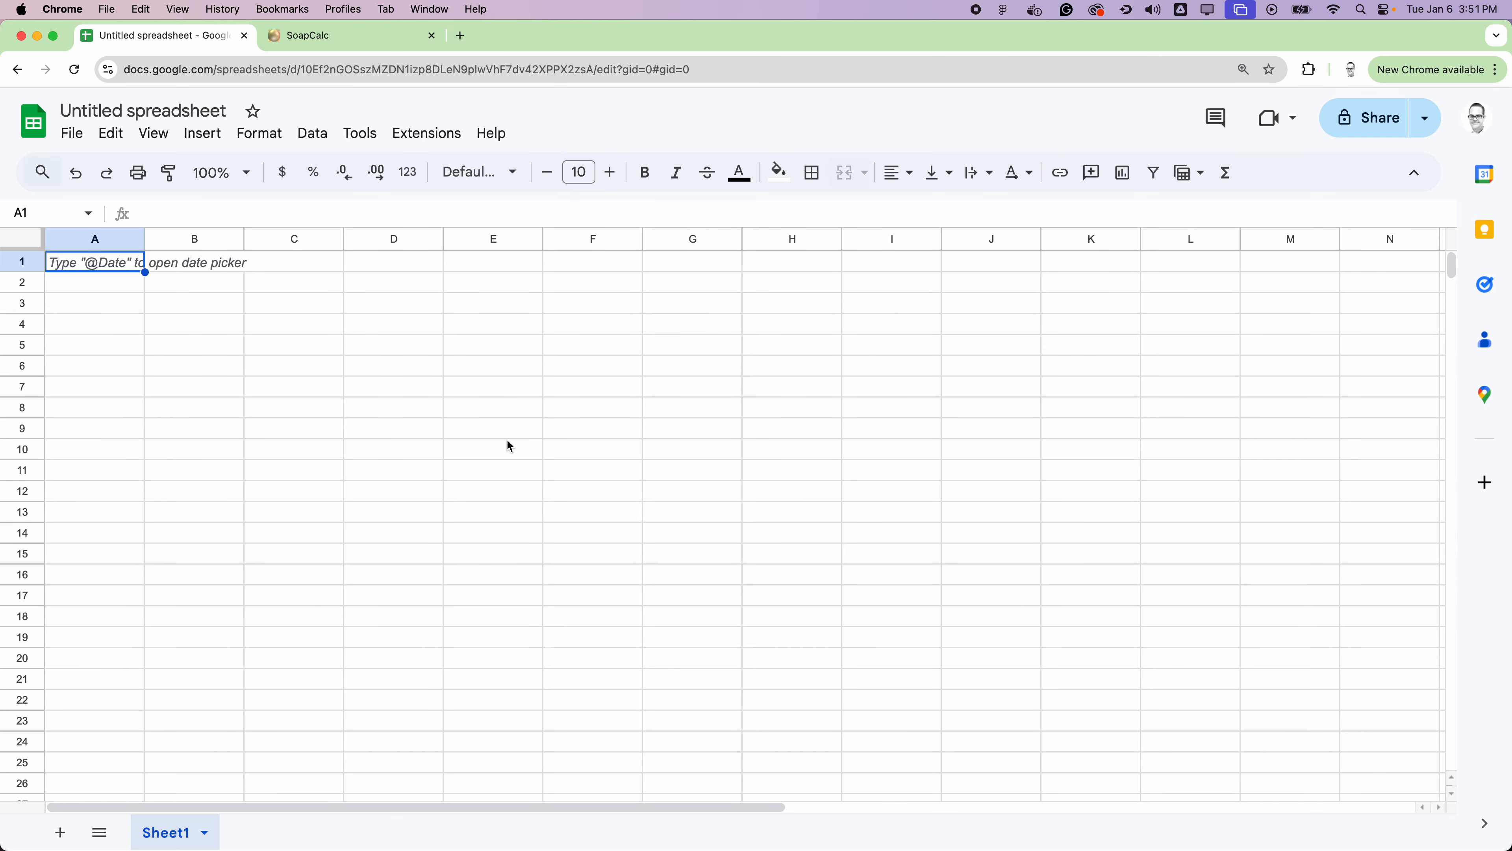
Step: Rename the untitled spreadsheet as "Tallow Soap Recipe"
key("super+minus")
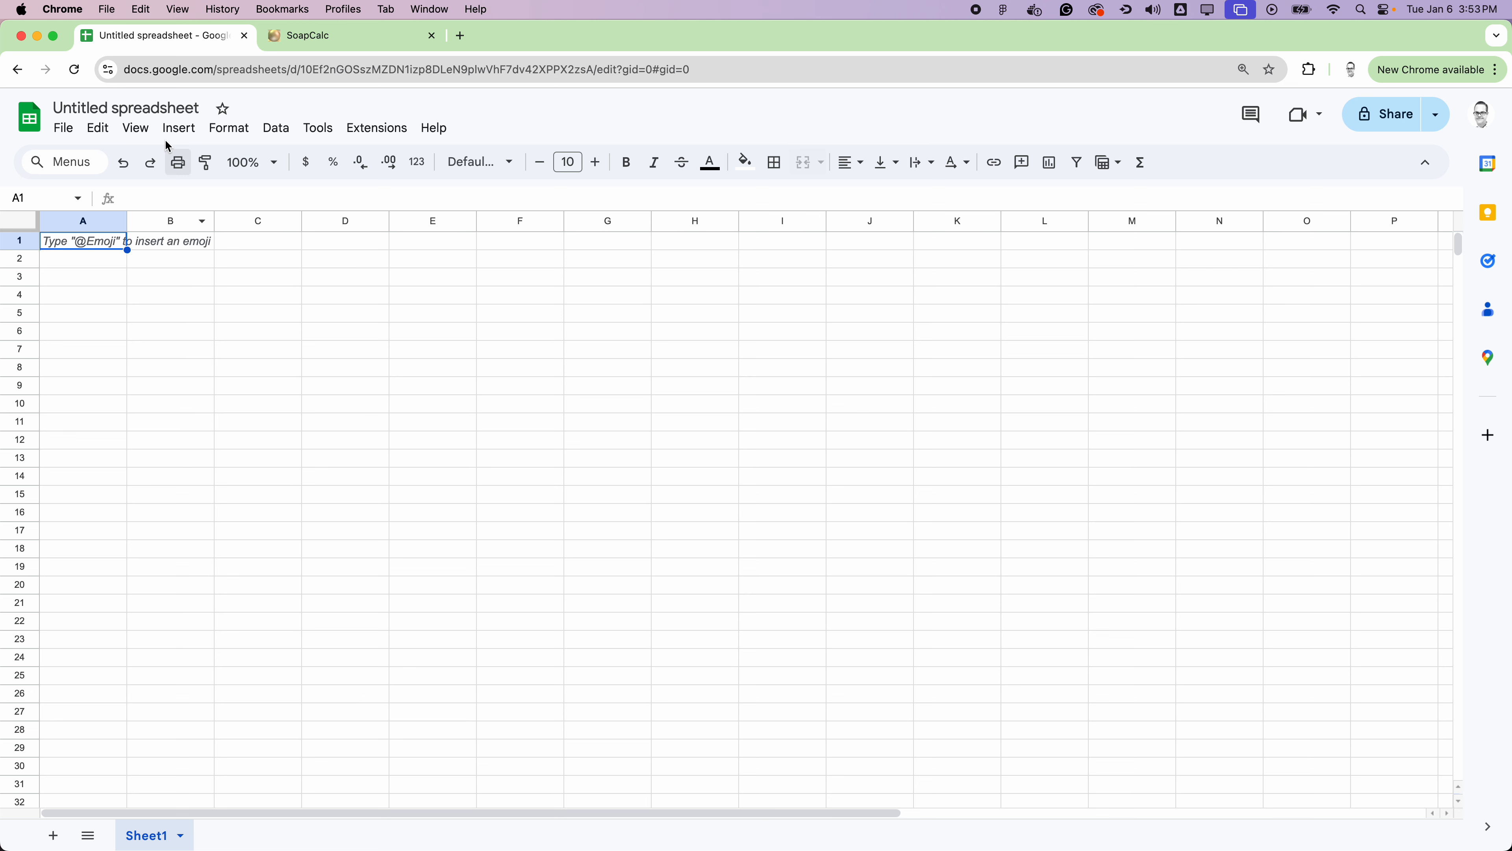
left_click(173, 113)
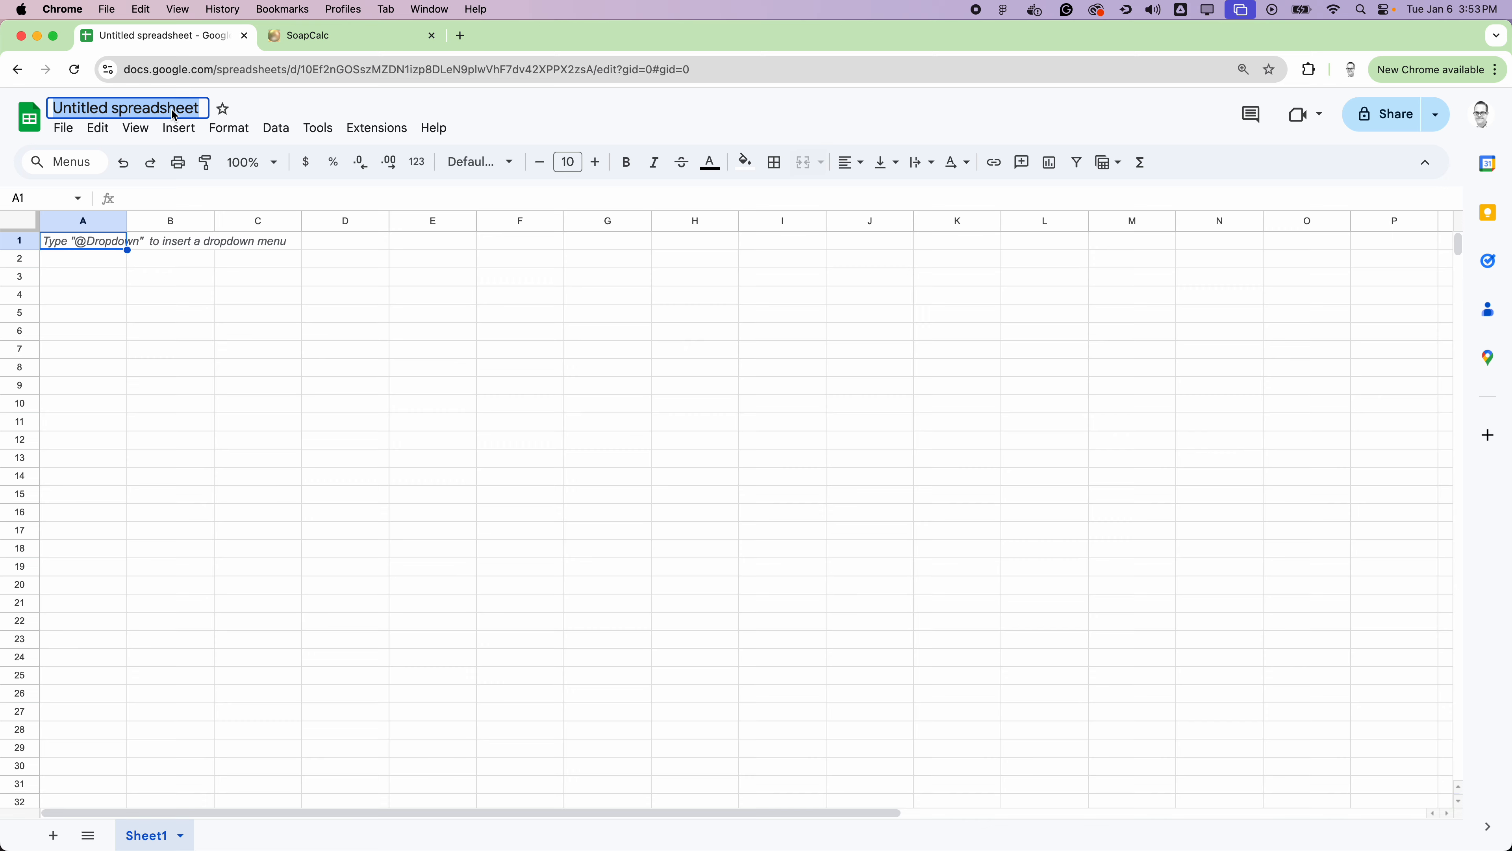
type("Tallo")
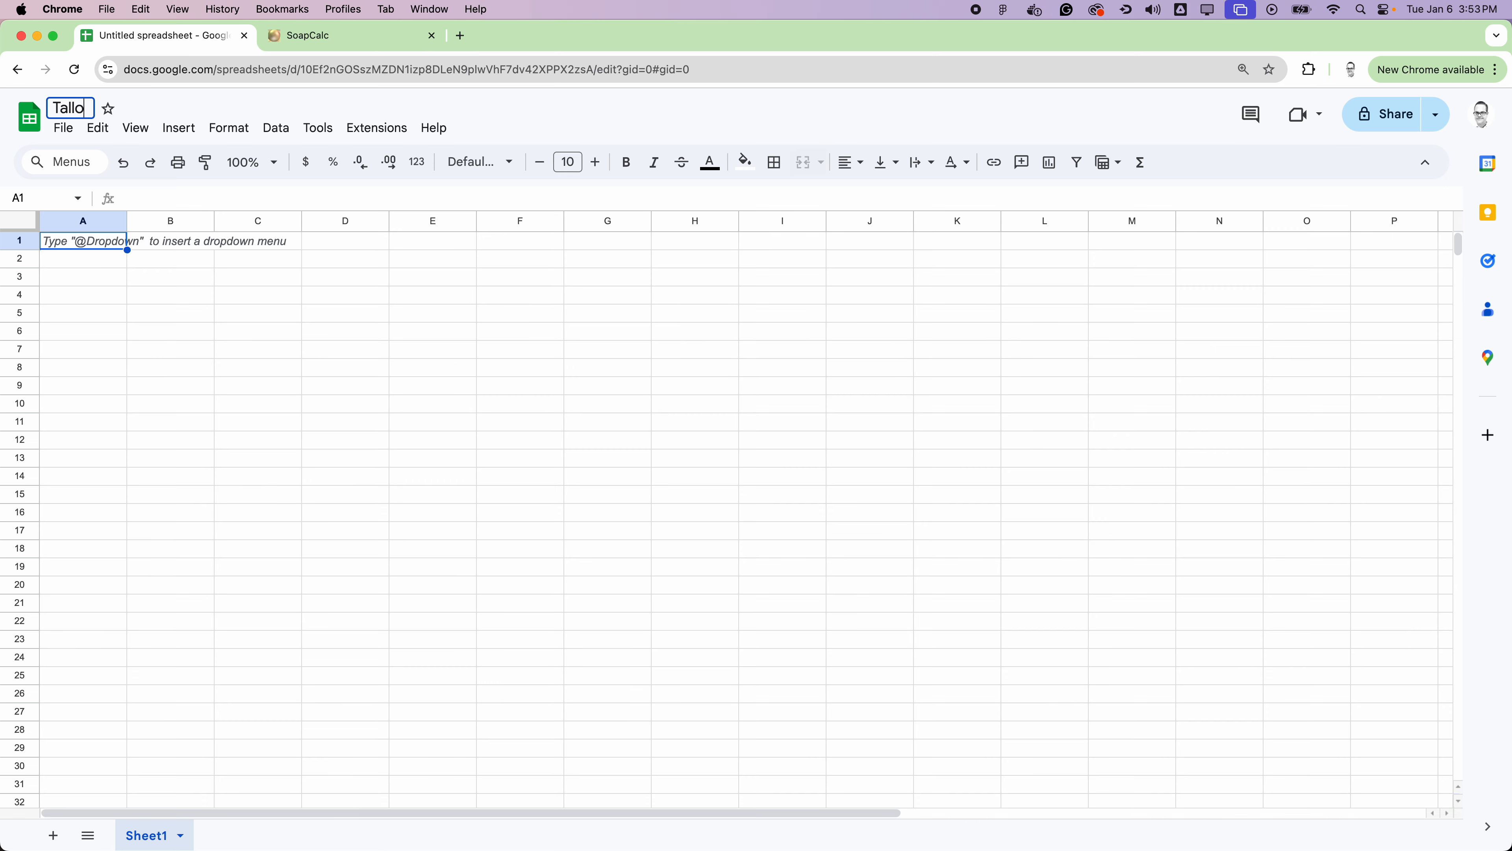
type("w Soap Recipe")
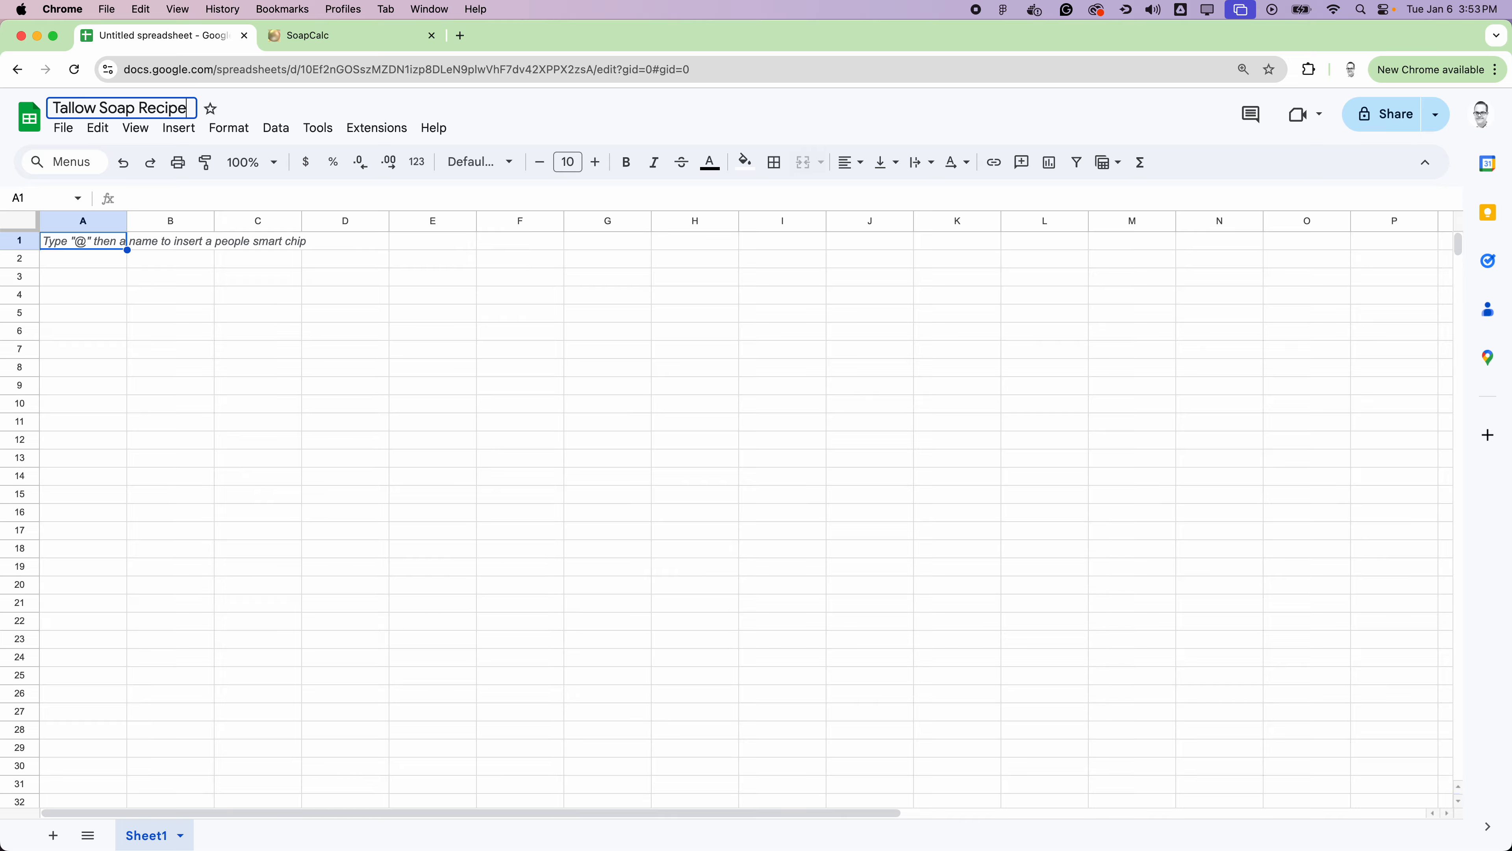
key("Return")
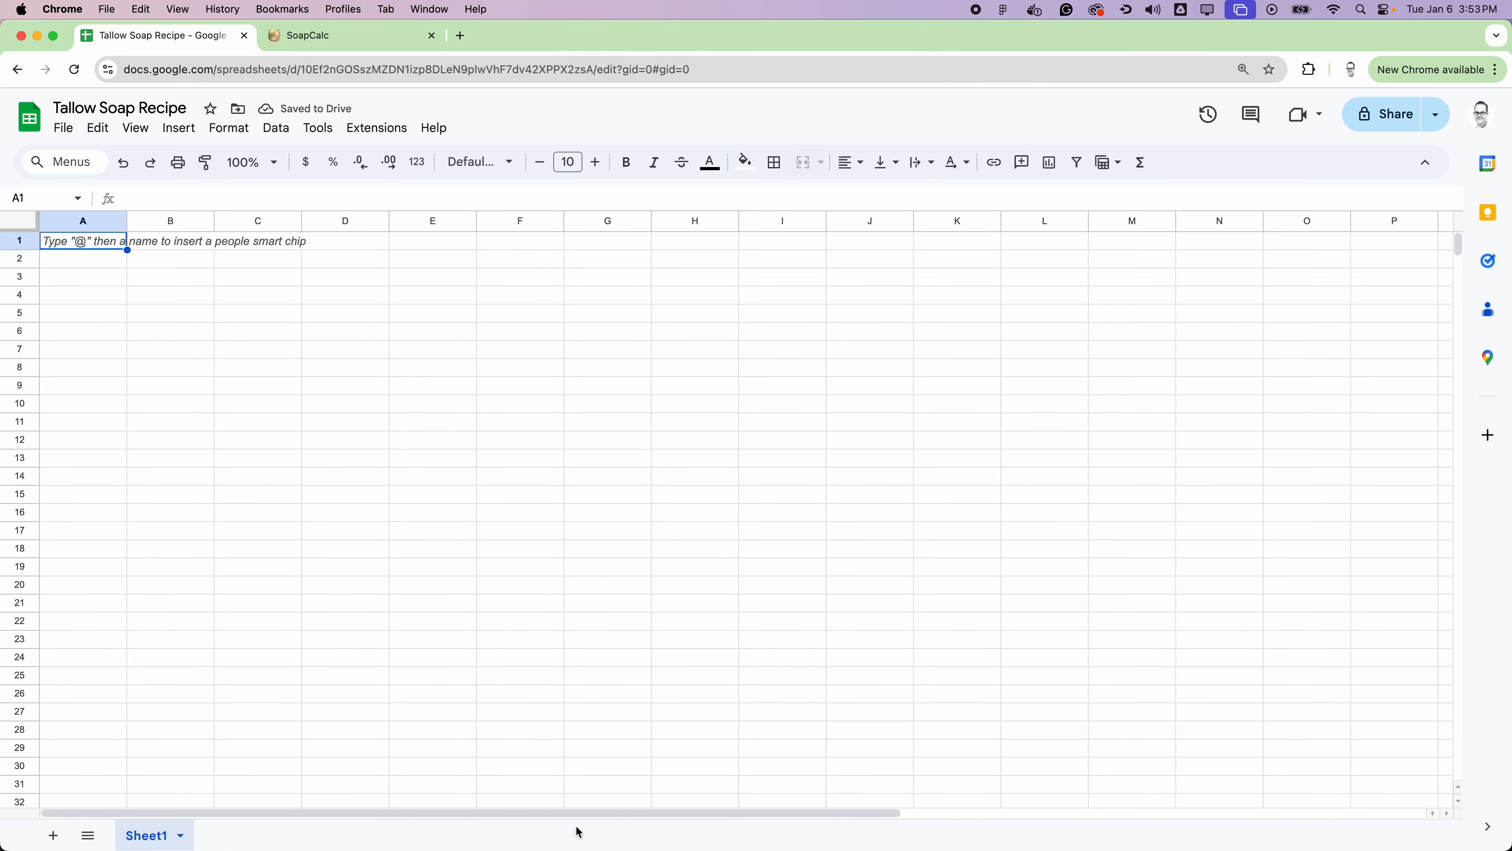
Step: Rename the sheet Sheet1 as "Tallow Soap Recipe"
double_click(155, 839)
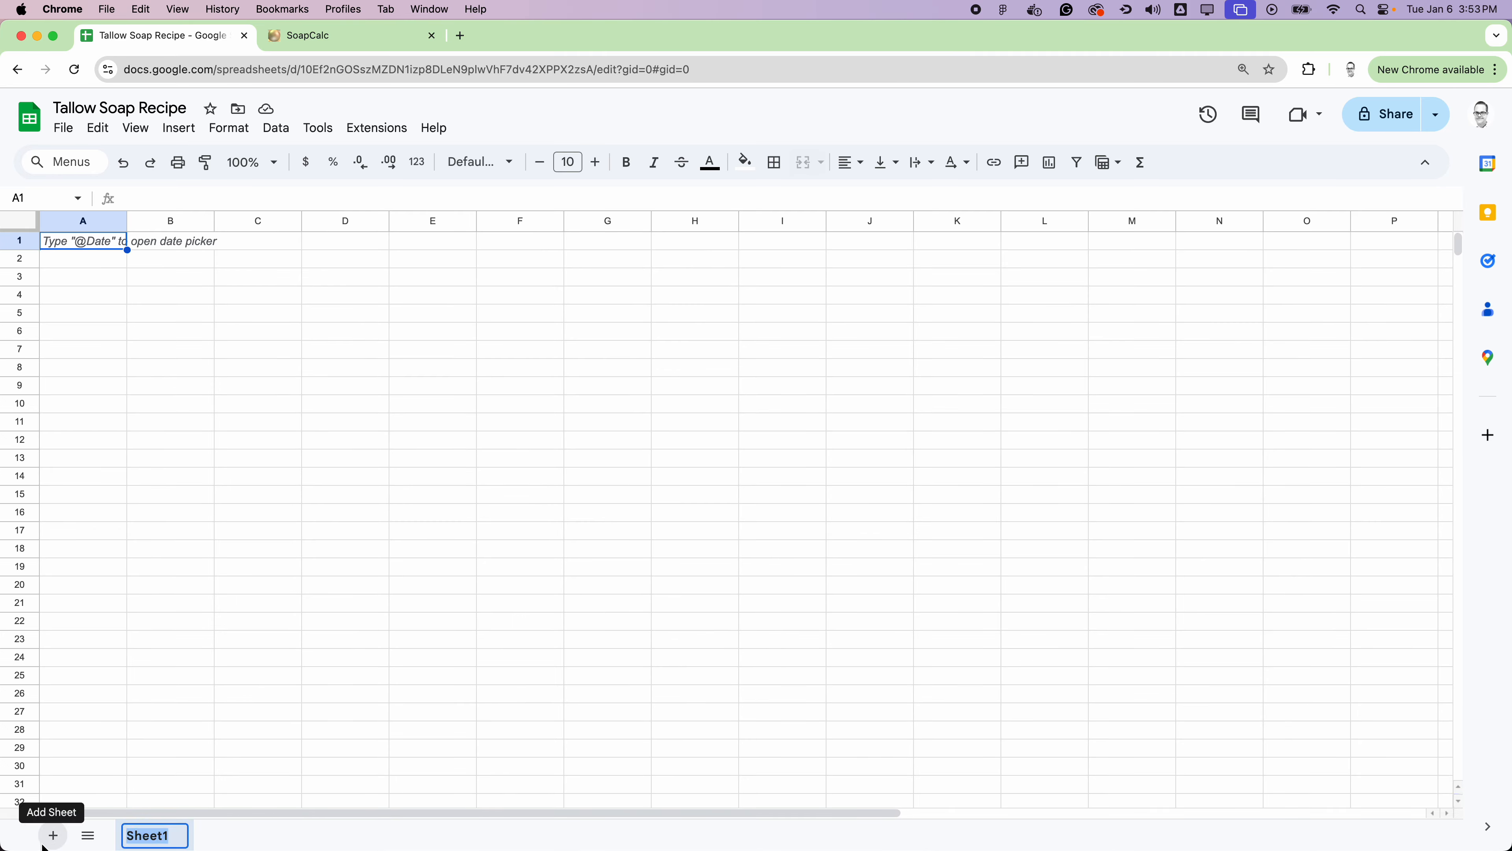
type("Tallow So")
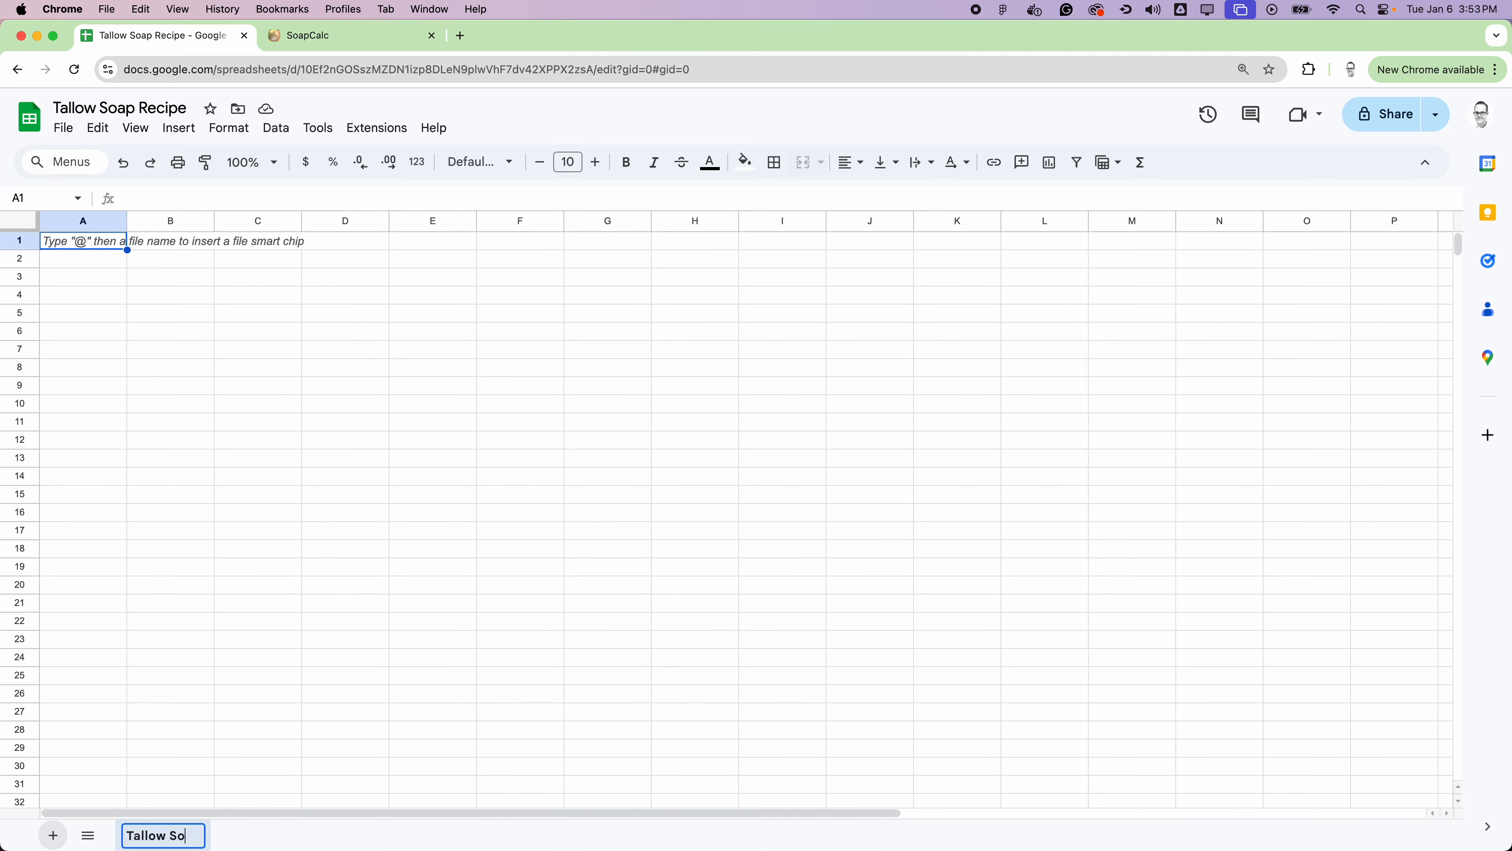
type("ap Recipe")
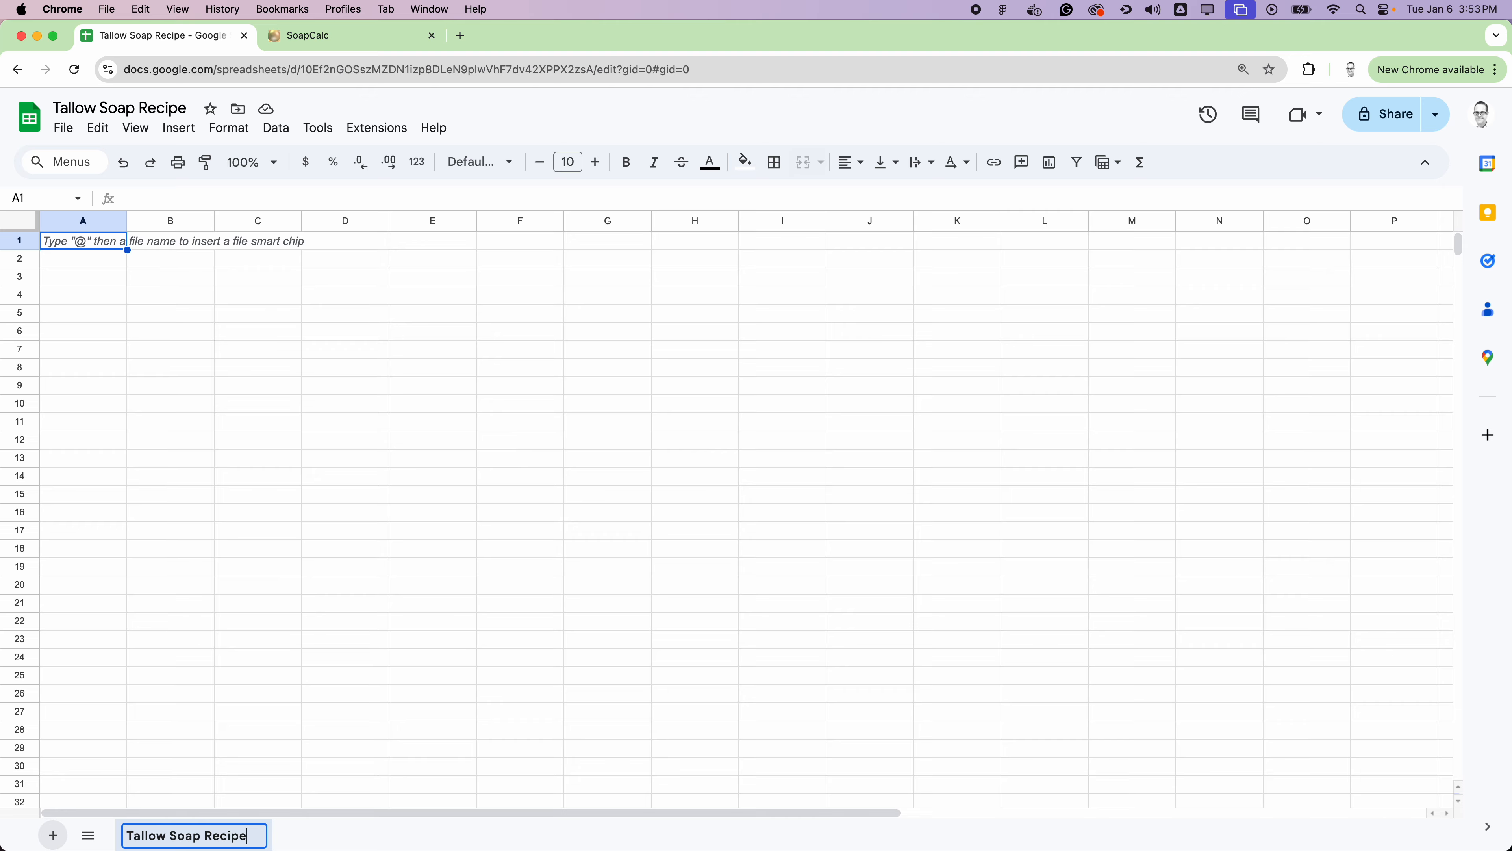
key("Return")
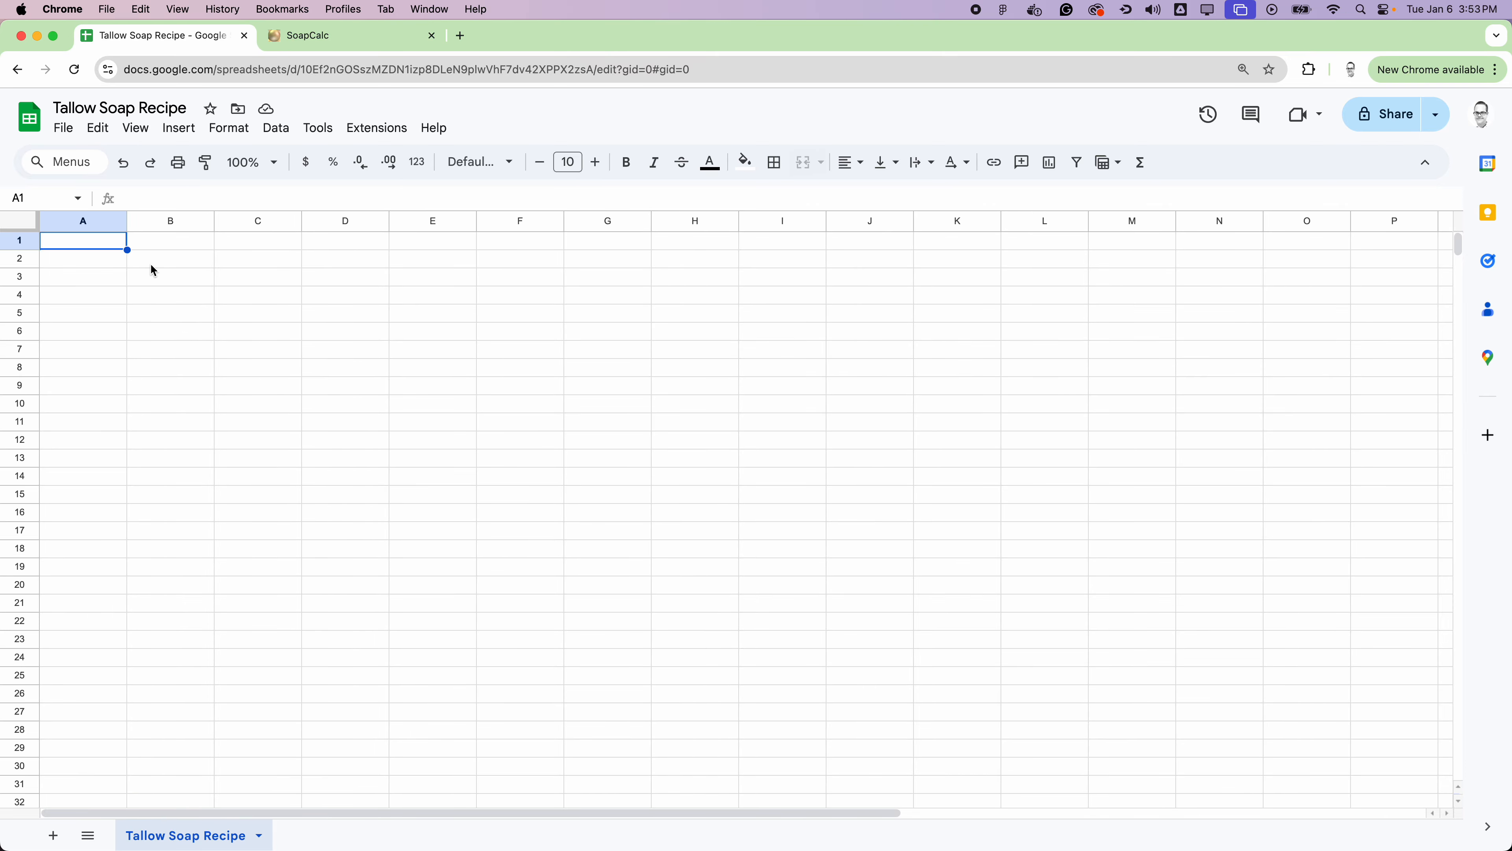
Step: Enter the label "Batch:" in cell C4 and the batch size 1000 in D4
scroll(314, 521, "down", 15)
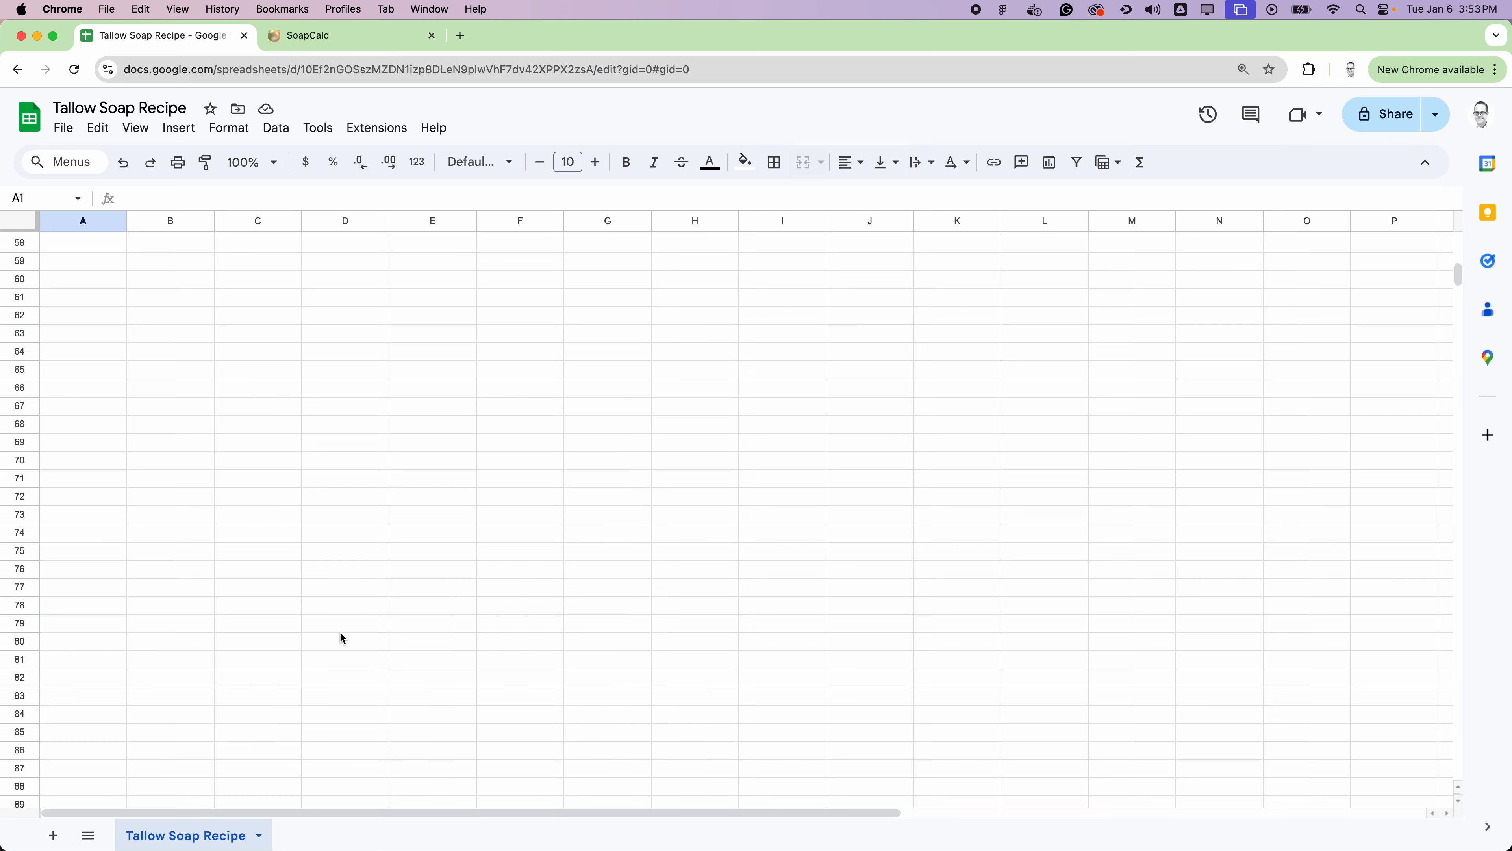
scroll(339, 629, "up", 15)
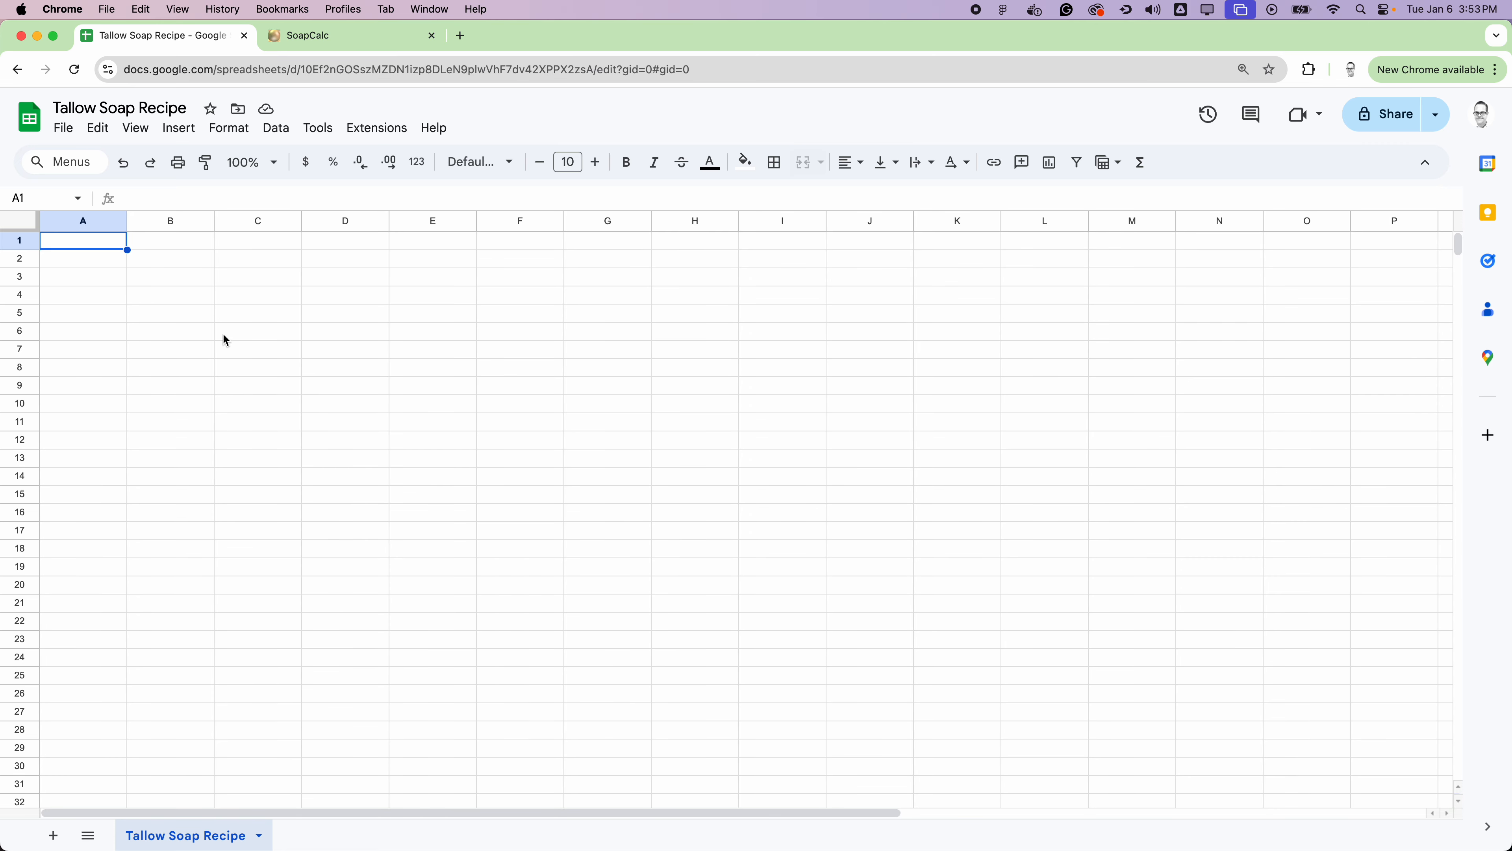
left_click(256, 300)
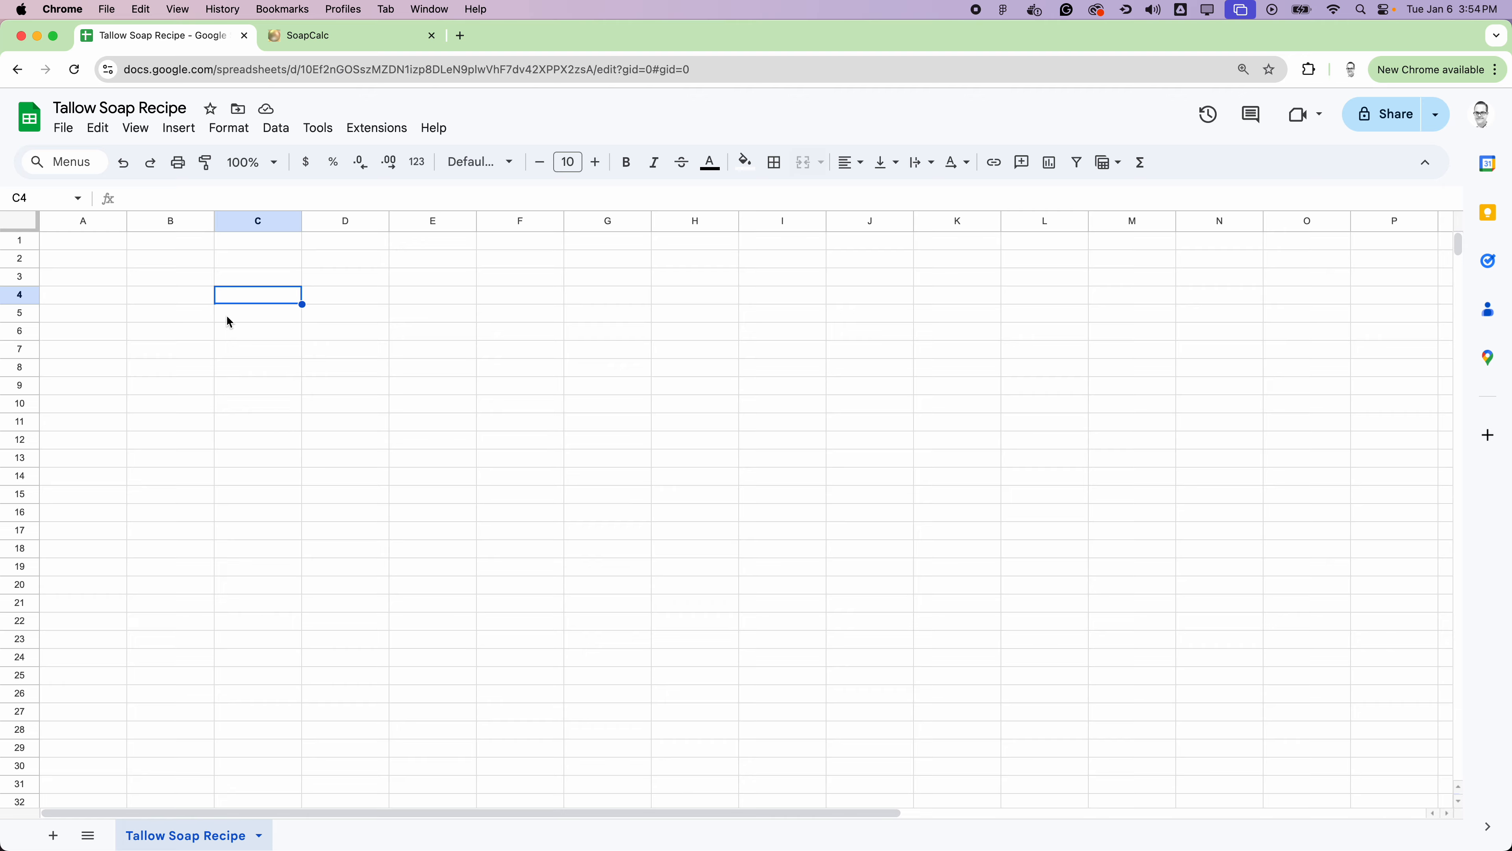
type("Bat")
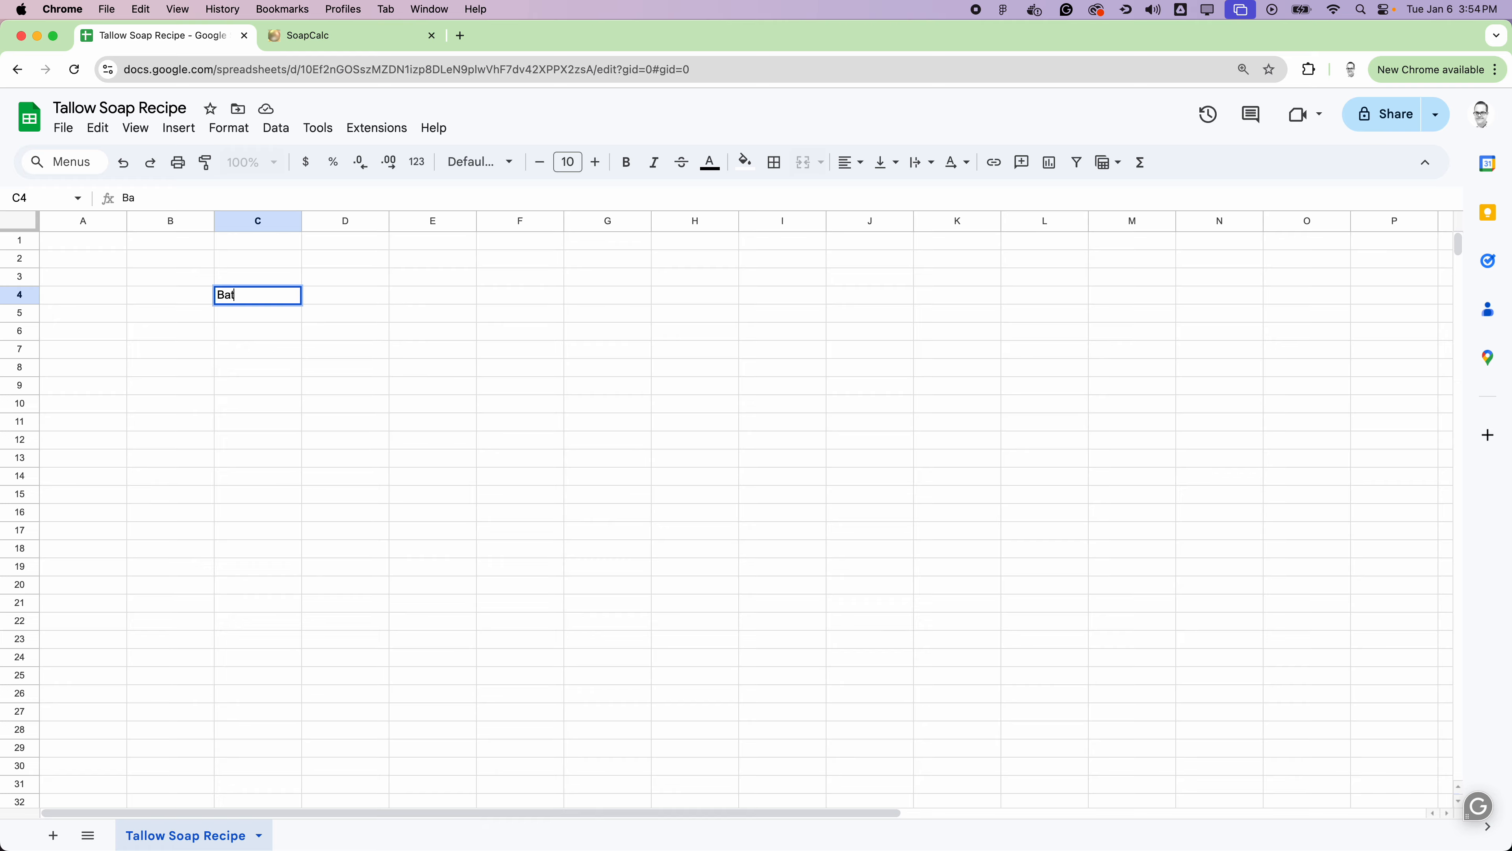
type("ch:")
left_click(330, 296)
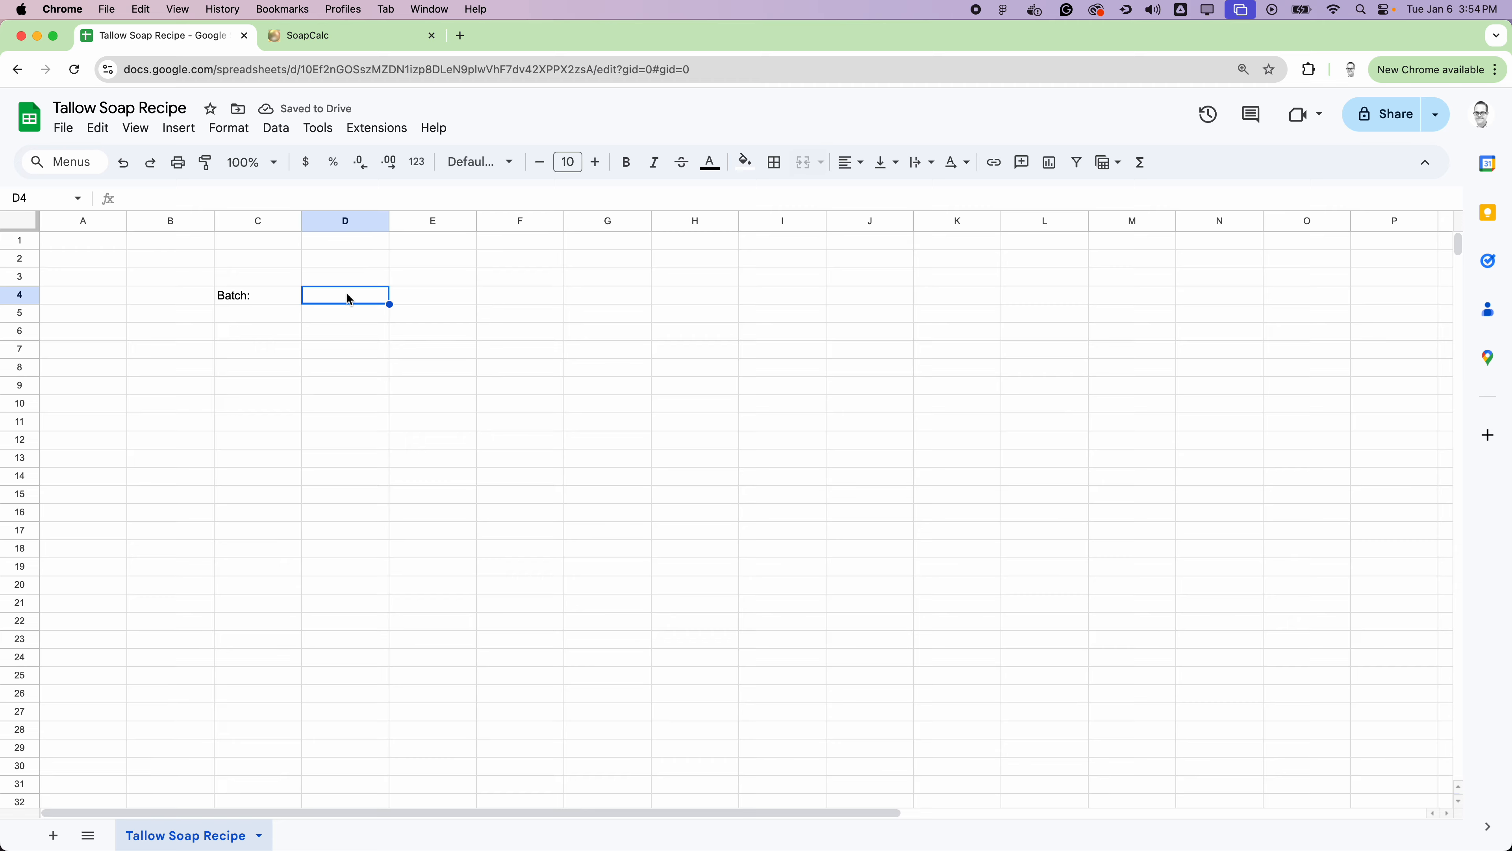
type("1000")
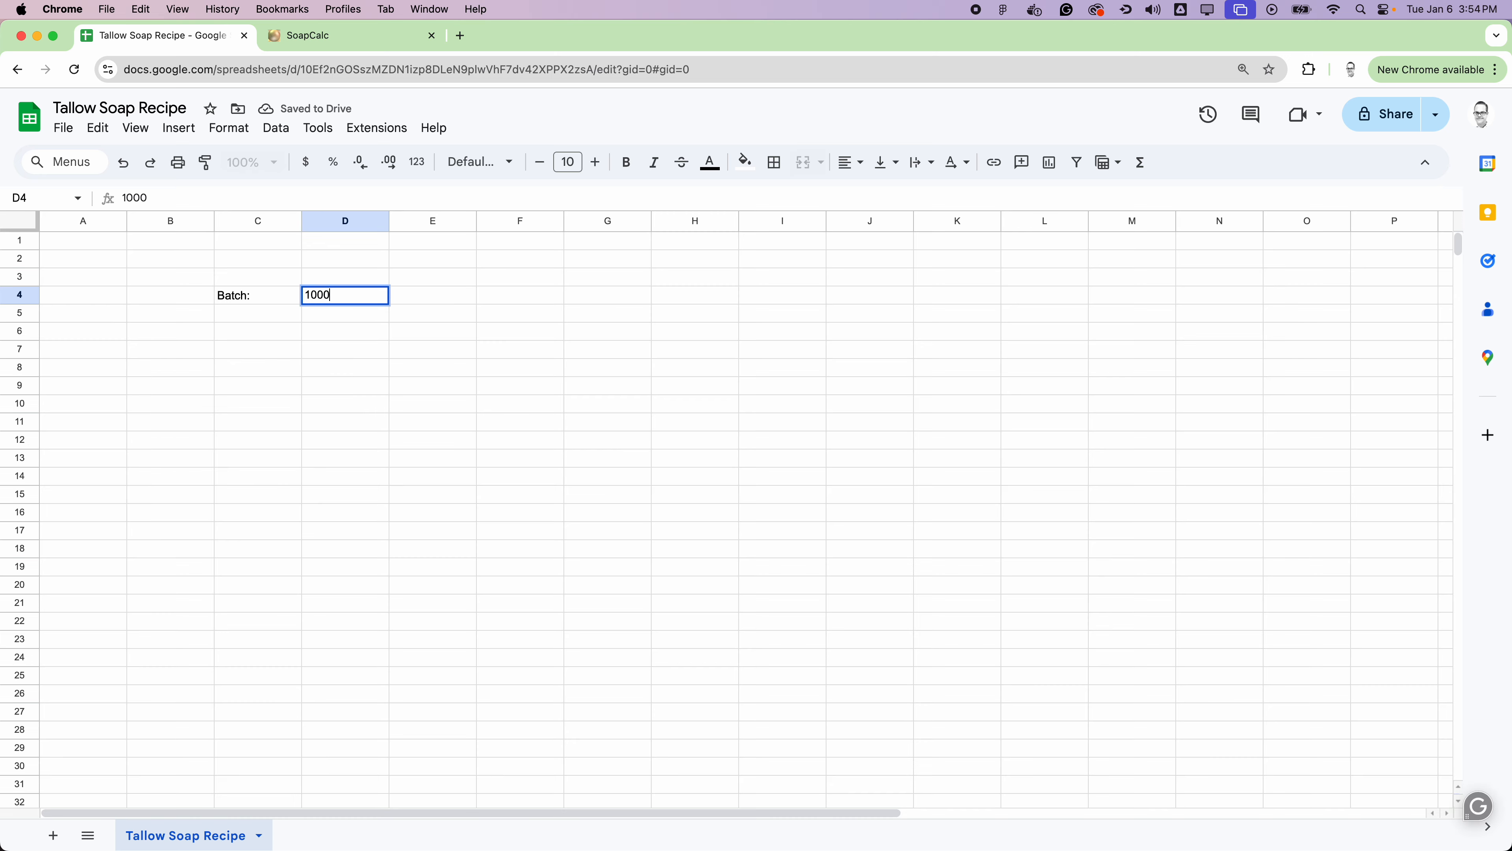
key("Return")
Step: Give the batch size cell D4 an outer border and a pale yellow fill
left_click(360, 294)
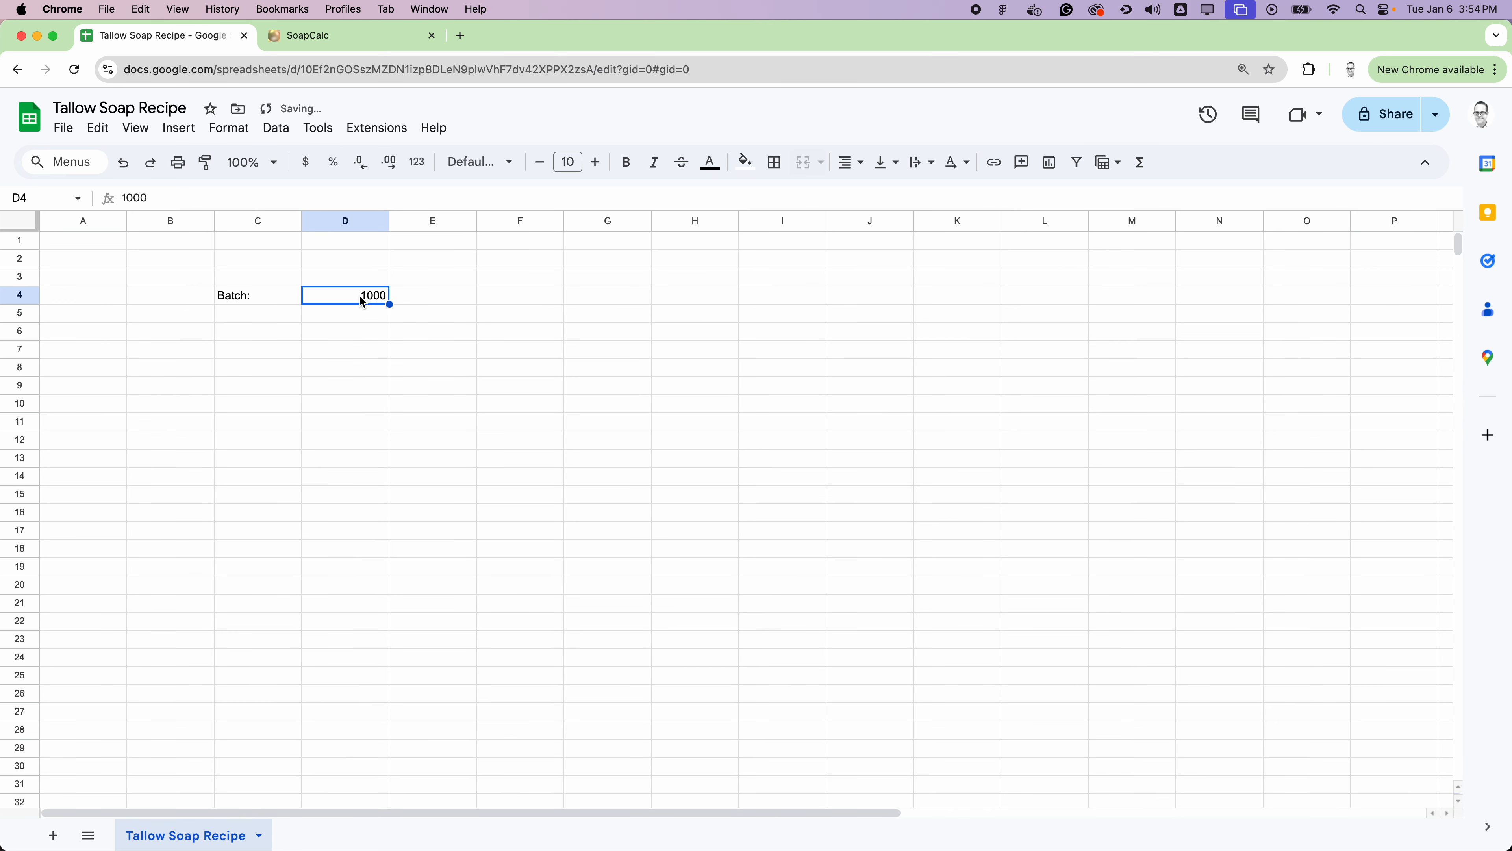
left_click(774, 161)
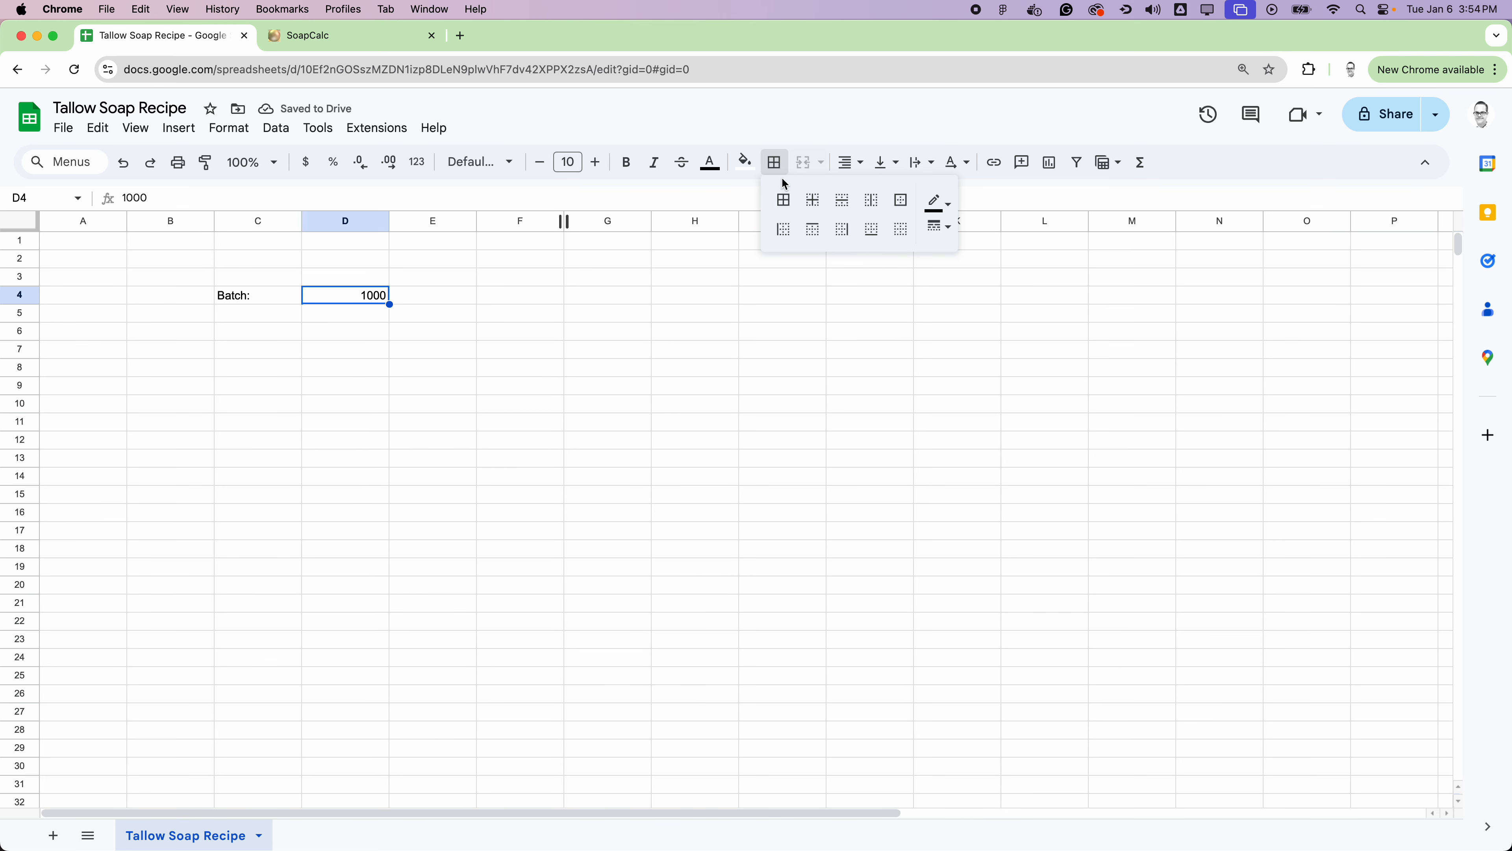
left_click(900, 202)
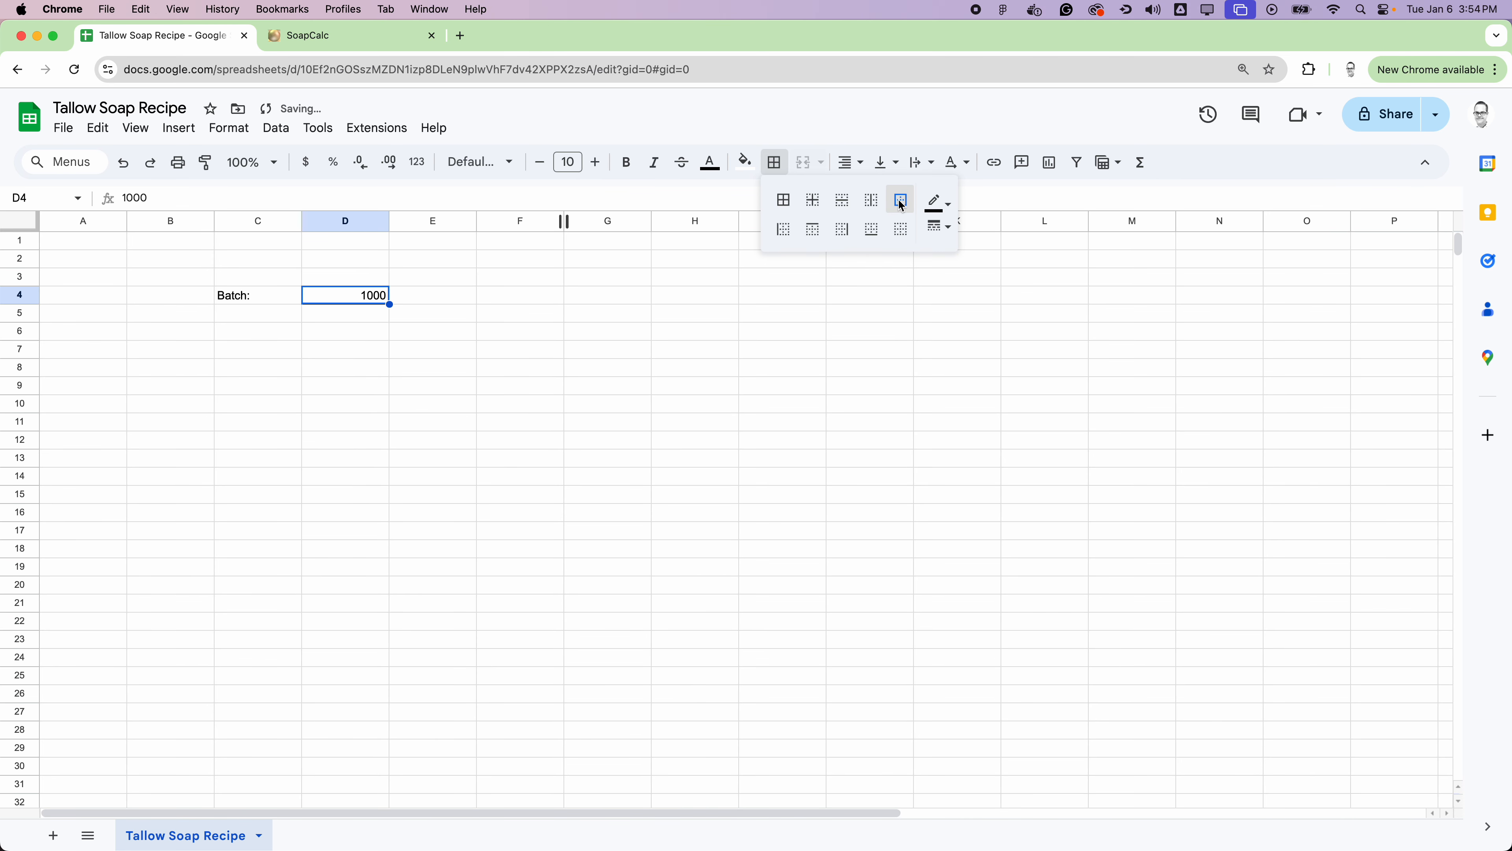
left_click(745, 163)
left_click(807, 262)
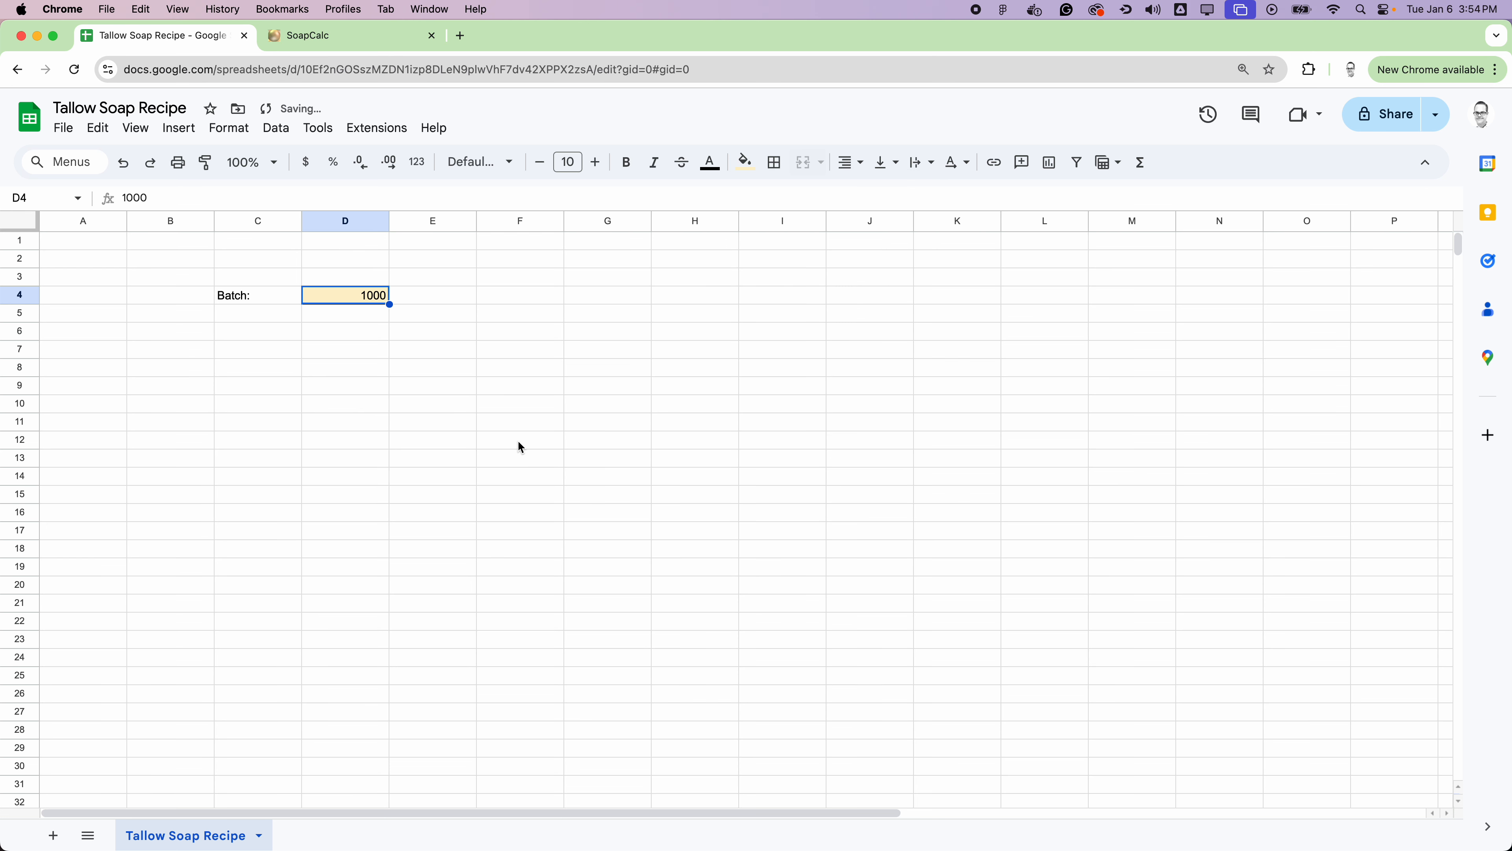
left_click(524, 439)
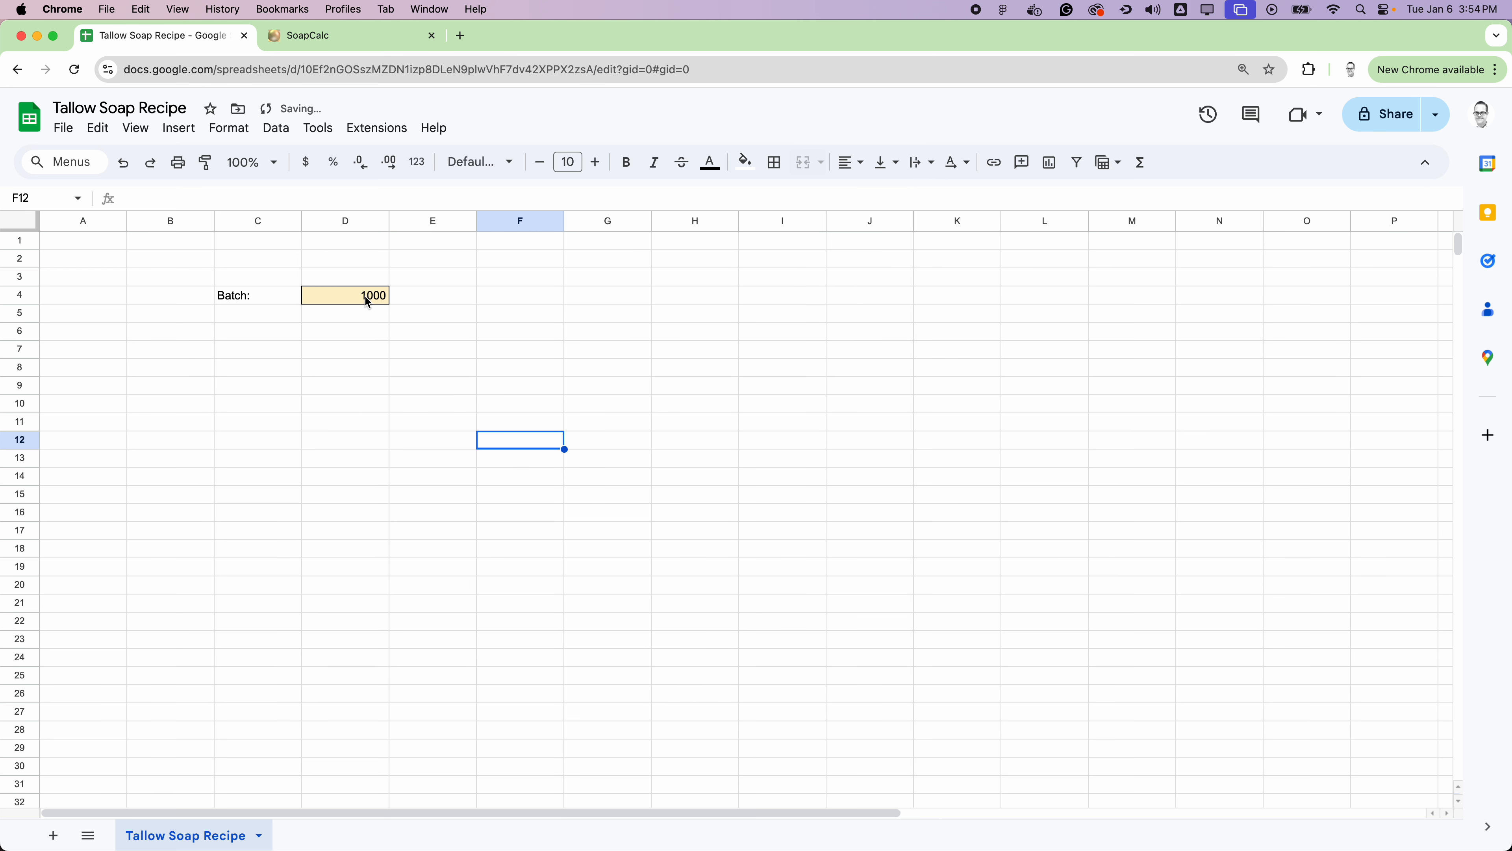
double_click(366, 297)
left_click(481, 351)
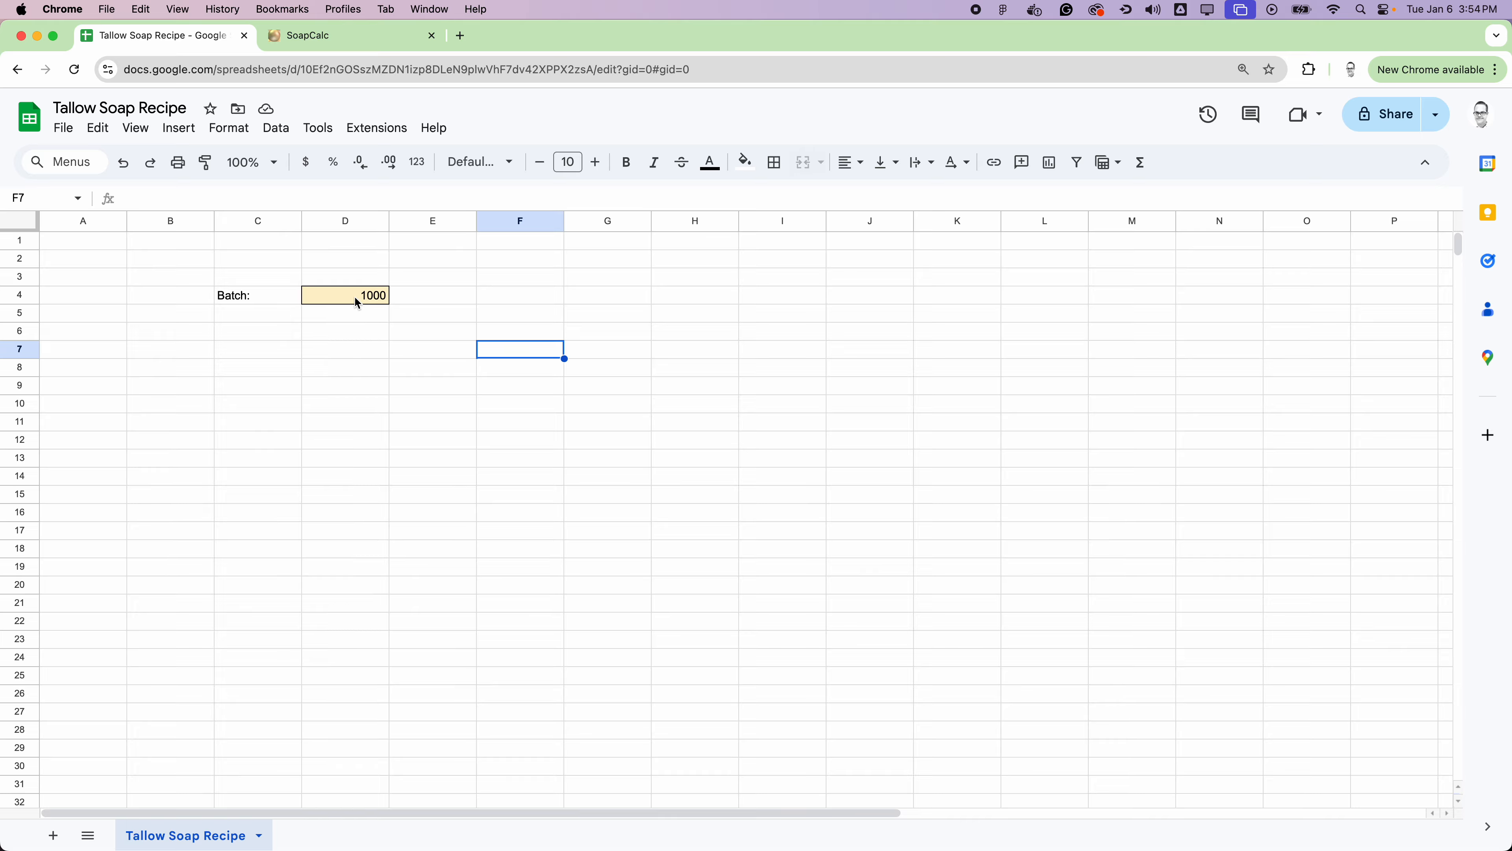
Step: Insert a dropdown in cell E4 beside the batch size with the options gm and oz
left_click(438, 293)
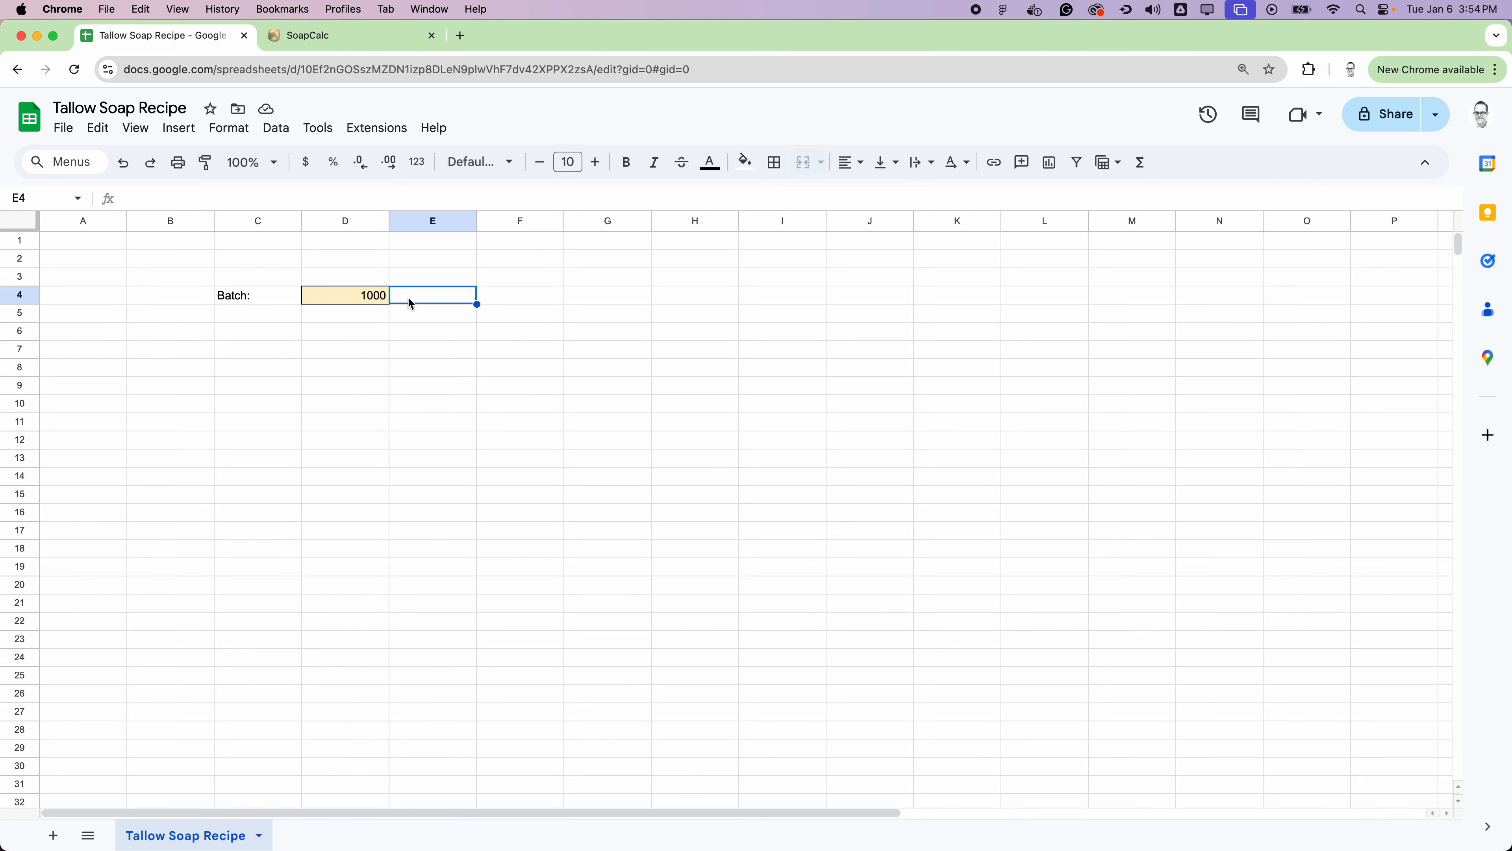
left_click(179, 129)
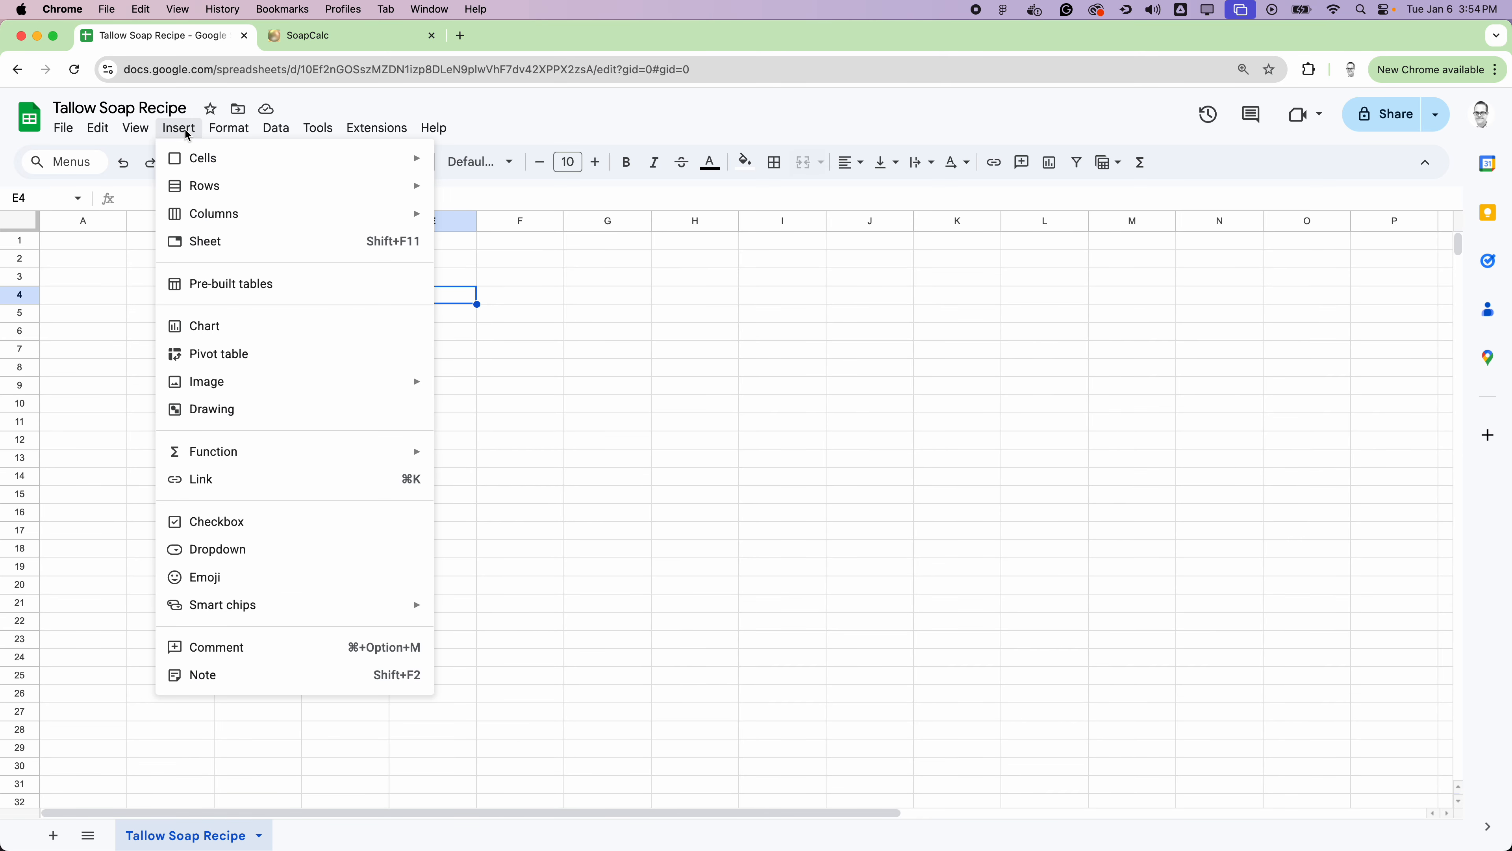
left_click(220, 548)
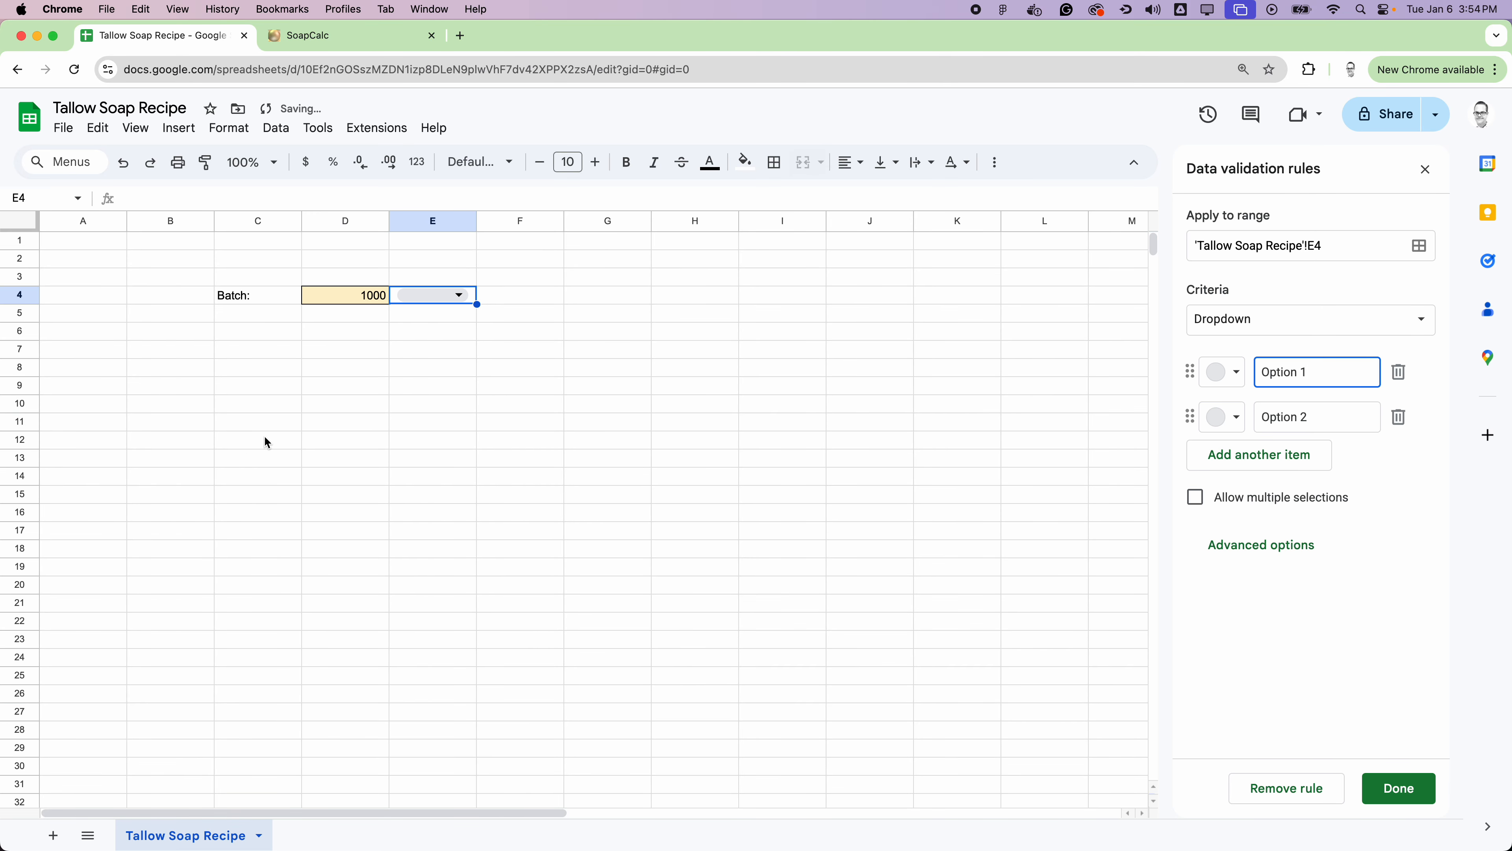
left_click_drag(1303, 378, 1249, 374)
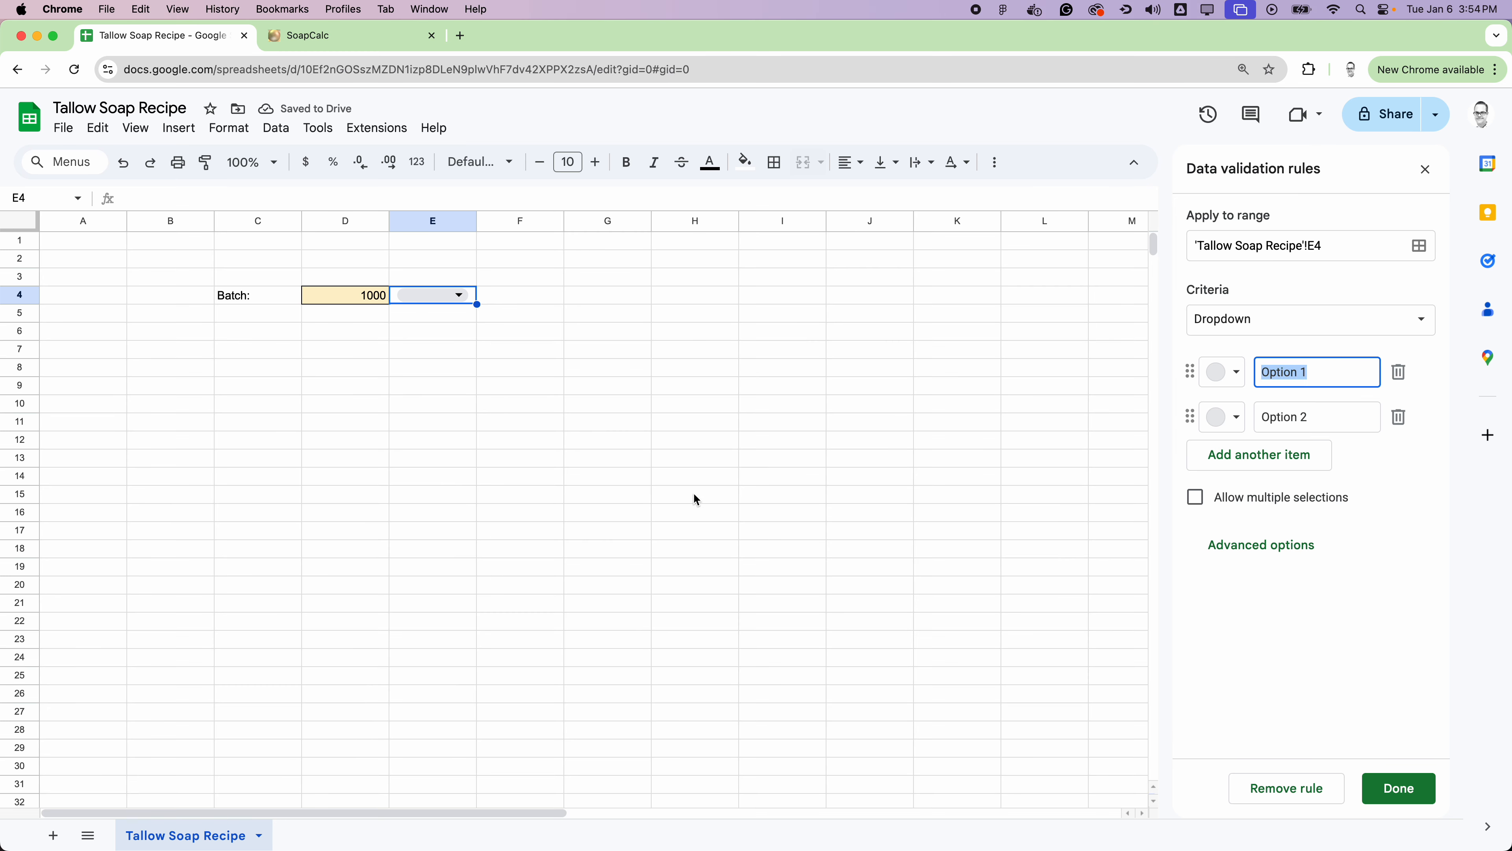
type("gm")
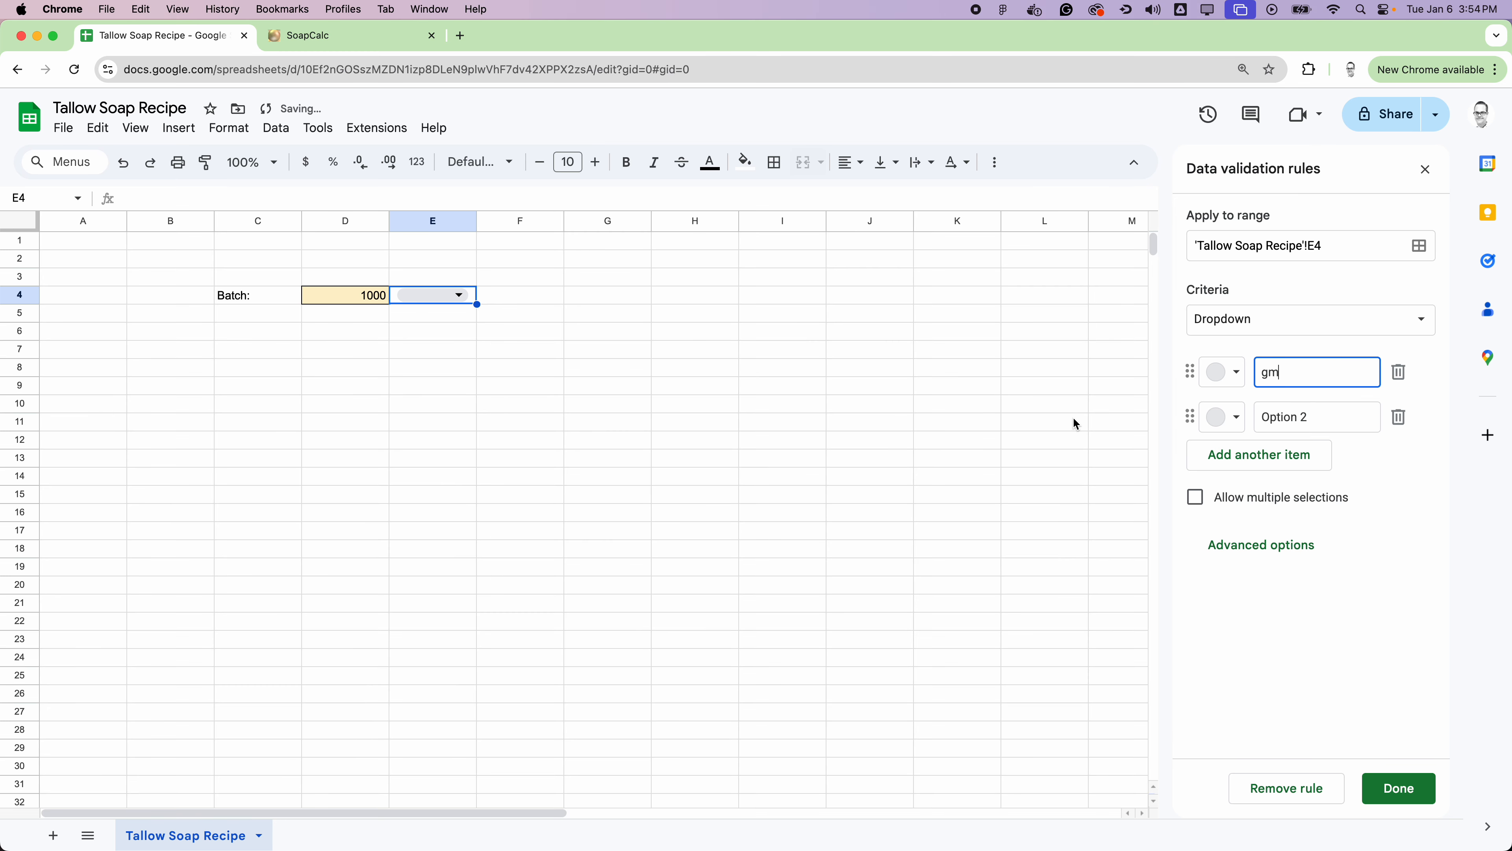
left_click_drag(1326, 424, 1256, 421)
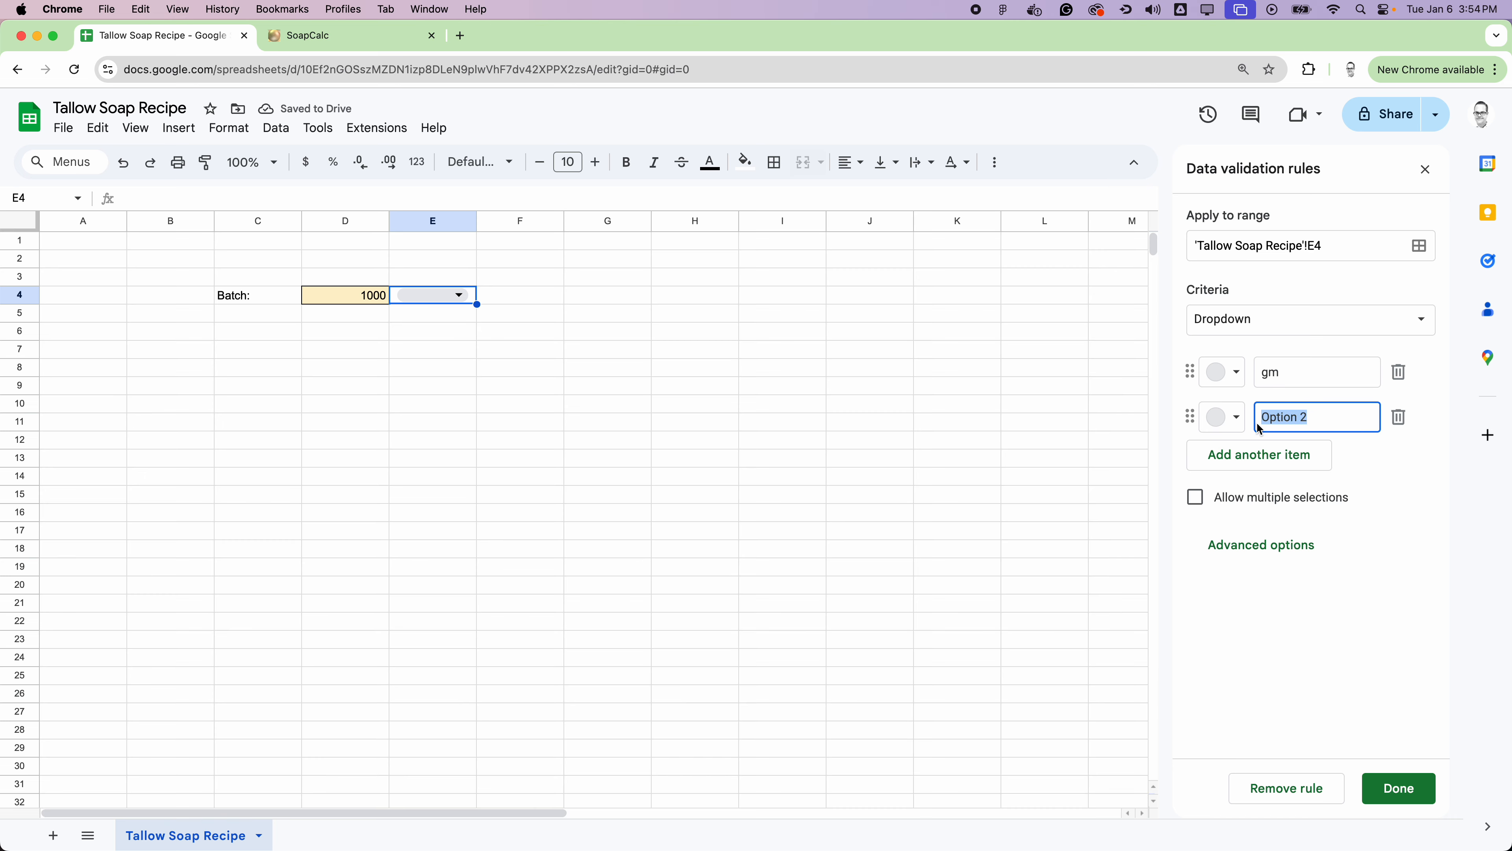
type("oz")
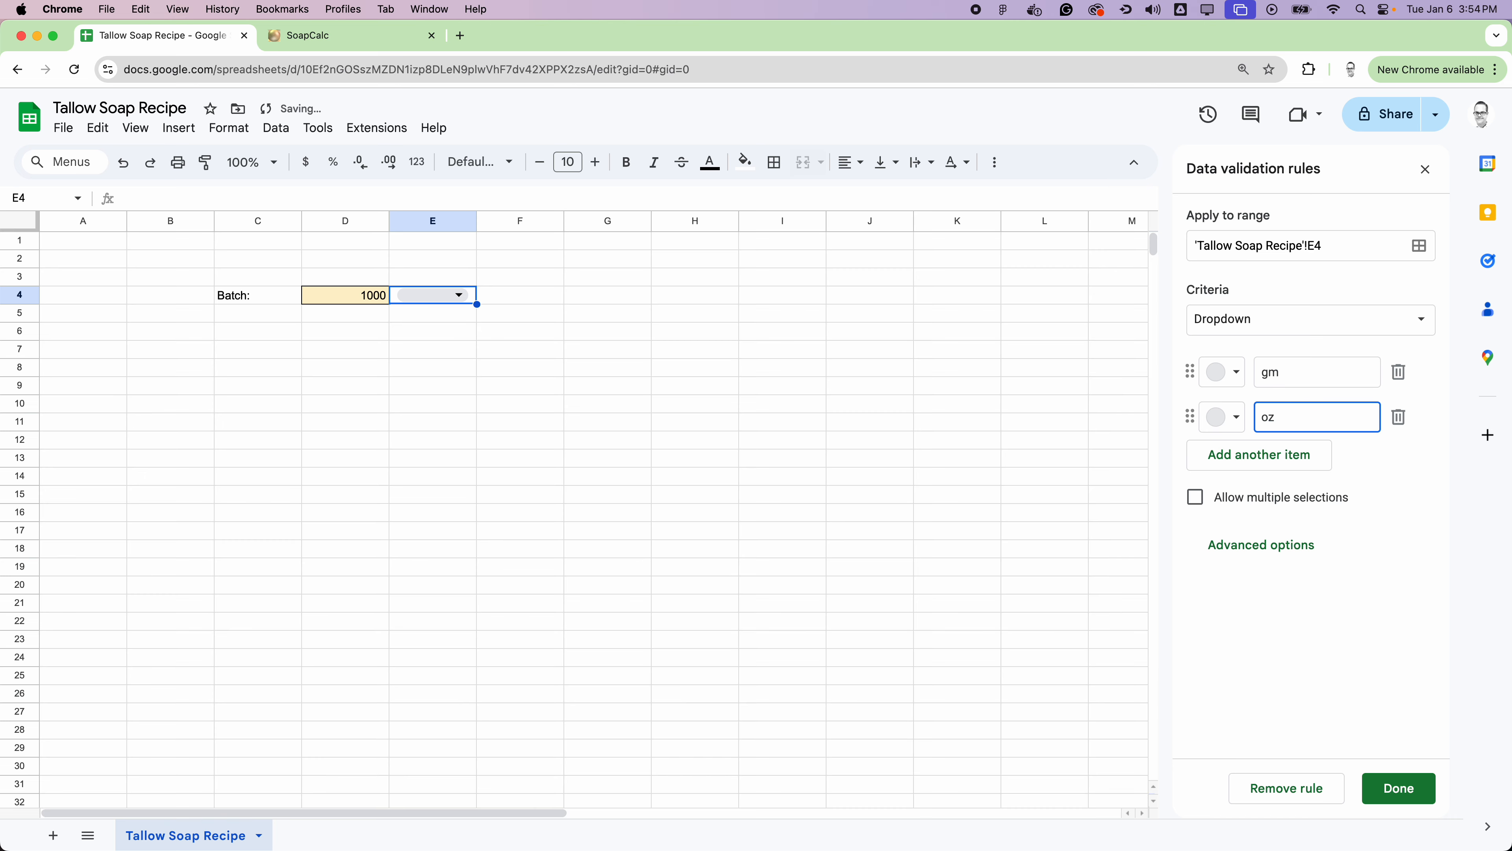
key("Return")
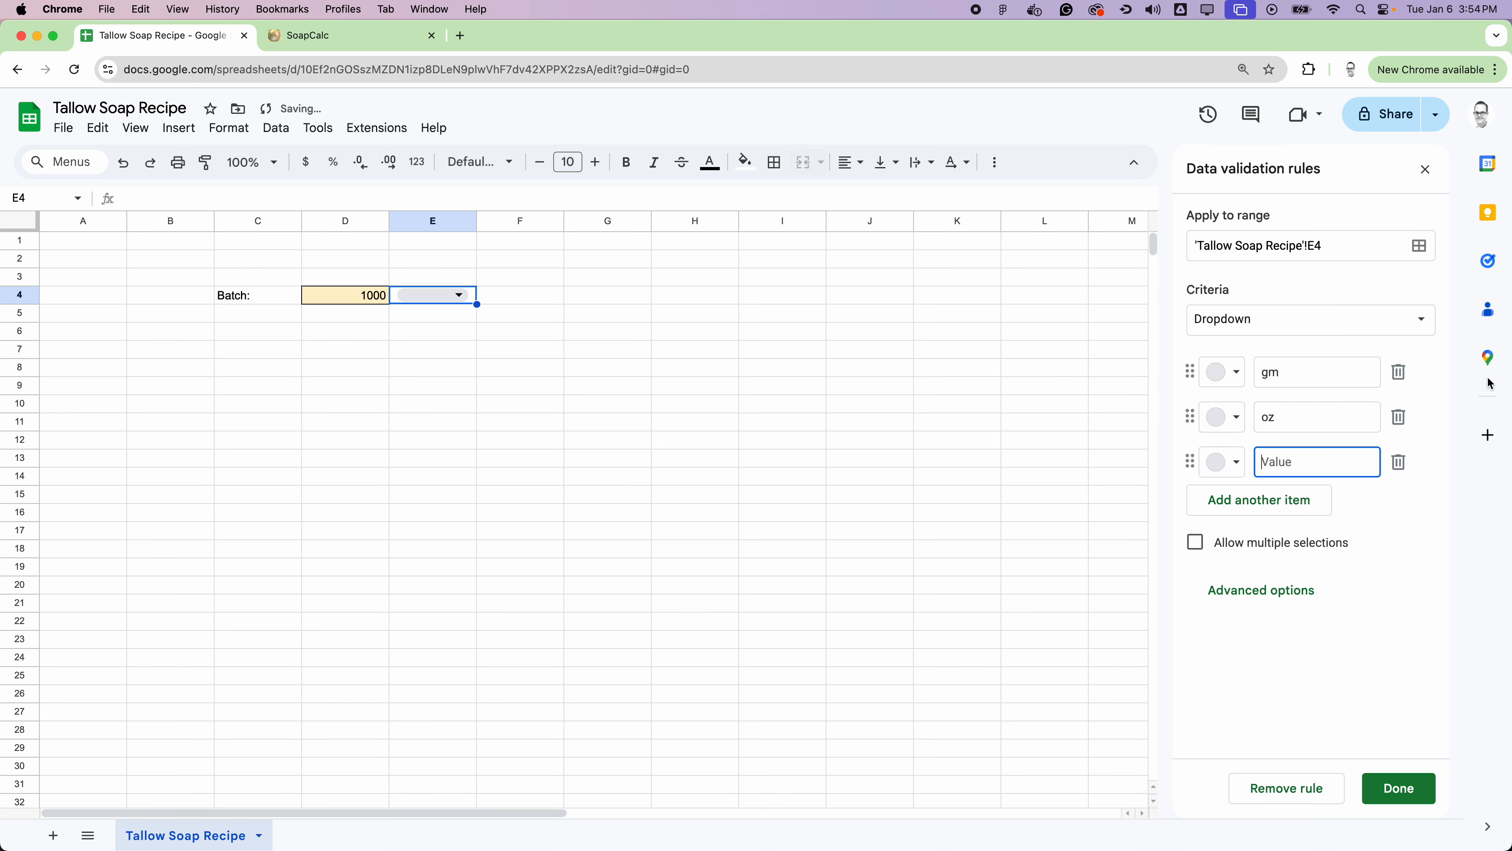
left_click(1399, 463)
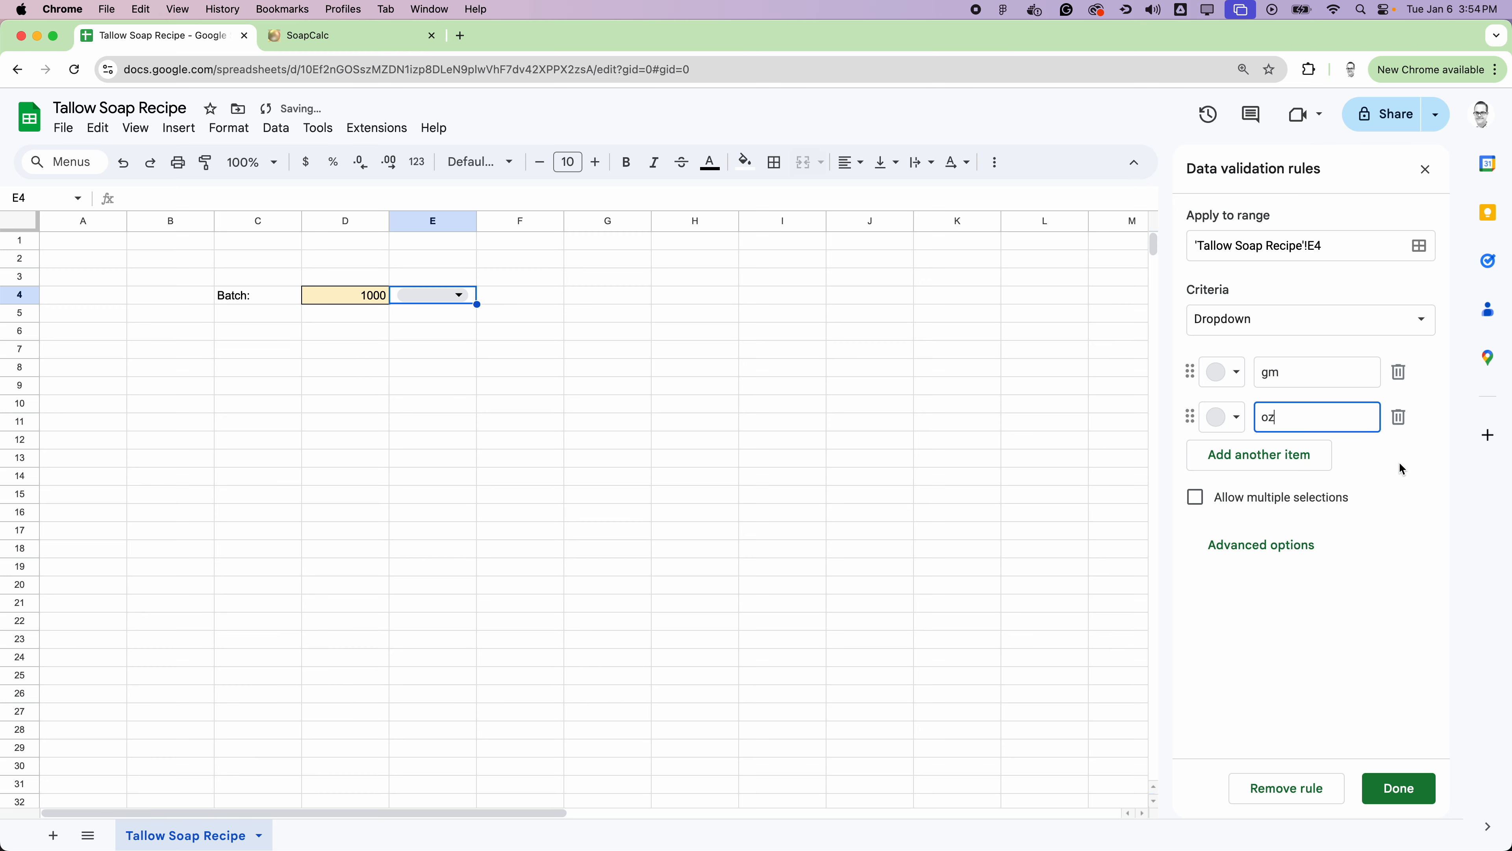
left_click(1399, 788)
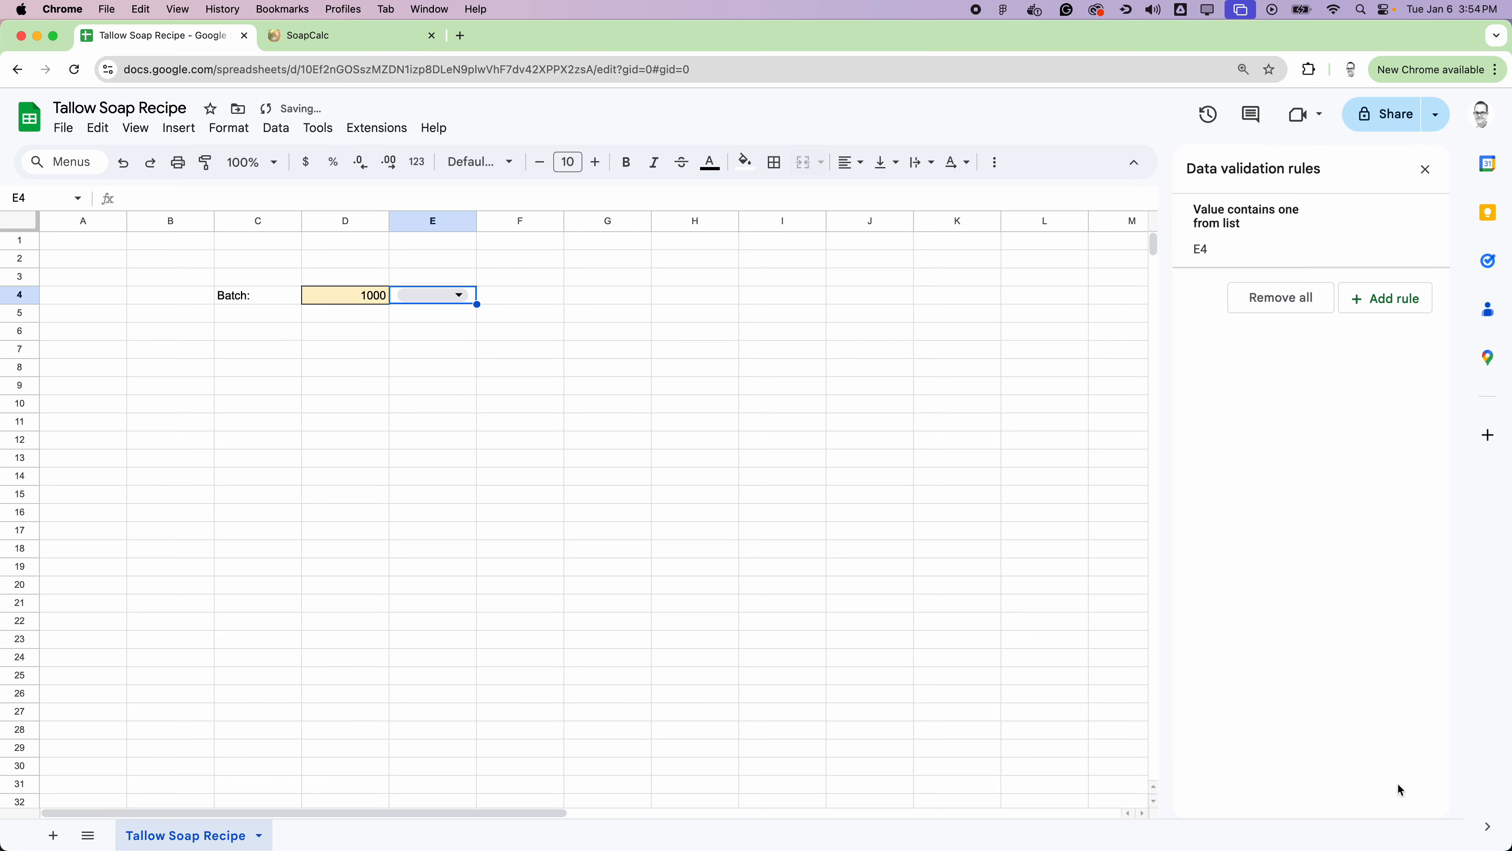
Step: Choose gm as the batch unit in the E4 dropdown
left_click(458, 297)
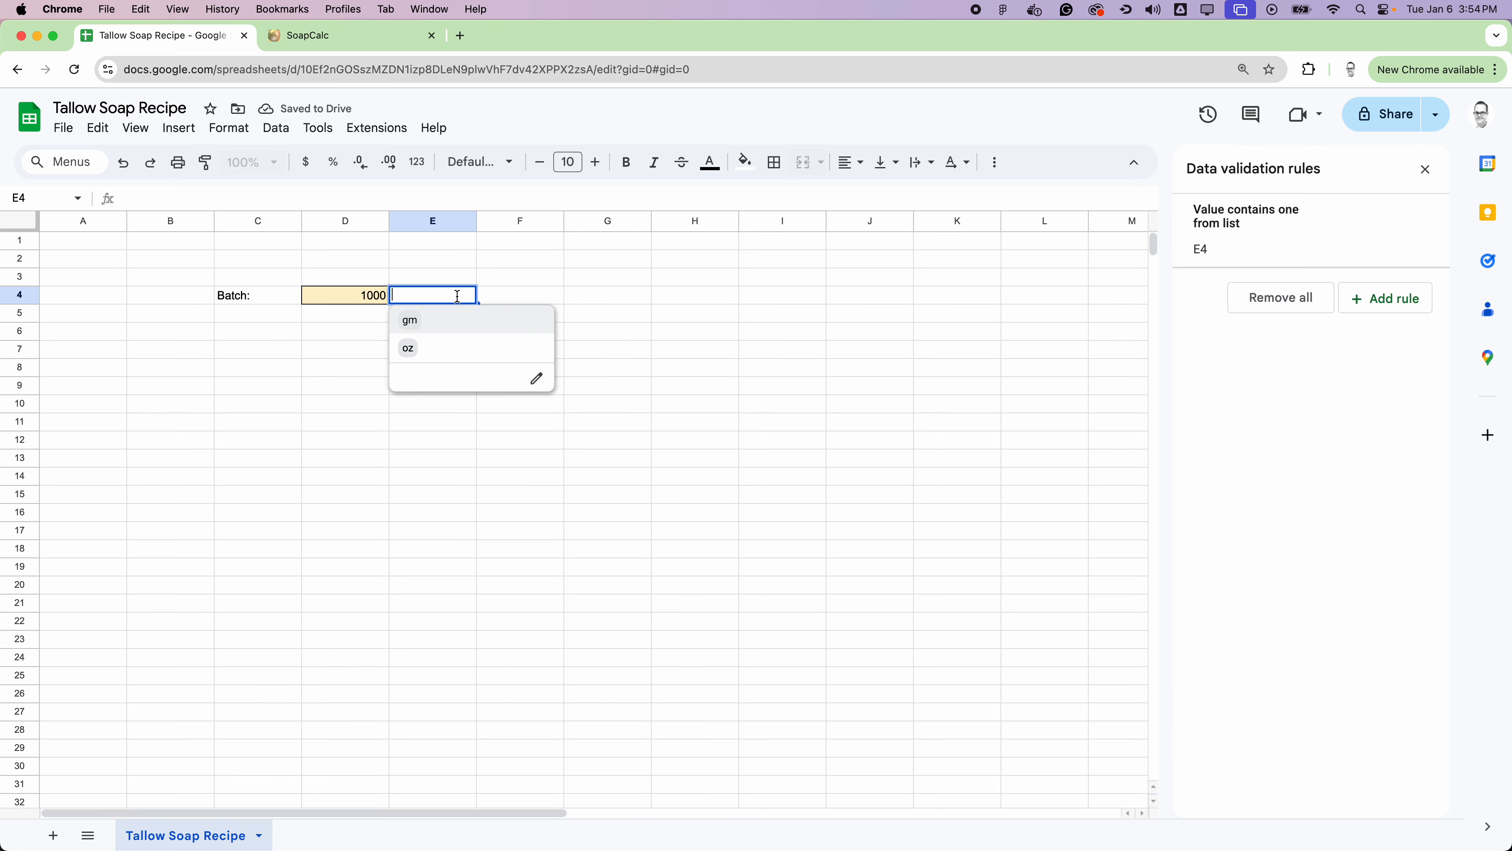
left_click(458, 321)
left_click(598, 370)
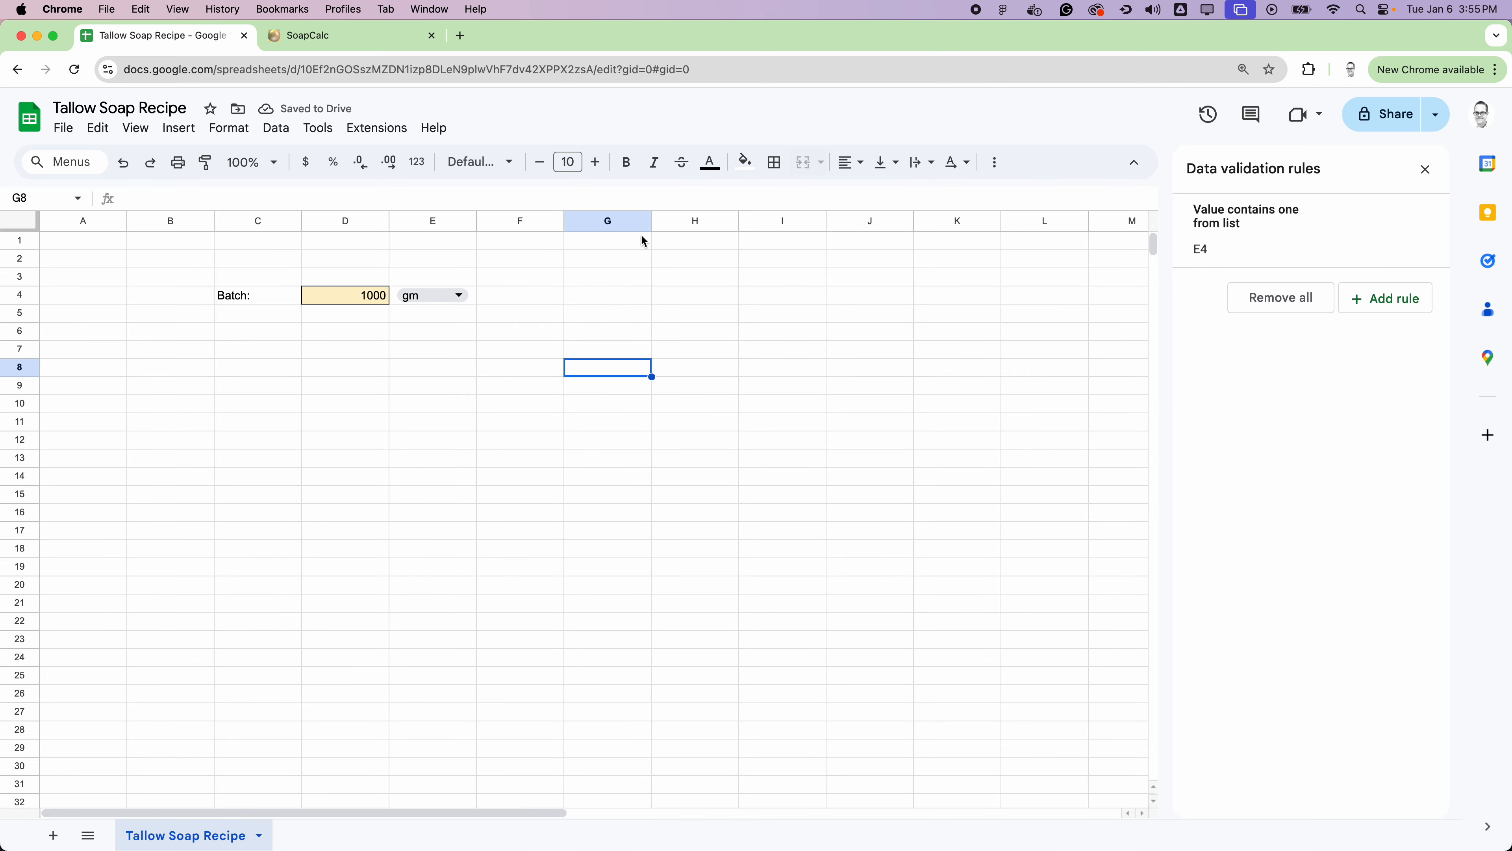
left_click(20, 295)
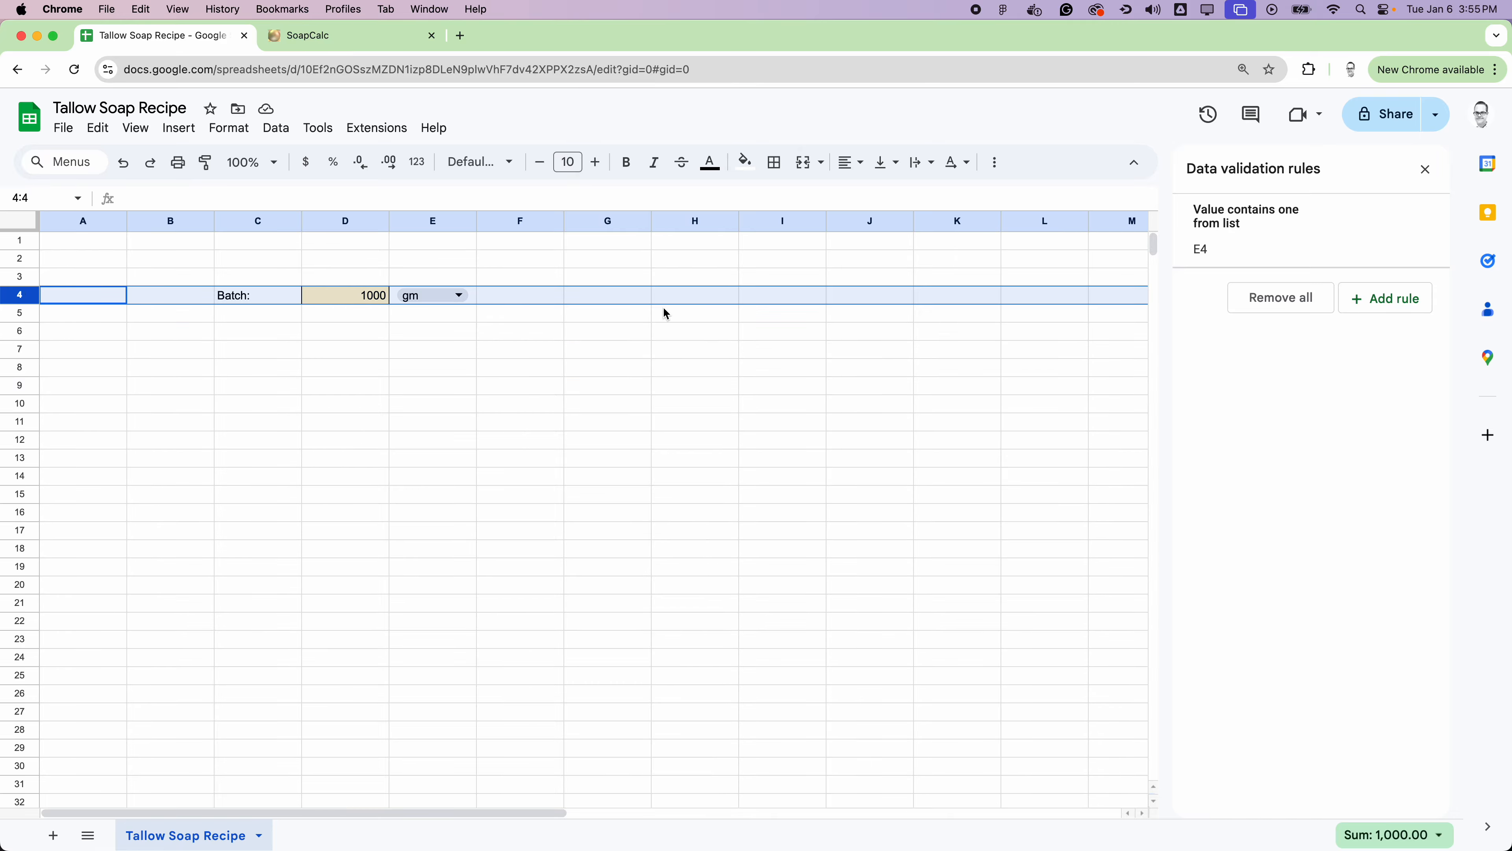
left_click(378, 390)
left_click_drag(258, 245, 271, 785)
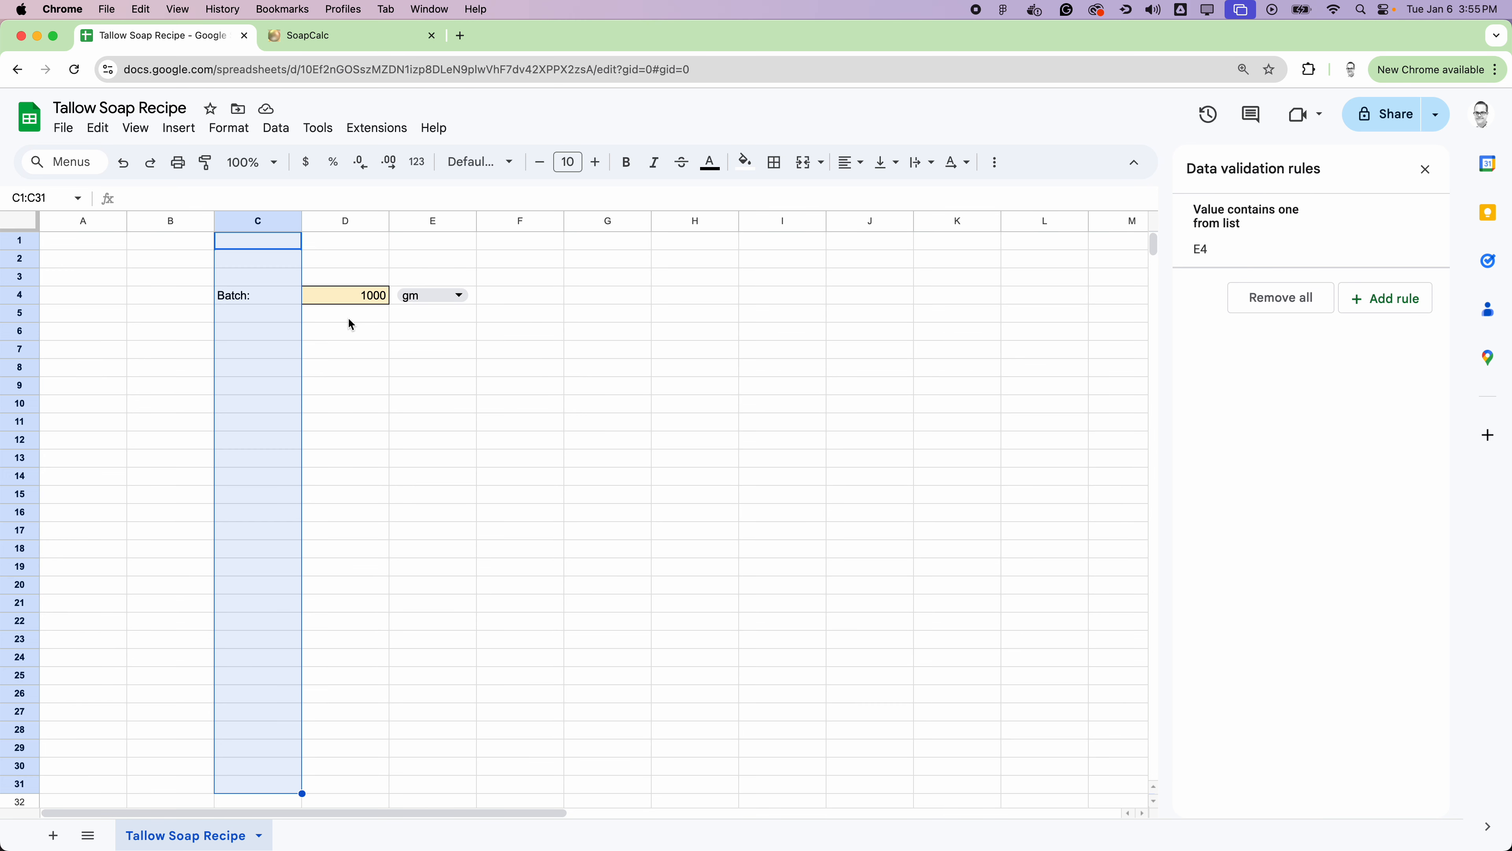
left_click_drag(348, 316, 374, 785)
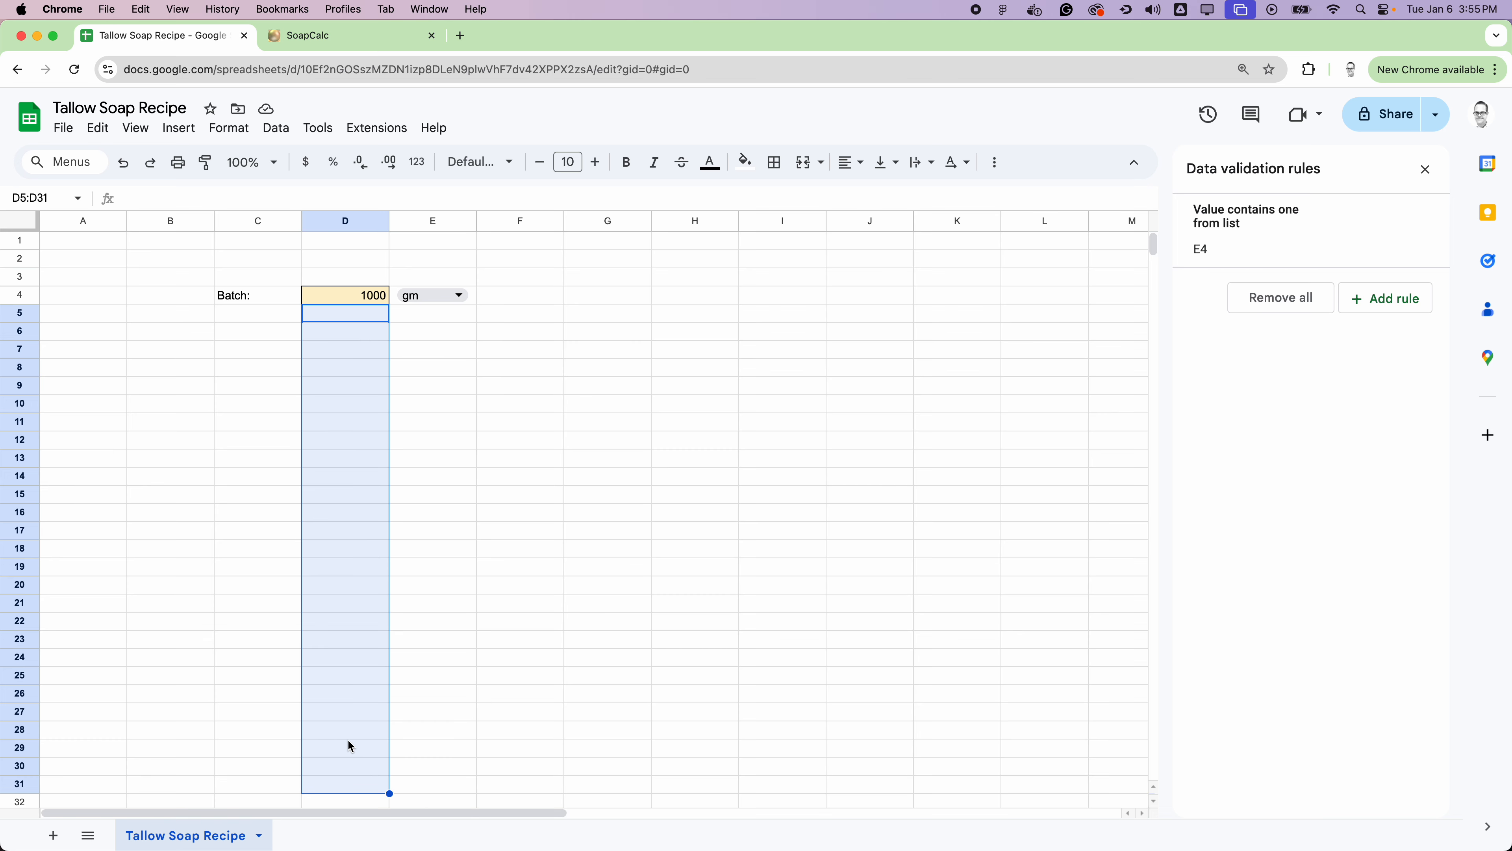
left_click_drag(513, 297, 513, 701)
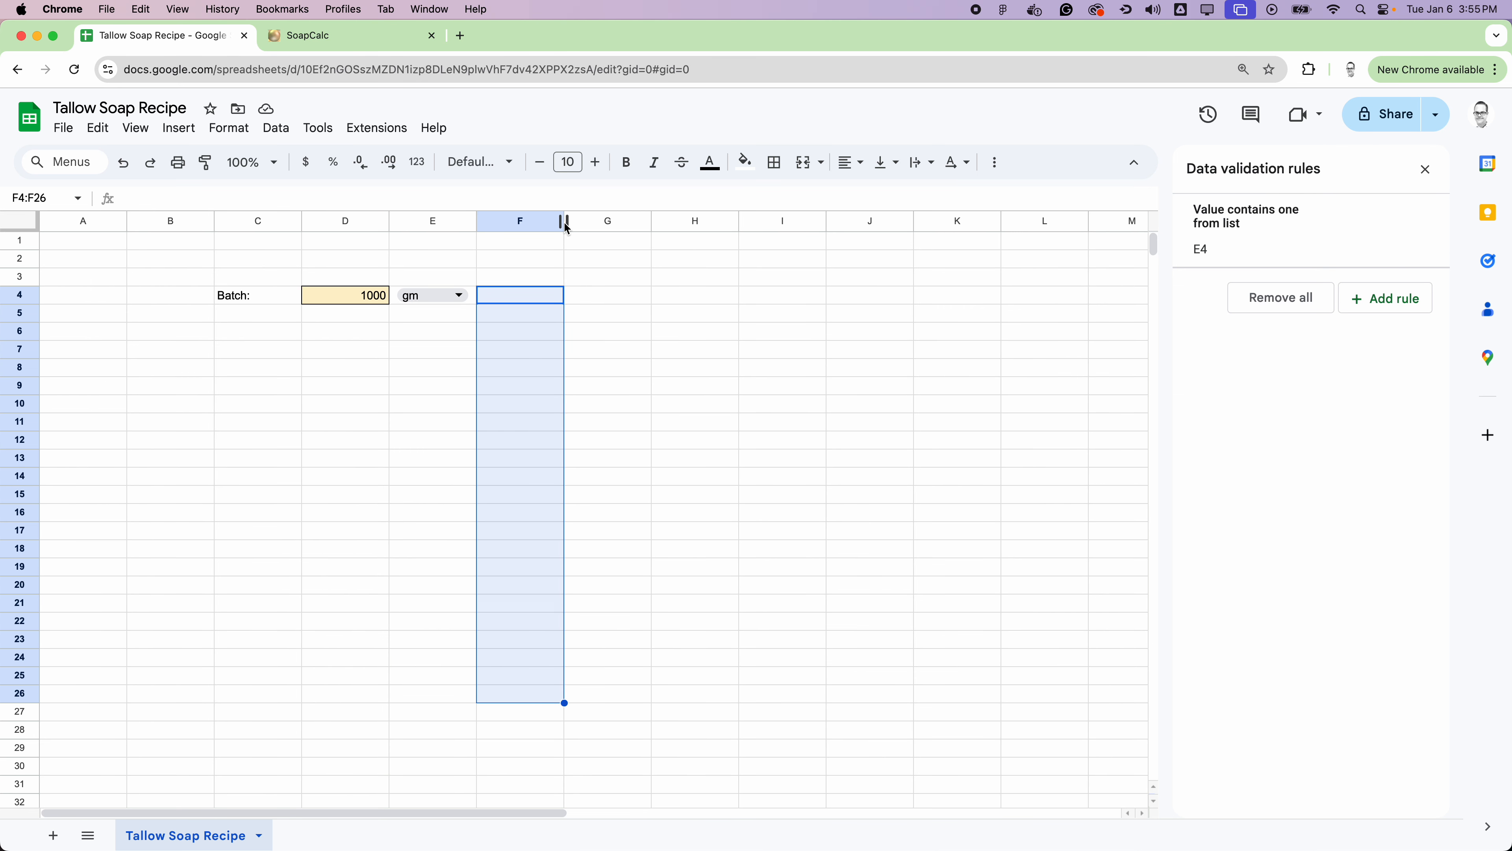
Step: Widen column F to about twice its width and enter Tallow in F6 and Coconut Oil in F7
left_click_drag(567, 222, 658, 222)
left_click(565, 340)
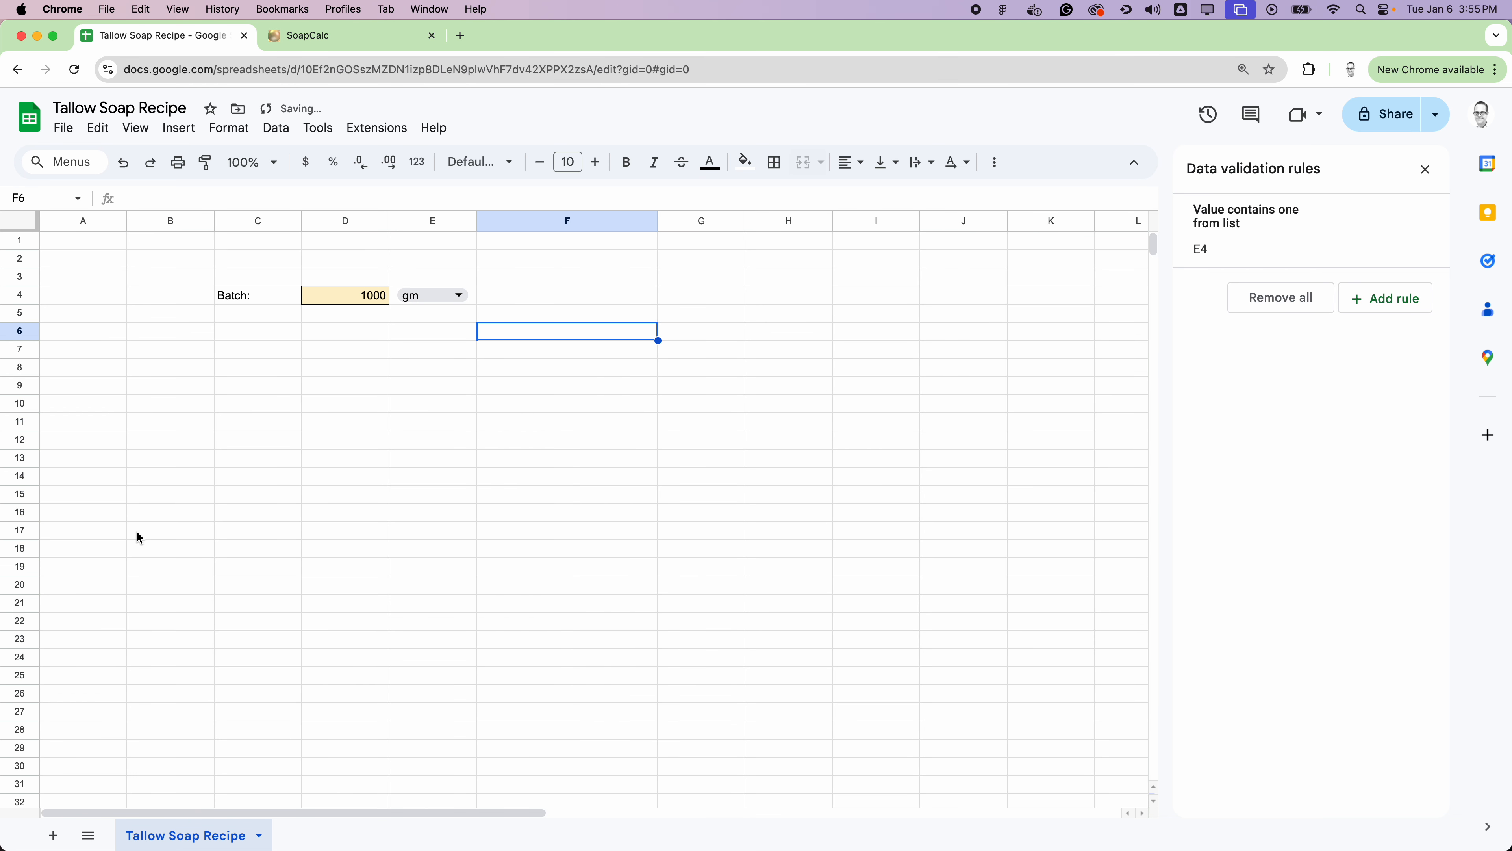
type("Tallow")
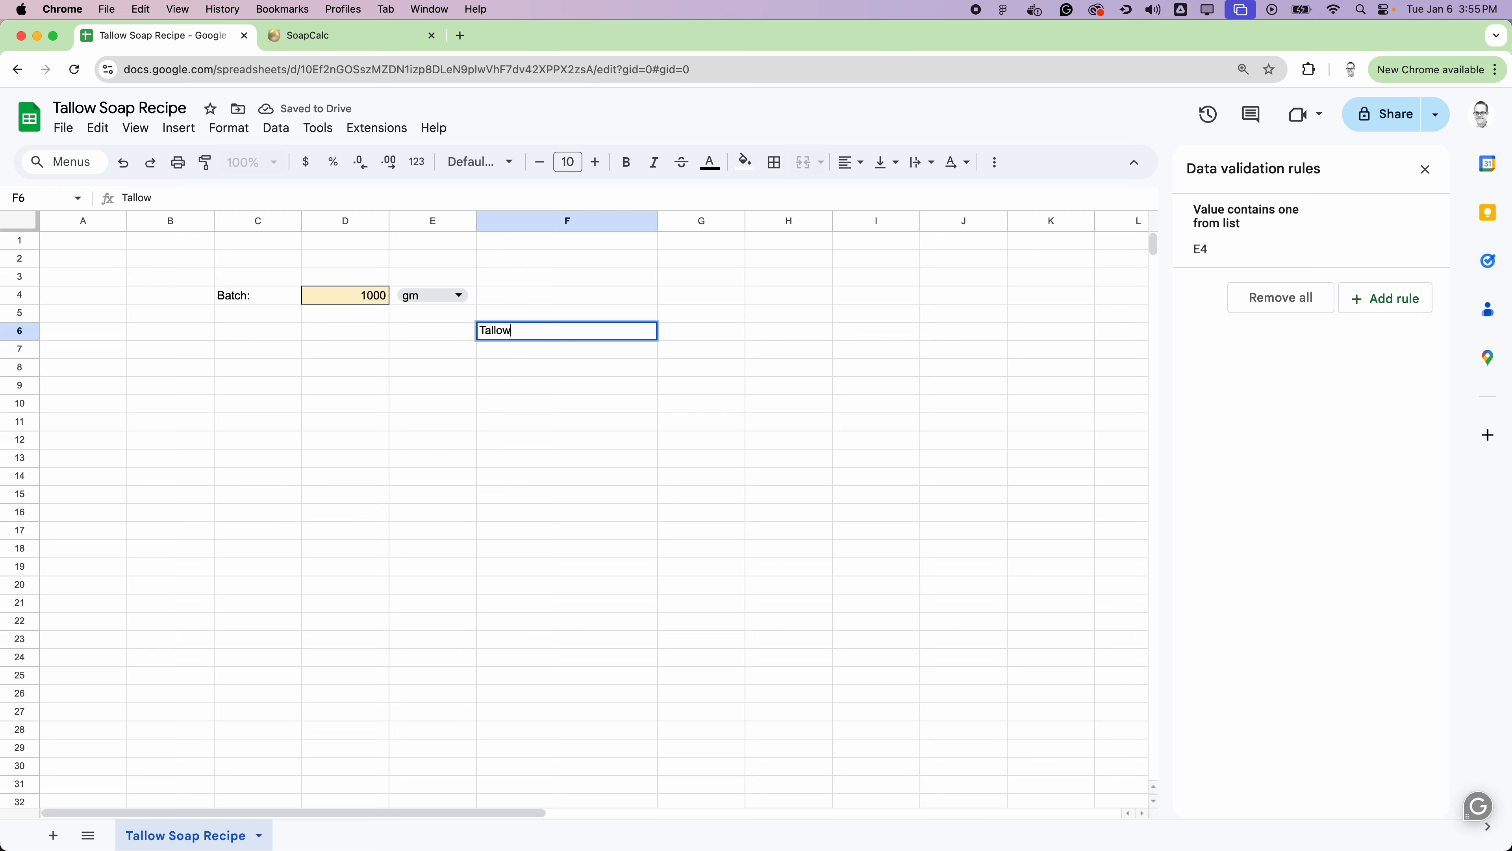
key("Return")
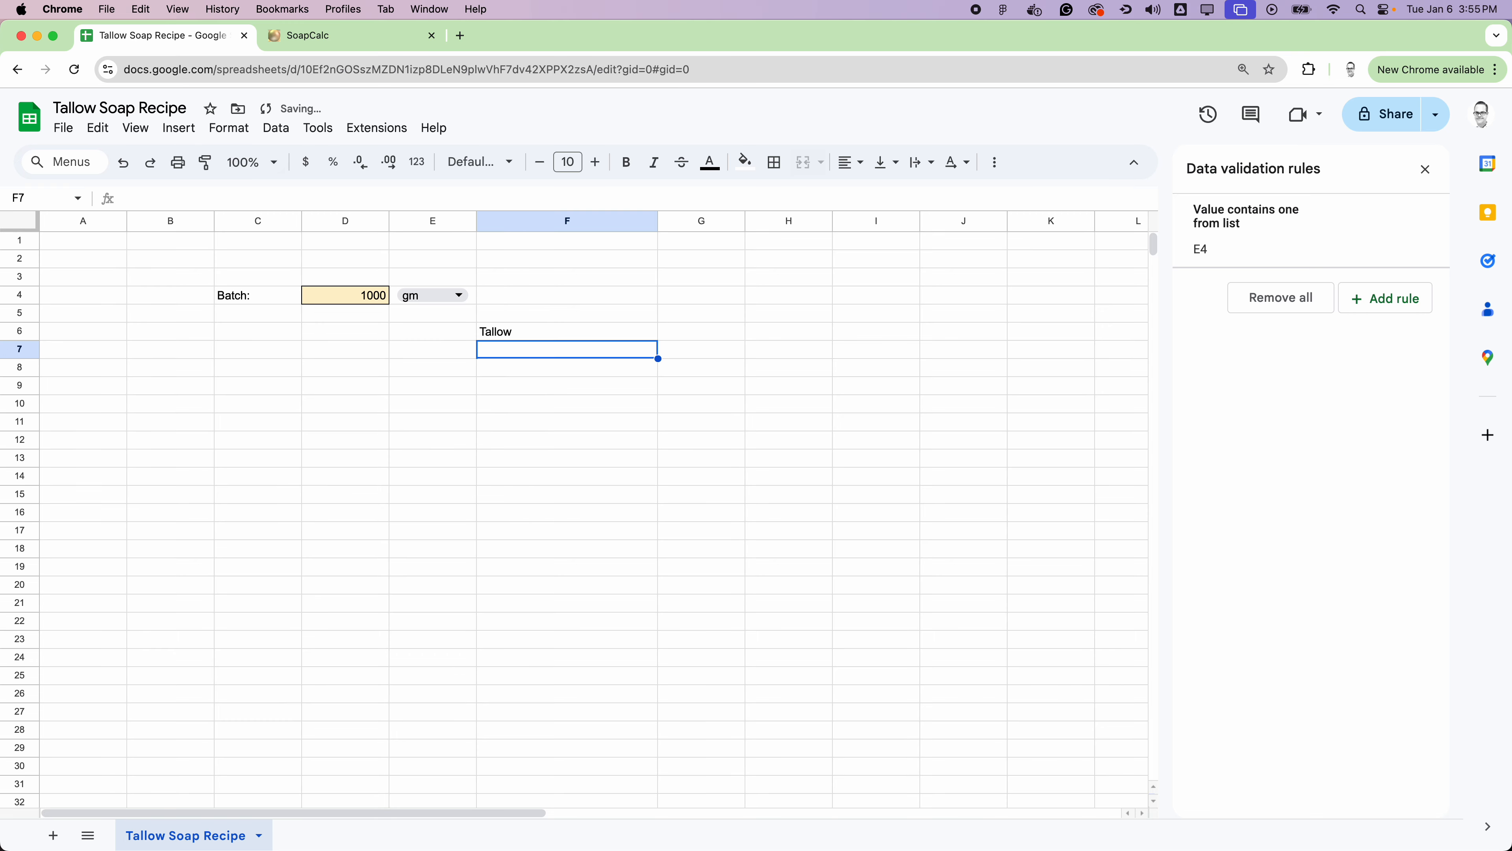
type("Cocon")
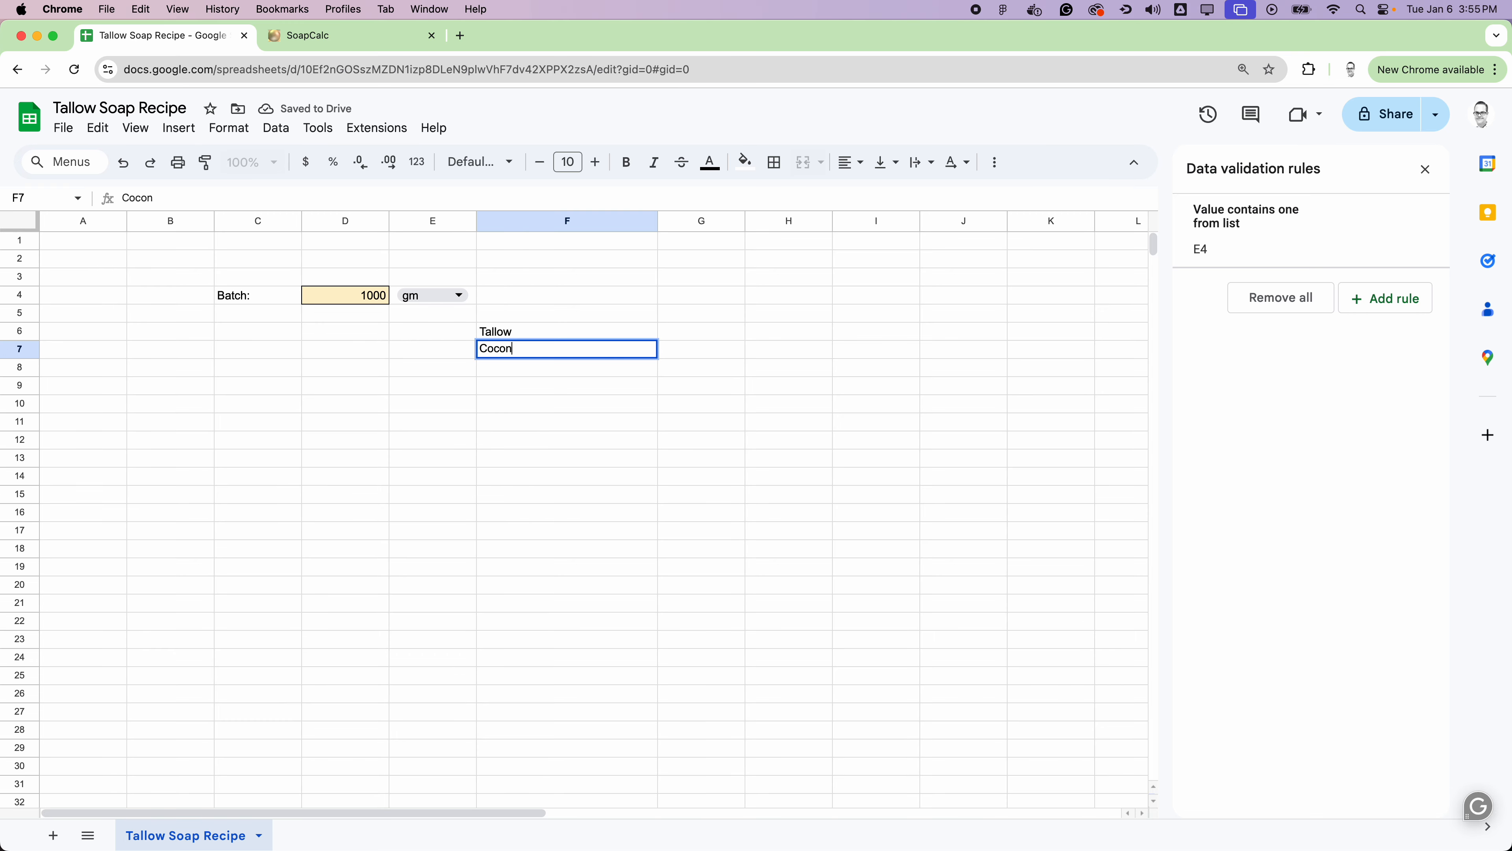
type("ut Oil")
key("Return")
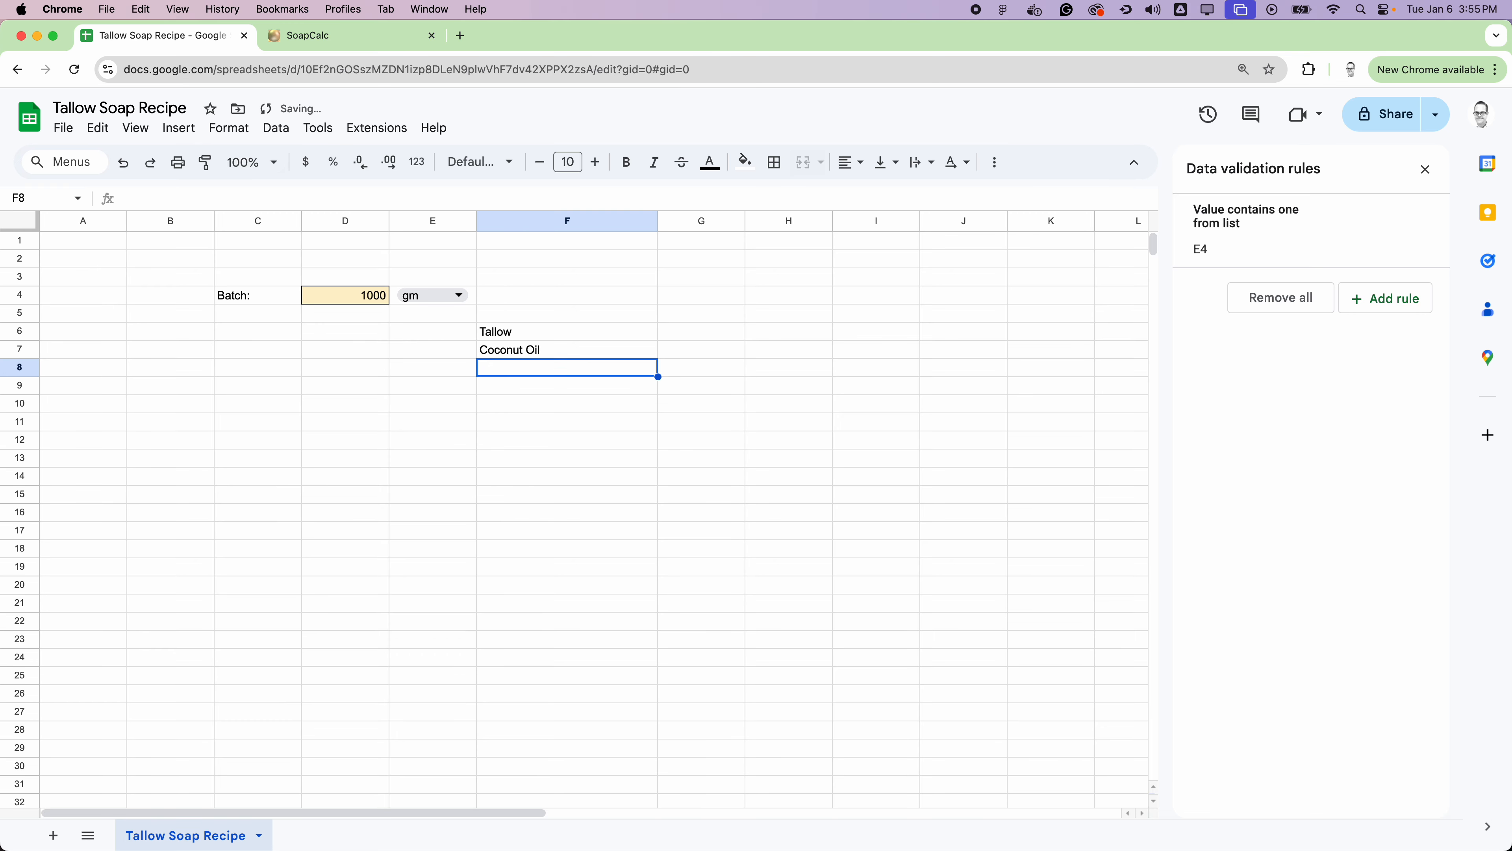
Step: Continue the oils list with Castor Oil in F8, Shea Butter in F9 and Olive Oil in F10
type("Cast")
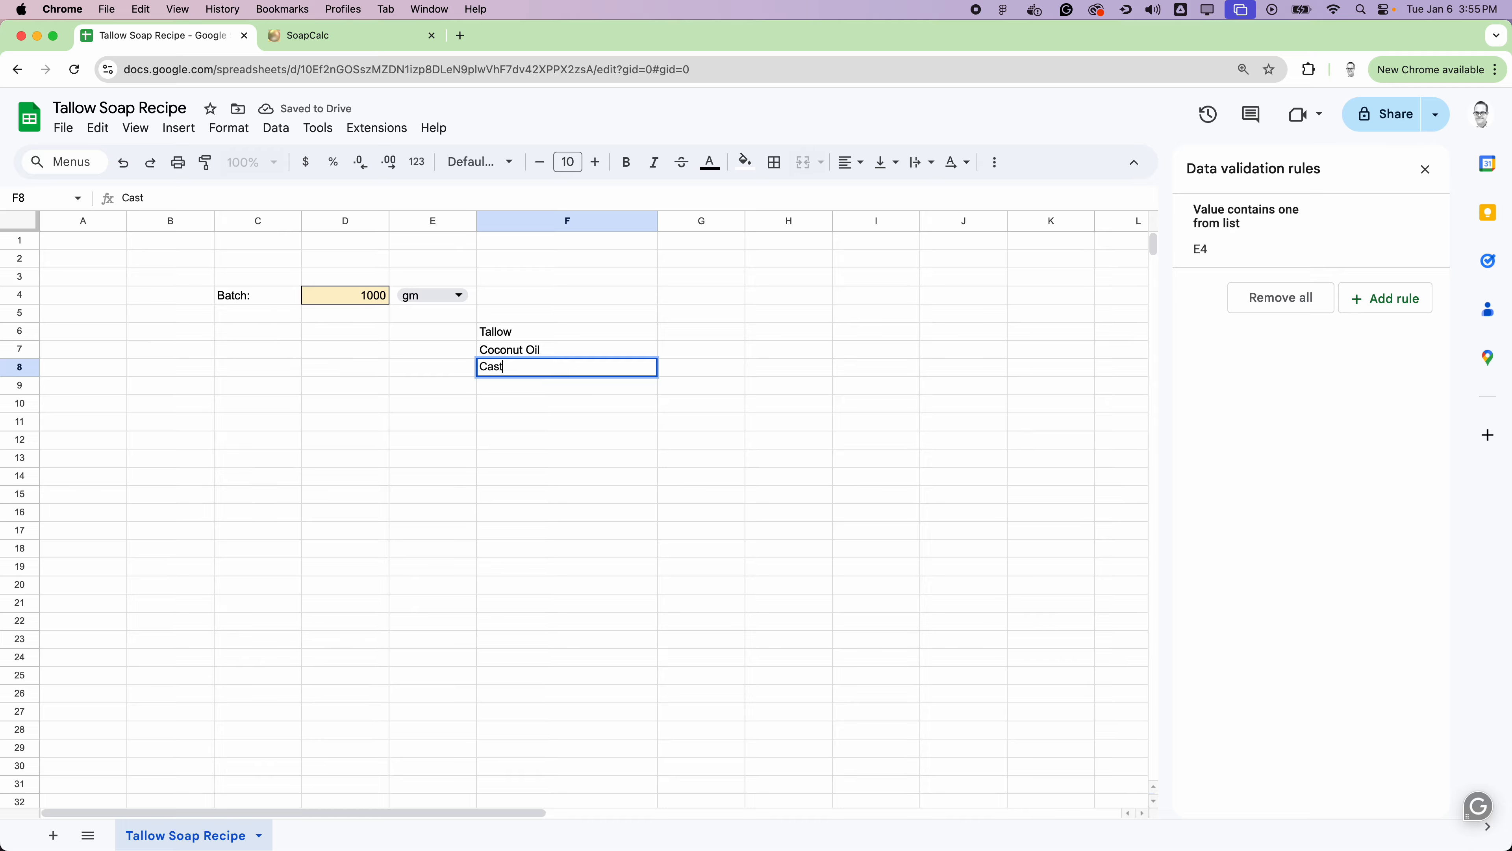
type("or Oil")
key("Return")
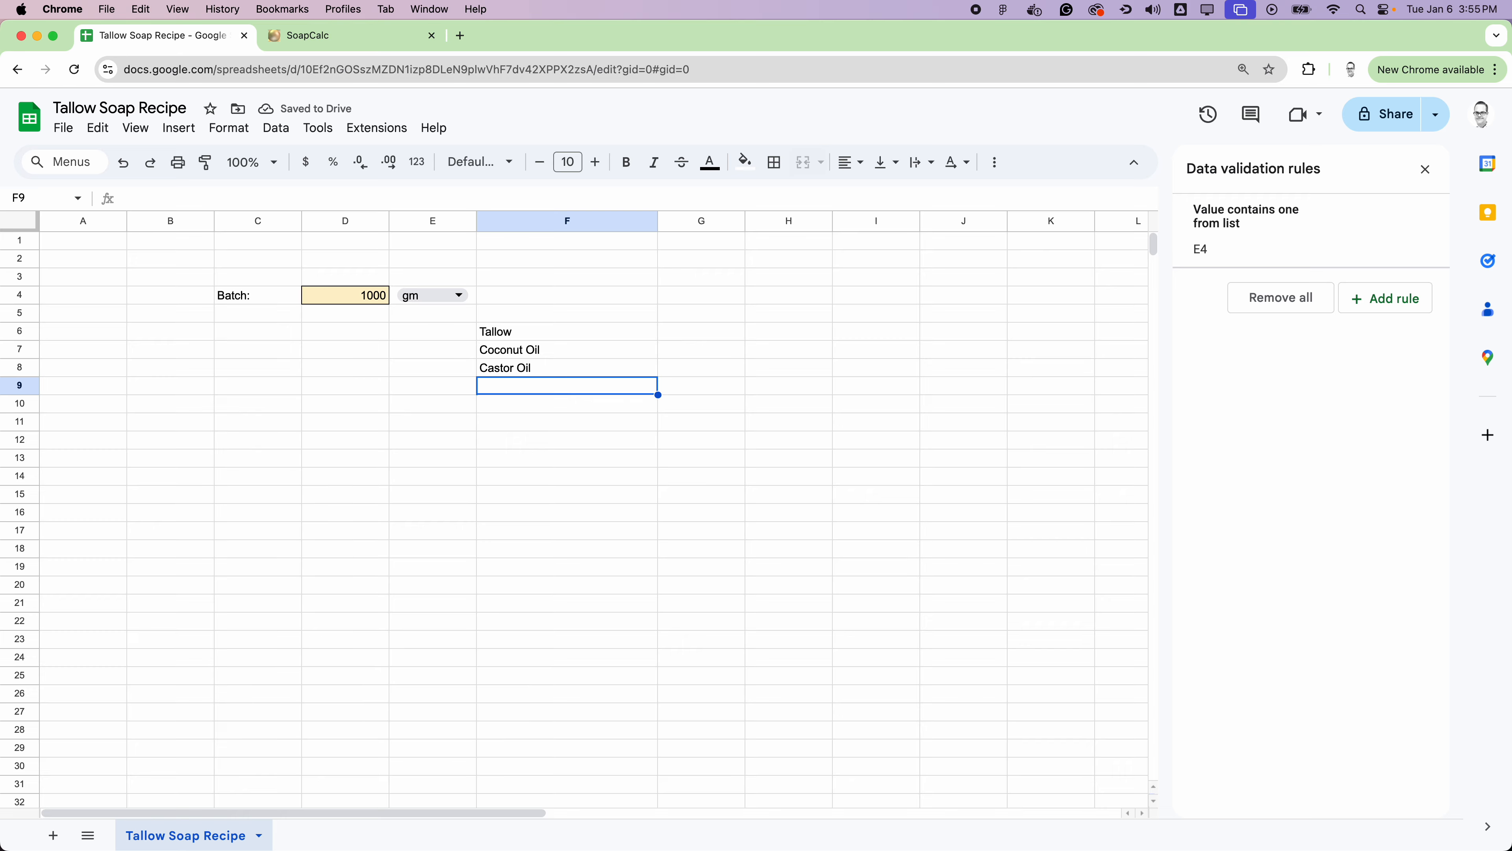
type("Shea")
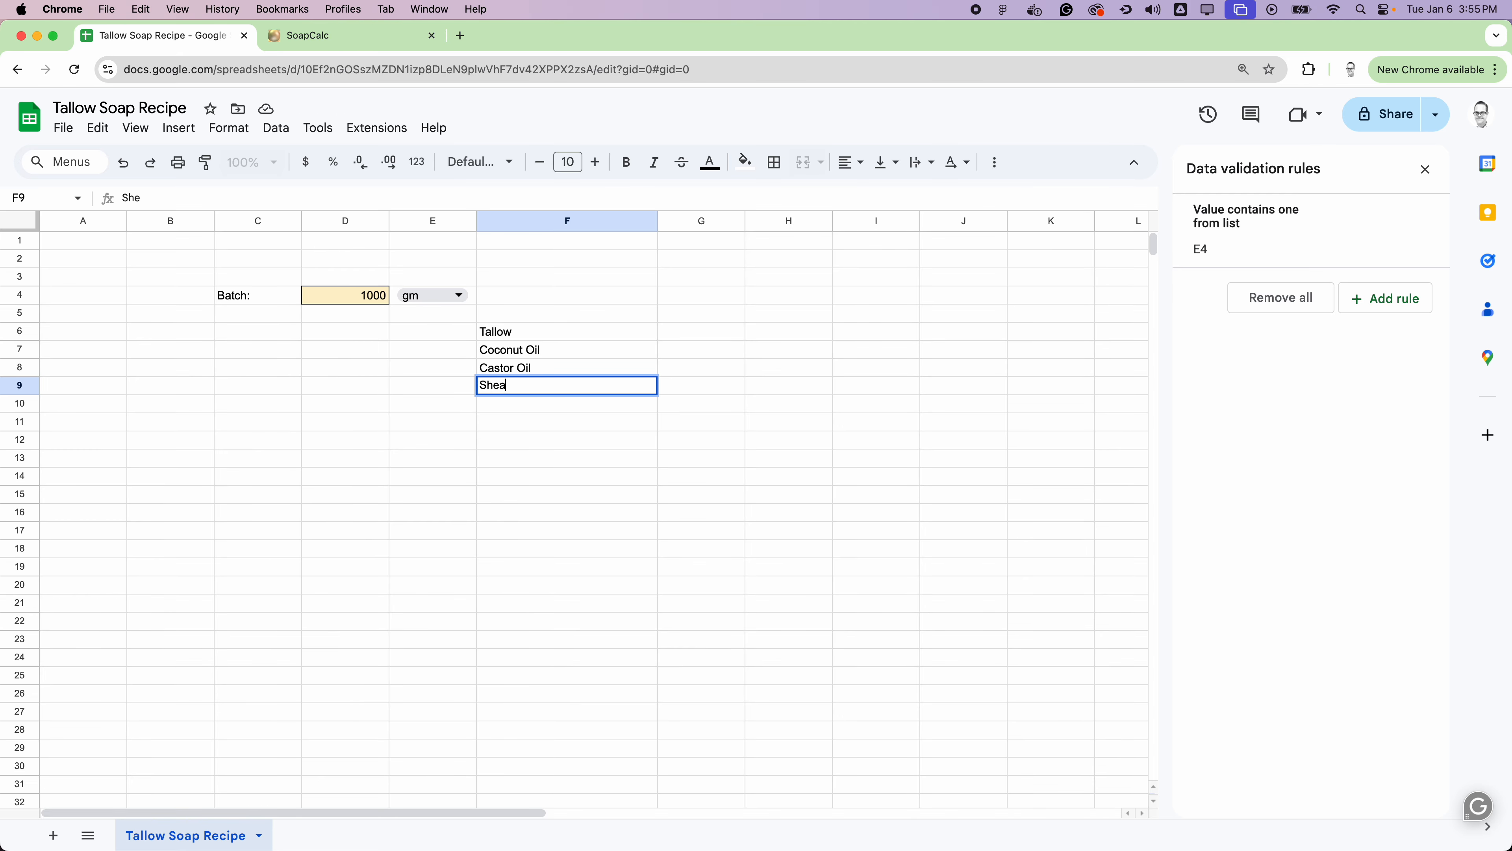
type(" Butter")
key("Return")
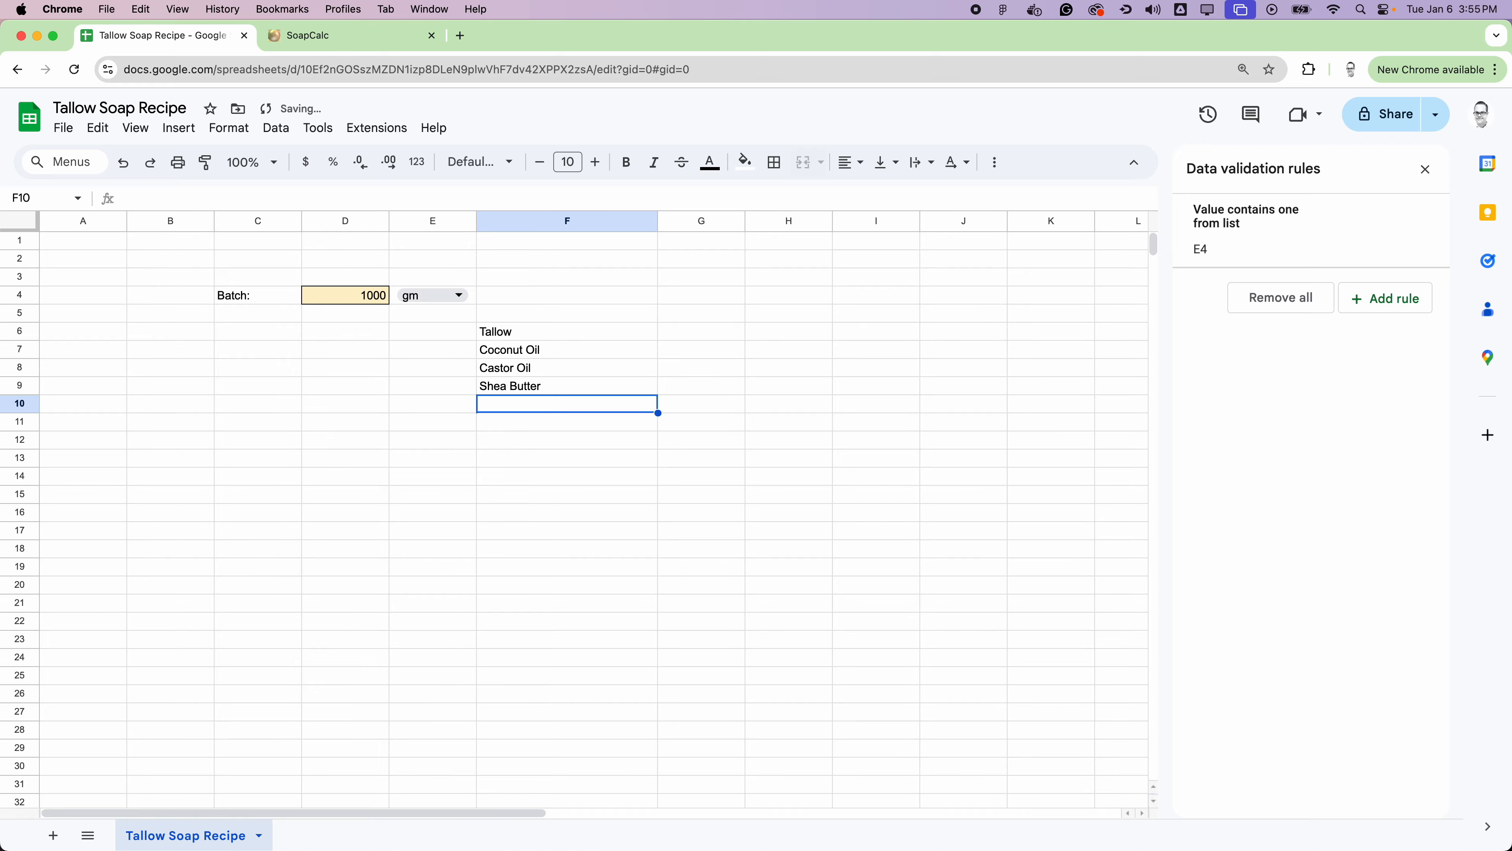
type("Olive Oil")
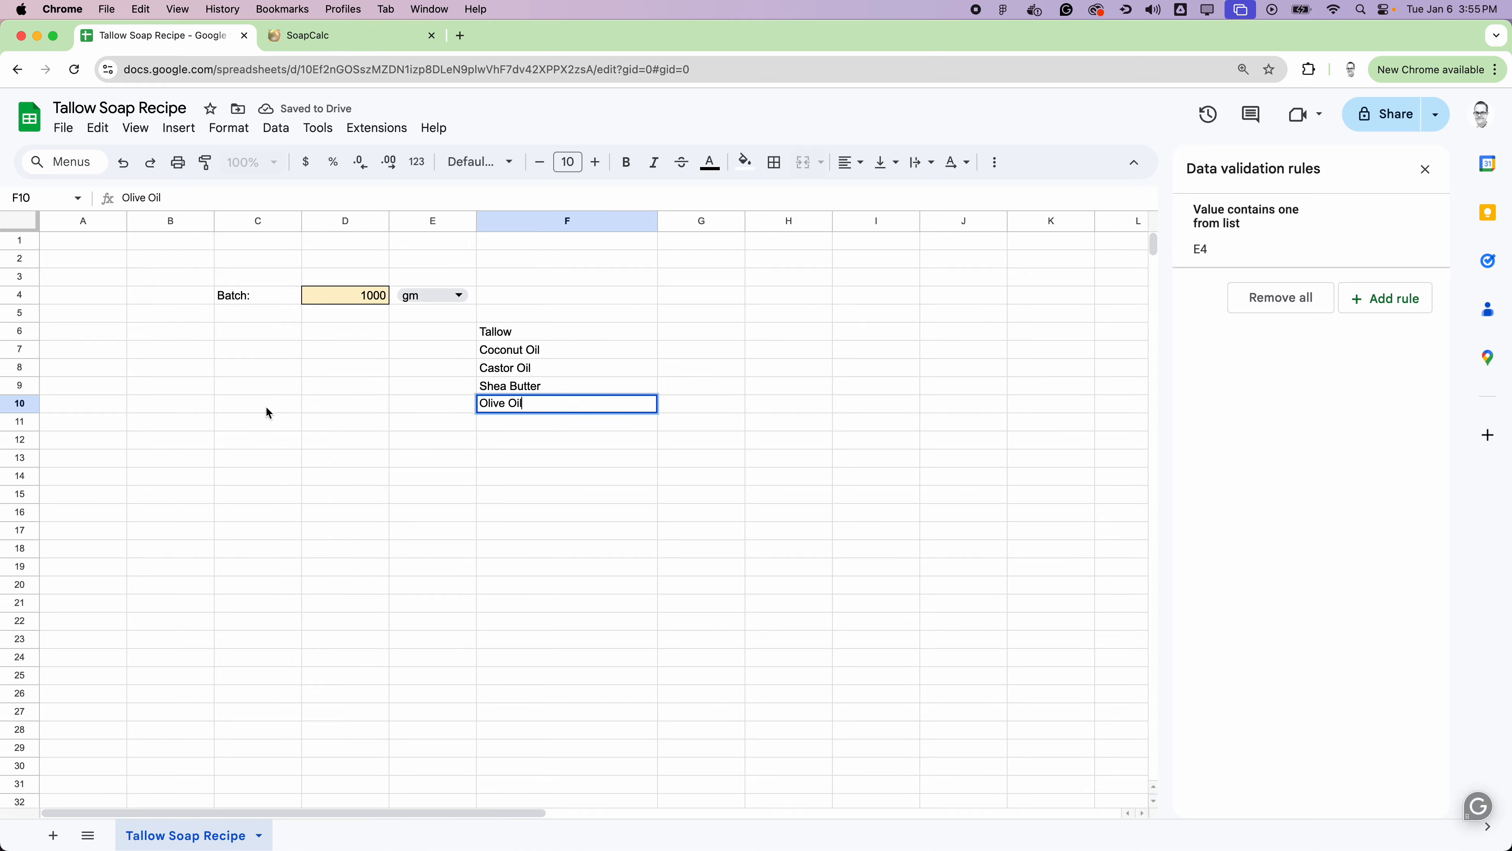
left_click(725, 399)
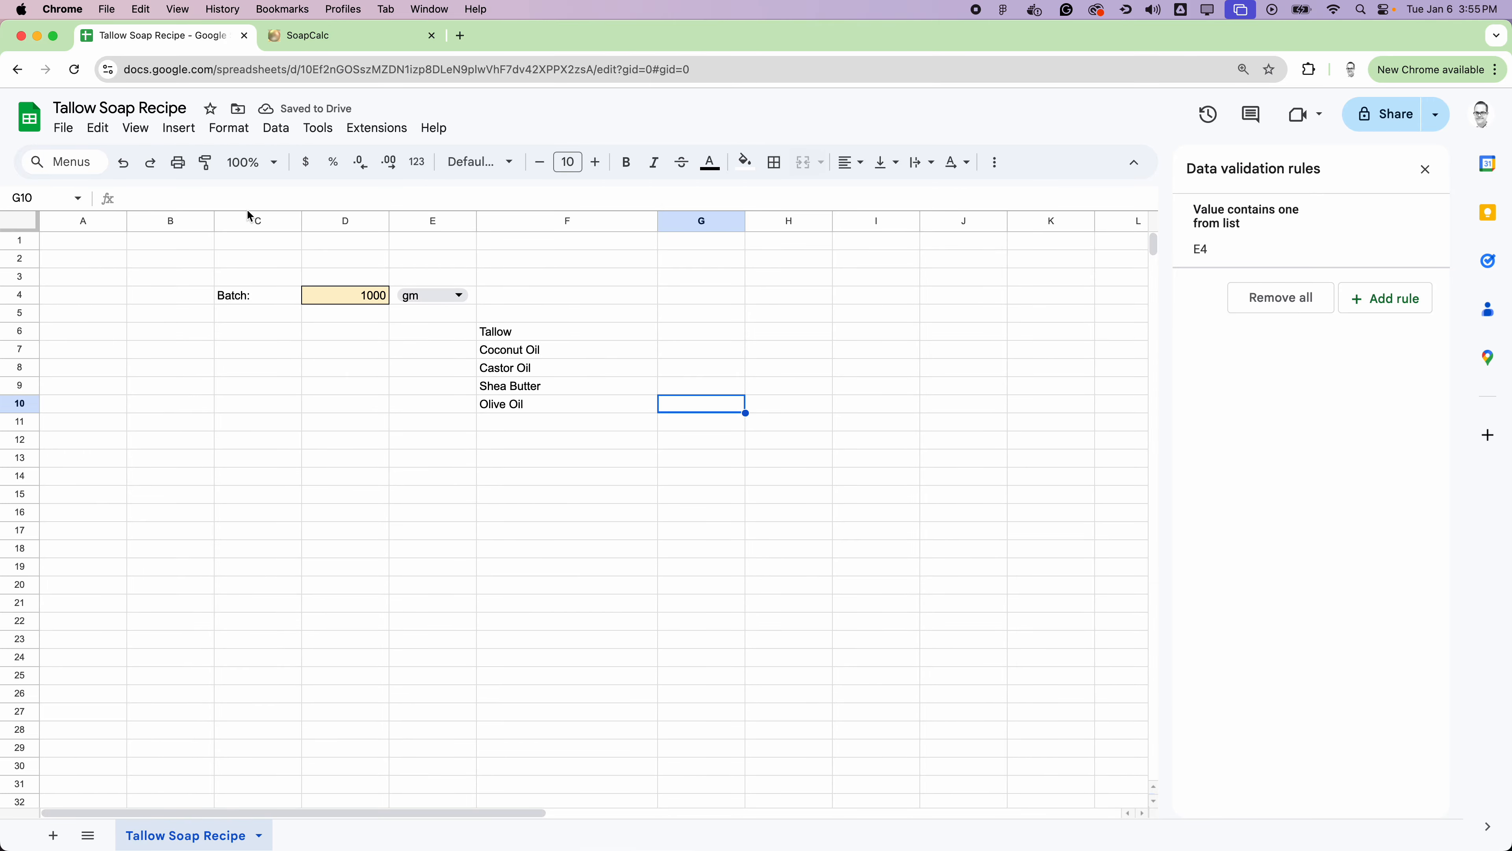
Step: Apply the percent number format to the whole of column C
left_click(250, 222)
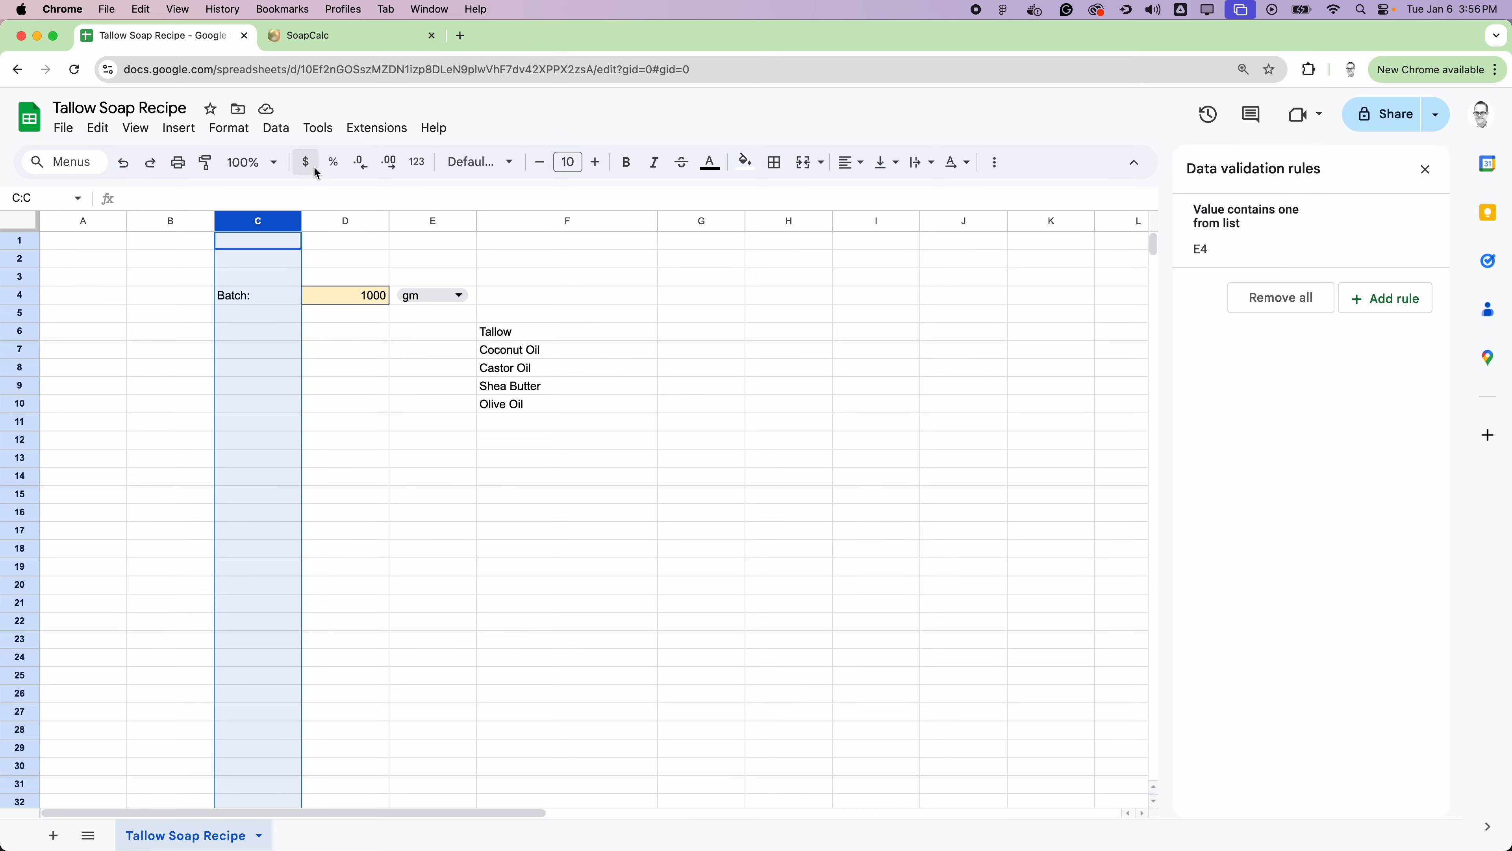
left_click(335, 168)
left_click(253, 371)
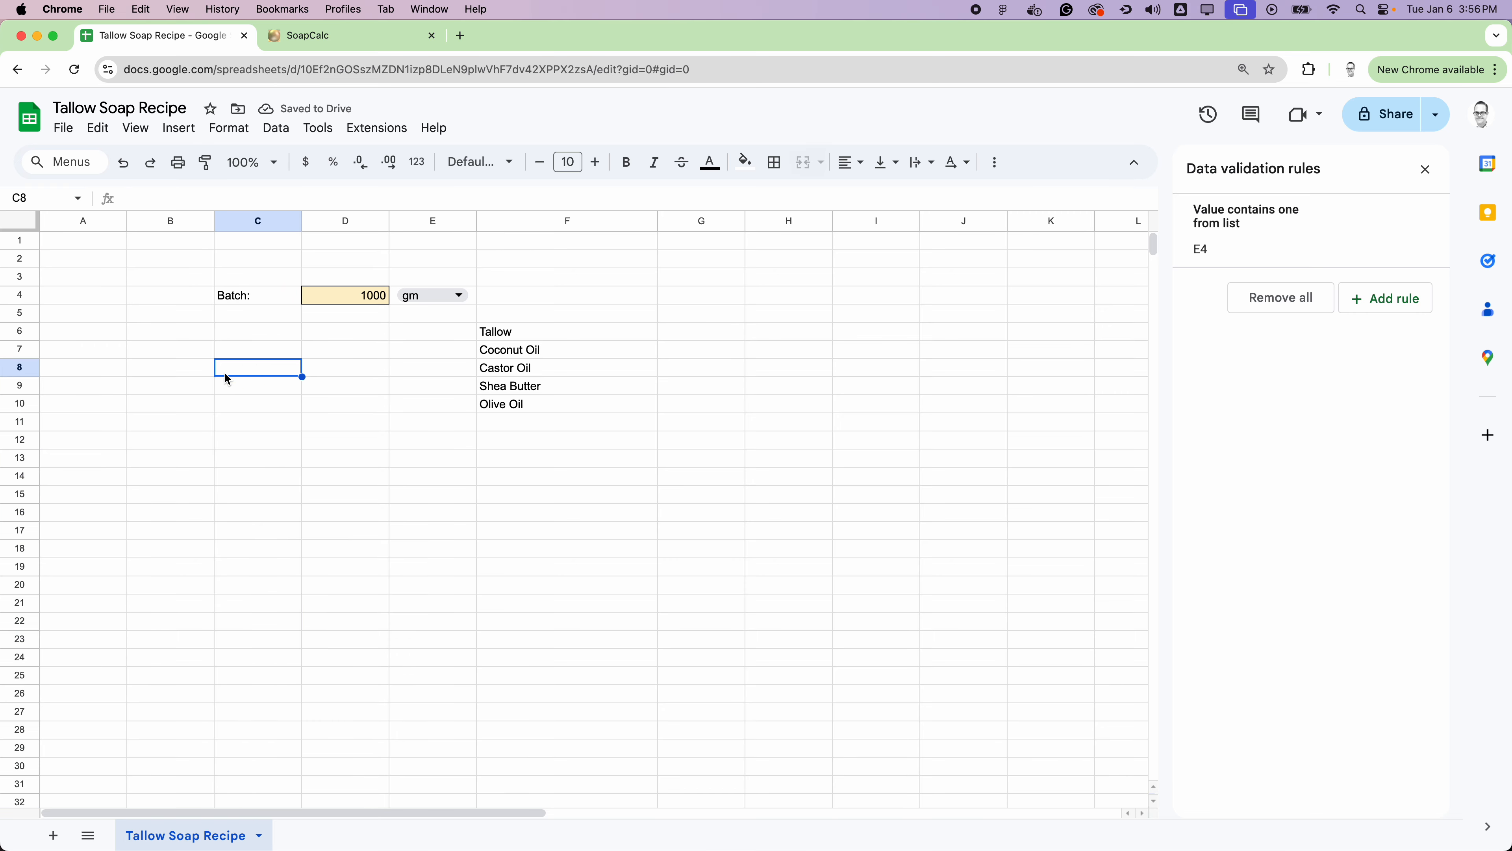
left_click(235, 295)
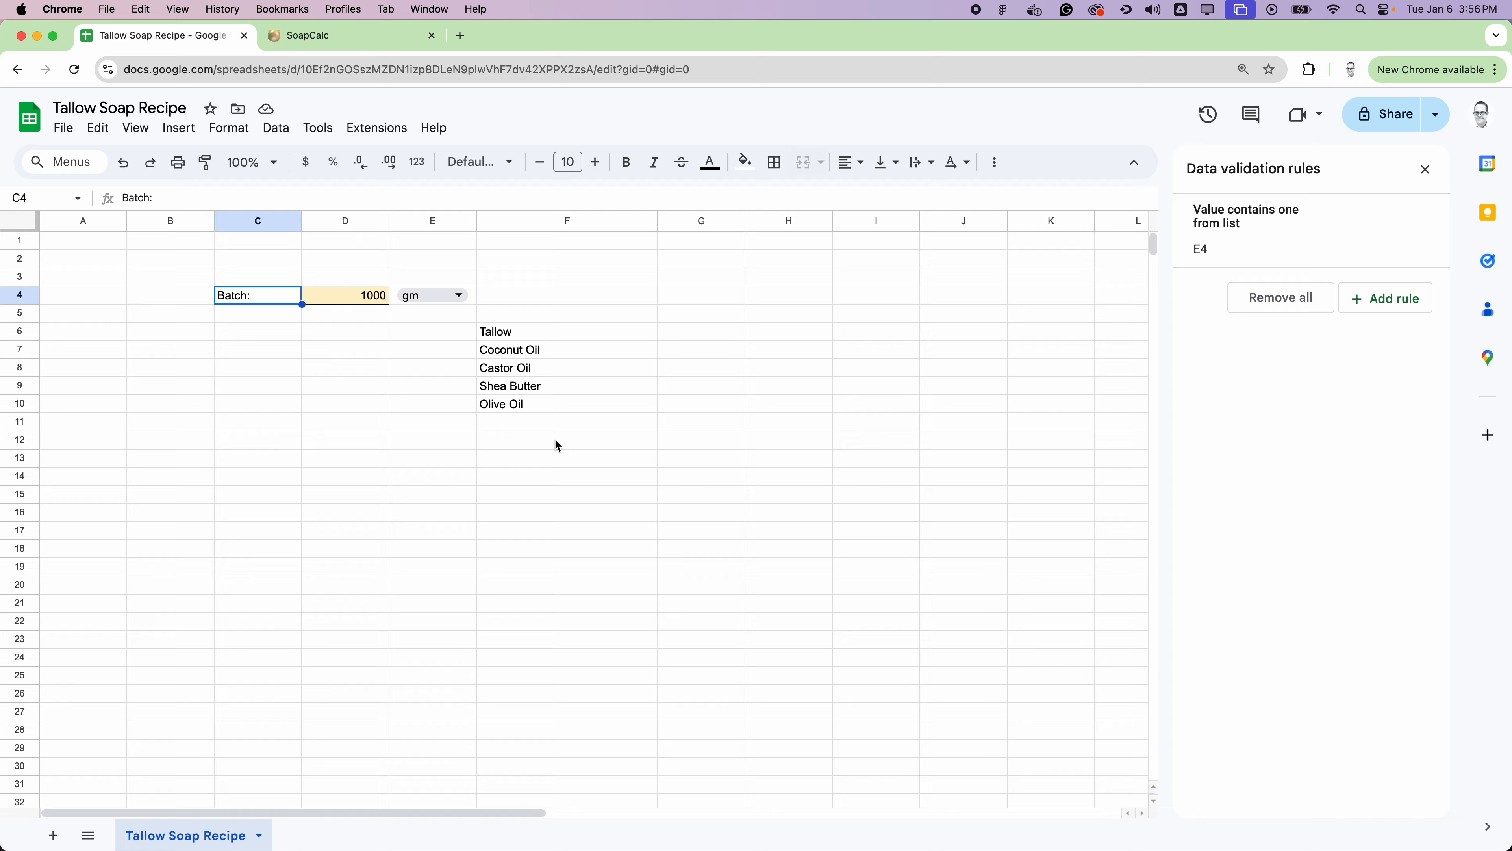
Step: Enter the lye solution ingredients Water in F13 and Sodium Hydroxide in F14
left_click(537, 457)
type("Water")
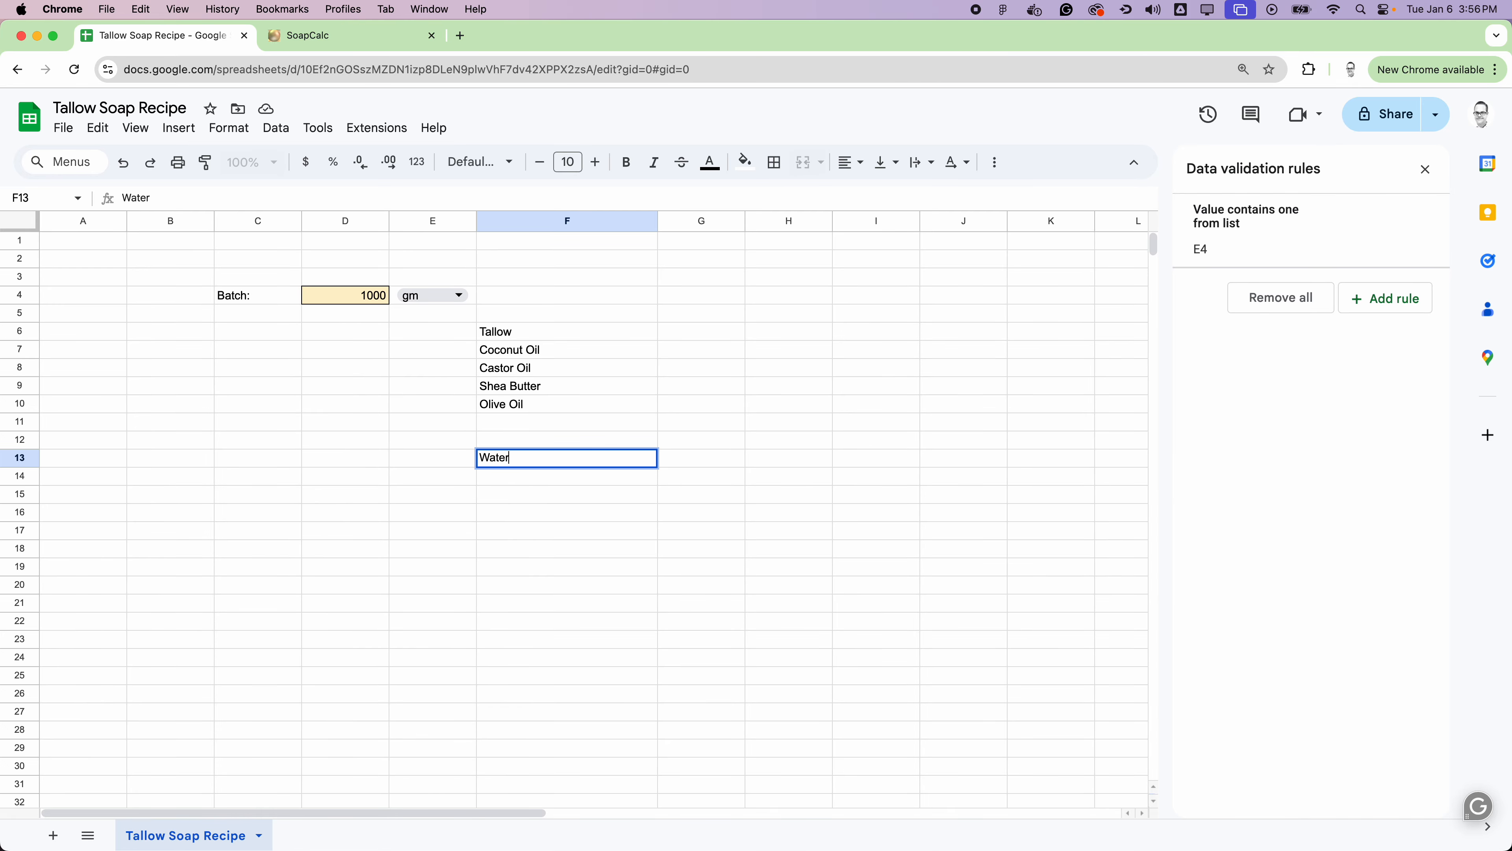
key("Return")
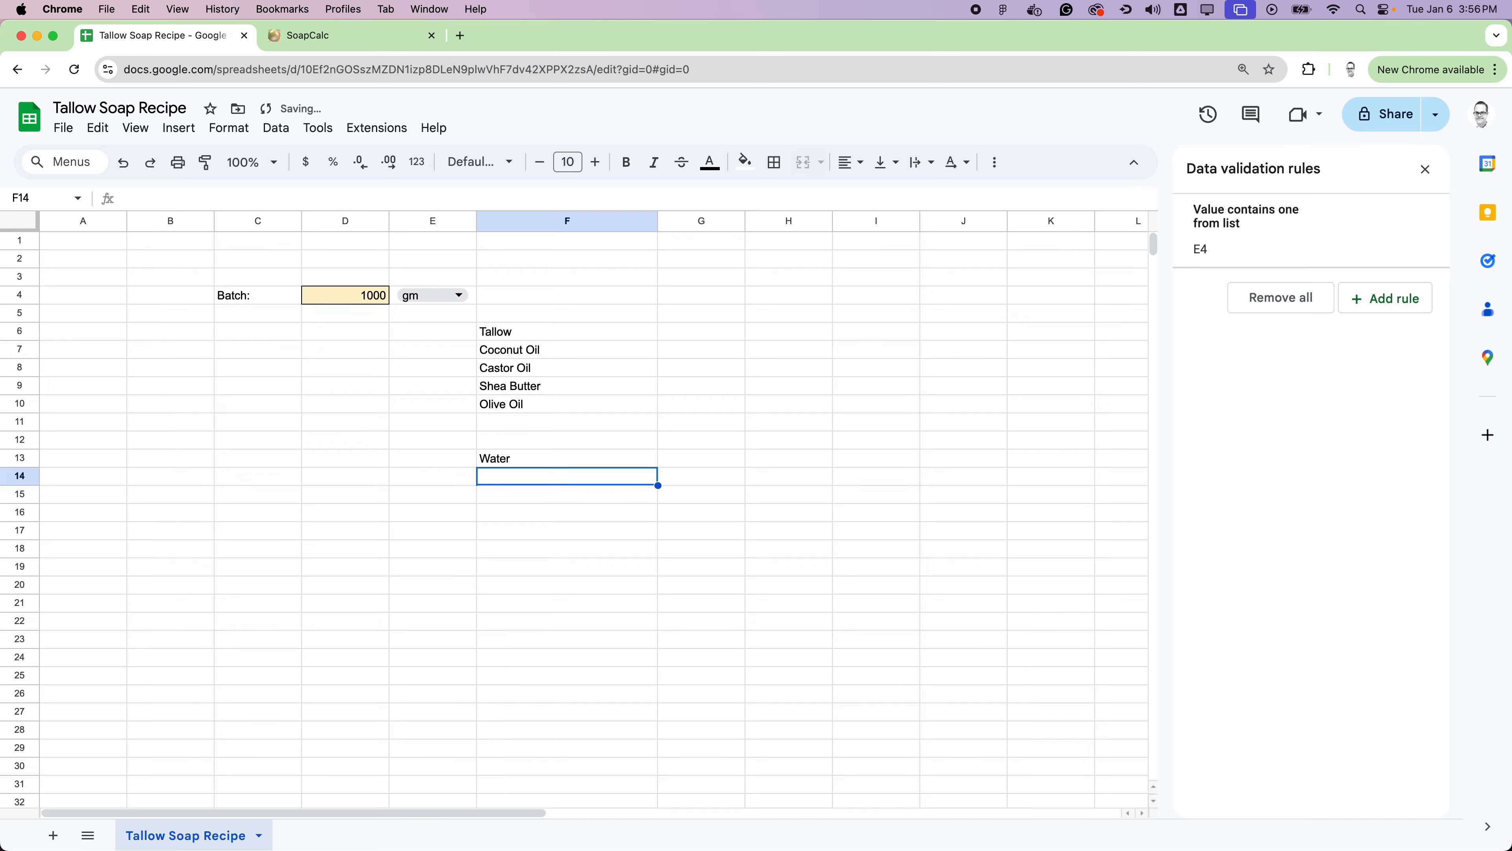
type("Sodiu")
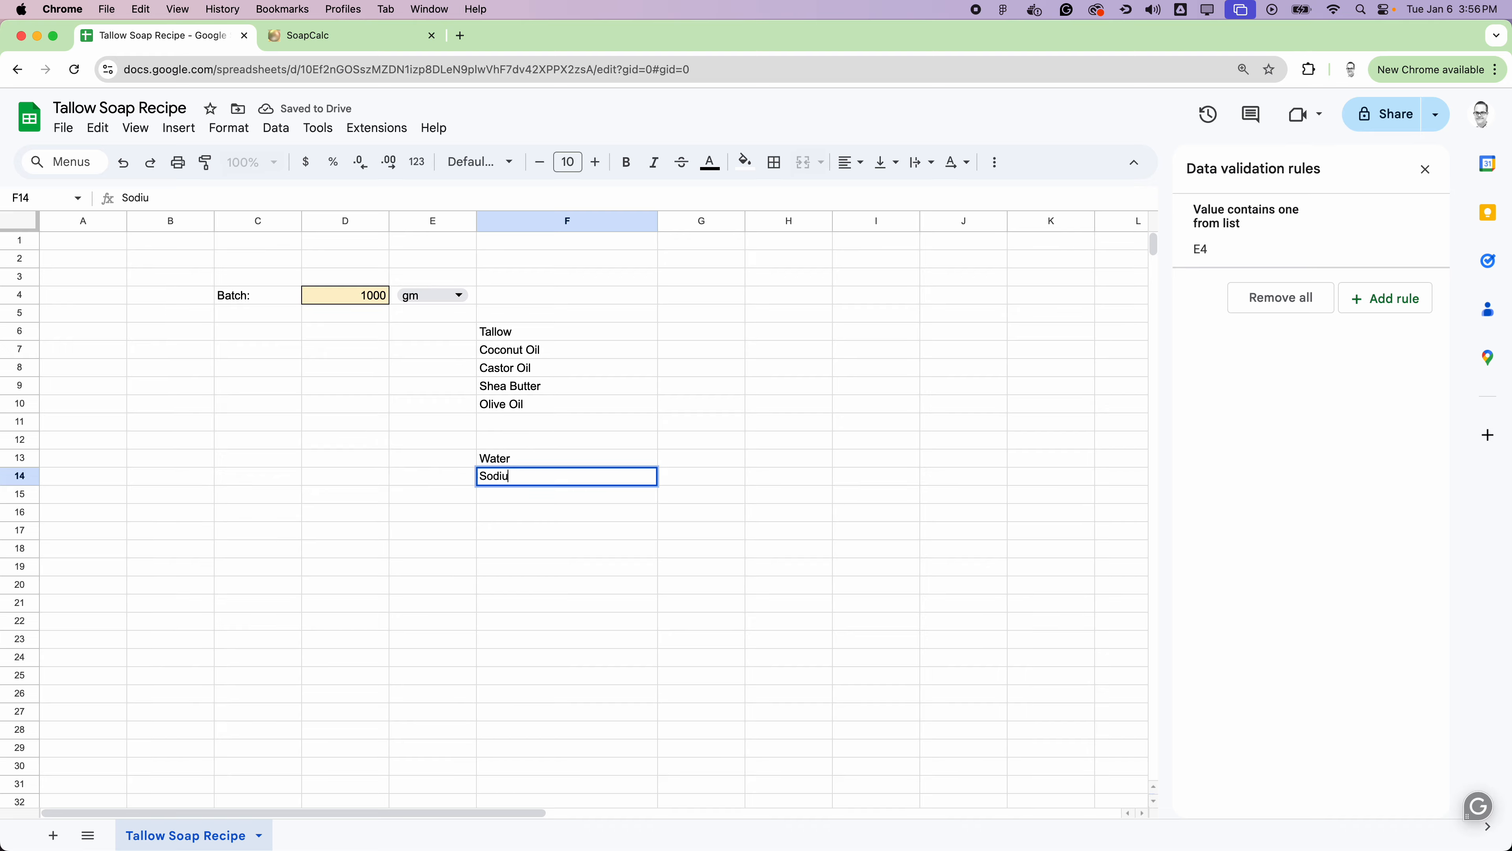
type("m Hydroxide")
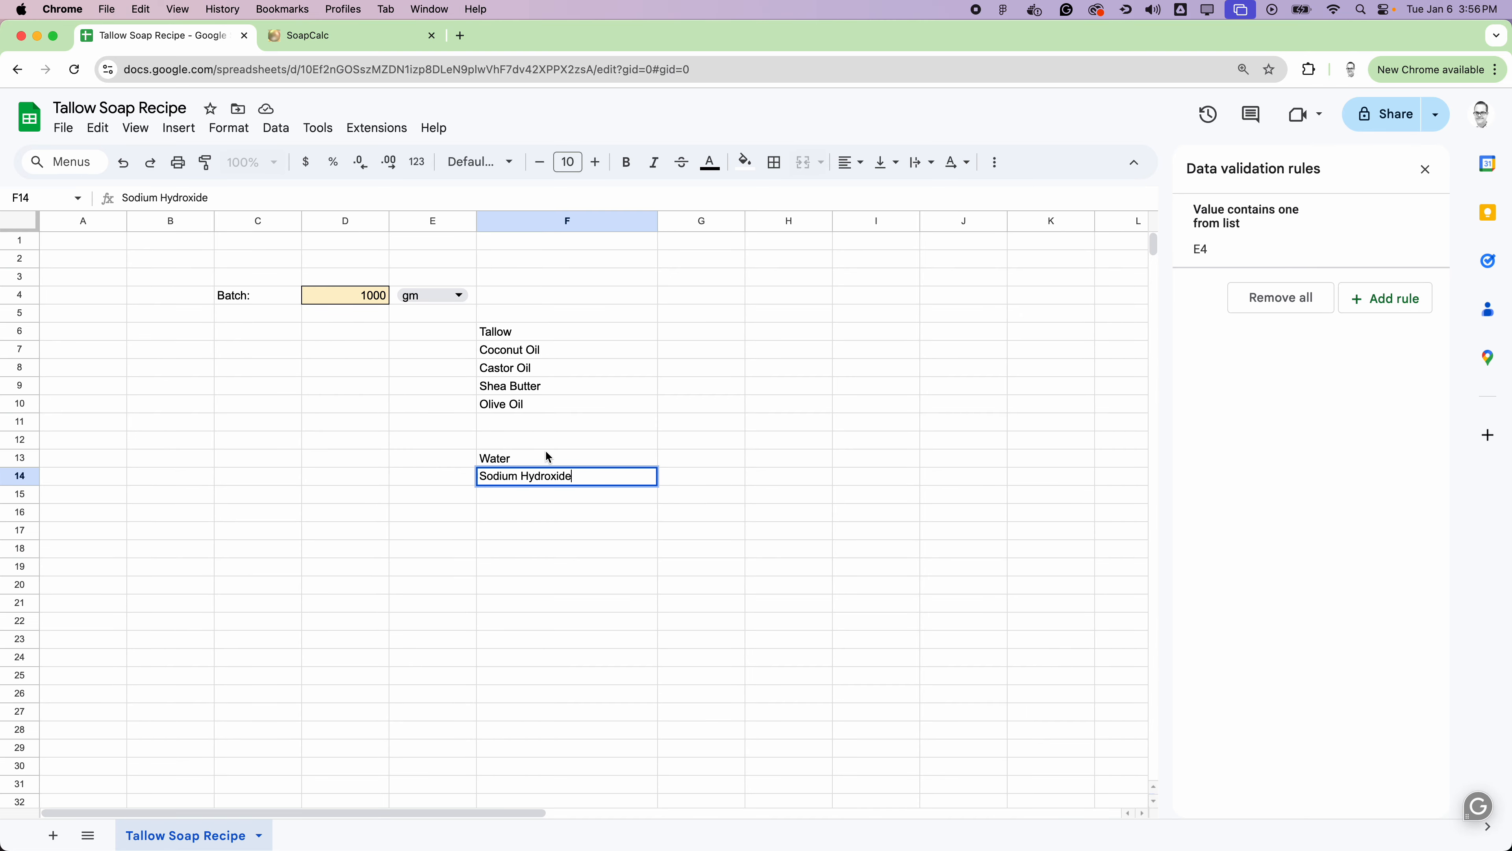
left_click(751, 477)
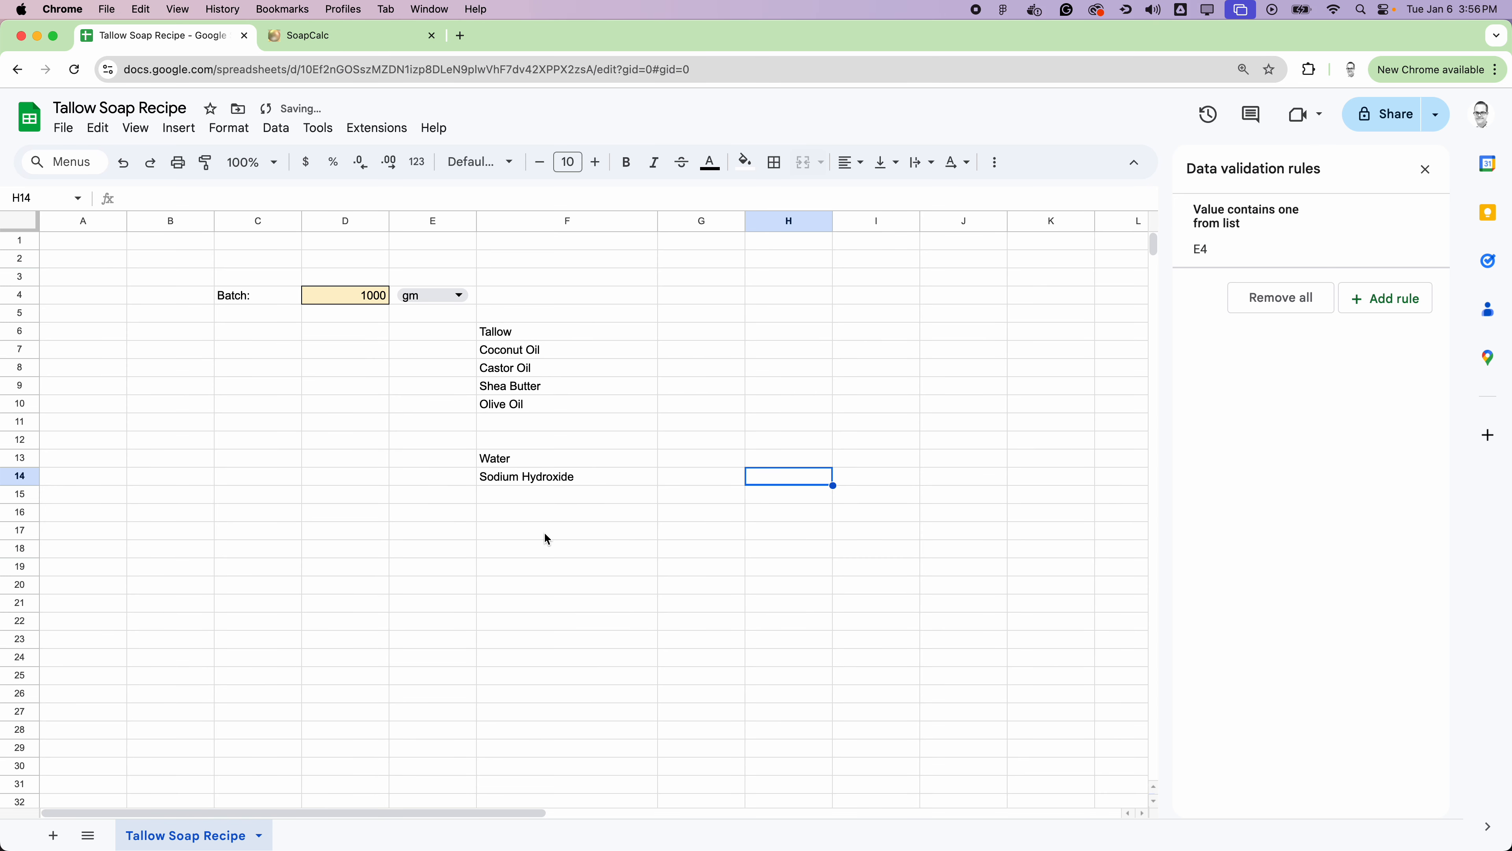
Step: List the additives Sodium Lactate, Sodium Citrate, Sorbitol and Kaolin Clay in cells F17 to F20
left_click(534, 528)
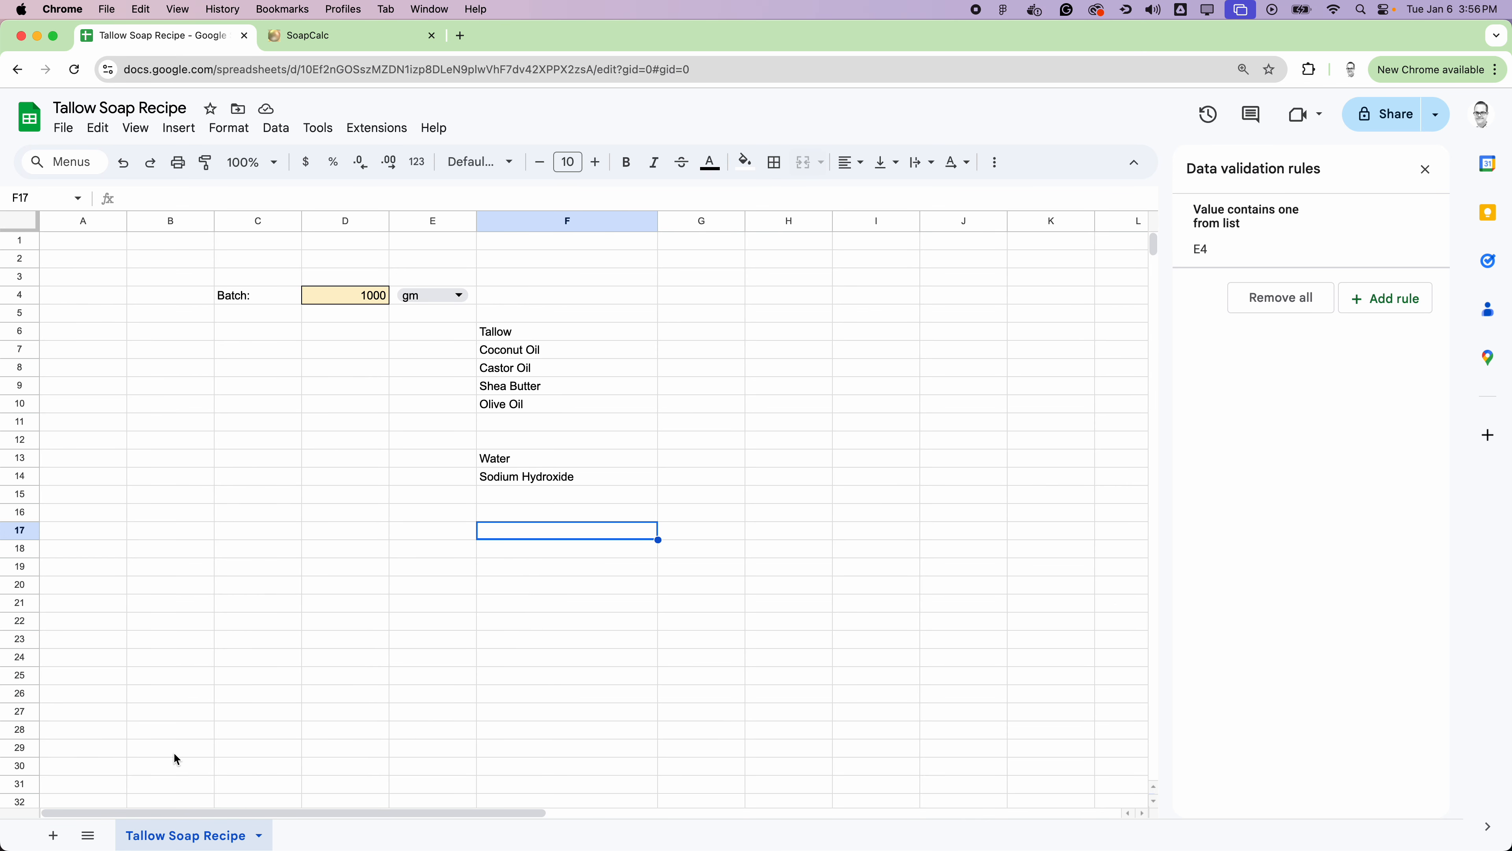
type("So")
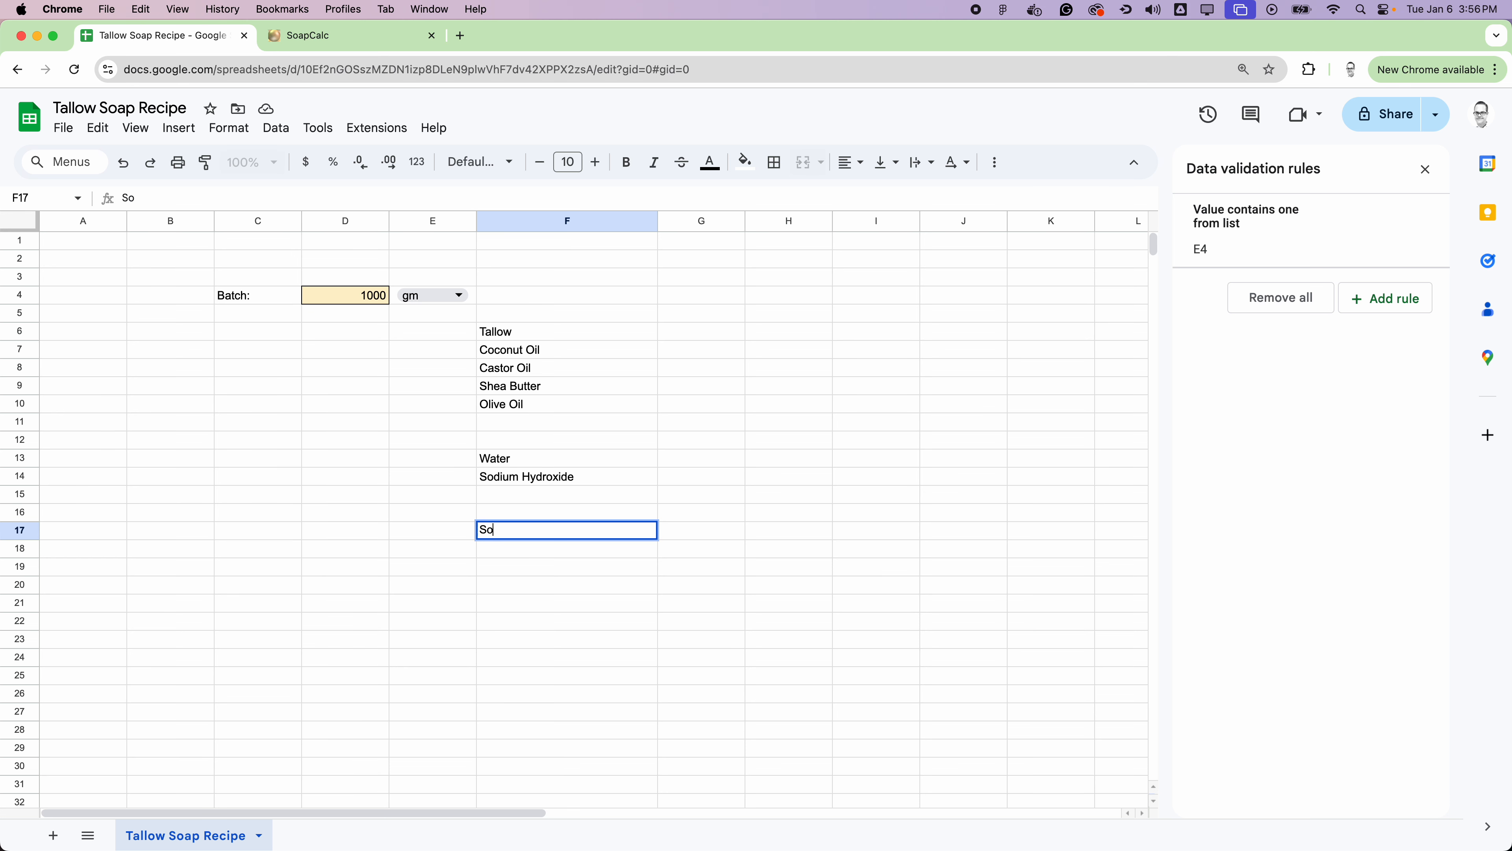
type("dium Lactate")
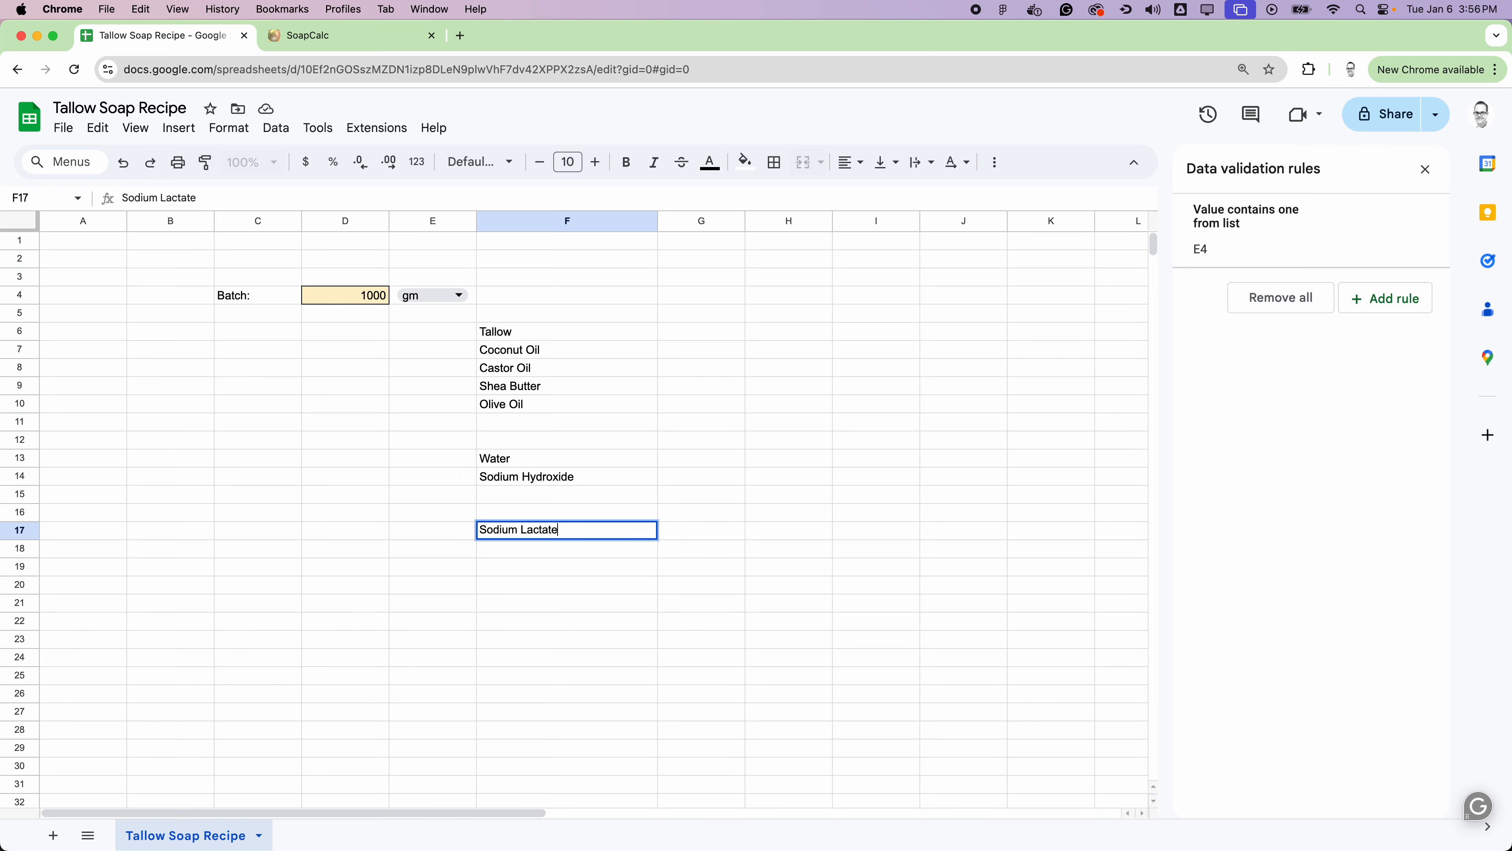
key("Return")
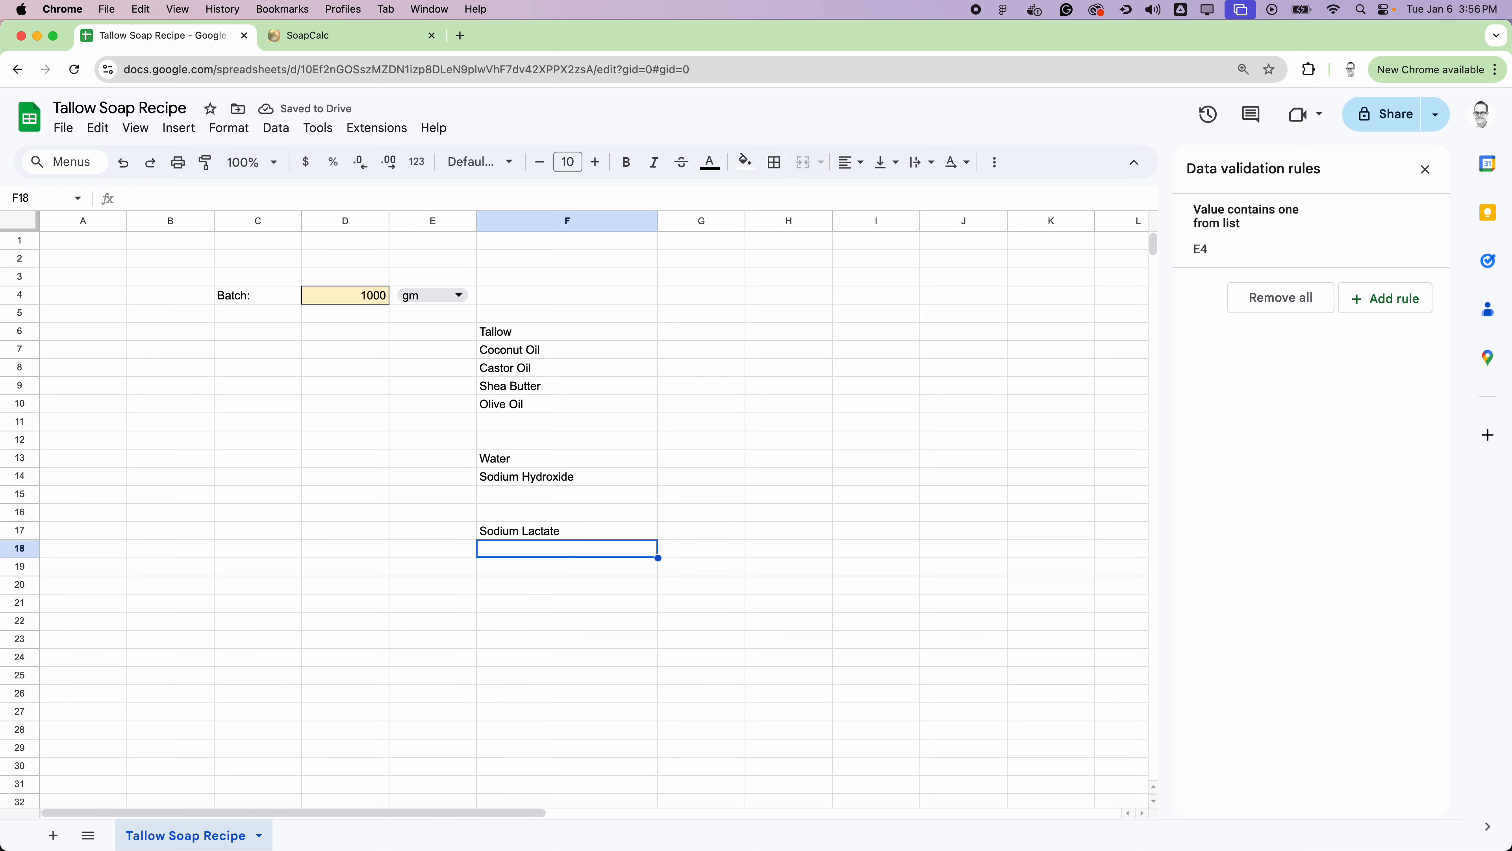
type("Sodium Citrate")
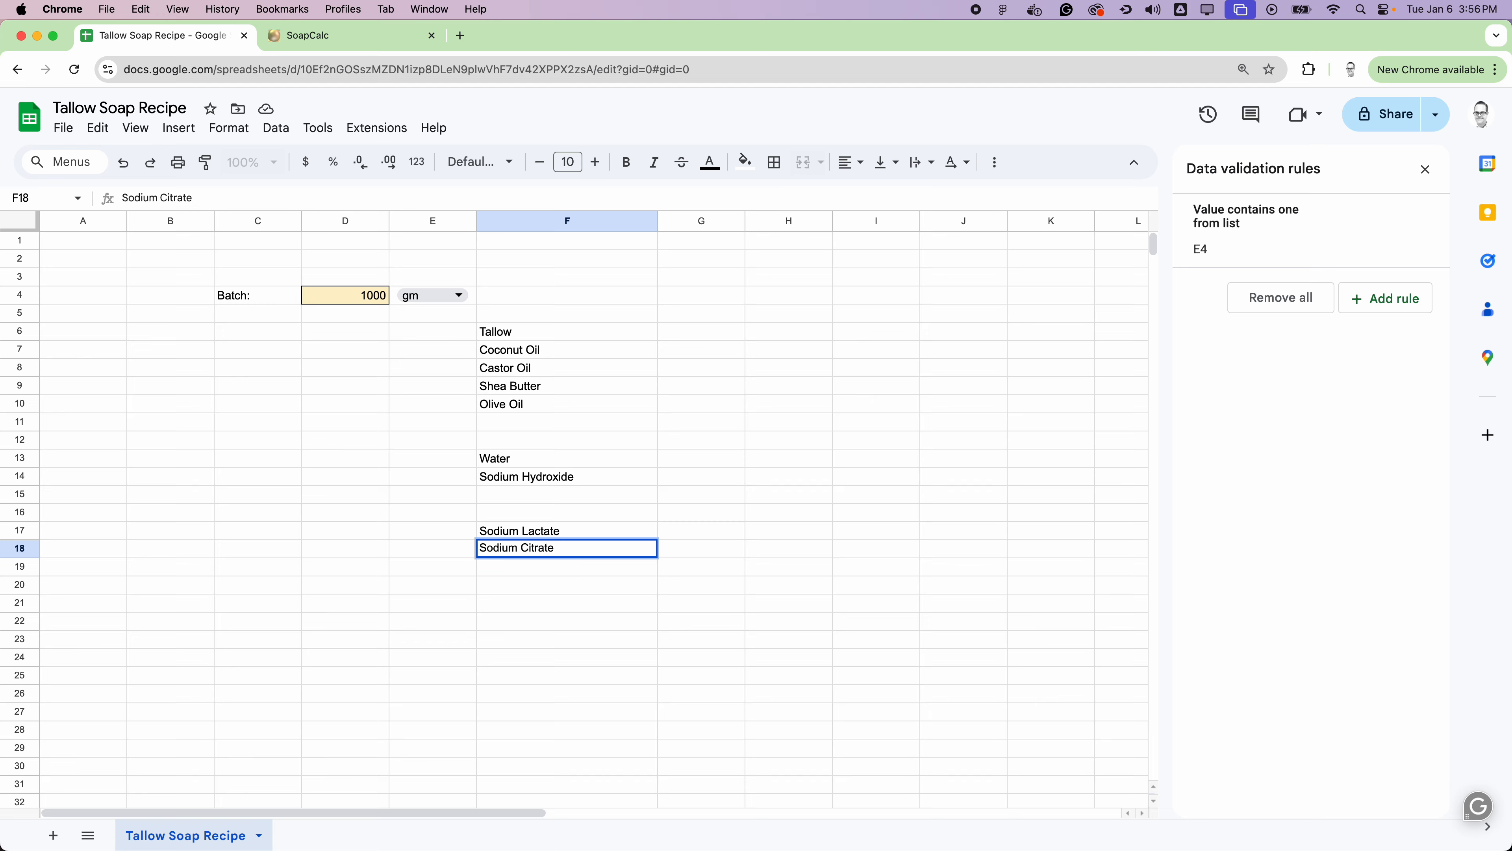
key("Return")
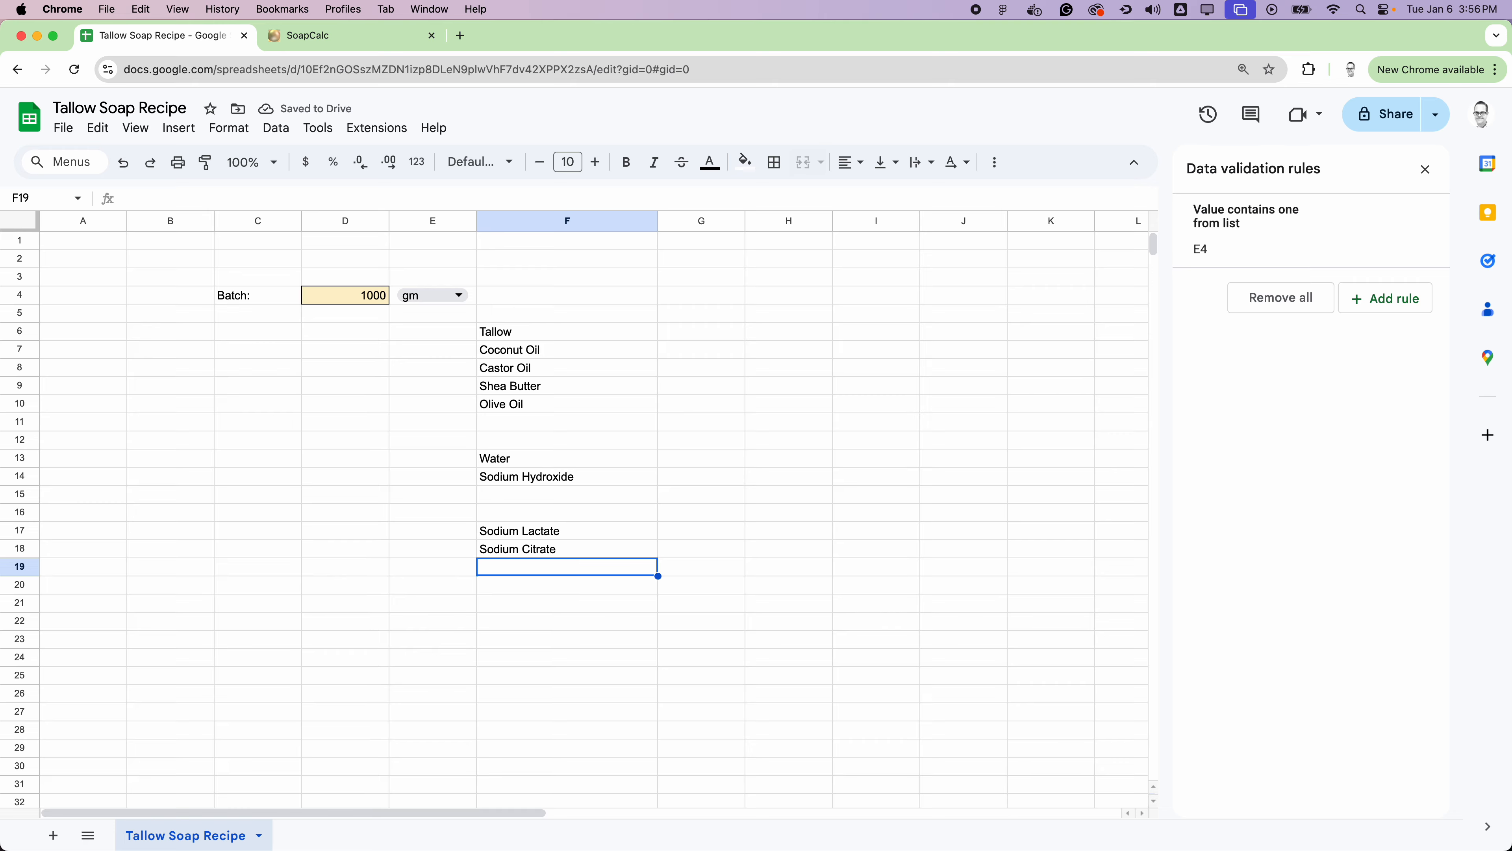
type("So")
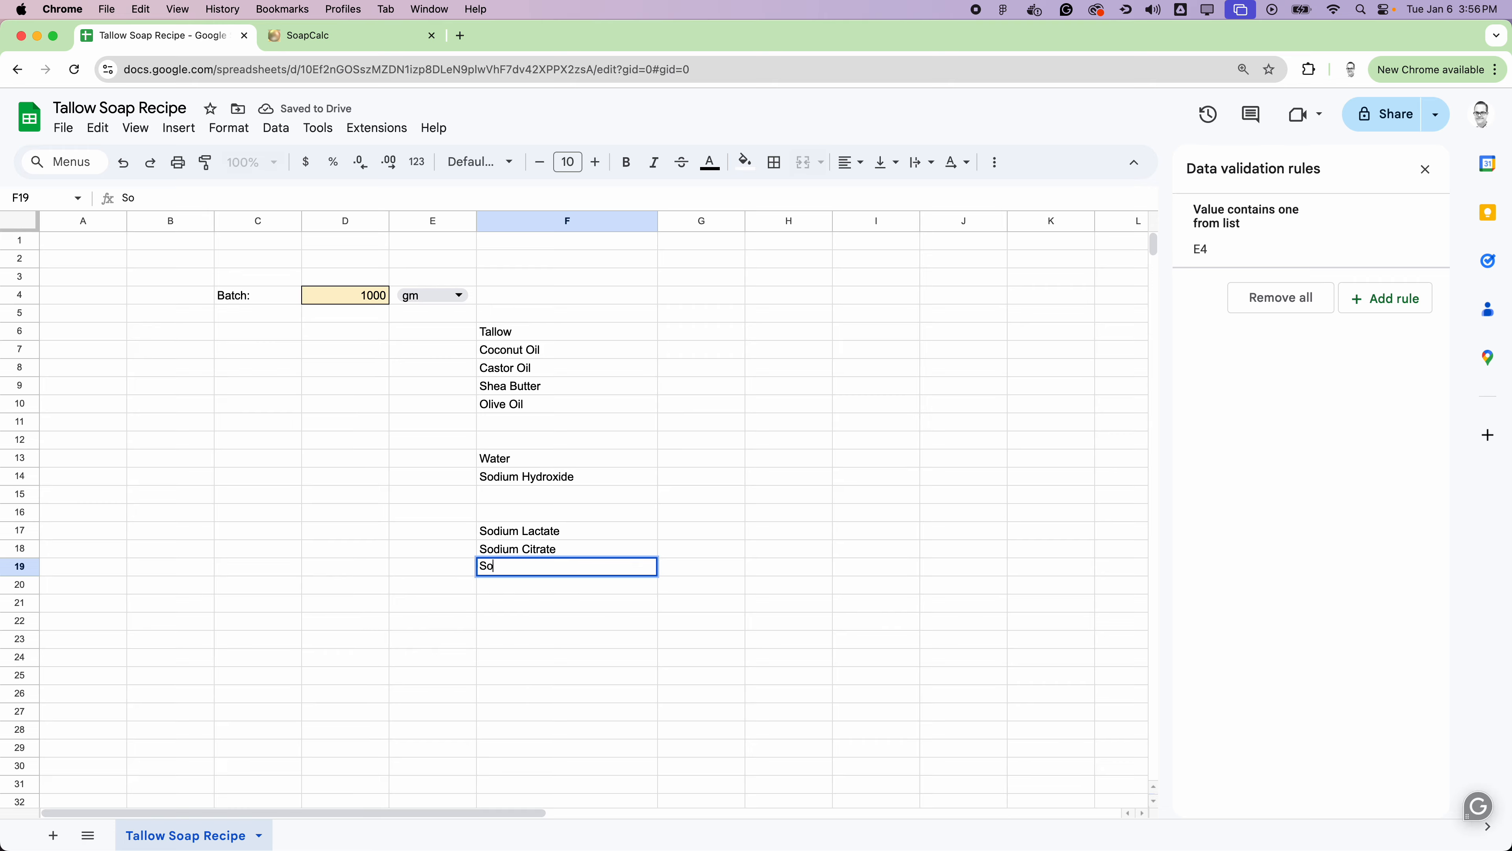
type("rbitol")
key("Return")
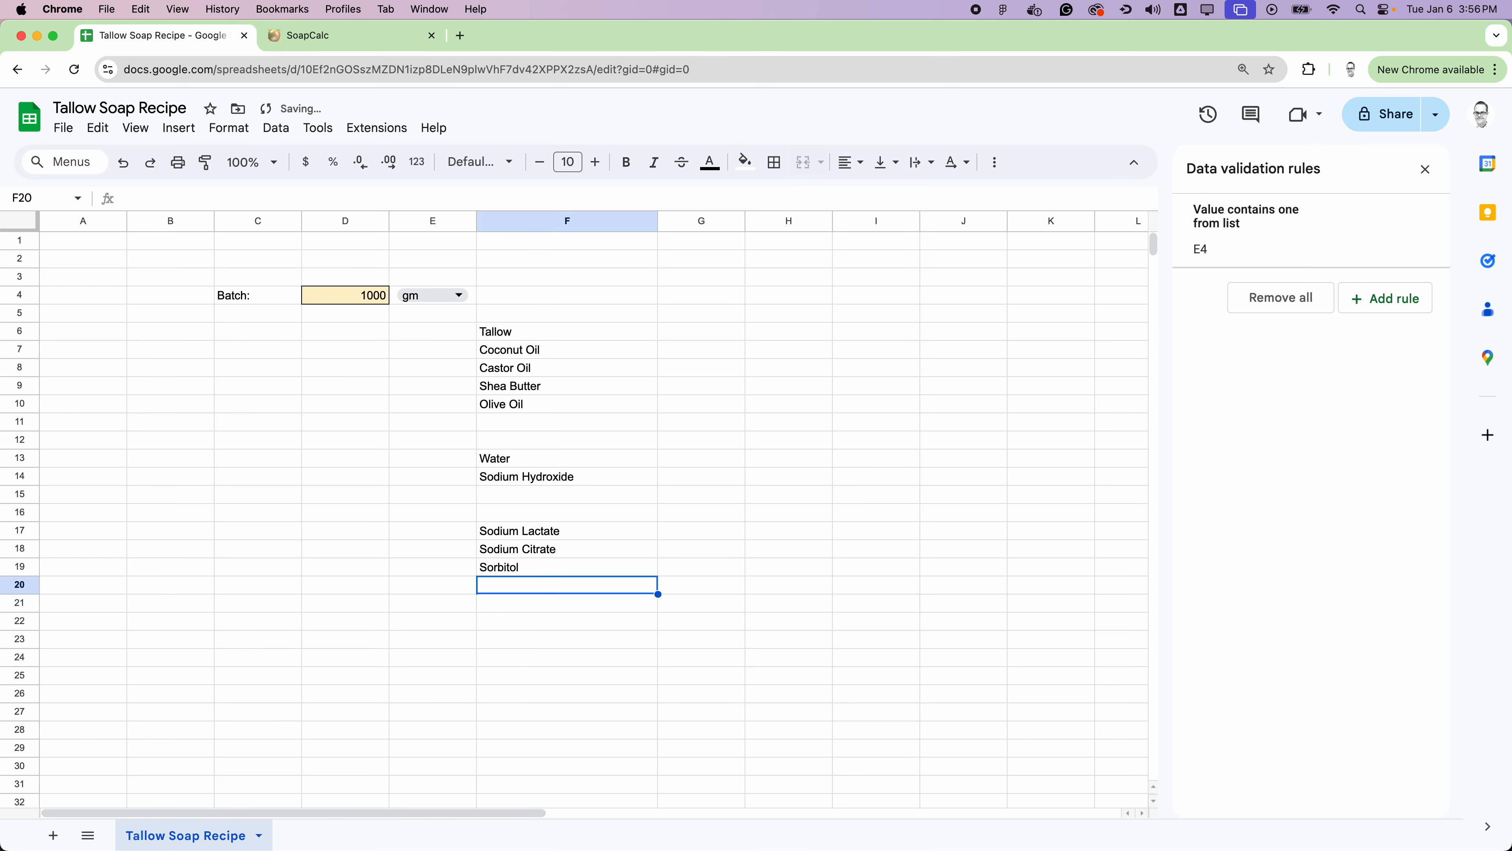
type("Kaolin Clay")
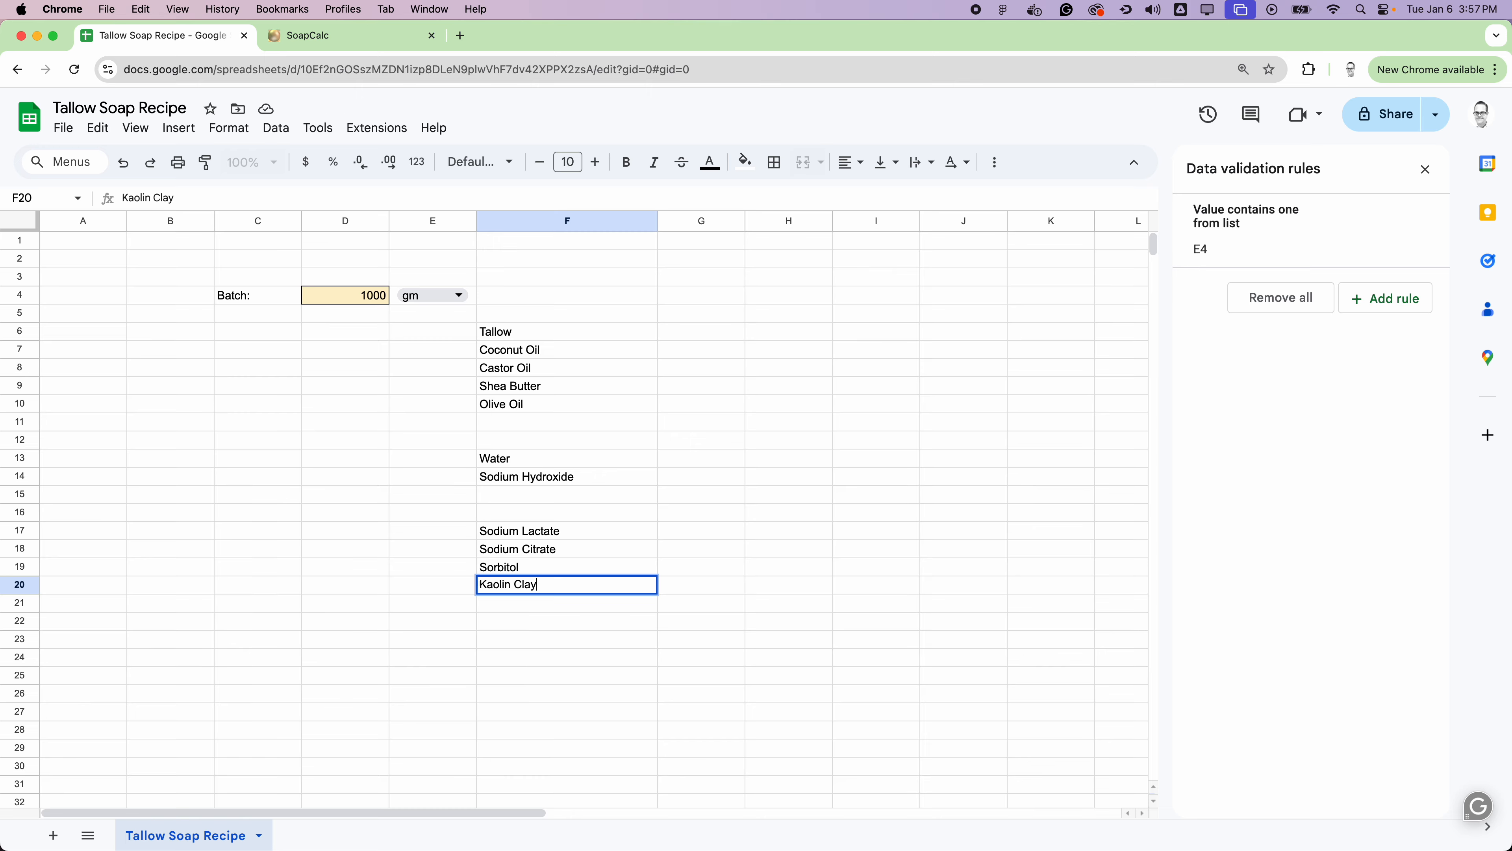
Step: Enter the ingredient Essential Oil Blend in cell F23, below the additives
left_click(542, 637)
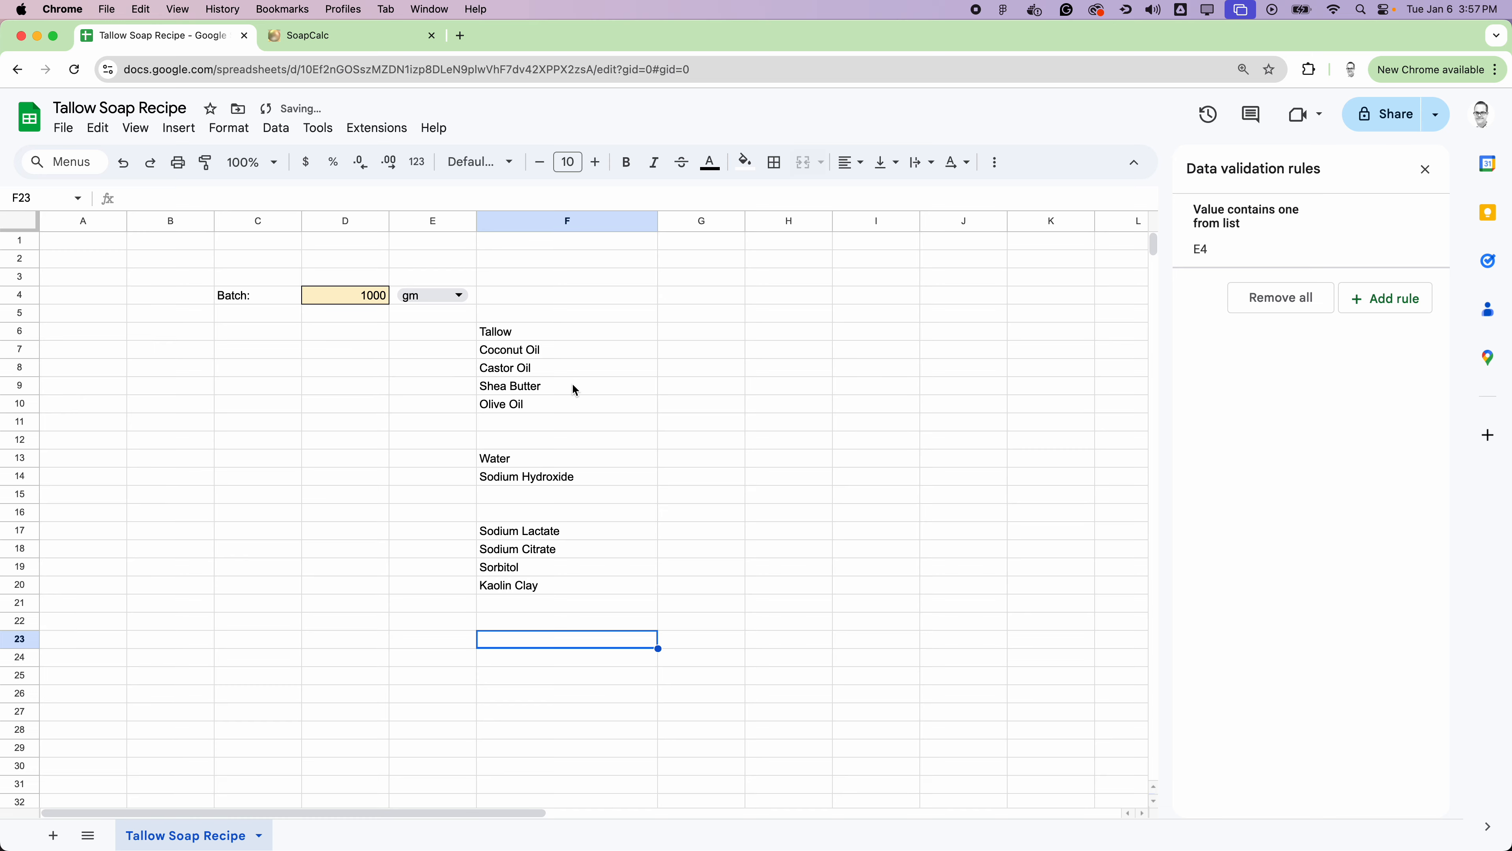
type("E")
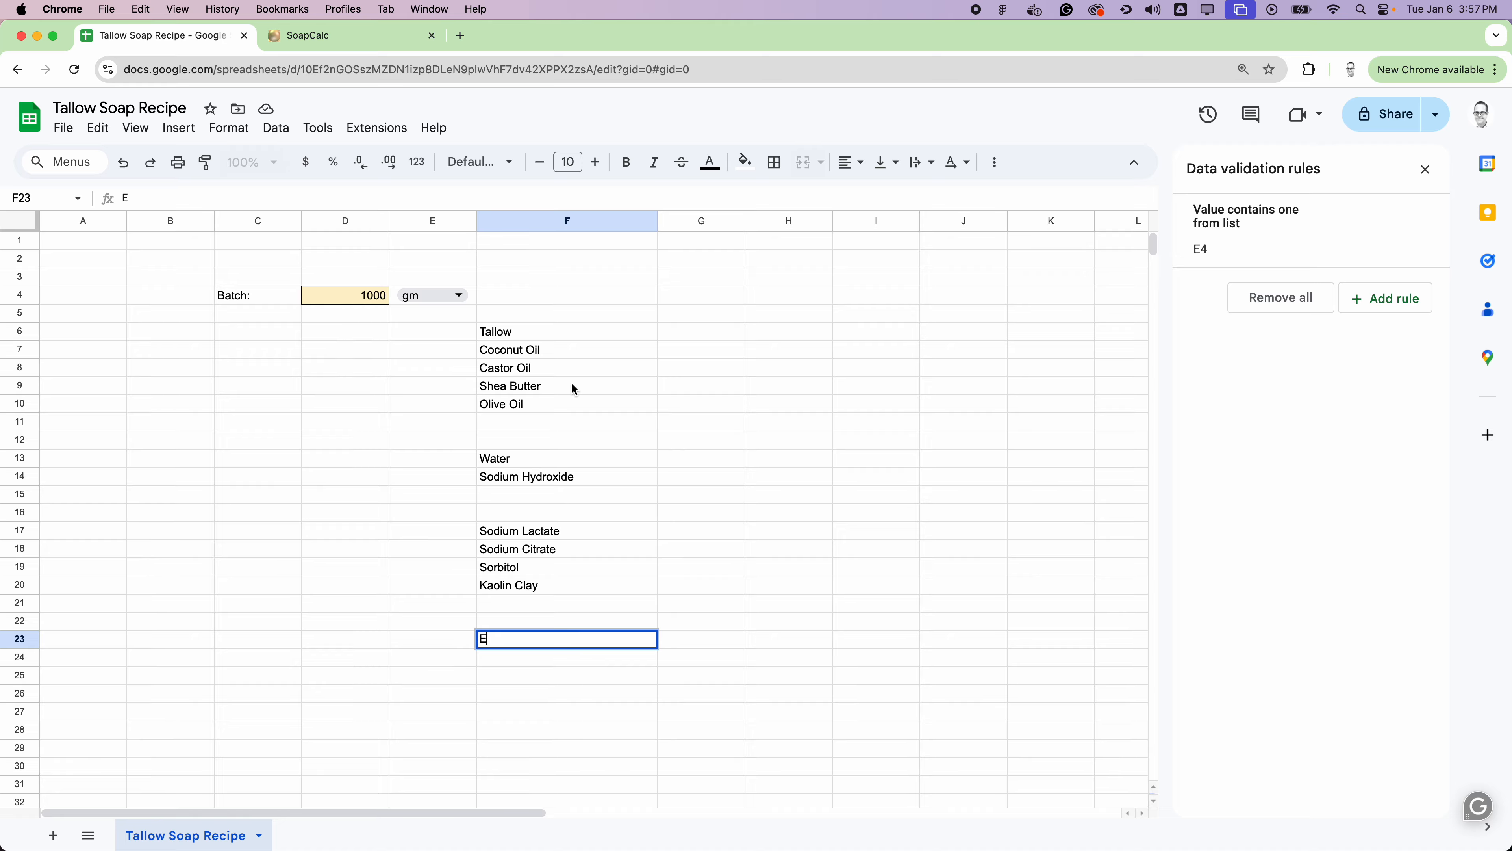
type("ssential Oil Blend")
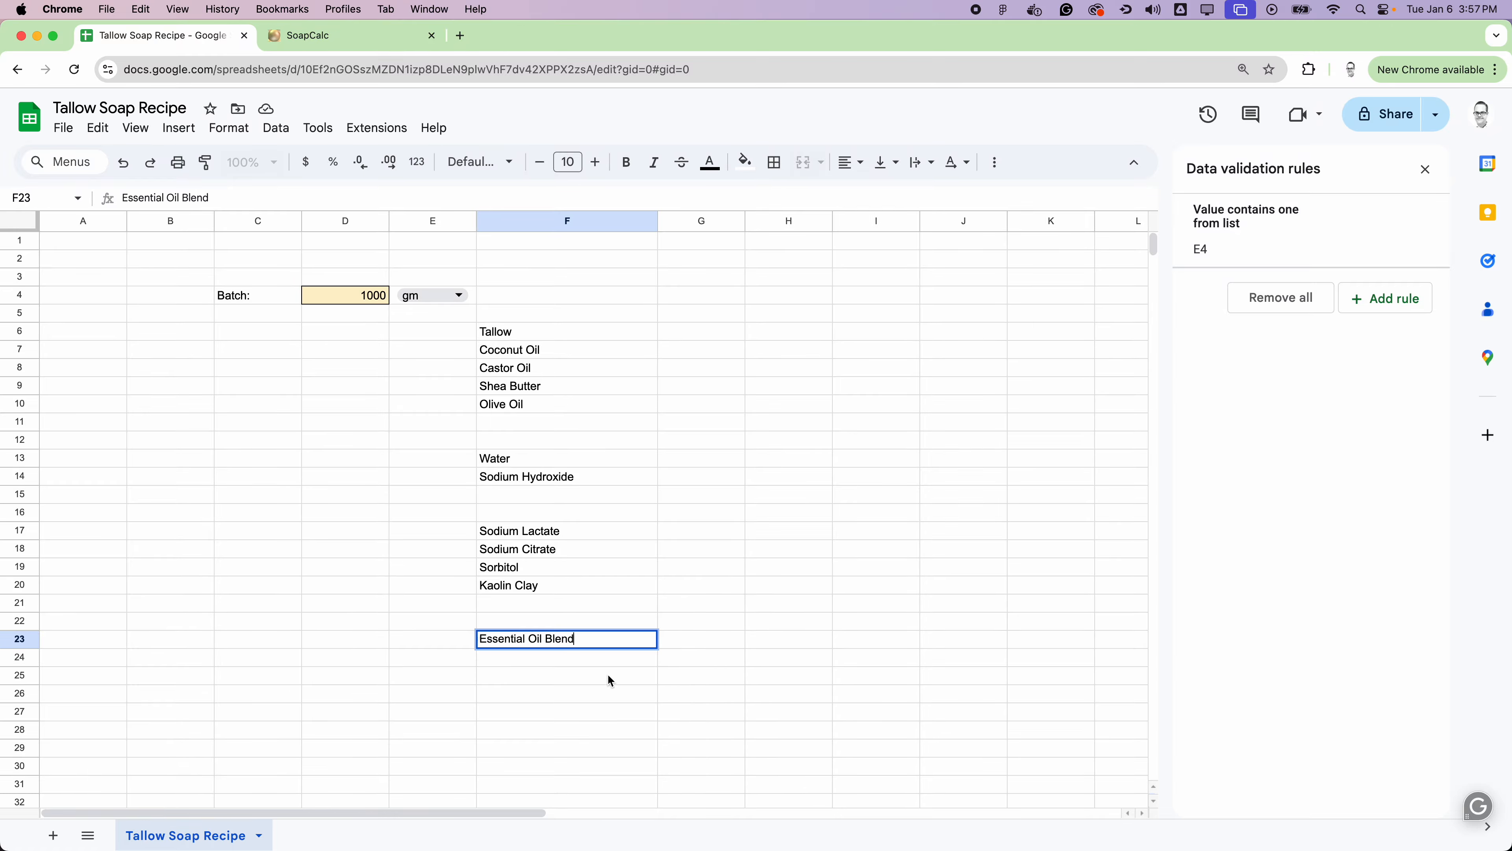
Step: Enter the ingredient ROE in cell F24, directly below Essential Oil Blend
scroll(642, 548, "down", 2)
left_click(631, 550)
scroll(685, 572, "down", 4)
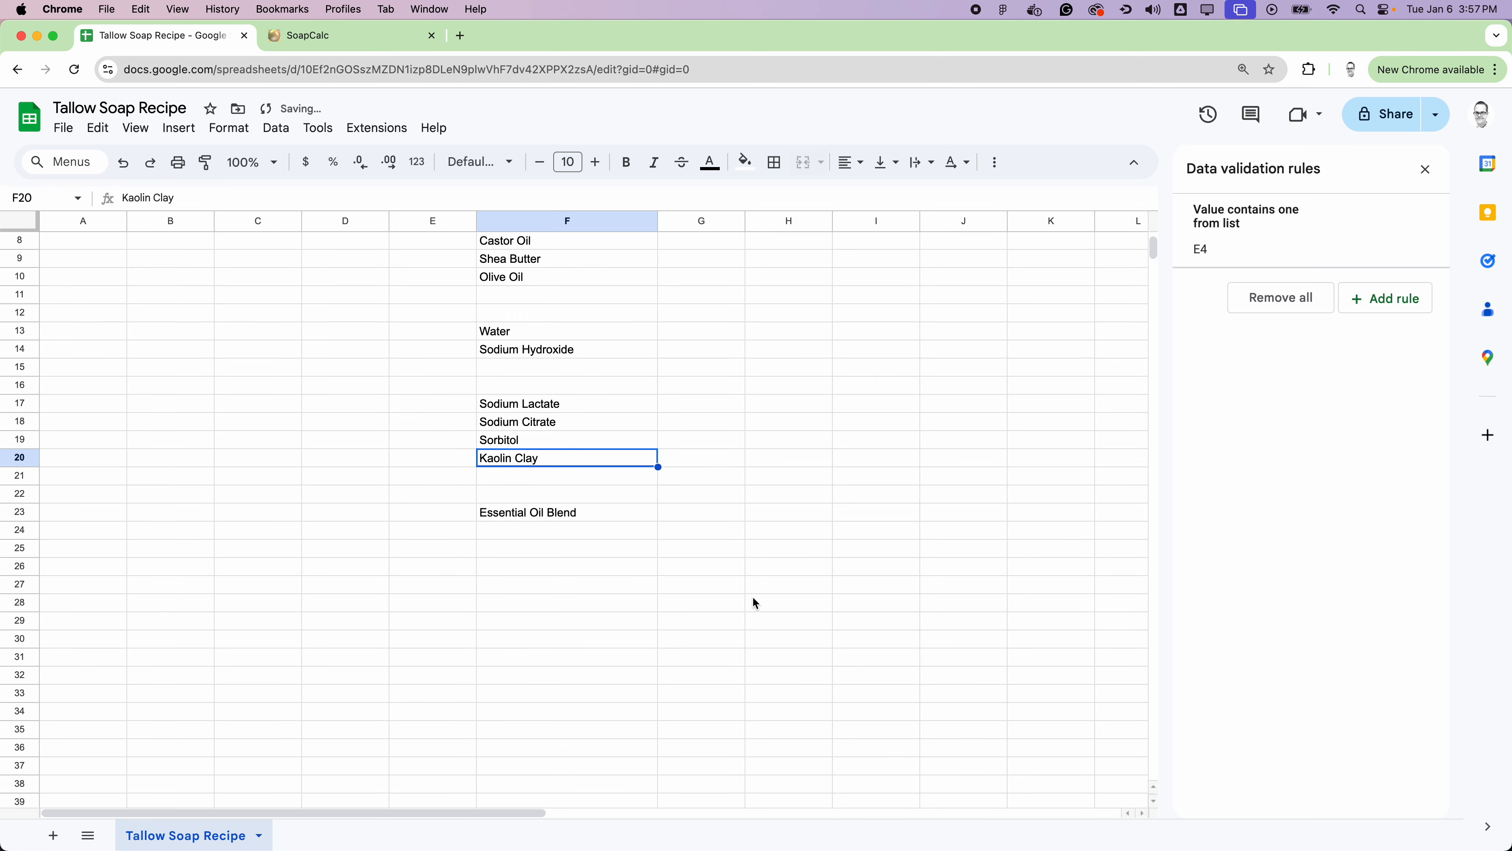
left_click(492, 531)
type("ROE")
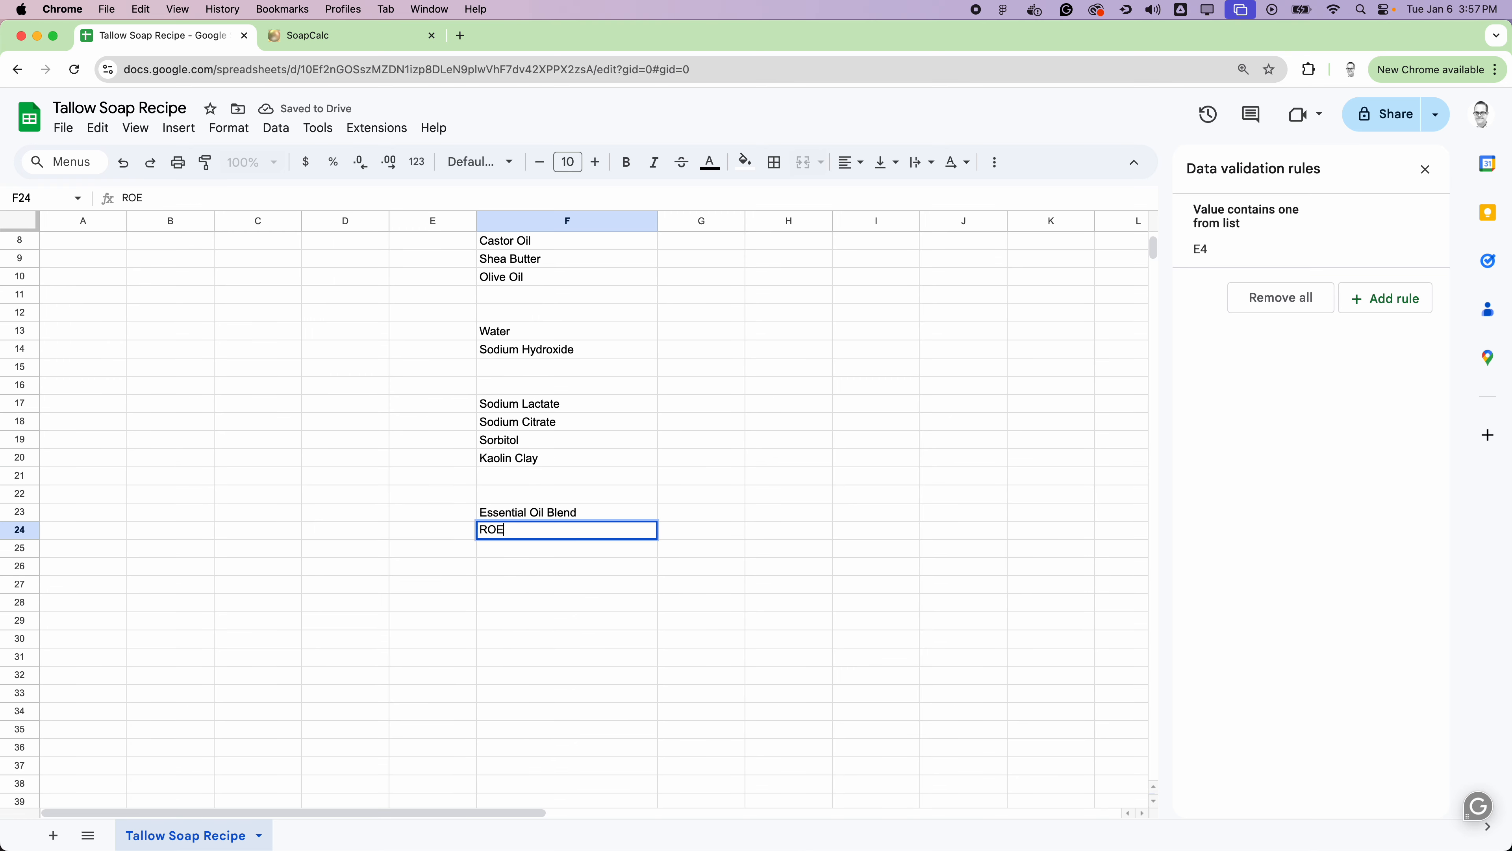
left_click(774, 385)
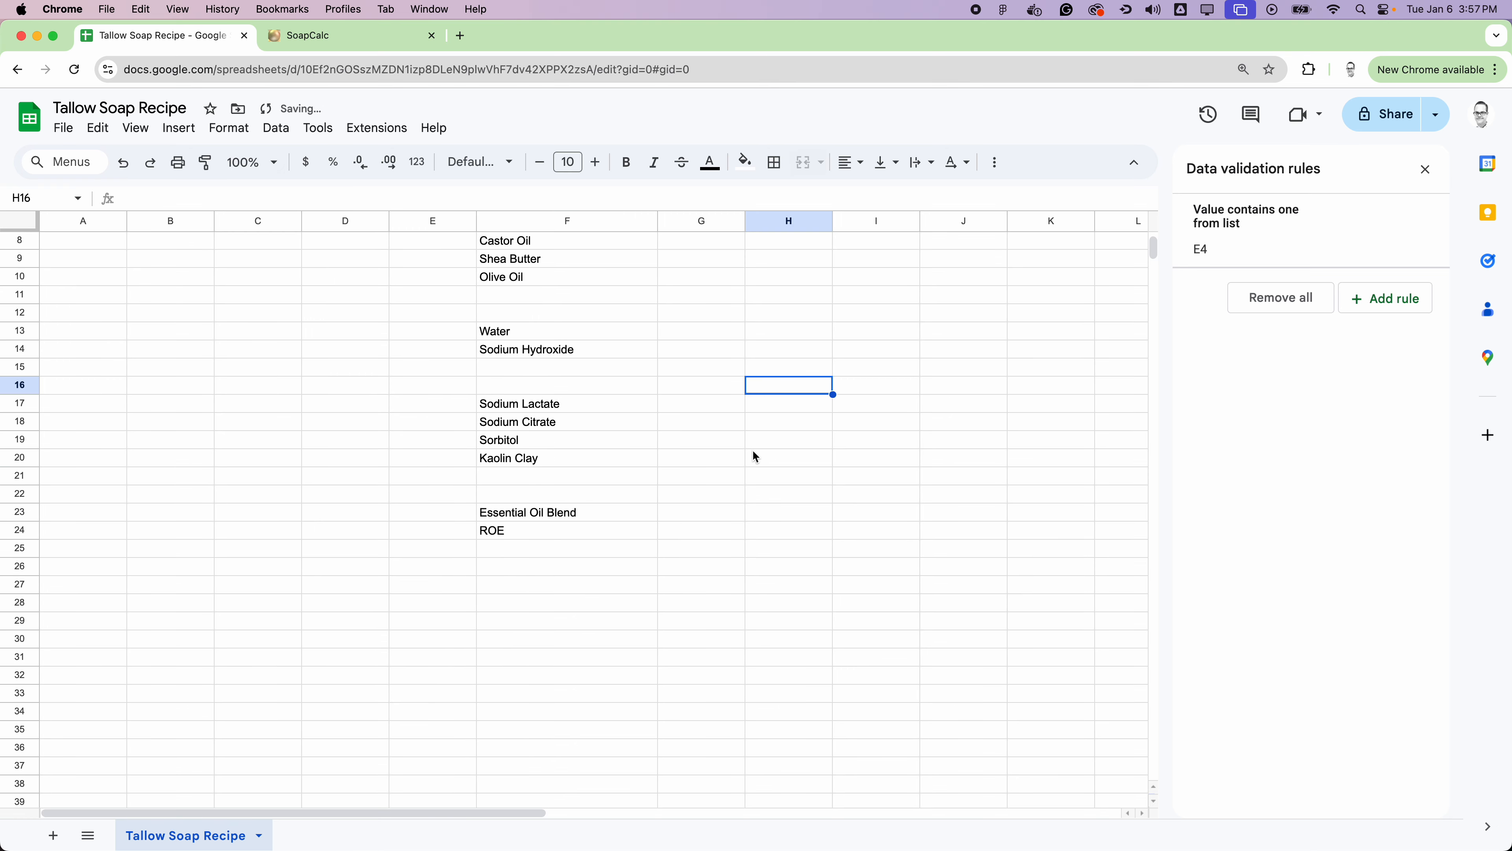
scroll(754, 453, "up", 4)
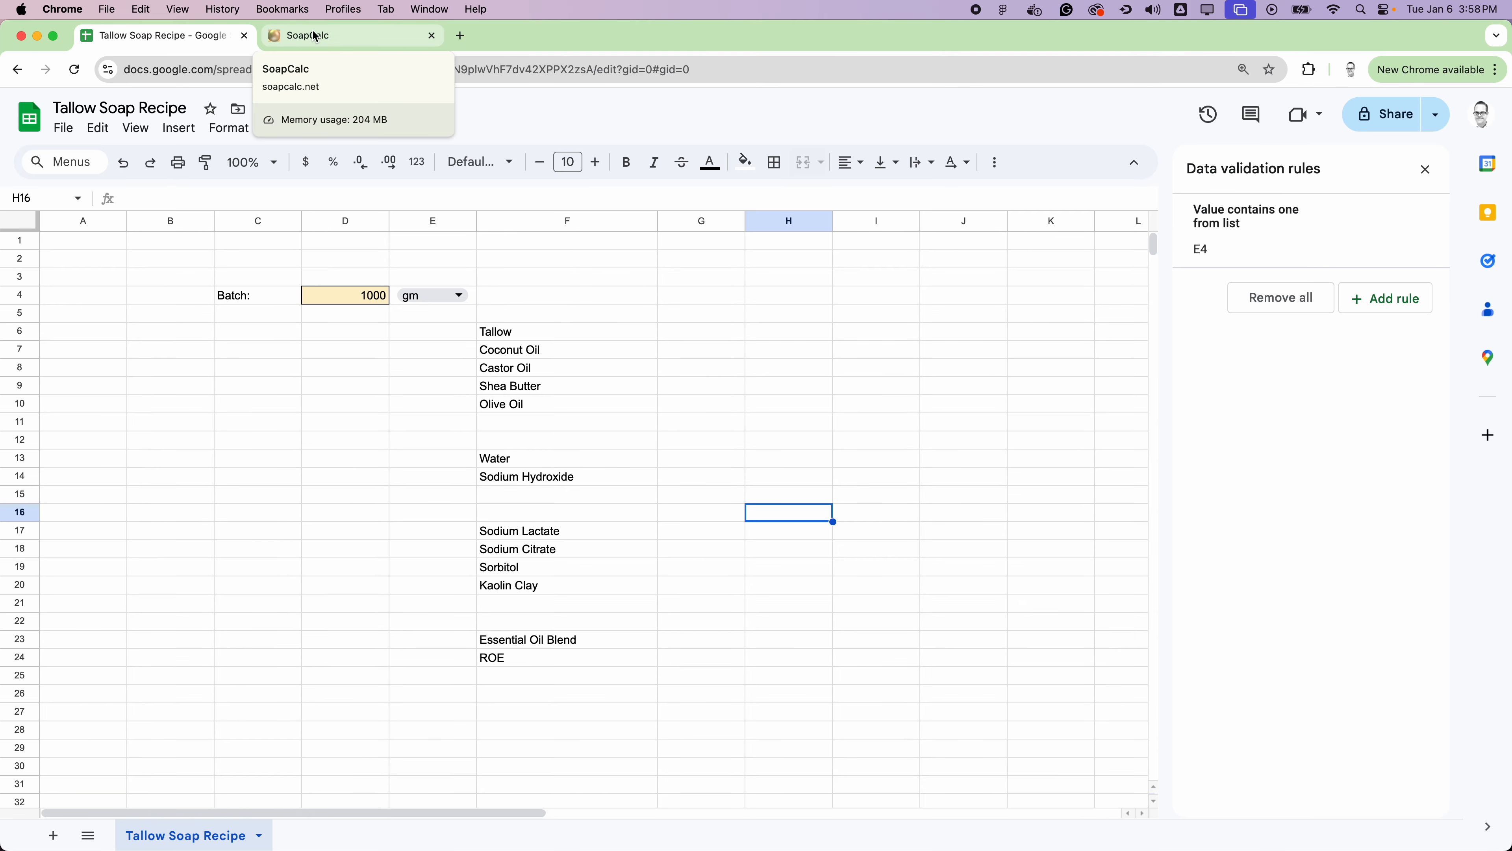
Step: Switch to the SoapCalc recipe calculator and set the weight of oils to 100 grams
left_click(331, 43)
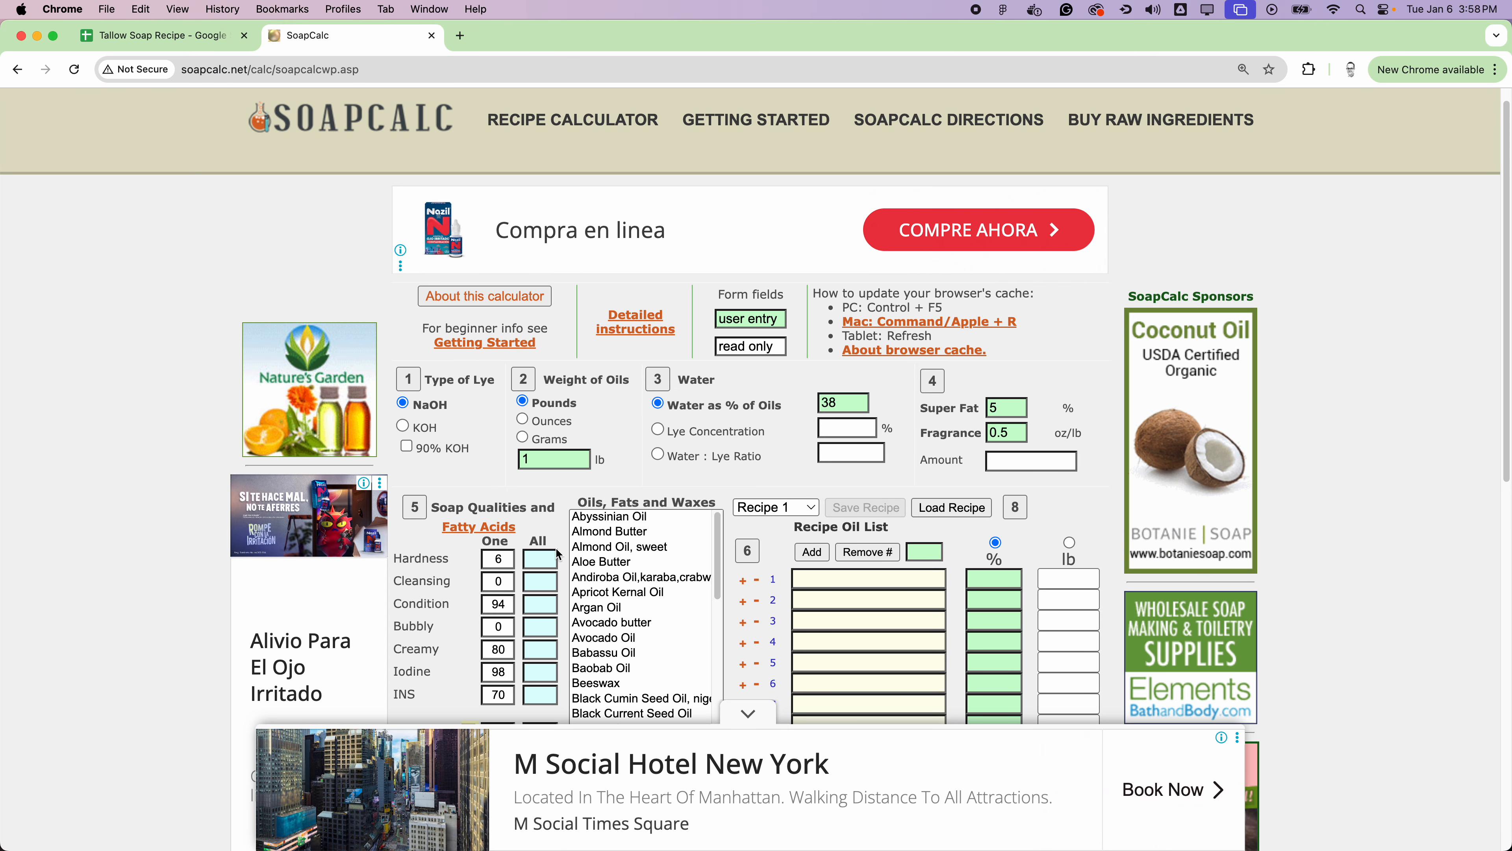
scroll(571, 428, "down", 1)
left_click(559, 410)
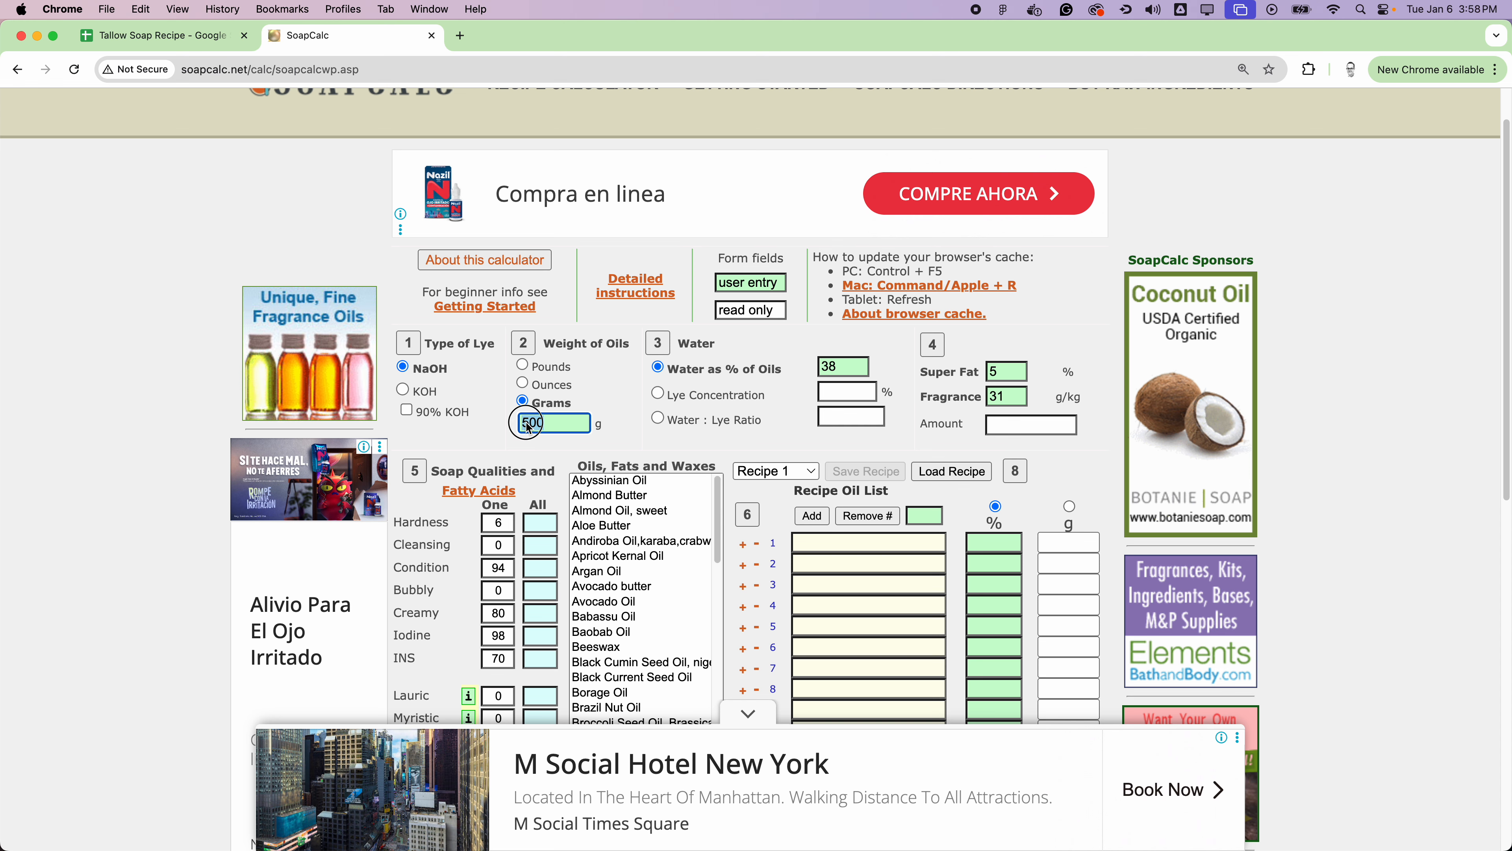
type("1")
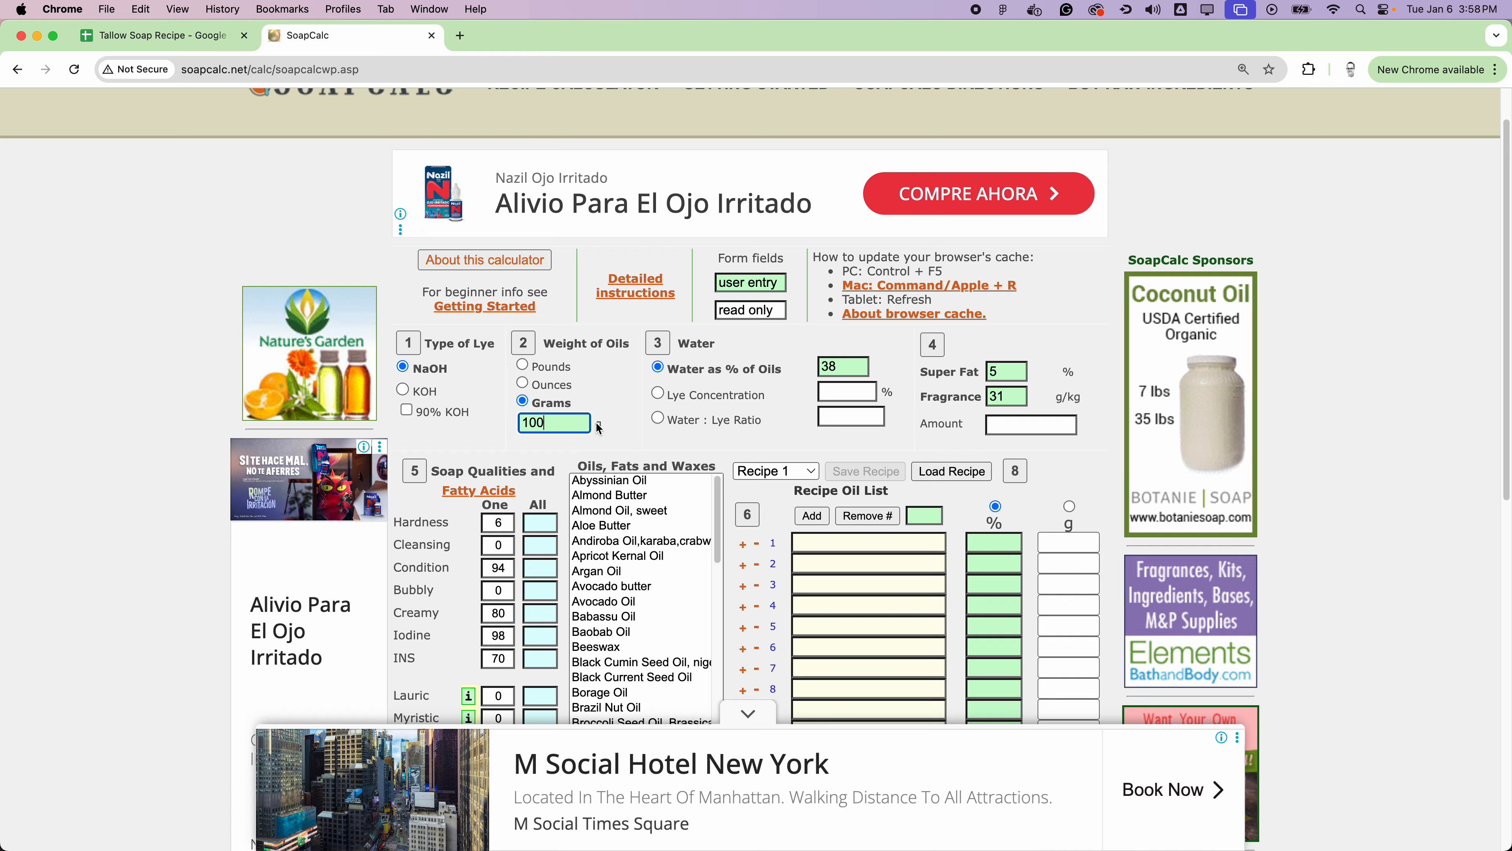
Step: Specify the water by a Water : Lye Ratio of 2:1 and set the fragrance to 40 g/kg
left_click(657, 419)
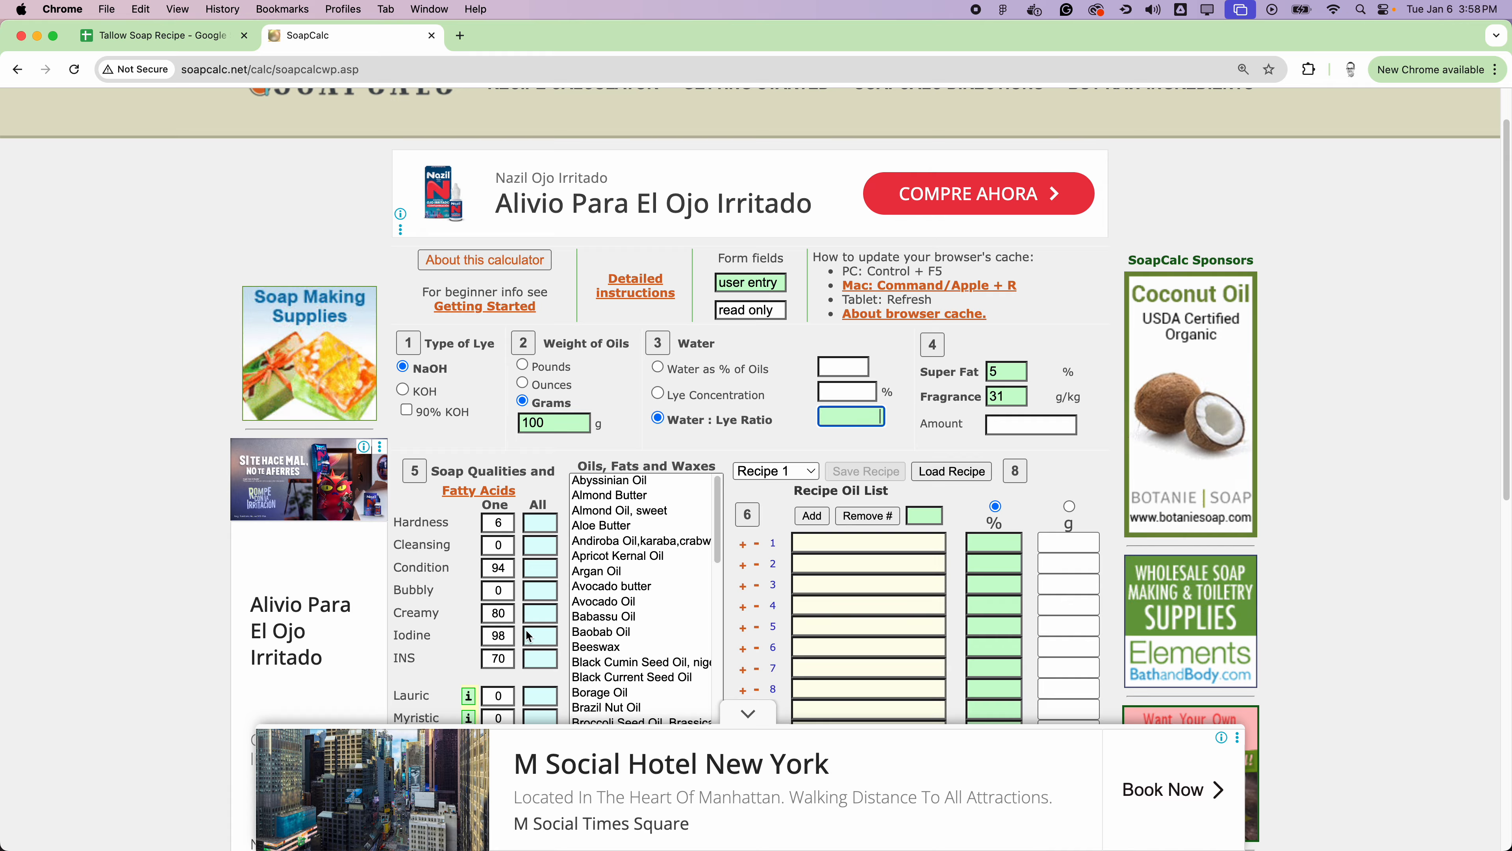
mouse_move(431, 609)
type("2:1")
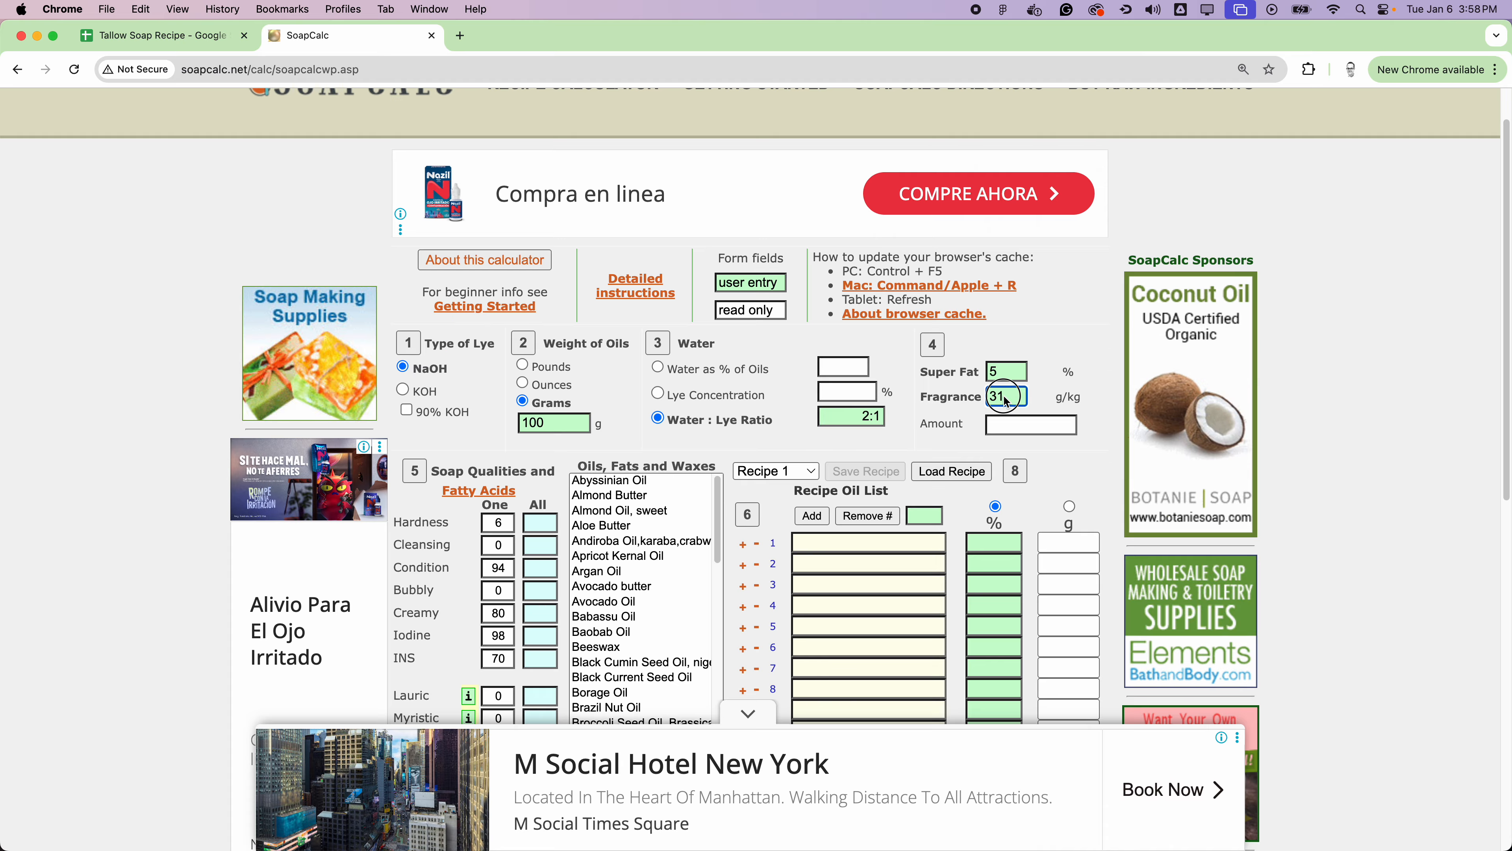
left_click(991, 401)
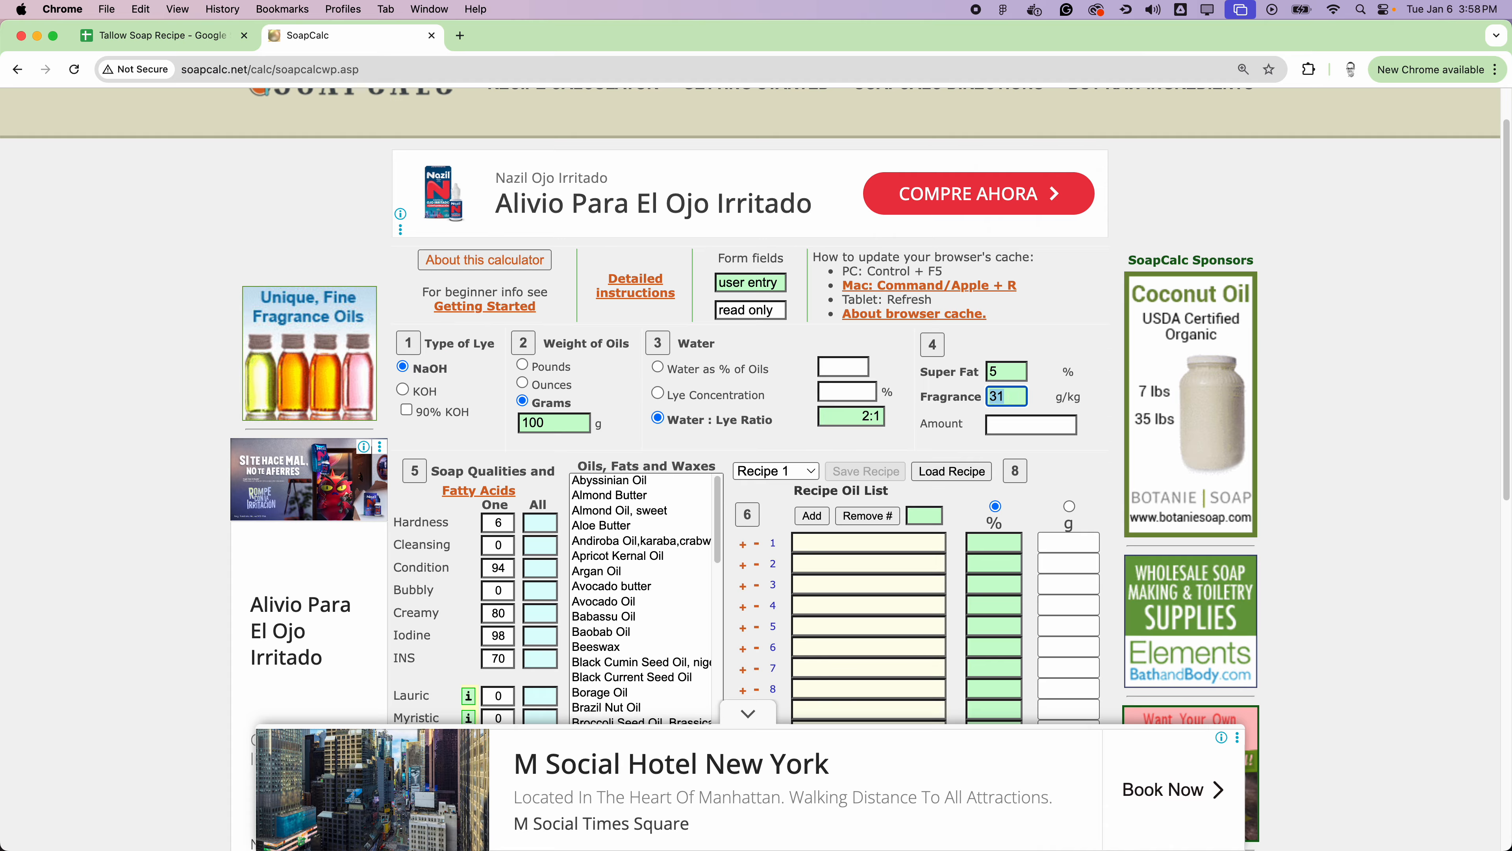
type("40")
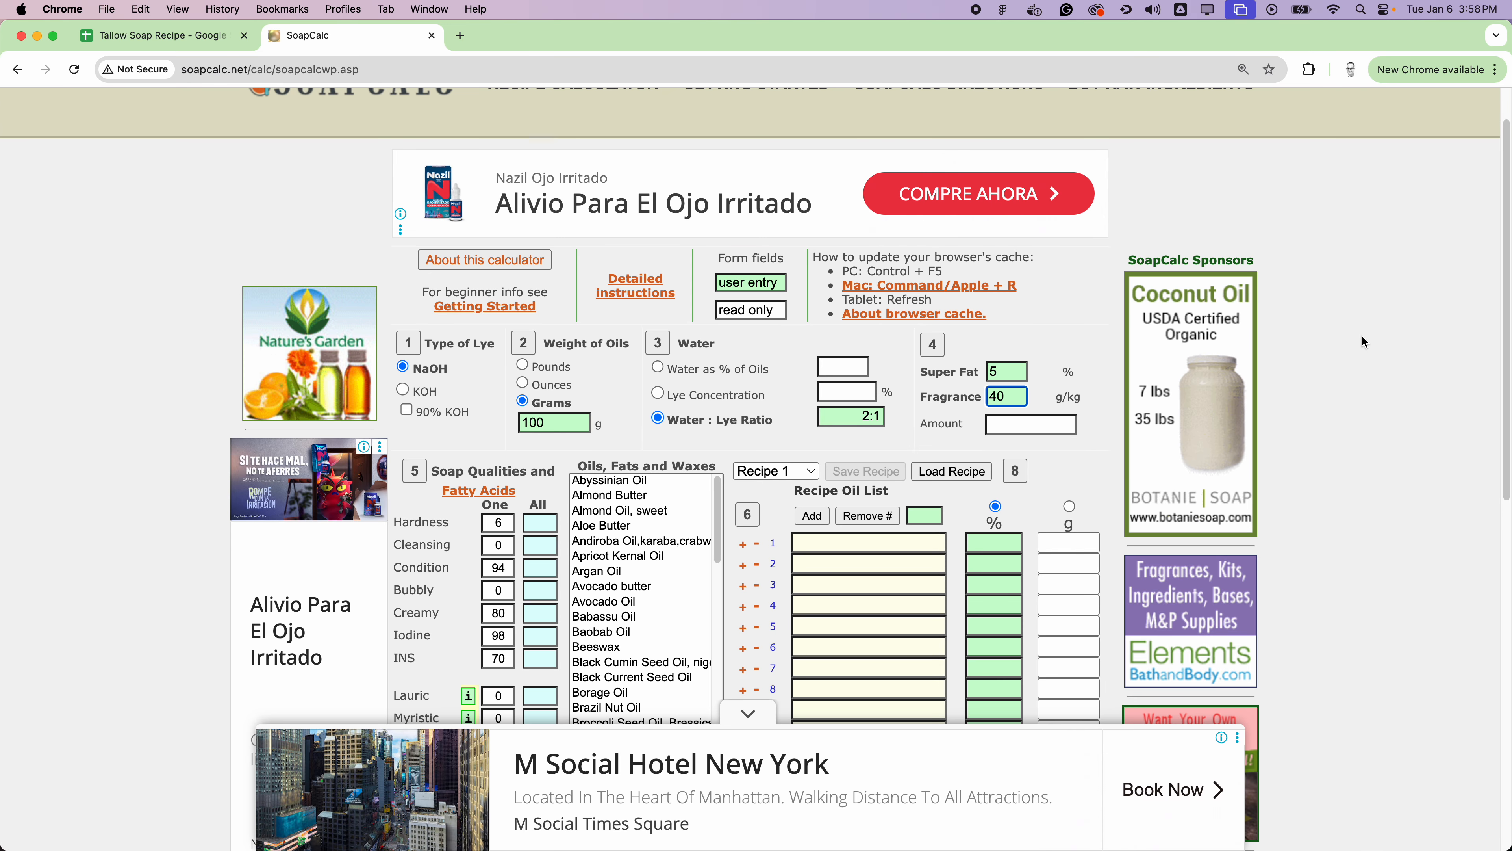
left_click(1027, 385)
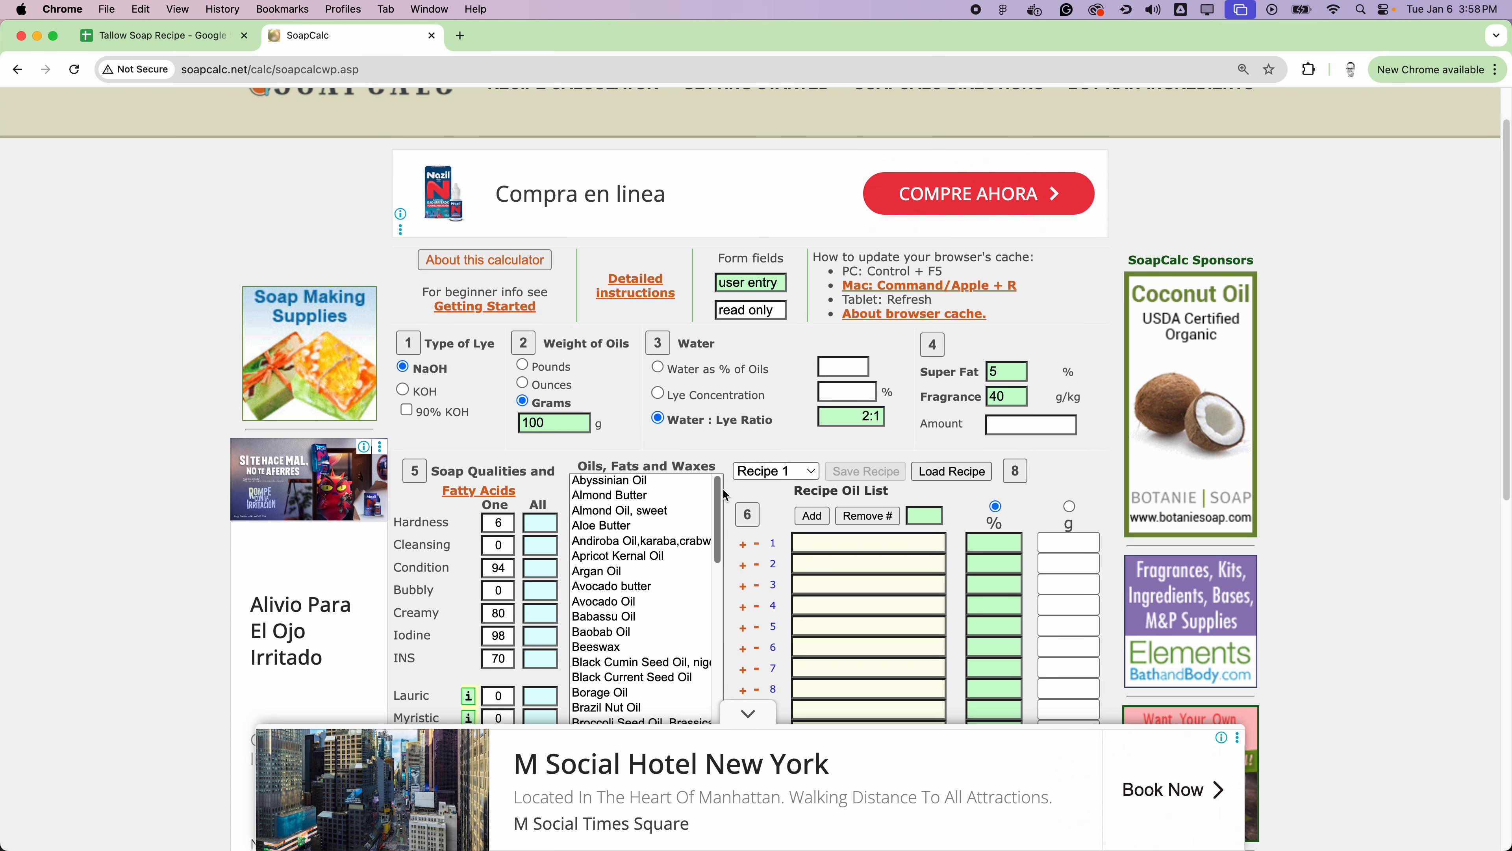
Step: Add Castor Oil and Coconut Oil, 76 deg to the recipe oil list
scroll(684, 524, "down", 1)
scroll(1240, 522, "down", 5)
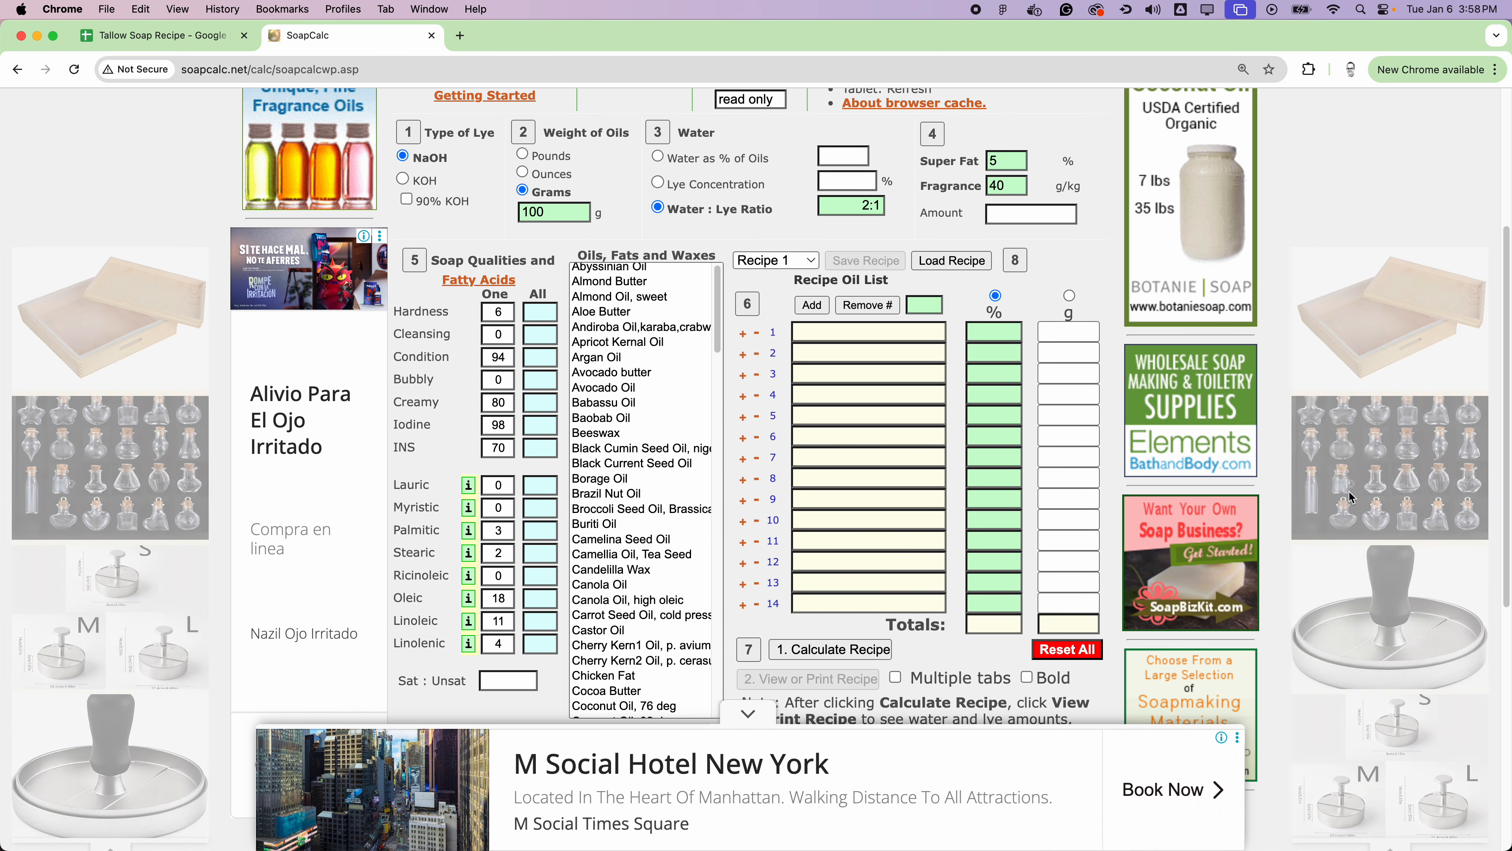
left_click_drag(718, 245, 717, 241)
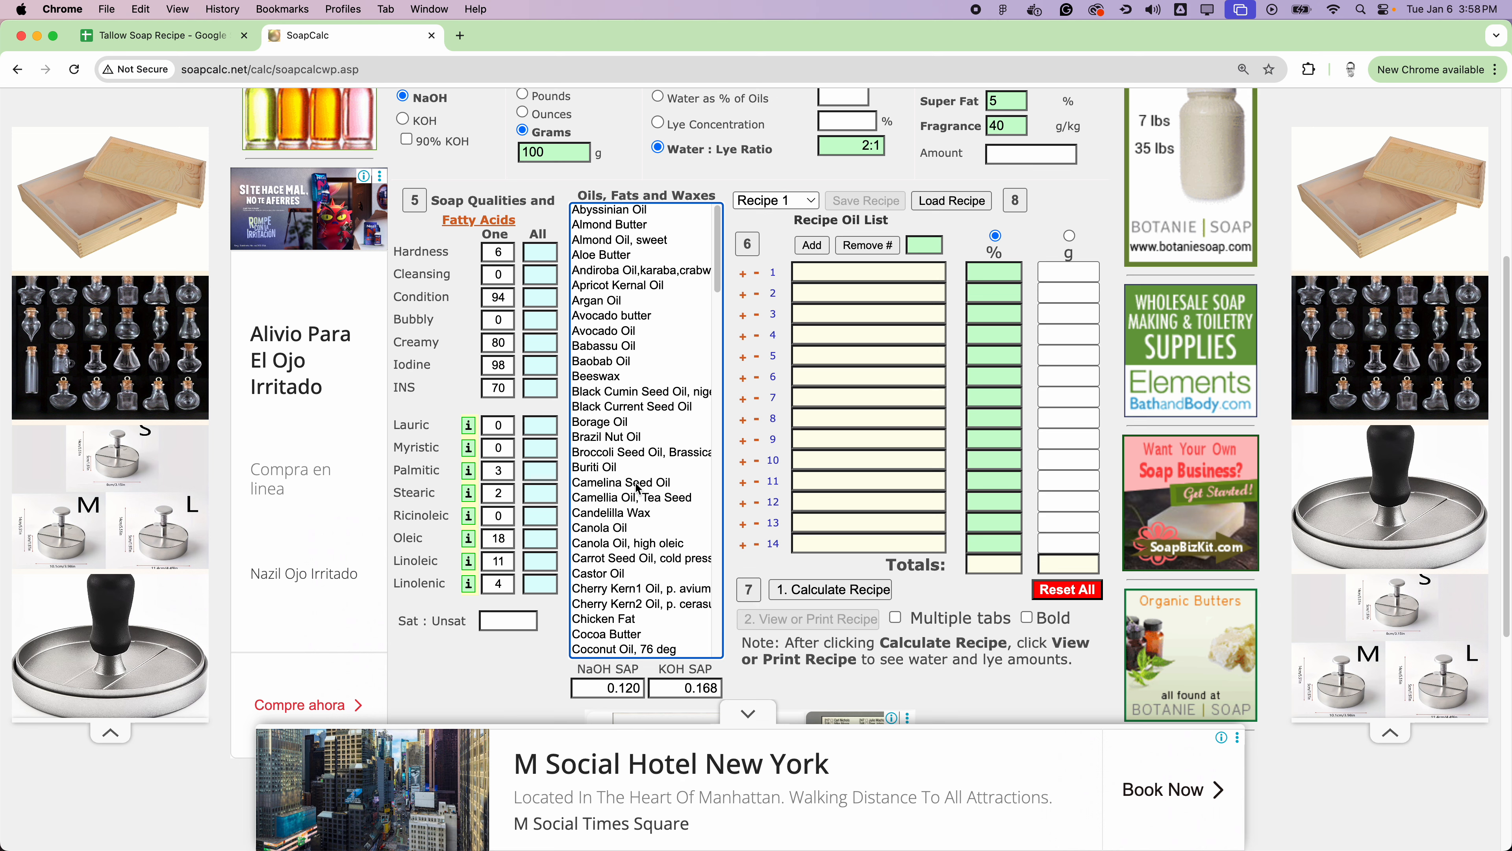
scroll(614, 411, "down", 5)
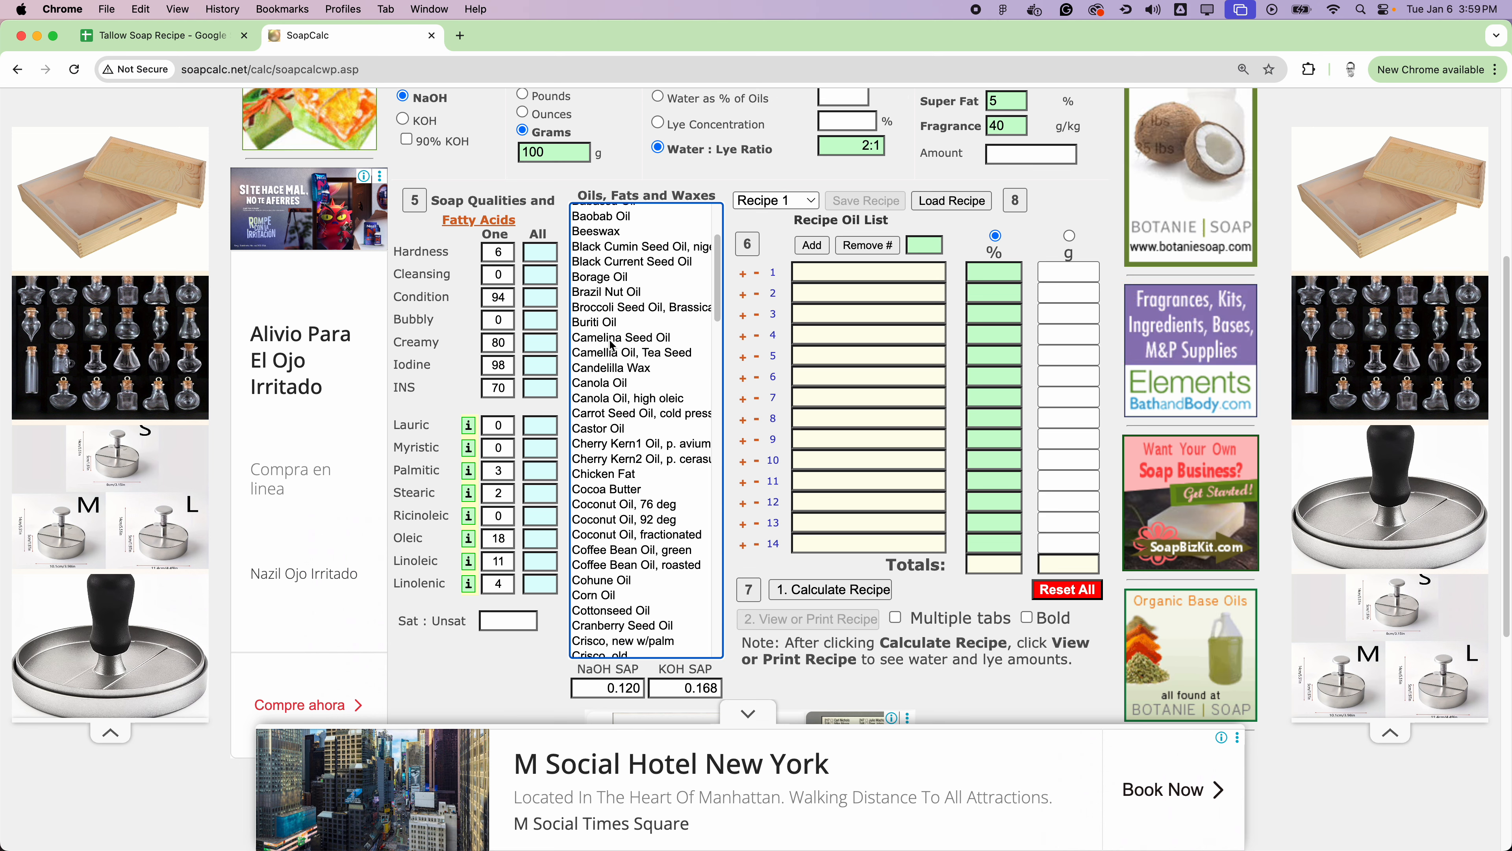
double_click(608, 429)
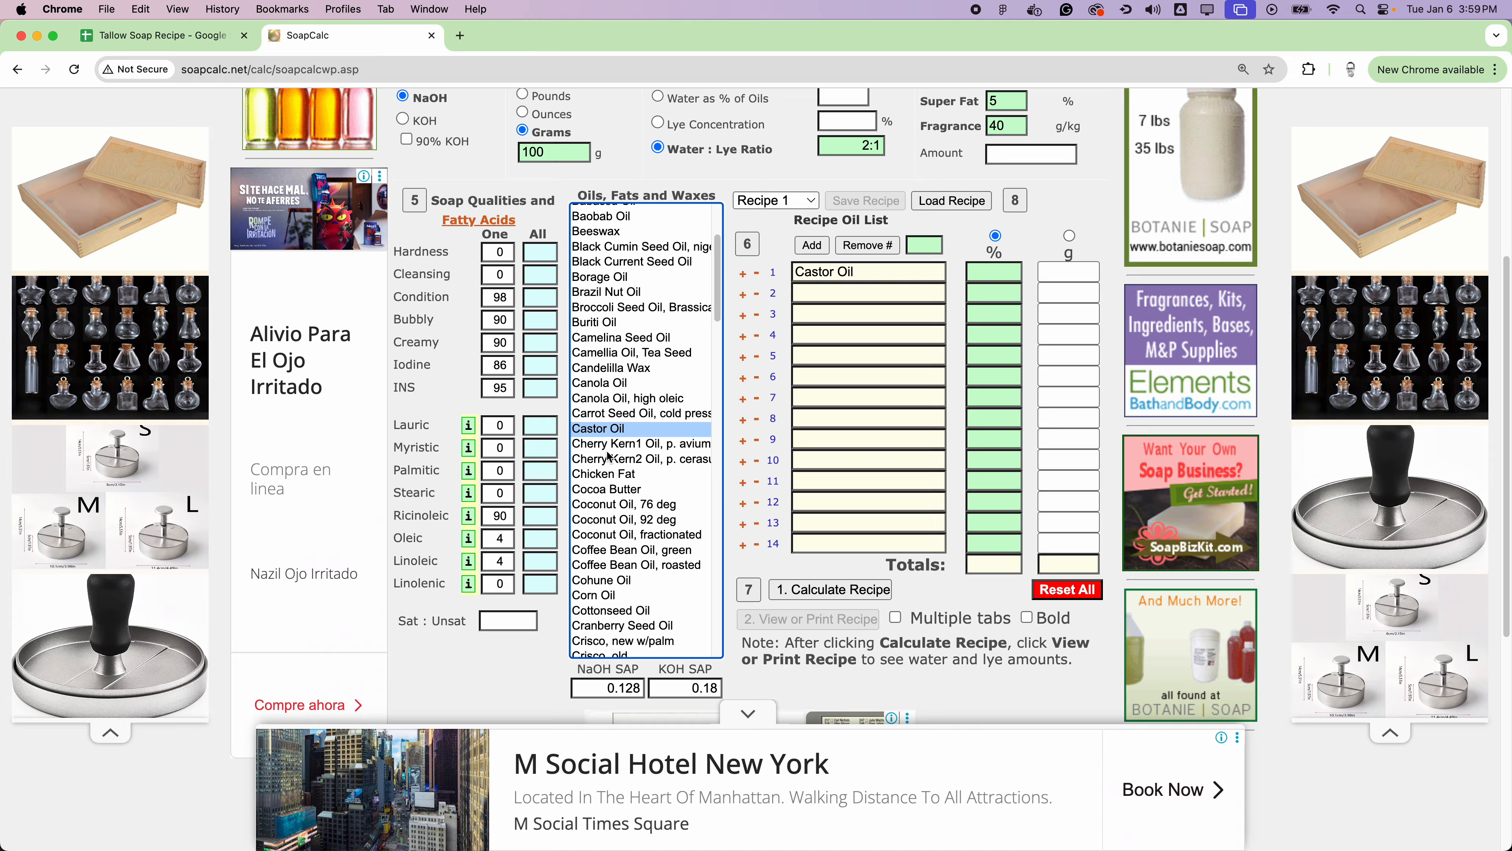
double_click(625, 506)
Step: Add Olive Oil, Shea Butter and Tallow Beef to the recipe oil list
scroll(625, 500, "down", 5)
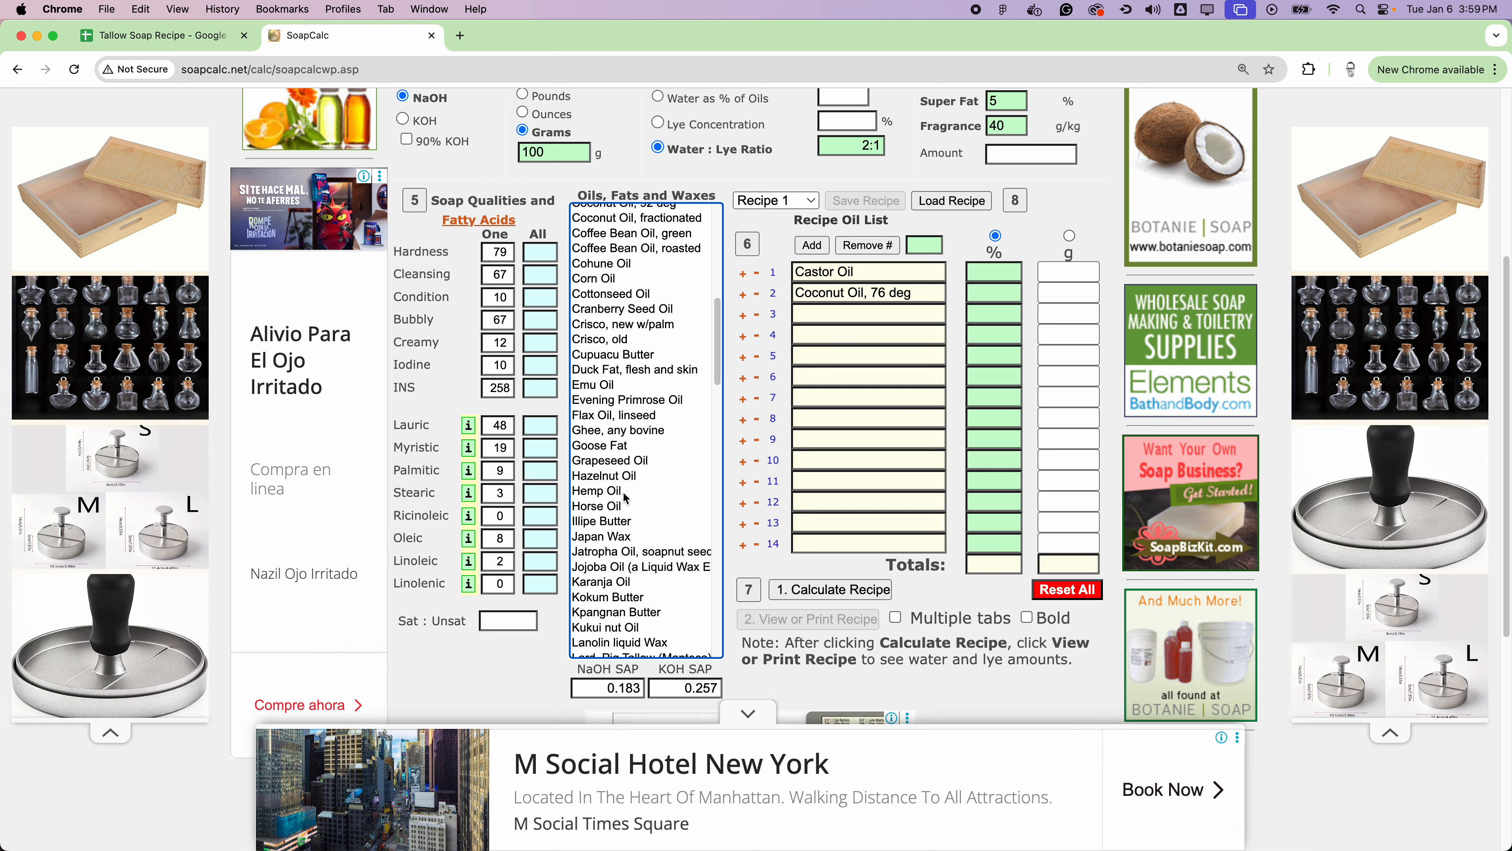
scroll(625, 498, "down", 5)
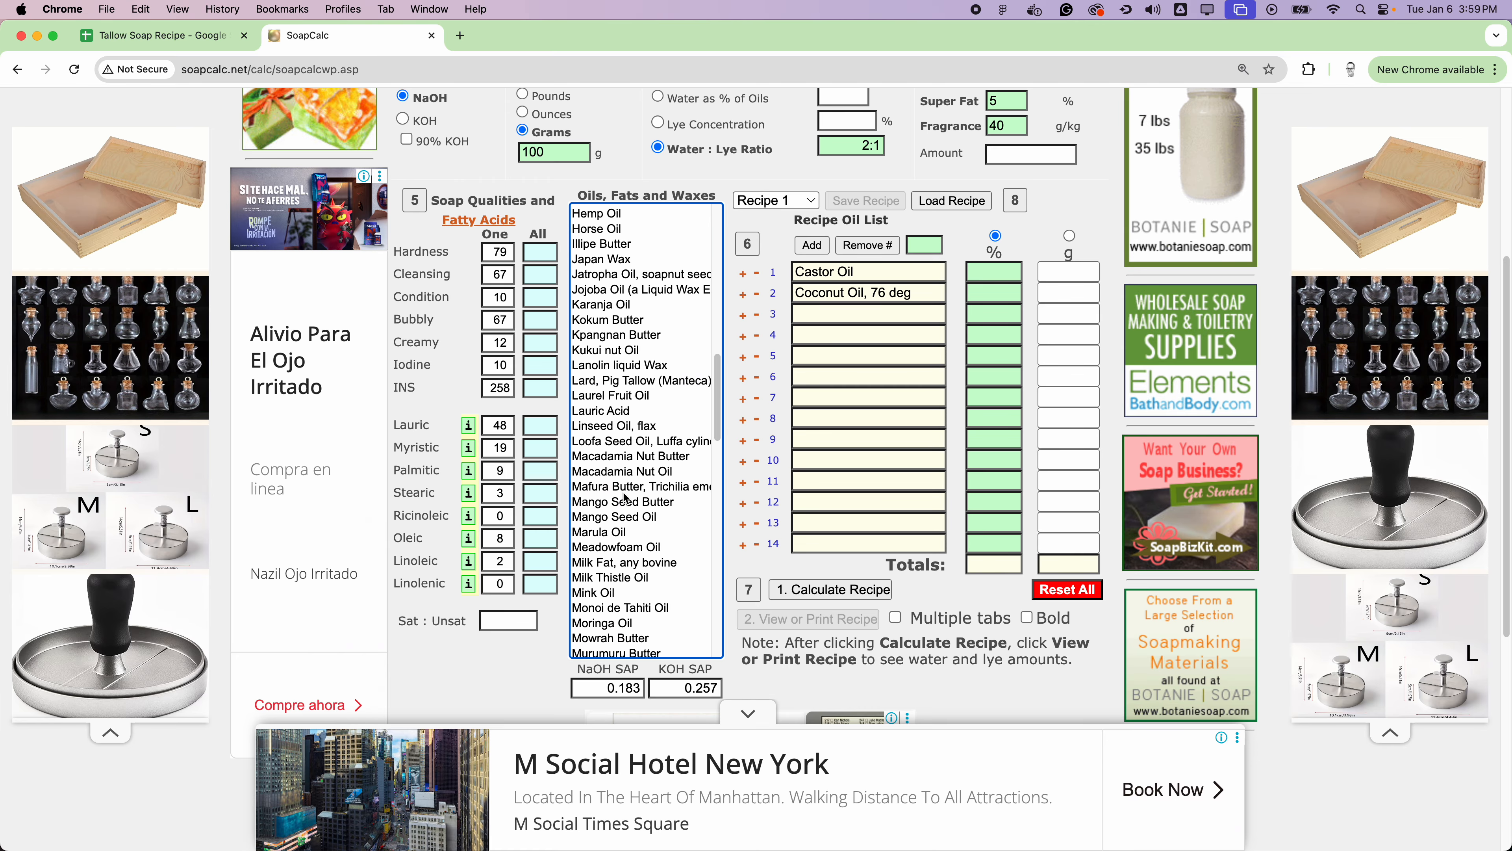
scroll(625, 498, "down", 5)
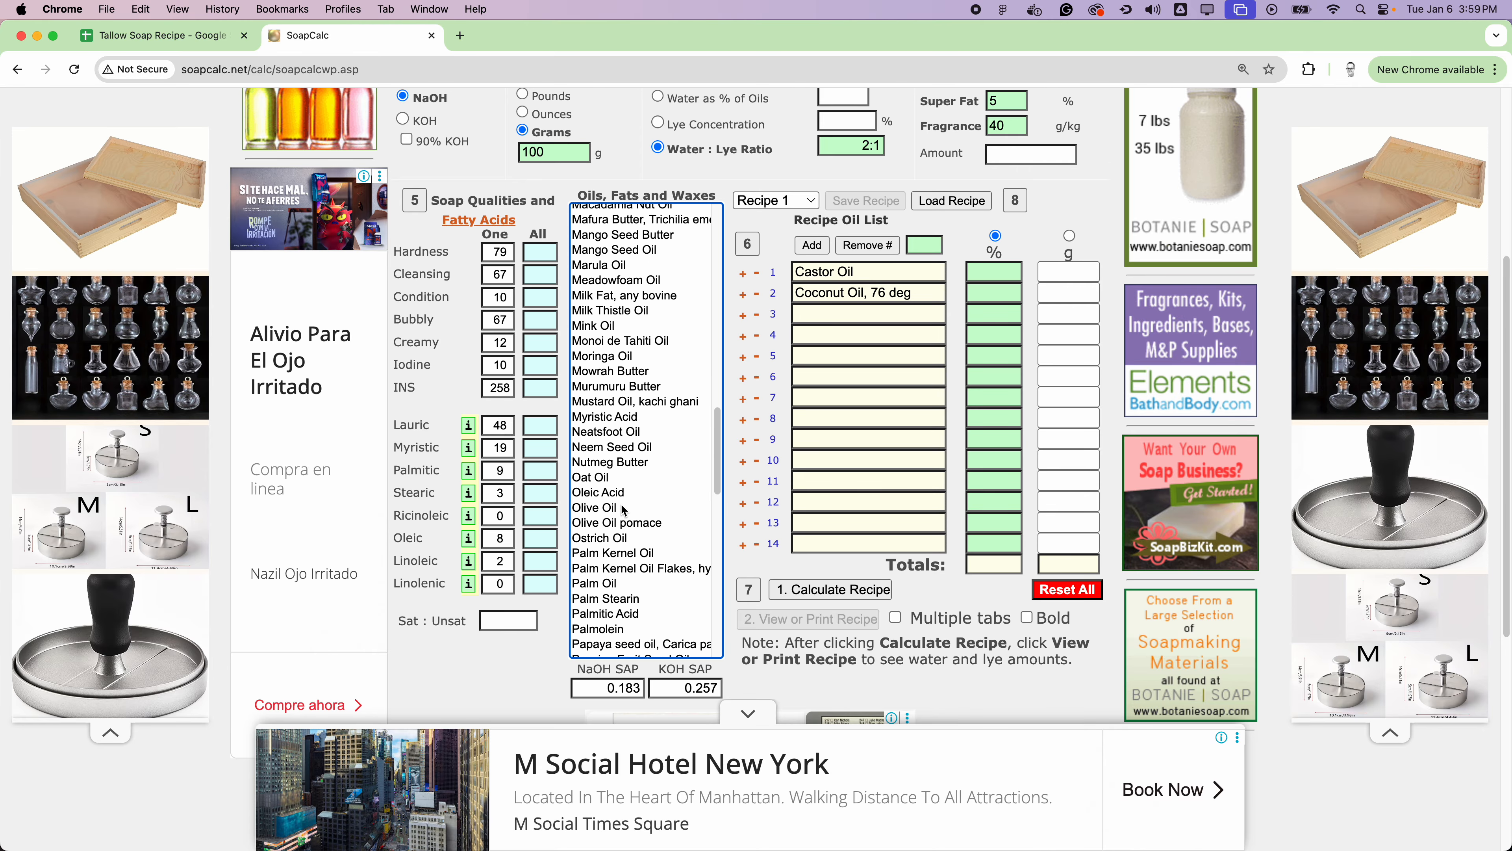
double_click(615, 508)
scroll(617, 500, "down", 5)
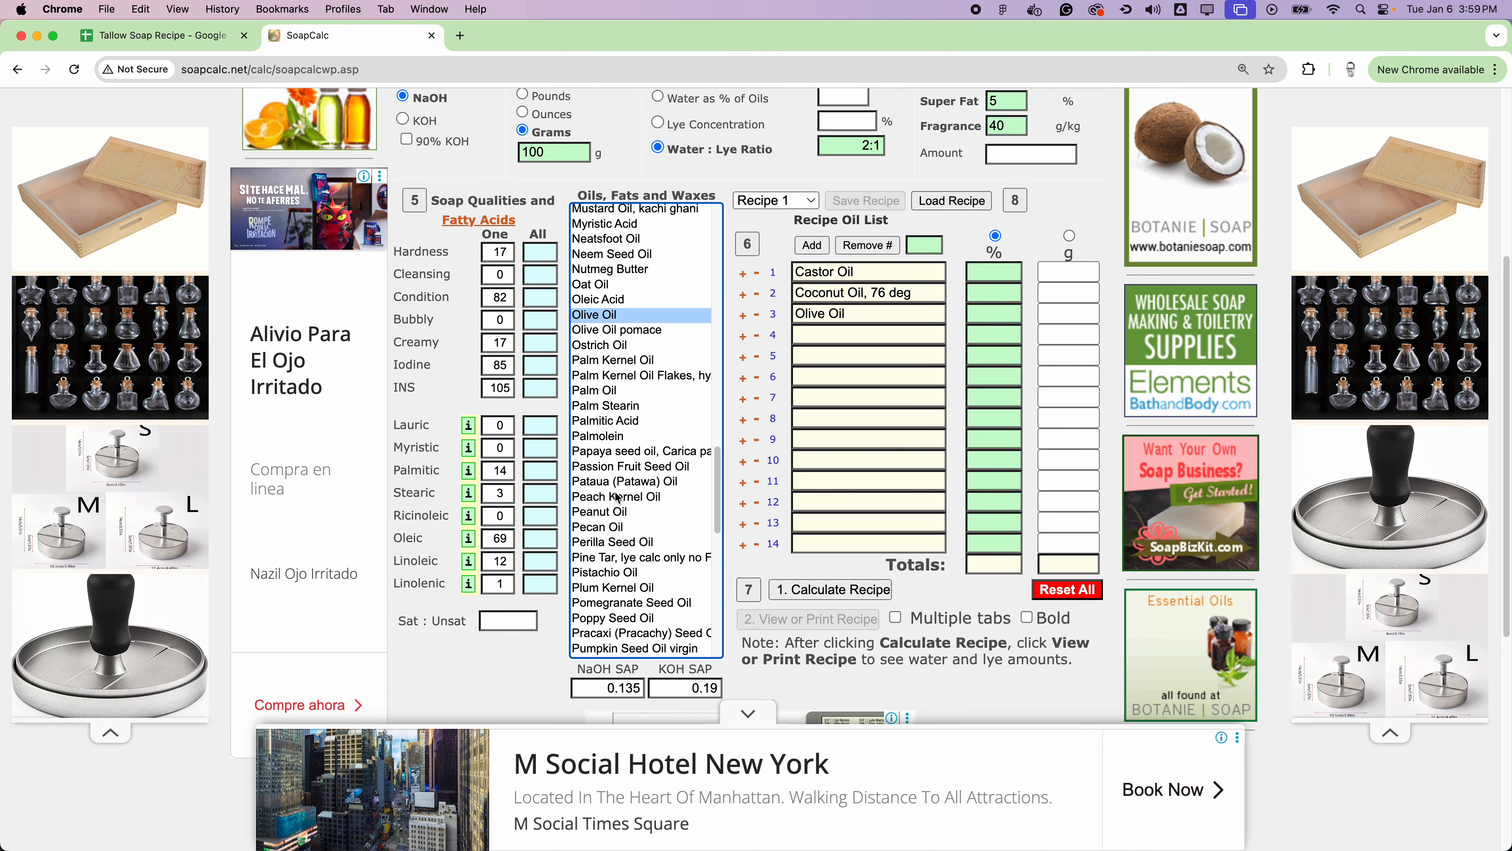
scroll(616, 498, "down", 5)
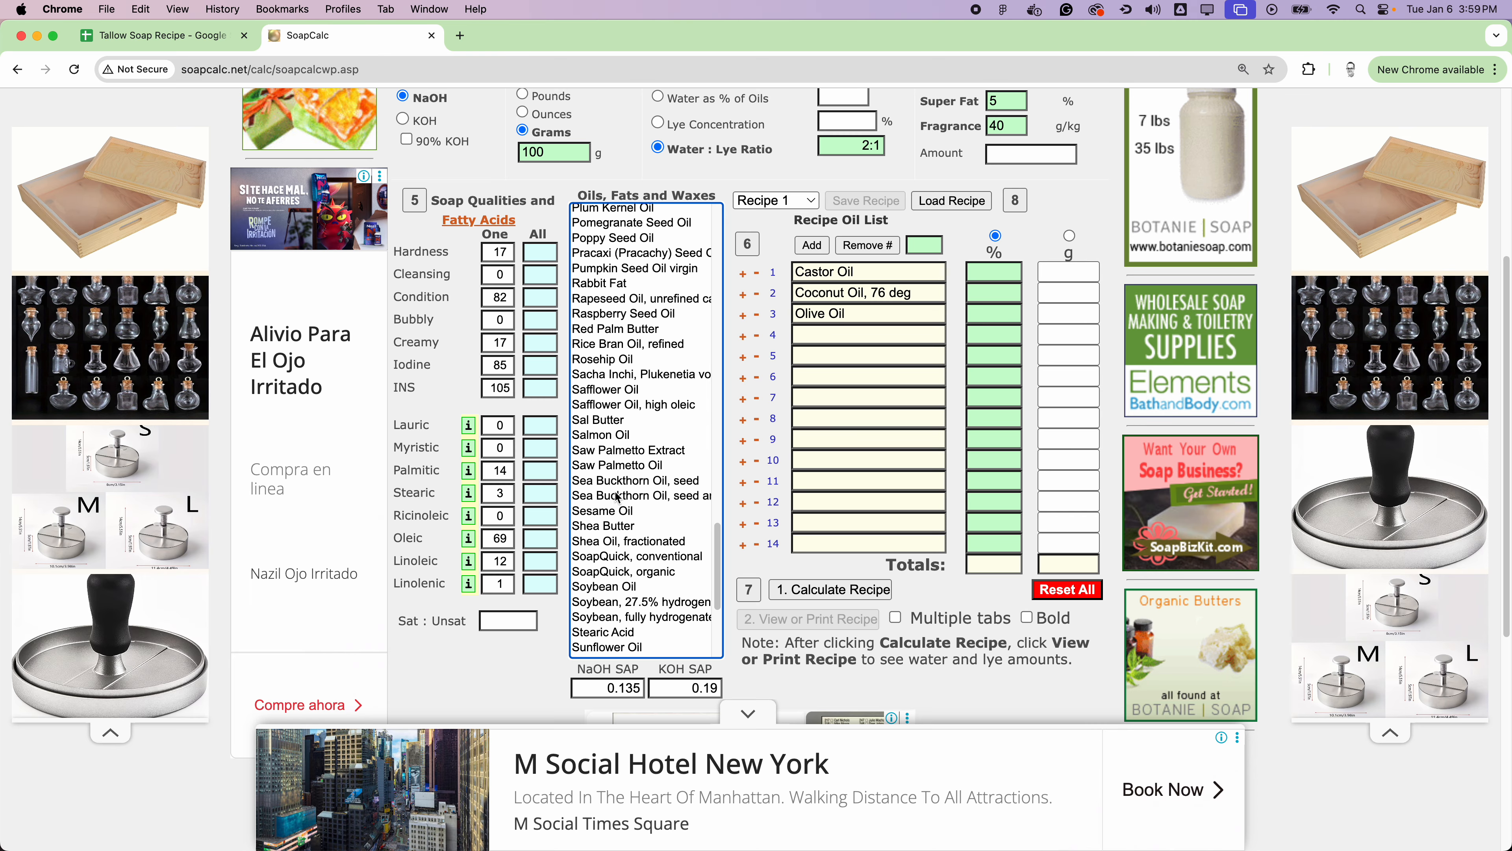
double_click(614, 440)
scroll(615, 507, "down", 2)
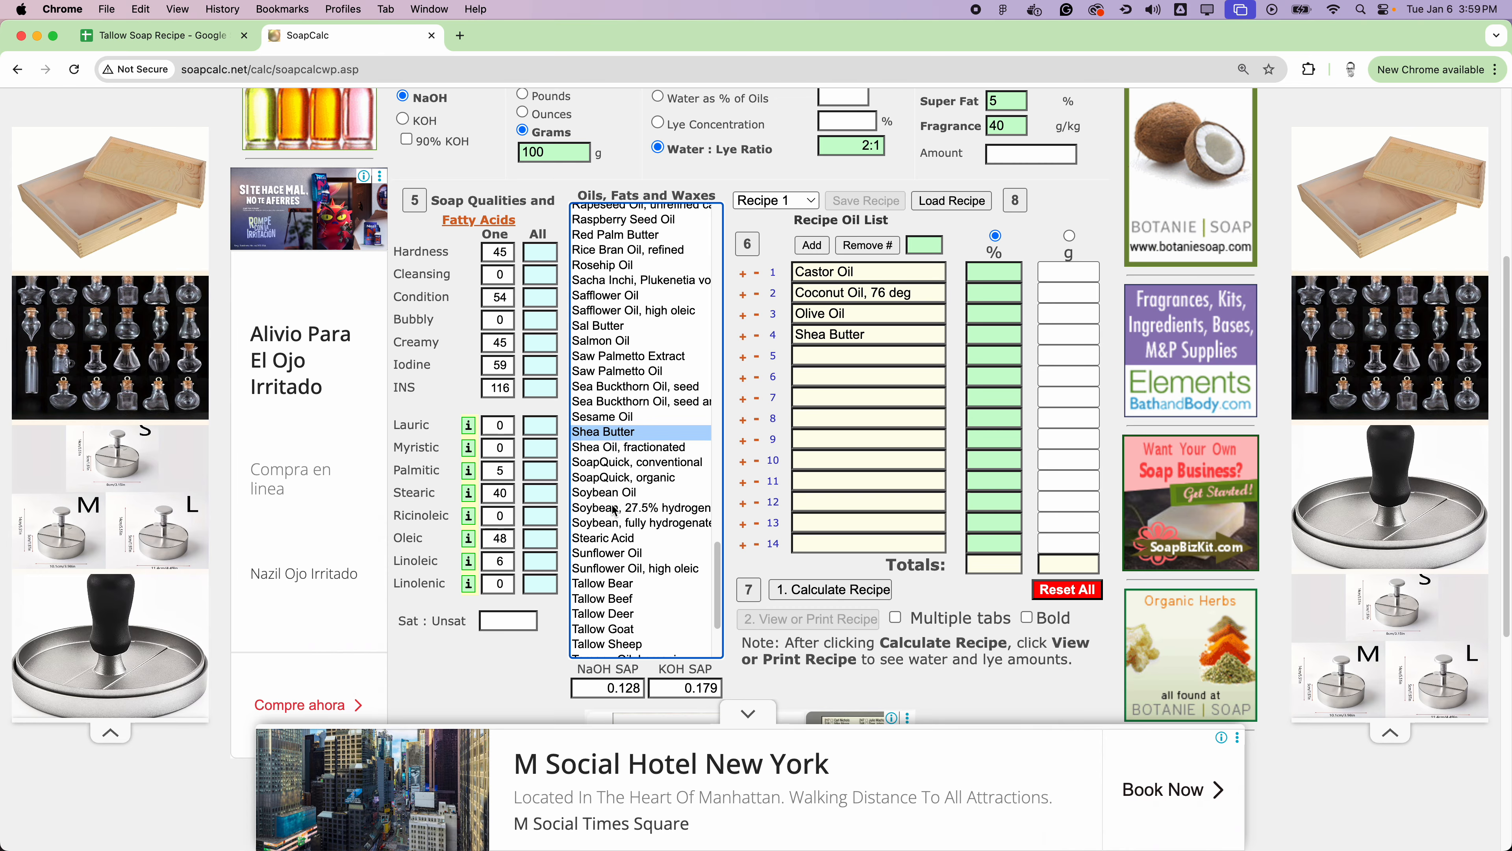
double_click(614, 516)
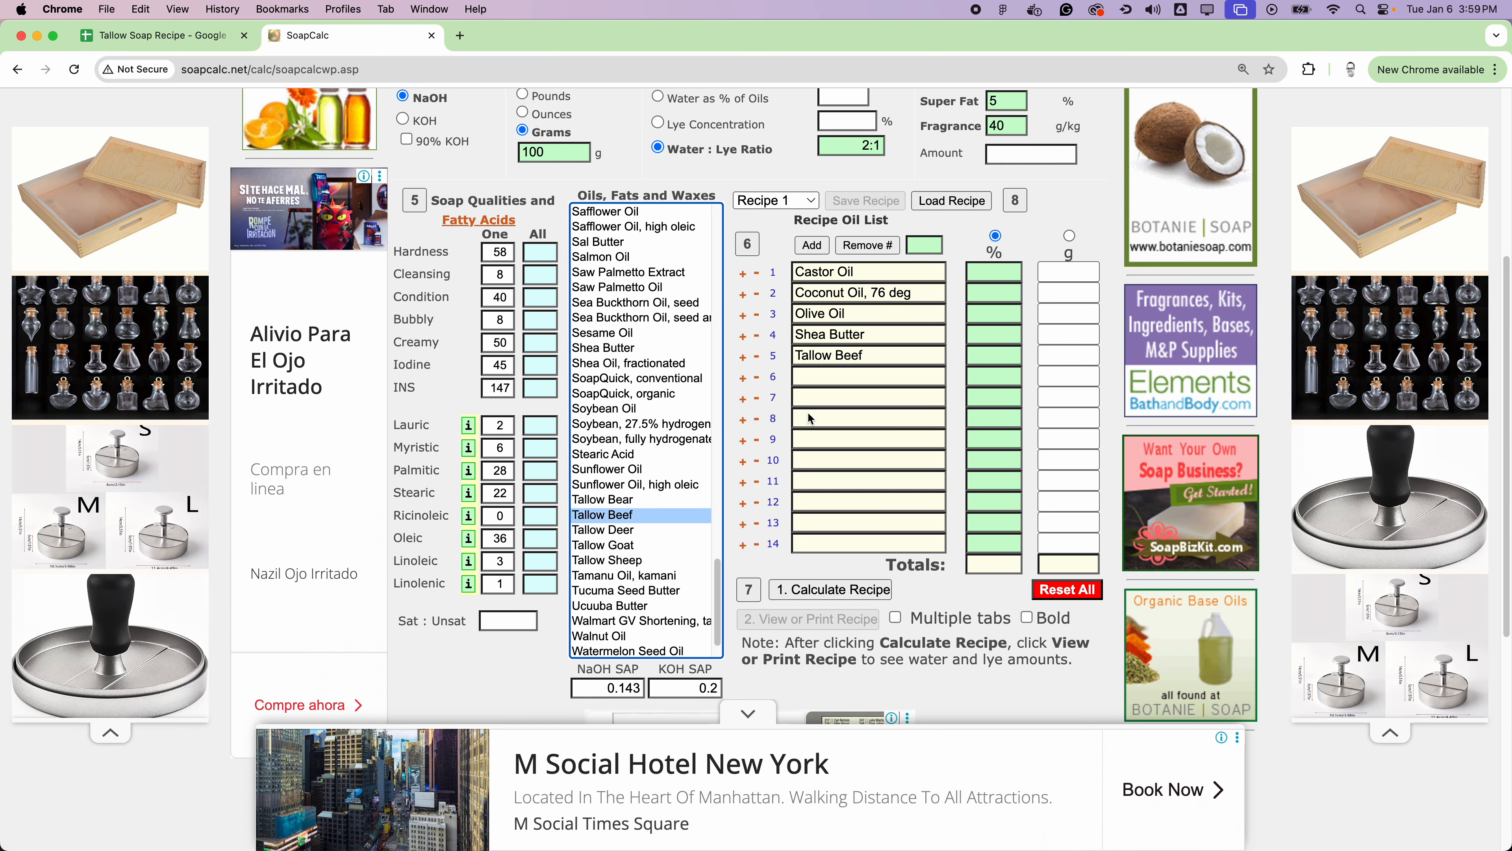
Step: Set the oil percentages to Castor Oil 5, Coconut Oil 20, Olive Oil 25, Shea Butter 10 and Tallow Beef 40
left_click(1000, 274)
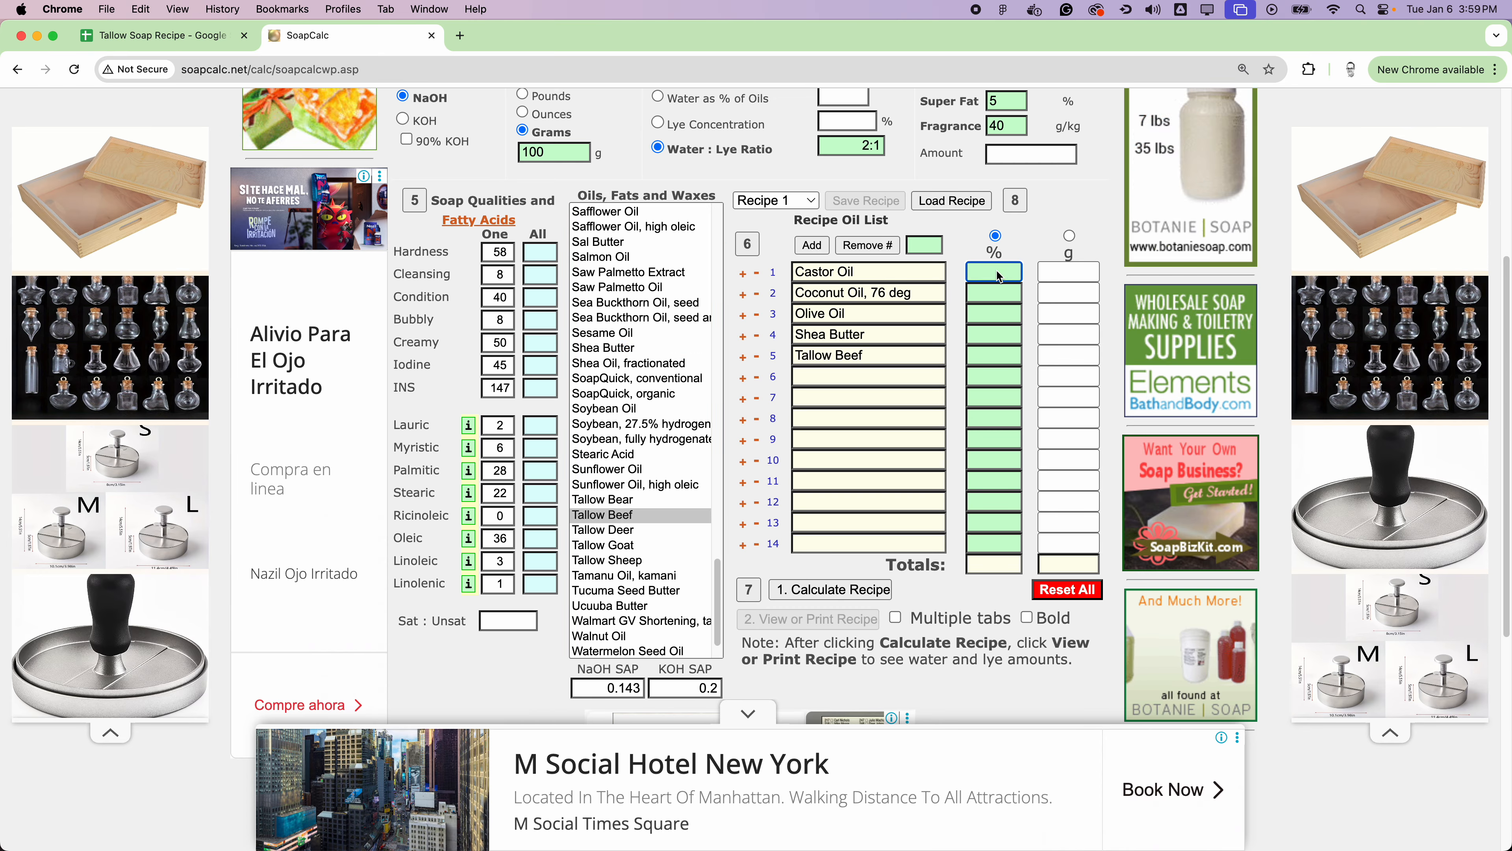
type("5")
left_click(996, 295)
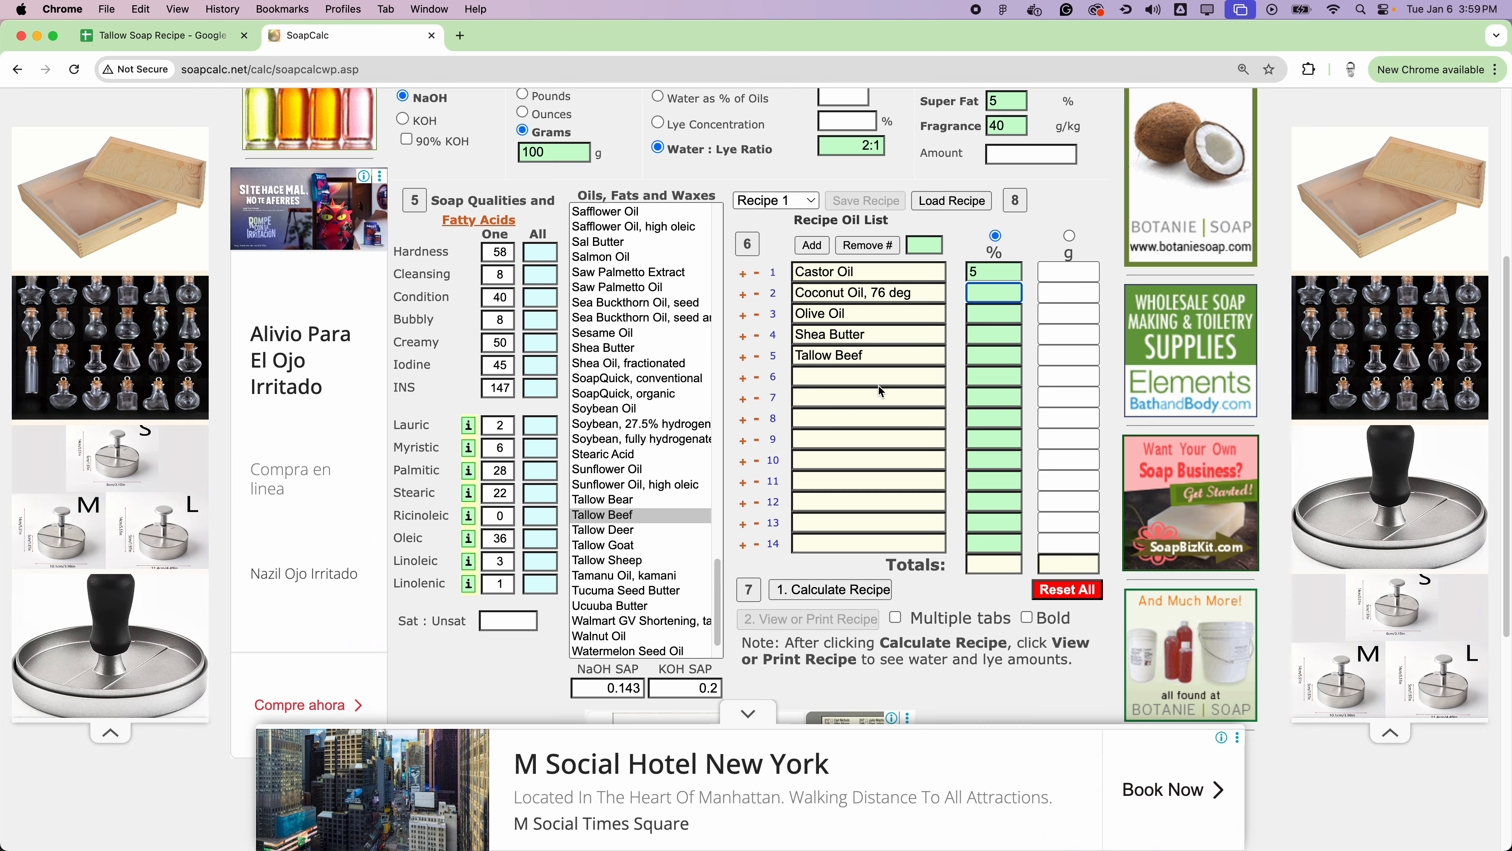
type("20")
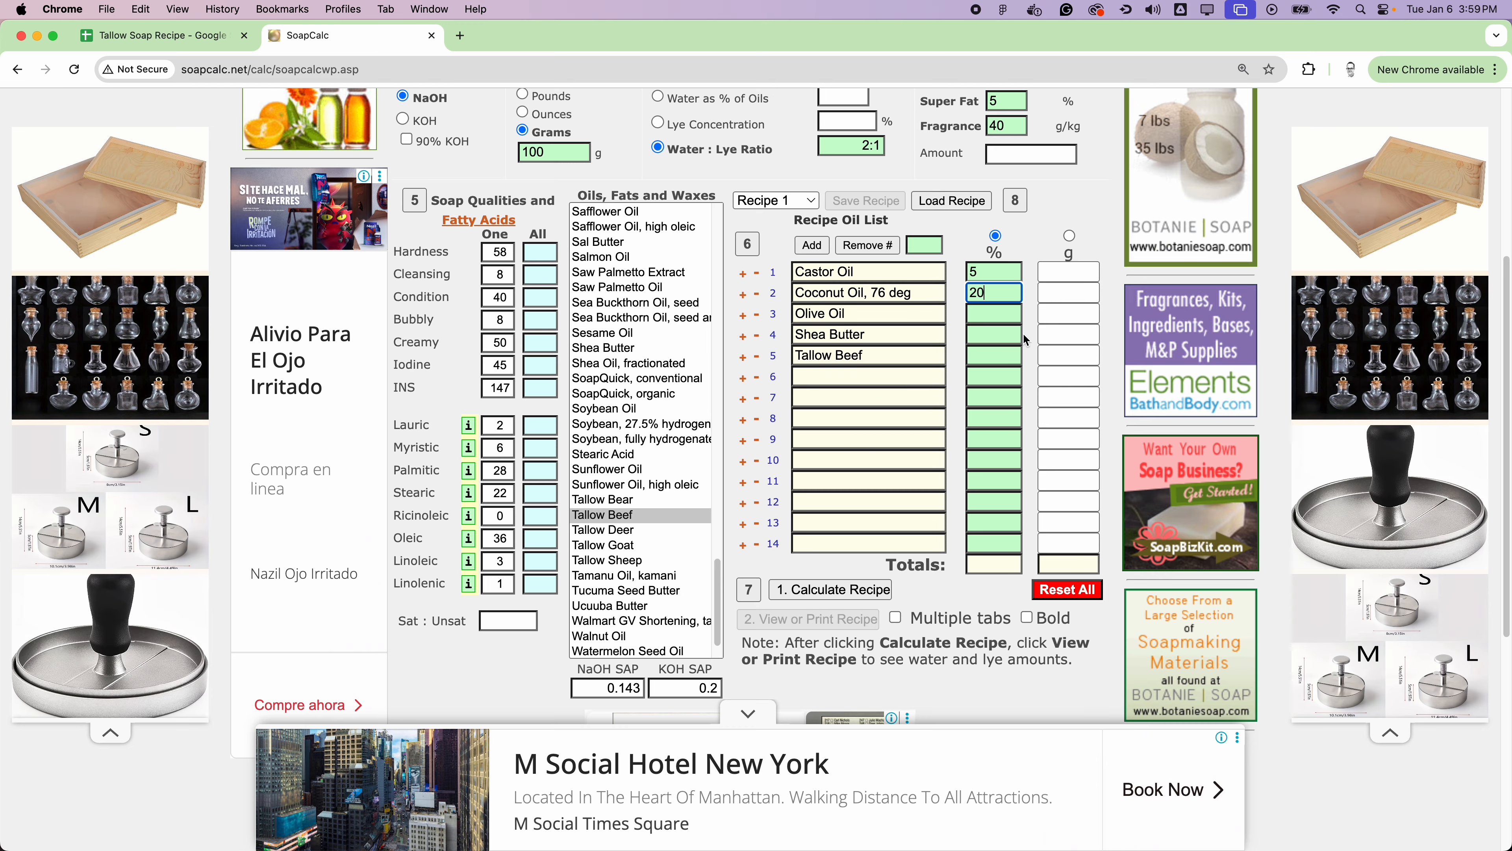
left_click(1008, 314)
type("25")
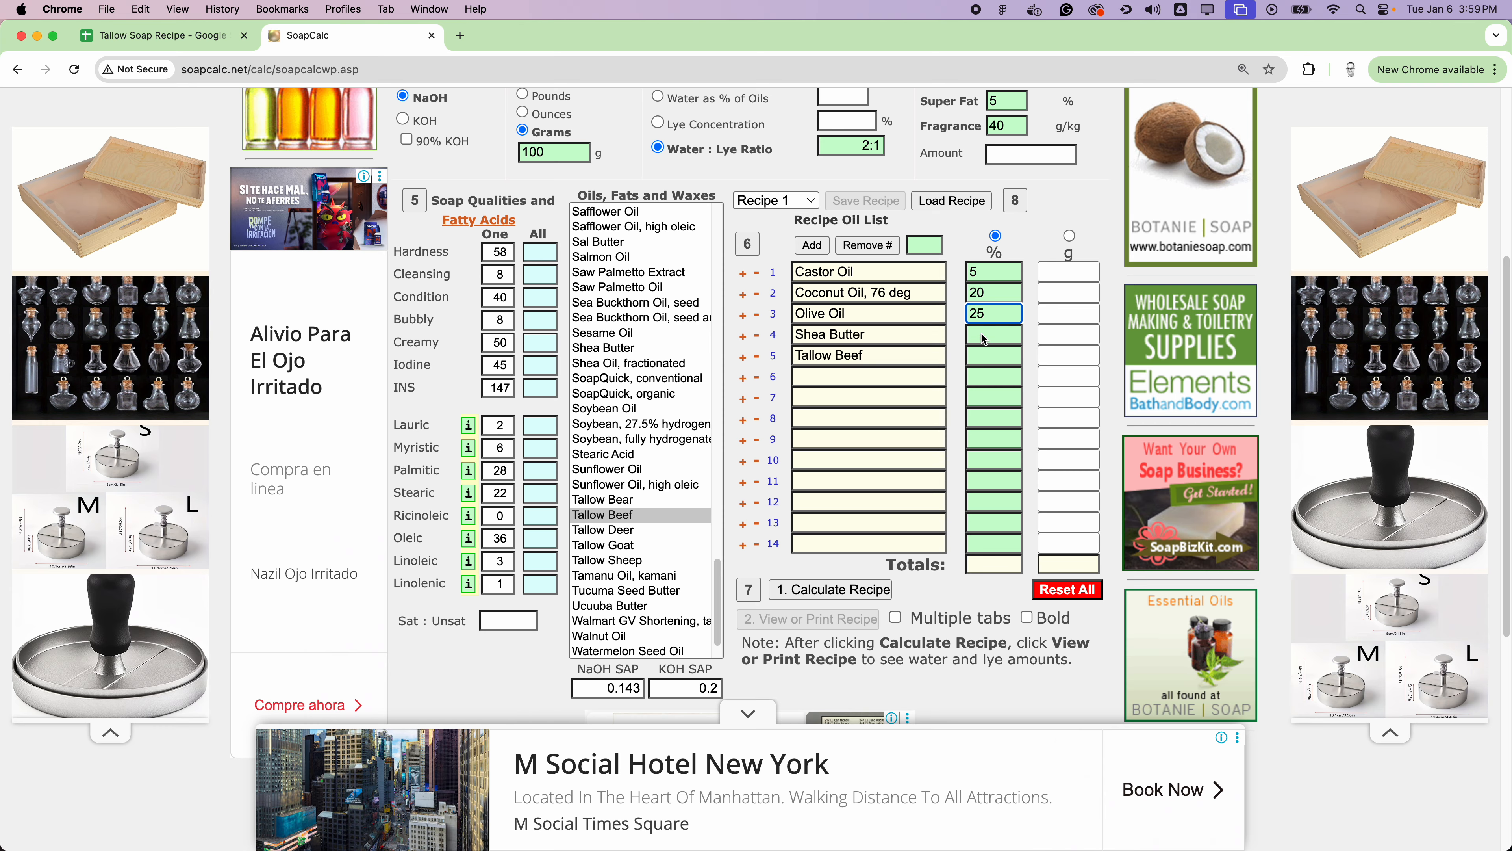
left_click(984, 340)
type("10")
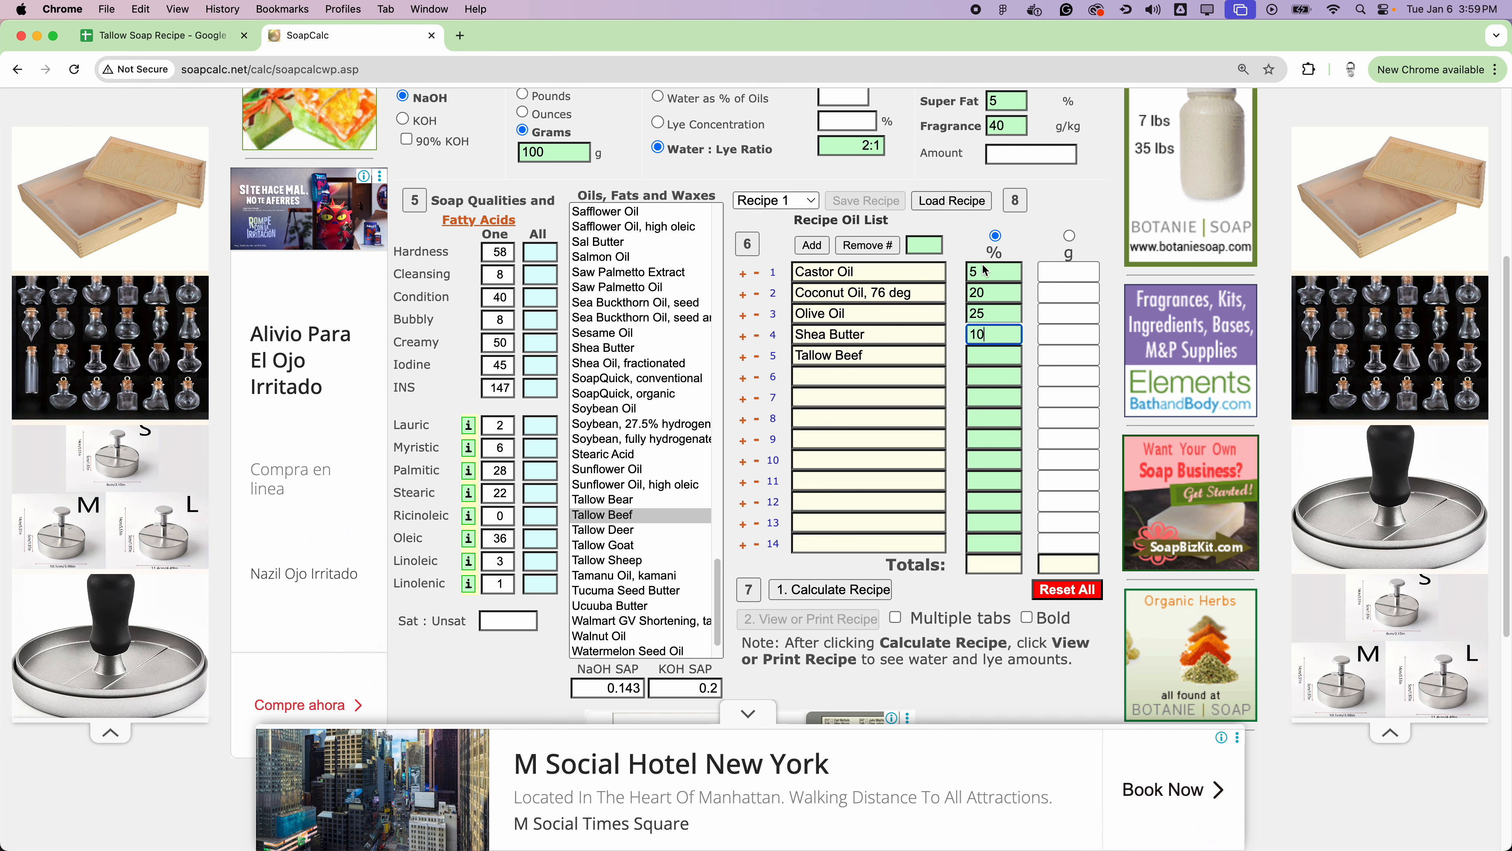
key("Tab")
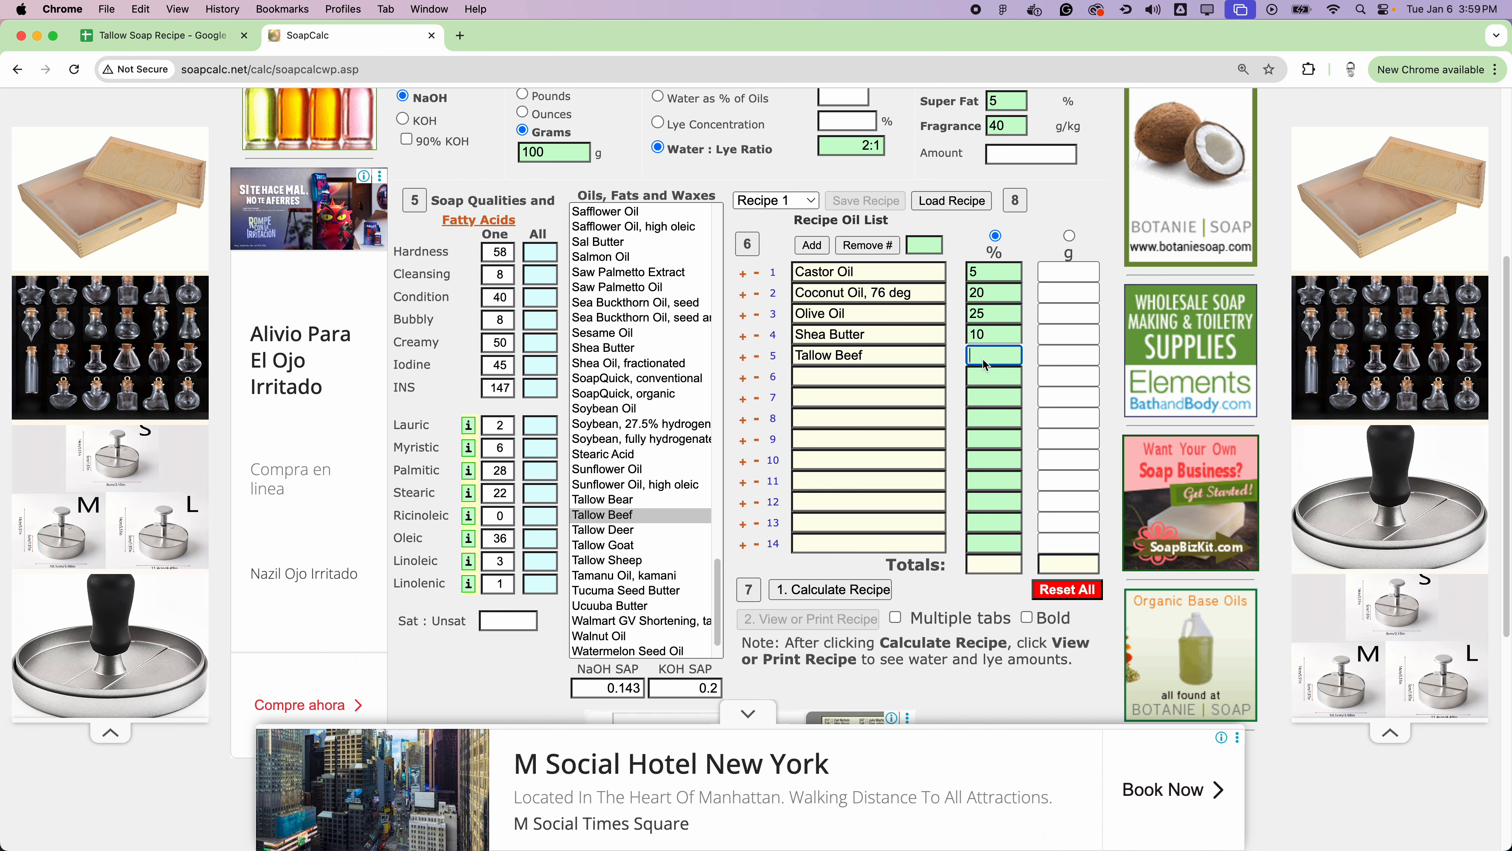
type("40")
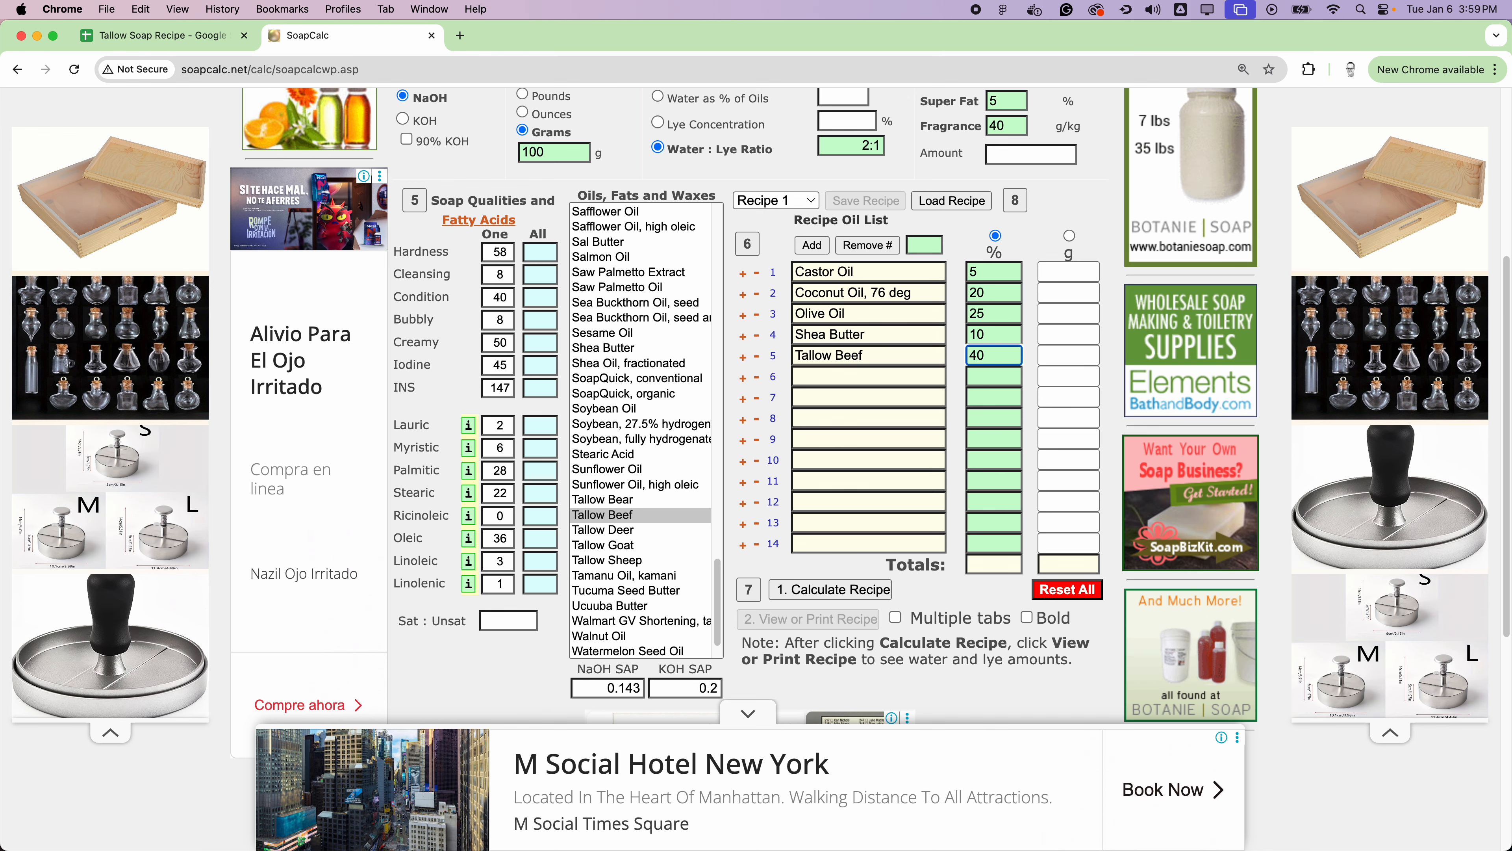
Step: Calculate the recipe and open its printable recipe view
left_click(870, 589)
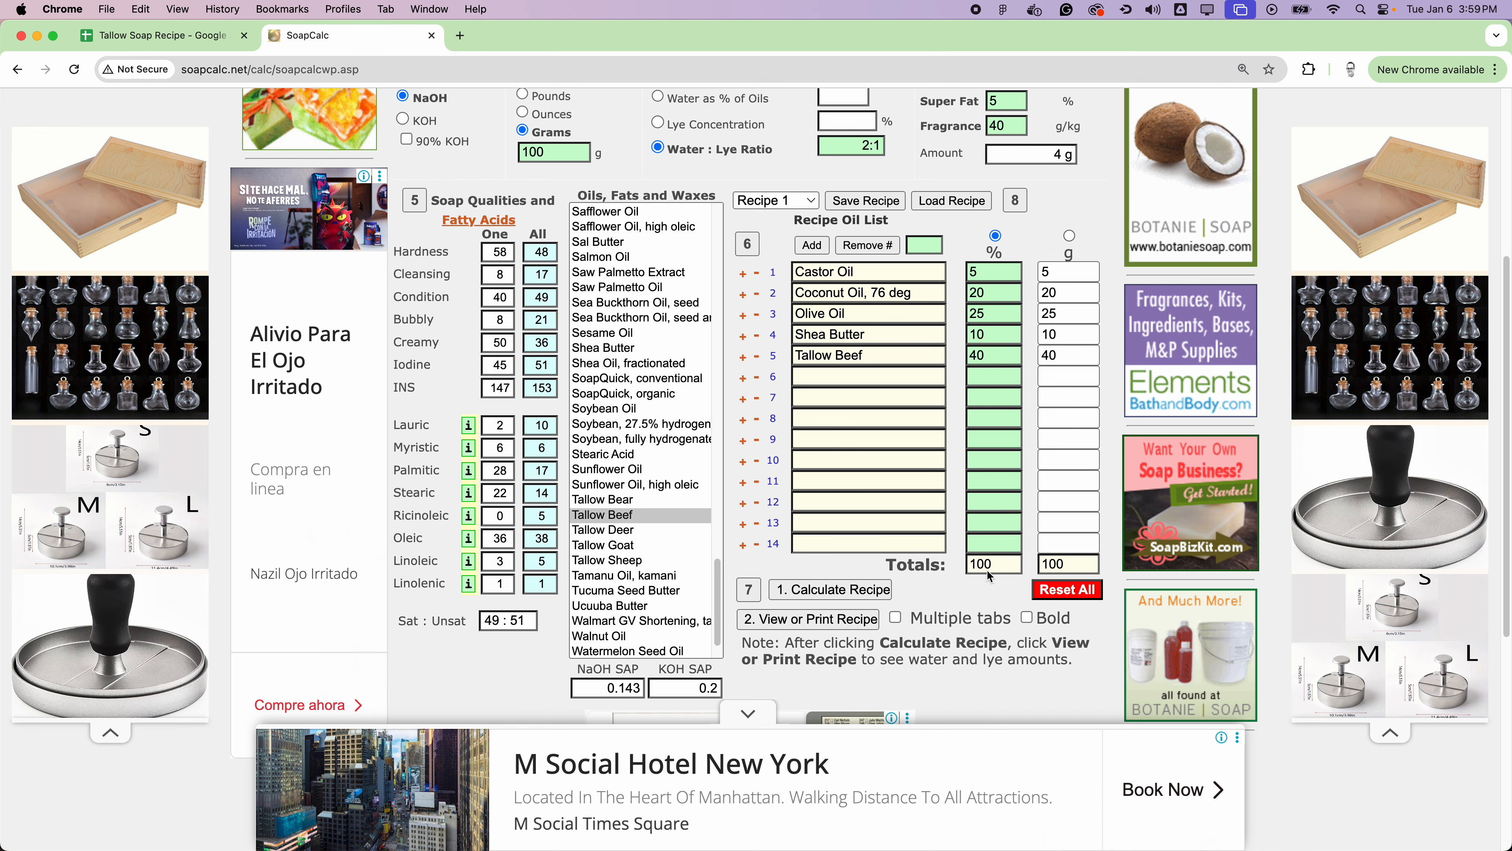
scroll(965, 588, "down", 2)
left_click(836, 573)
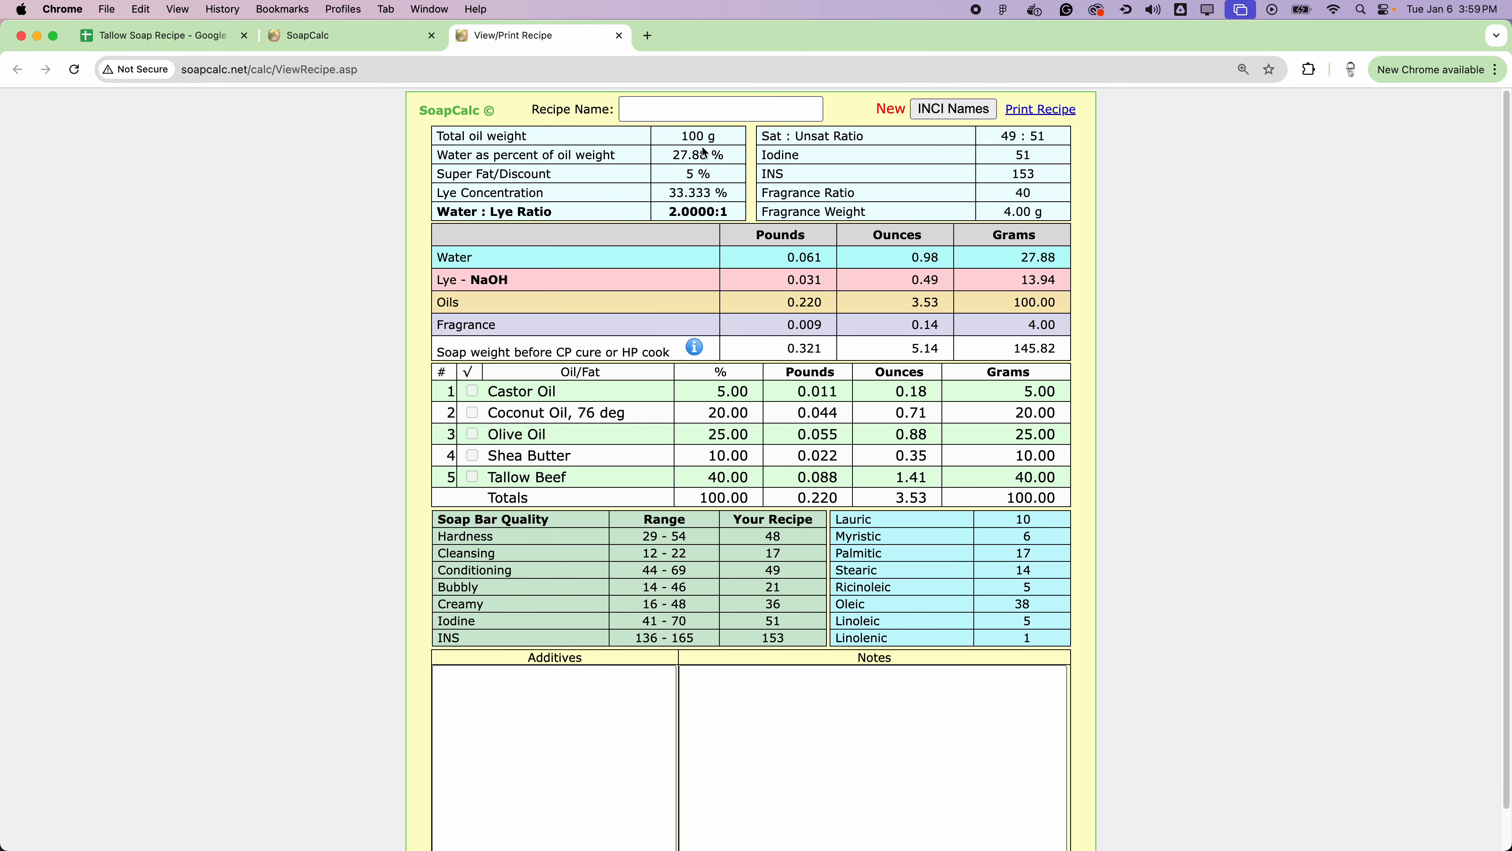
Step: Check the water and NaOH lye weights in grams in the calculated recipe, and return to the Tallow Soap Recipe spreadsheet
left_click(173, 38)
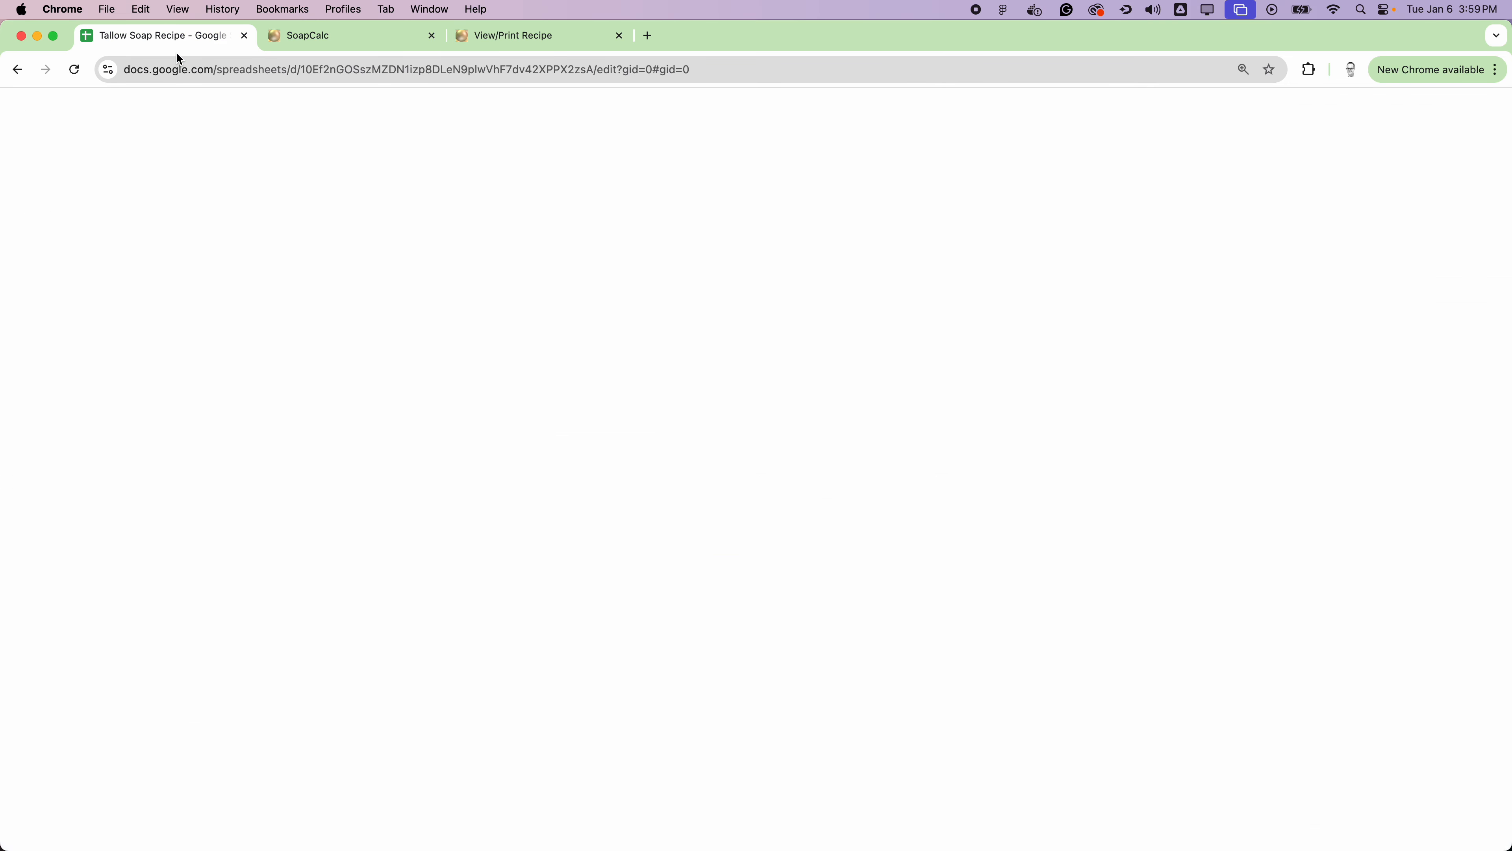
left_click(494, 36)
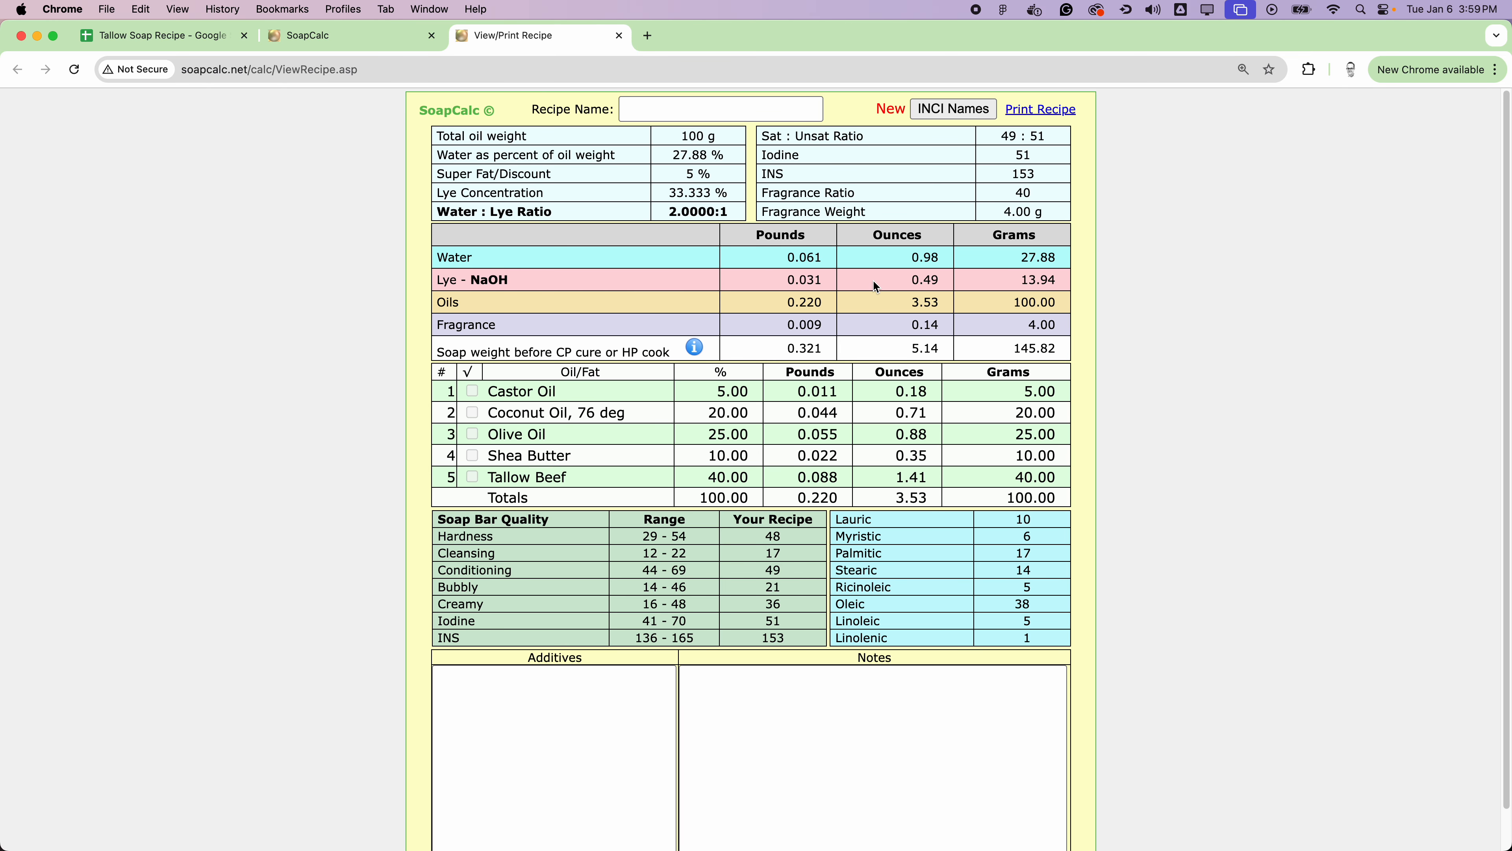
left_click_drag(1020, 280, 1061, 256)
left_click(194, 45)
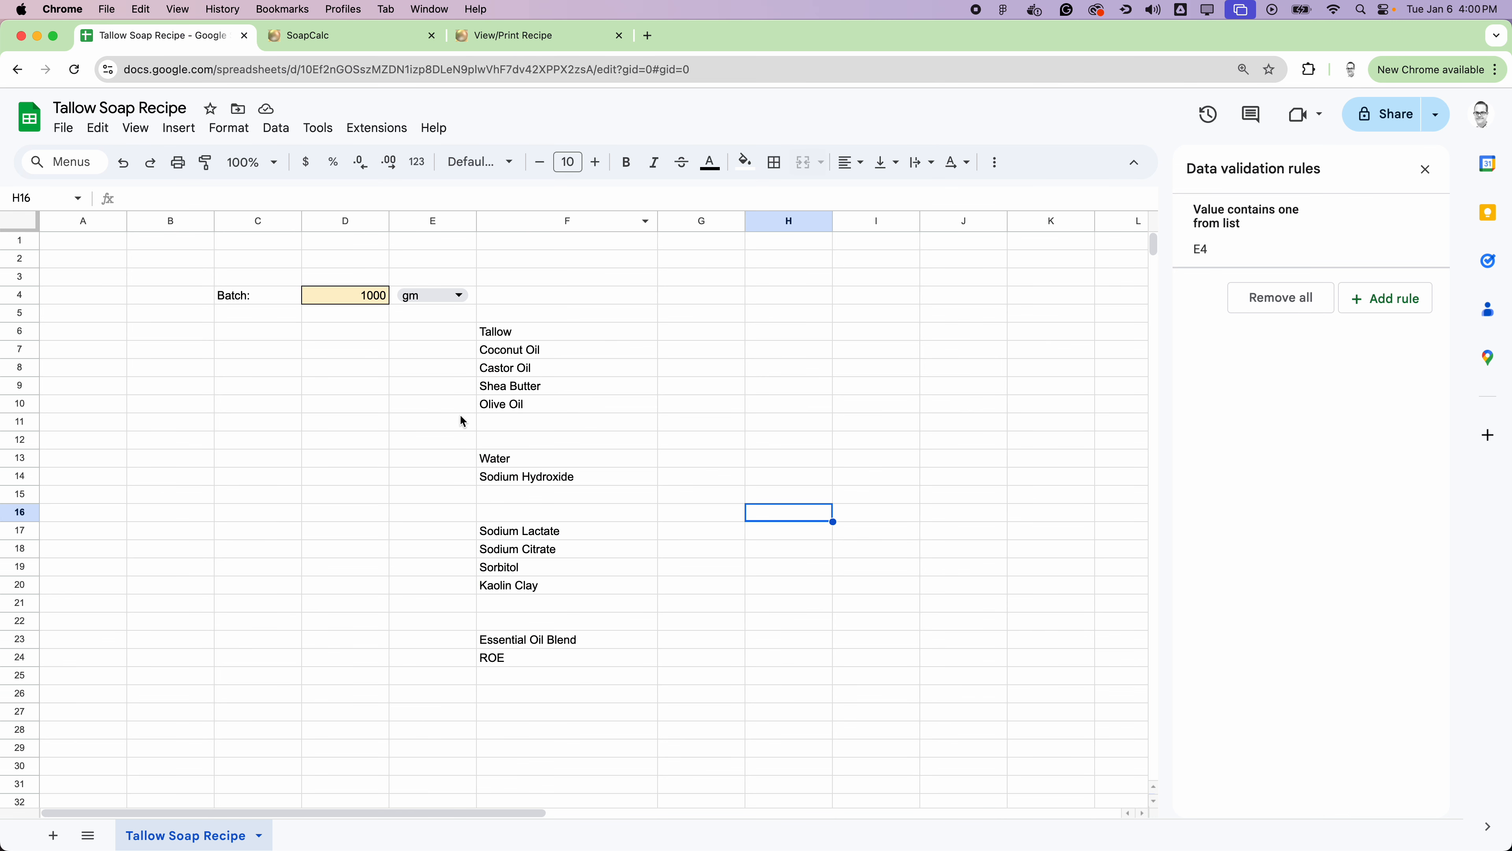
Step: Enter 13.94% as the Sodium Hydroxide percentage in cell C14
left_click(272, 463)
left_click(257, 479)
mouse_move(3, 545)
type("1")
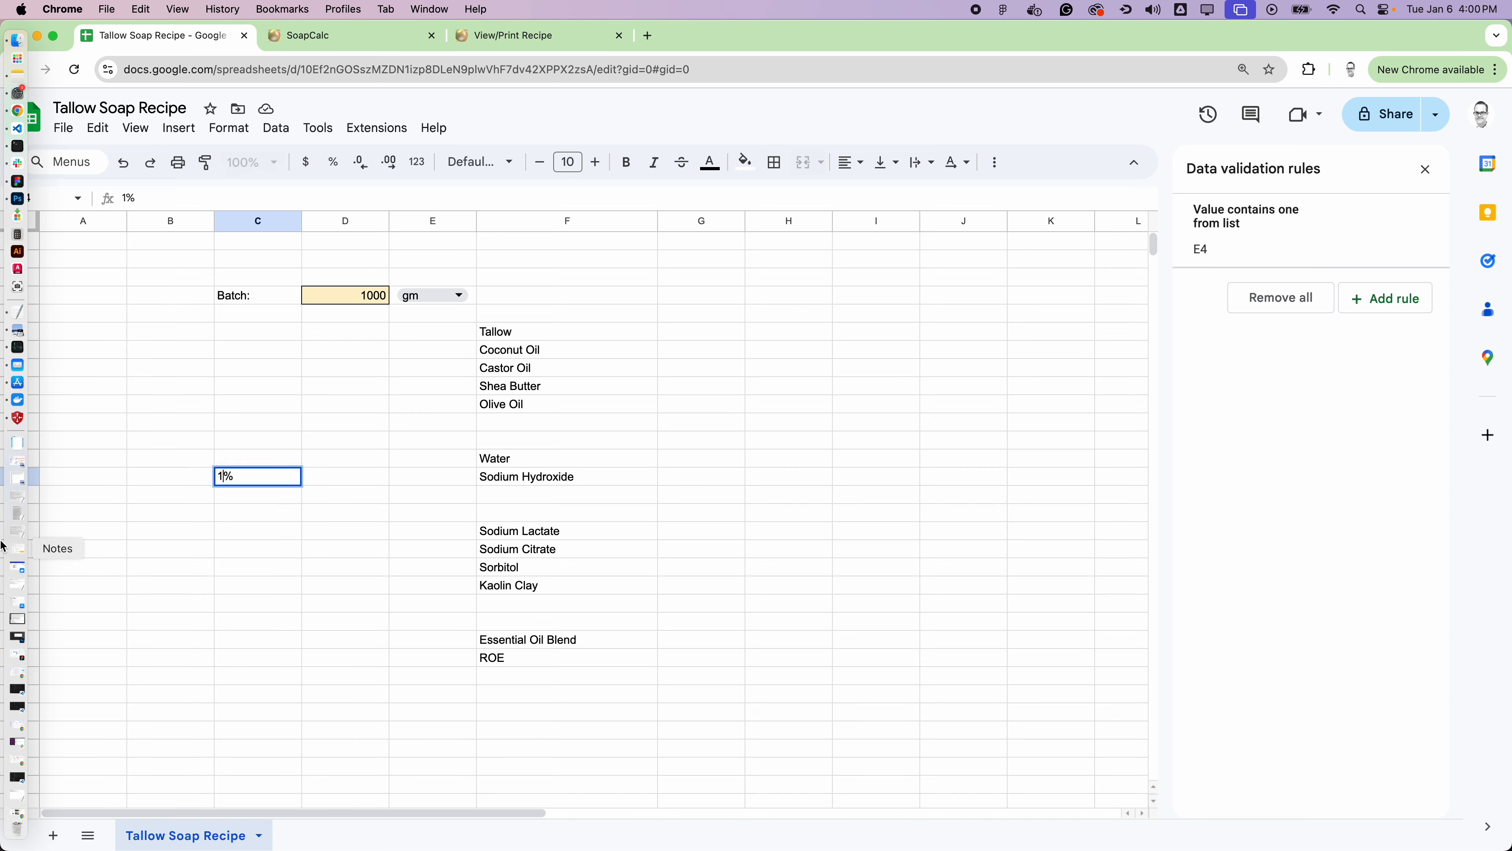
type("3.94")
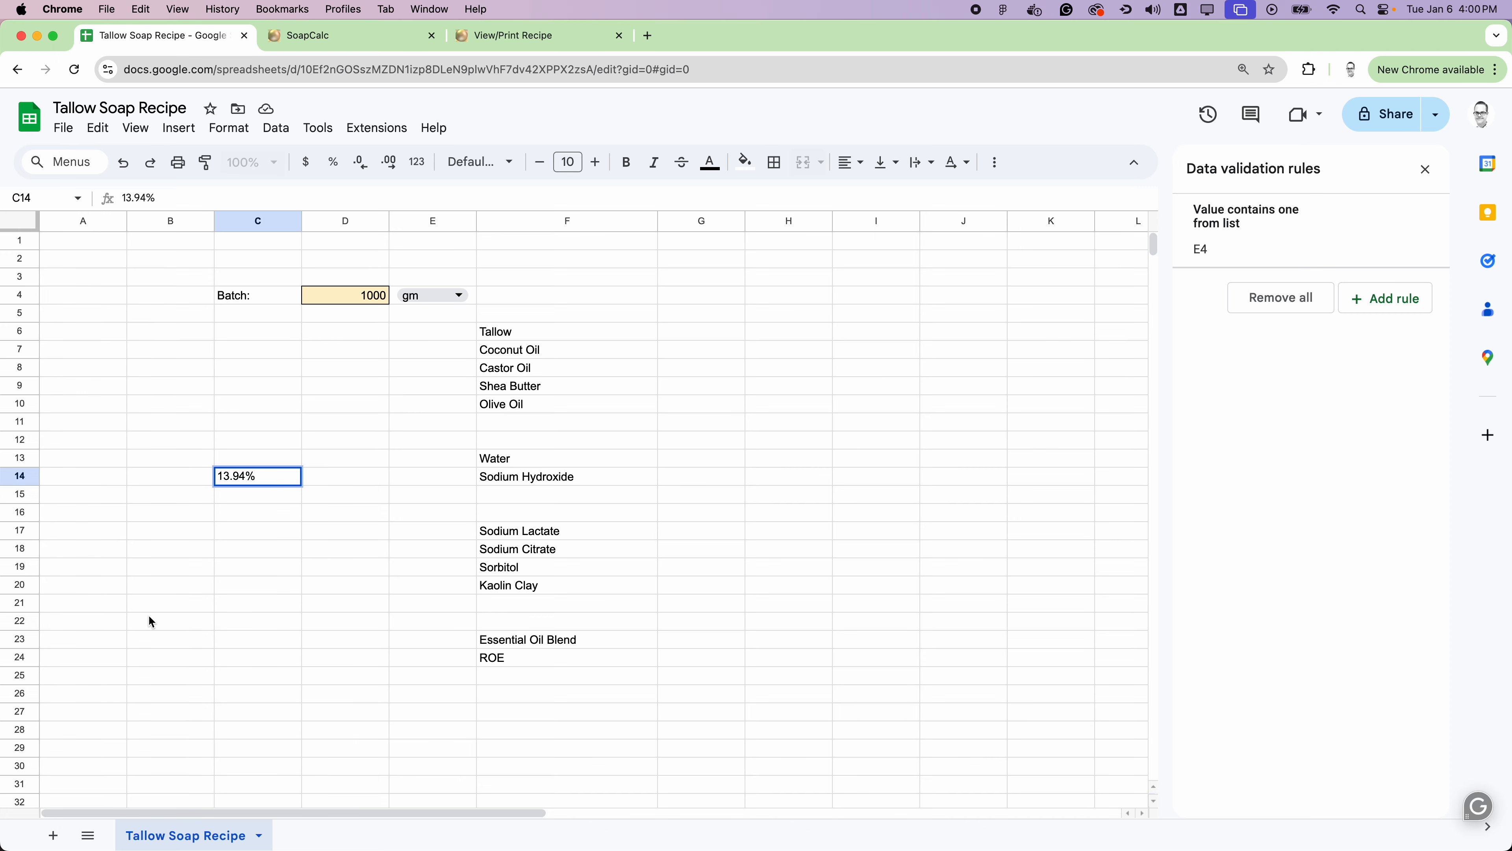
left_click(205, 590)
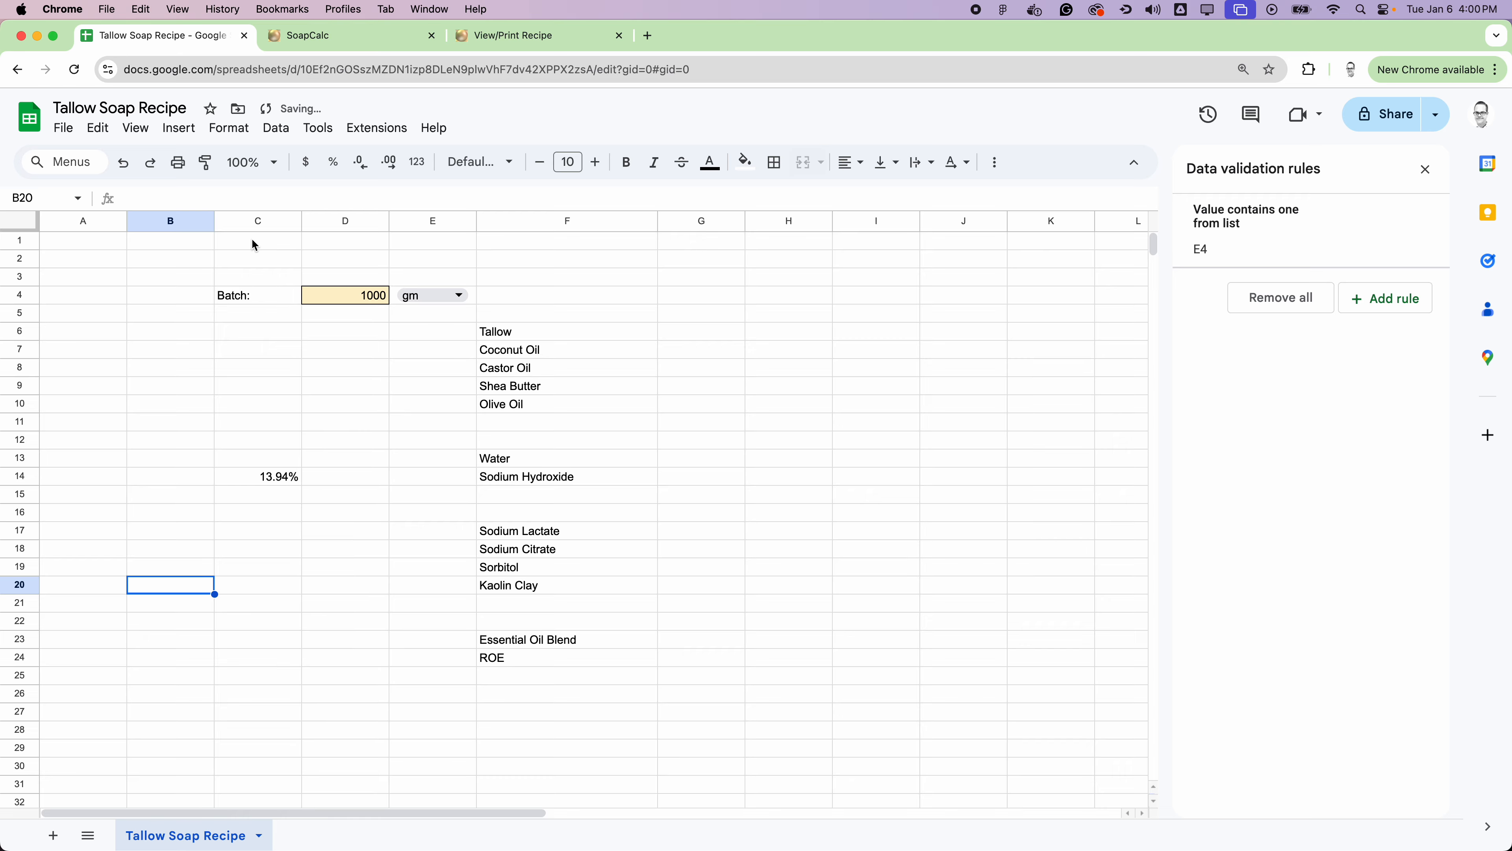
Step: Check the water weight in the SoapCalc printable recipe, and enter 27.88% as the Water percentage in cell C13
left_click(256, 221)
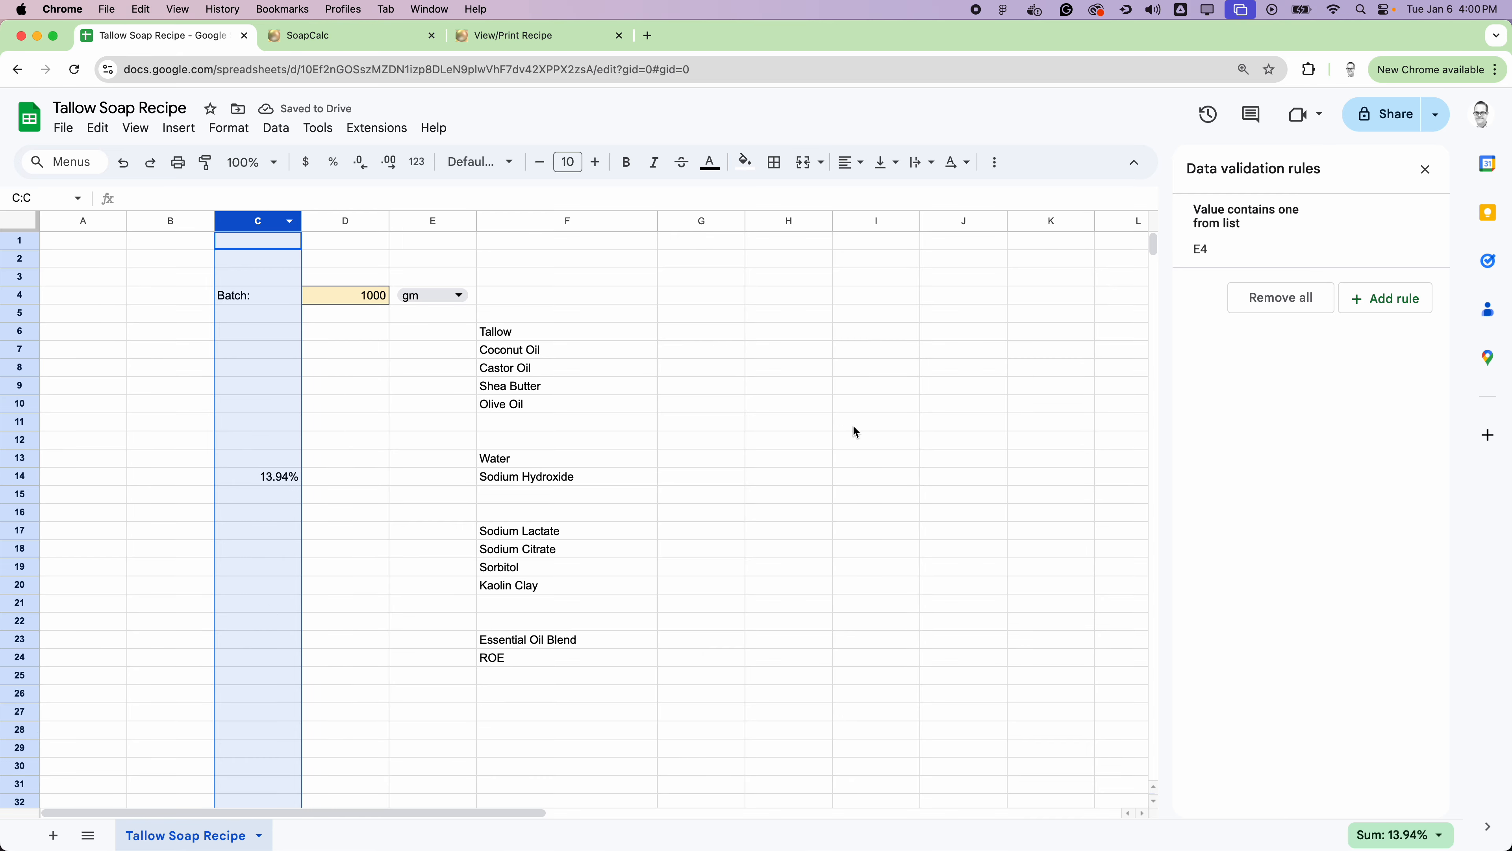
left_click(518, 36)
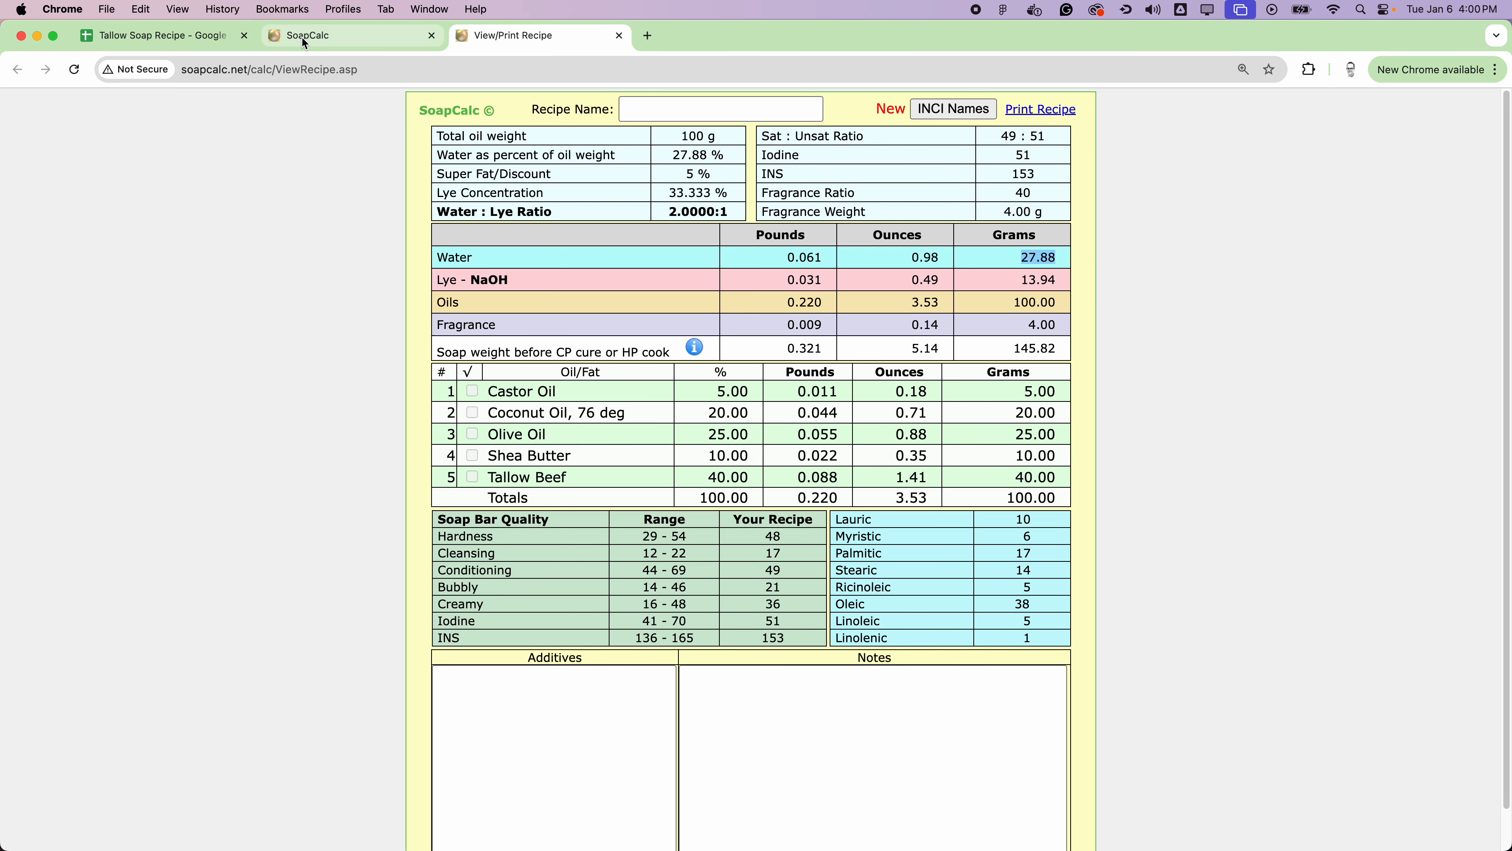
left_click(193, 36)
left_click(260, 459)
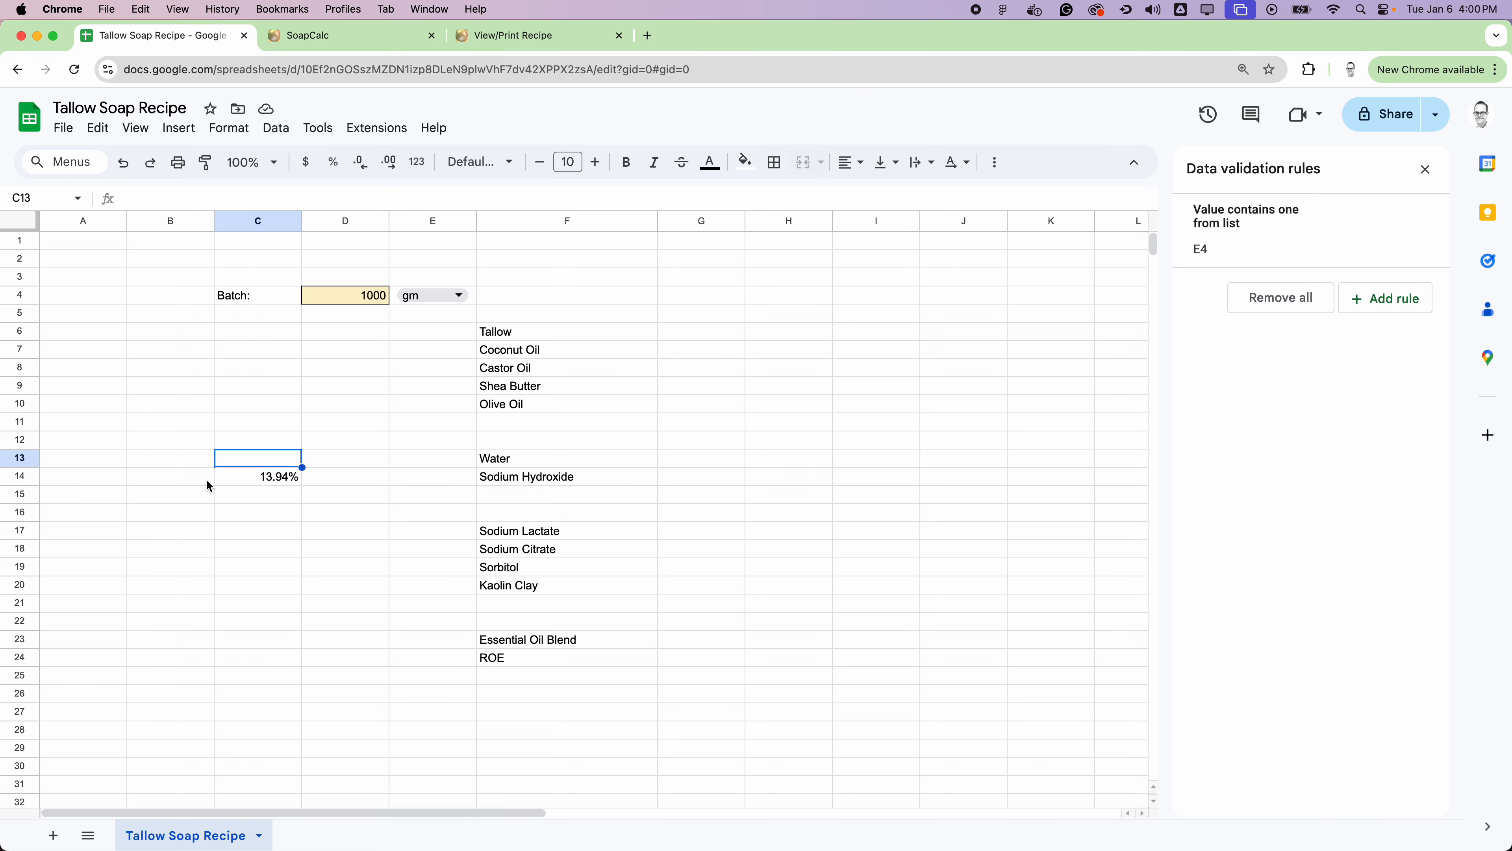
type("27.")
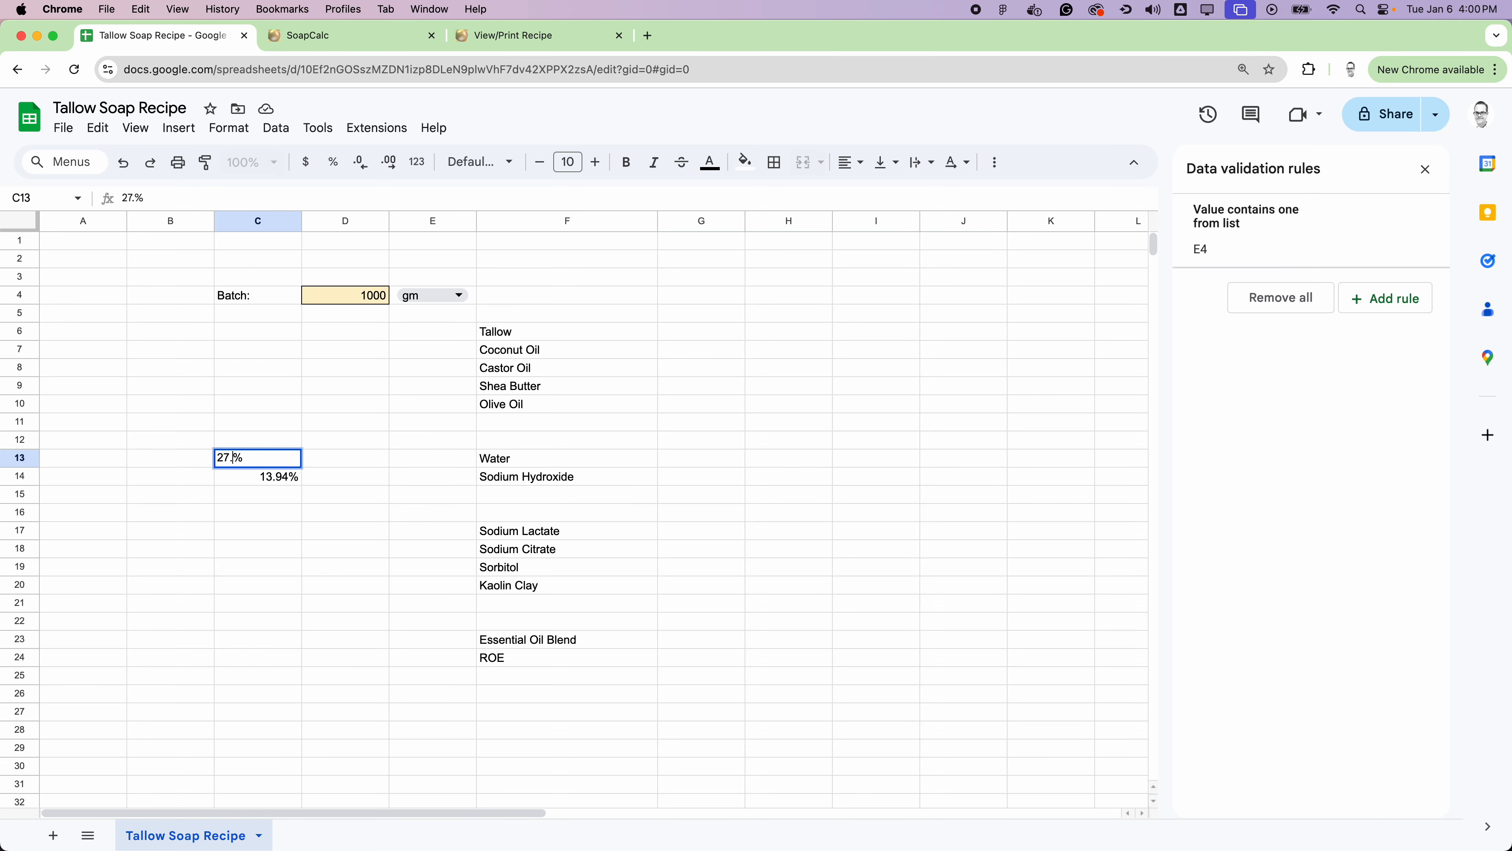
type("88")
left_click(728, 517)
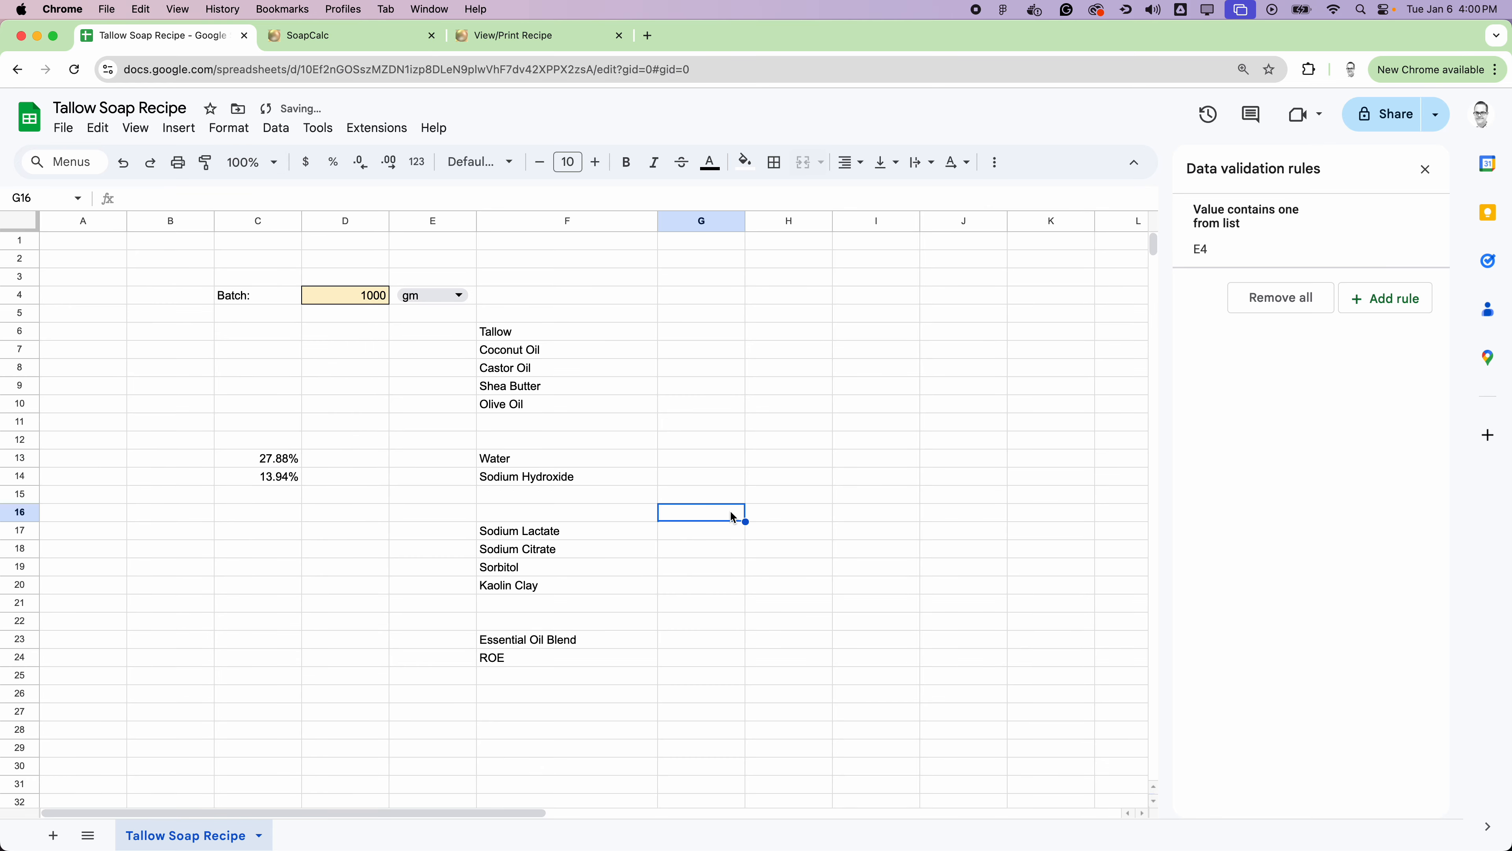
Step: Enter the oil percentages in column C: Tallow 40%, Coconut Oil 20%, Castor Oil 5%, Shea Butter 10% and Olive Oil 25%
left_click(237, 332)
type("40")
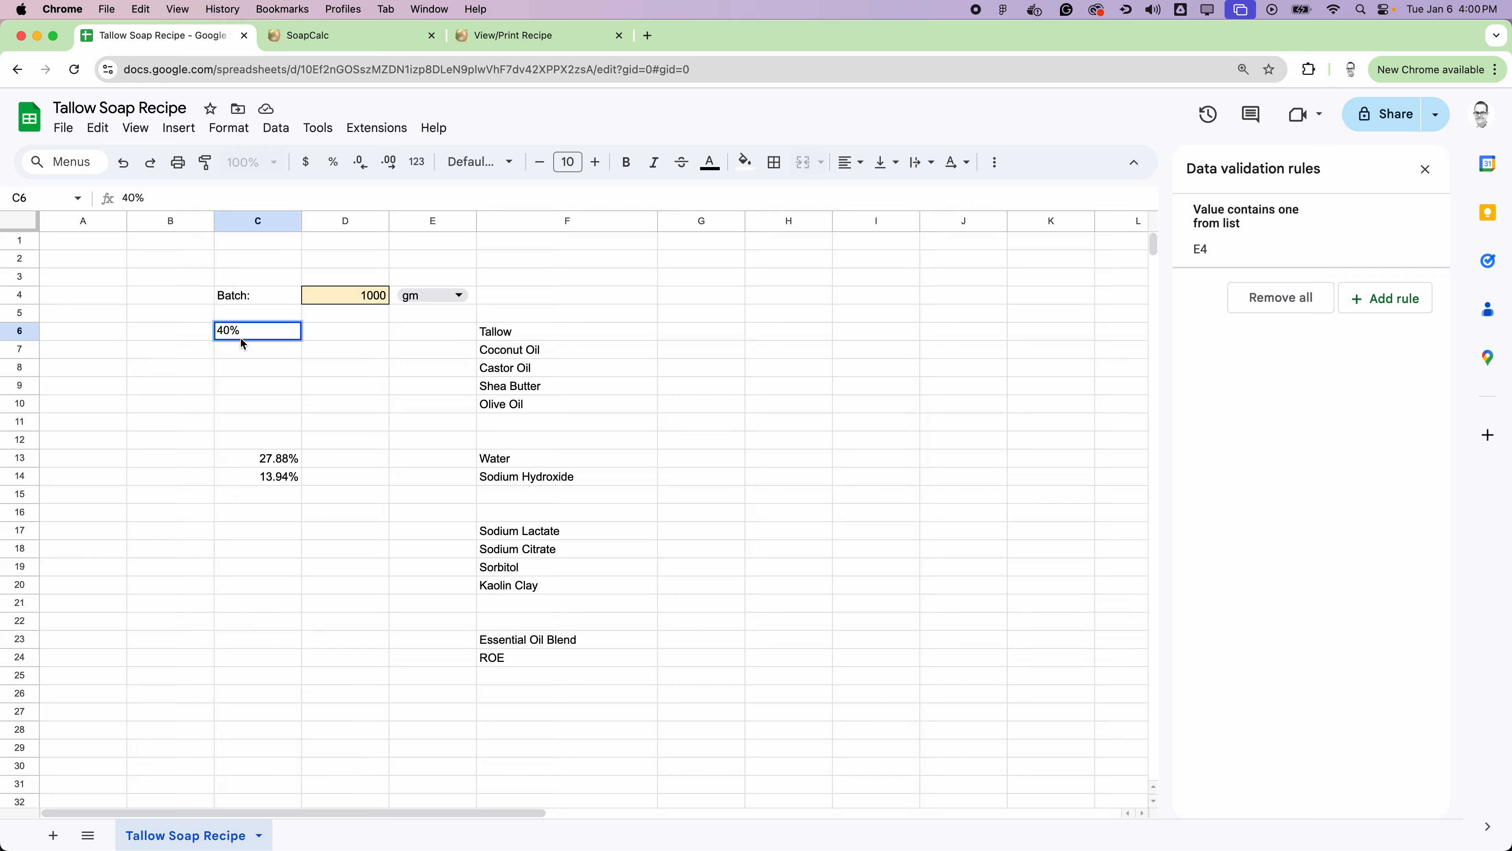
key("Return")
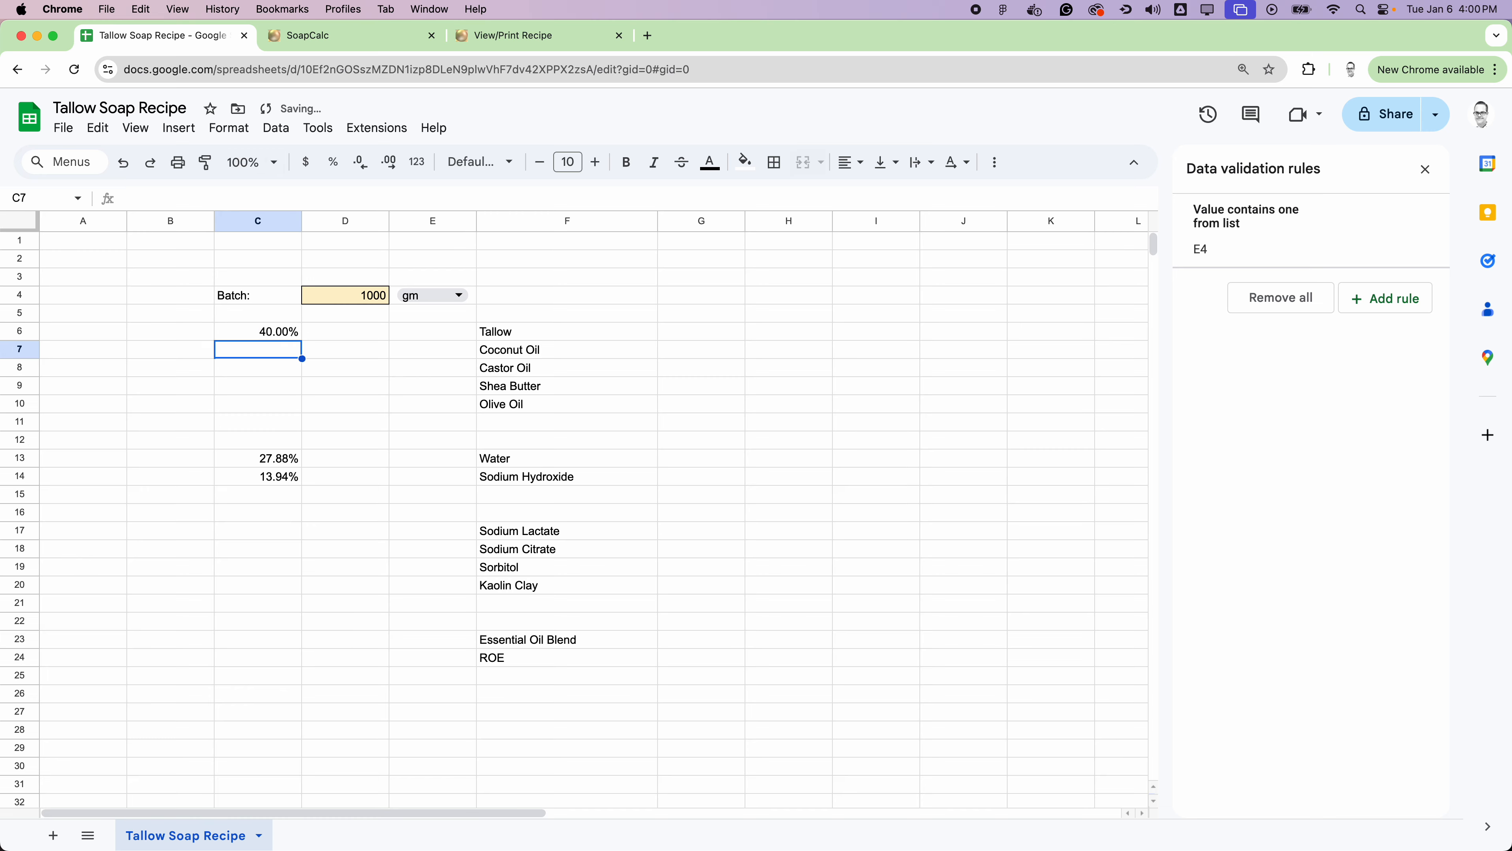
type("20")
key("Return")
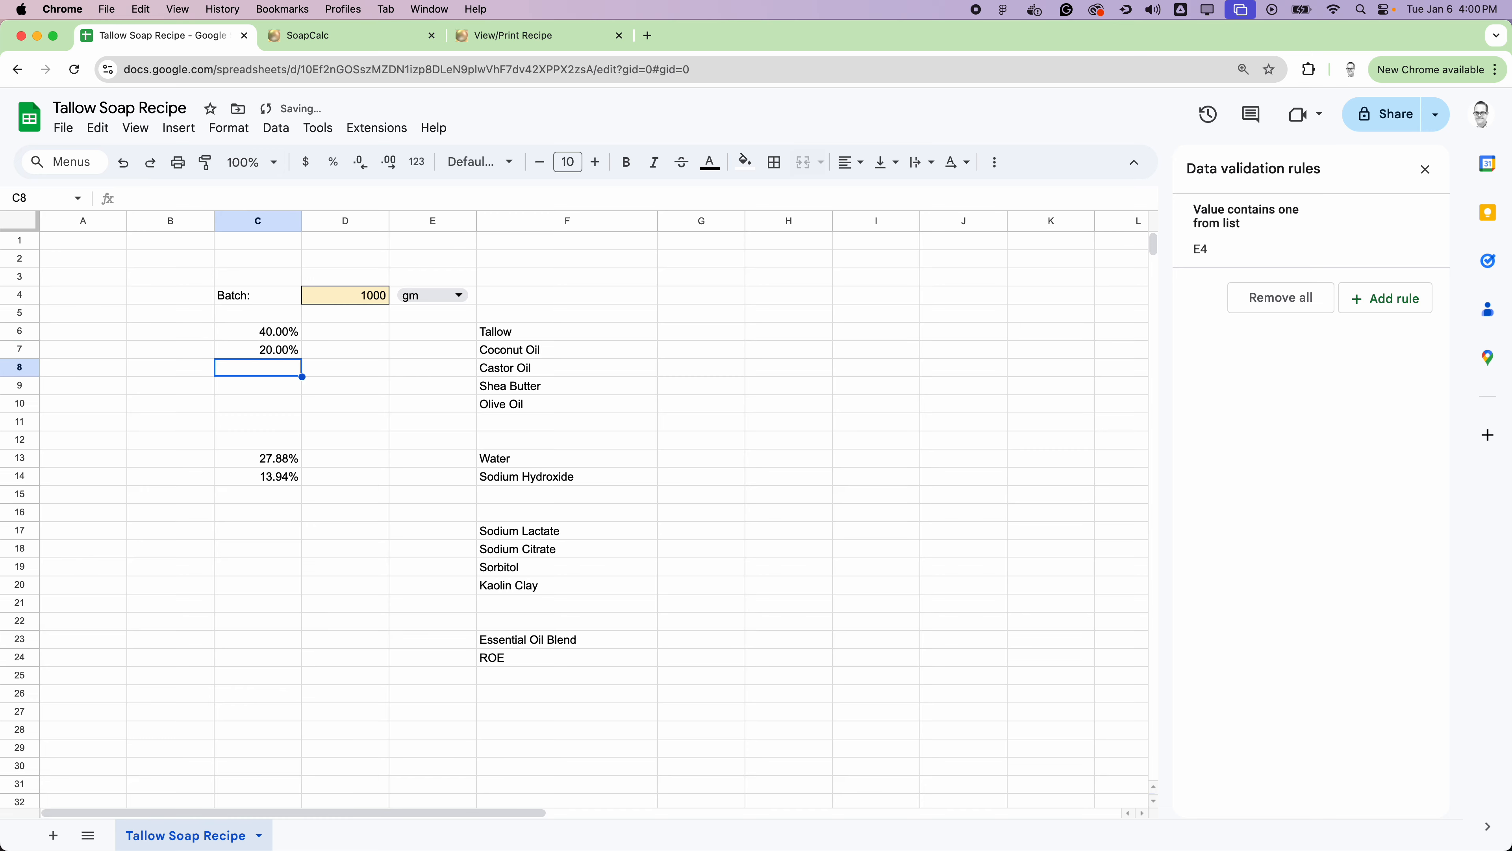
type("5")
key("Return")
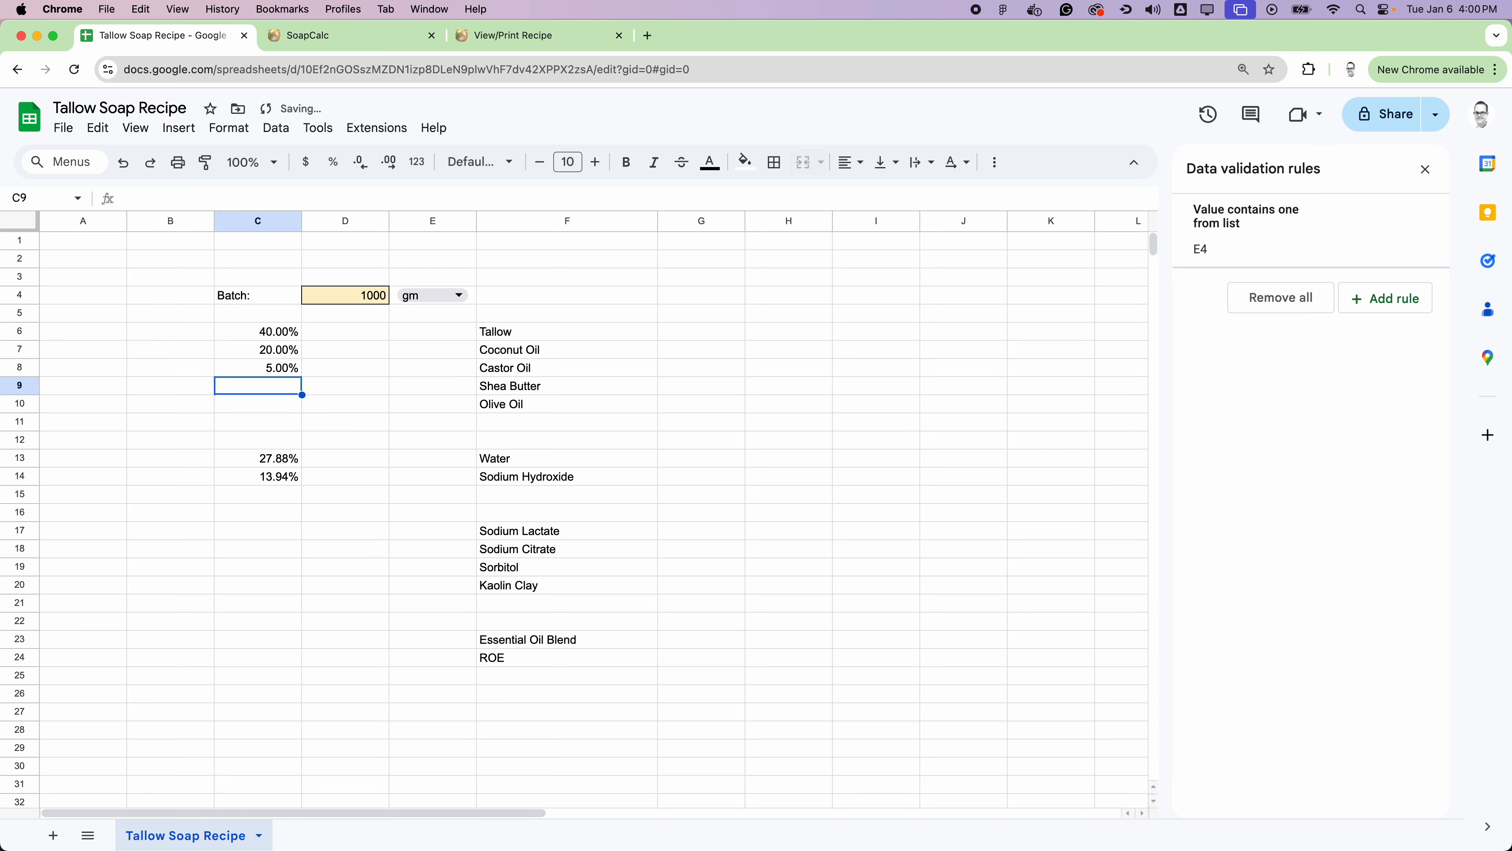
type("10")
key("Return")
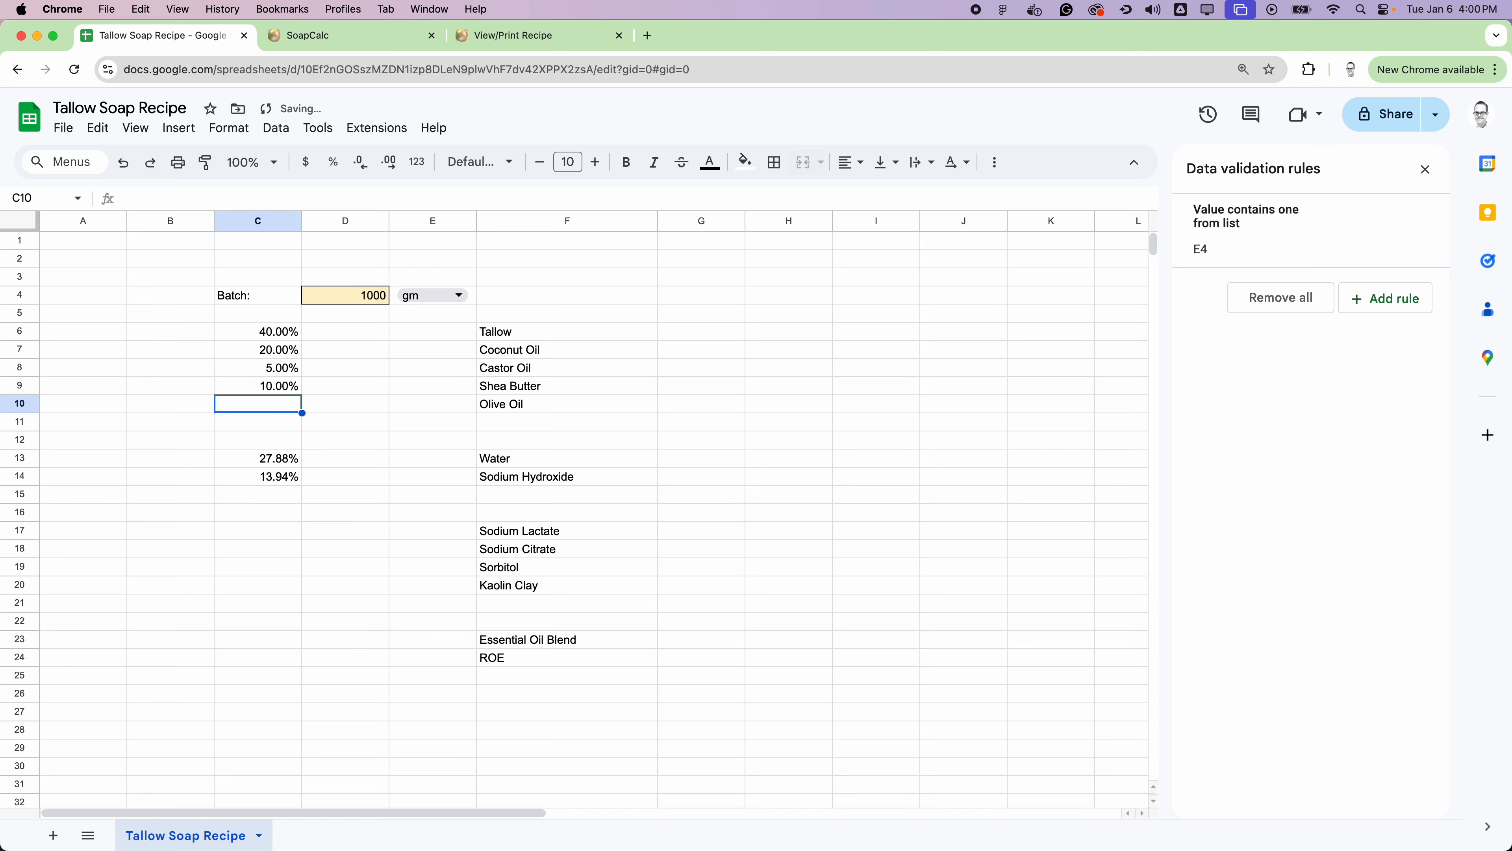
type("25")
key("Return")
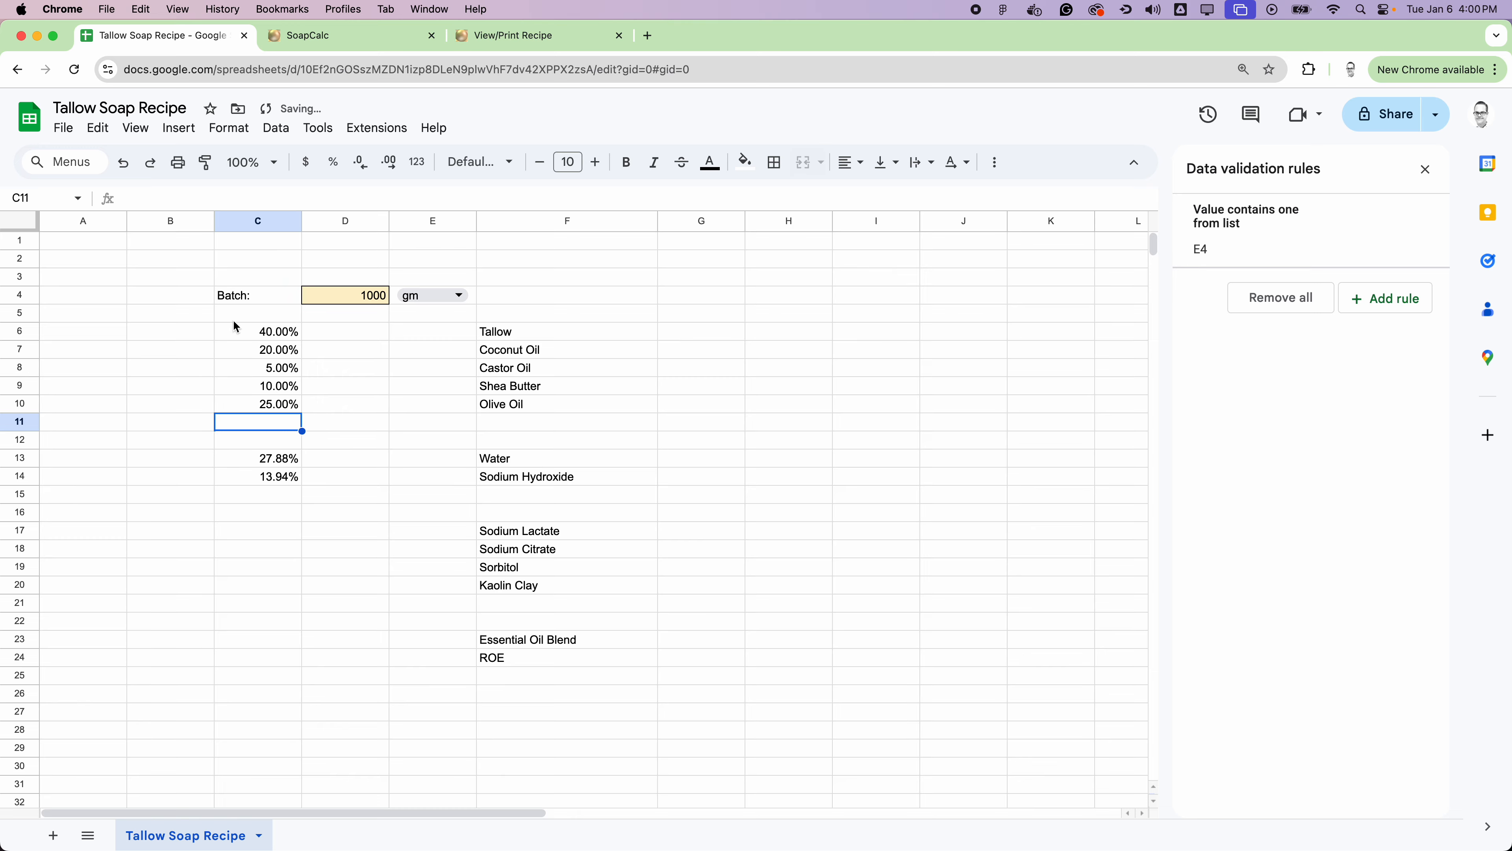
left_click(830, 446)
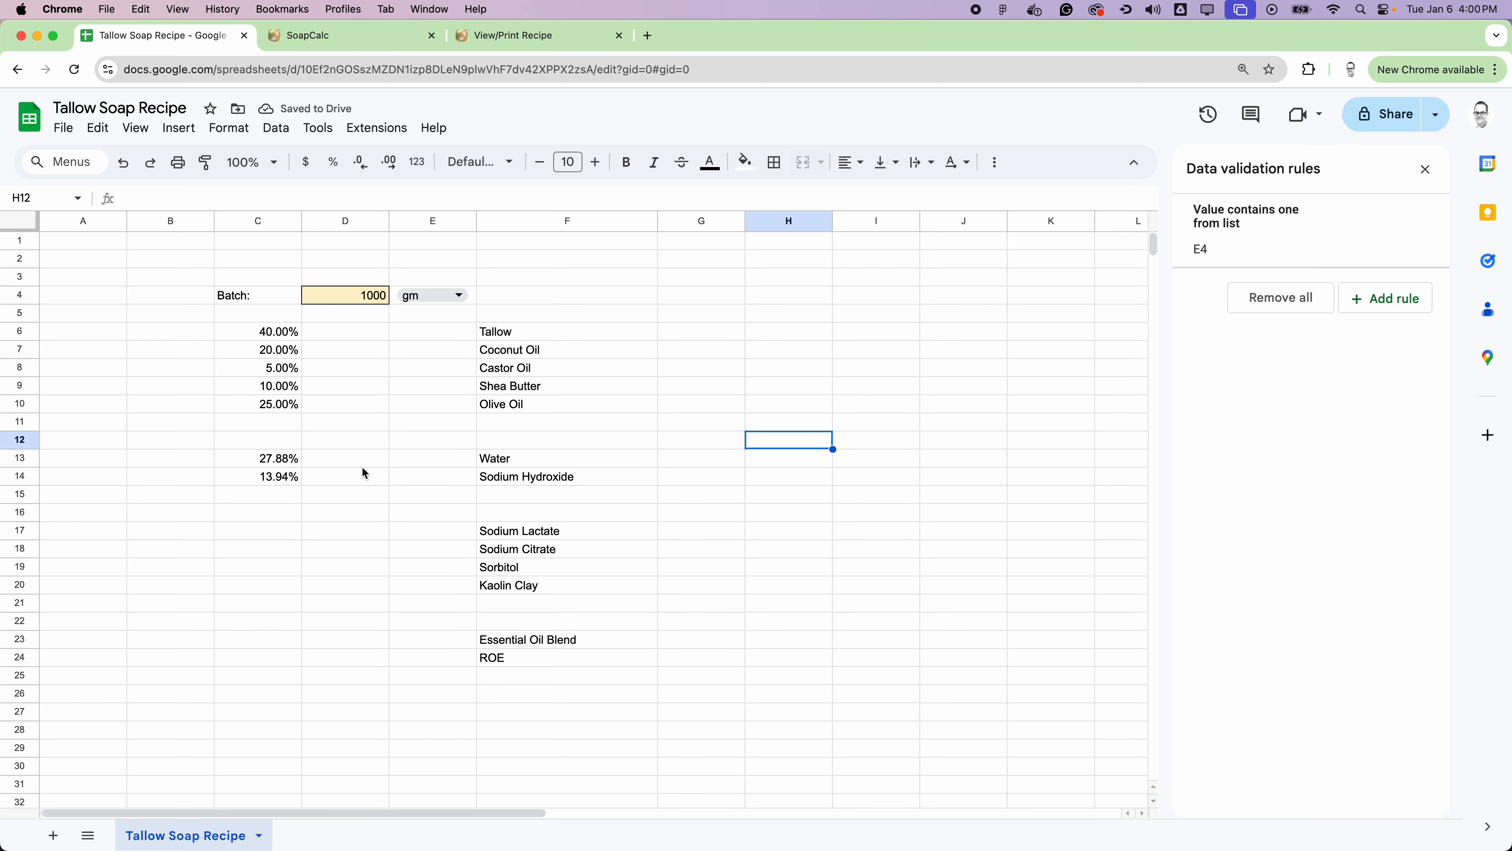
Step: Insert one row above row 11 to make room for a total below the oils
left_click_drag(251, 454, 531, 697)
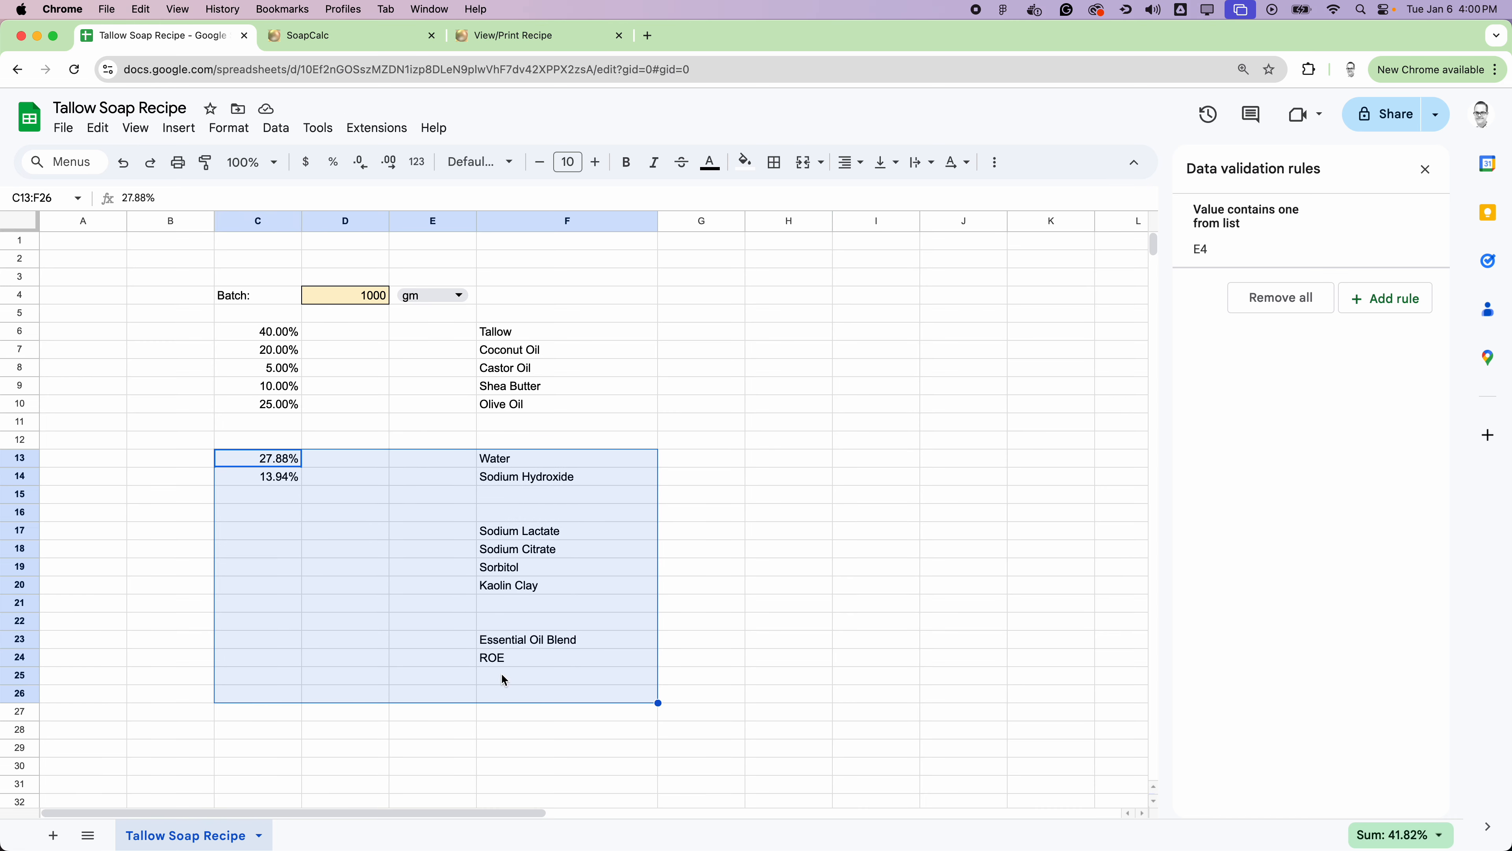
left_click(26, 421)
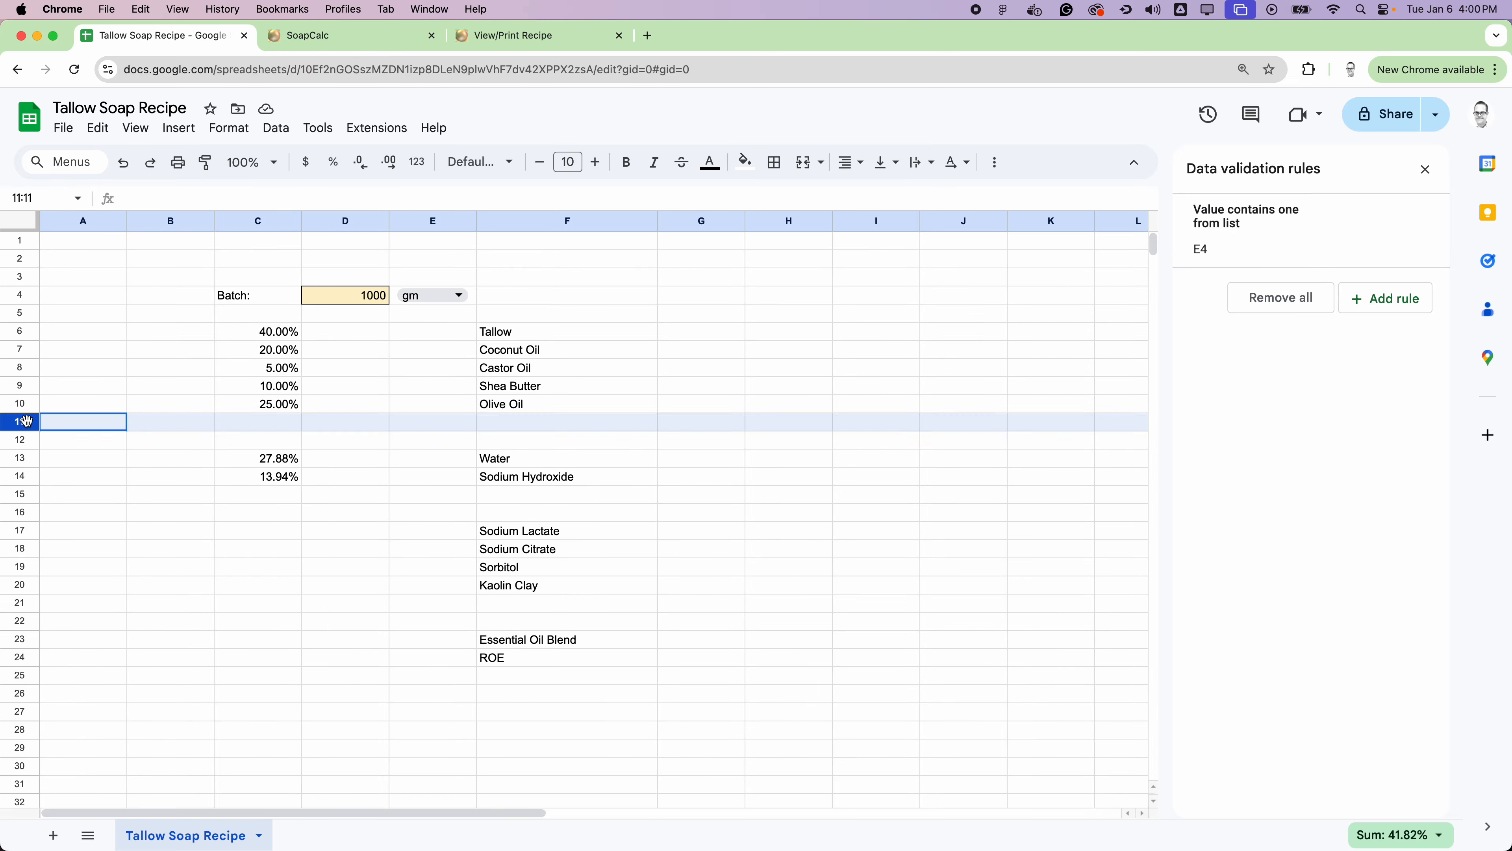
right_click(25, 427)
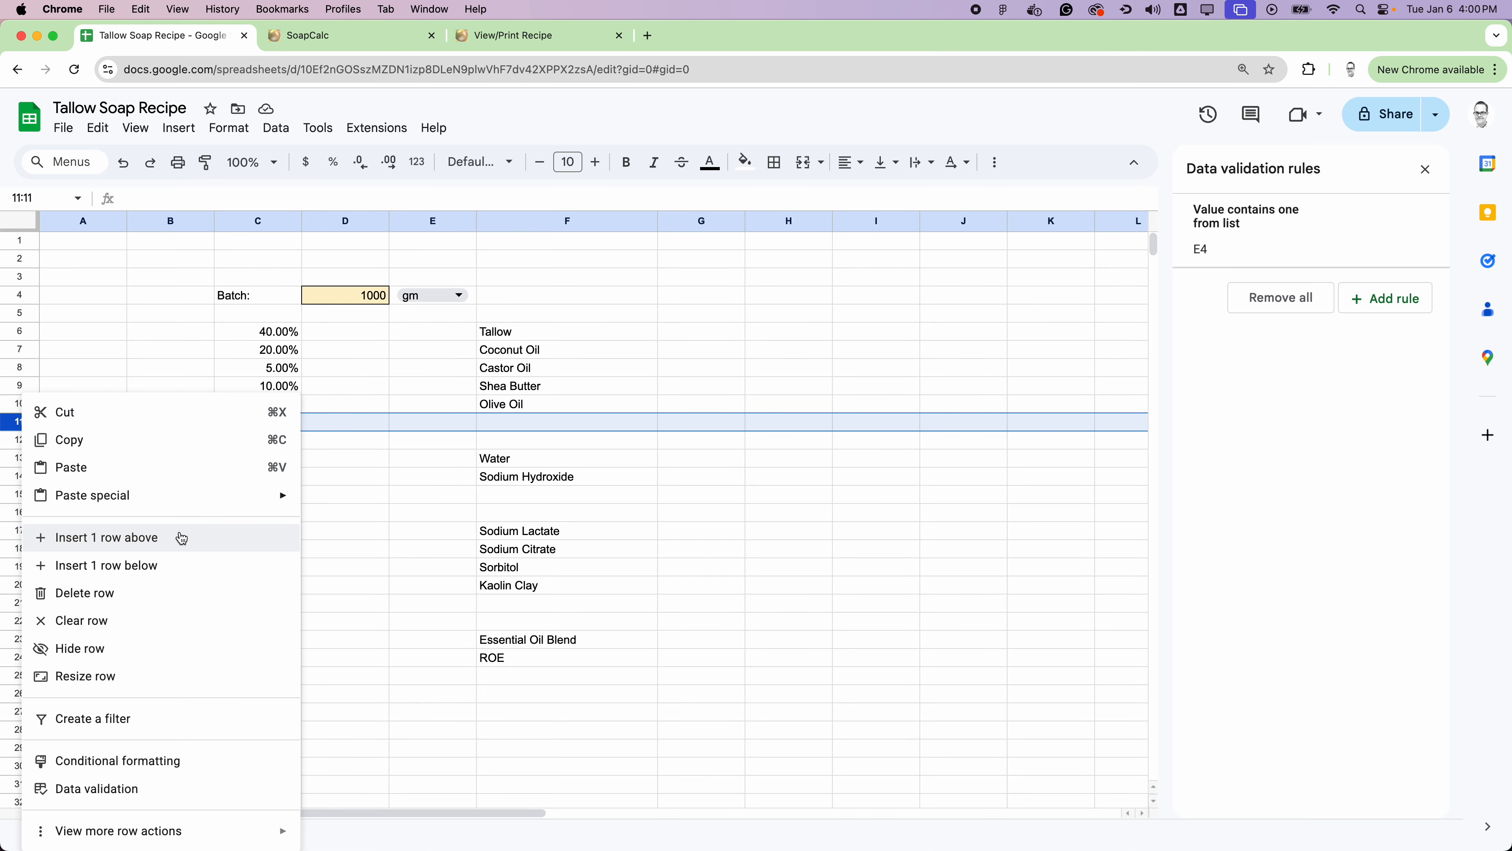
left_click(150, 536)
Step: Close the data validation rules and total the oil percentages in cell C12 with a SUM of C6:C10
left_click(286, 446)
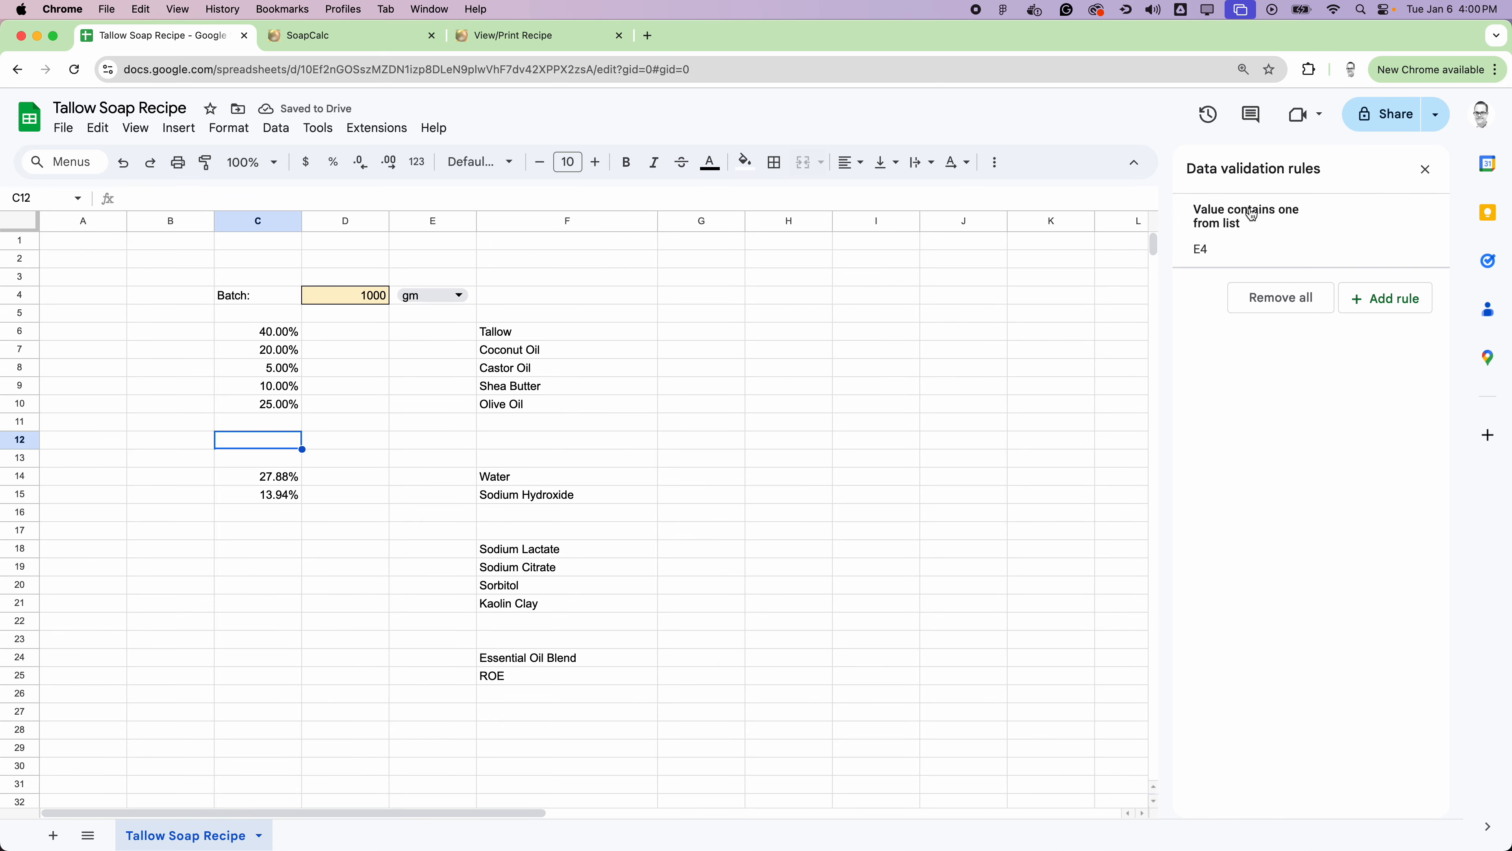
left_click(1425, 170)
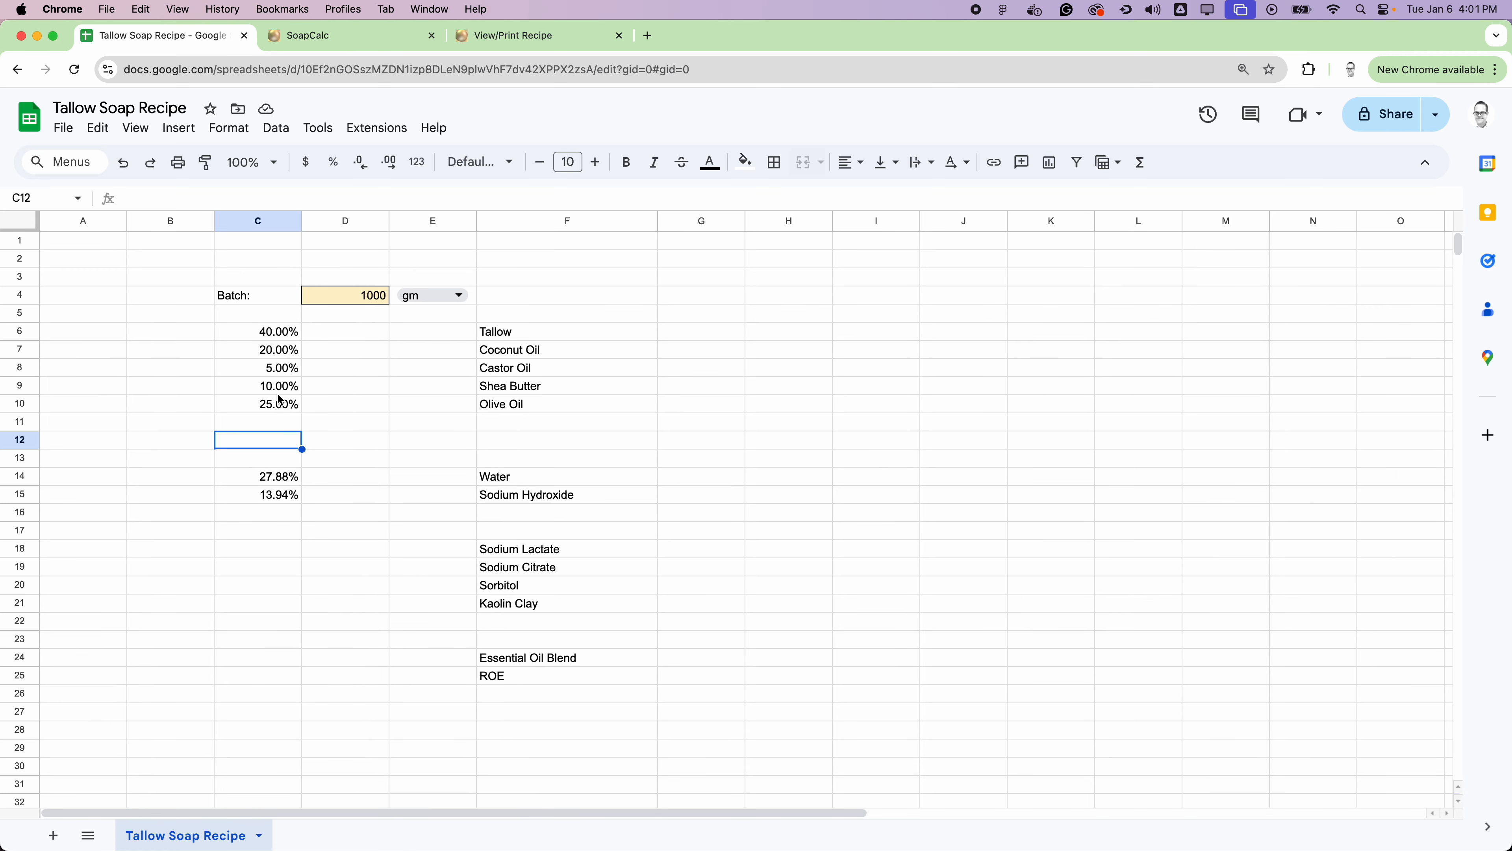
left_click(1141, 163)
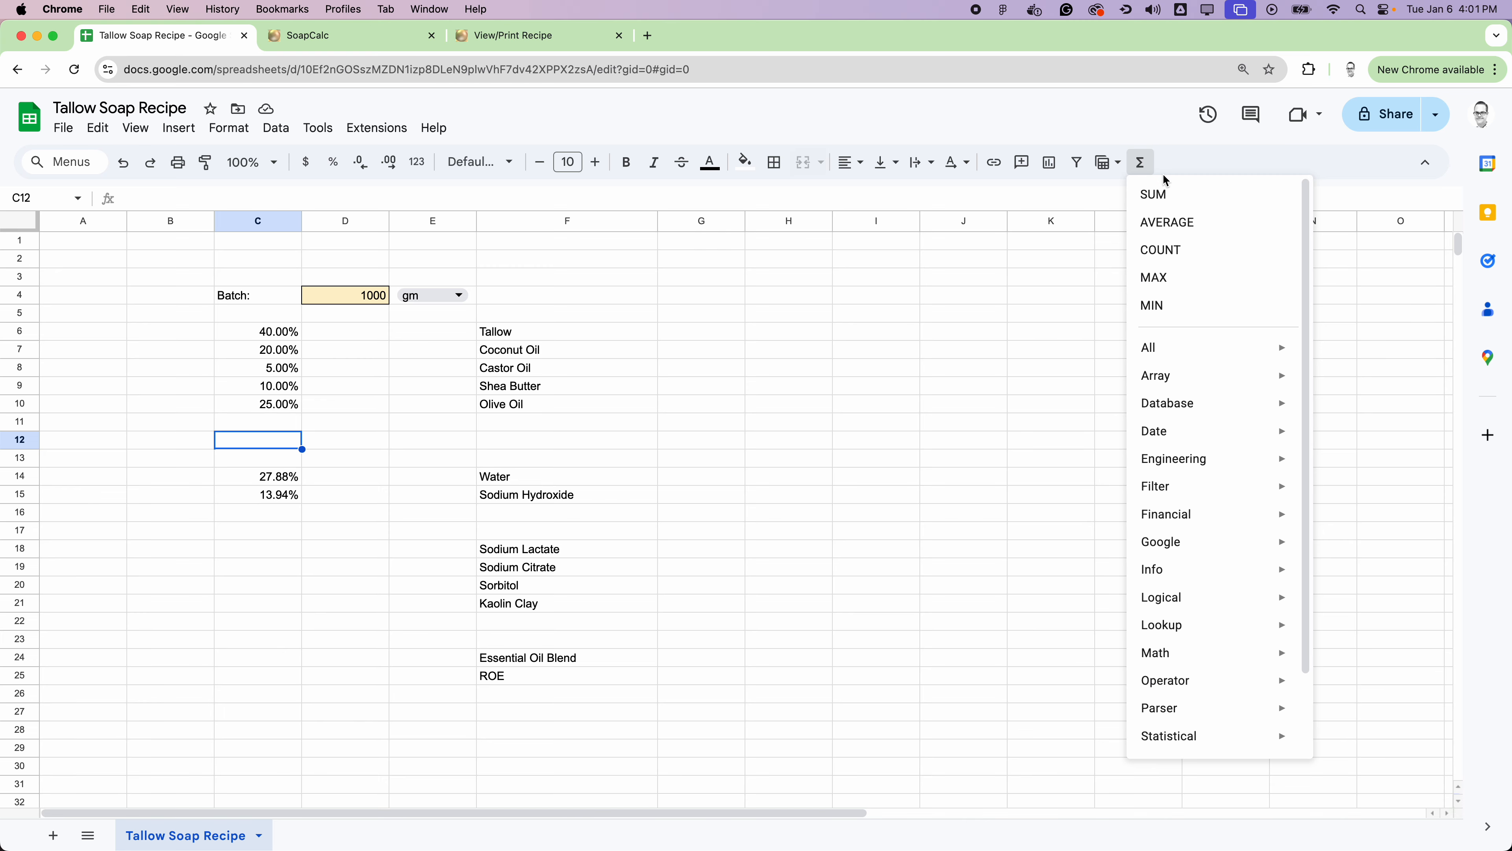
left_click(1161, 203)
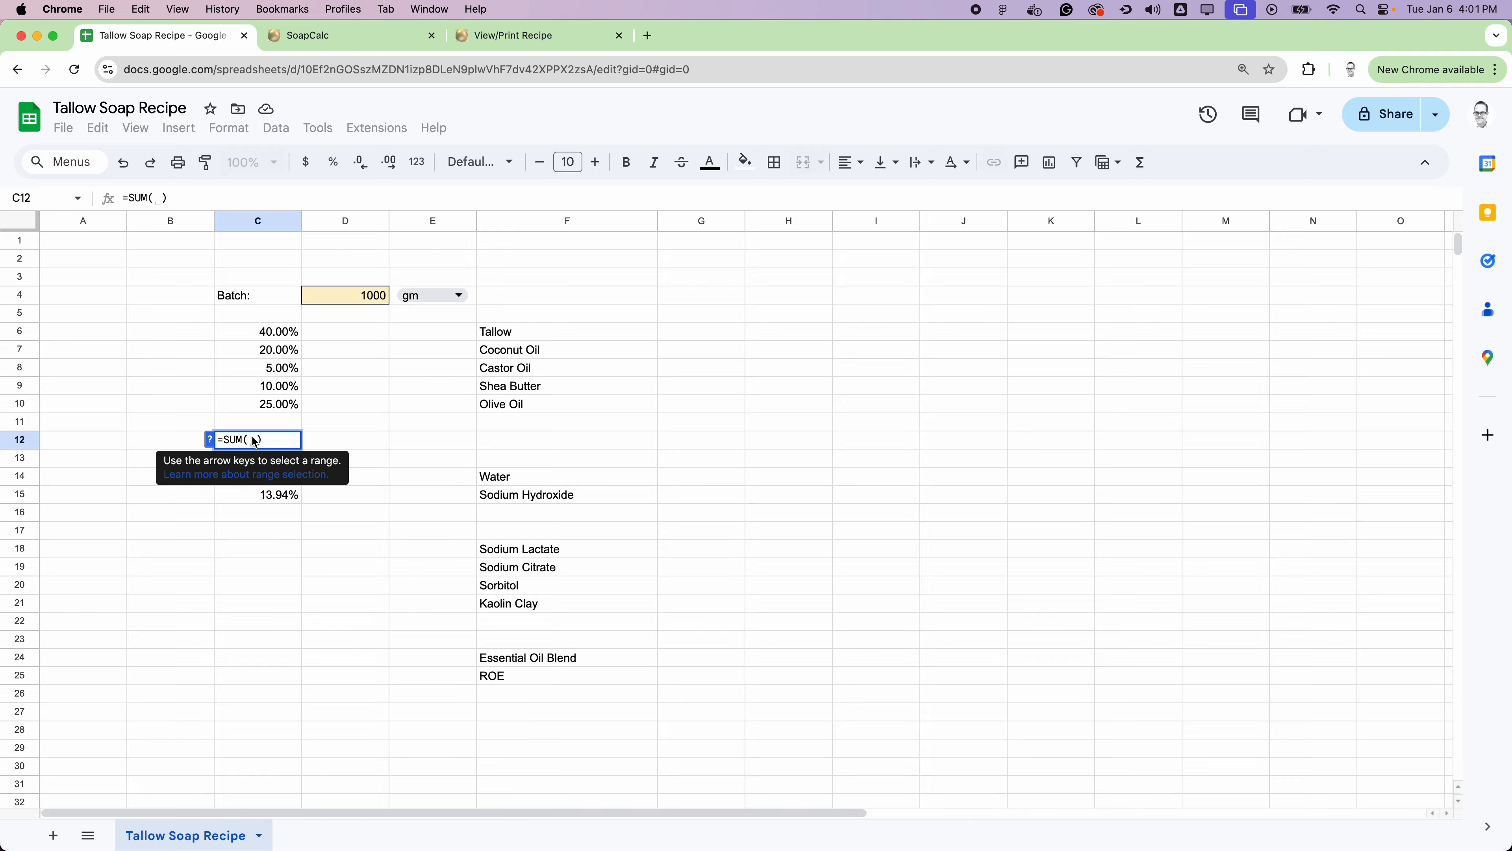
left_click(288, 332)
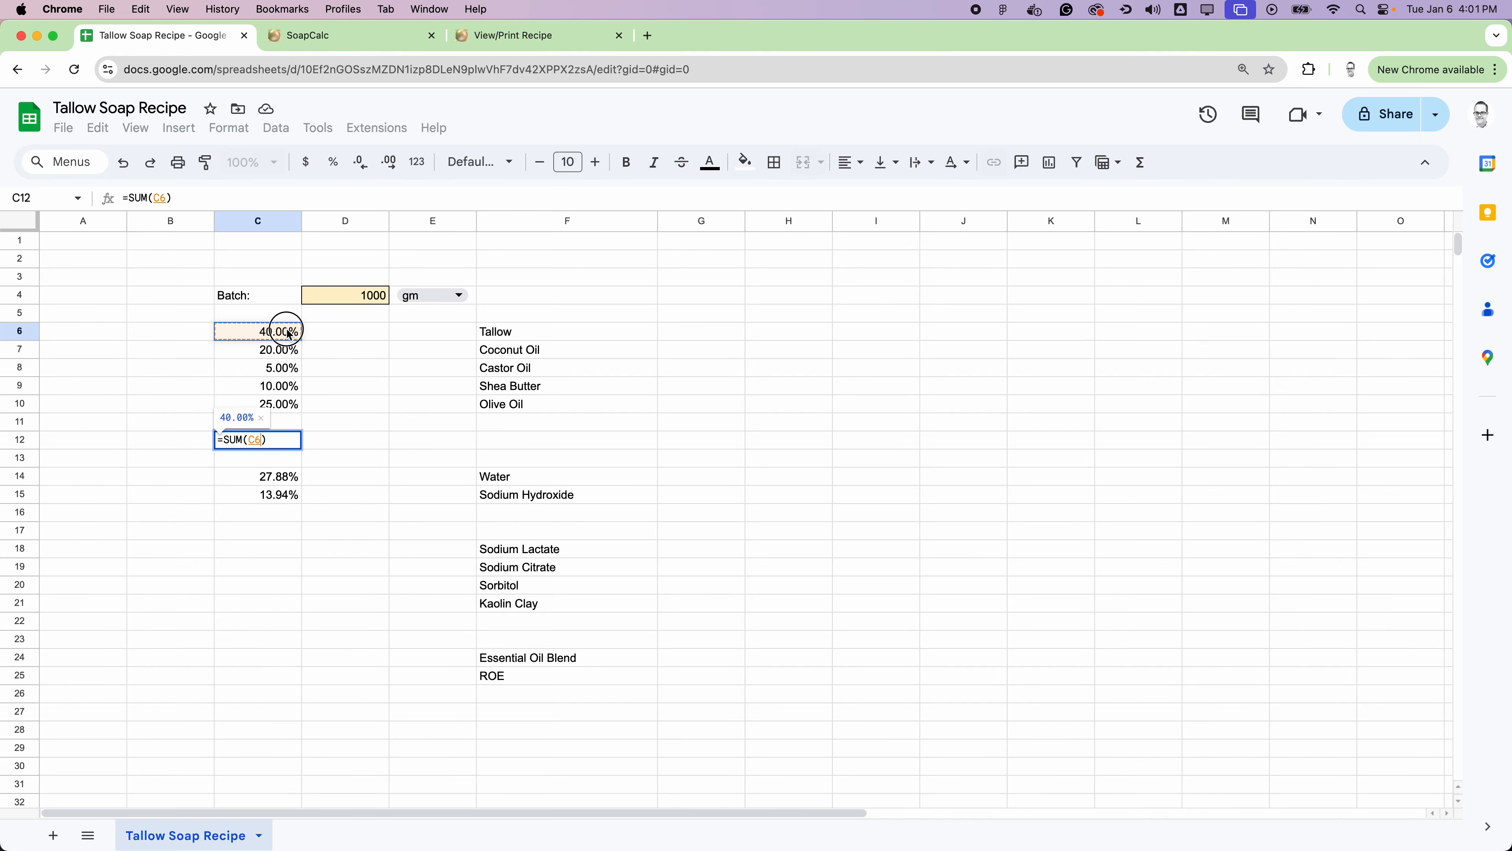
left_click_drag(289, 333, 286, 407)
key("Return")
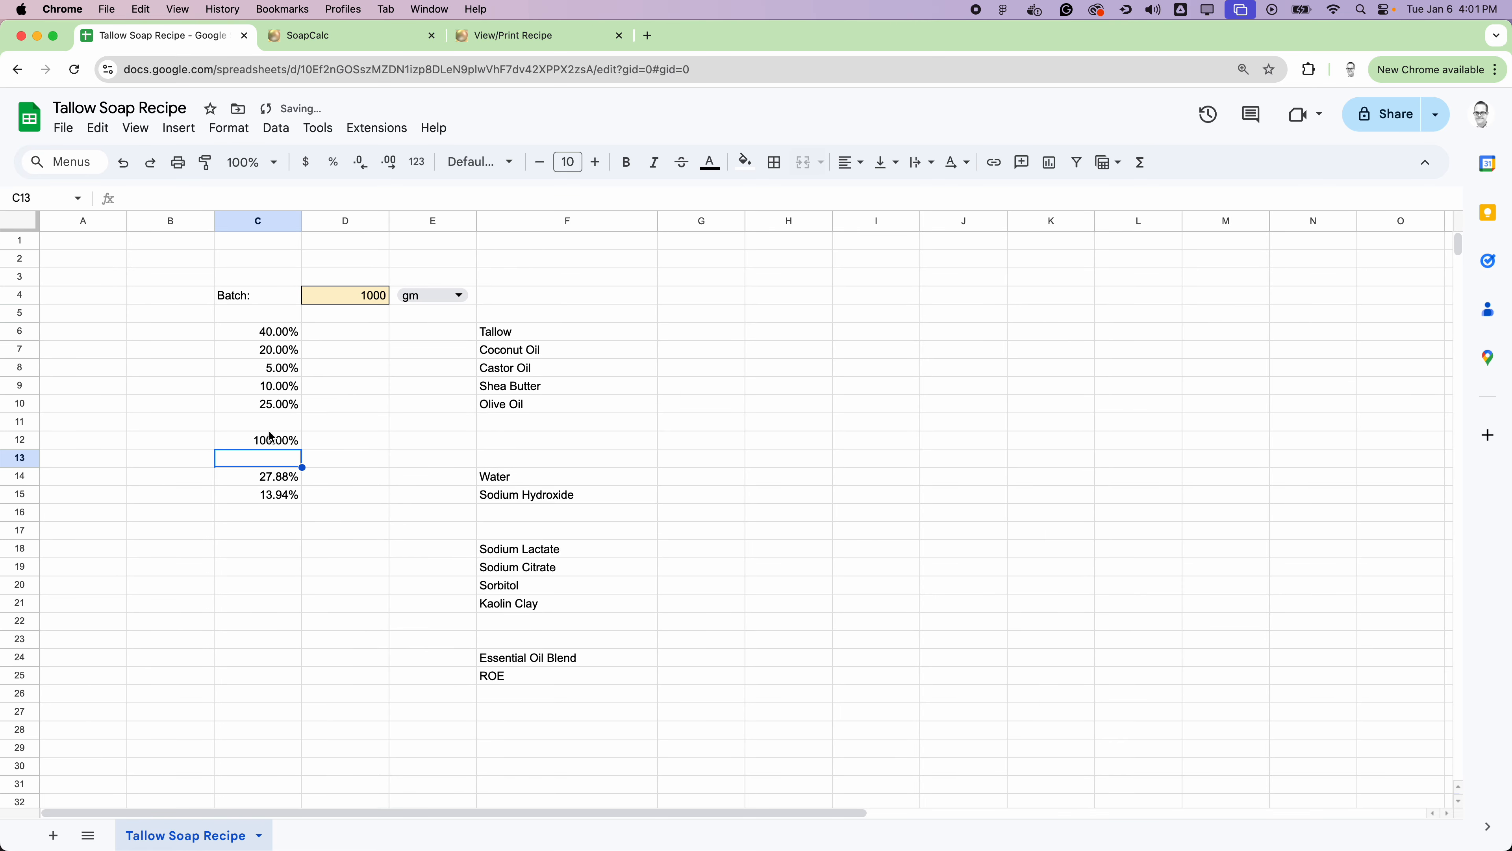
Step: Review the oil percentage cells and the range used by the SUM formula in C12
left_click_drag(272, 331, 278, 405)
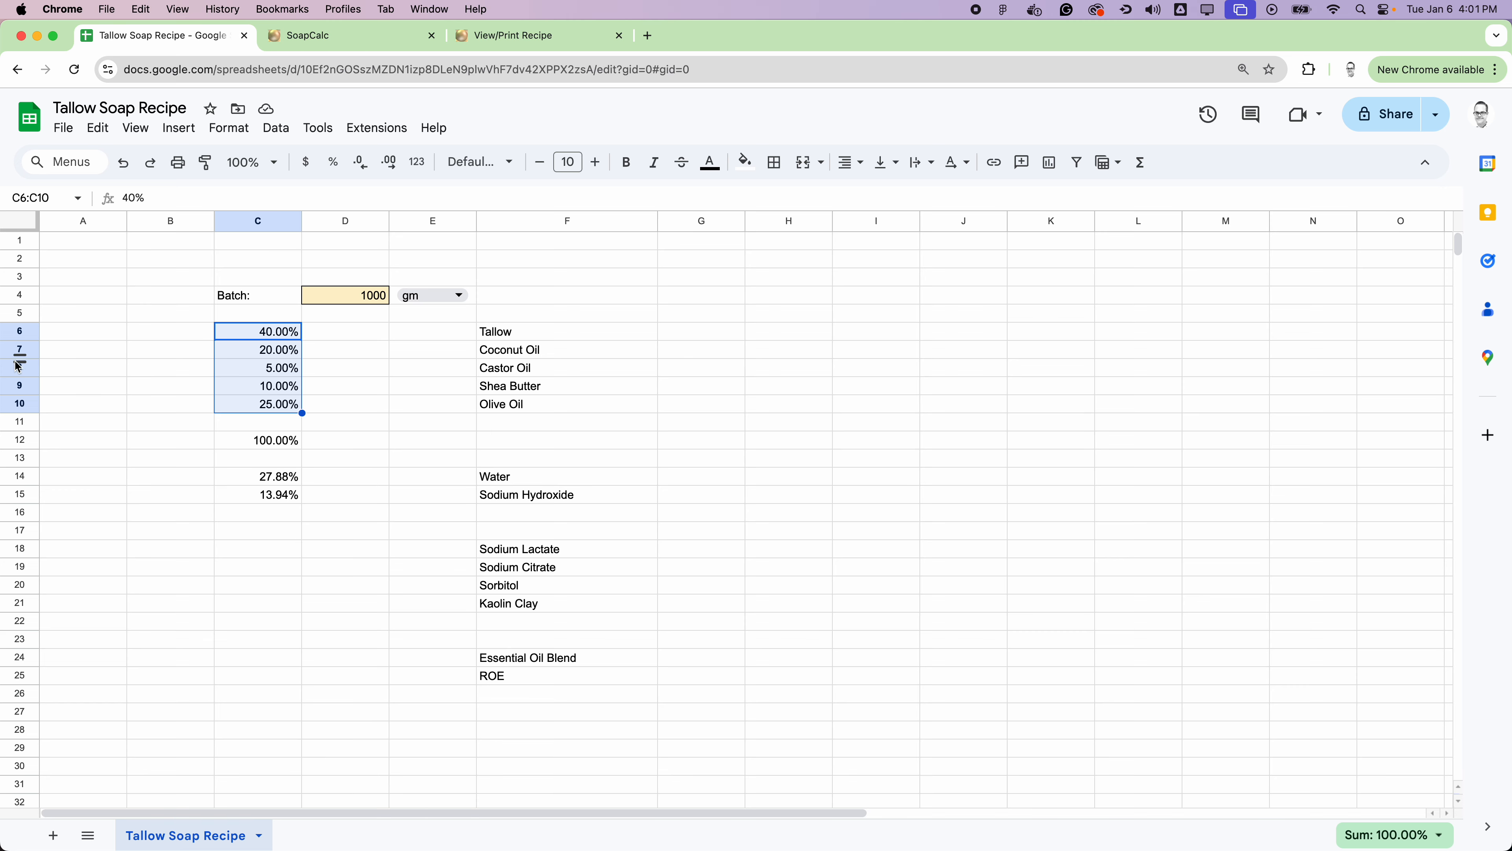
left_click(292, 441)
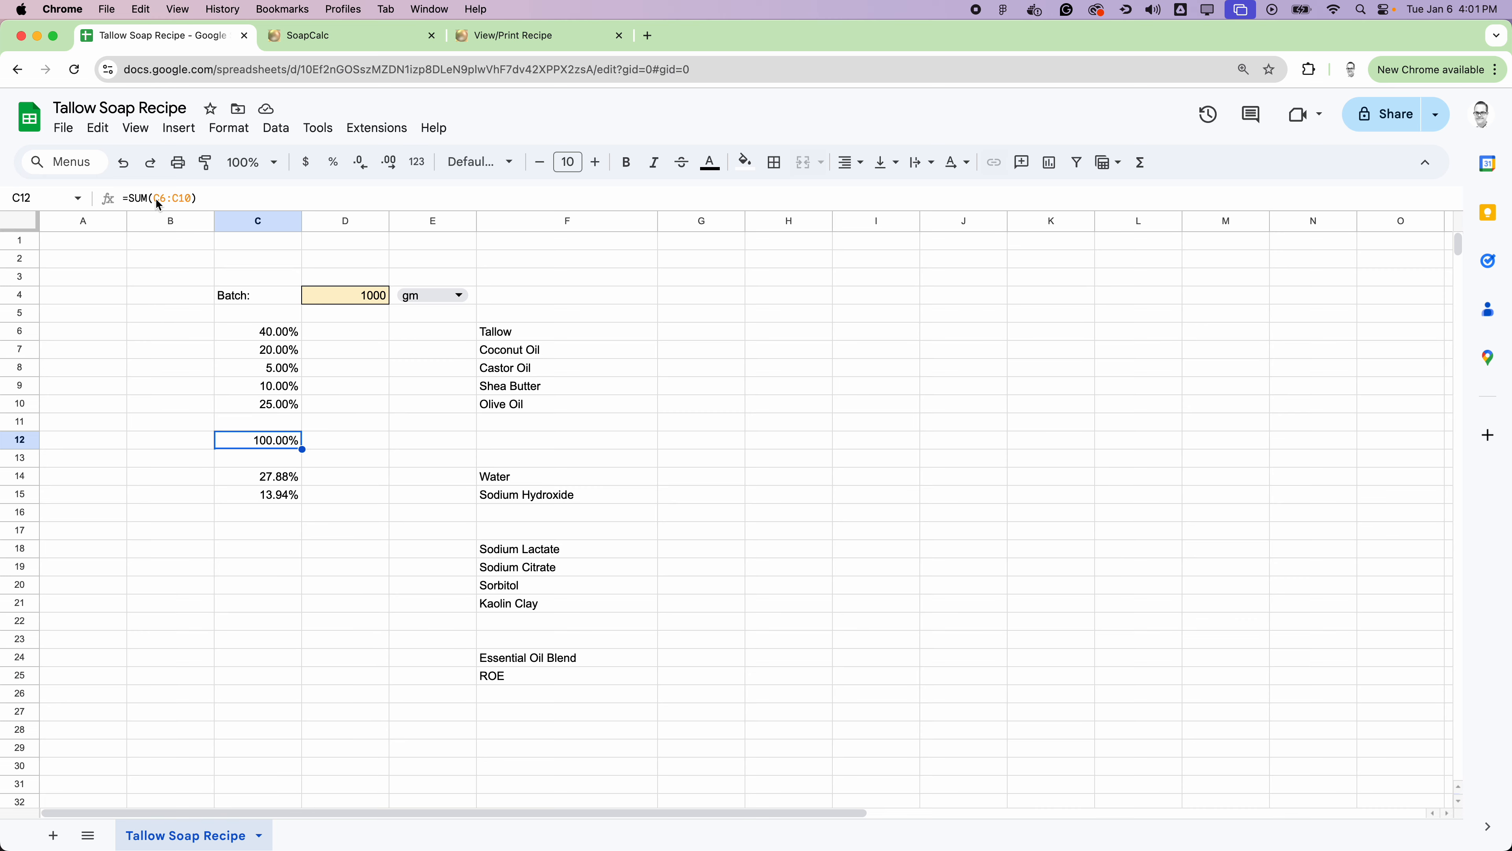
left_click_drag(192, 199, 157, 202)
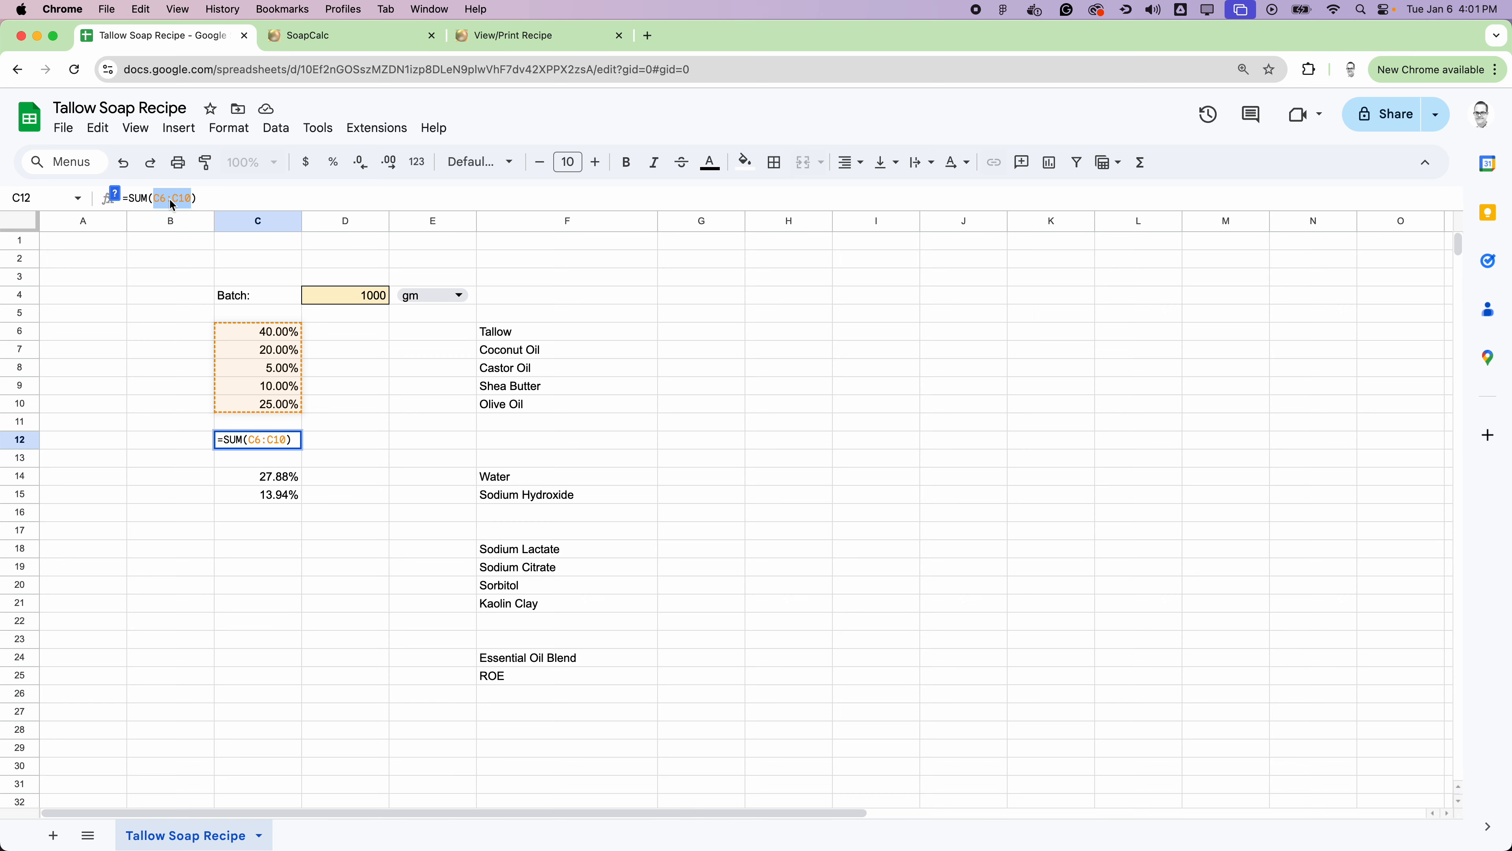
left_click(317, 470)
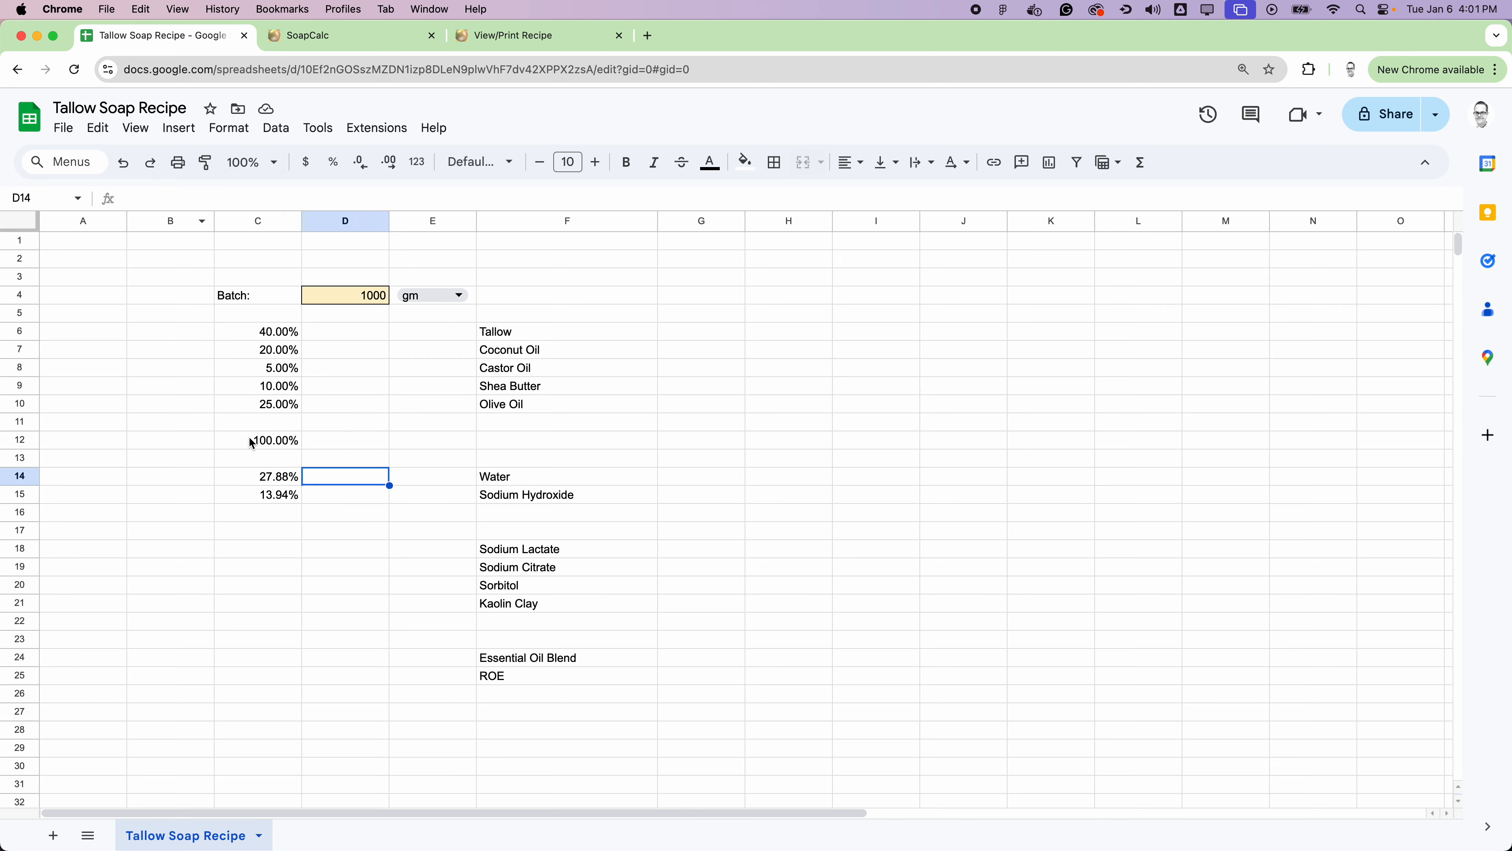
left_click(260, 442)
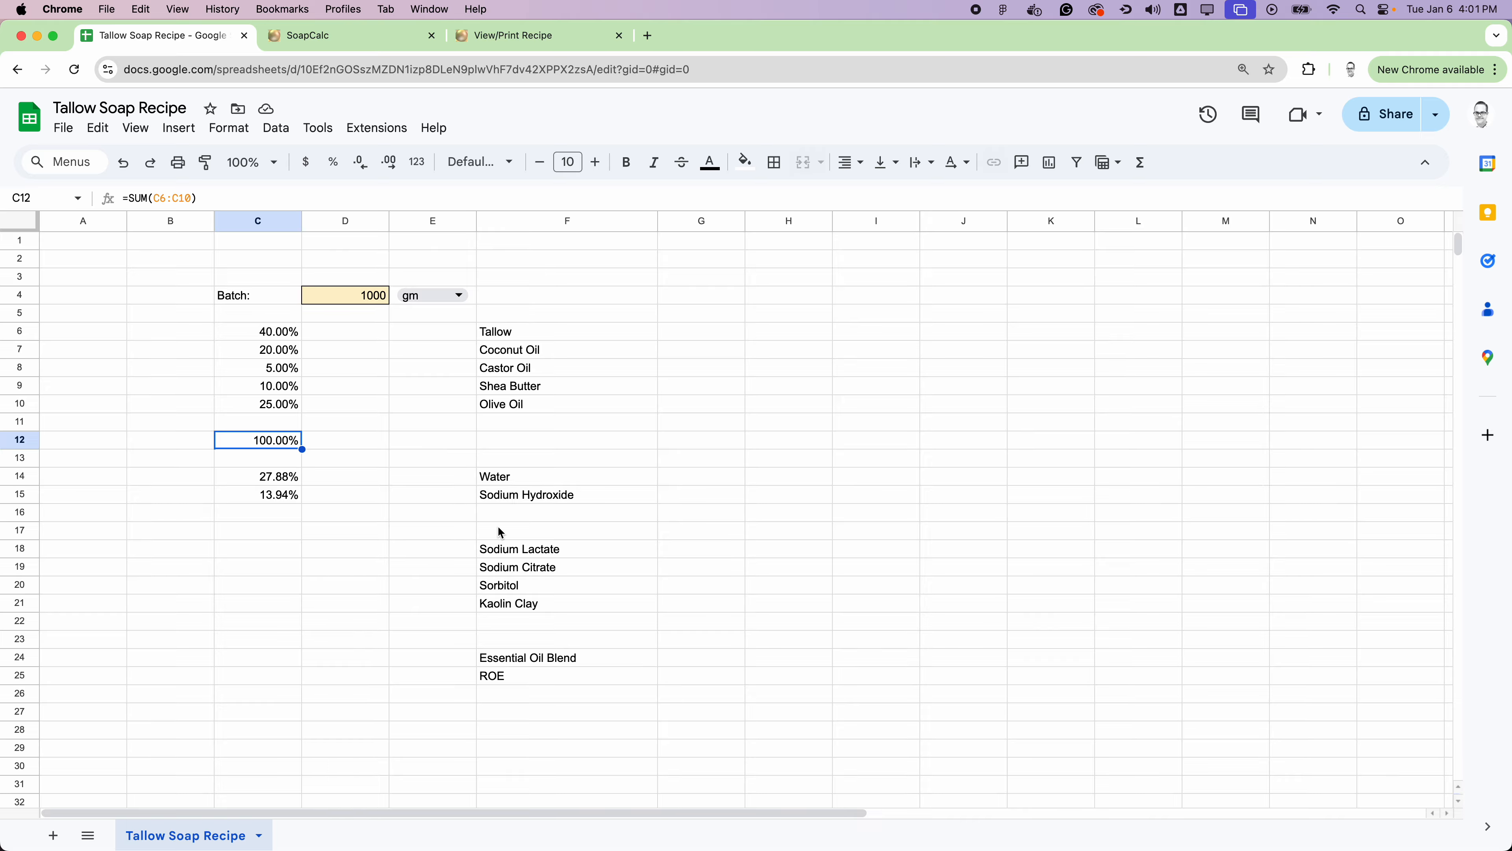
Step: Insert one row above row 17 and one above row 24 to leave space for totals below those ingredient groups
left_click(24, 530)
right_click(27, 533)
left_click(166, 532)
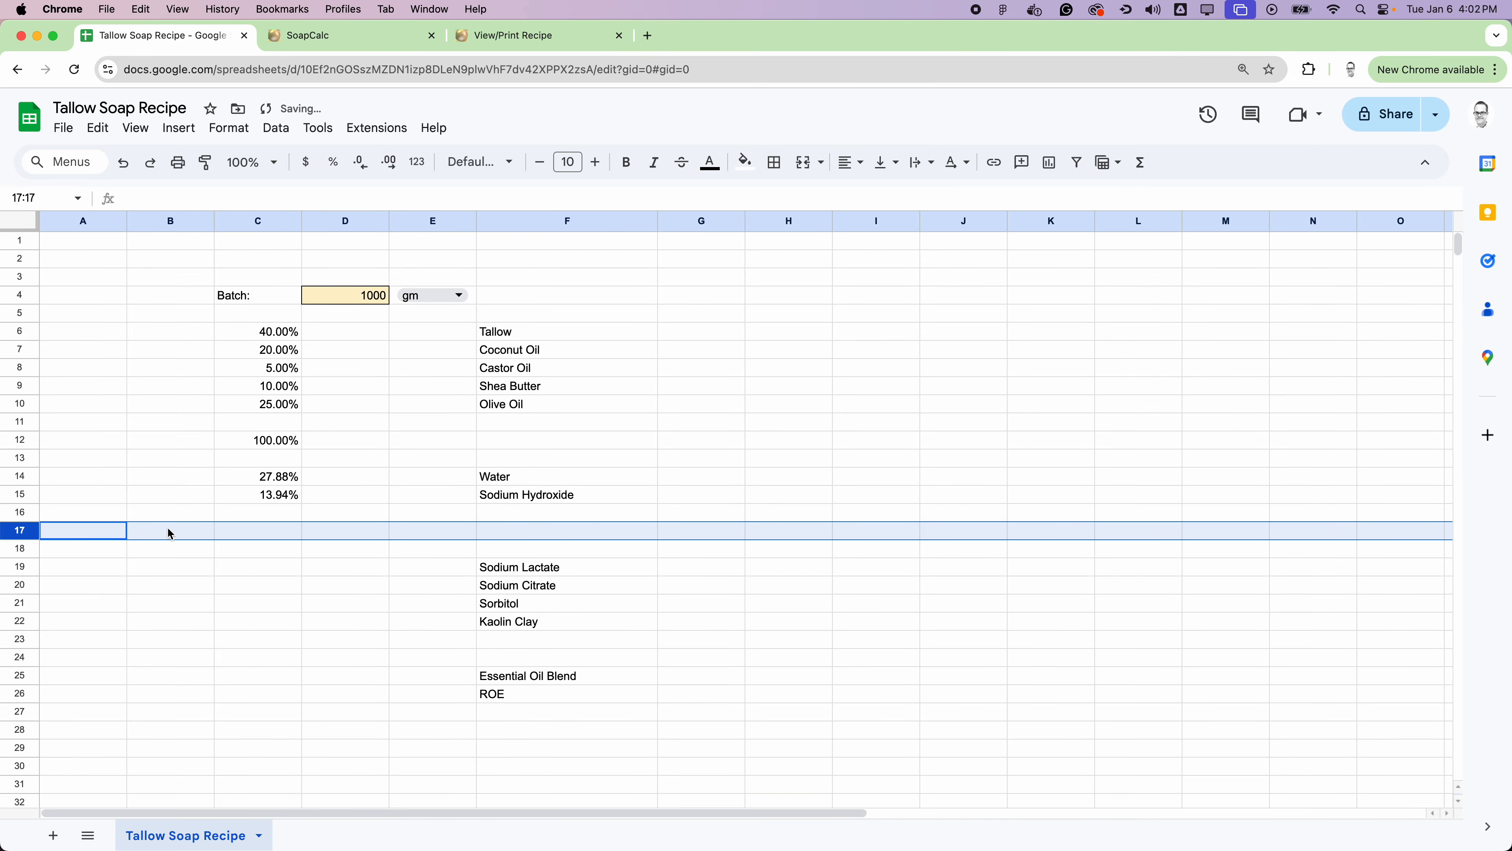
scroll(236, 513, "down", 3)
left_click(27, 487)
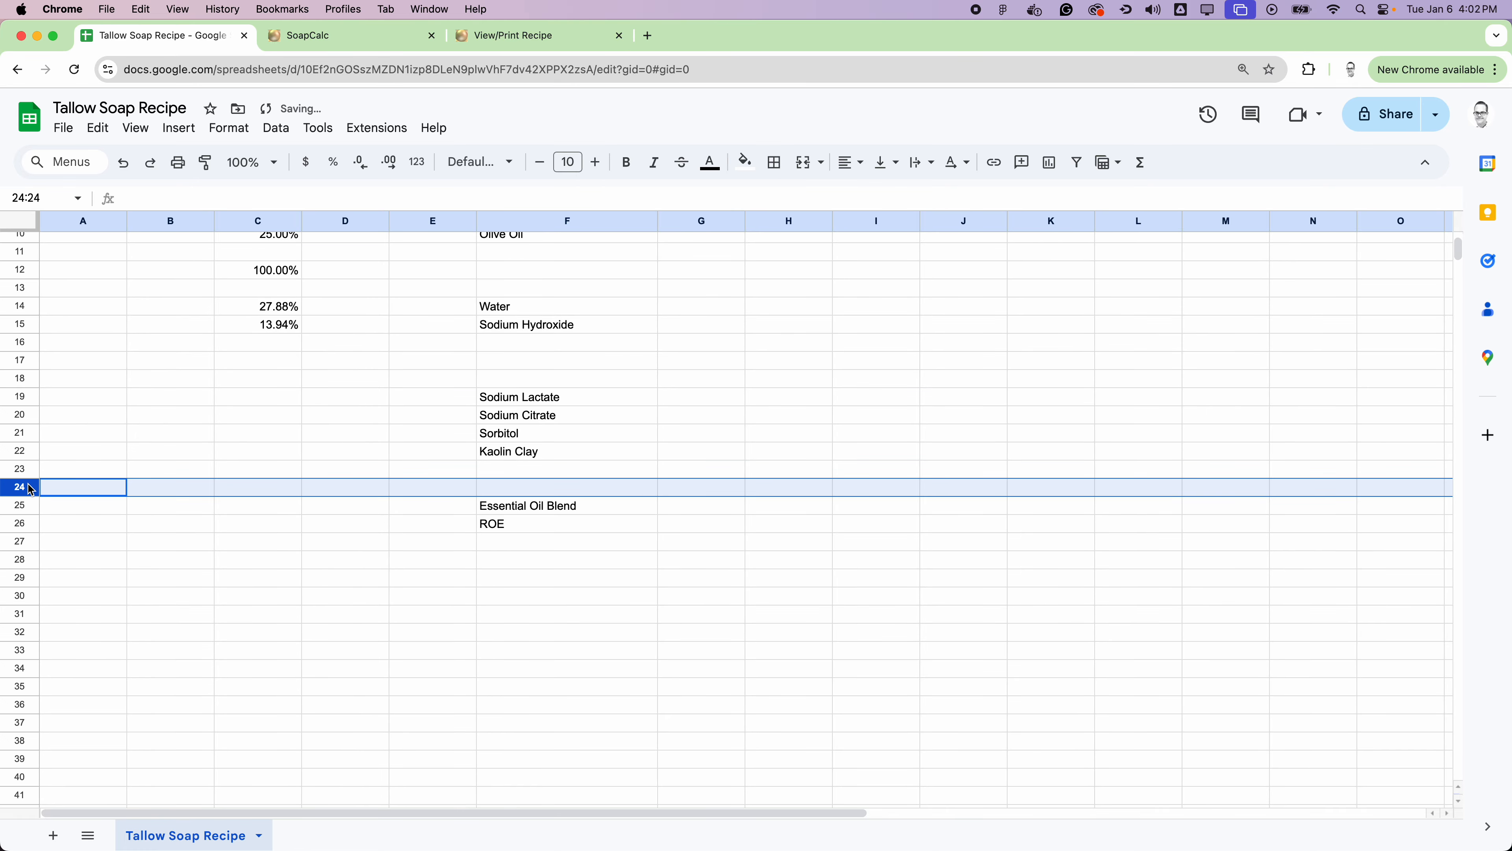
right_click(30, 488)
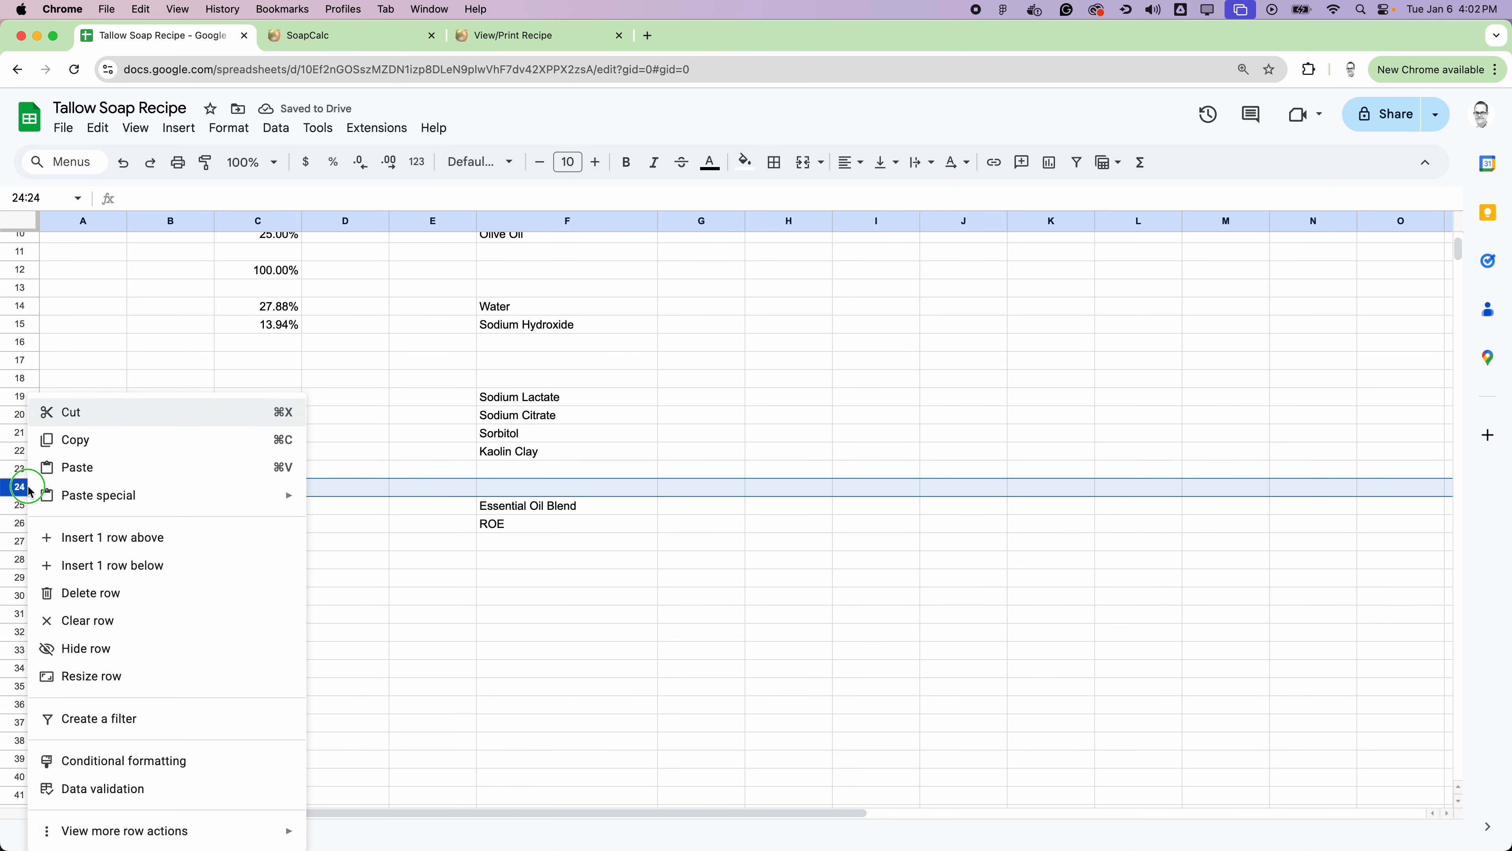
left_click(114, 536)
scroll(433, 472, "up", 1)
scroll(433, 472, "up", 2)
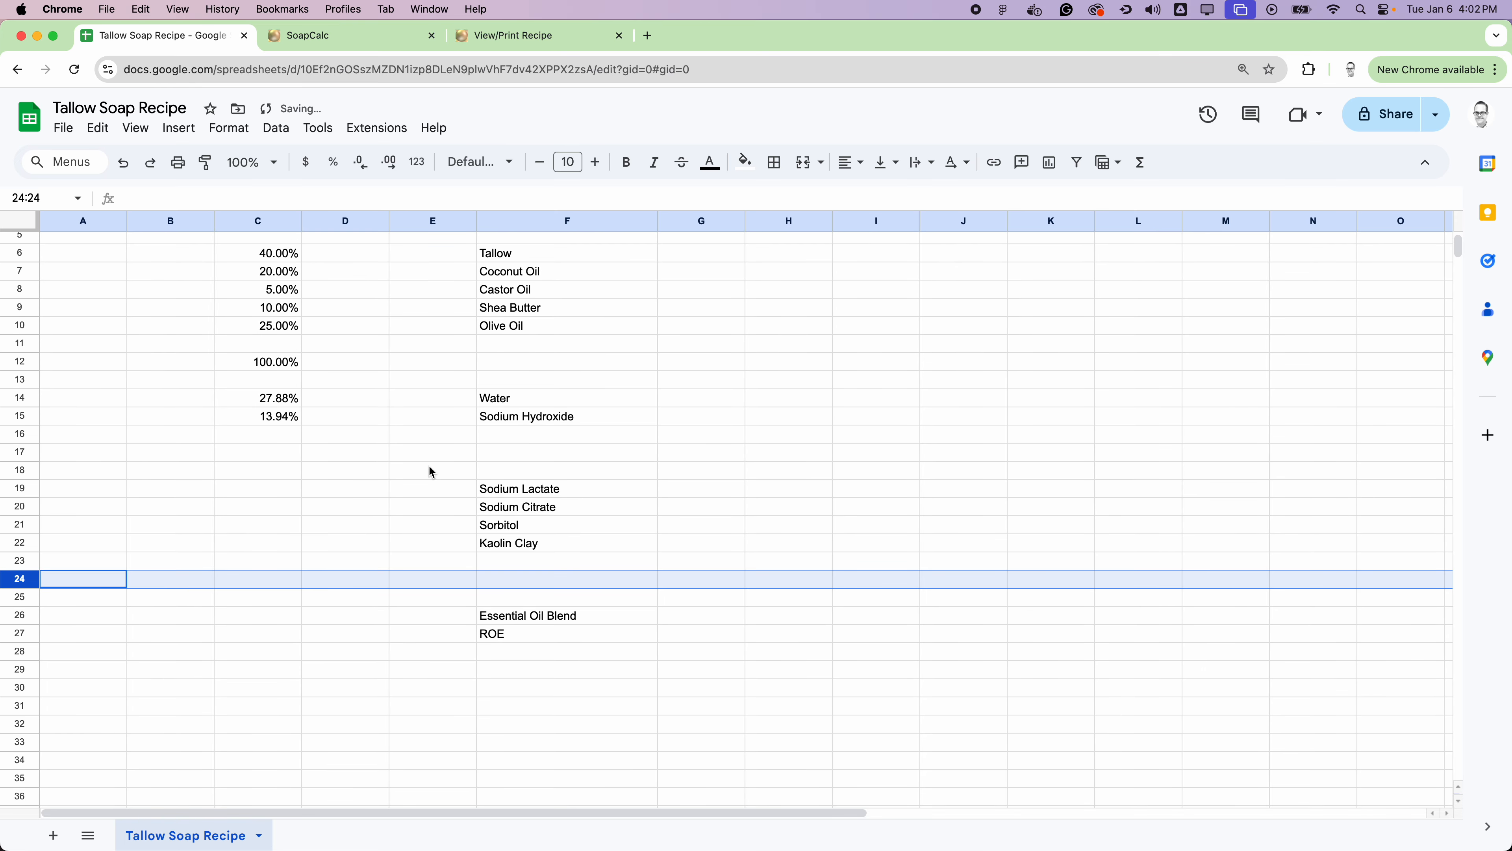
Step: Total the water and sodium hydroxide percentages in cell C17 with a SUM of C14:C15
left_click(274, 450)
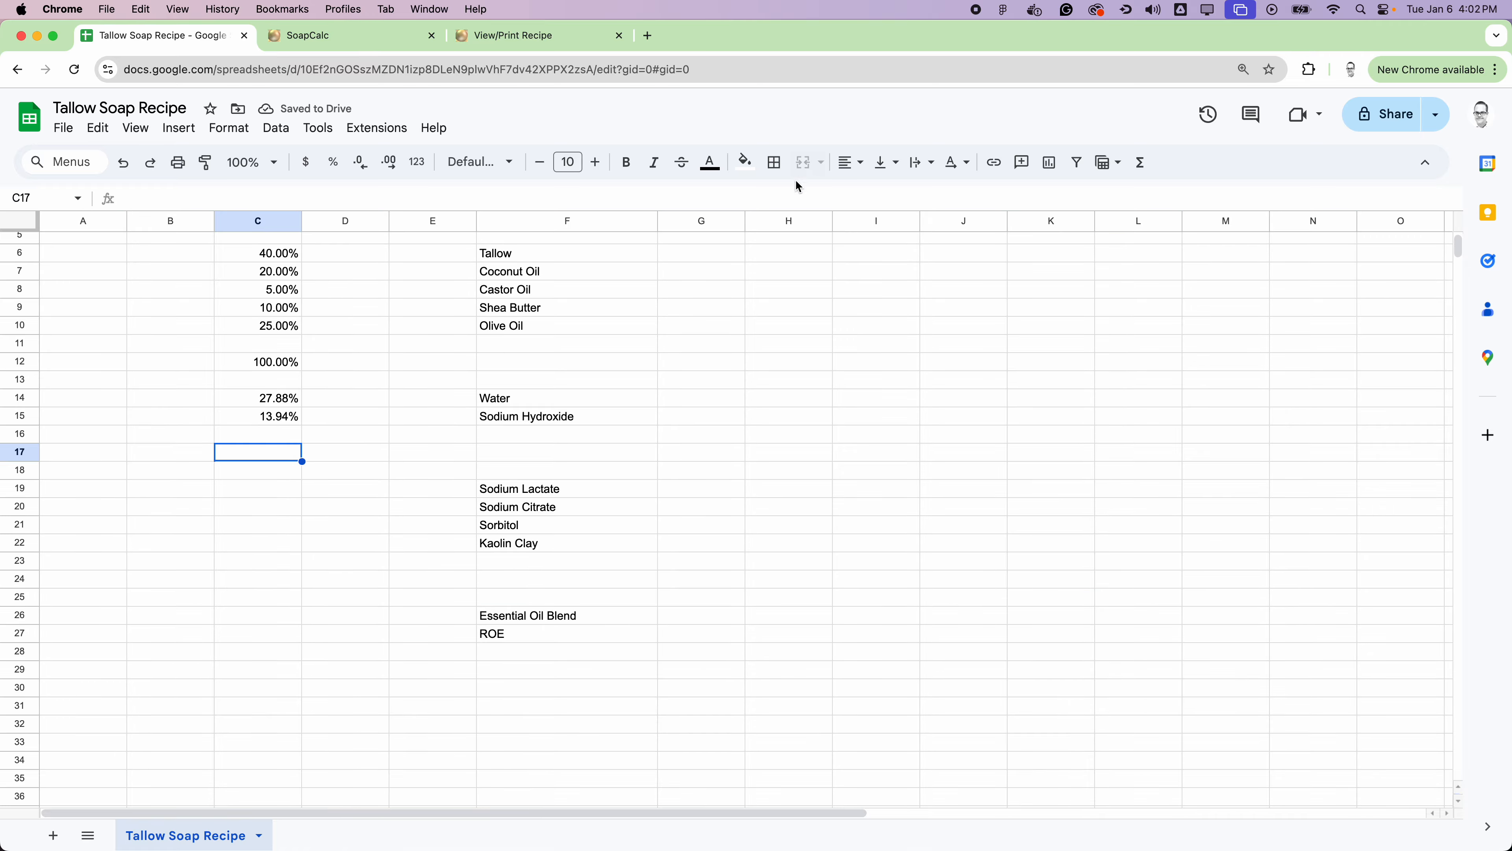
left_click(1140, 162)
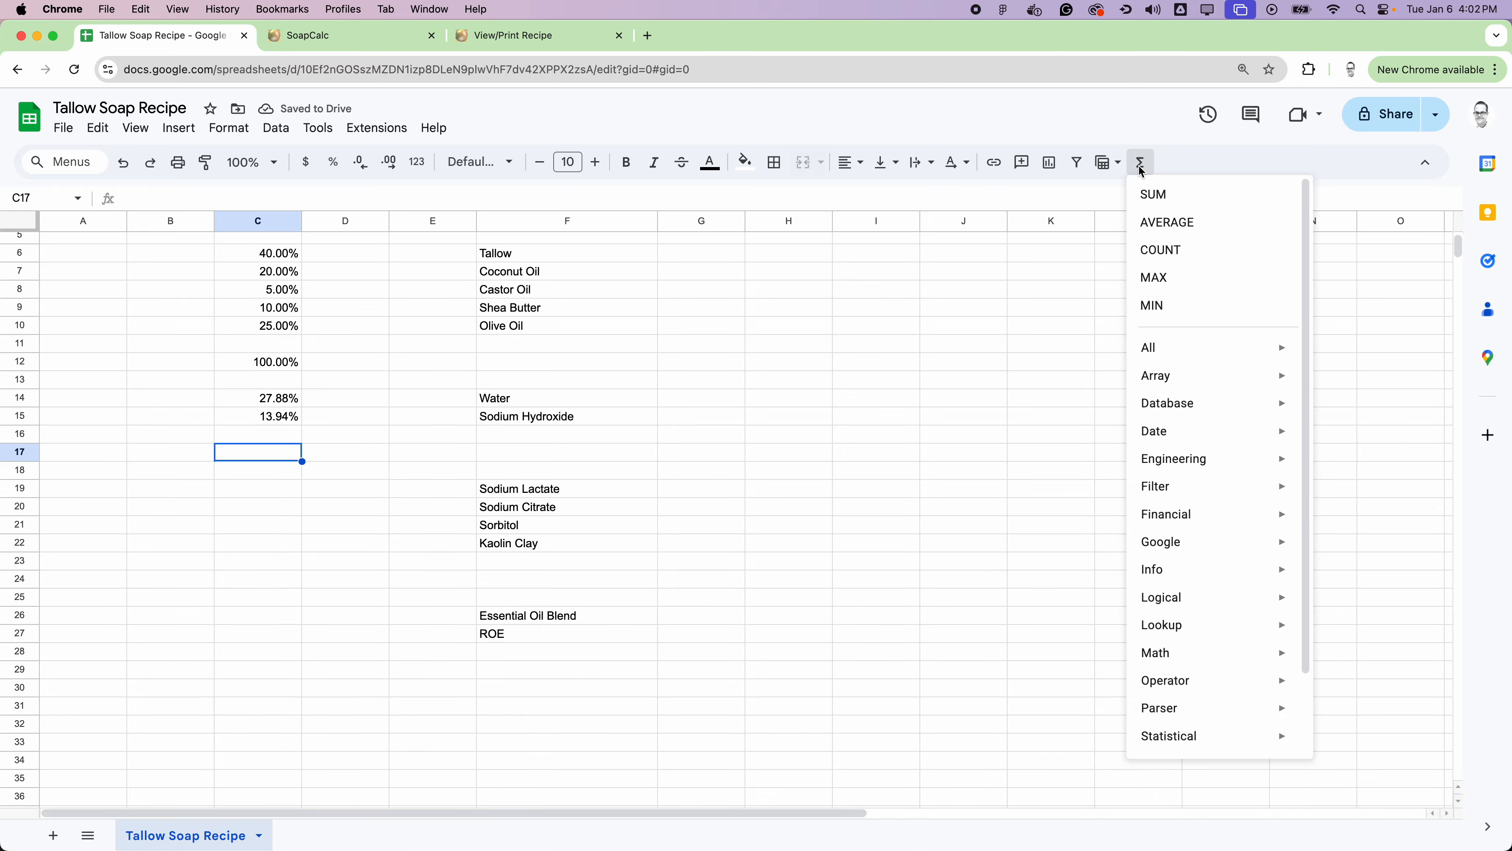
left_click(1158, 192)
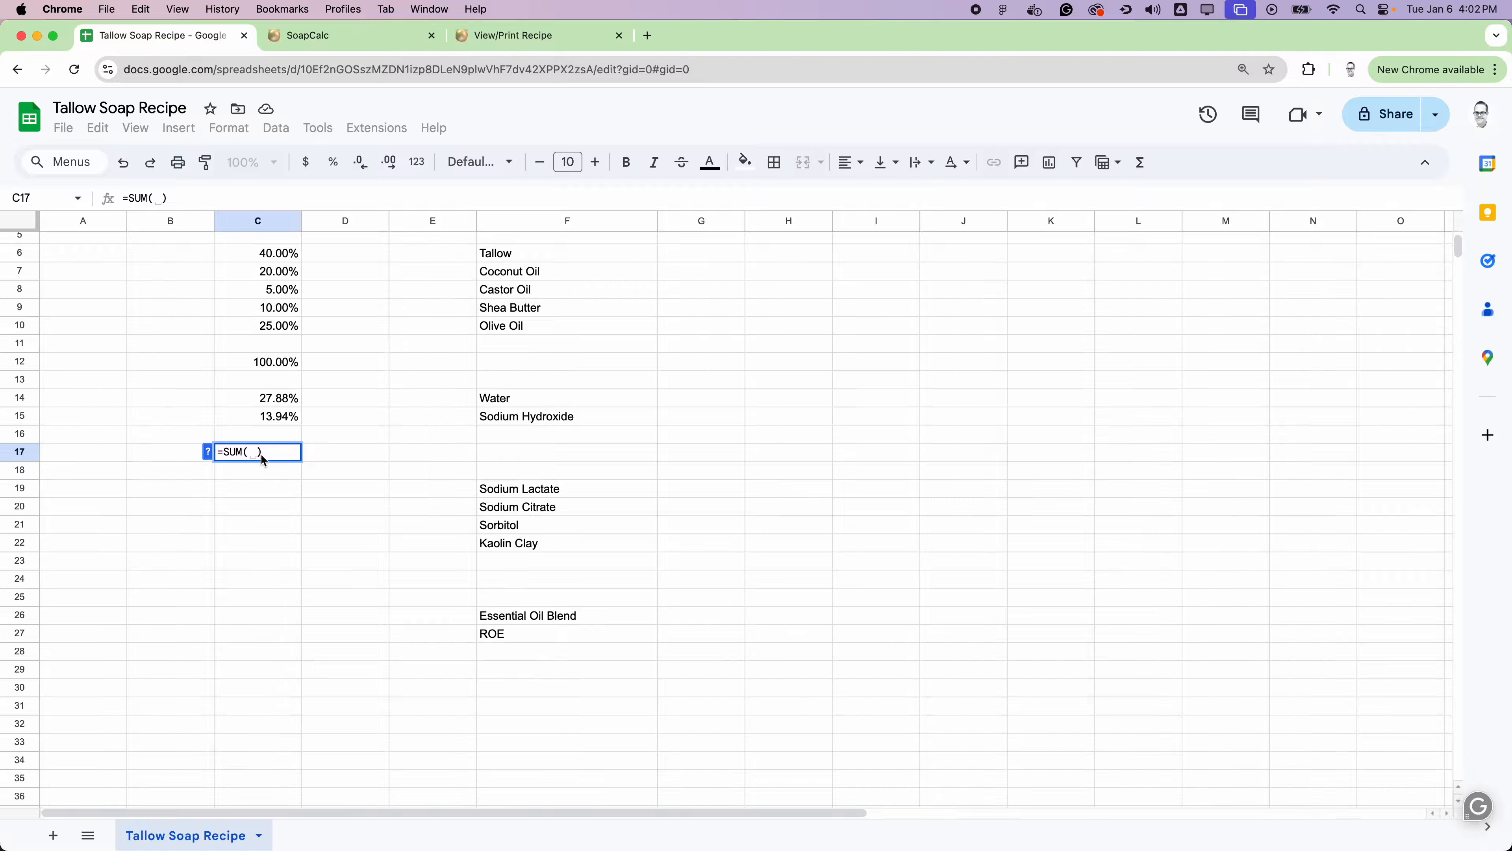
left_click(288, 405)
left_click_drag(288, 404, 285, 420)
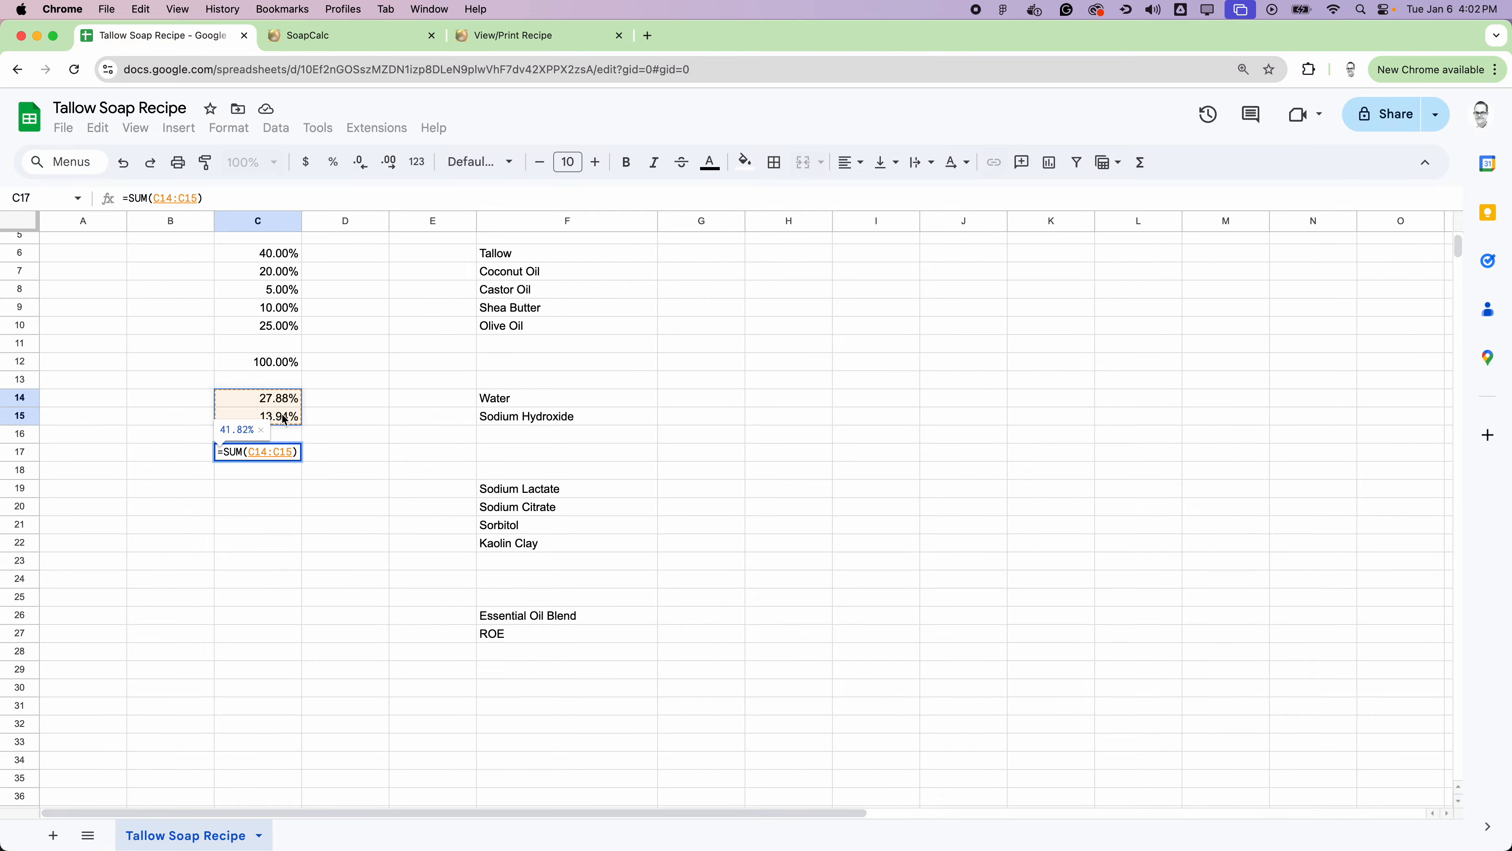
key("Return")
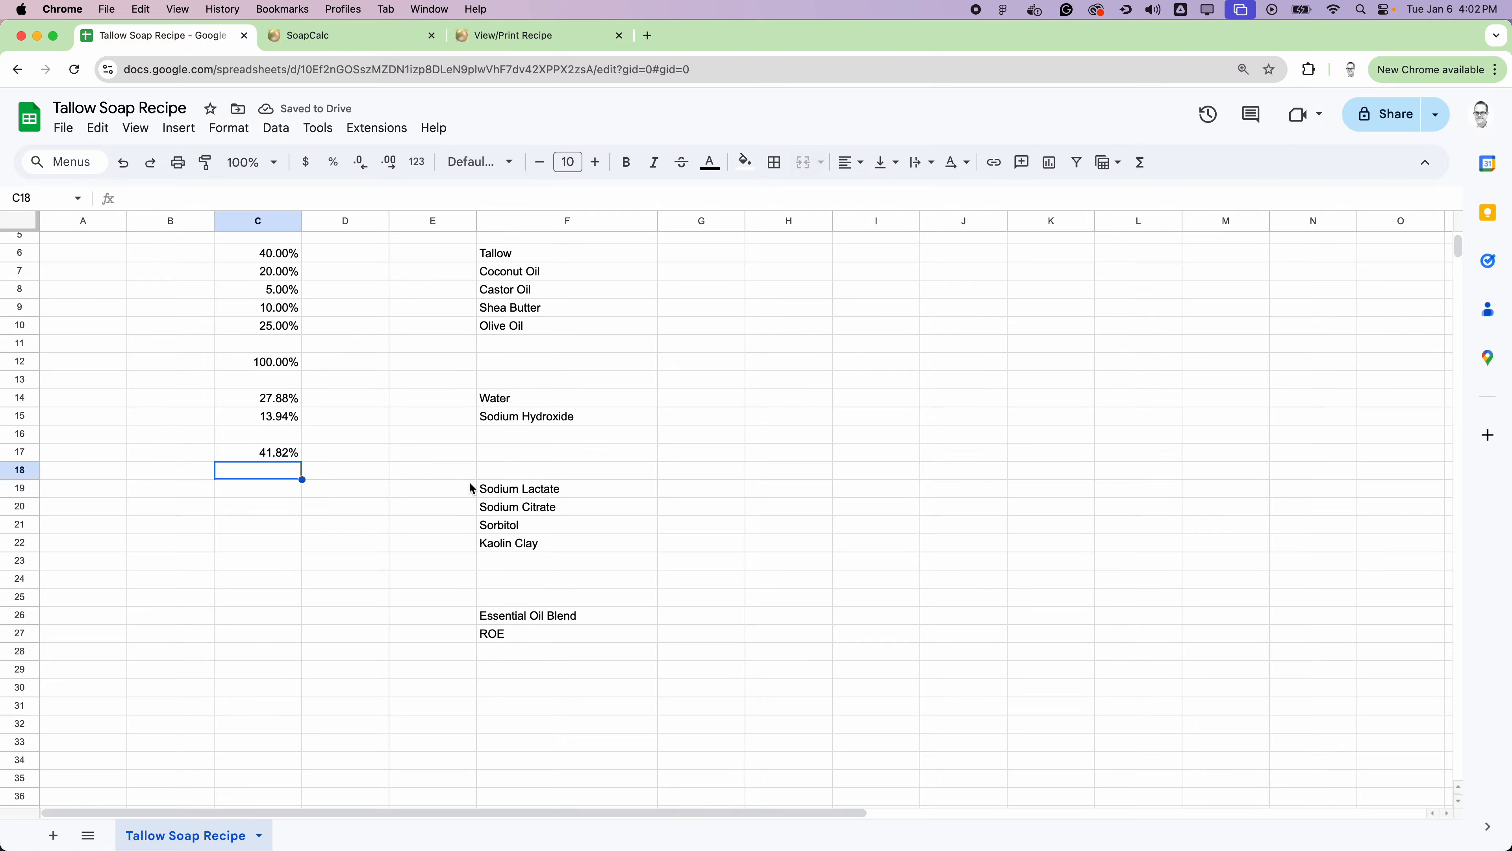
Step: Enter the additive percentages in column C: Sodium Lactate 2%, Sodium Citrate 3%, Sorbitol 2% and Kaolin Clay 1%
left_click(276, 492)
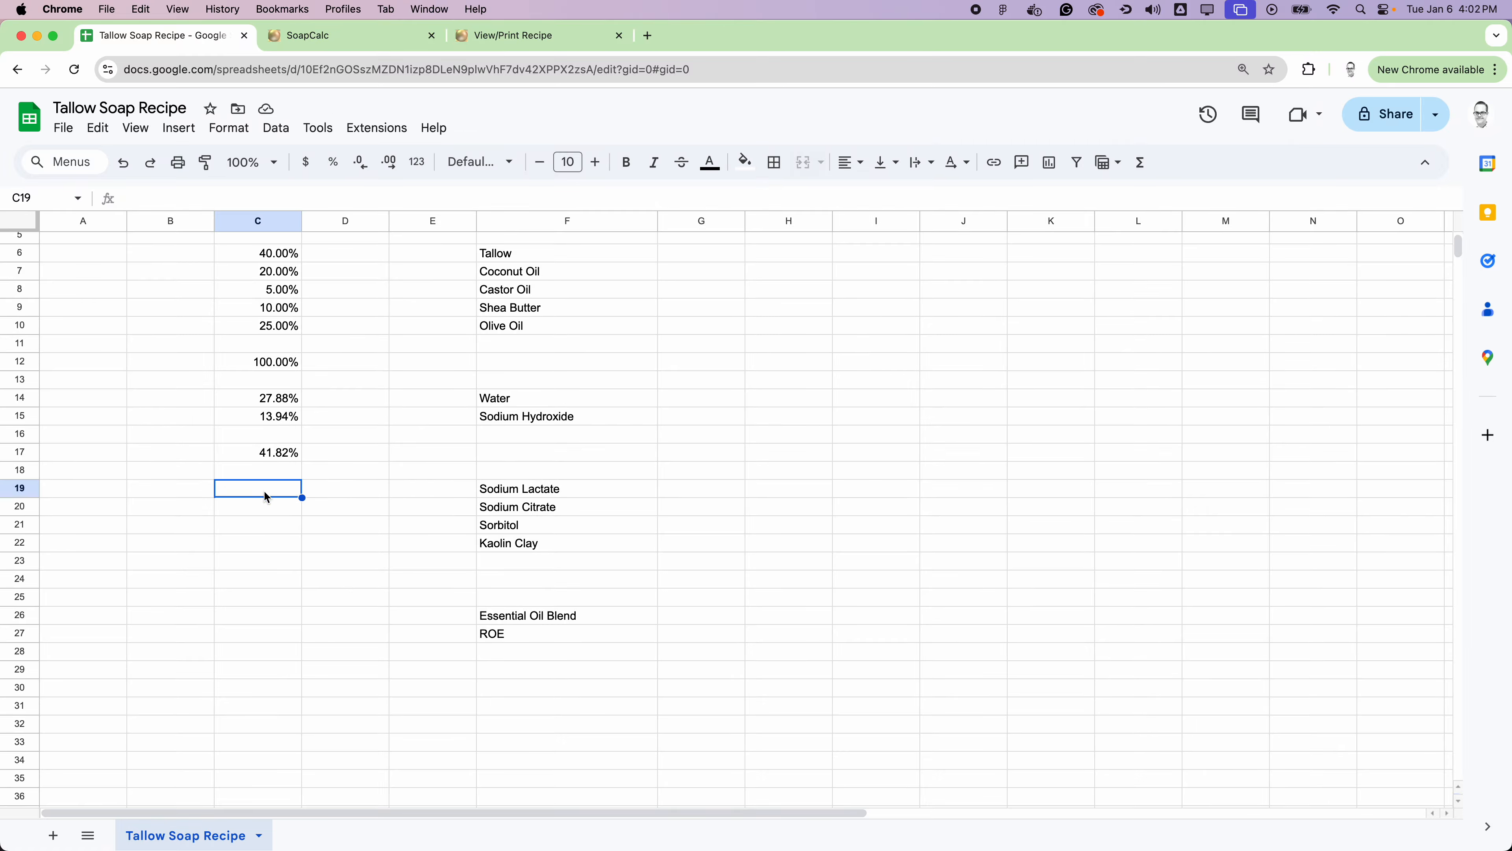
type("2%")
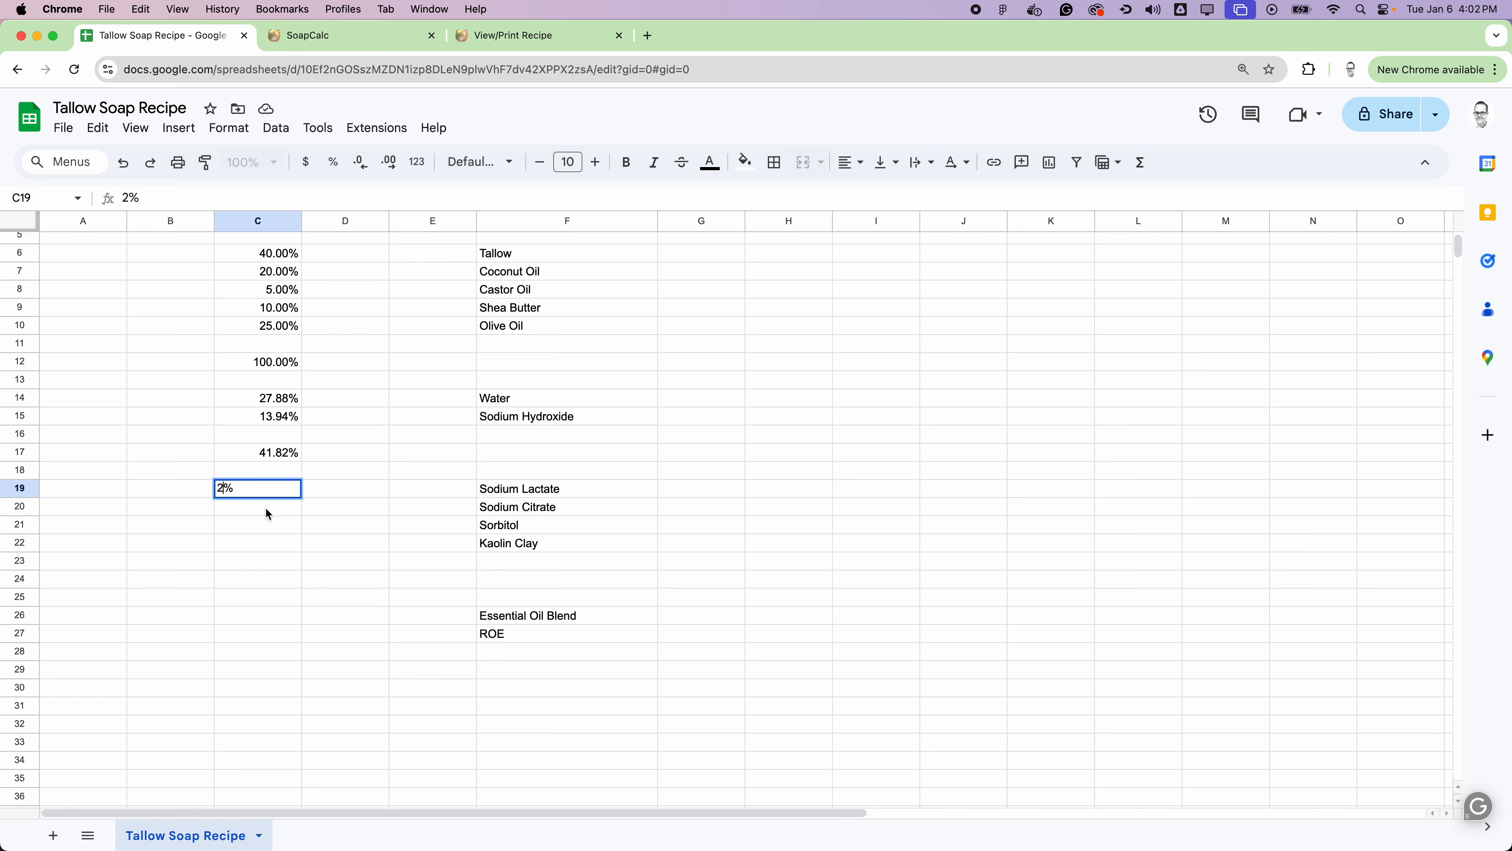
key("Return")
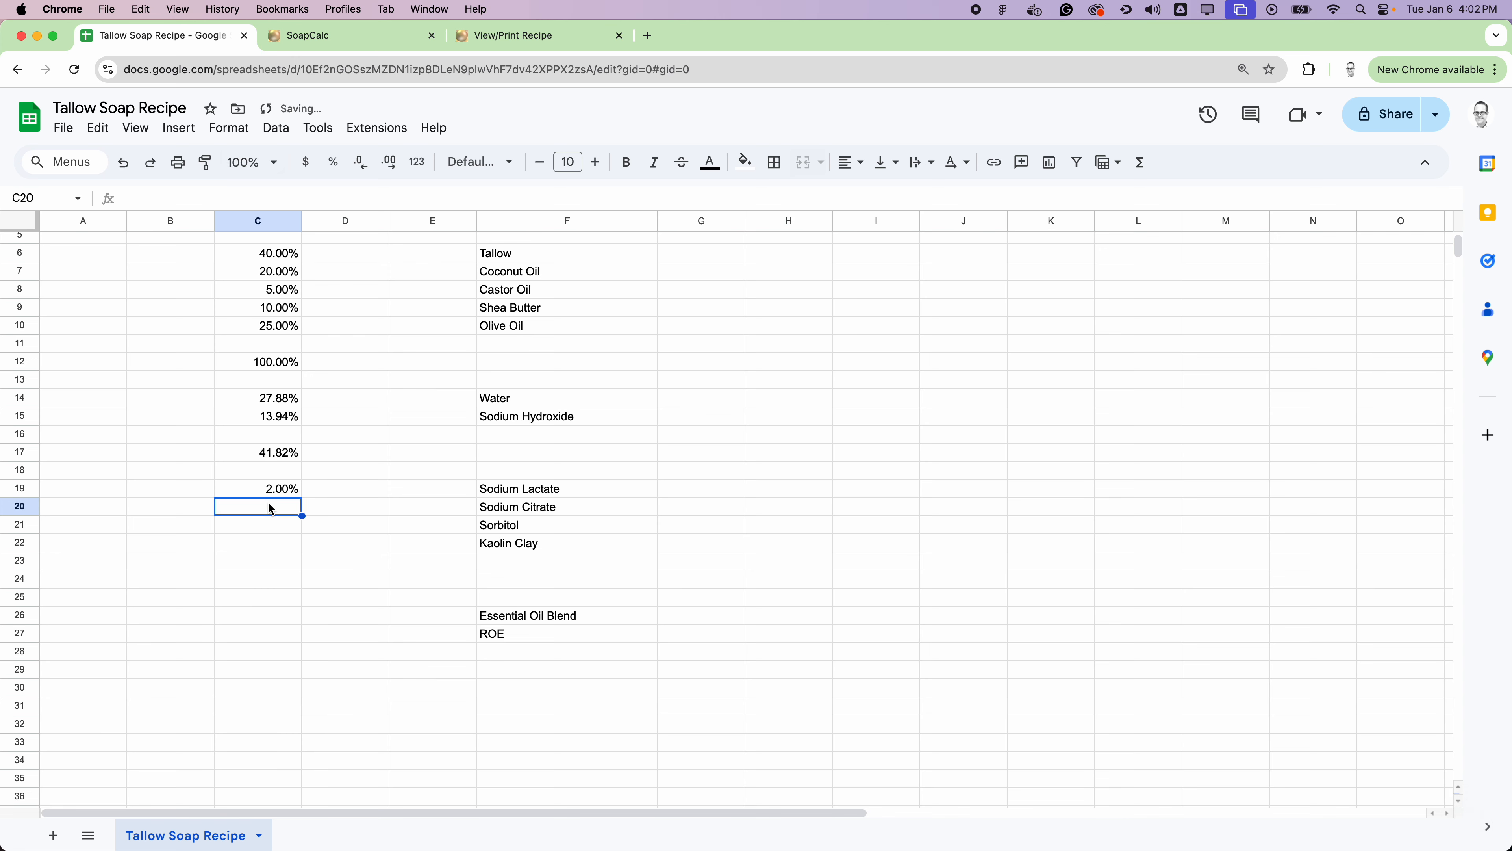
type("3%")
key("Return")
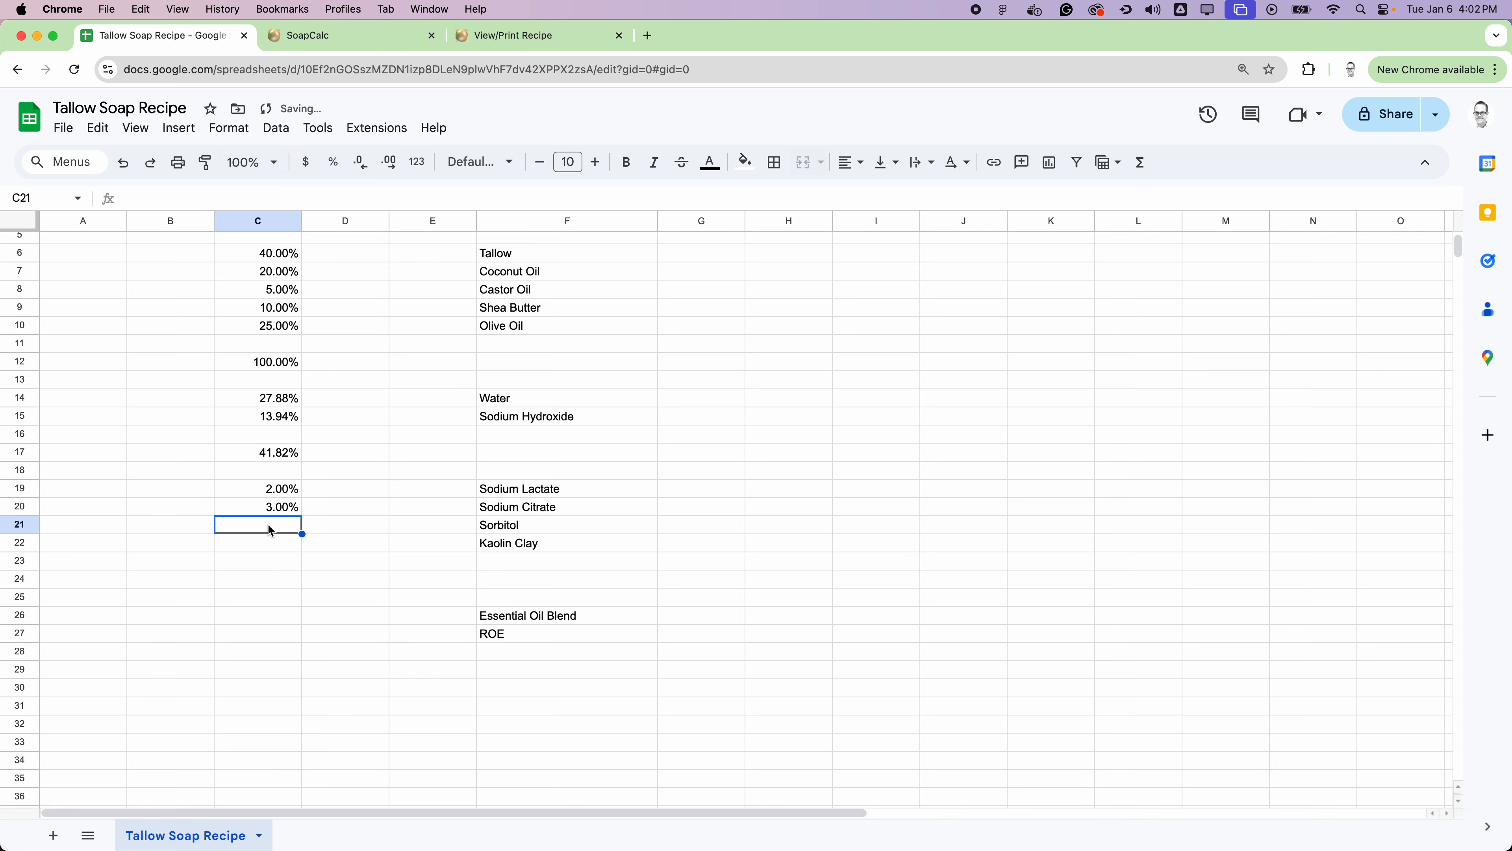
type("2%")
key("Return")
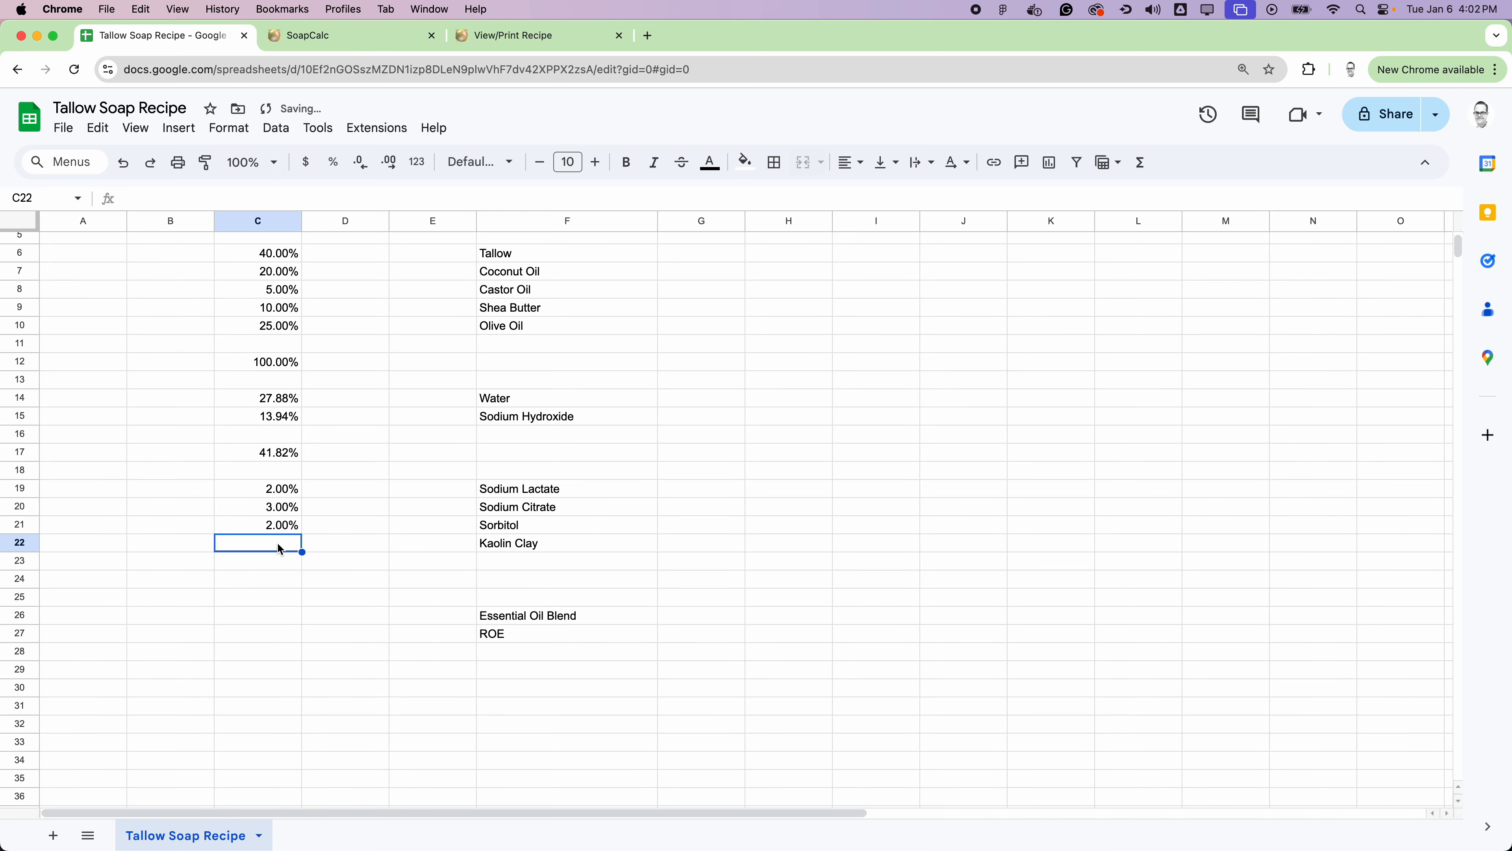
type("1%")
left_click(421, 560)
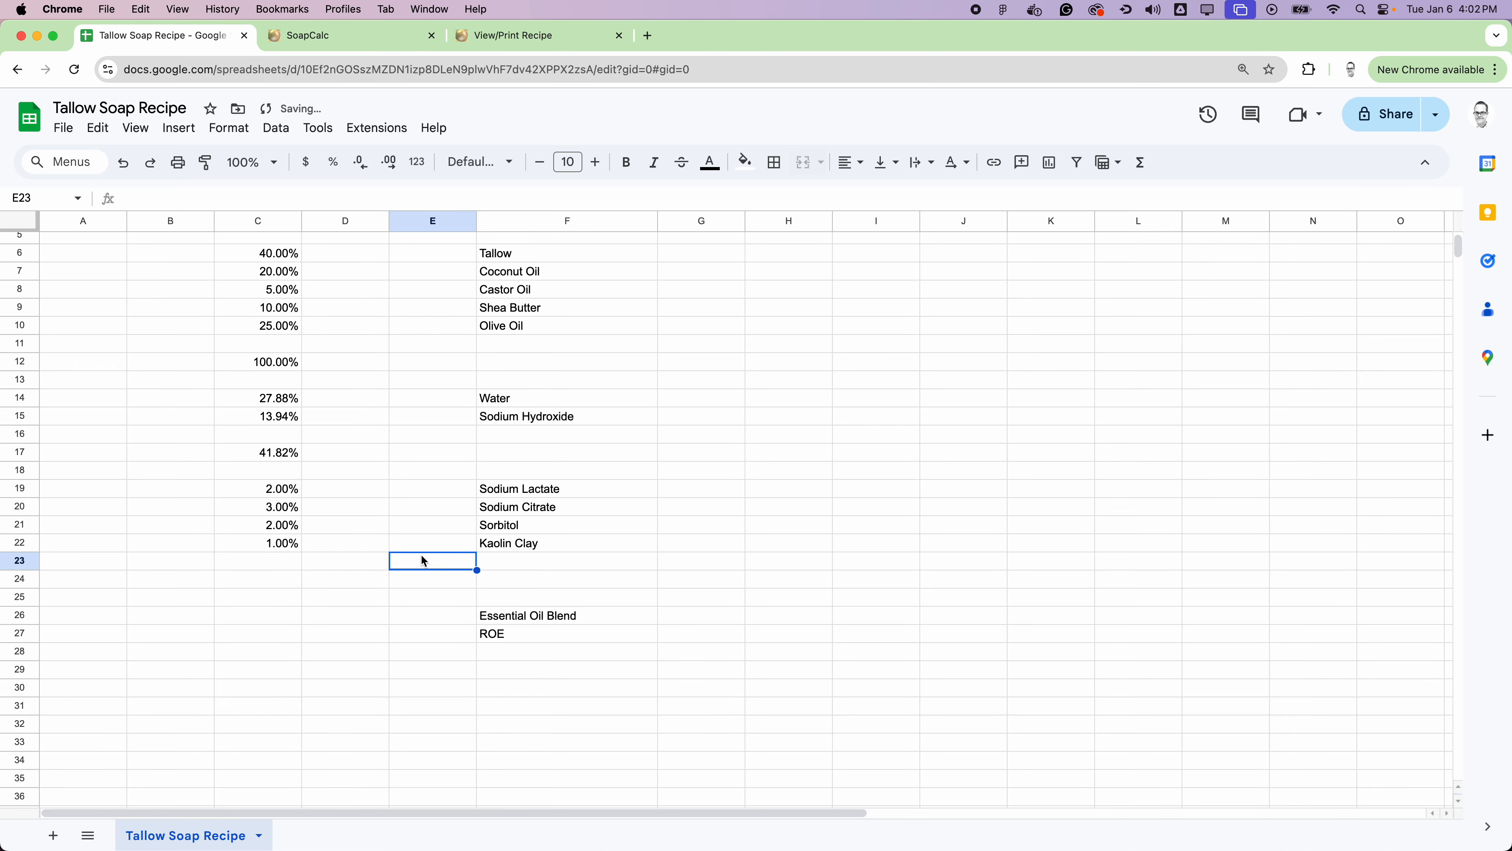
Step: Total the additive percentages in cell C24 with a SUM of C19:C22
left_click(282, 583)
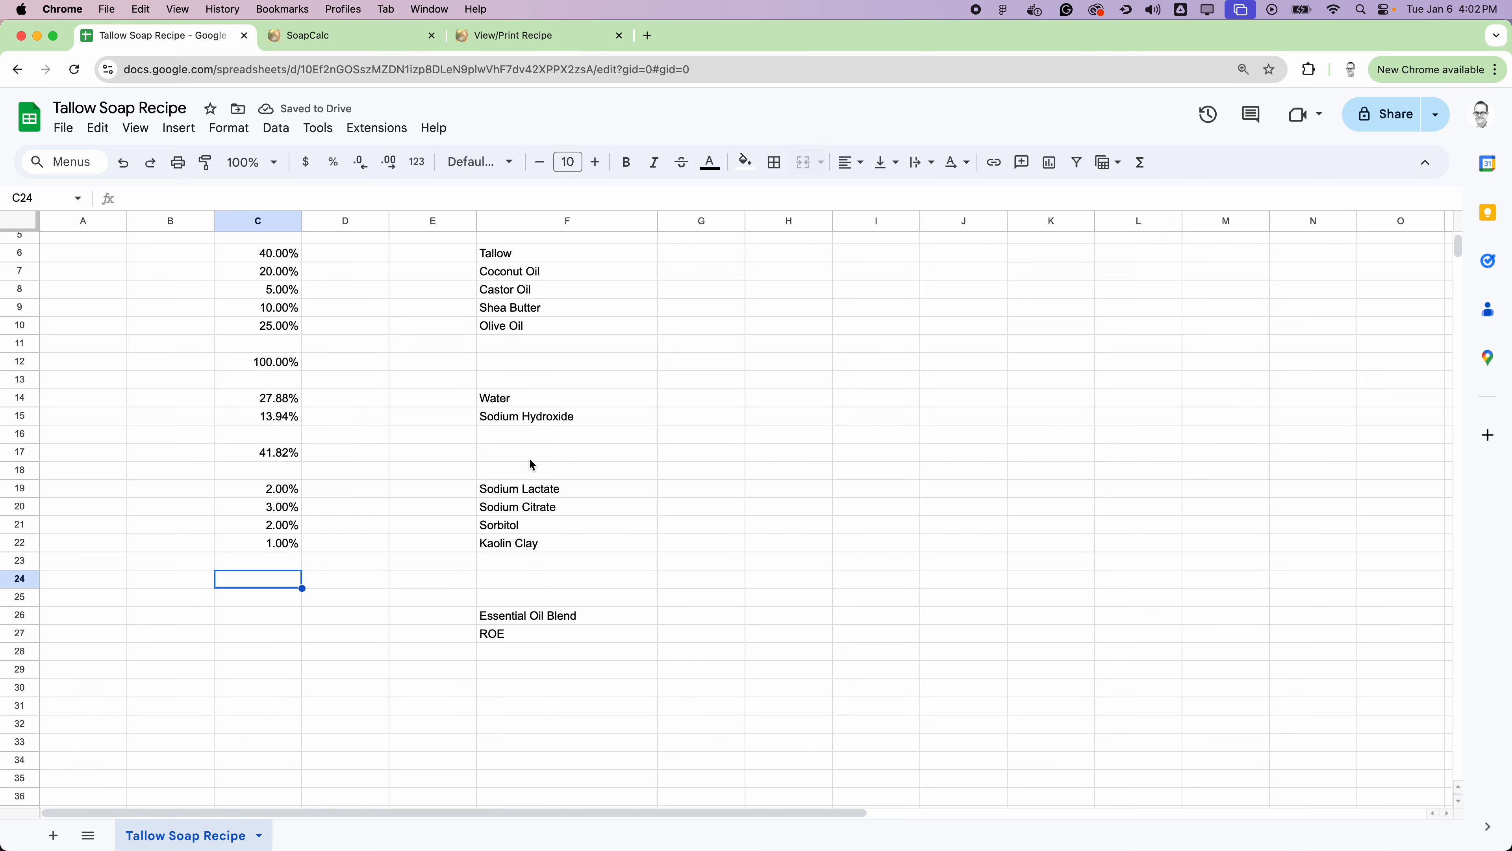
left_click(1141, 164)
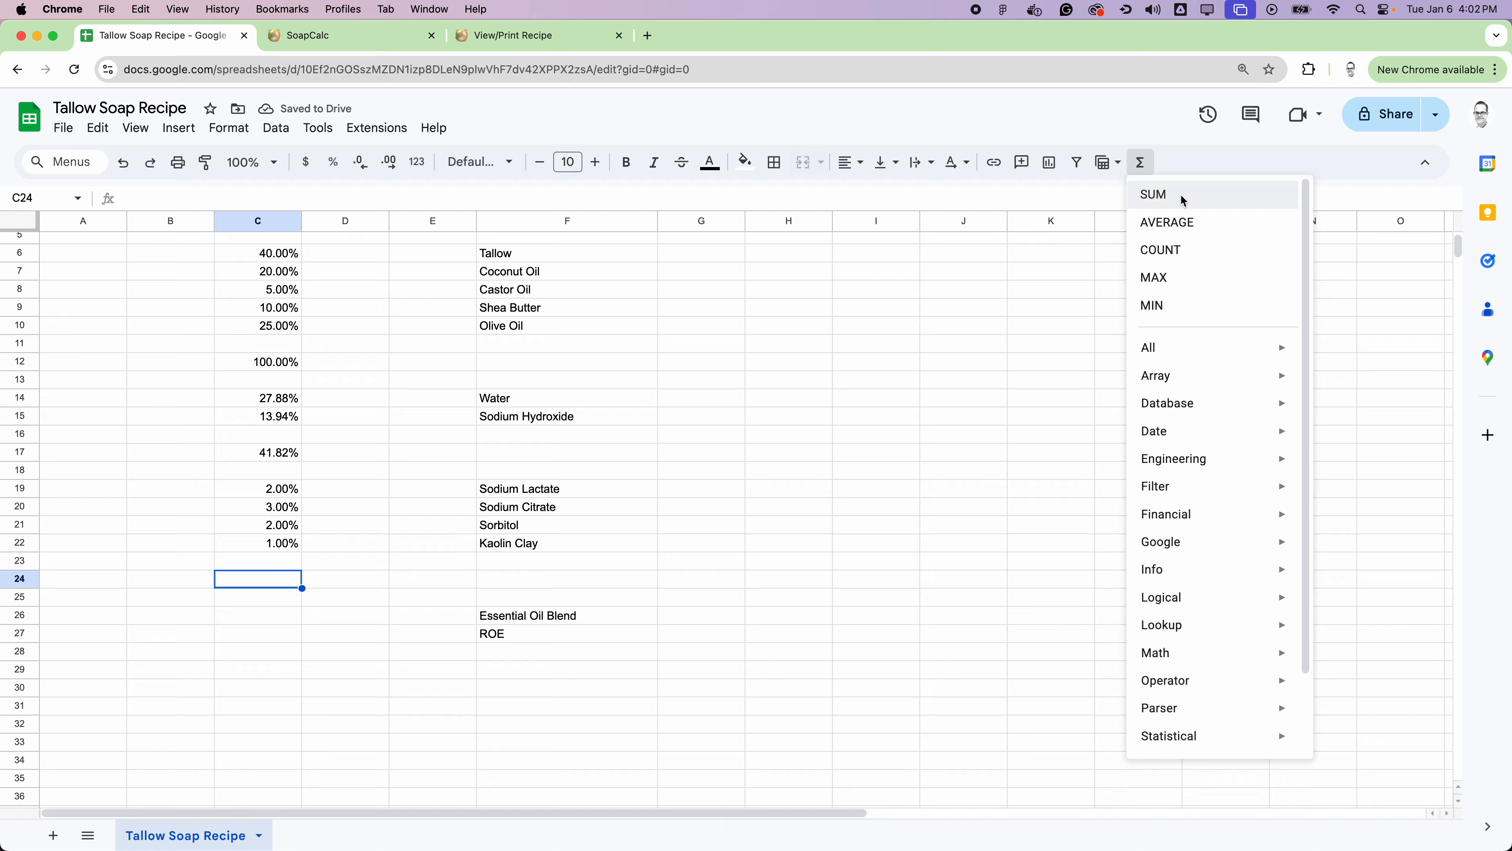
left_click(1149, 195)
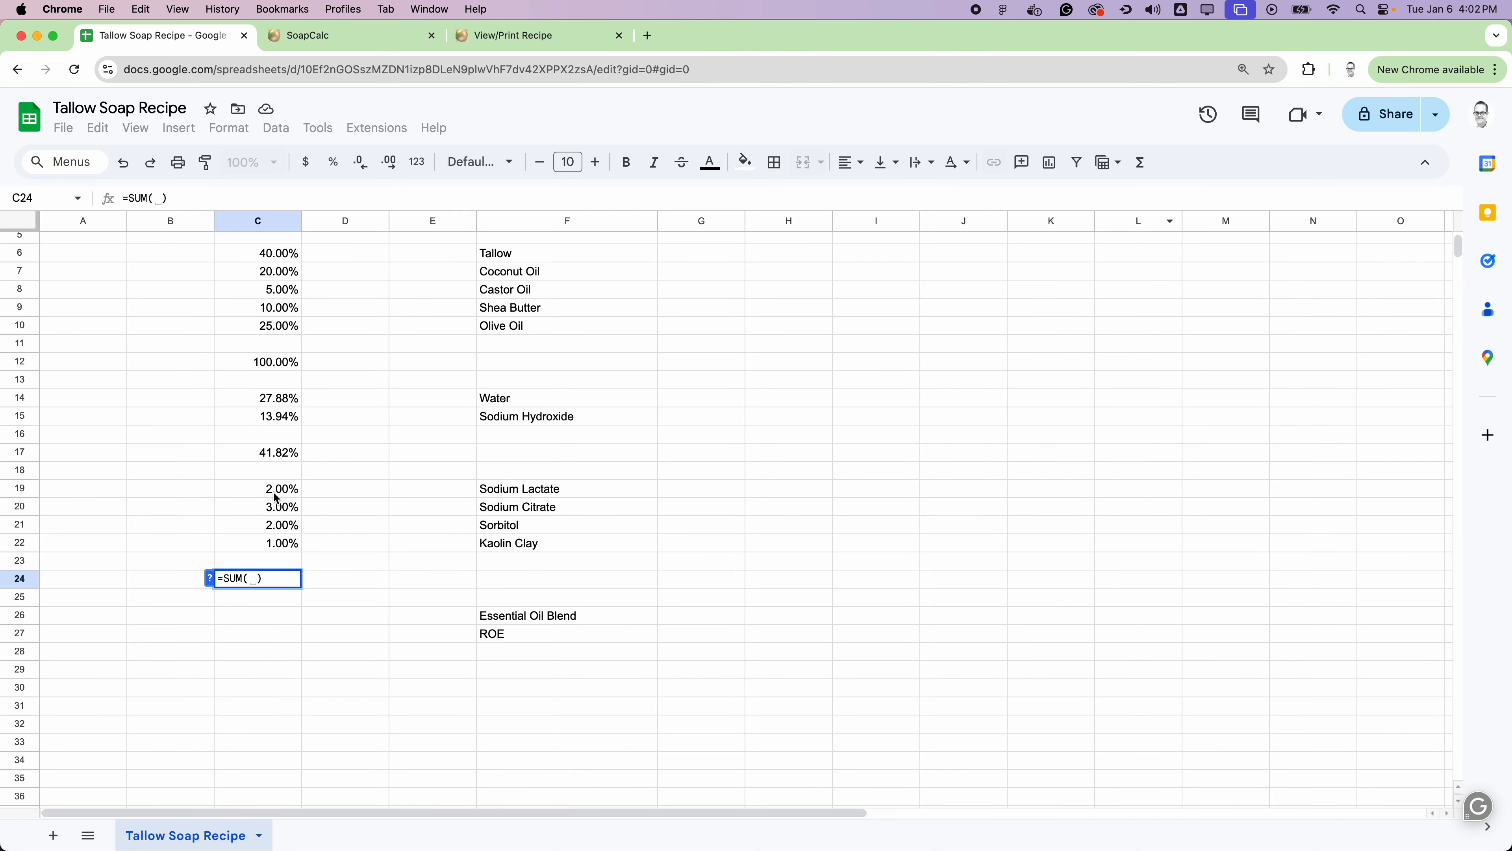
left_click_drag(268, 496, 278, 542)
key("Return")
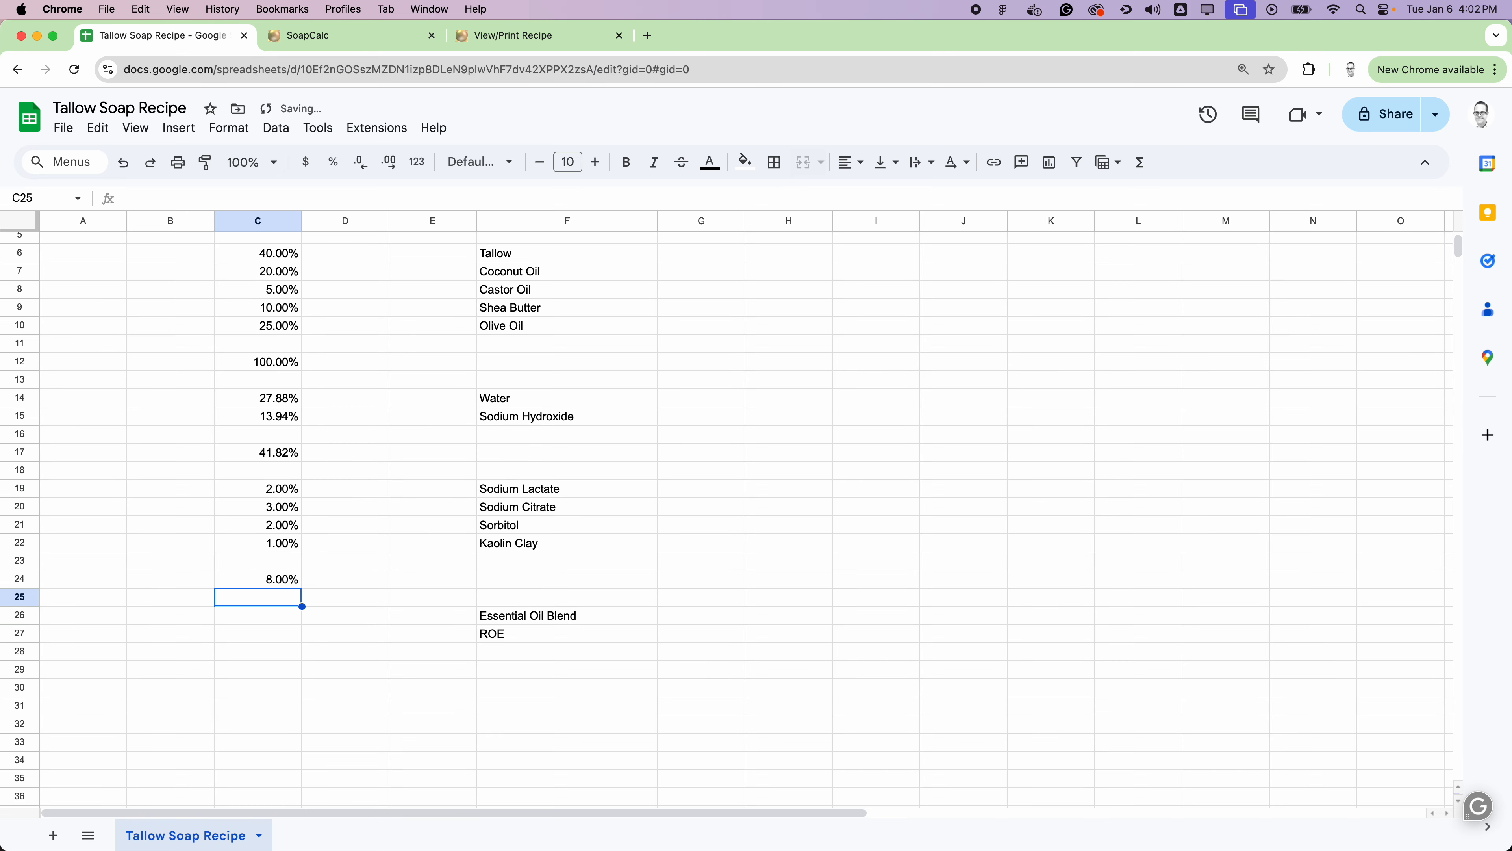
Step: Enter 4% for the Essential Oil Blend in C26 and 0.5% for ROE in C27
scroll(688, 479, "down", 3)
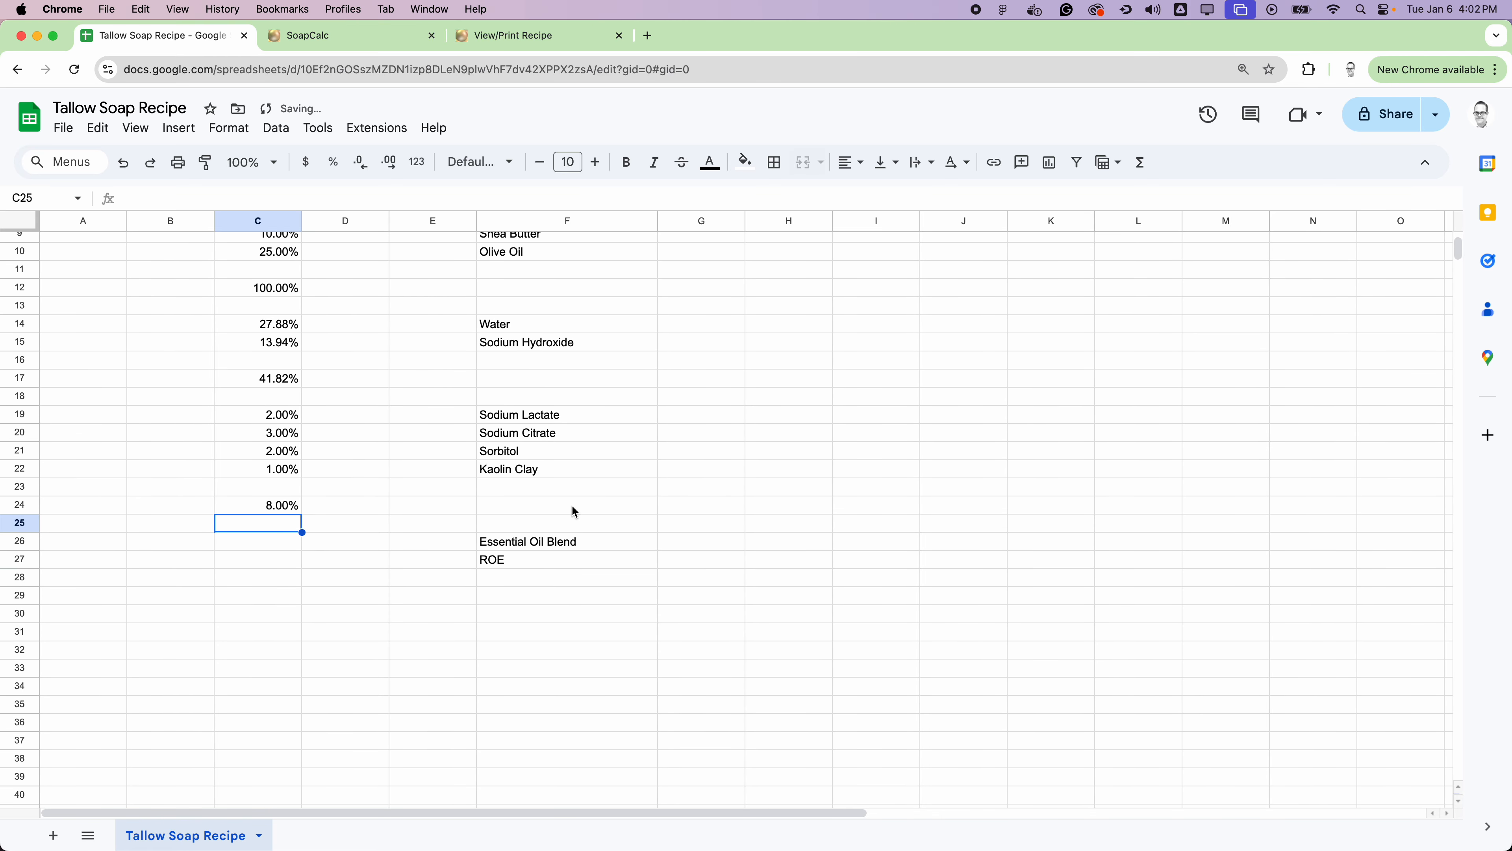
left_click(274, 542)
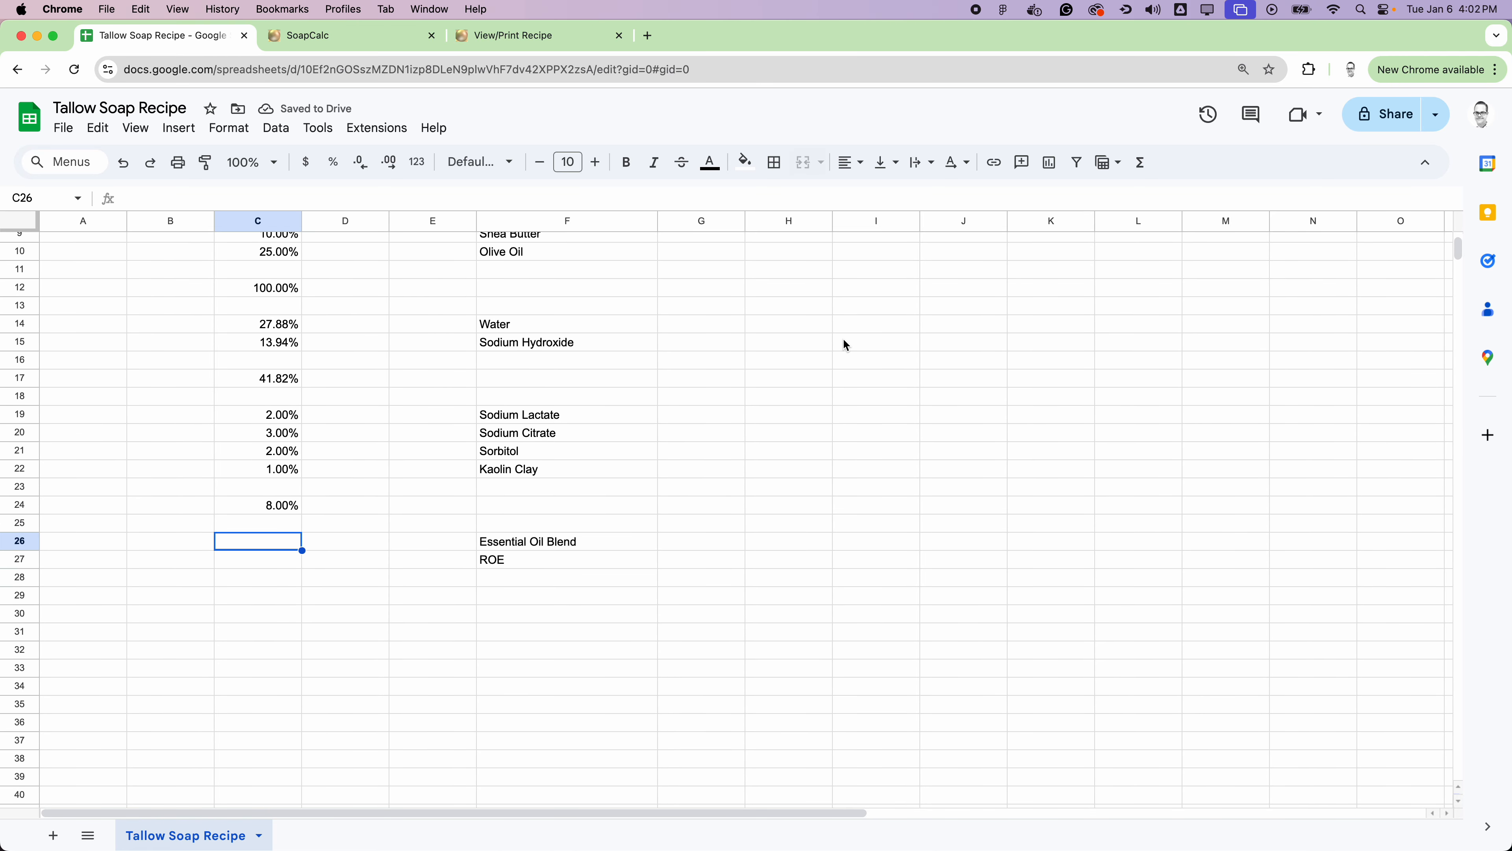
type("4%")
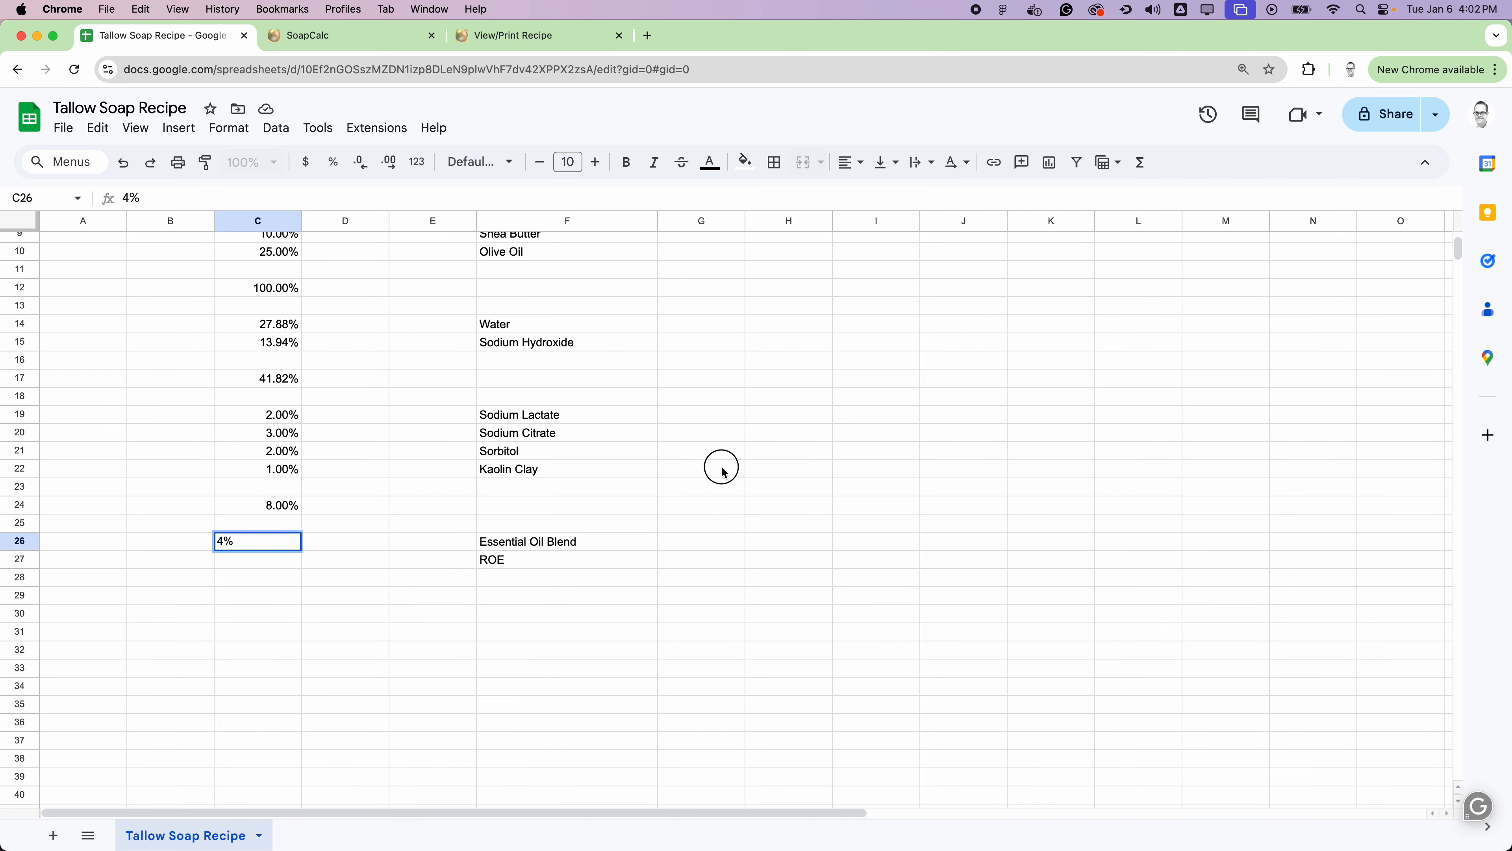
left_click(718, 466)
left_click(539, 562)
left_click(263, 561)
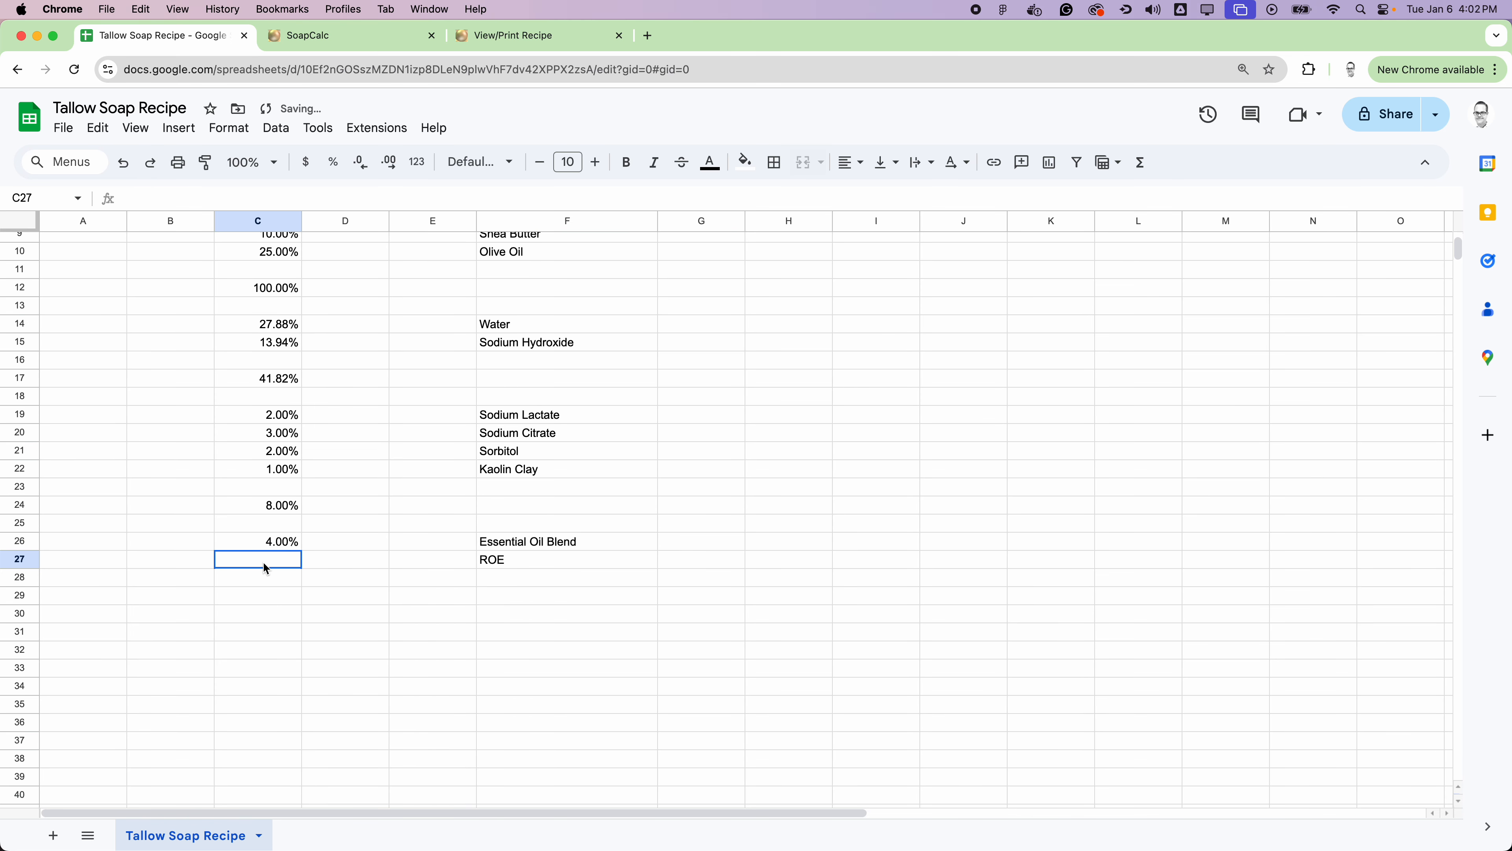
type("0.5")
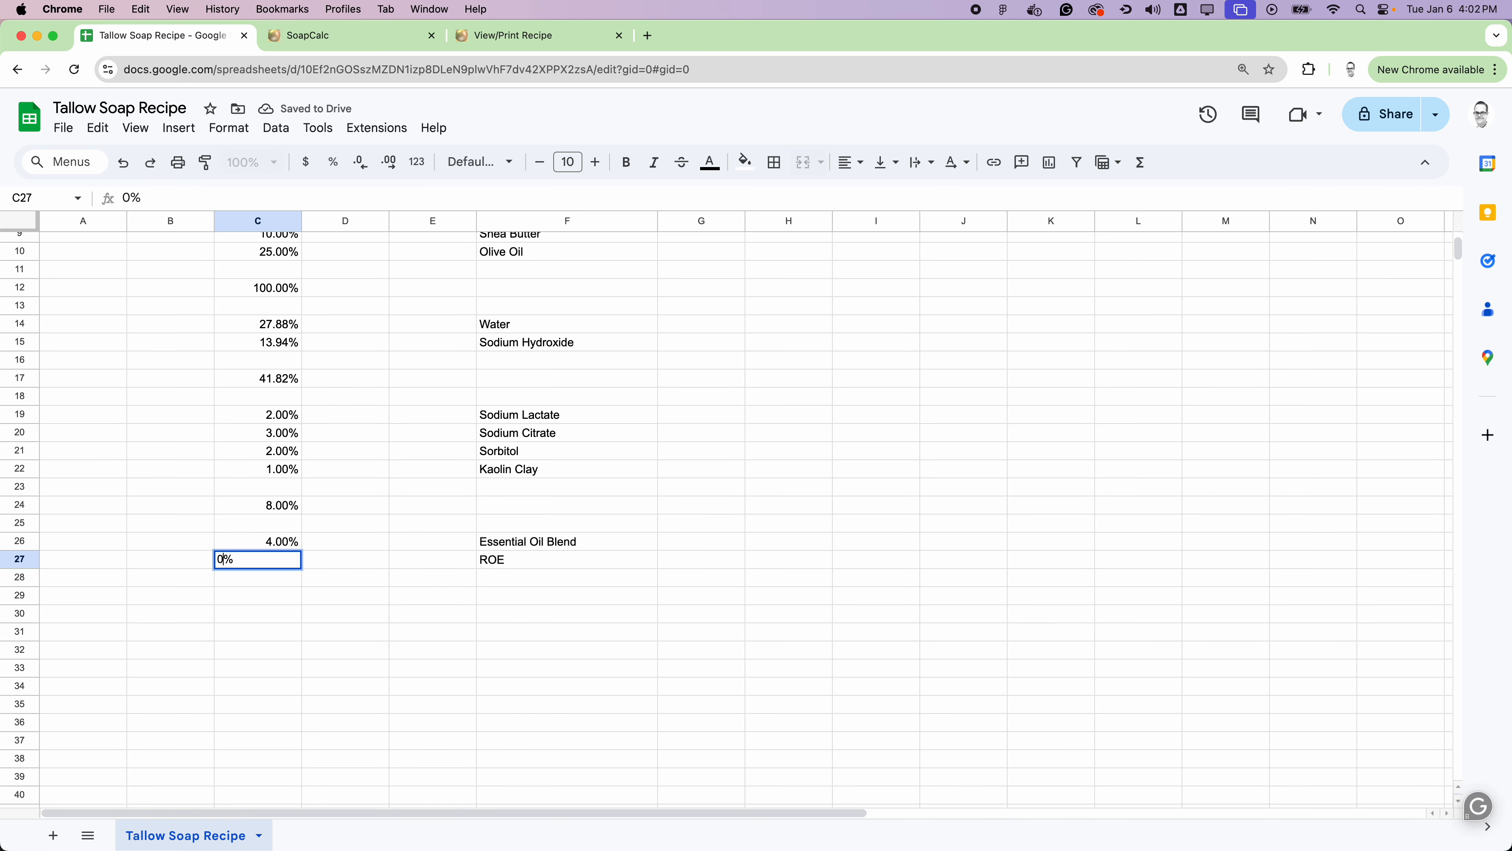
key("Return")
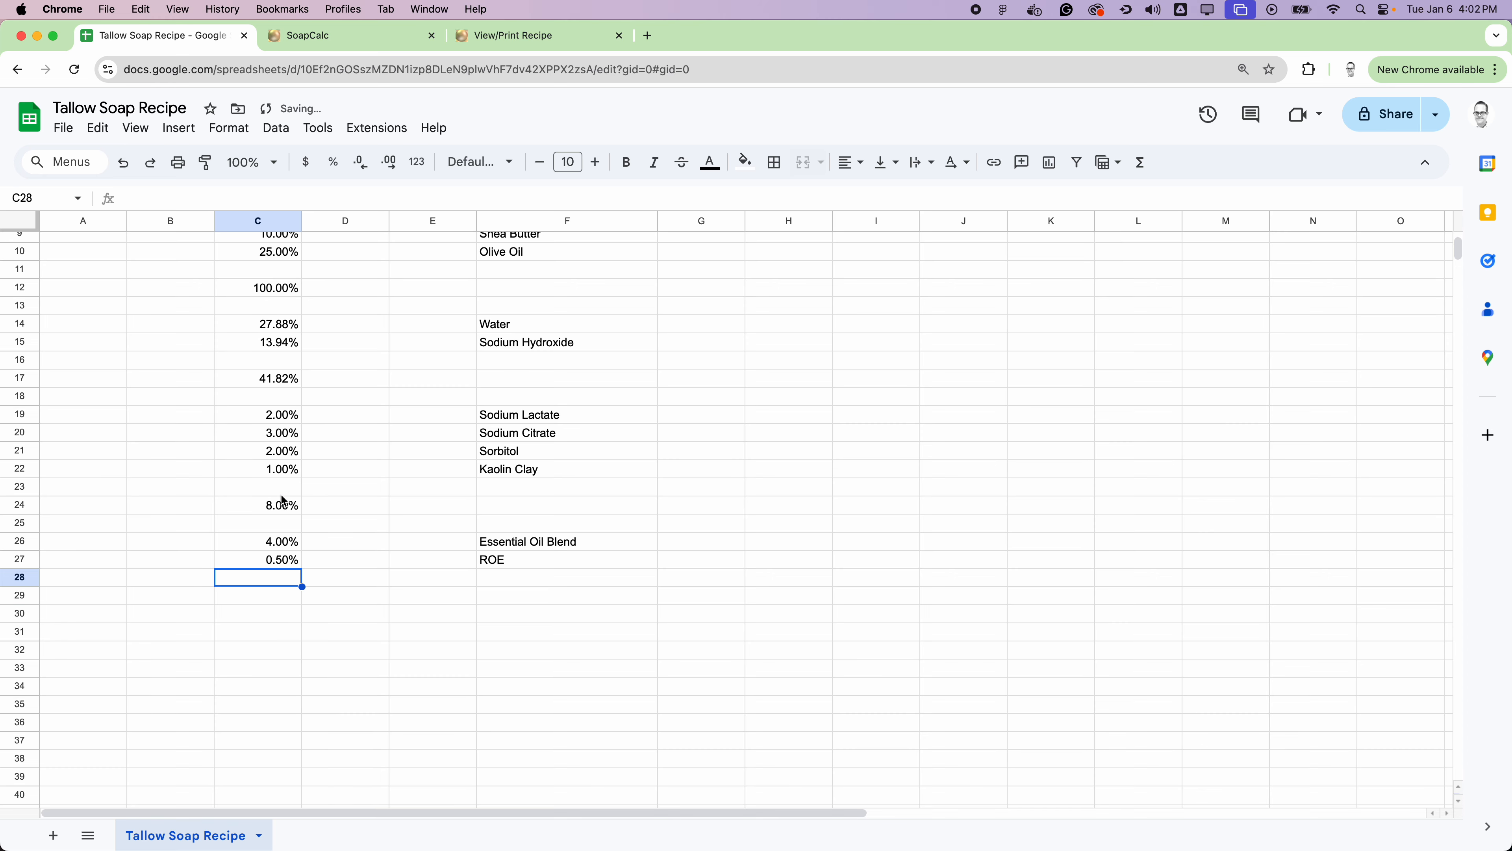
Step: Total the Essential Oil Blend and ROE percentages in cell C29 with a SUM of C26:C27
left_click(283, 600)
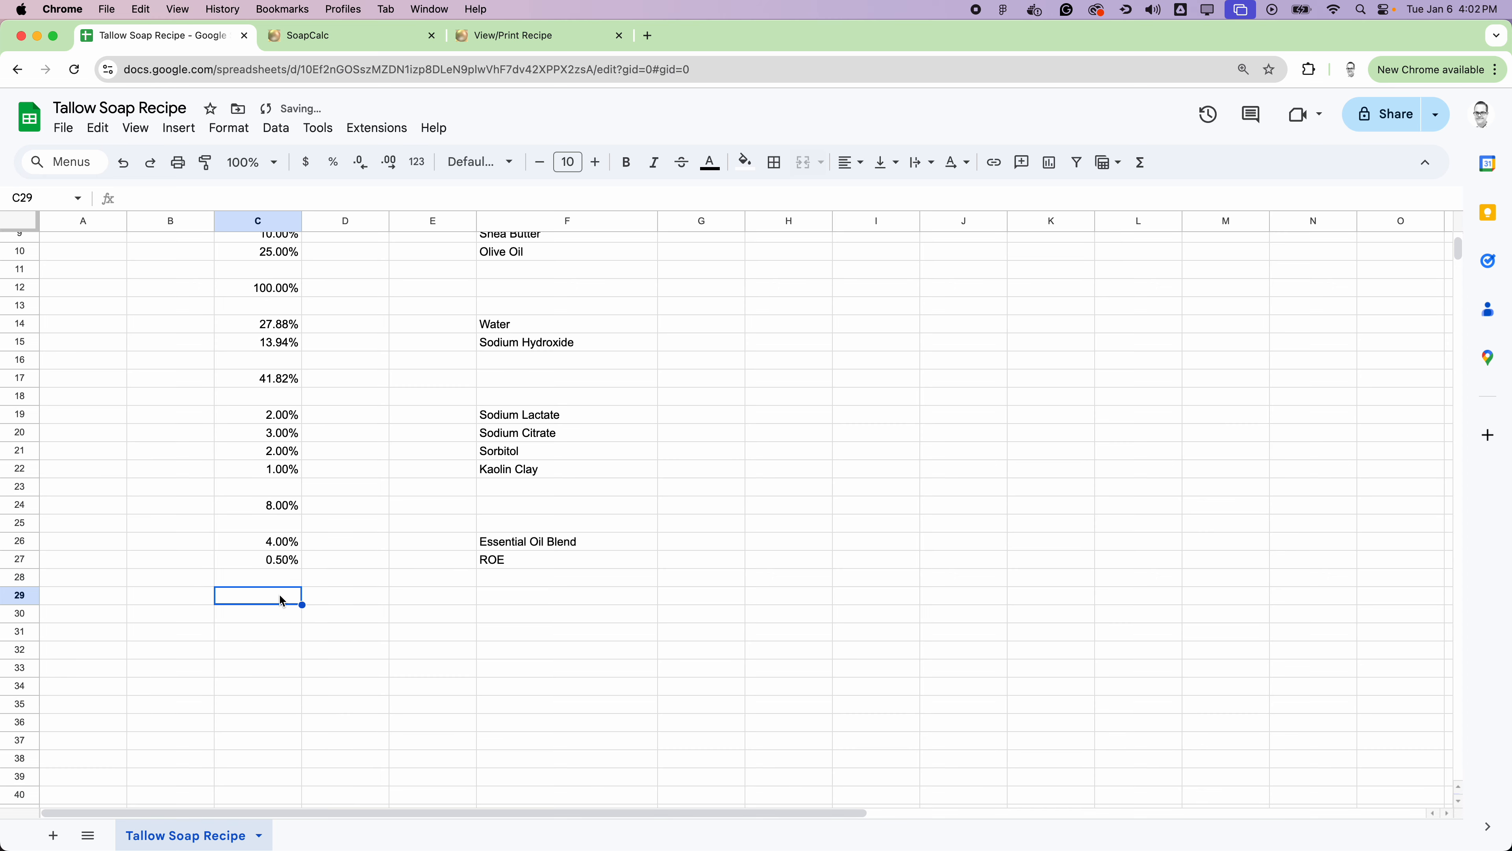
left_click(1141, 162)
left_click(1146, 193)
left_click_drag(265, 543, 269, 563)
key("Return")
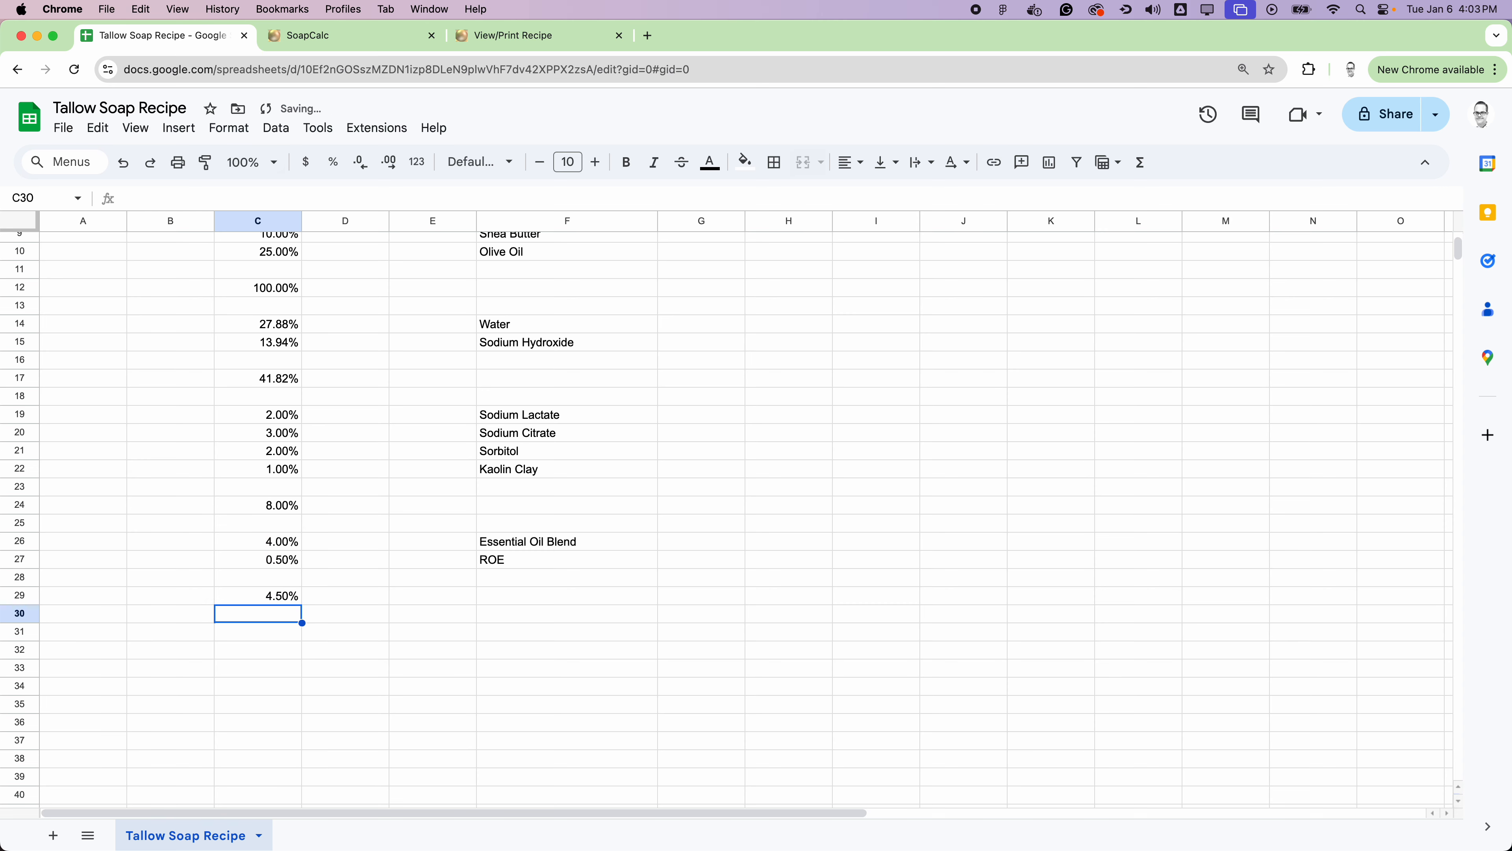
Step: Make the four group totals in C12, C17, C24 and C29 bold and give them a light orange fill
left_click(272, 595)
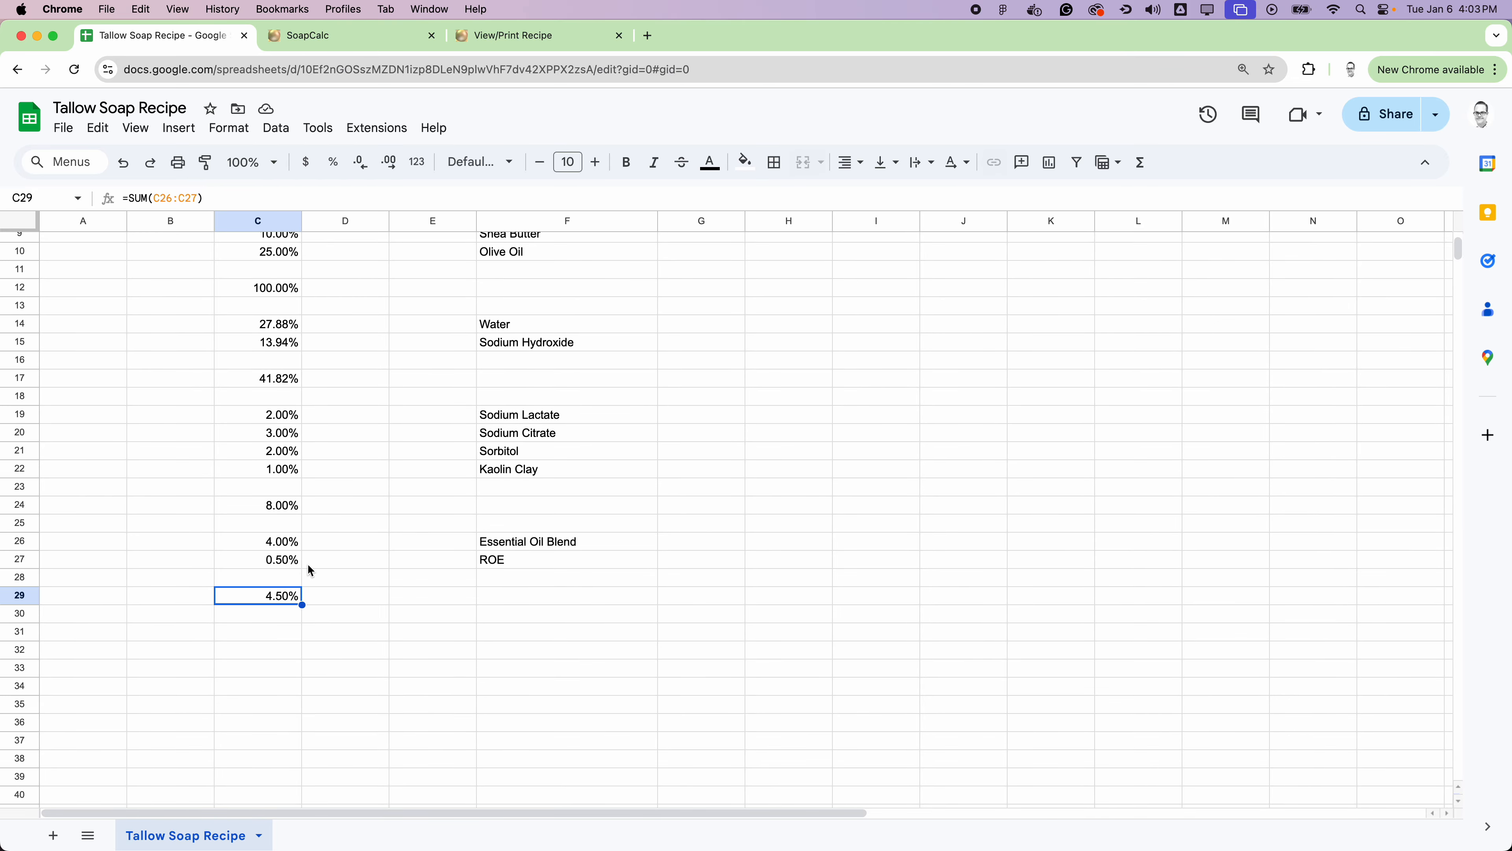
left_click(287, 506, "super")
left_click(292, 381, "super")
left_click(286, 288, "super")
scroll(368, 349, "up", 3)
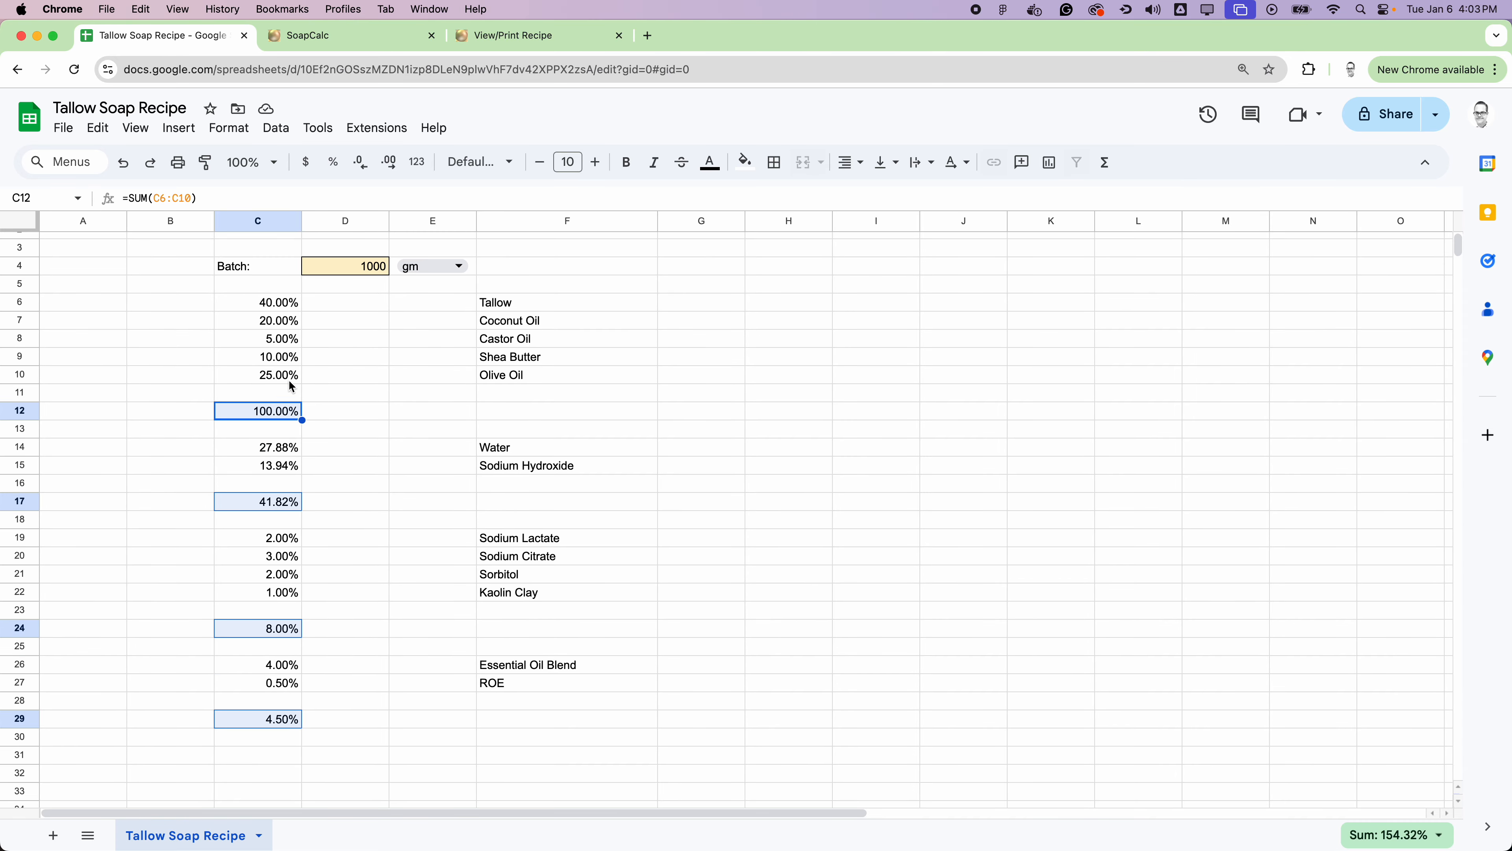
left_click(626, 162)
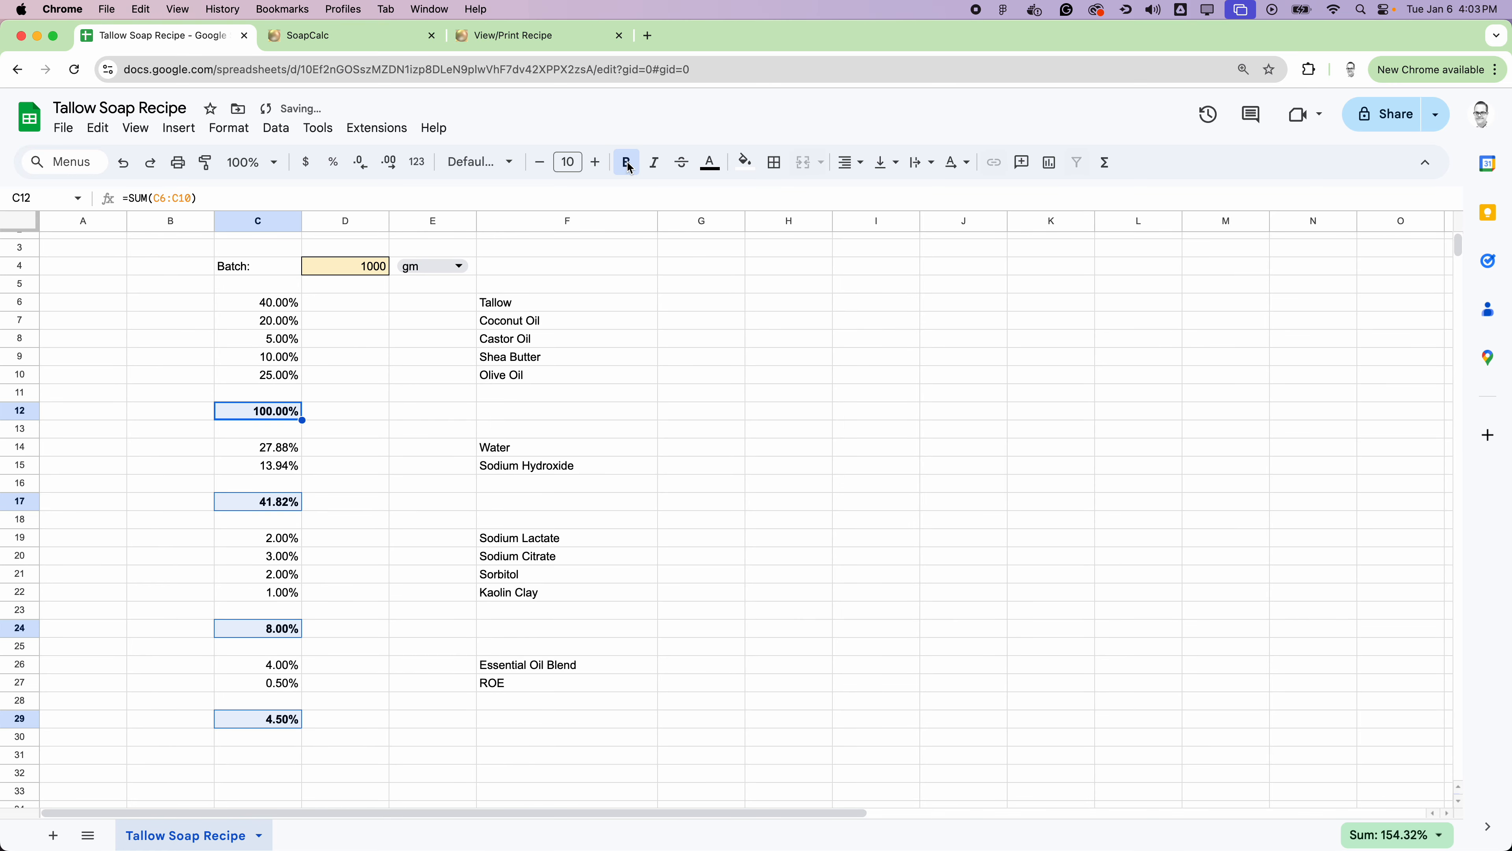
left_click(745, 162)
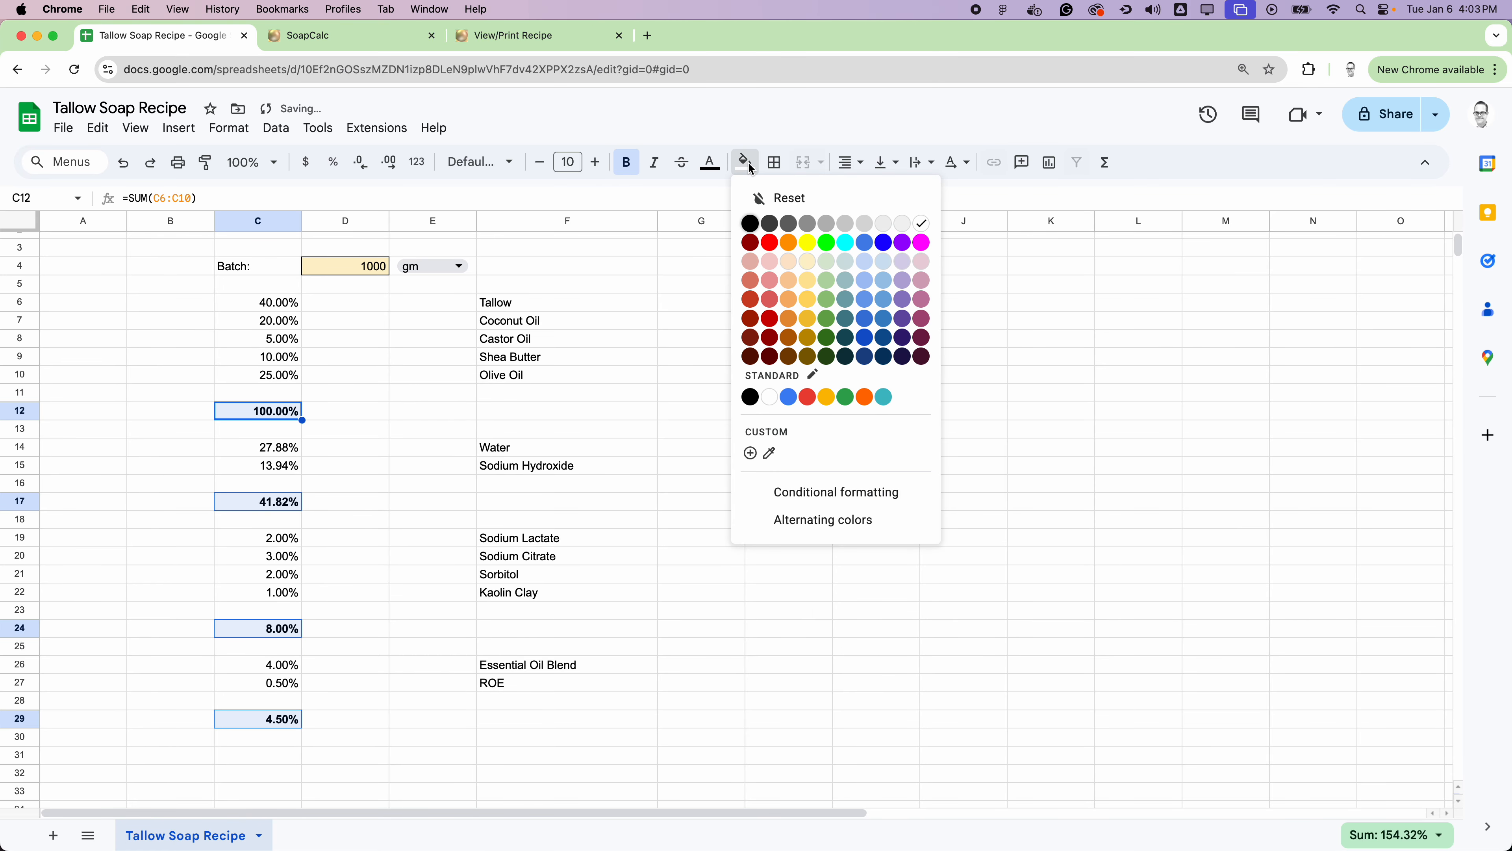
left_click(789, 263)
scroll(659, 417, "down", 1)
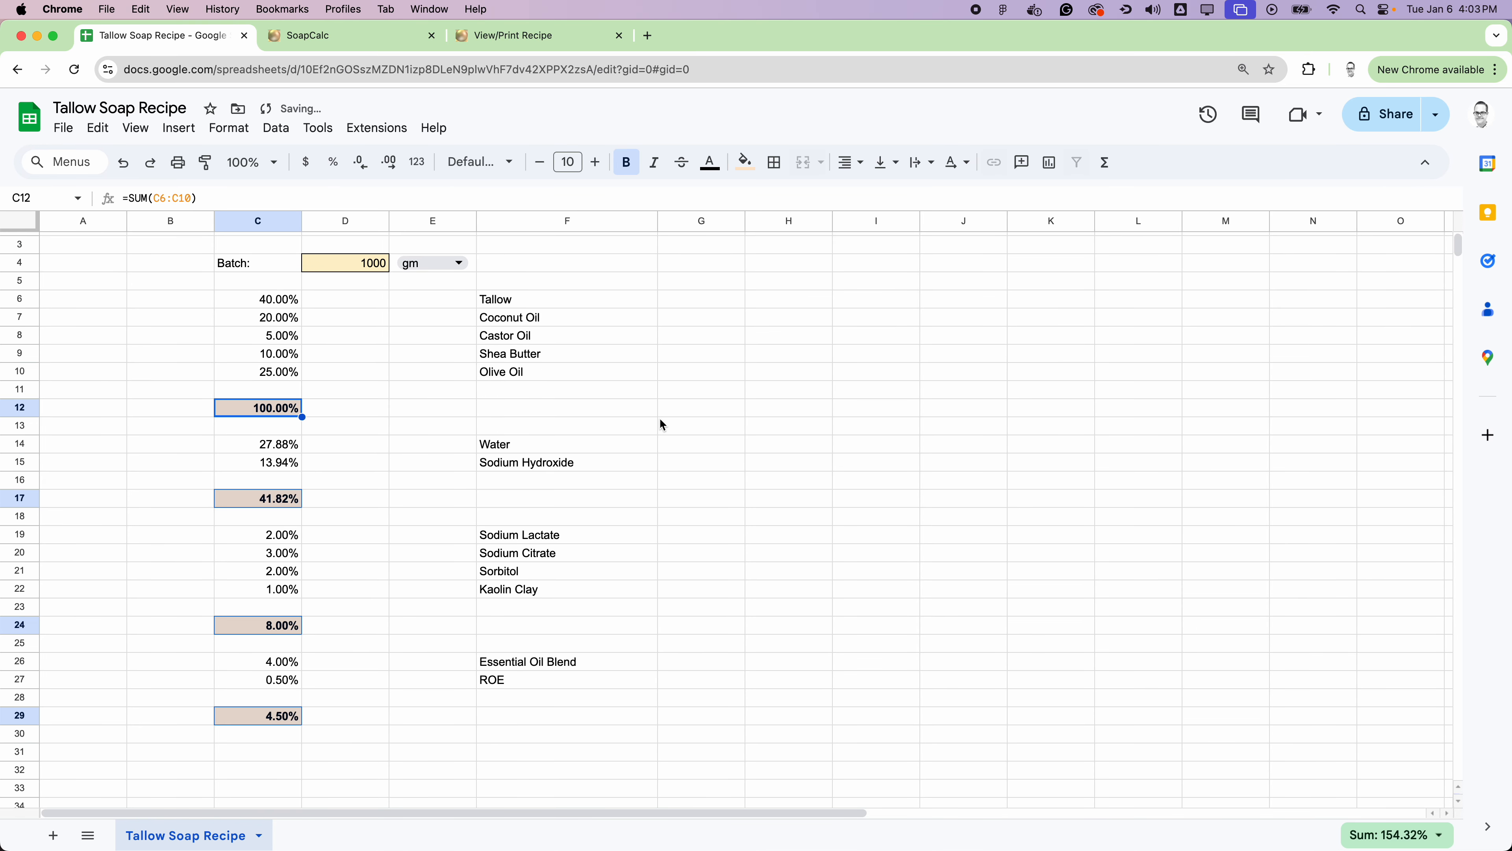
left_click(709, 411)
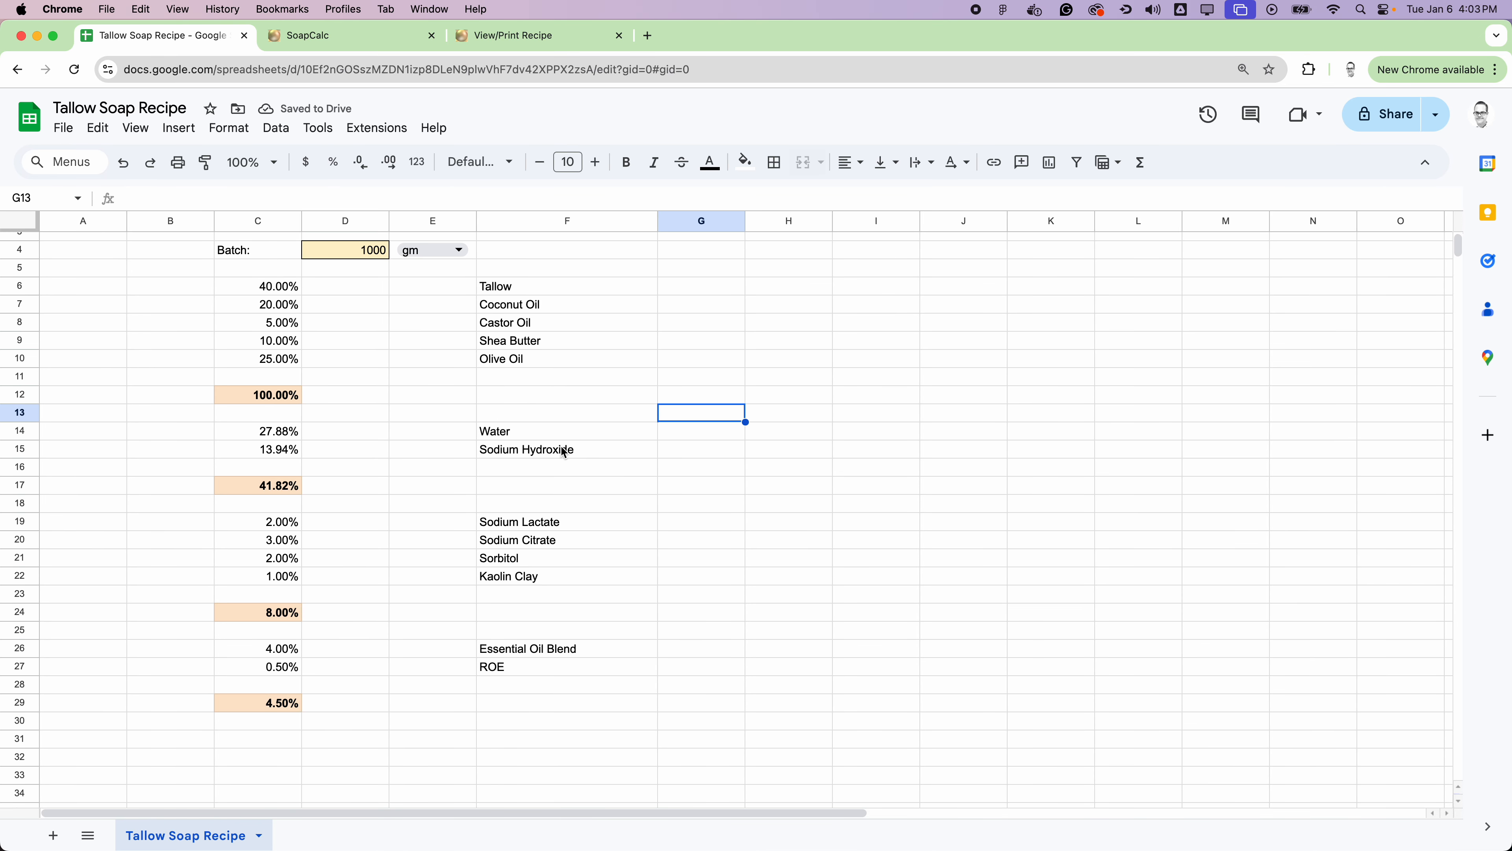
Step: Try to add an overall total in cell C32 with a SUM of the group totals in C12, C17, C24 and C29
scroll(564, 452, "down", 4)
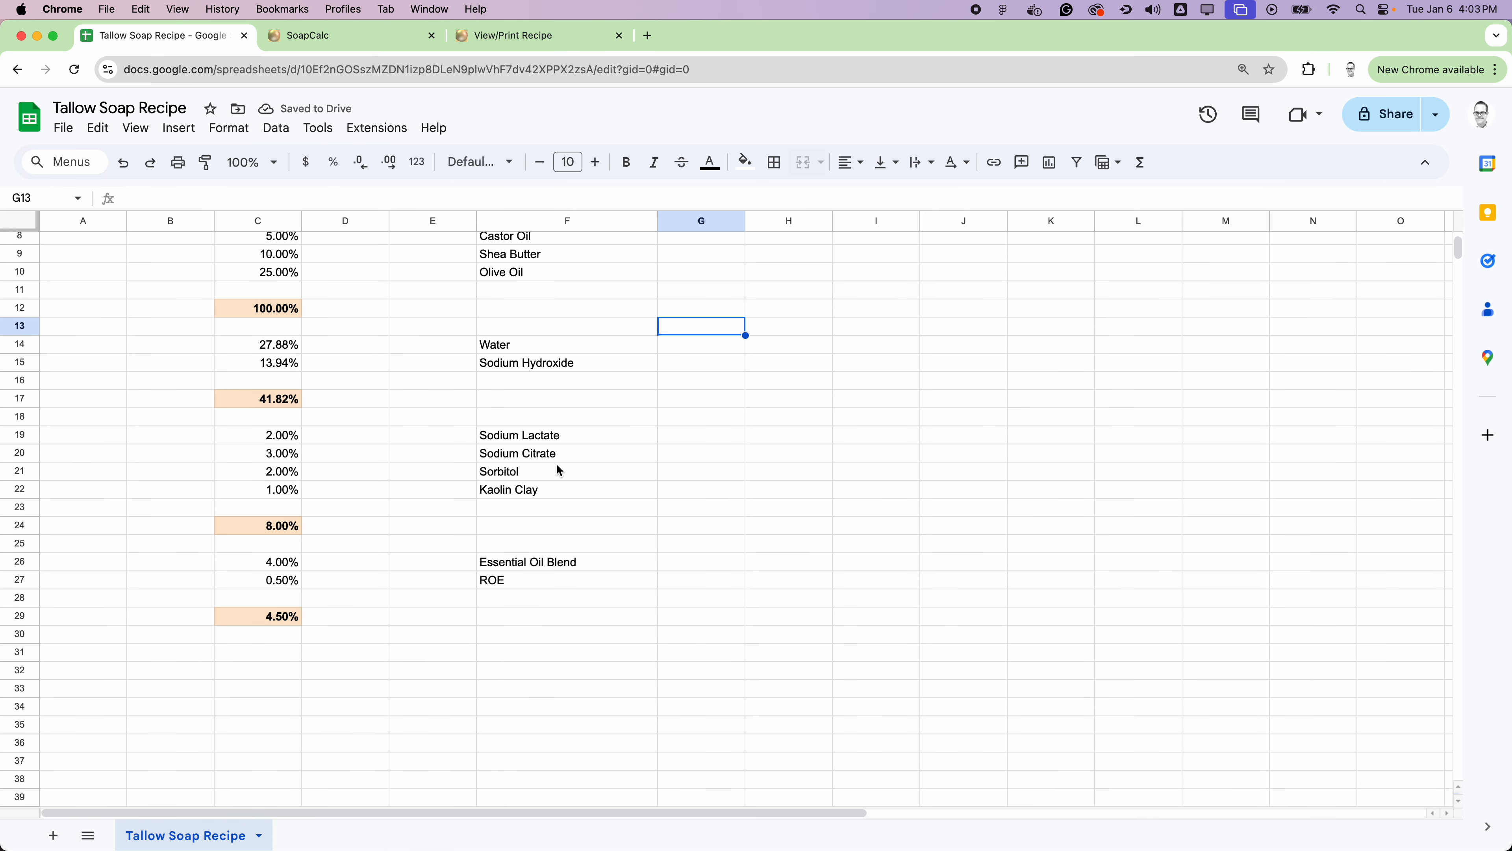
left_click(263, 668)
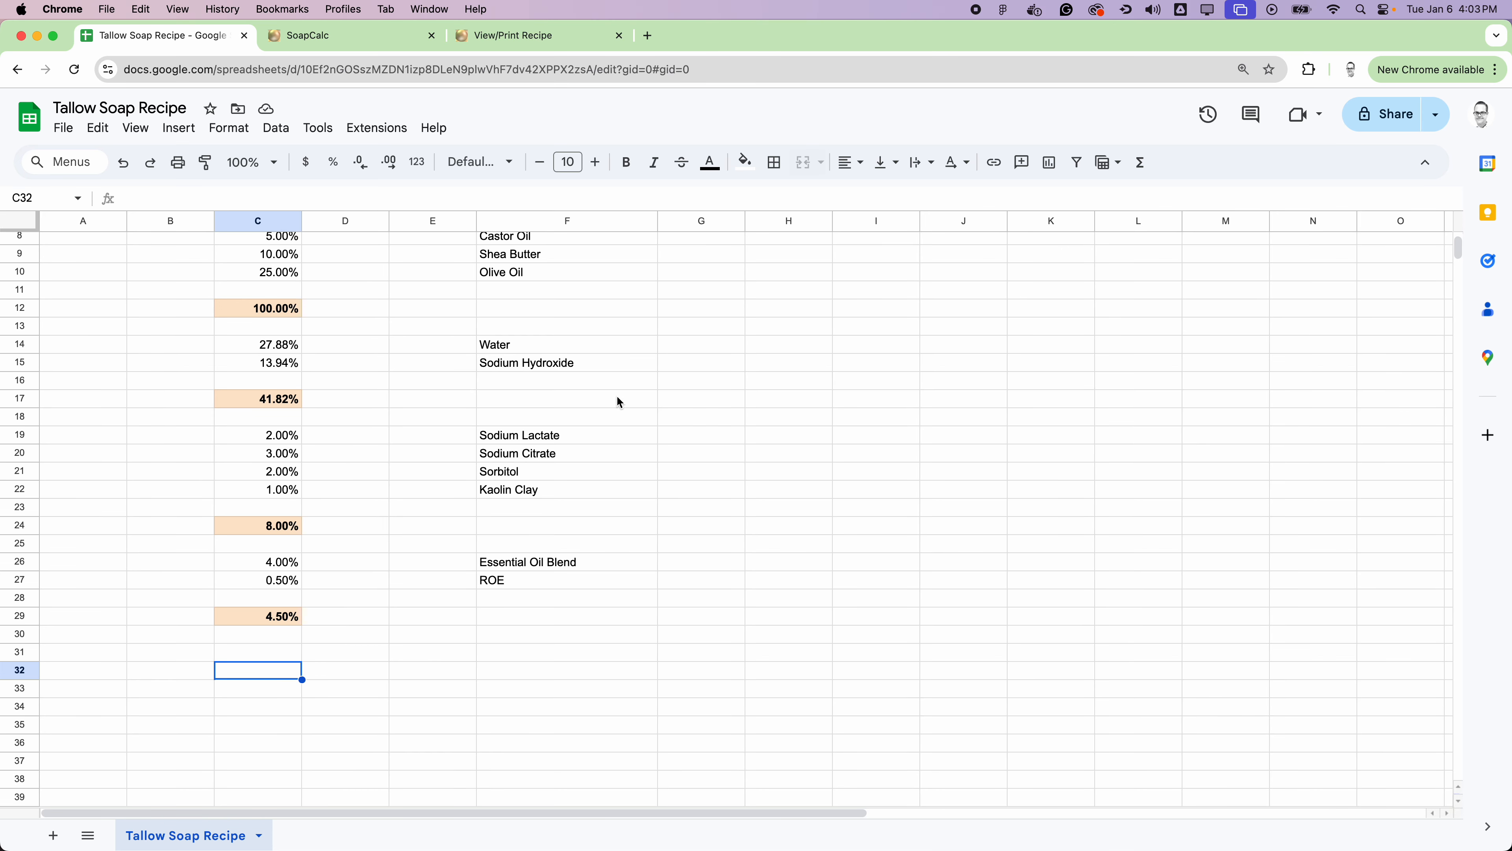
scroll(403, 426, "up", 3)
scroll(403, 426, "down", 4)
scroll(403, 425, "up", 4)
left_click(1141, 163)
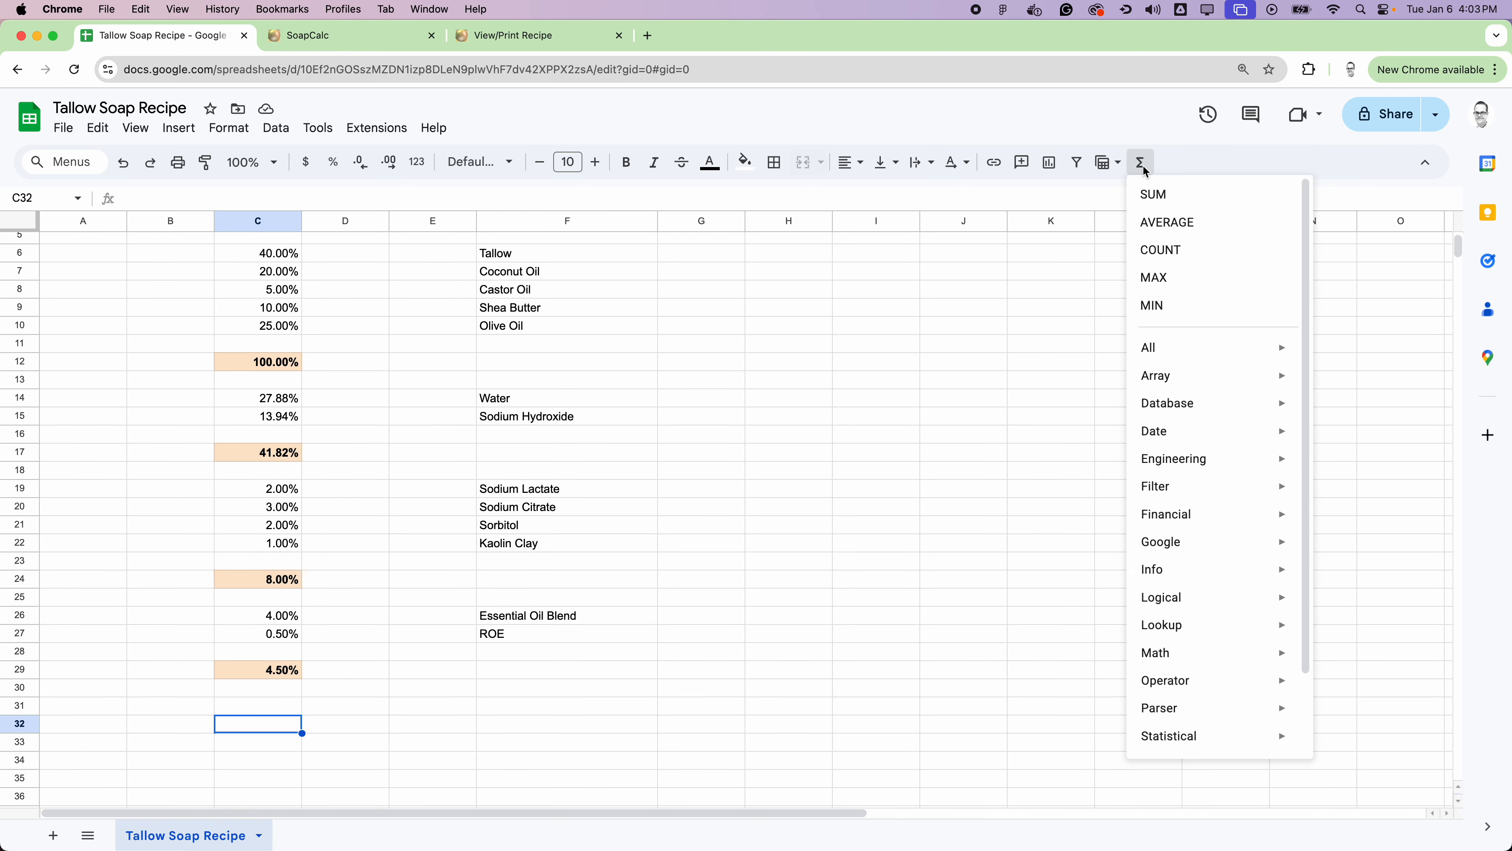
left_click(1158, 195)
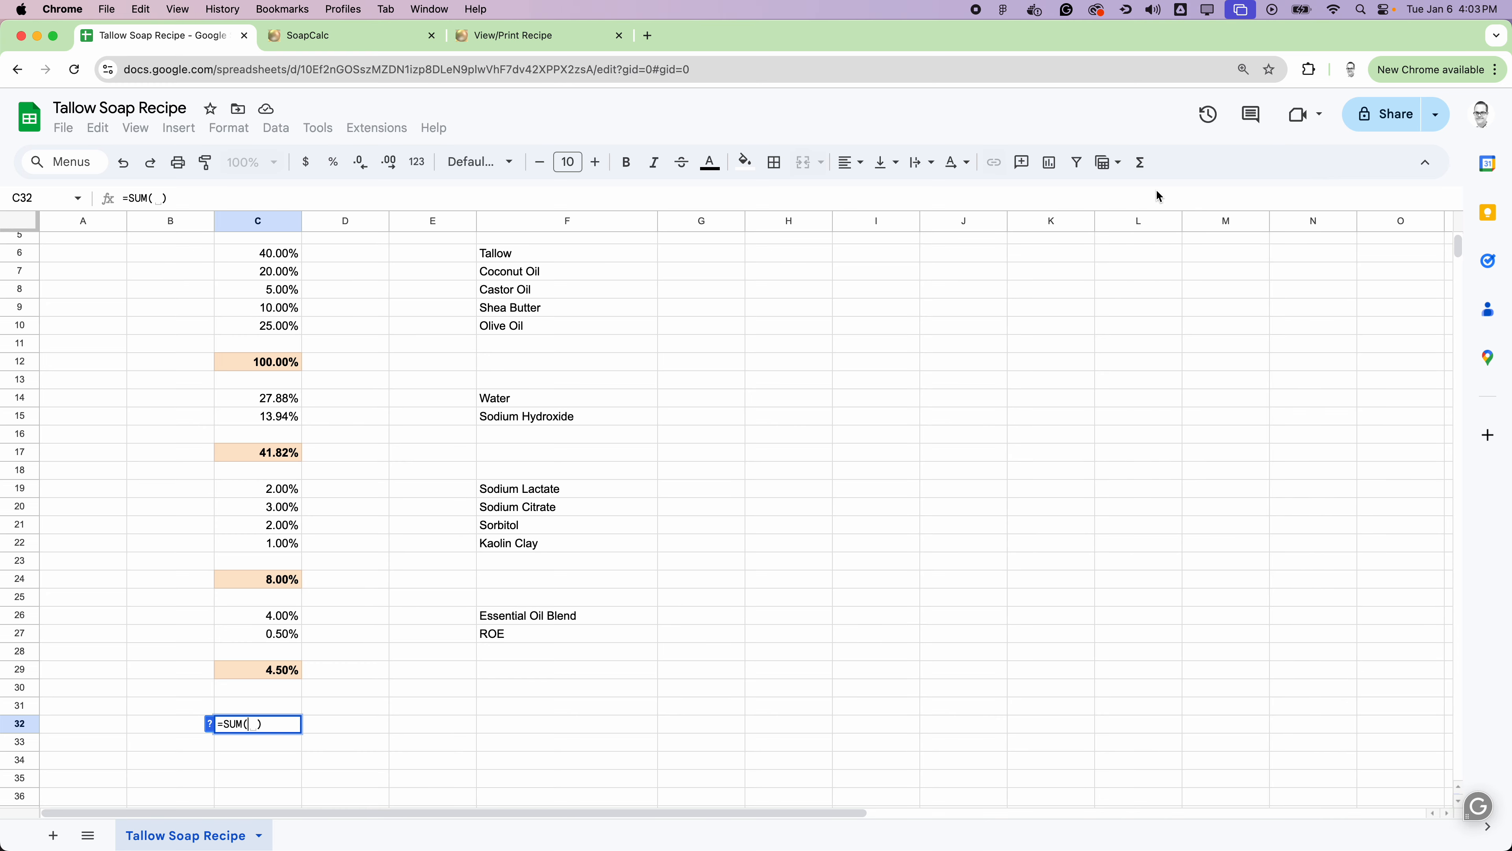
scroll(376, 452, "up", 3)
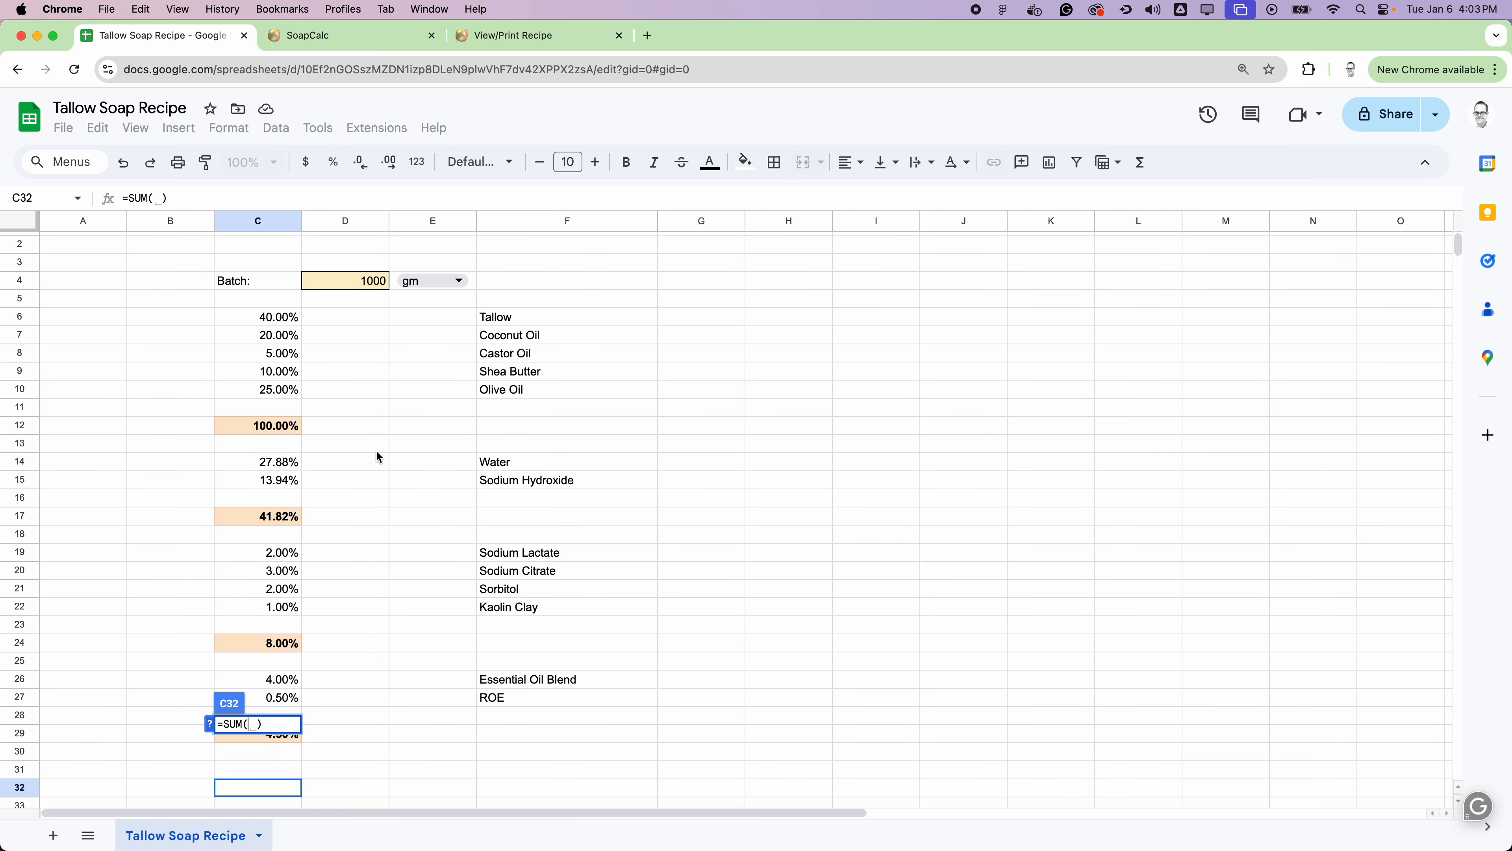
scroll(377, 452, "down", 5)
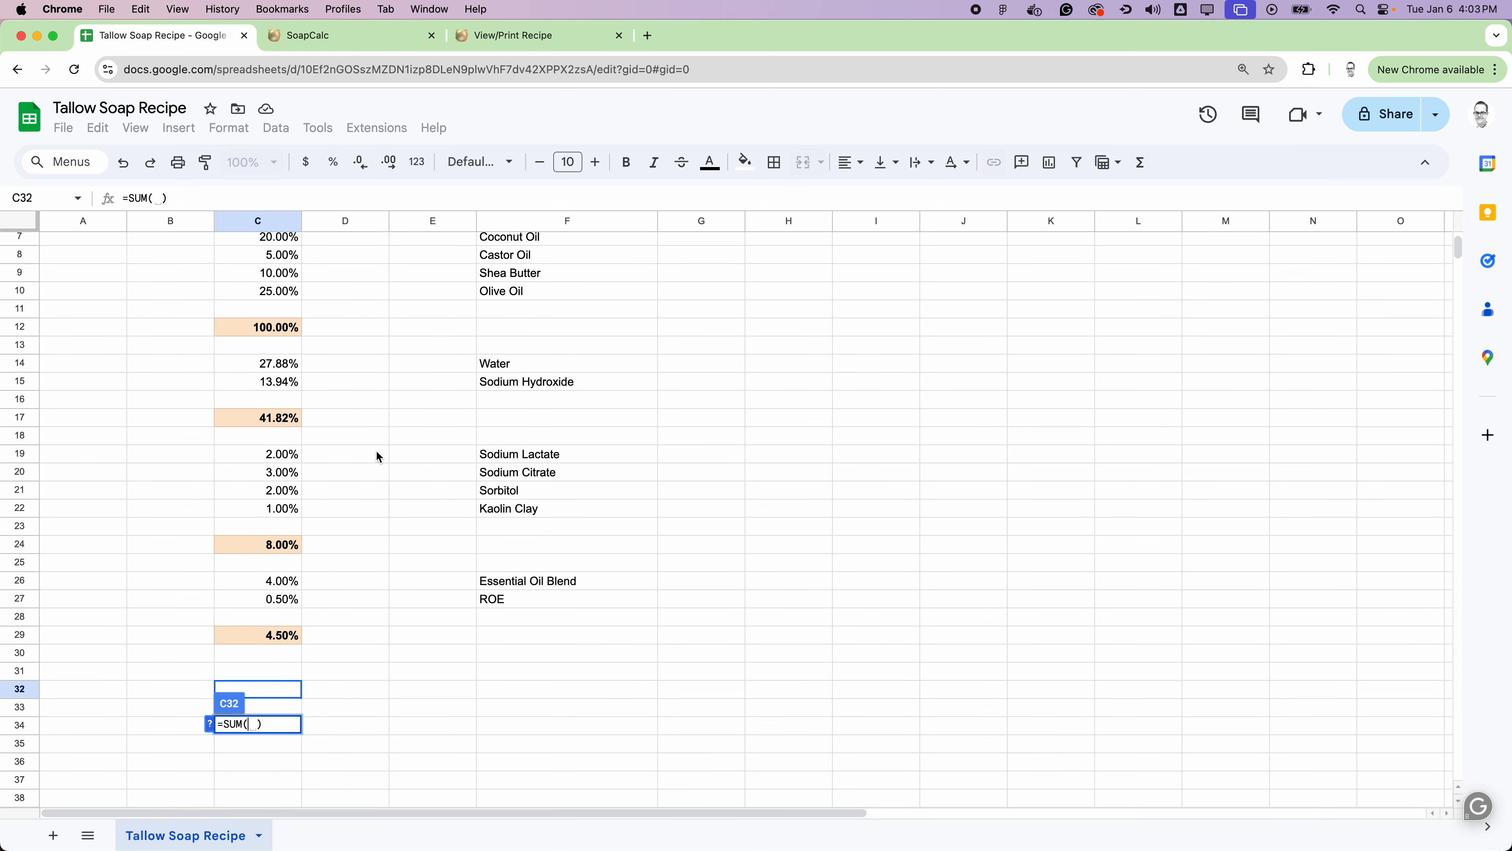
left_click(280, 328)
key("super+equal")
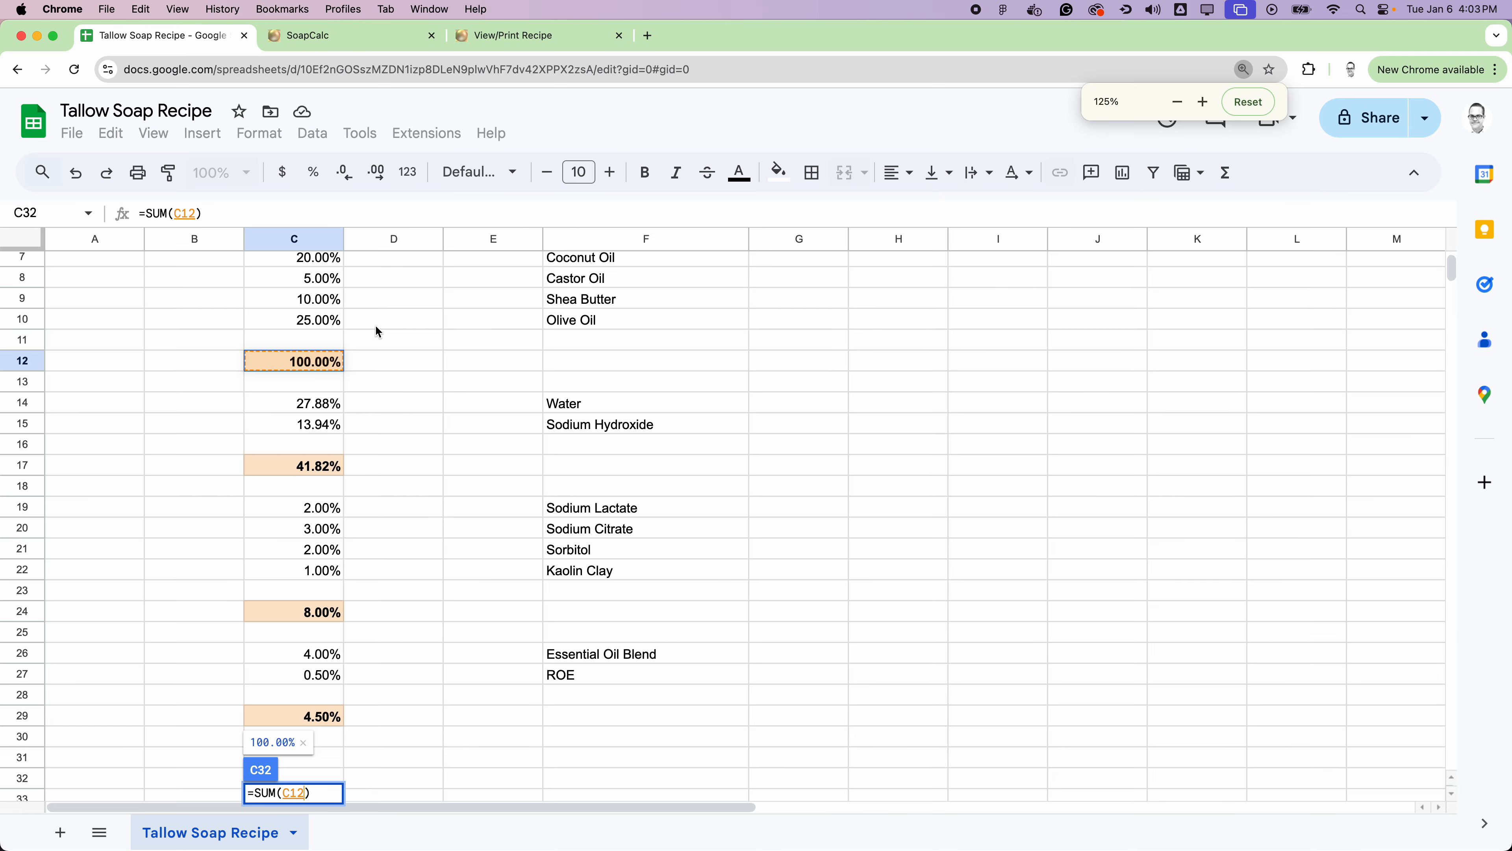
left_click(307, 471)
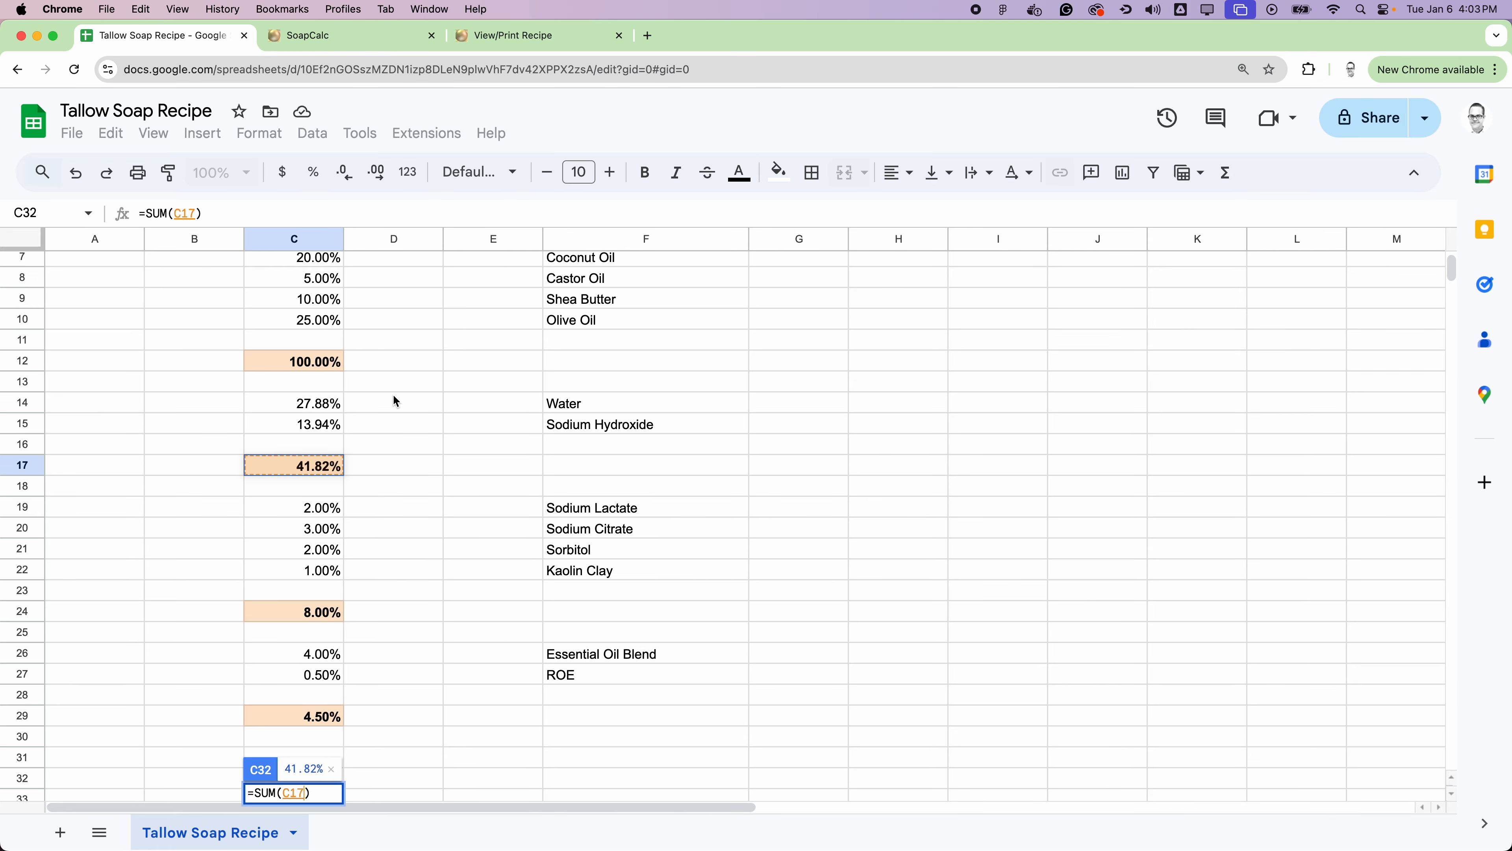
key("super+equal")
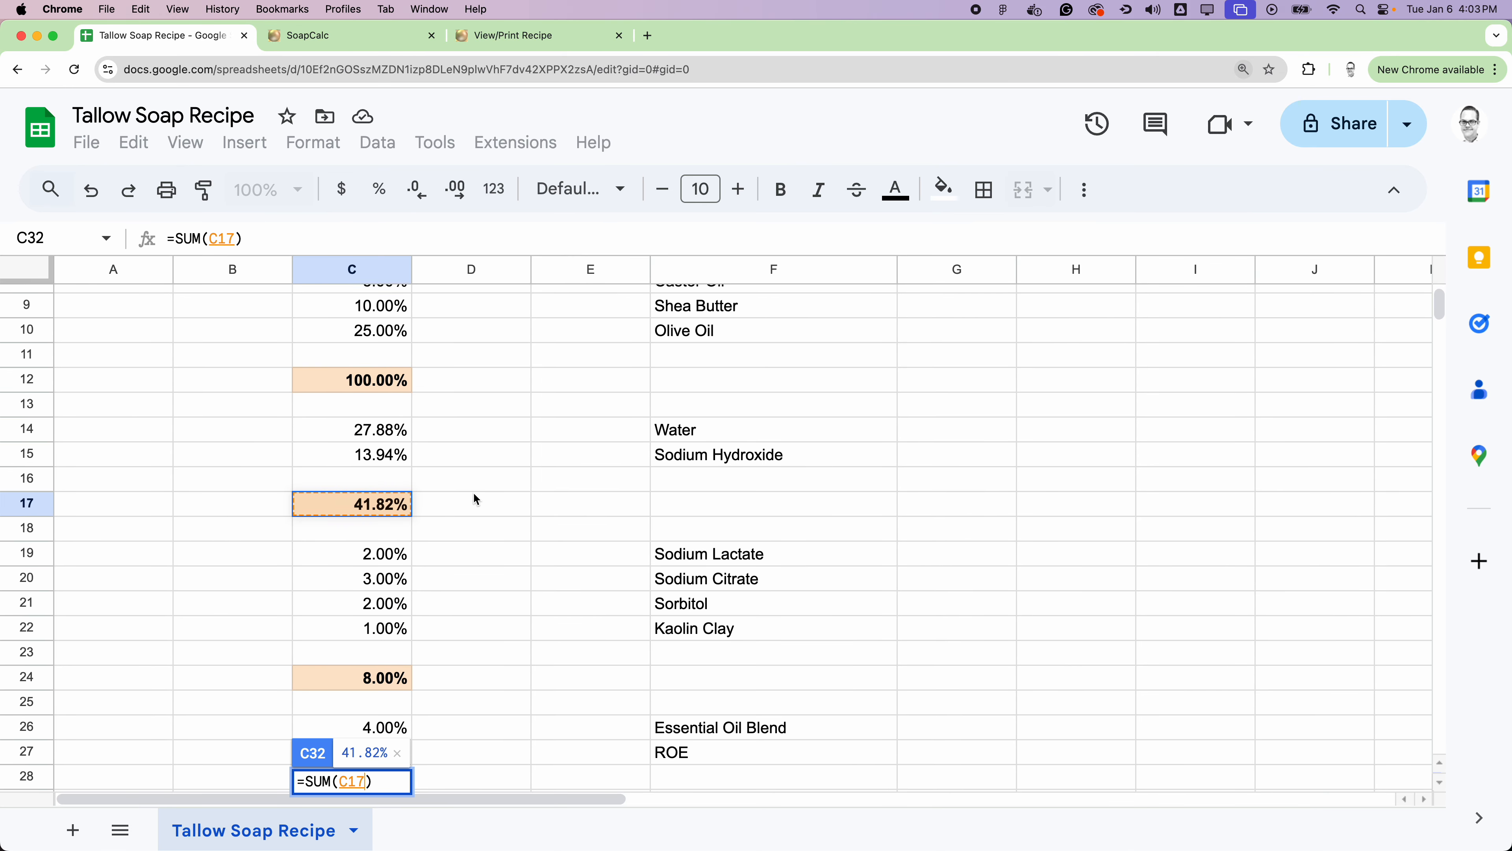
scroll(474, 493, "down", 2)
left_click(370, 557)
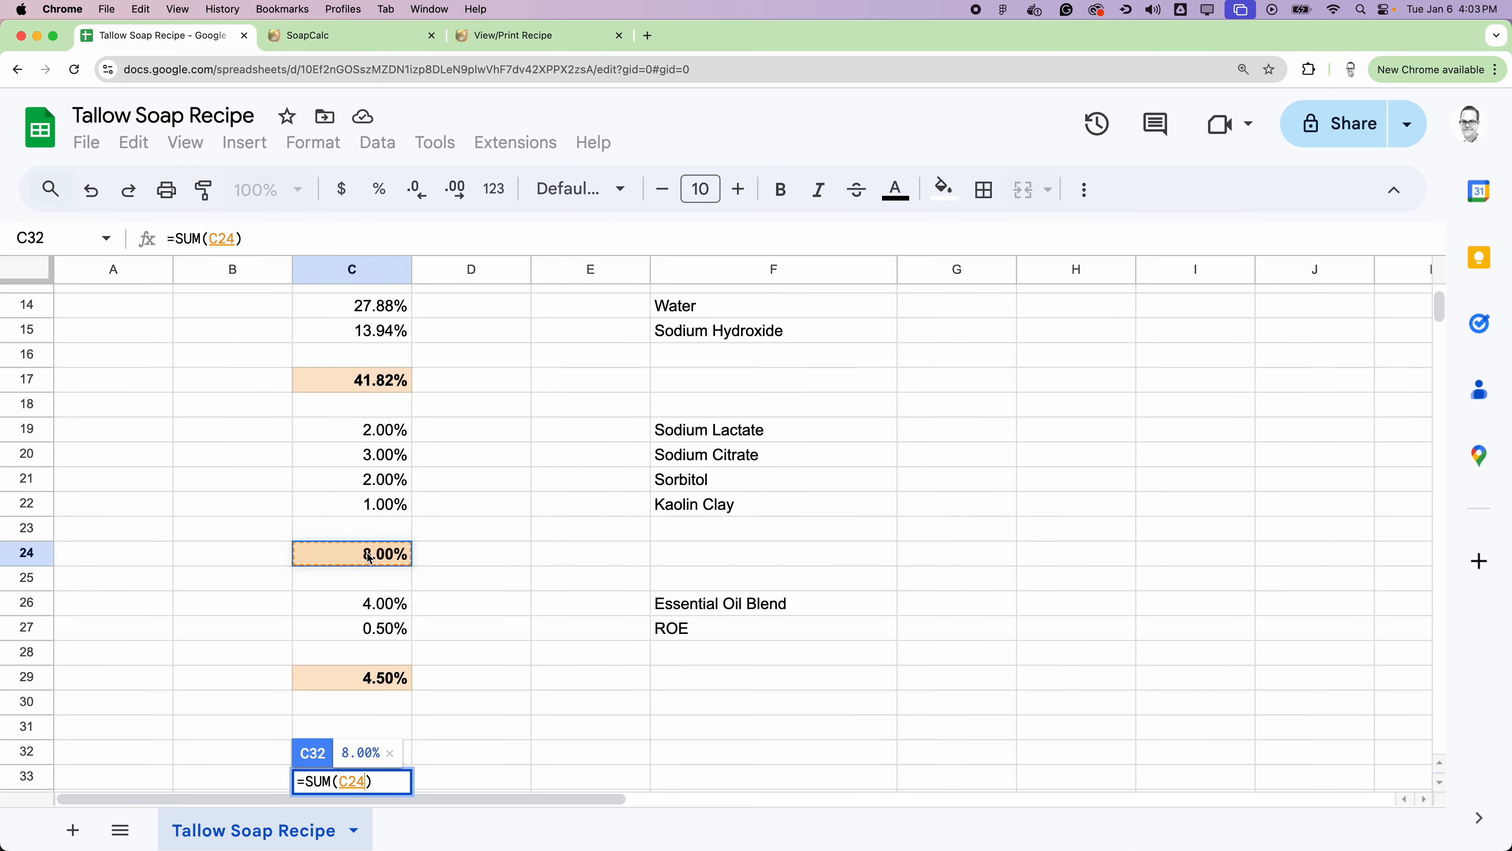
key("super+equal")
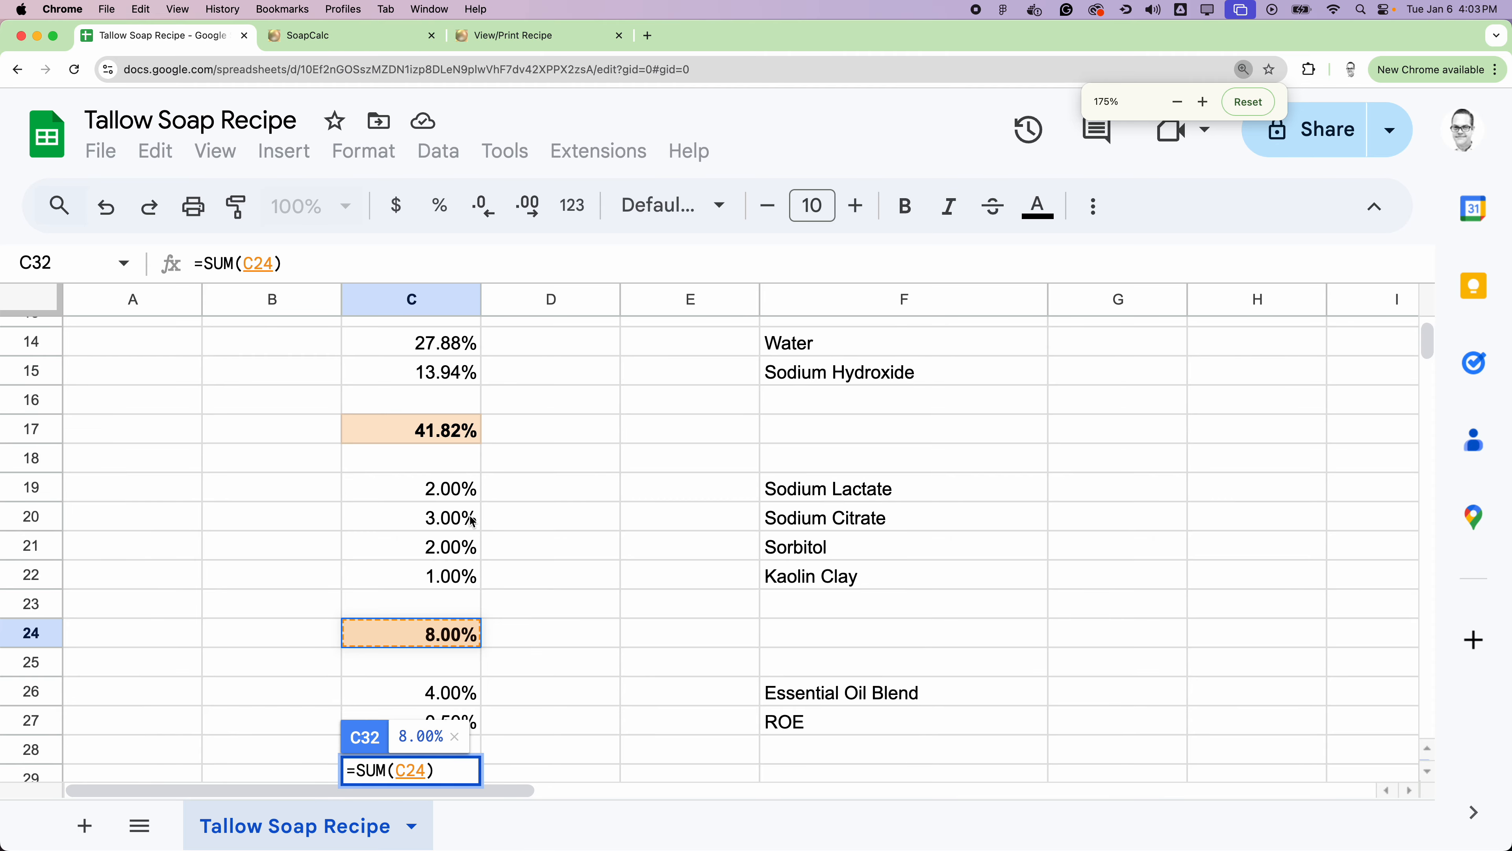
scroll(506, 524, "down", 4)
left_click(442, 504)
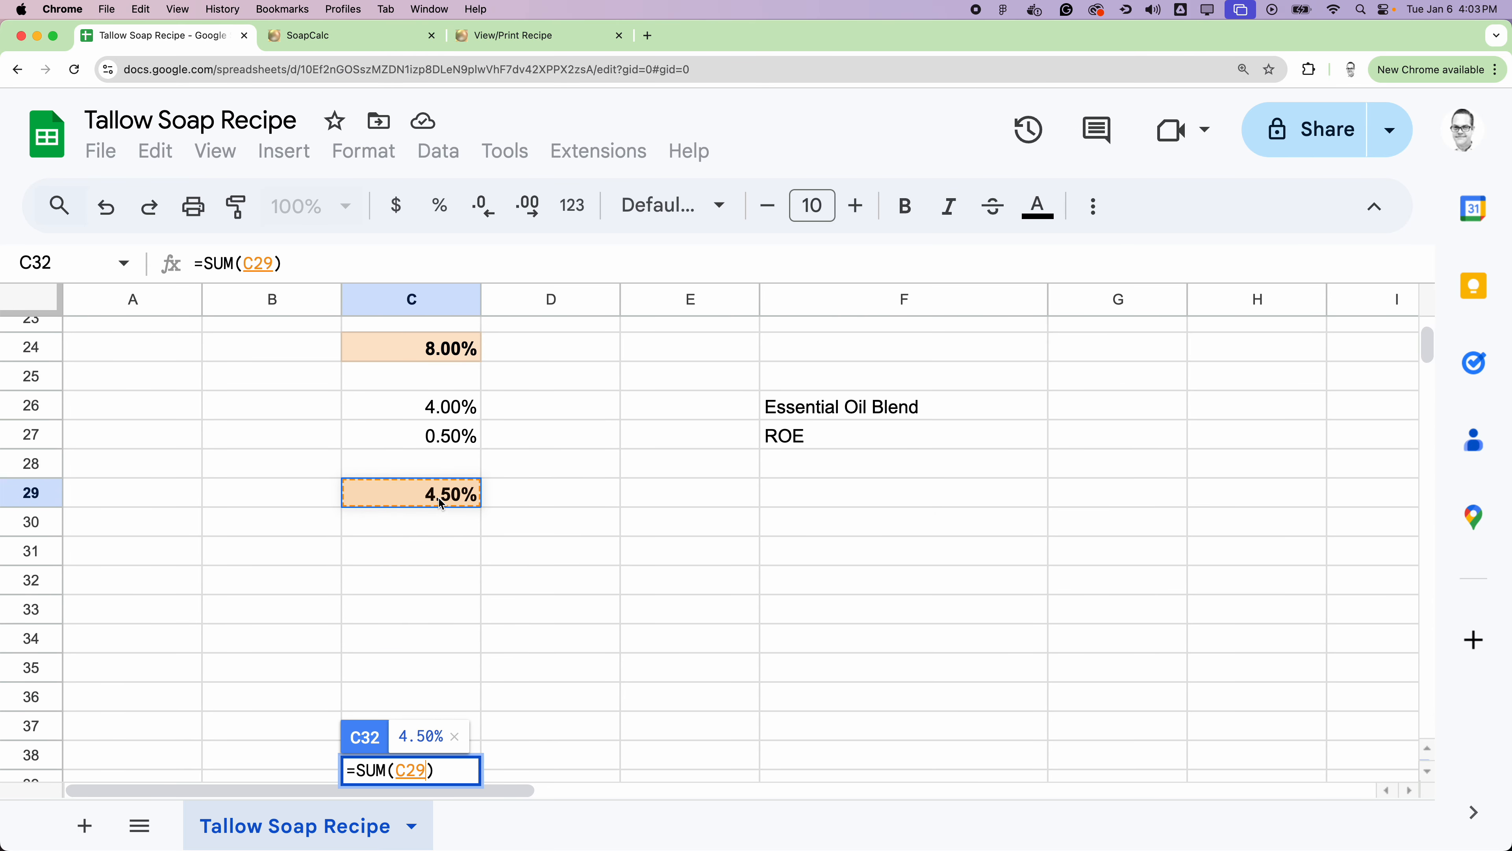
key("Return")
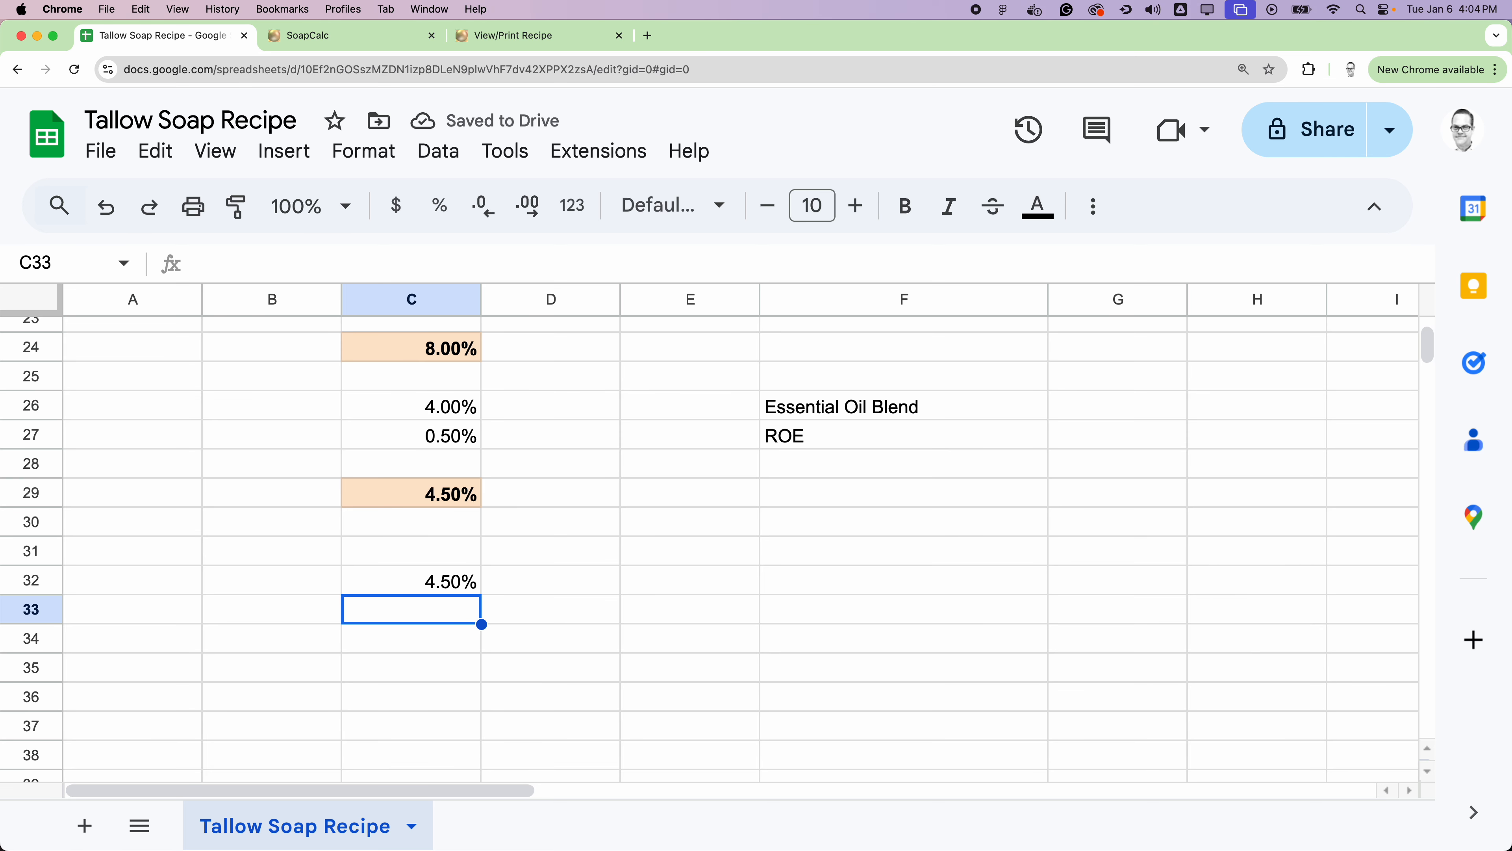
Step: Check the overall total formula in cell C32 and clear the cell
key("super+minus")
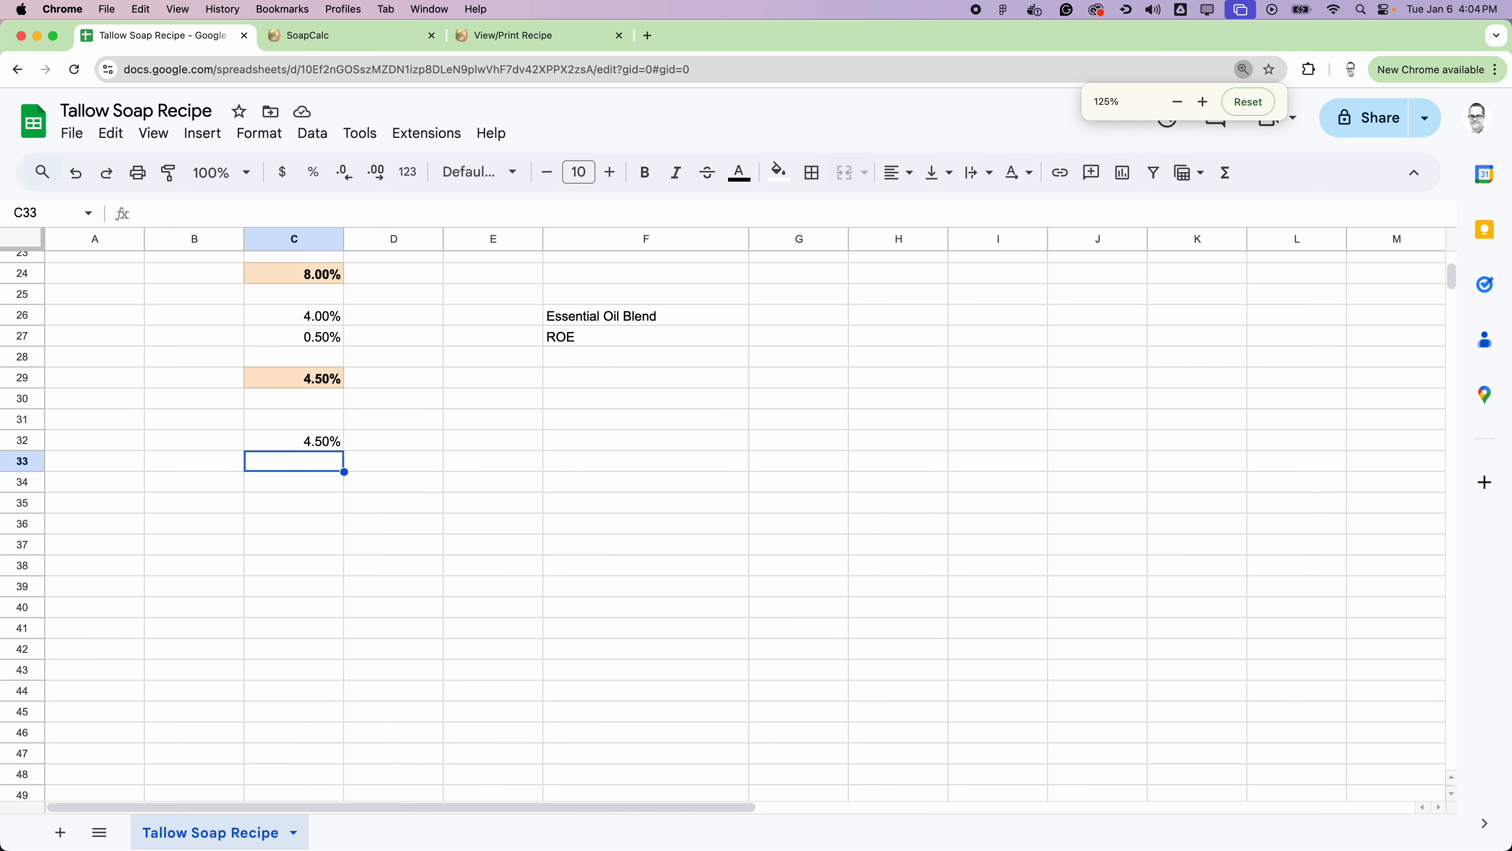
key("super+minus")
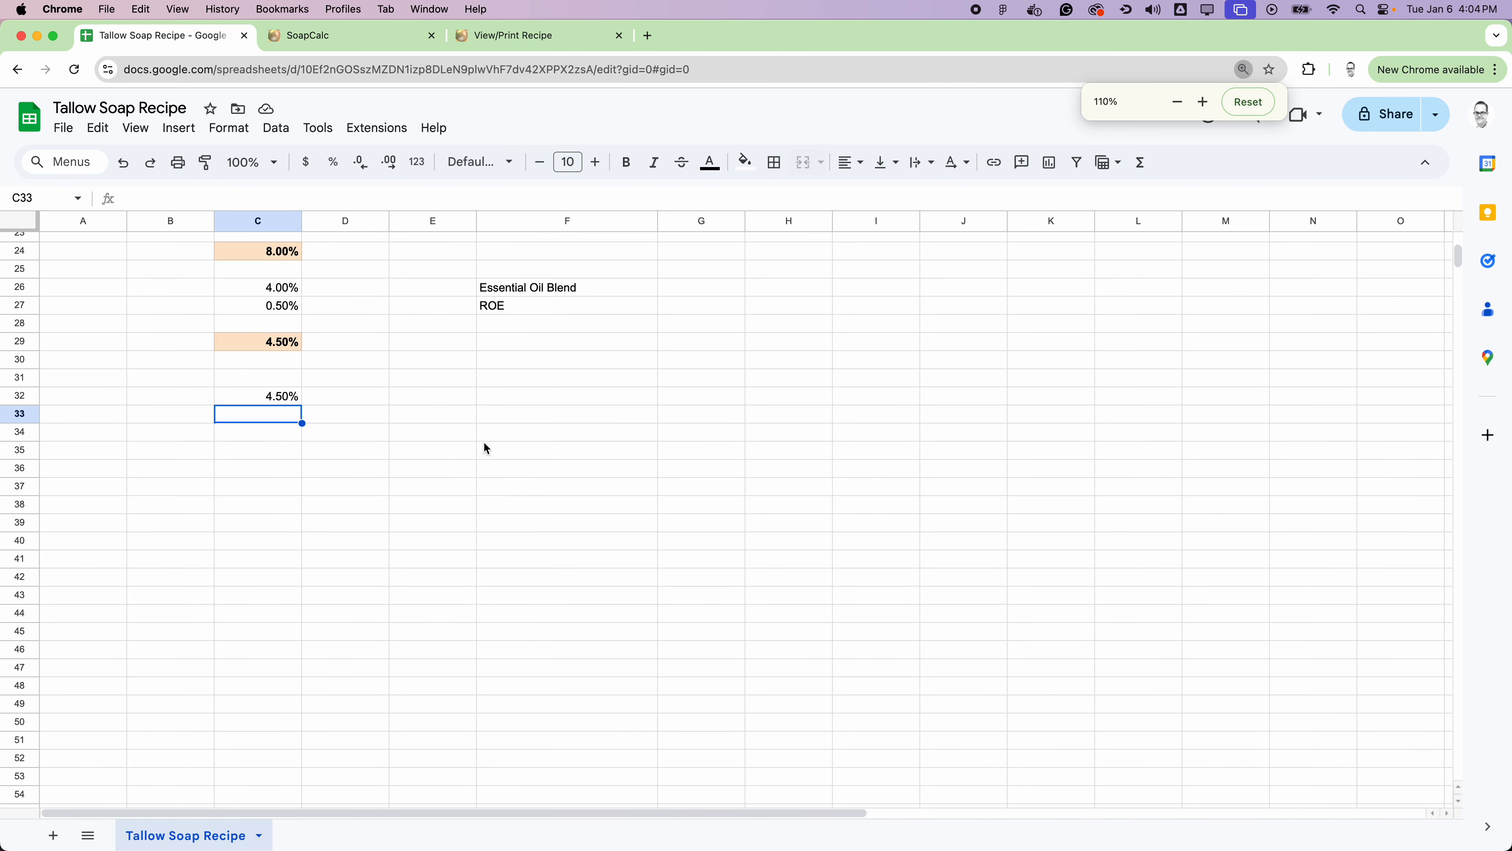
scroll(483, 440, "up", 3)
left_click(279, 396)
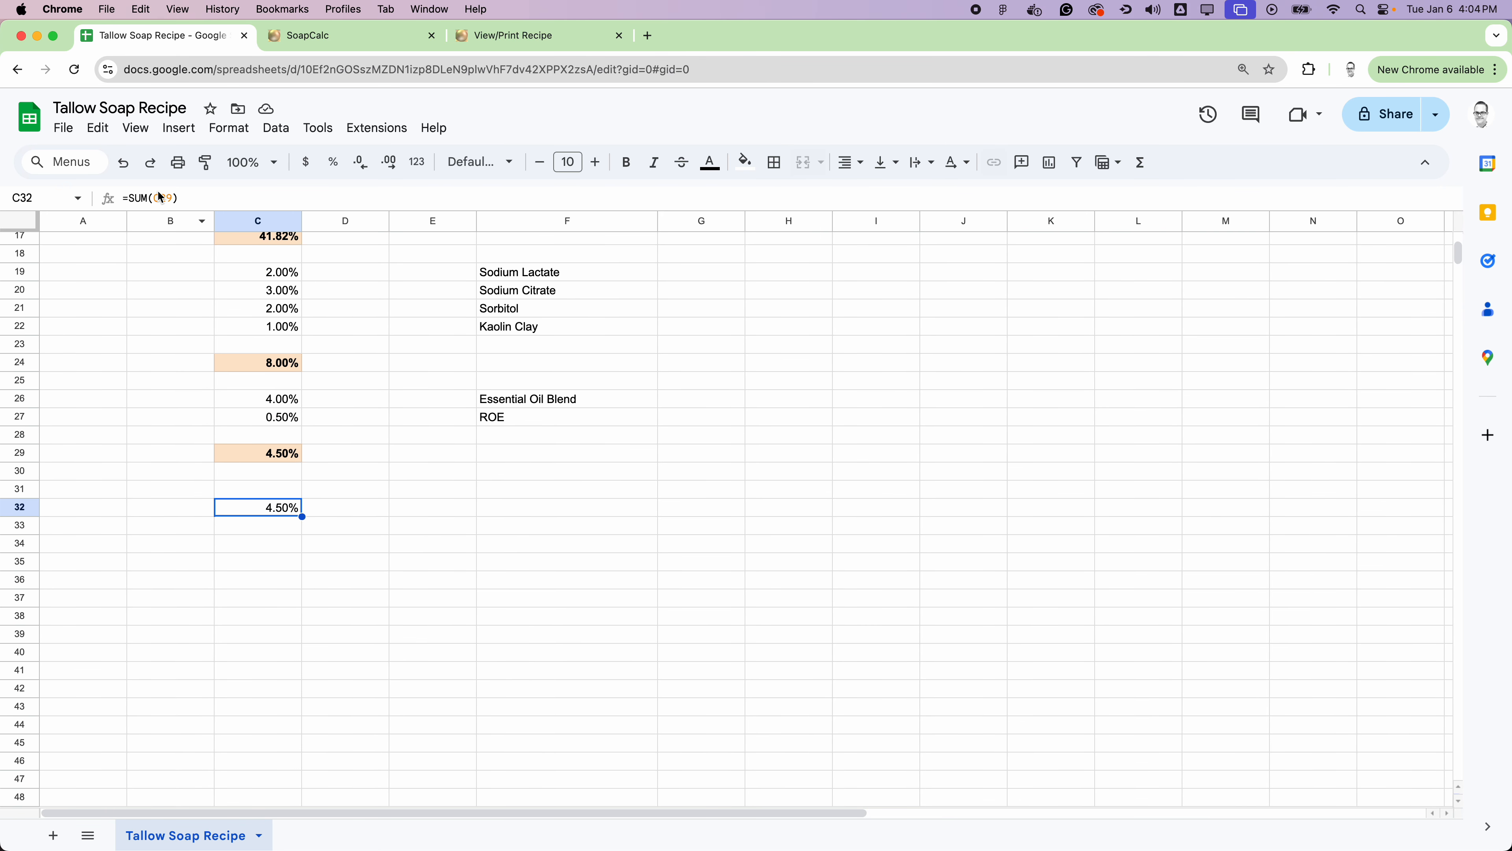
scroll(378, 395, "up", 5)
scroll(378, 395, "down", 4)
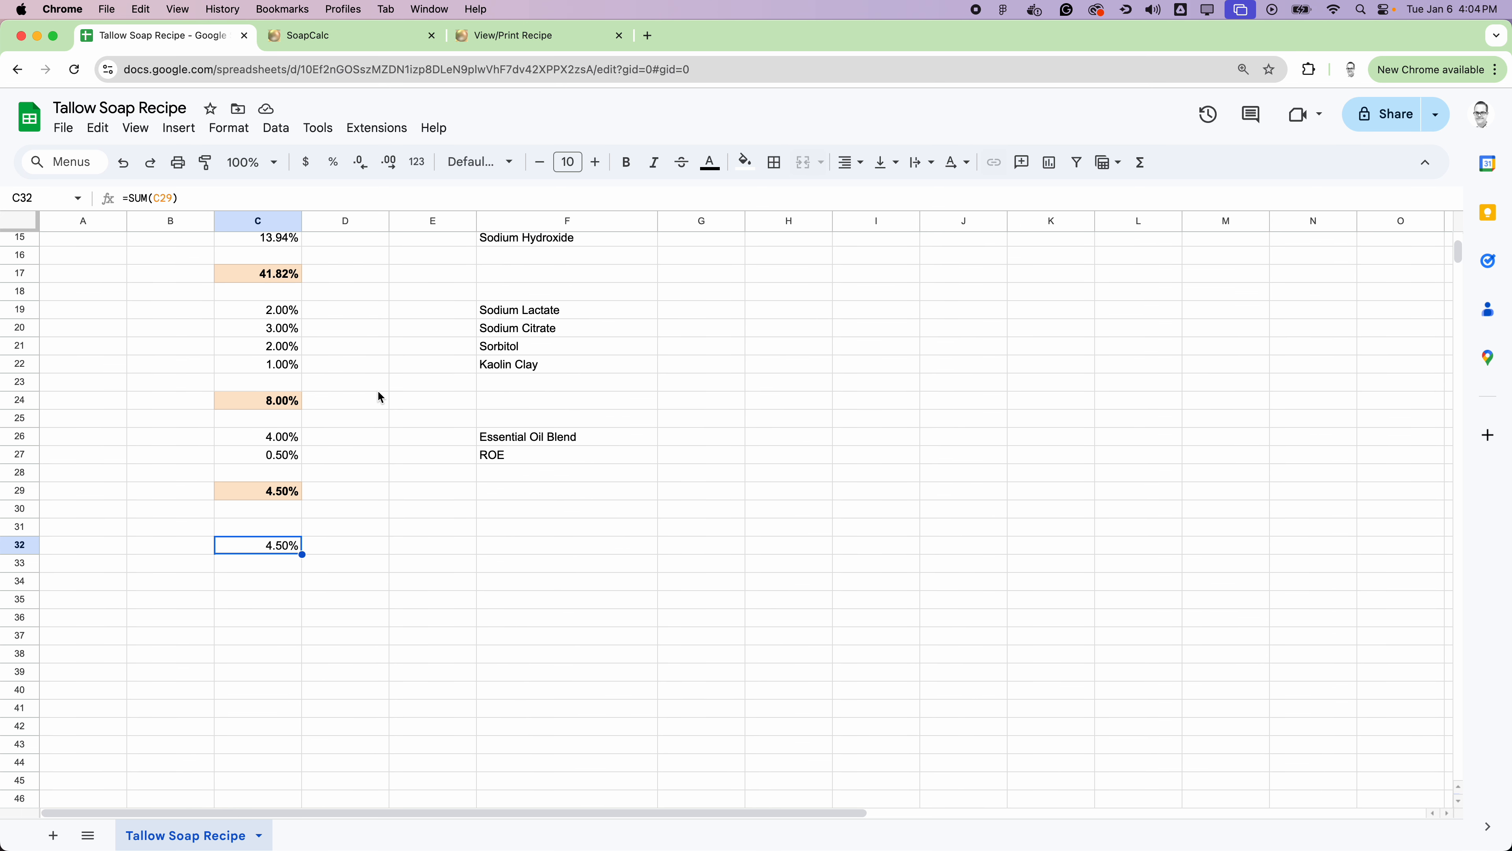
scroll(381, 397, "up", 3)
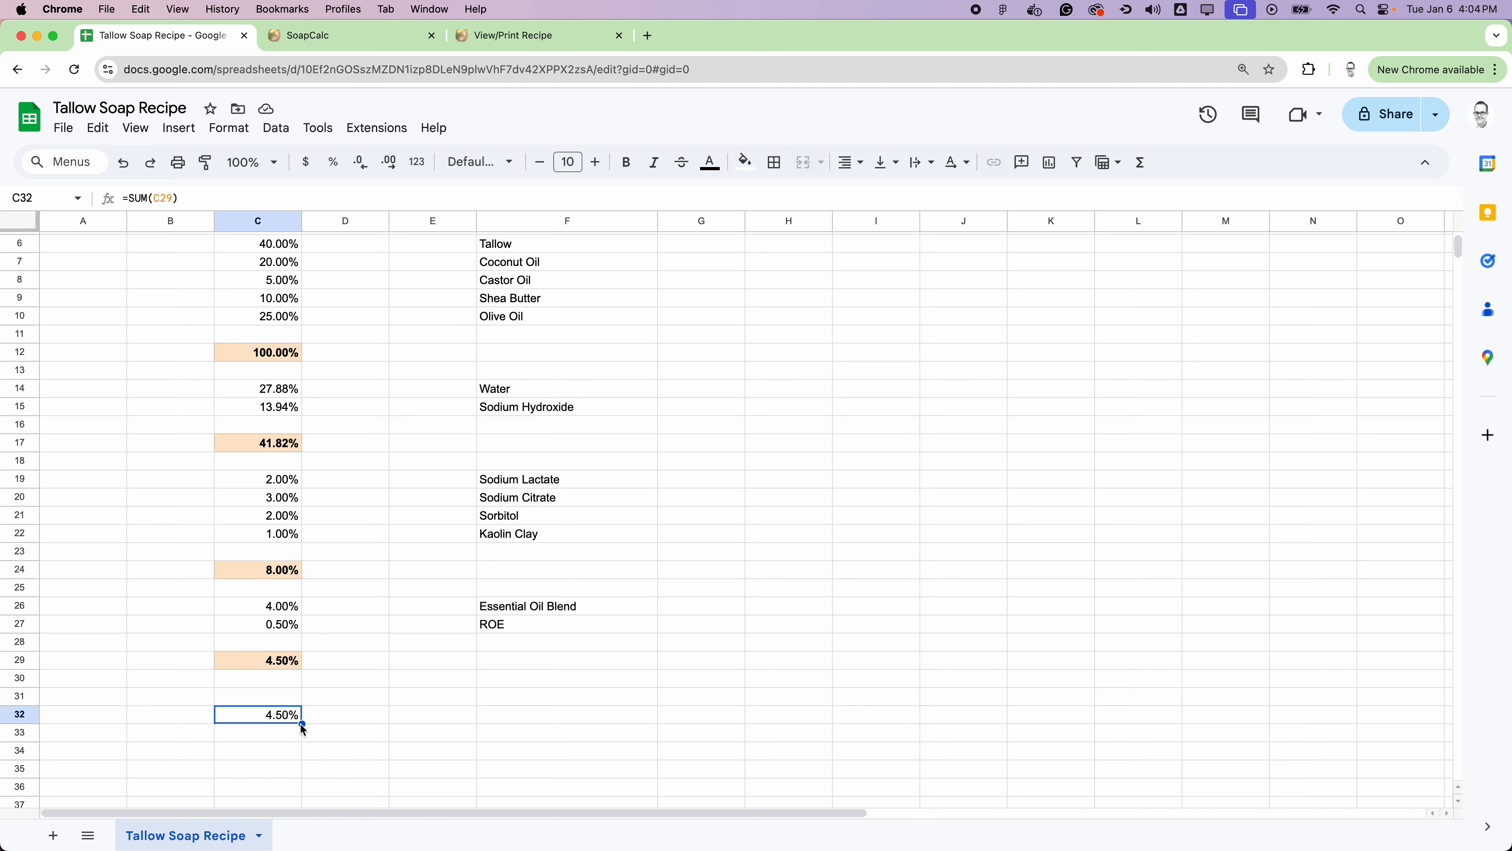
key("Delete")
scroll(671, 424, "up", 2)
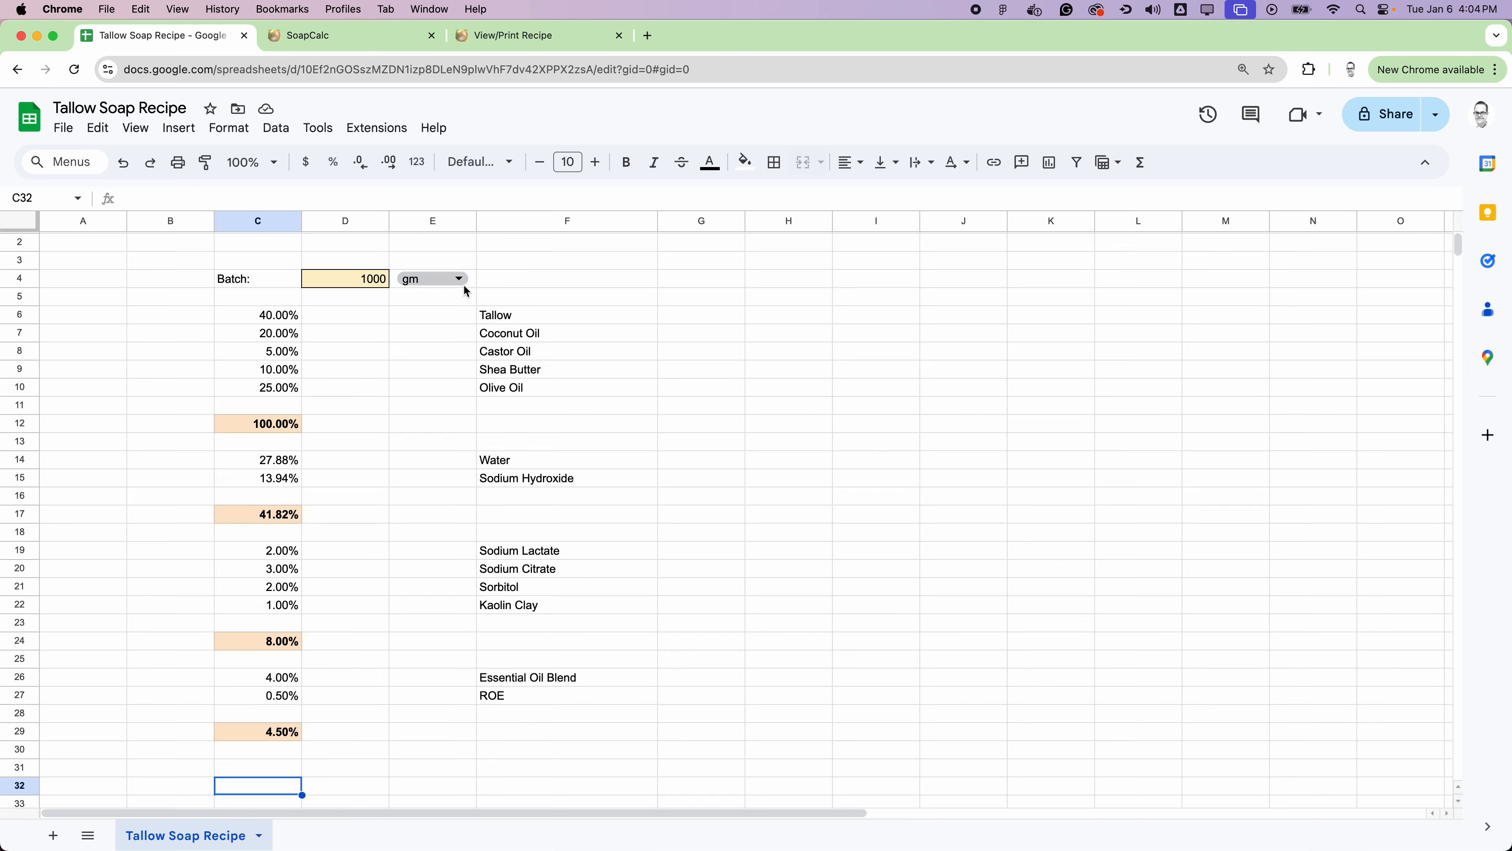
Step: Enter the formula =$E$4 in cell E6 so the Tallow row shows the batch unit
left_click(430, 314)
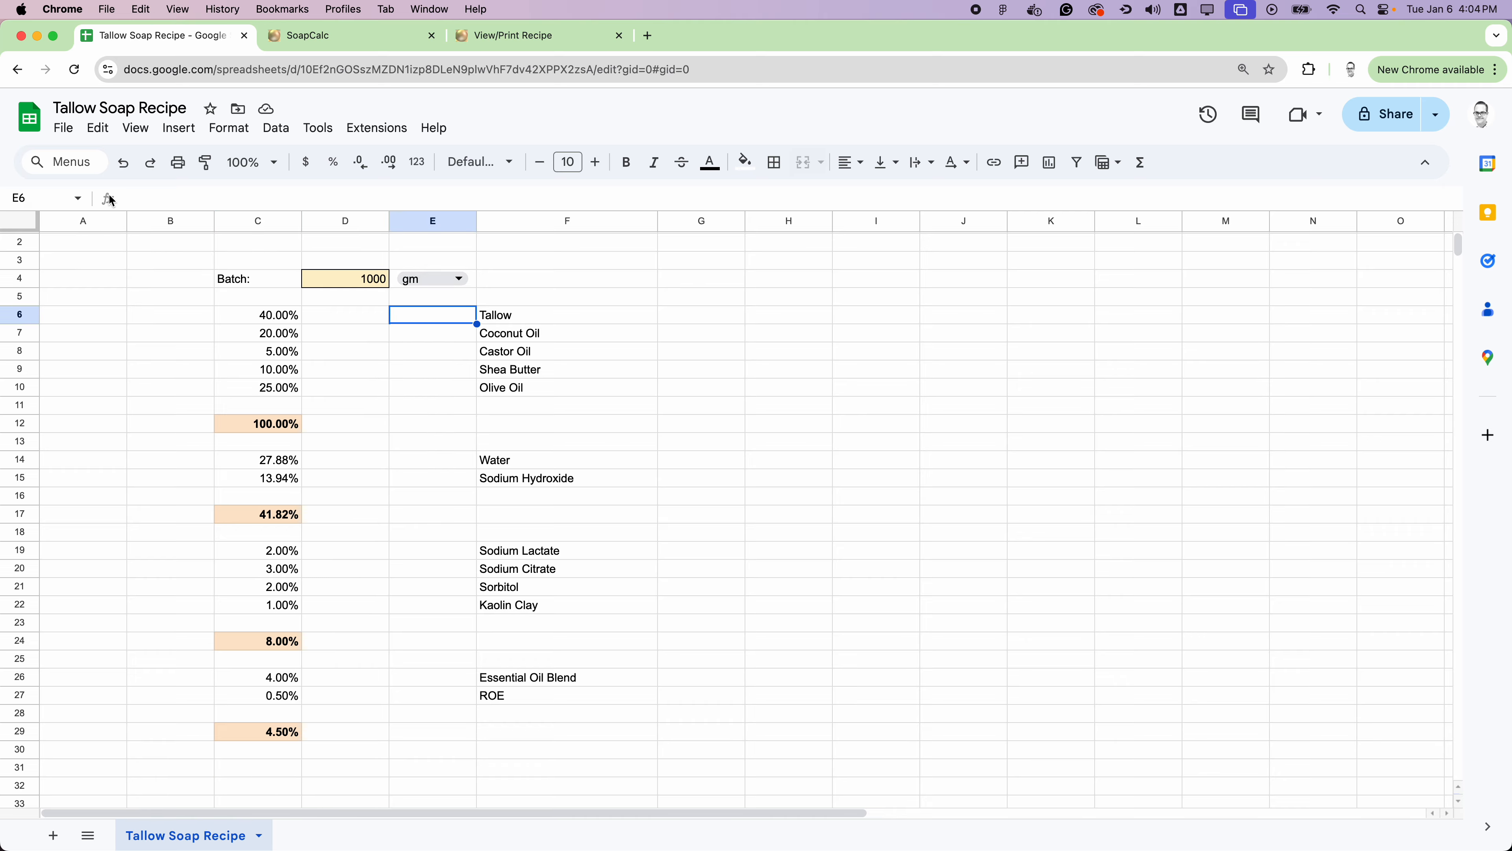
left_click(1141, 163)
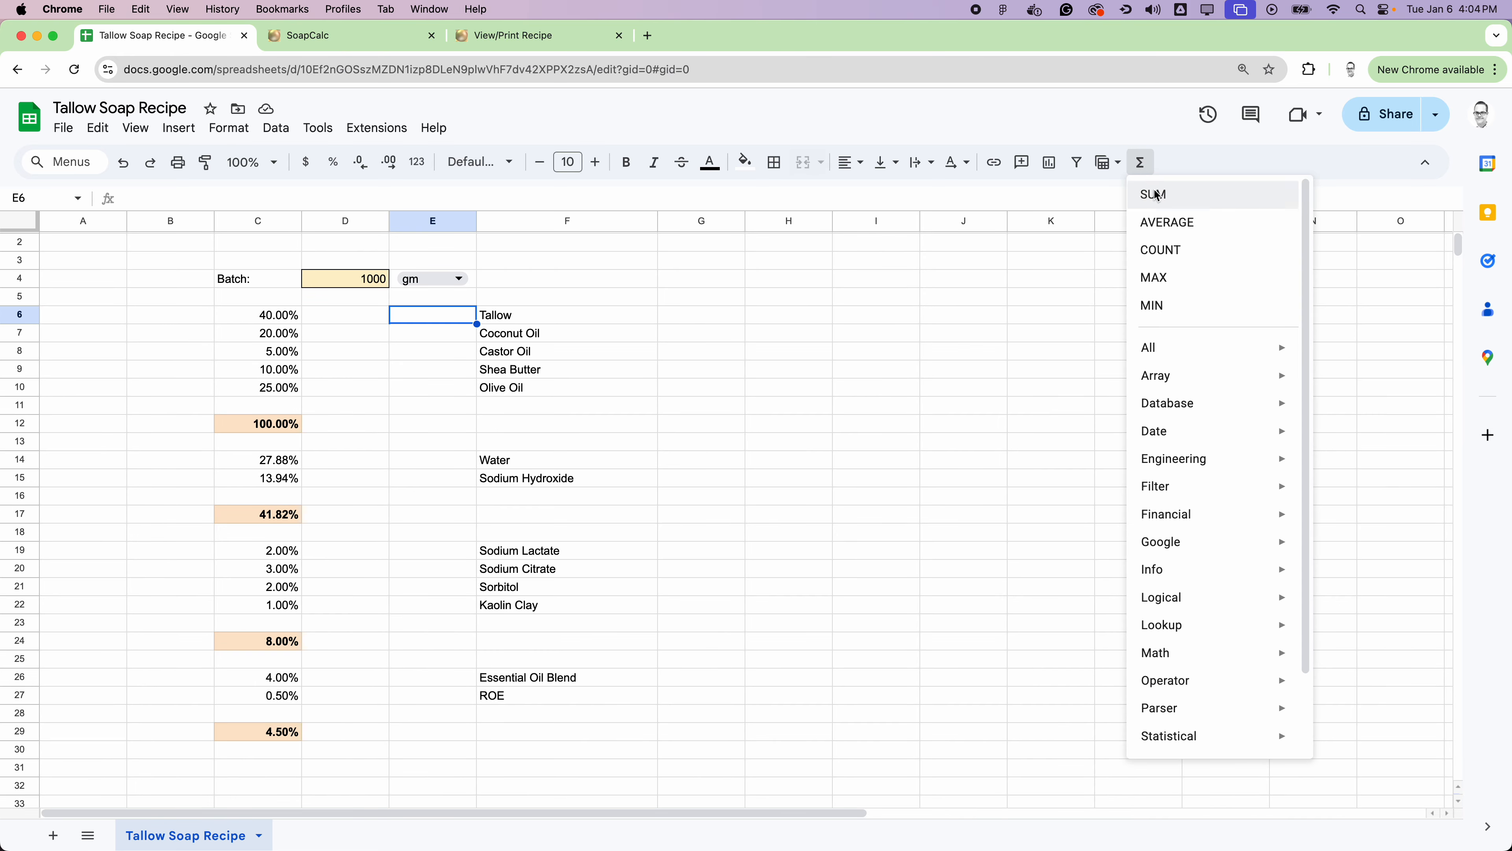
left_click(434, 313)
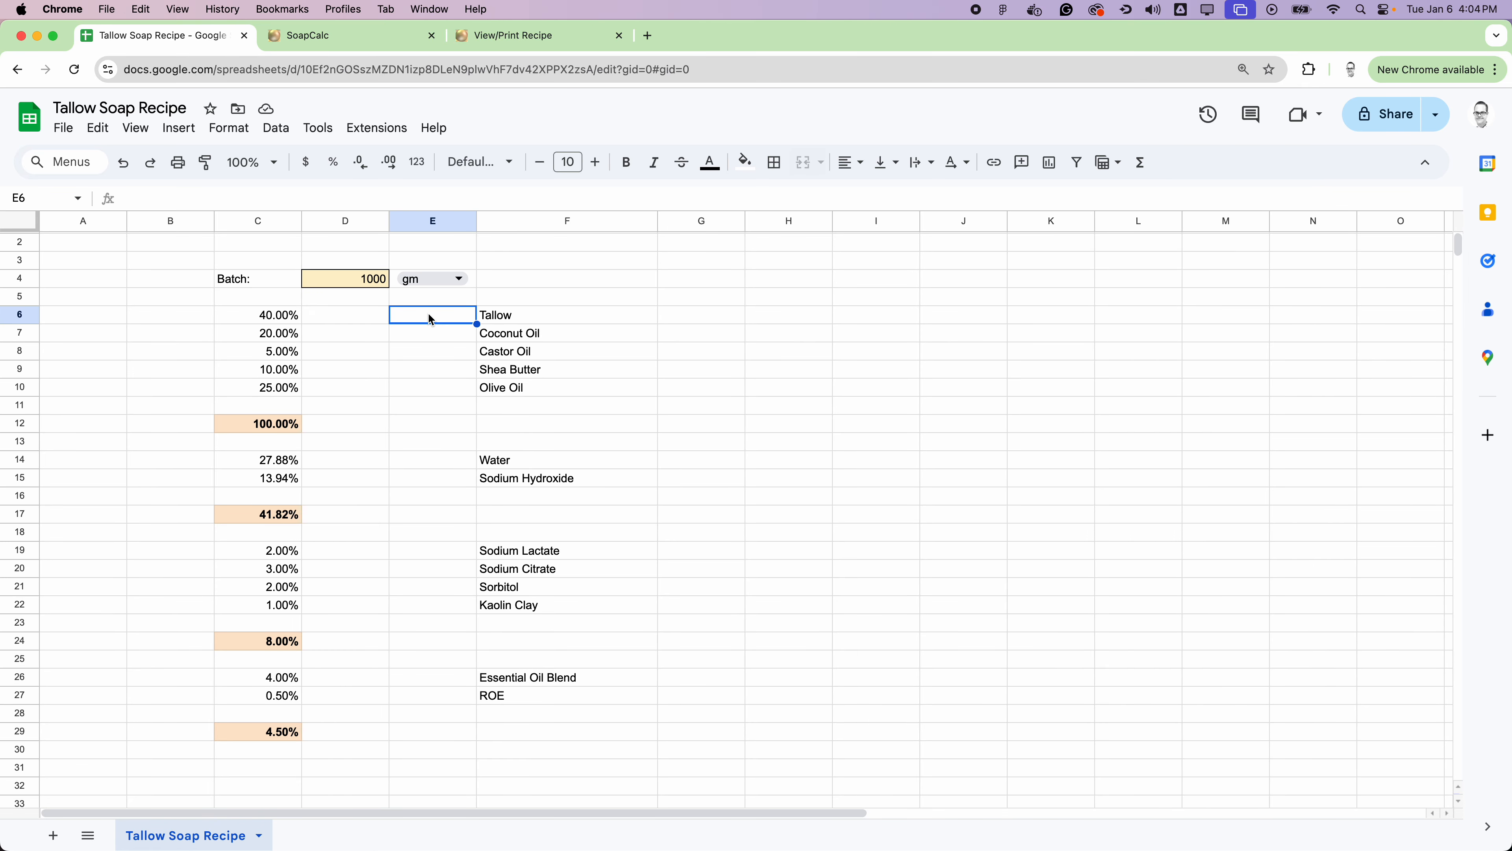
left_click(174, 201)
type("=")
type("$E")
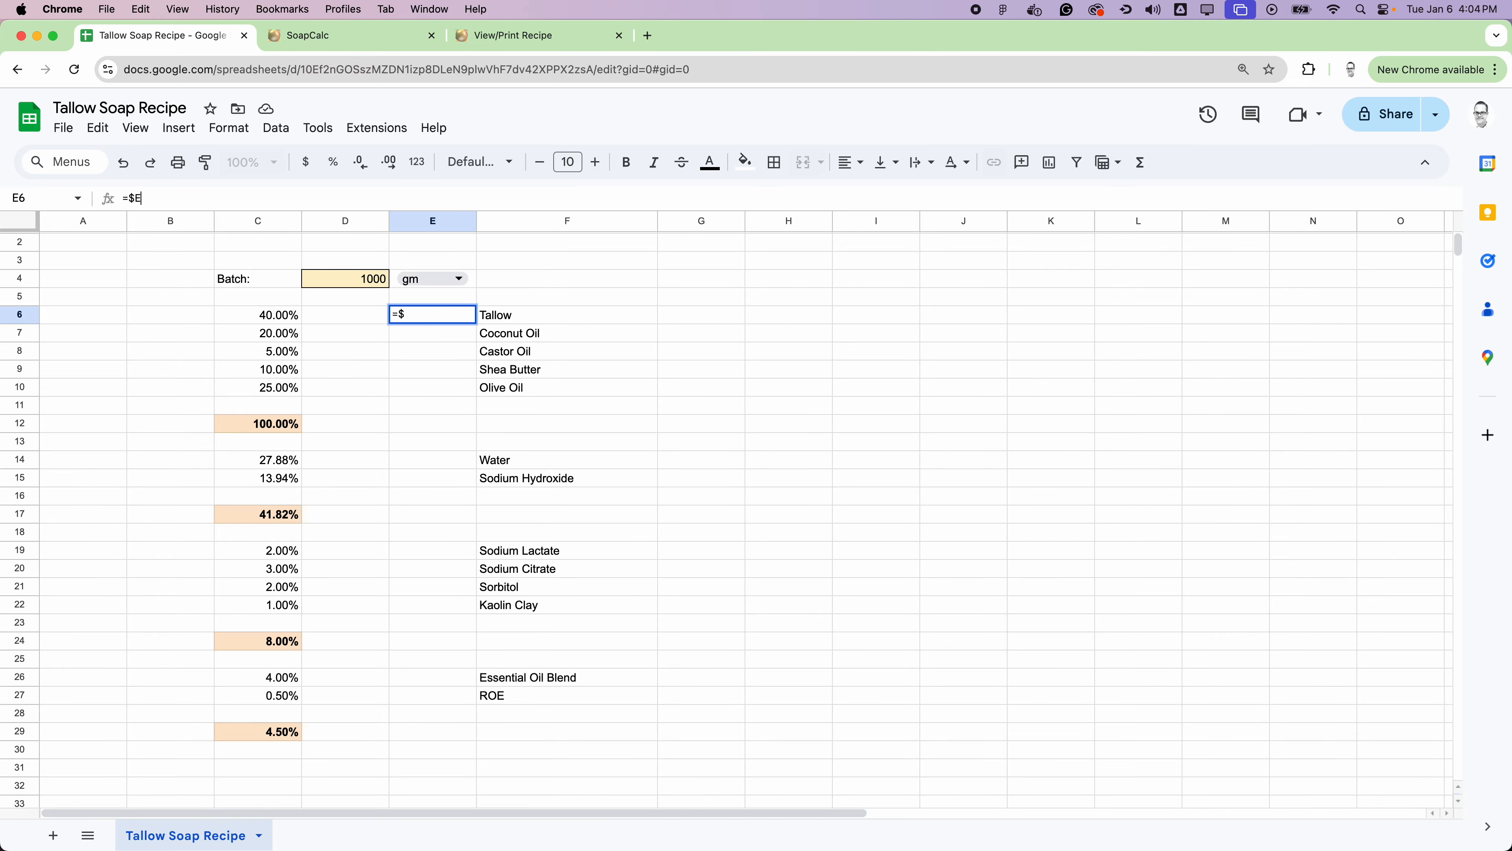
type("$4")
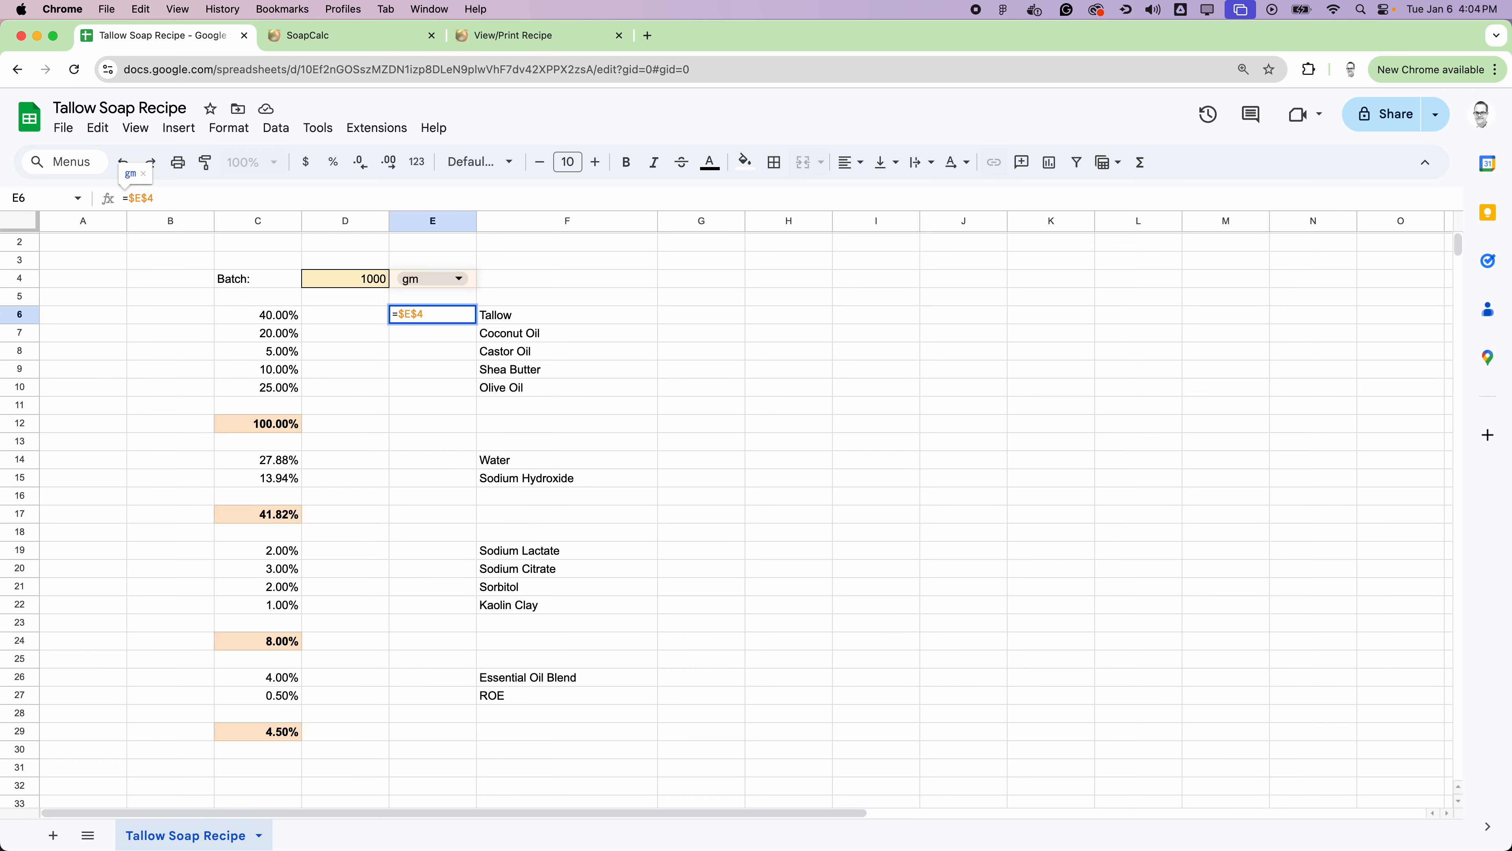
key("Return")
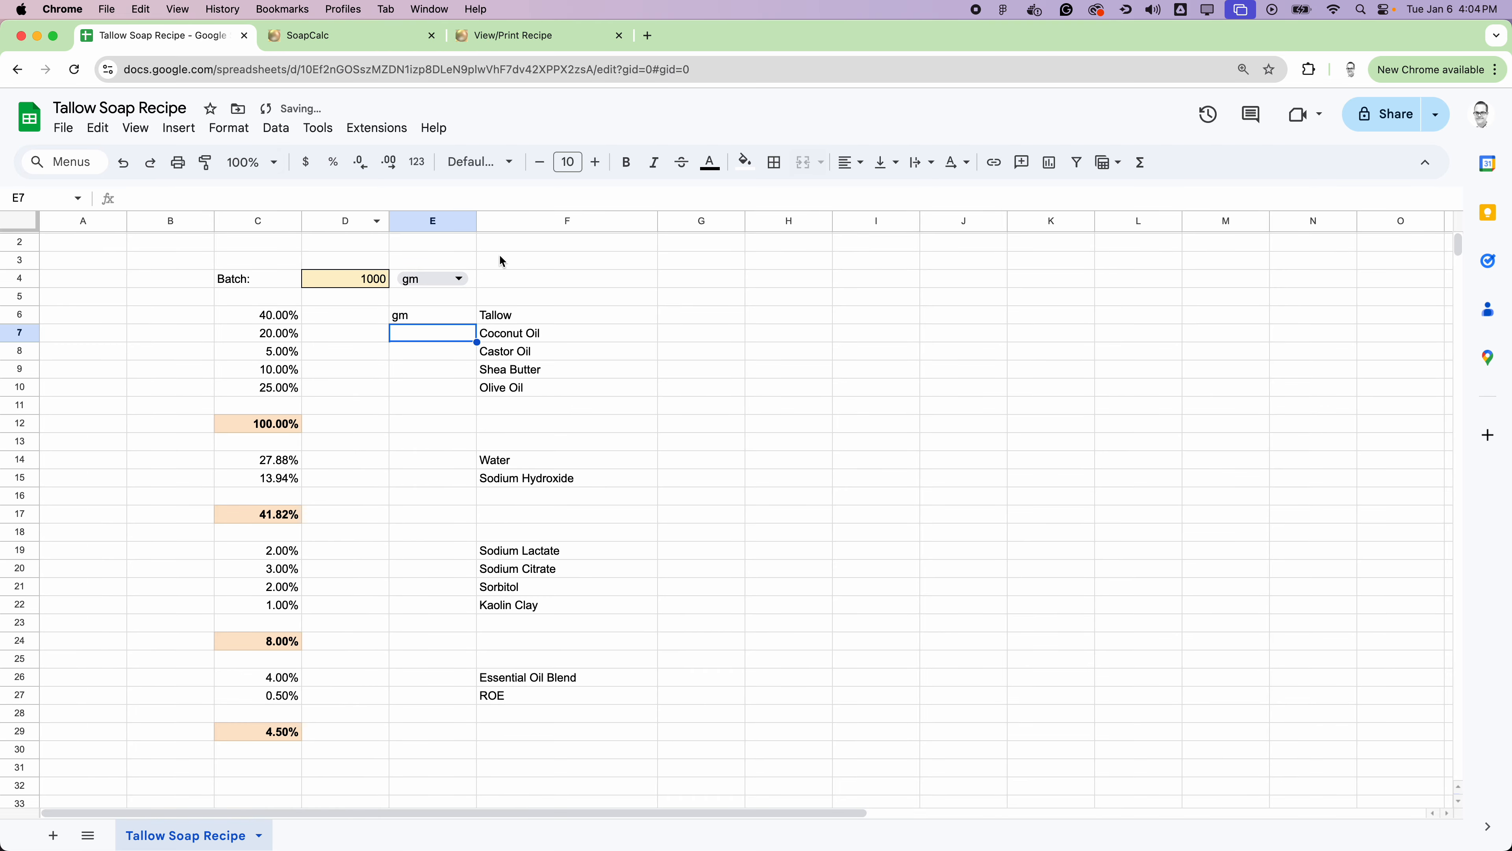
Step: Test the linked unit by switching the batch unit in E4 to oz and back to gm
left_click(459, 278)
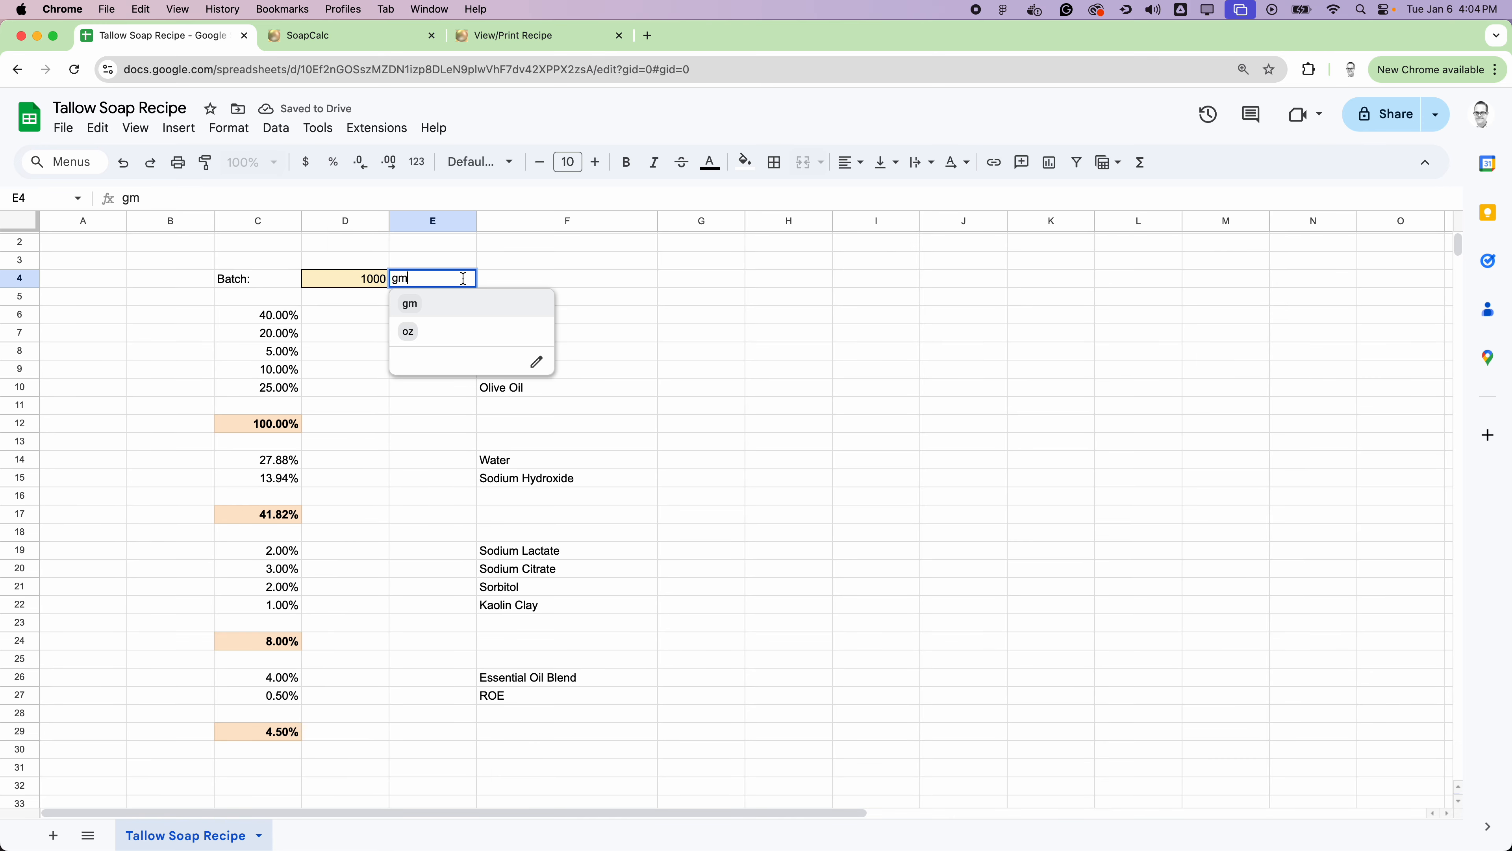
left_click(447, 331)
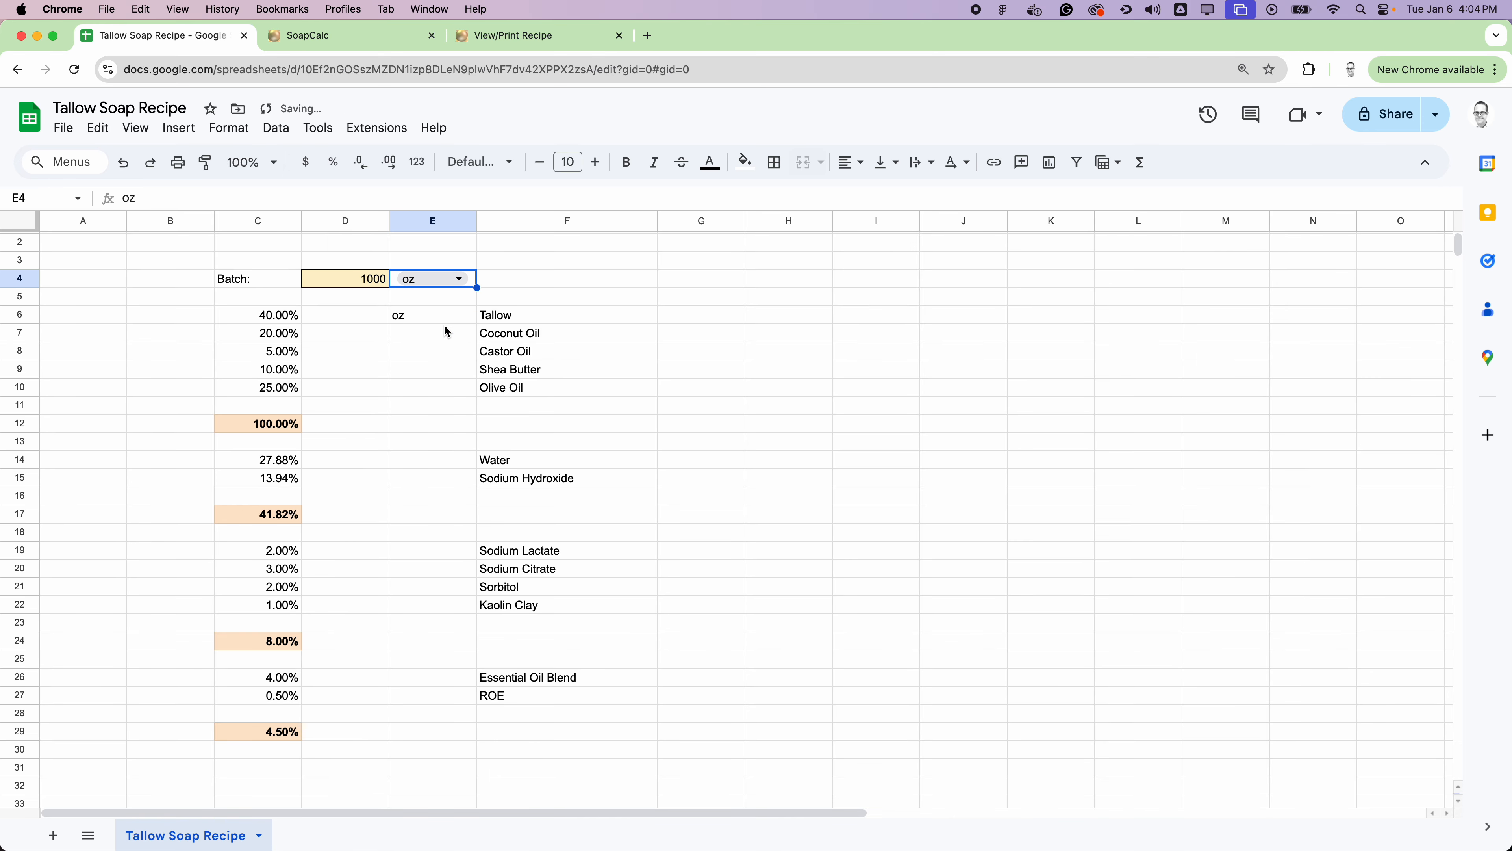
left_click(422, 314)
left_click(459, 278)
left_click(452, 302)
Step: Copy the unit formula from E6 into the remaining oil rows E7:E10 and the oil total row E12
left_click(421, 317)
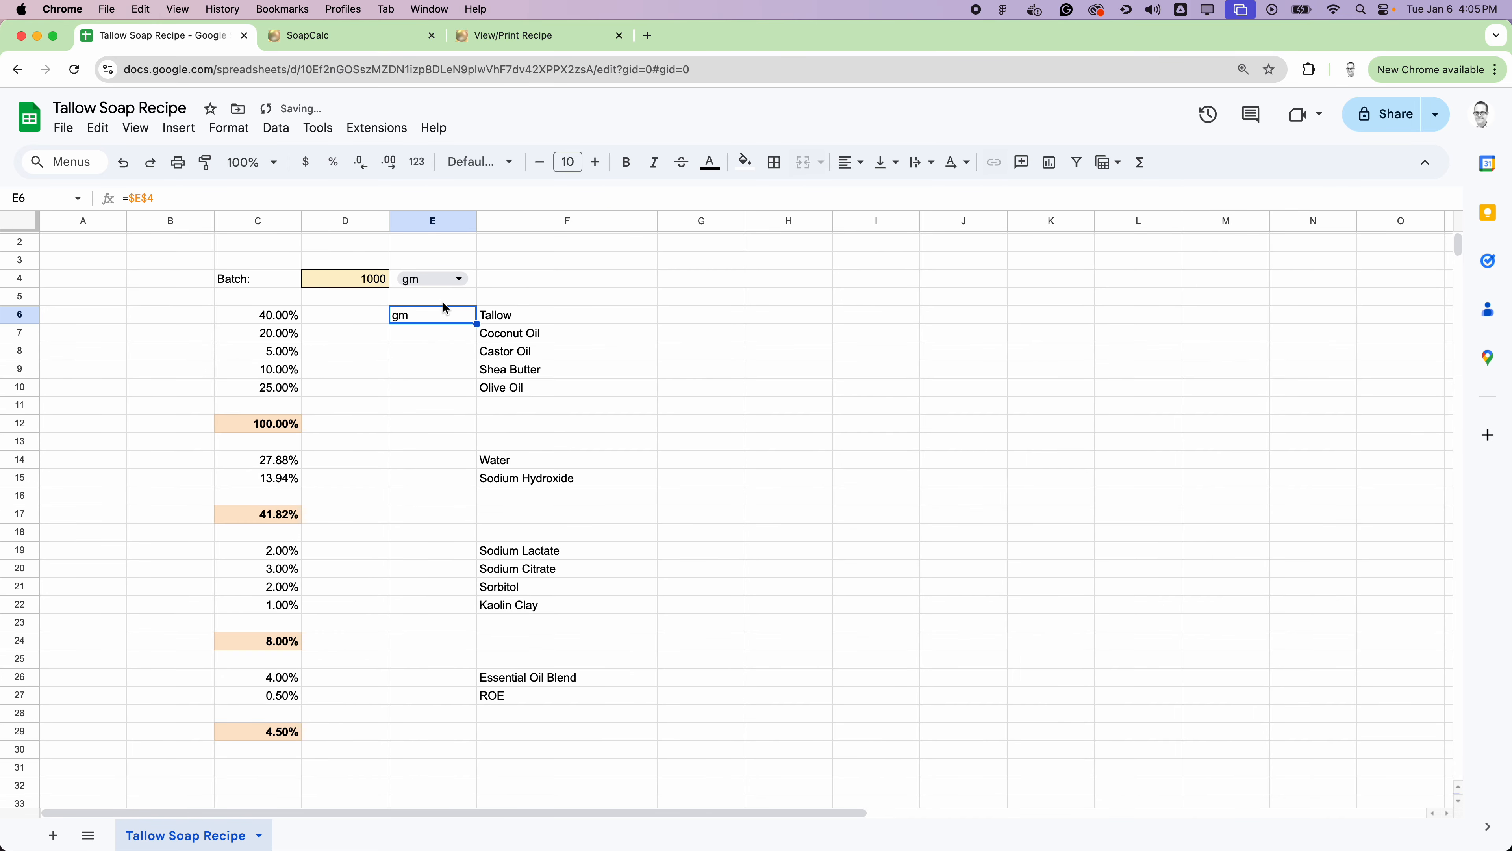
key("ctrl+c")
left_click_drag(397, 337, 412, 393)
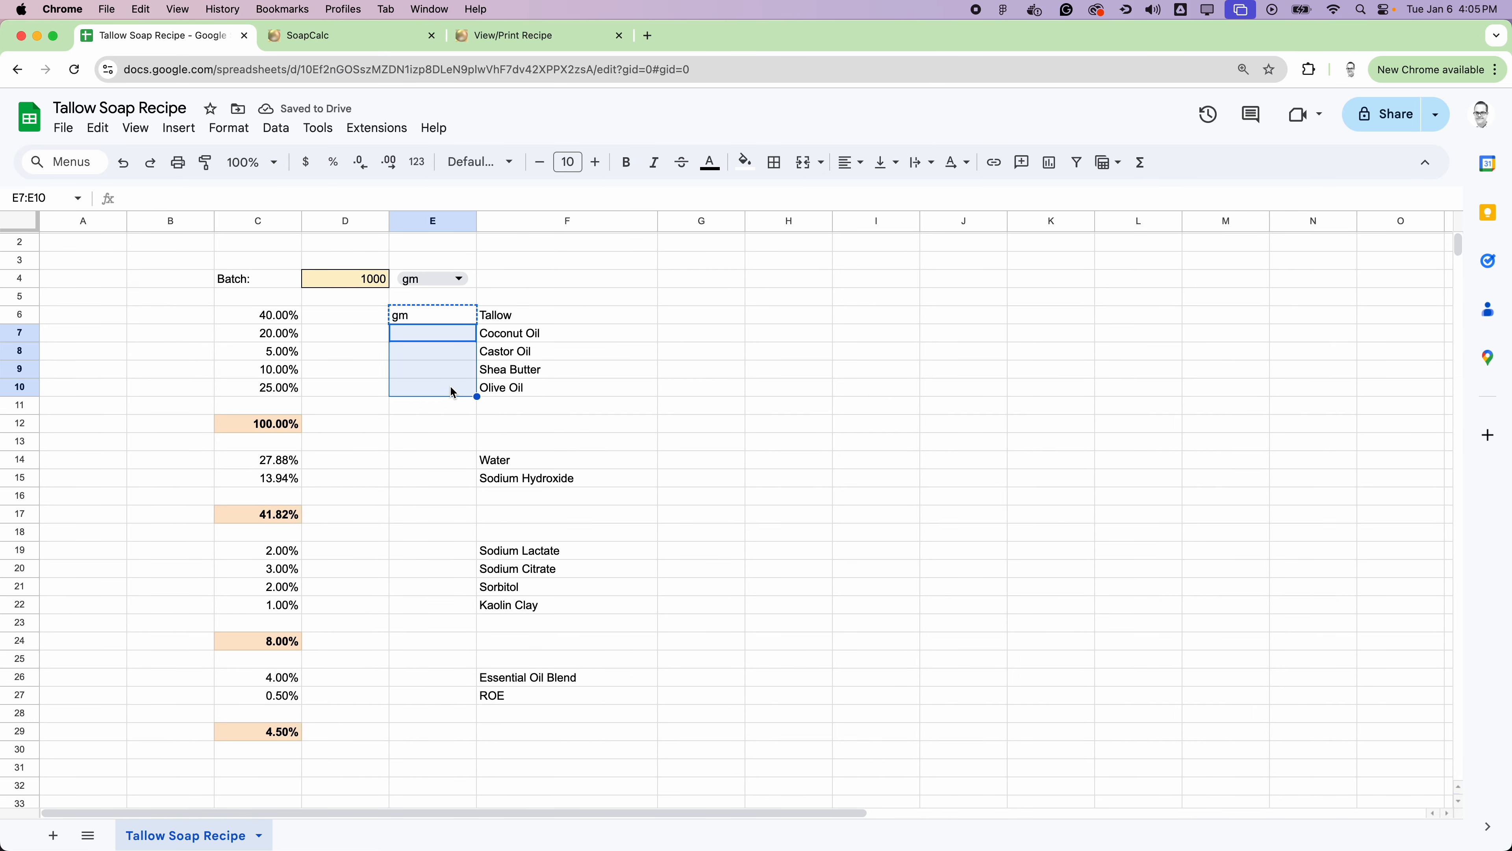
key("super+v")
left_click(428, 431)
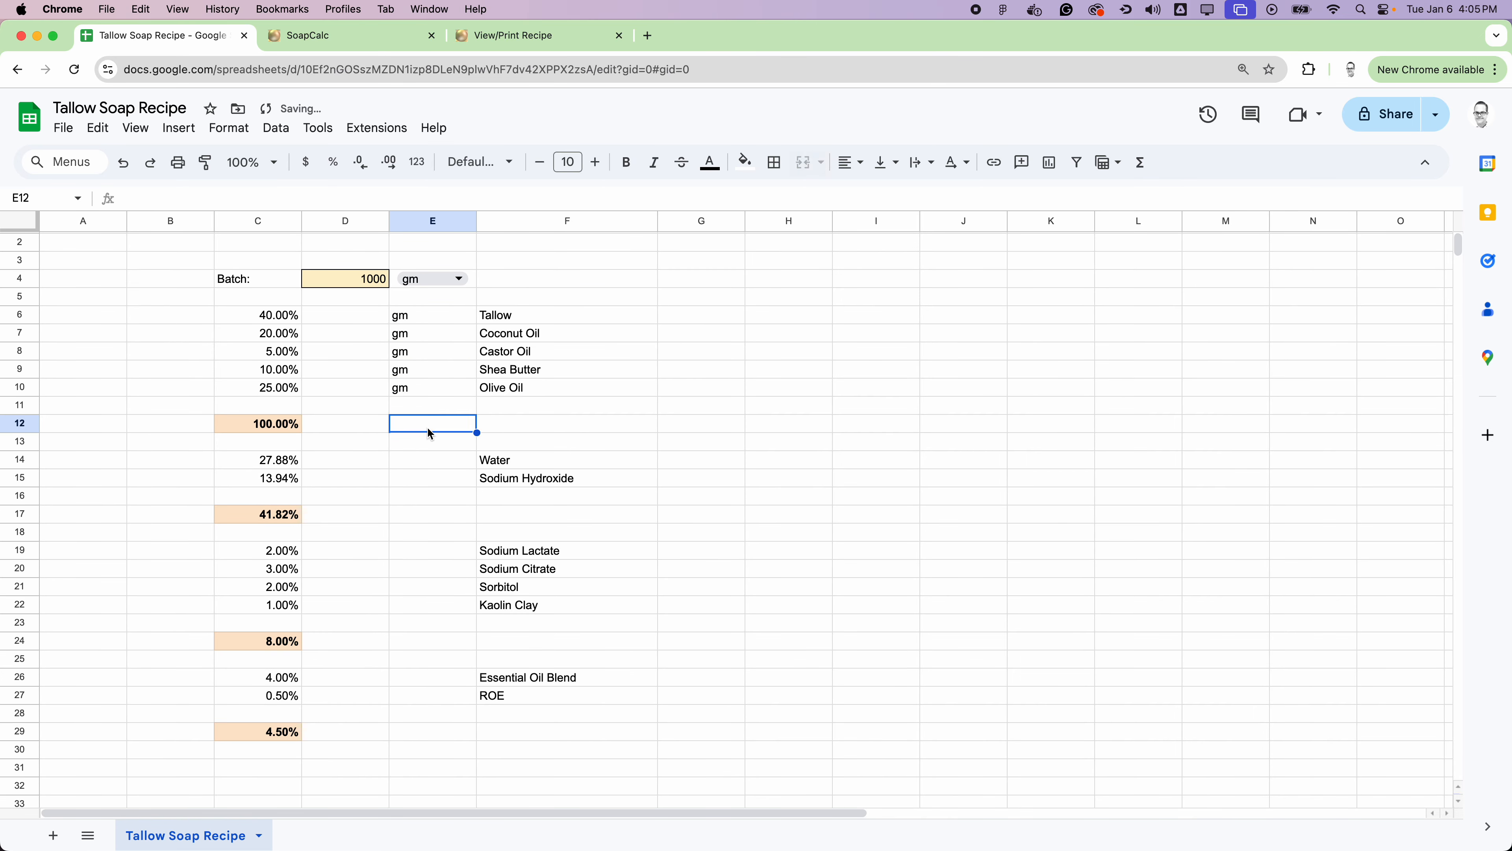
key("super+v")
Step: Paste the unit formula into E14:E15 for Water and Sodium Hydroxide and into their total row at E17
left_click_drag(422, 458, 425, 474)
key("super+v")
scroll(604, 485, "down", 2)
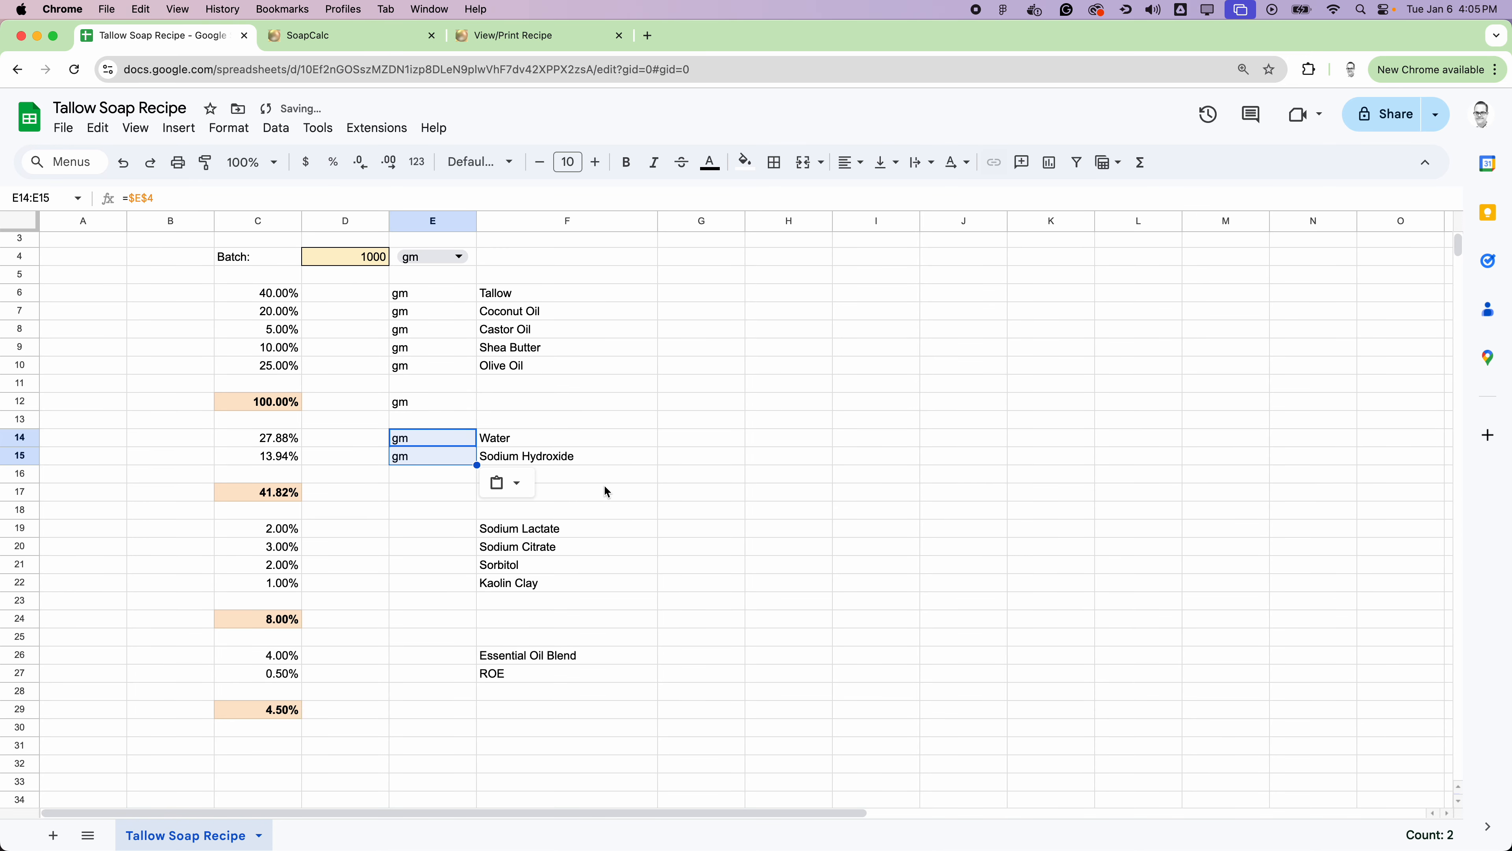
left_click(417, 450)
key("super+v")
Step: Paste the unit formula into the additive rows E19:E22 and the additive total row at E24
left_click_drag(420, 492, 409, 540)
key("super+v")
scroll(590, 439, "down", 2)
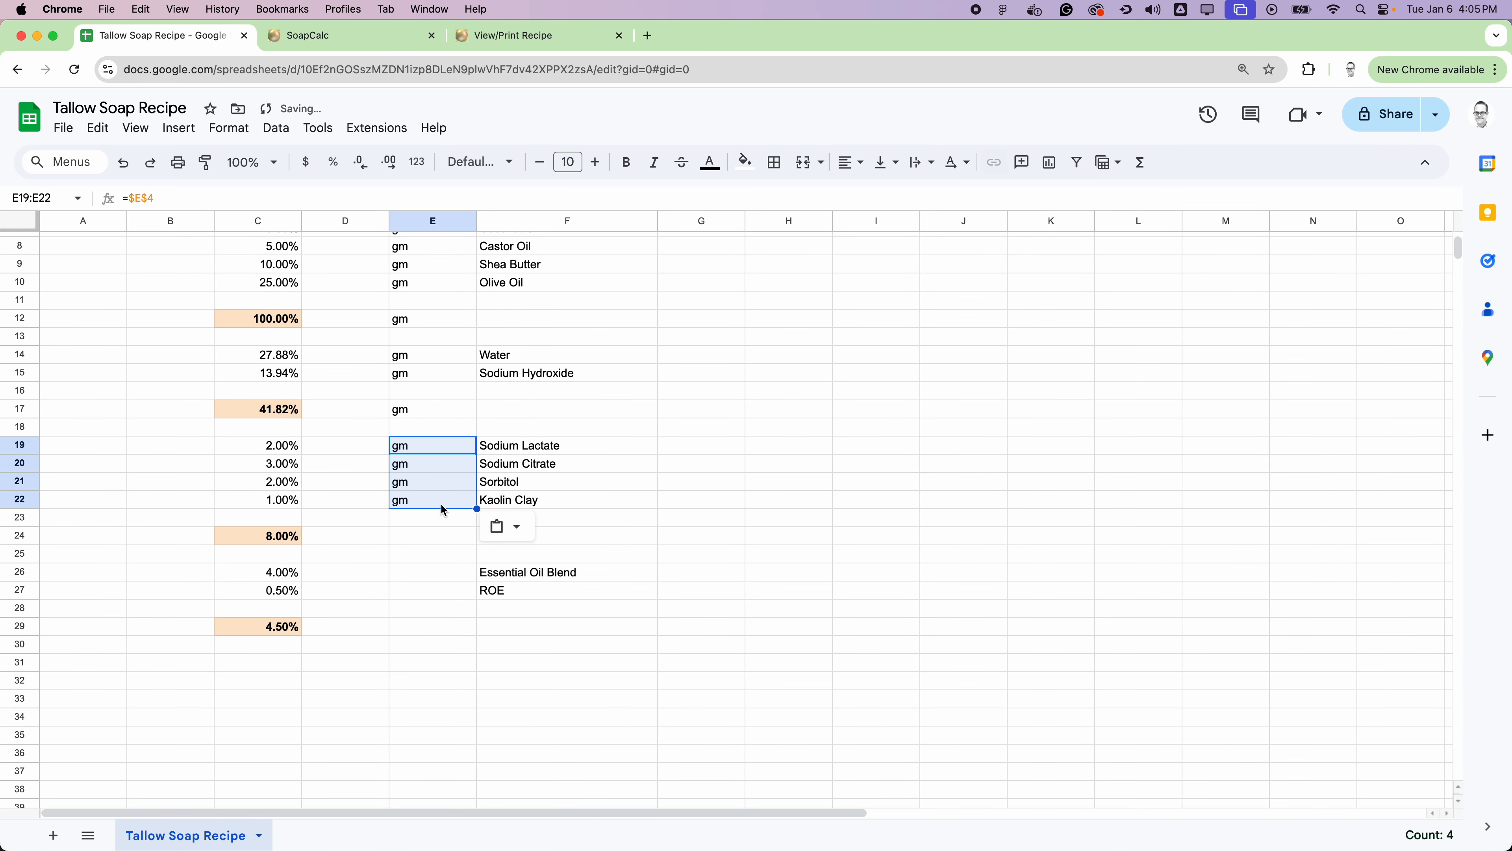
left_click(415, 536)
key("super+v")
Step: Paste the unit formula into E26:E27 for Essential Oil Blend and ROE and into their total row at E29
left_click_drag(403, 573, 409, 596)
key("super+v")
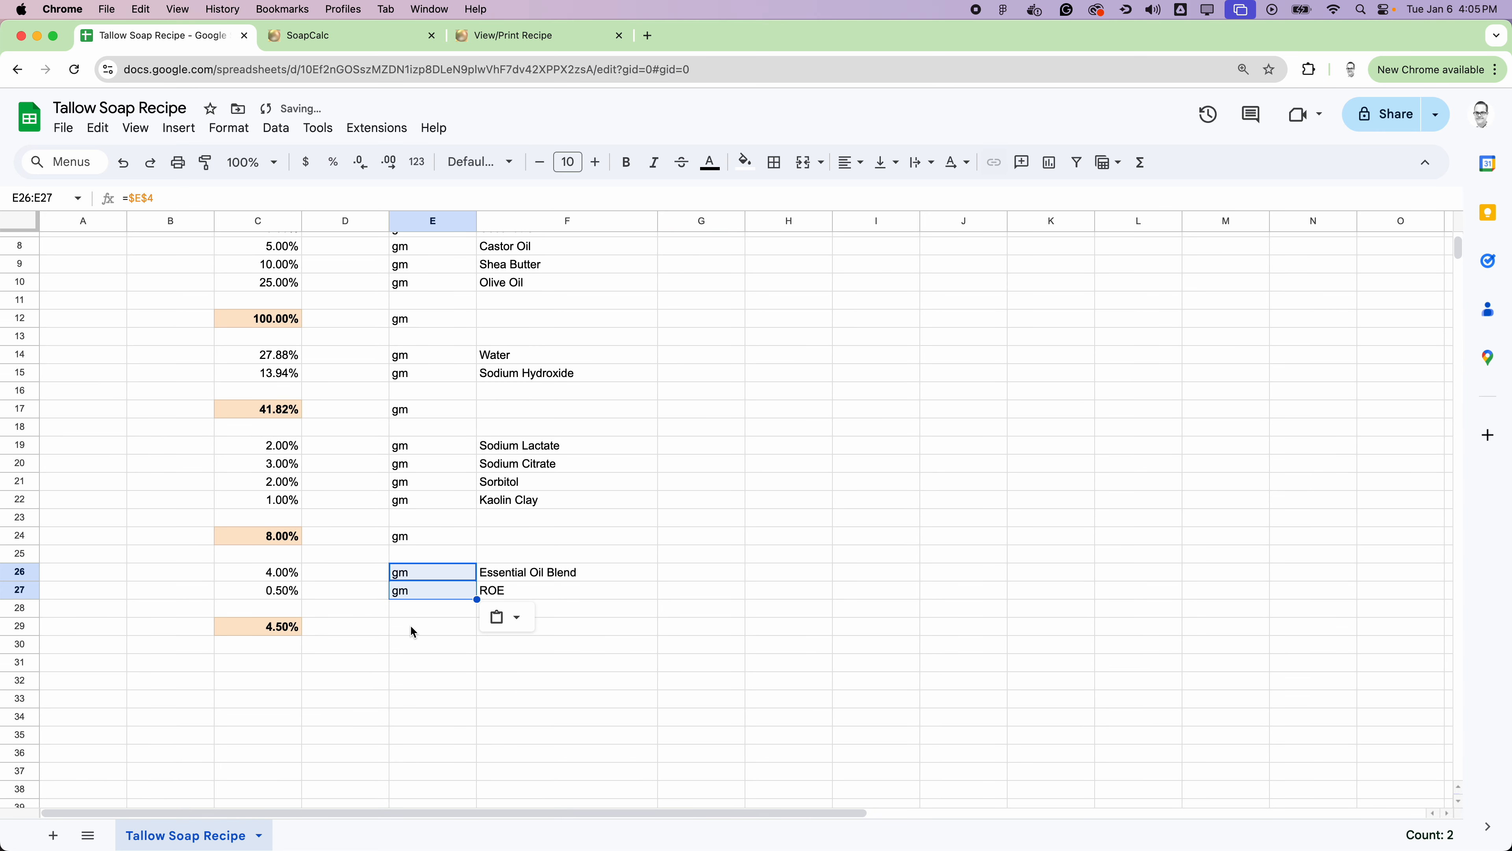
left_click(411, 624)
key("super+v")
left_click(661, 502)
scroll(652, 447, "up", 4)
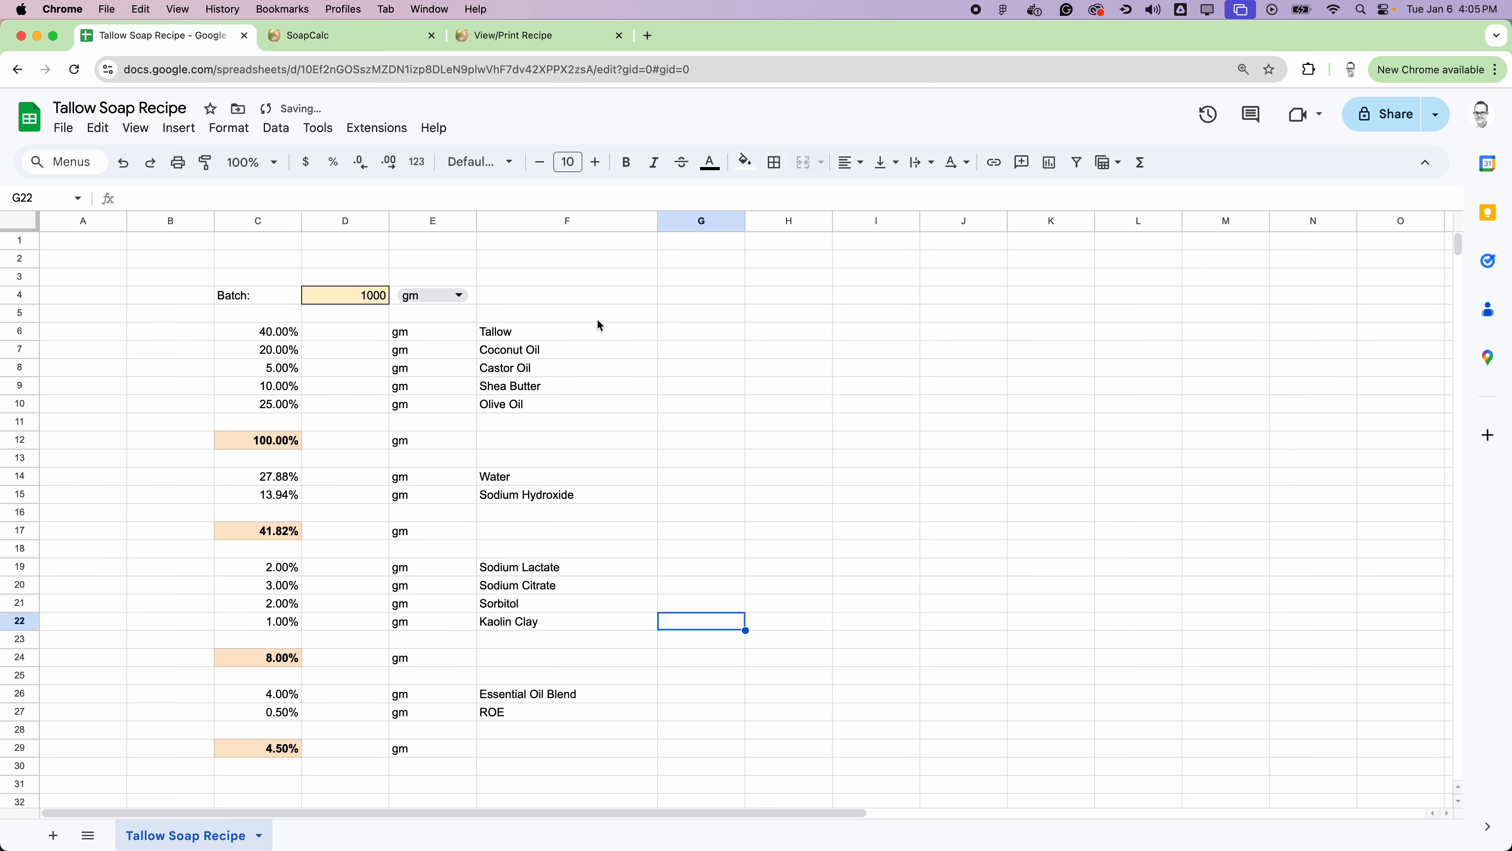
Step: Make the batch size value in D4 bold
left_click(361, 296)
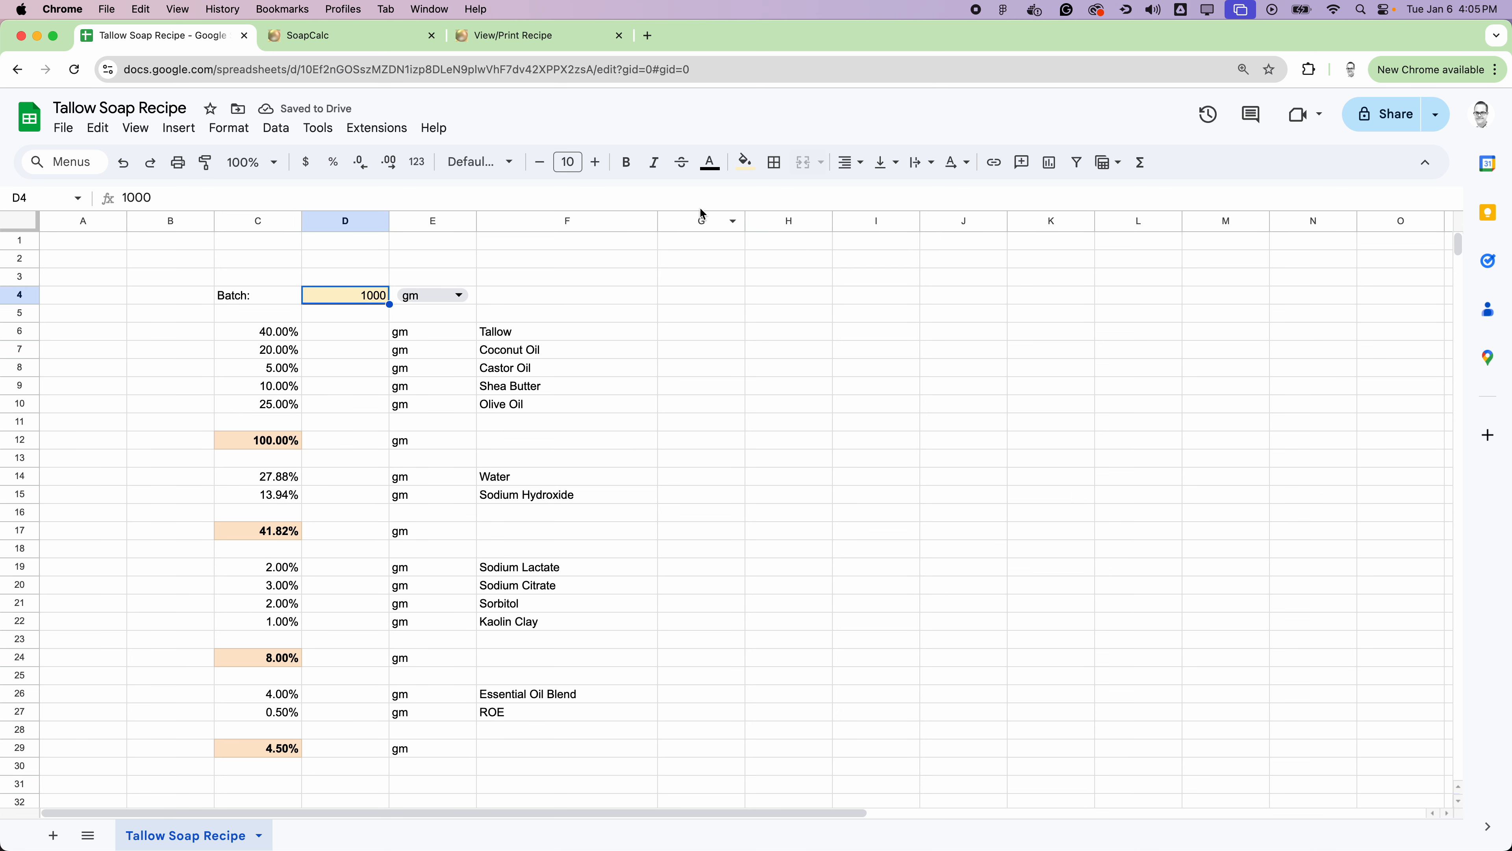
left_click(629, 164)
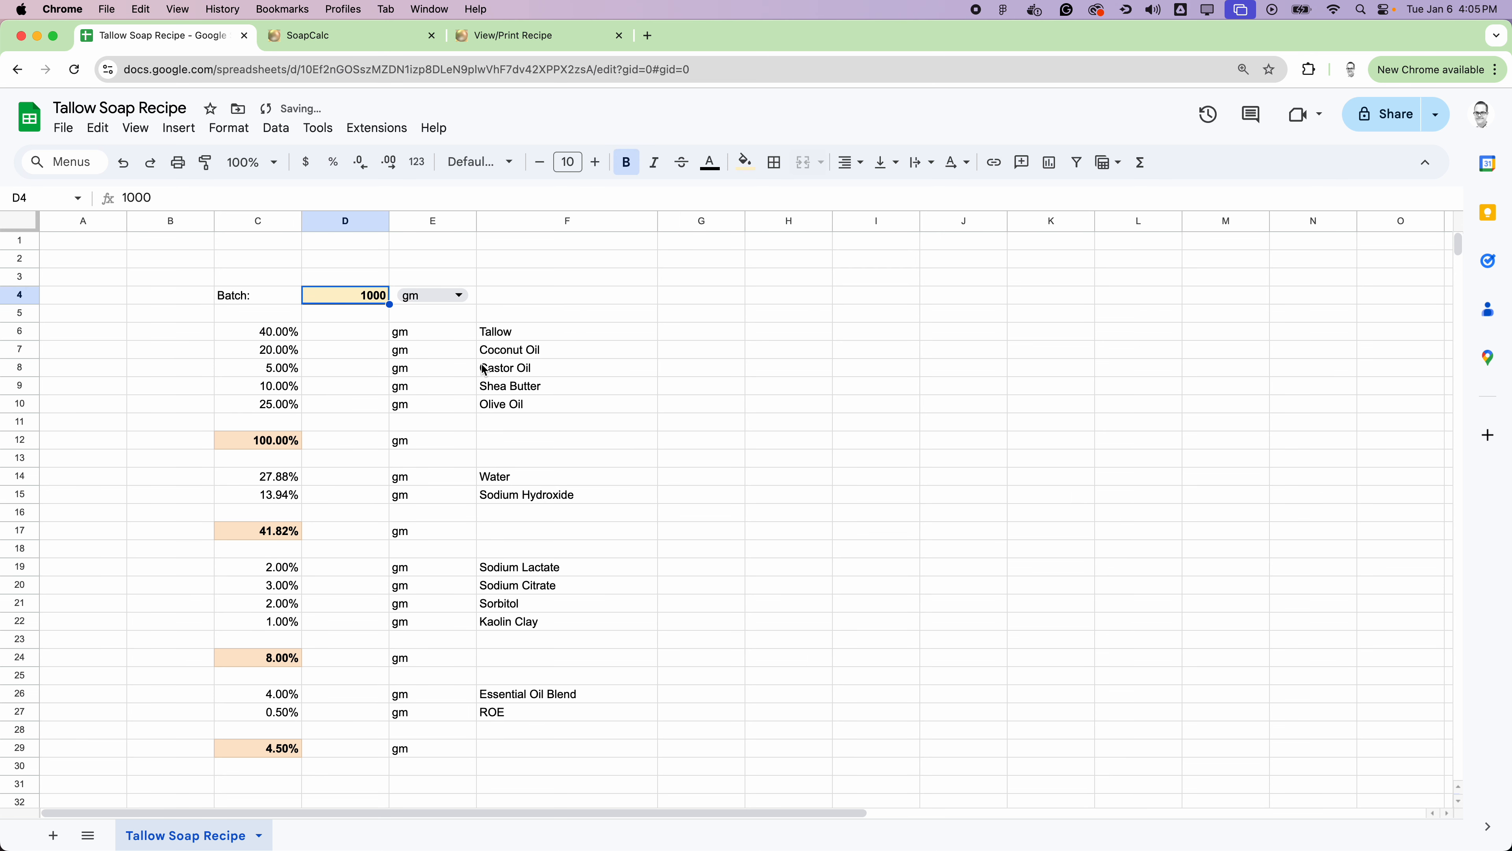
Step: Enter the Tallow weight formula =SUM(C6*D4) in D6, multiplying its percentage by the batch size
left_click(355, 338)
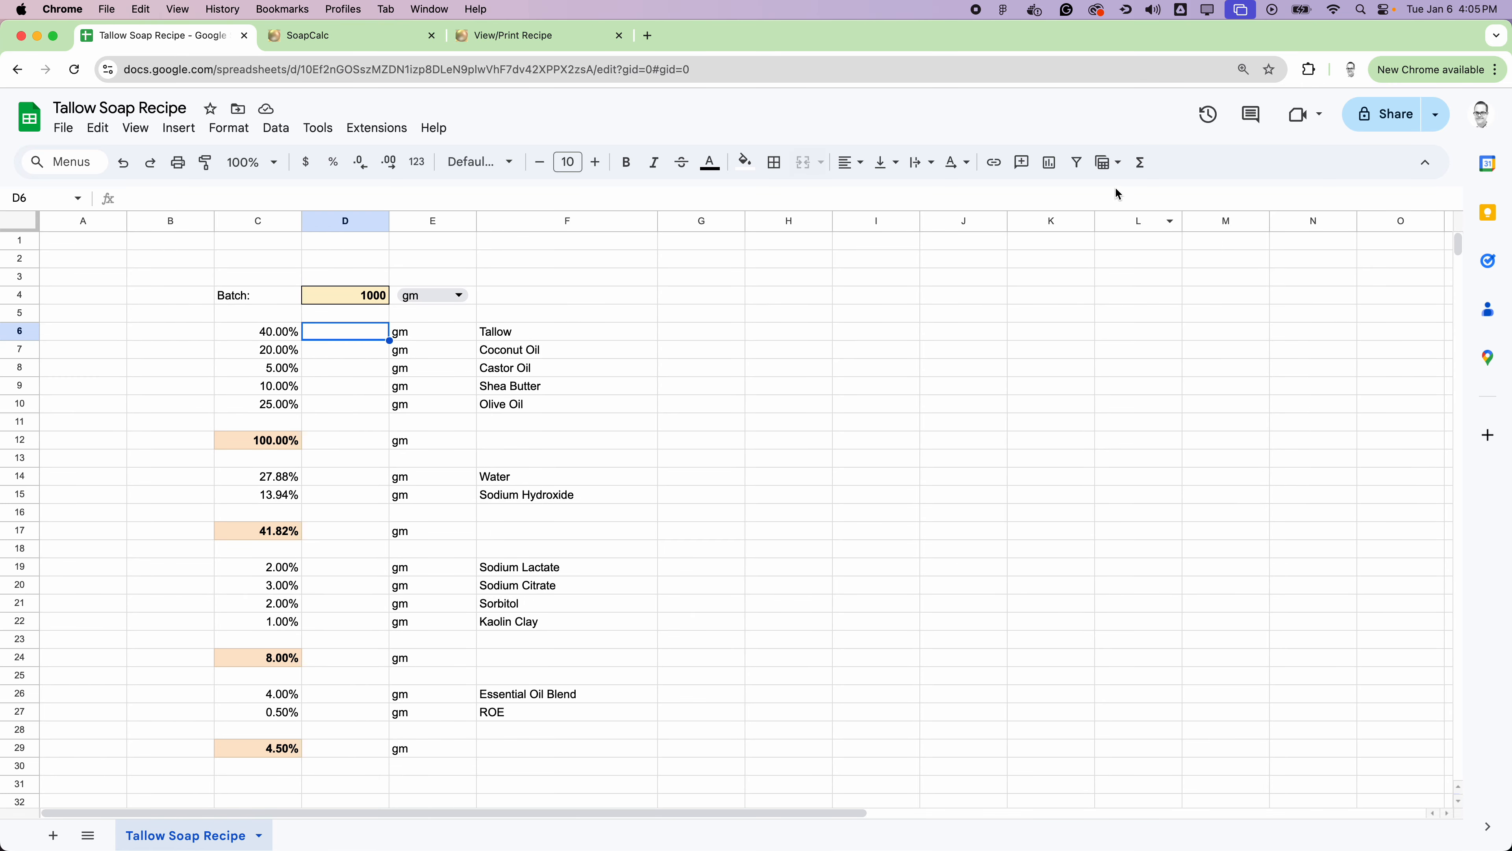
left_click(1142, 163)
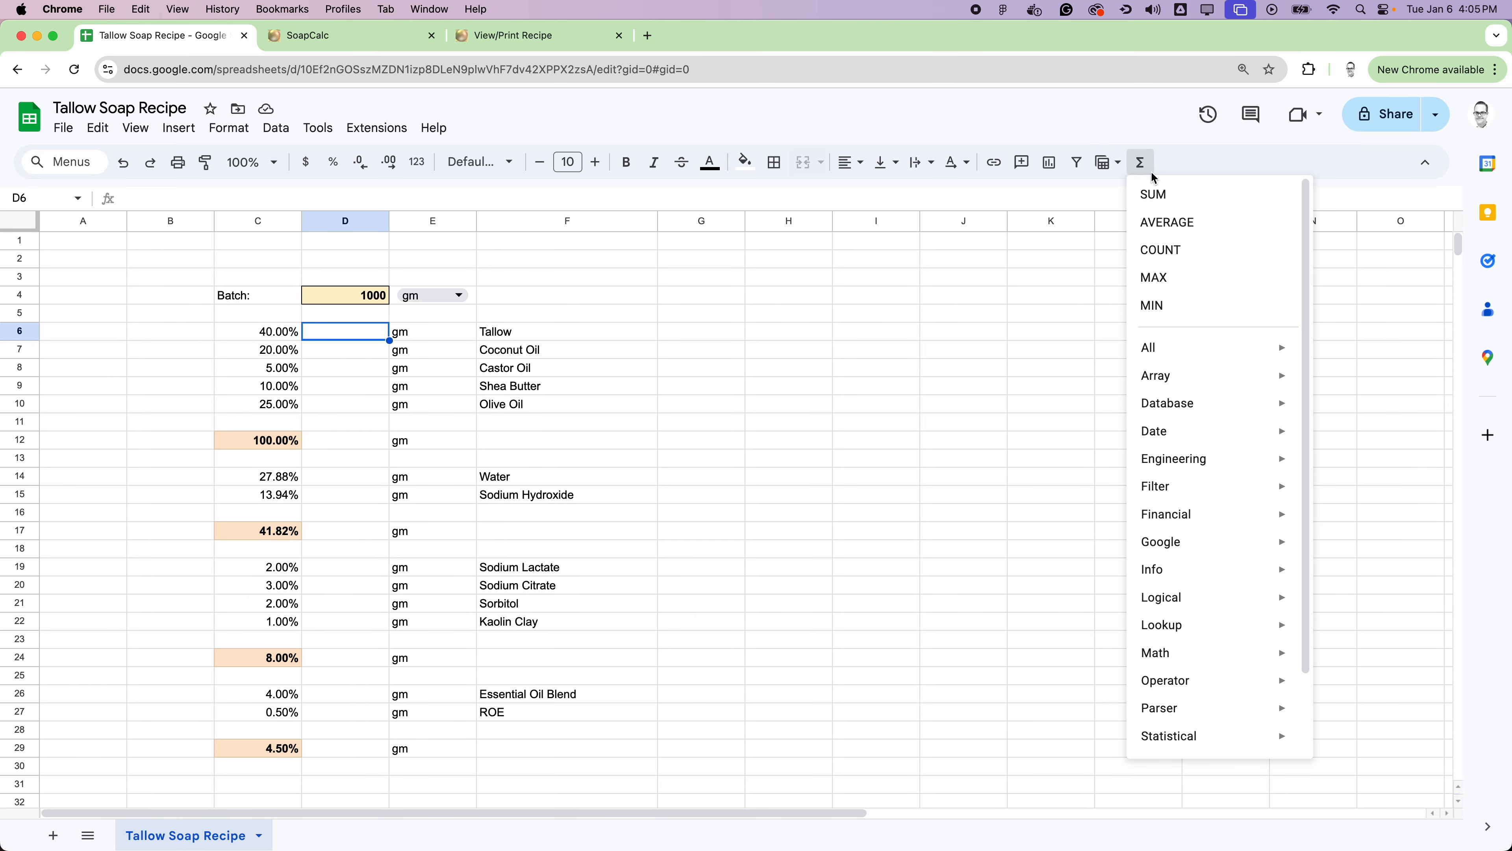
left_click(1168, 192)
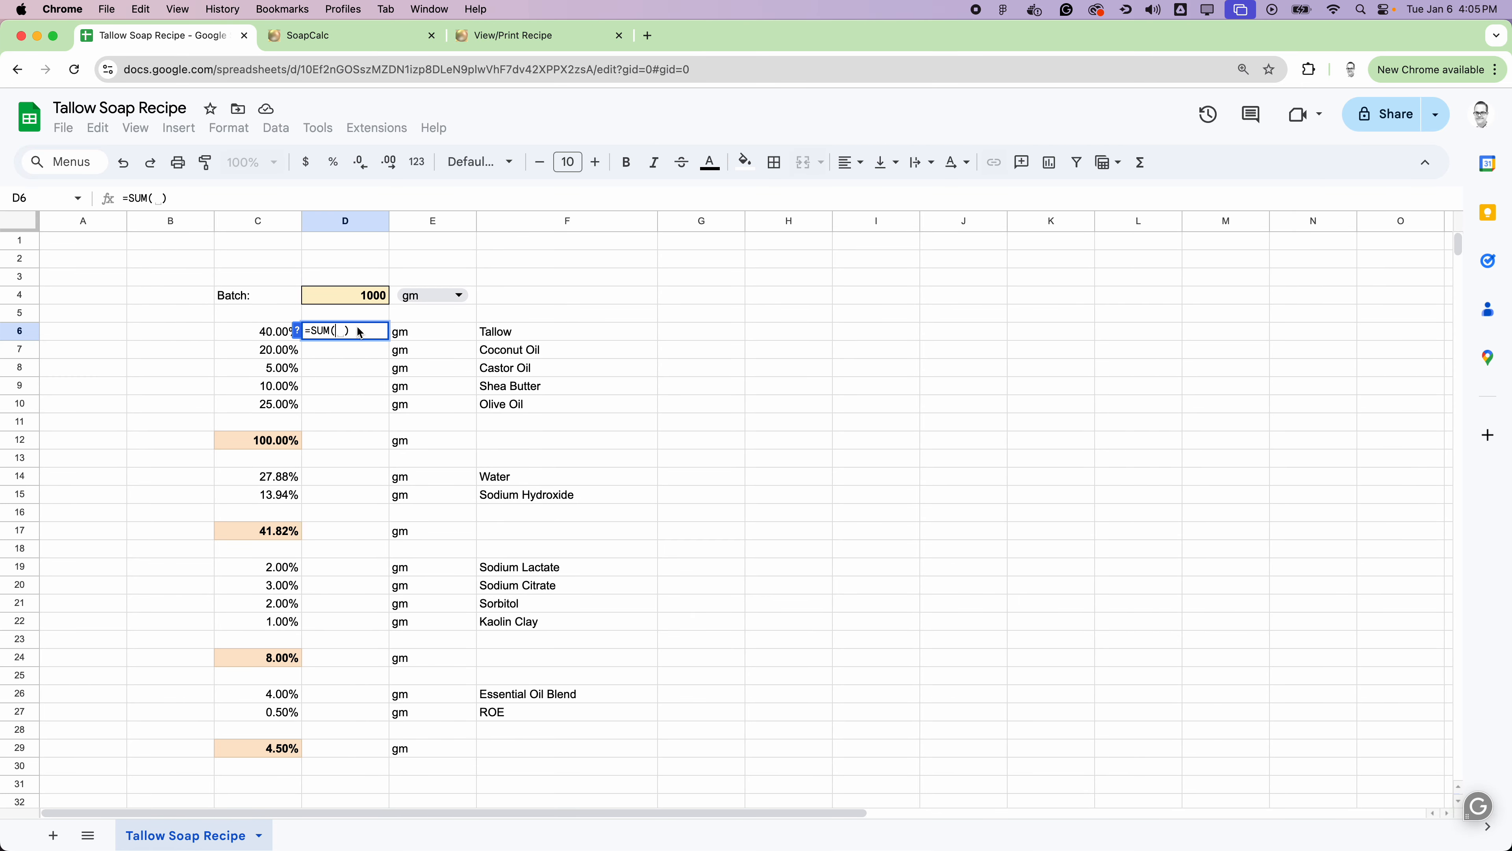
left_click(264, 335)
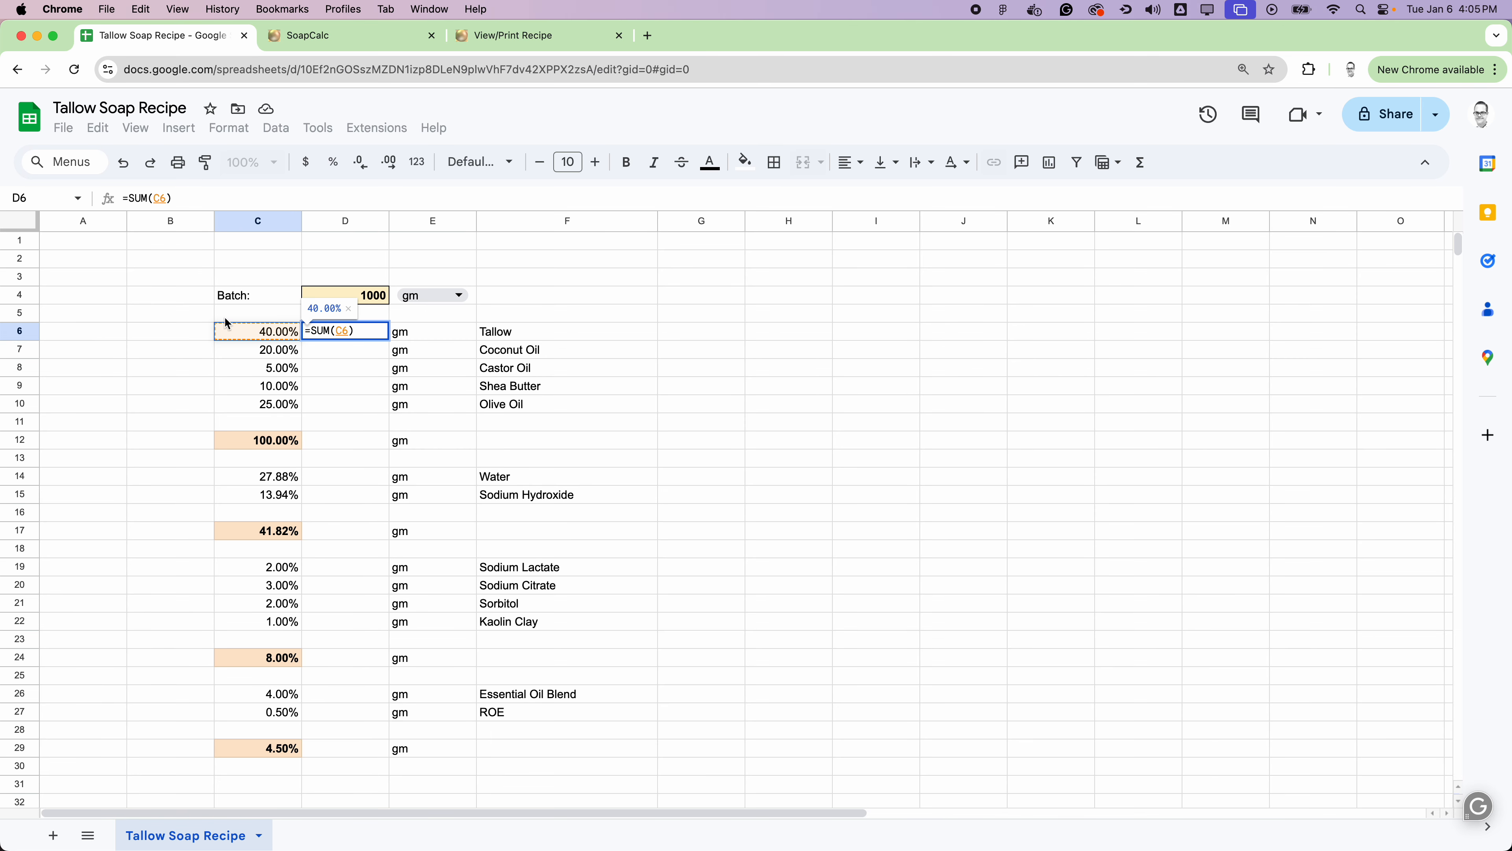
type("*")
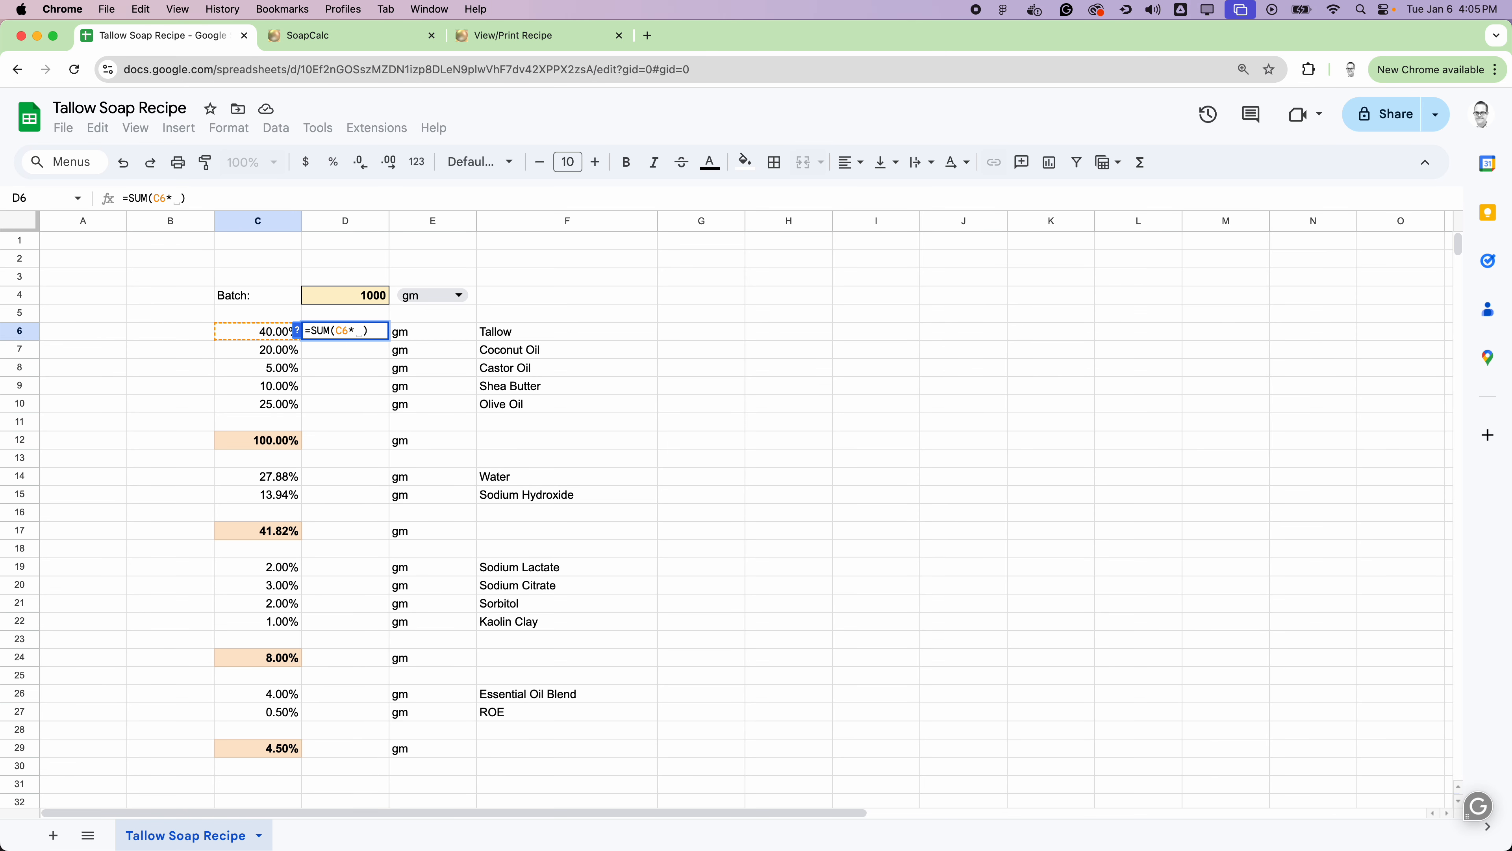
left_click(365, 298)
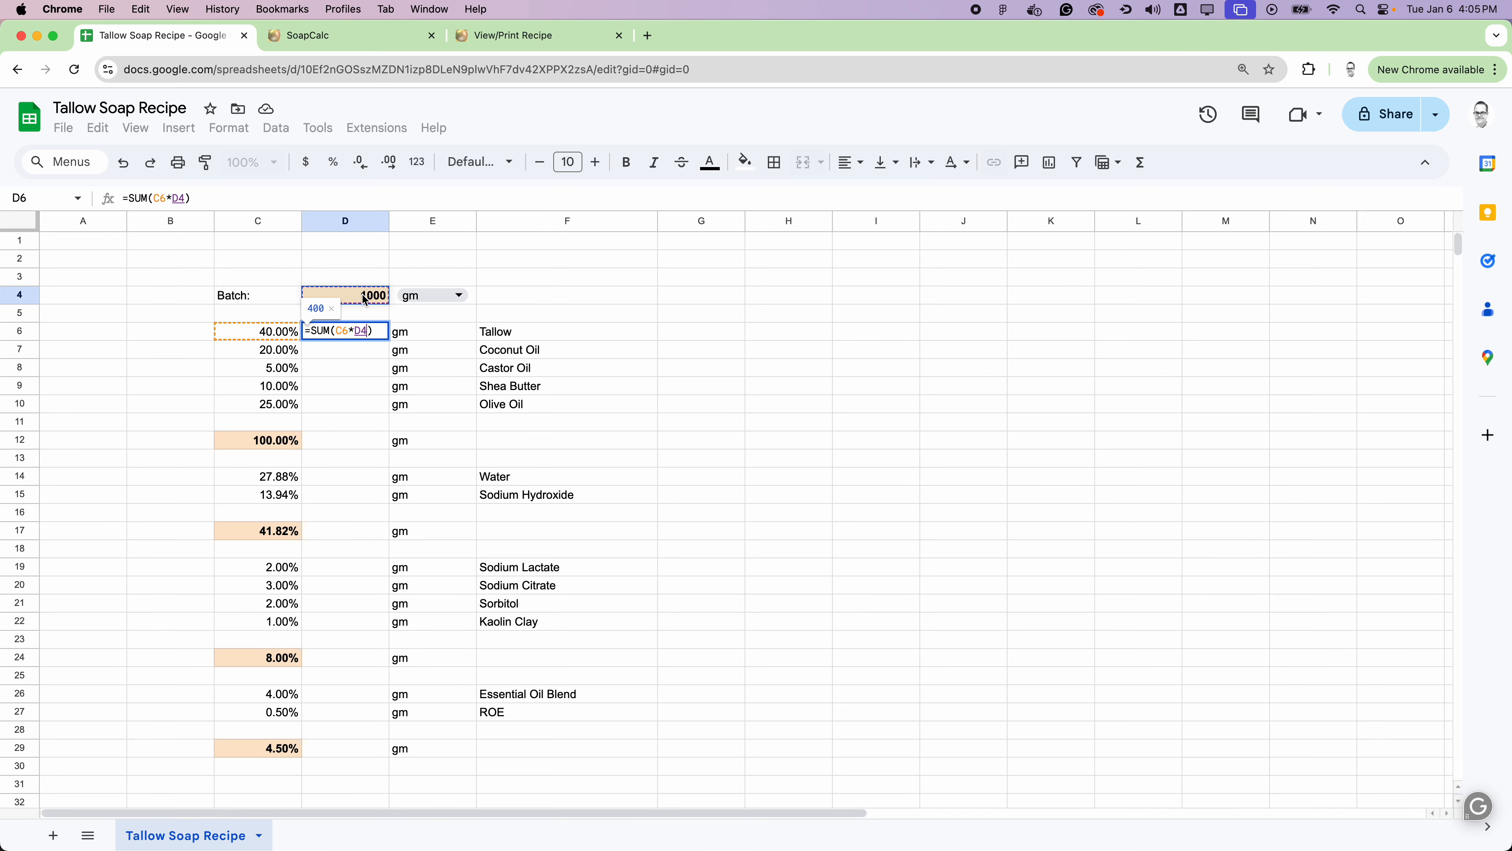
key("Return")
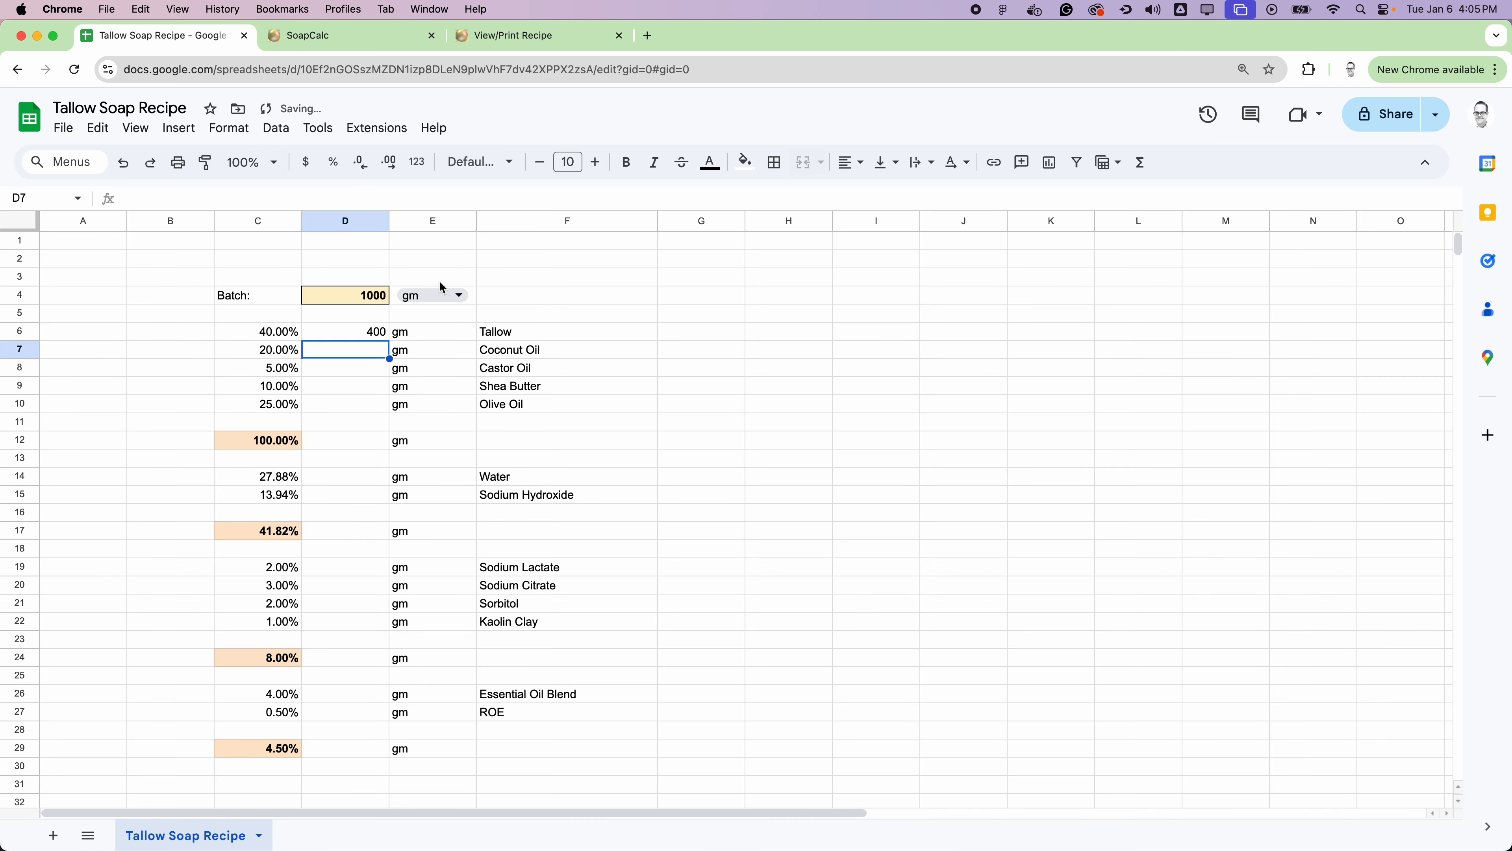
Step: Copy the weight formula from D6 into D7 for Coconut Oil and inspect the pasted formula's cell references
left_click(367, 331)
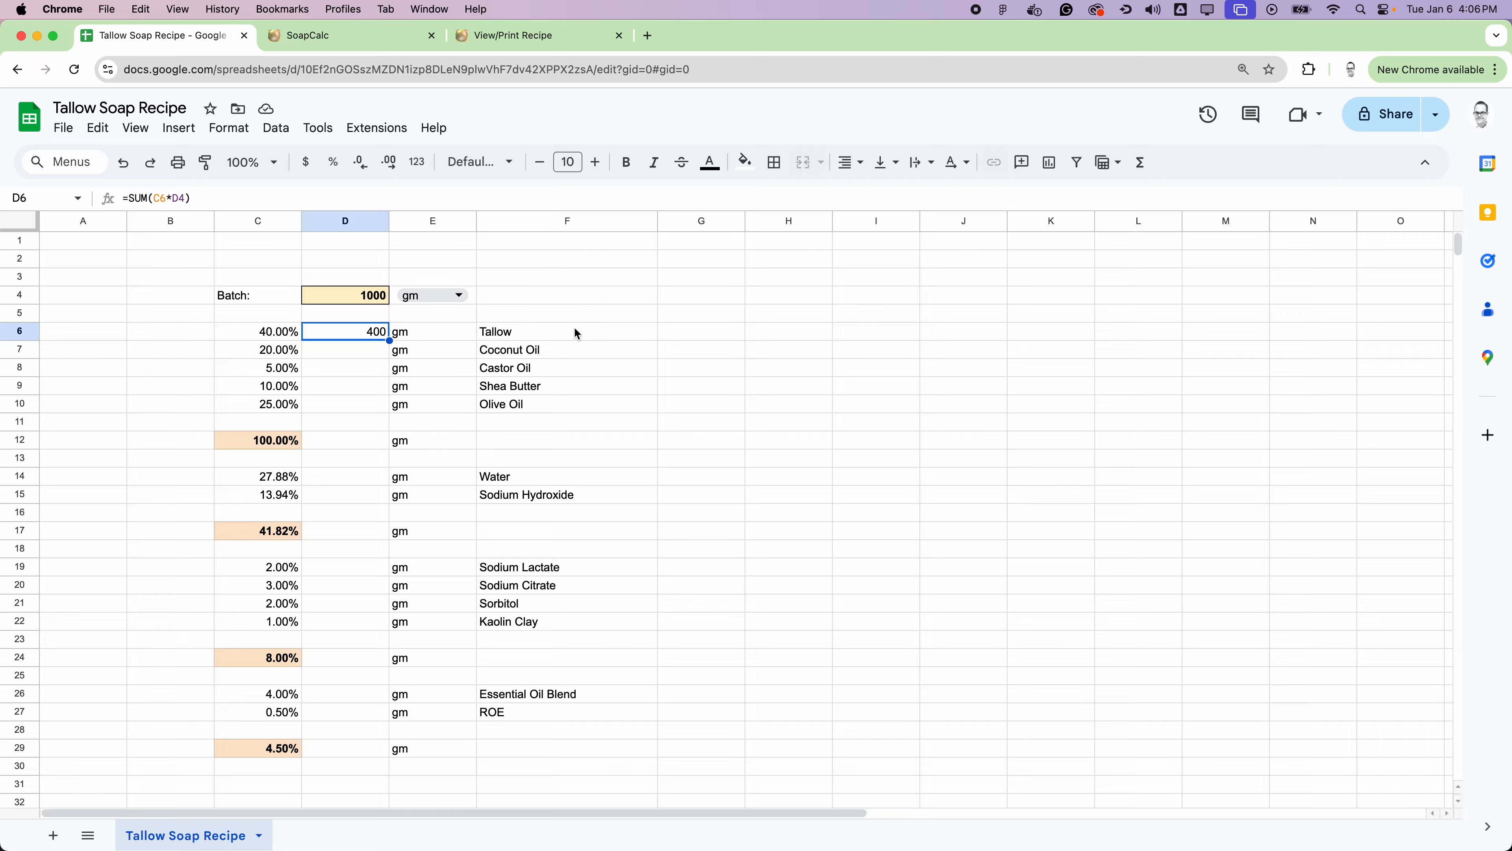
left_click(490, 334)
left_click(379, 342)
key("super+c")
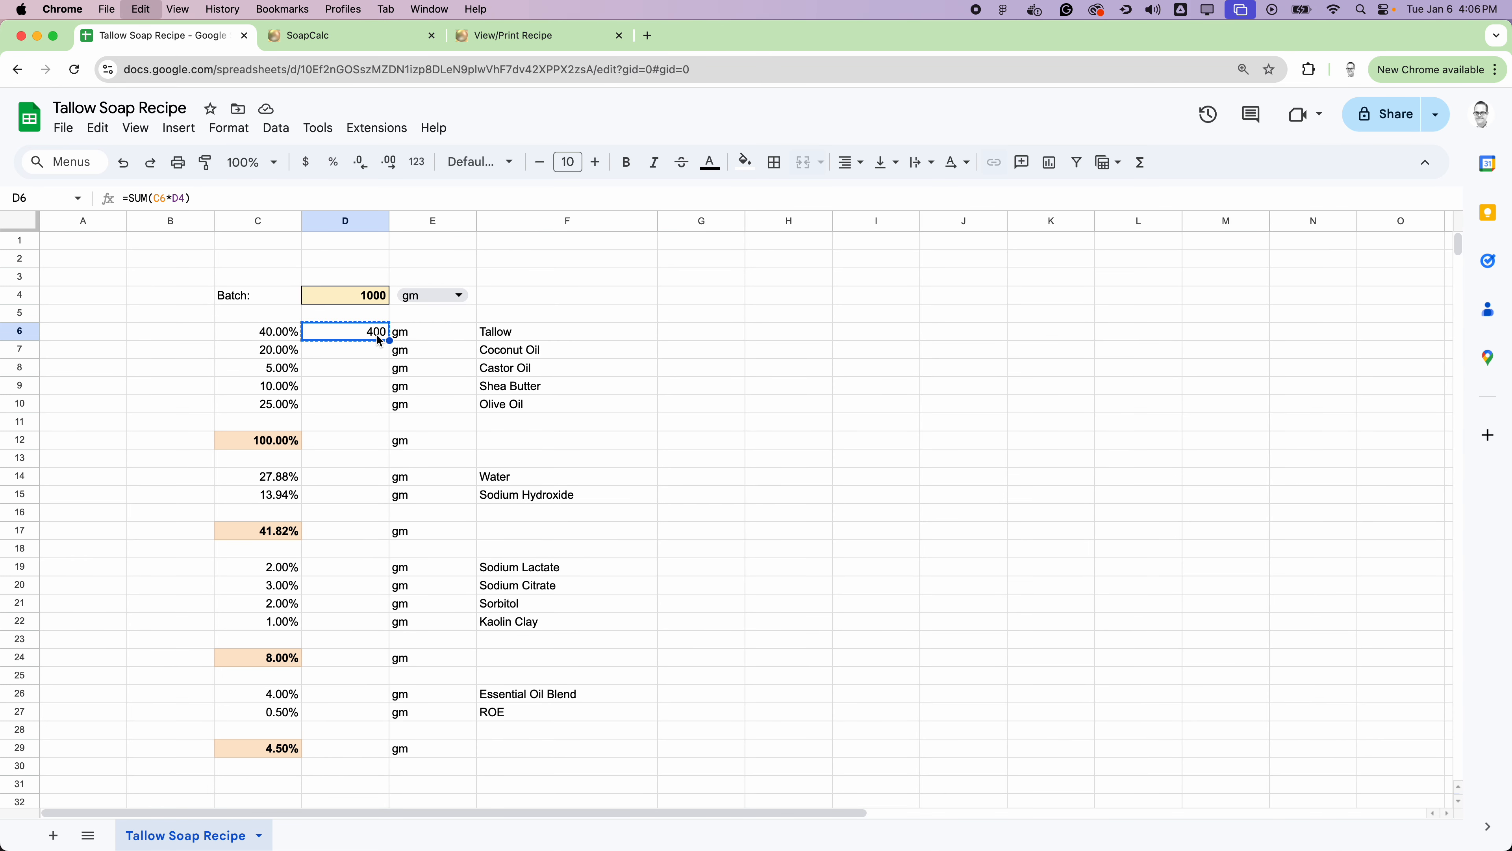
left_click(364, 351)
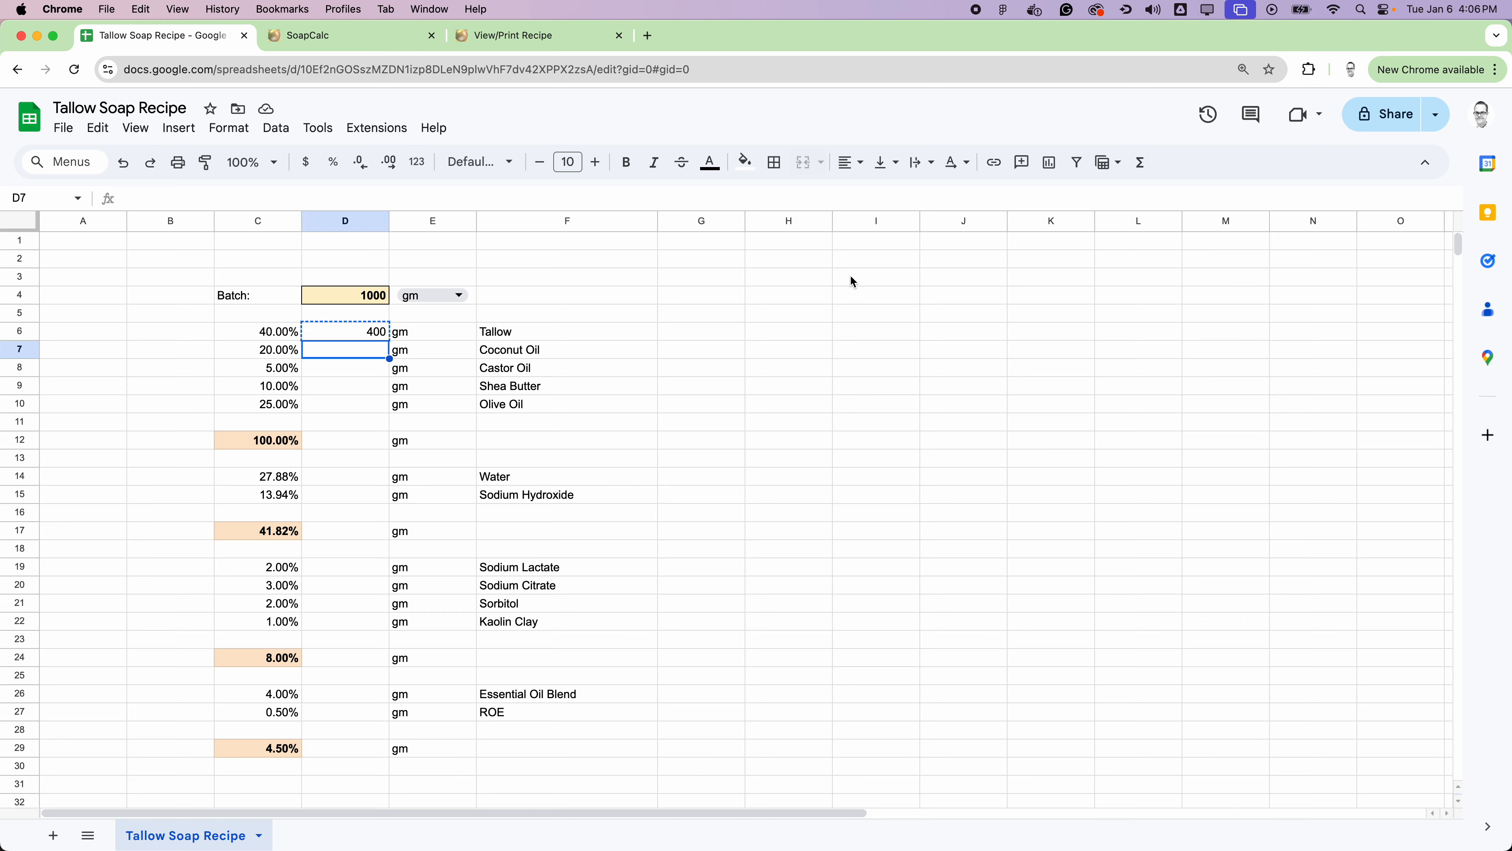
key("super+v")
left_click(678, 367)
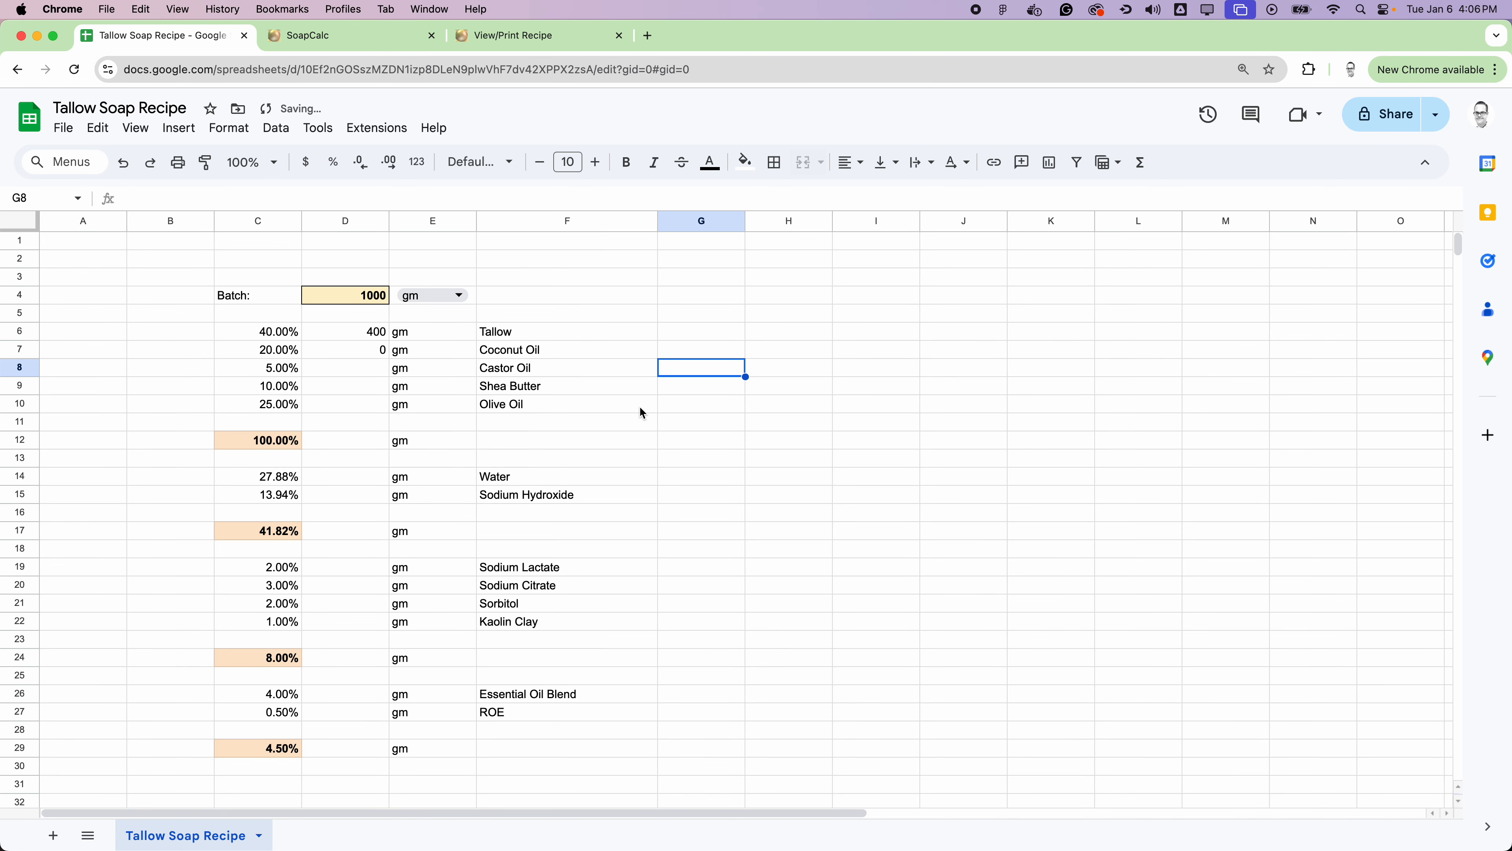
left_click(365, 351)
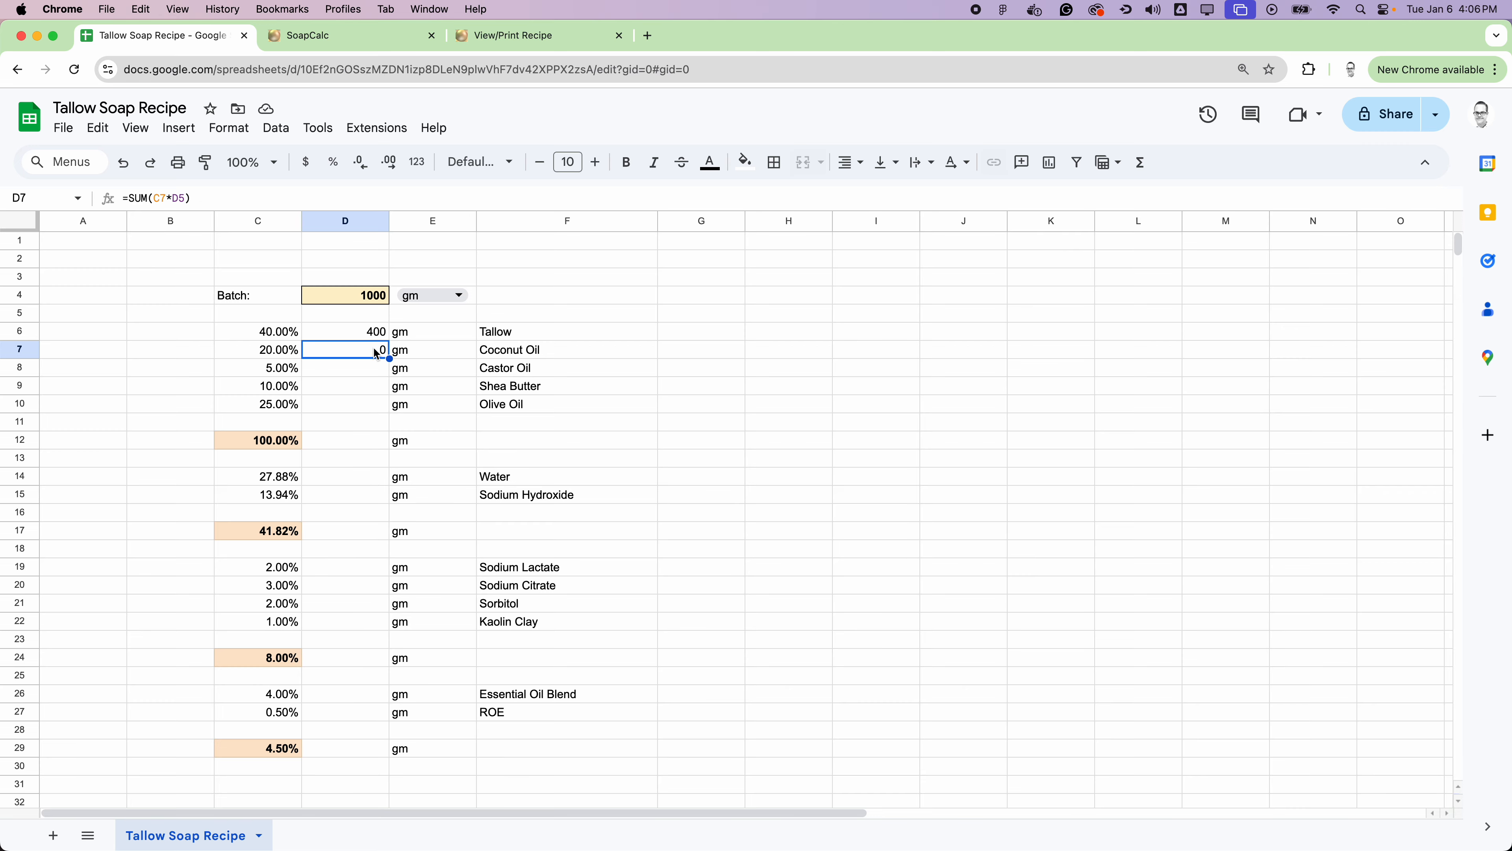
Step: Lock the batch size reference in Tallow's D6 weight formula as =SUM(C6*$D$4) and autofill the formula down D7:D10
key("BackSpace")
left_click(367, 337)
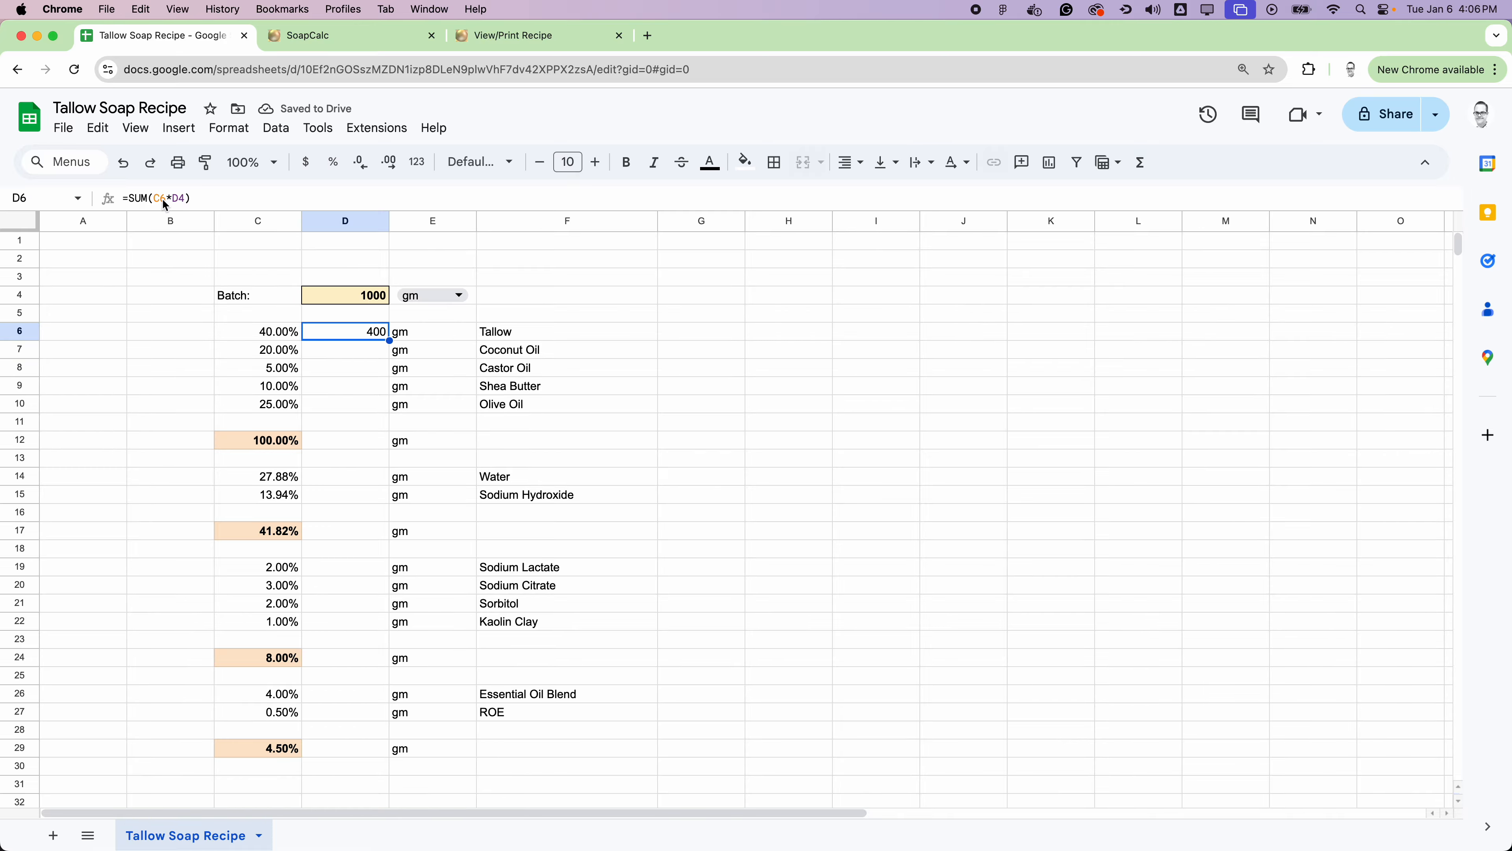
left_click(174, 200)
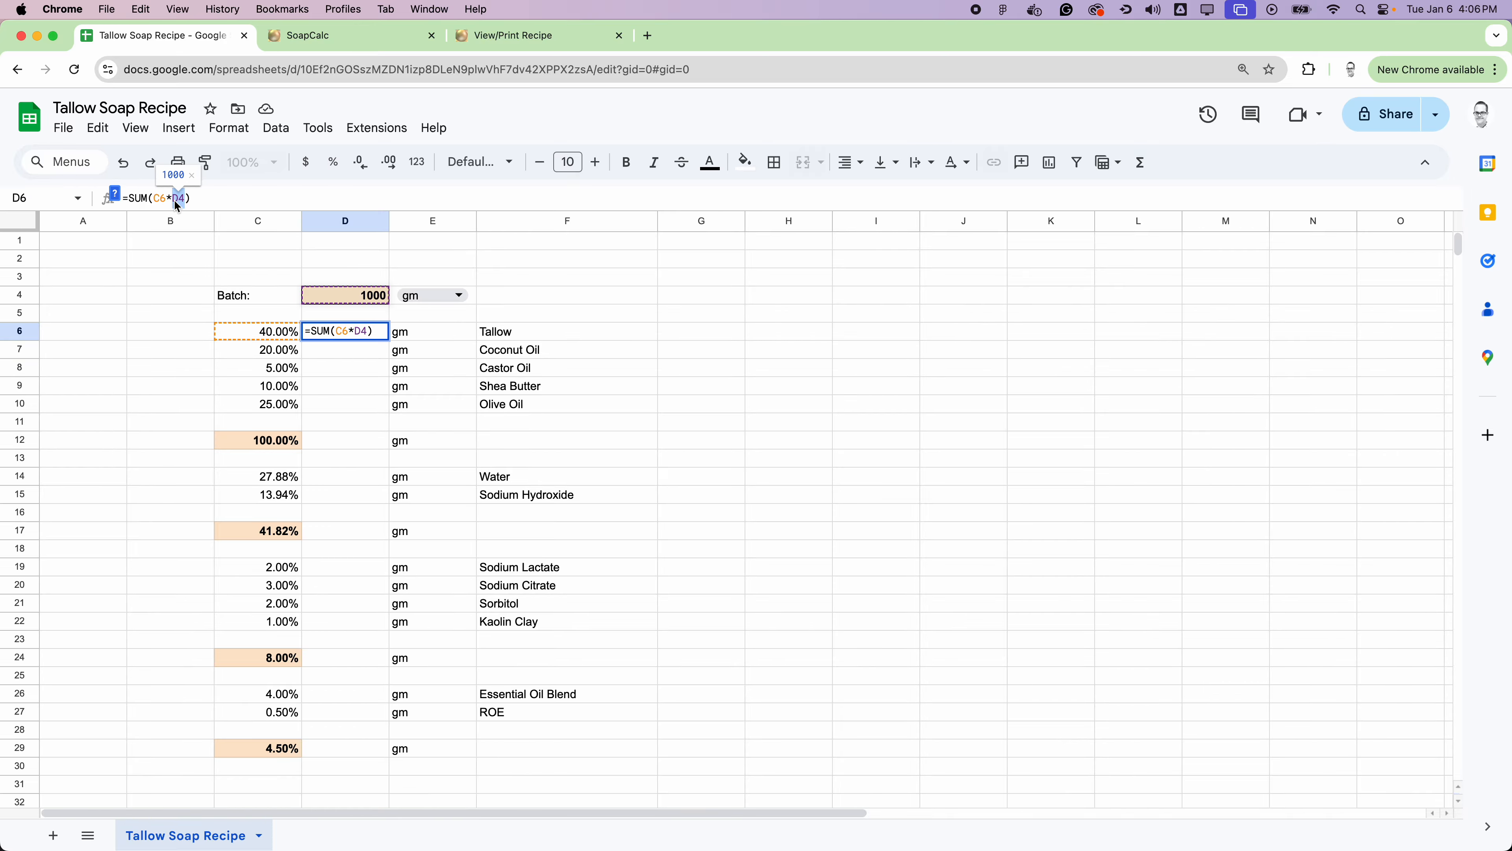
type("$D")
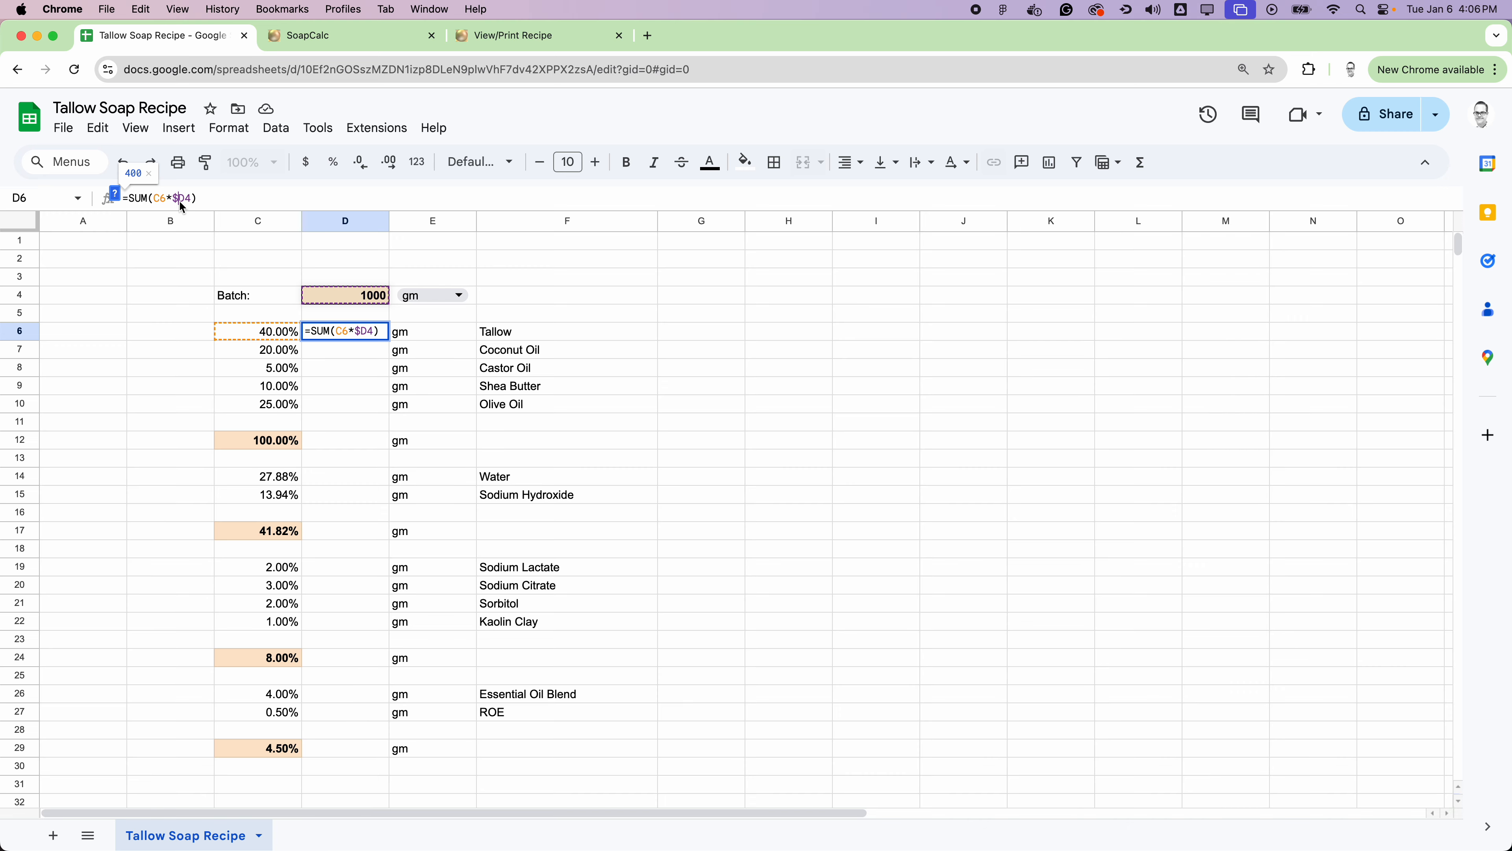
type("$")
key("Return")
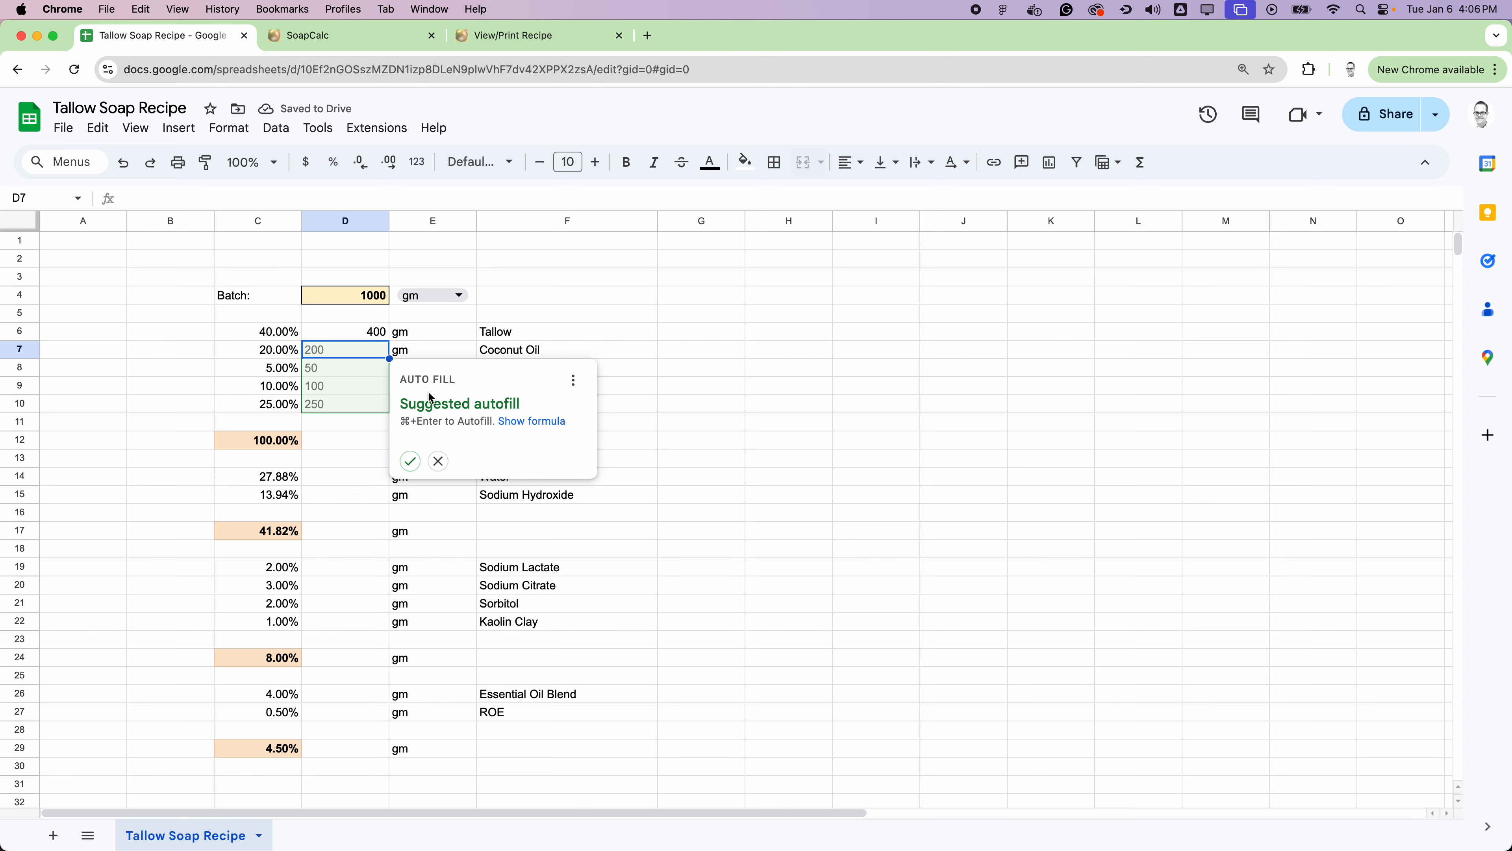
left_click(410, 460)
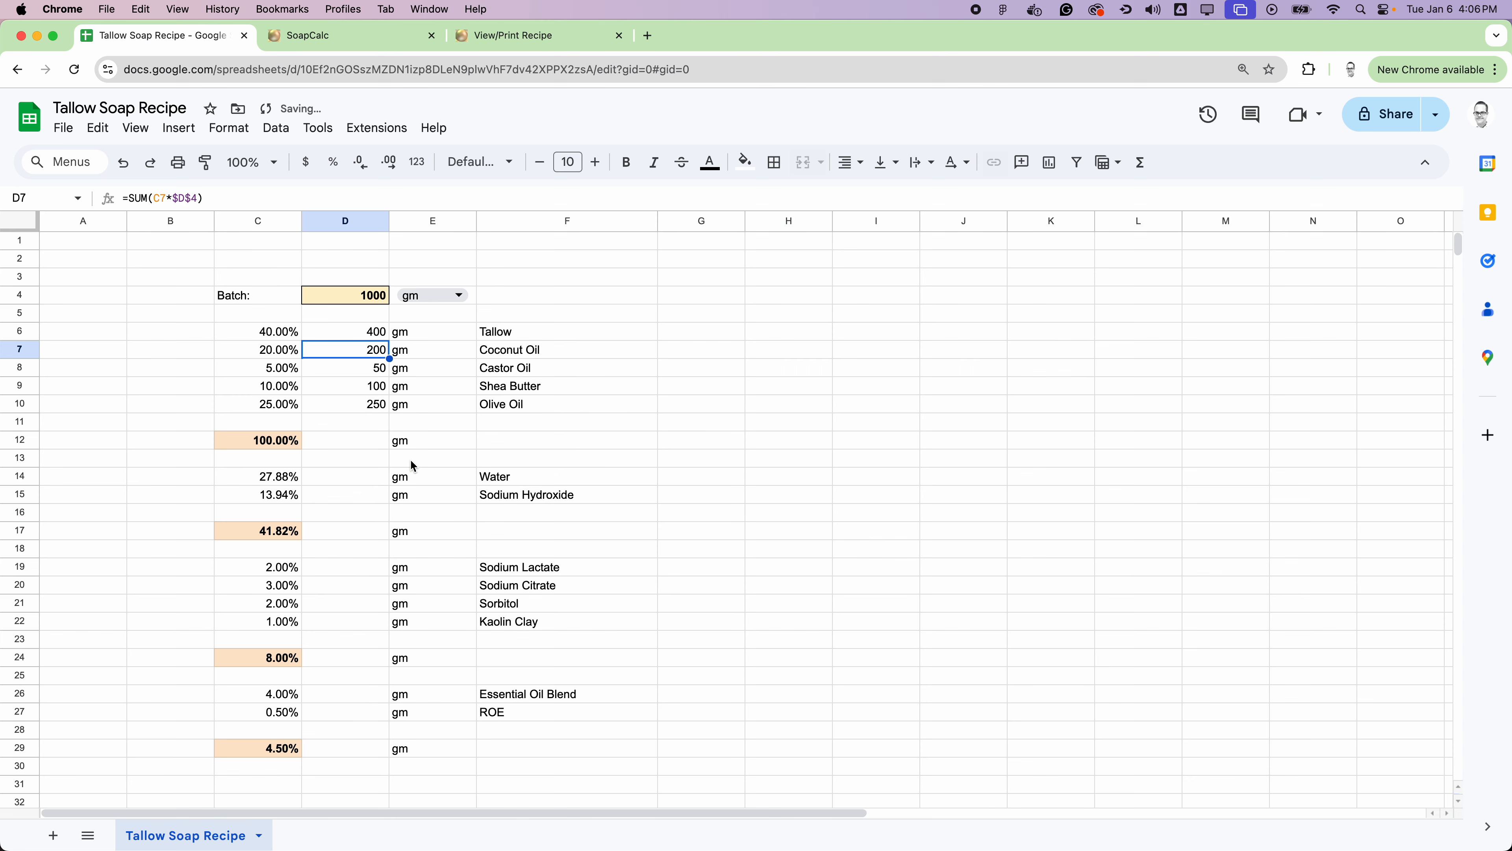
Step: Copy the weight formula from D10 into D14:D15 for Water and Sodium Hydroxide
left_click(377, 407)
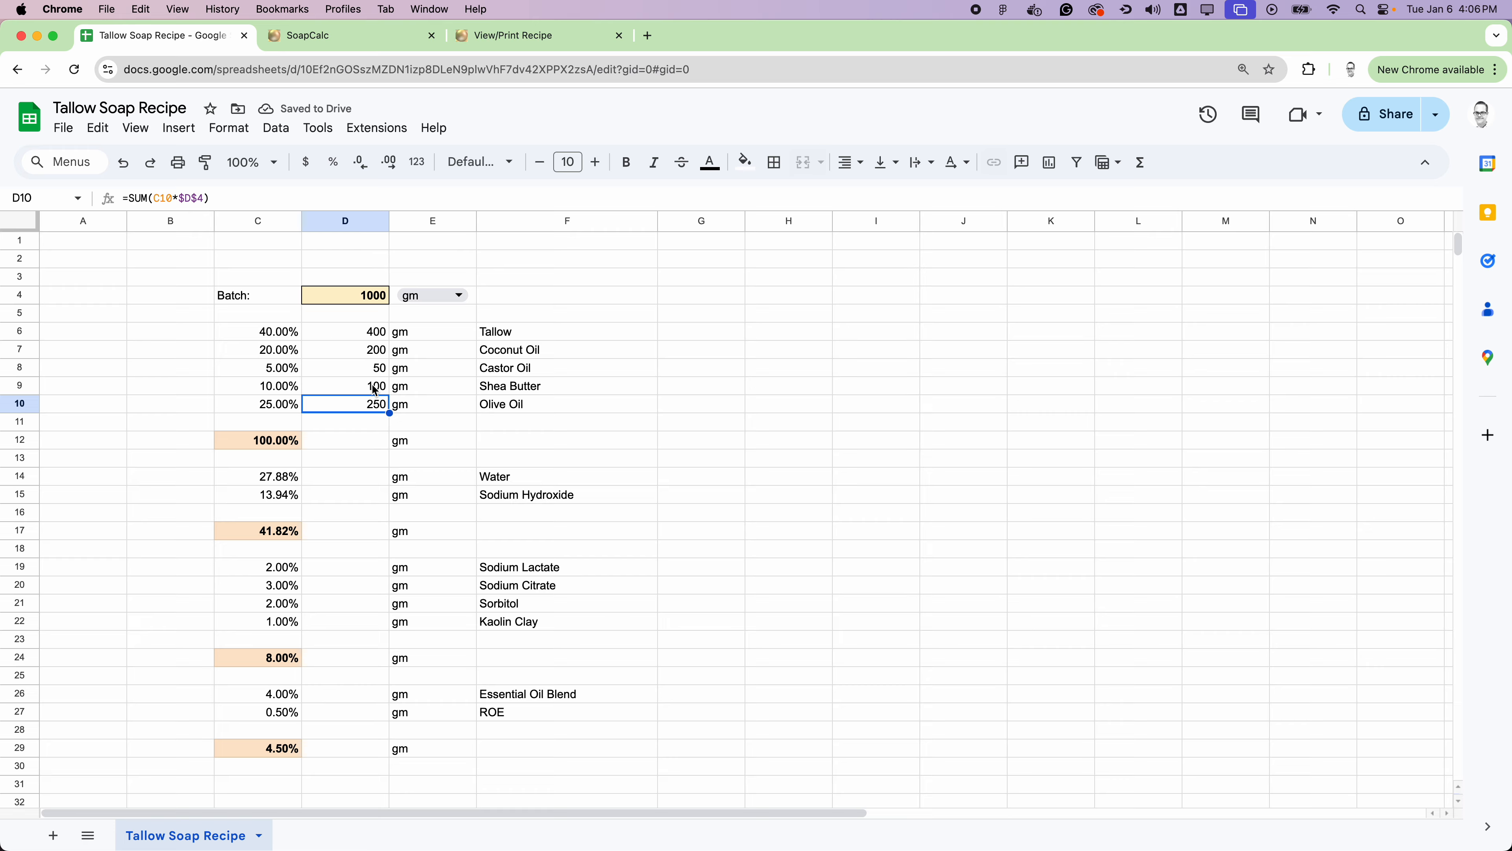
key("super+c")
left_click_drag(355, 475, 359, 497)
key("super+v")
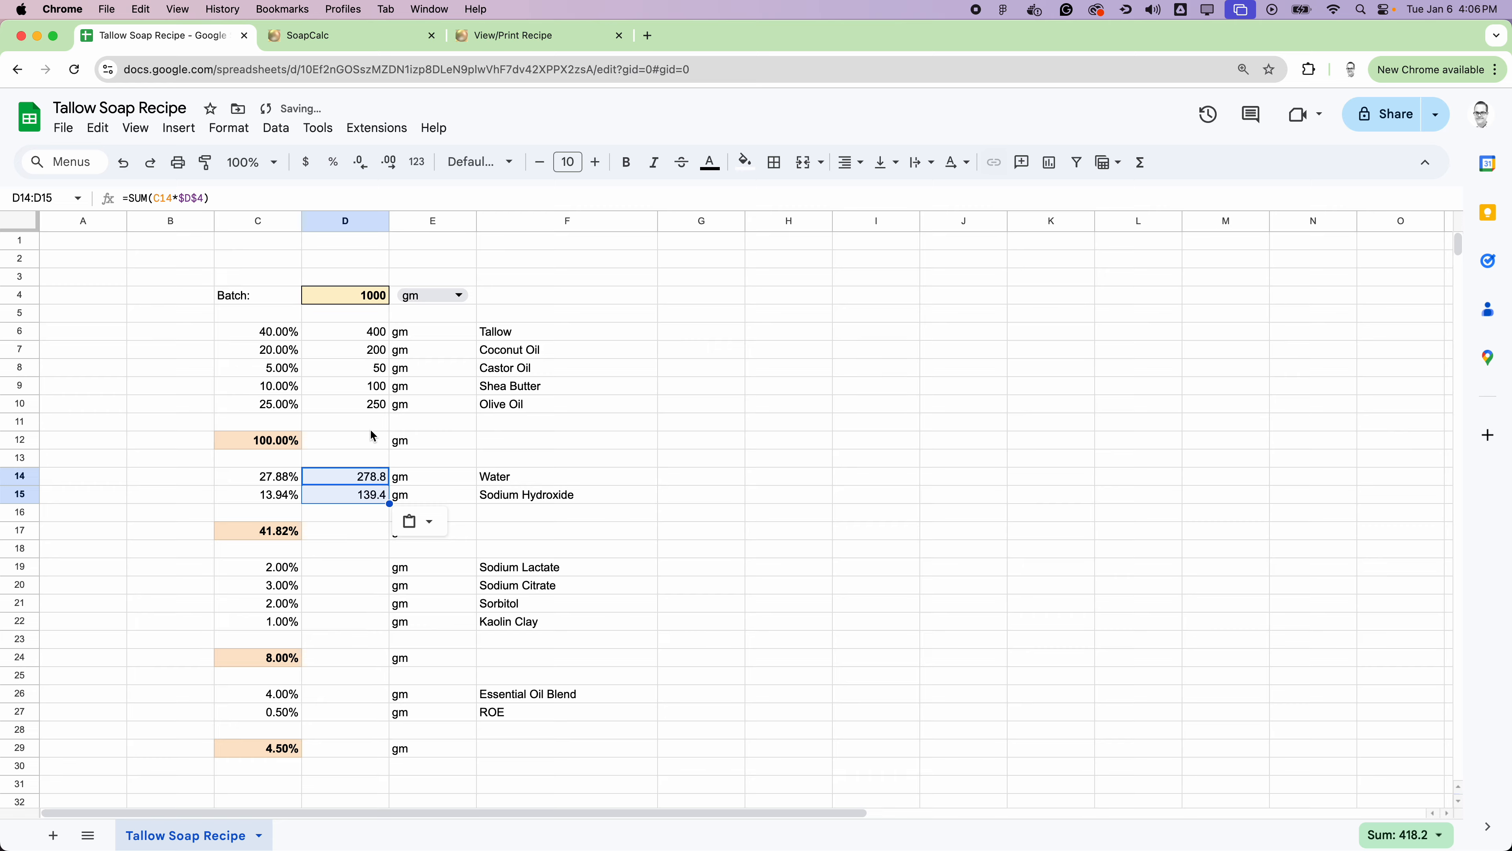
Step: Paste the weight formula into D19:D22 for the additives and into D26:D27 for Essential Oil Blend and ROE
left_click(366, 435)
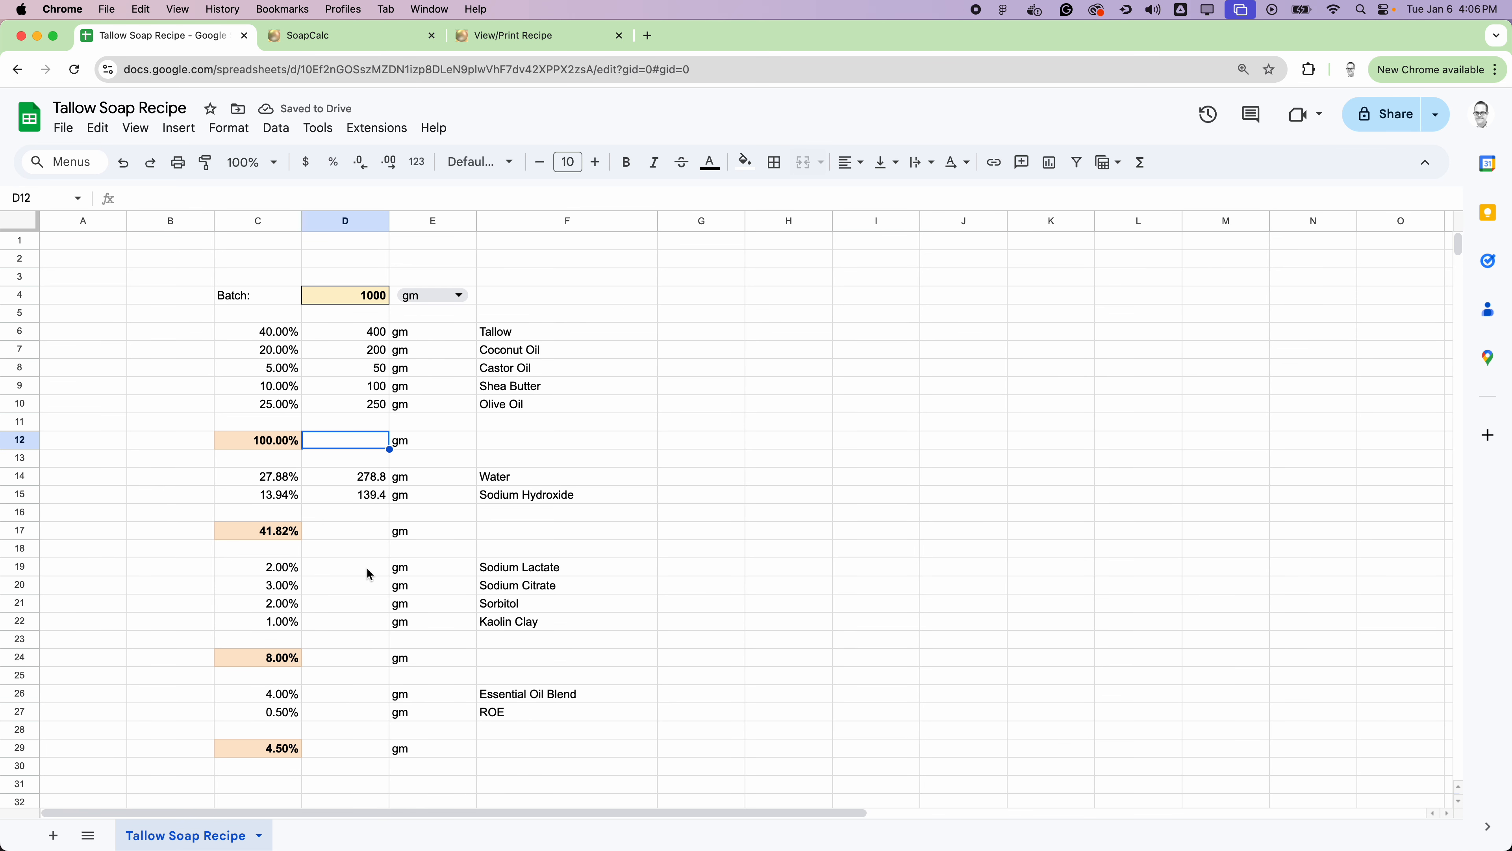
left_click_drag(366, 567, 364, 620)
key("super+v")
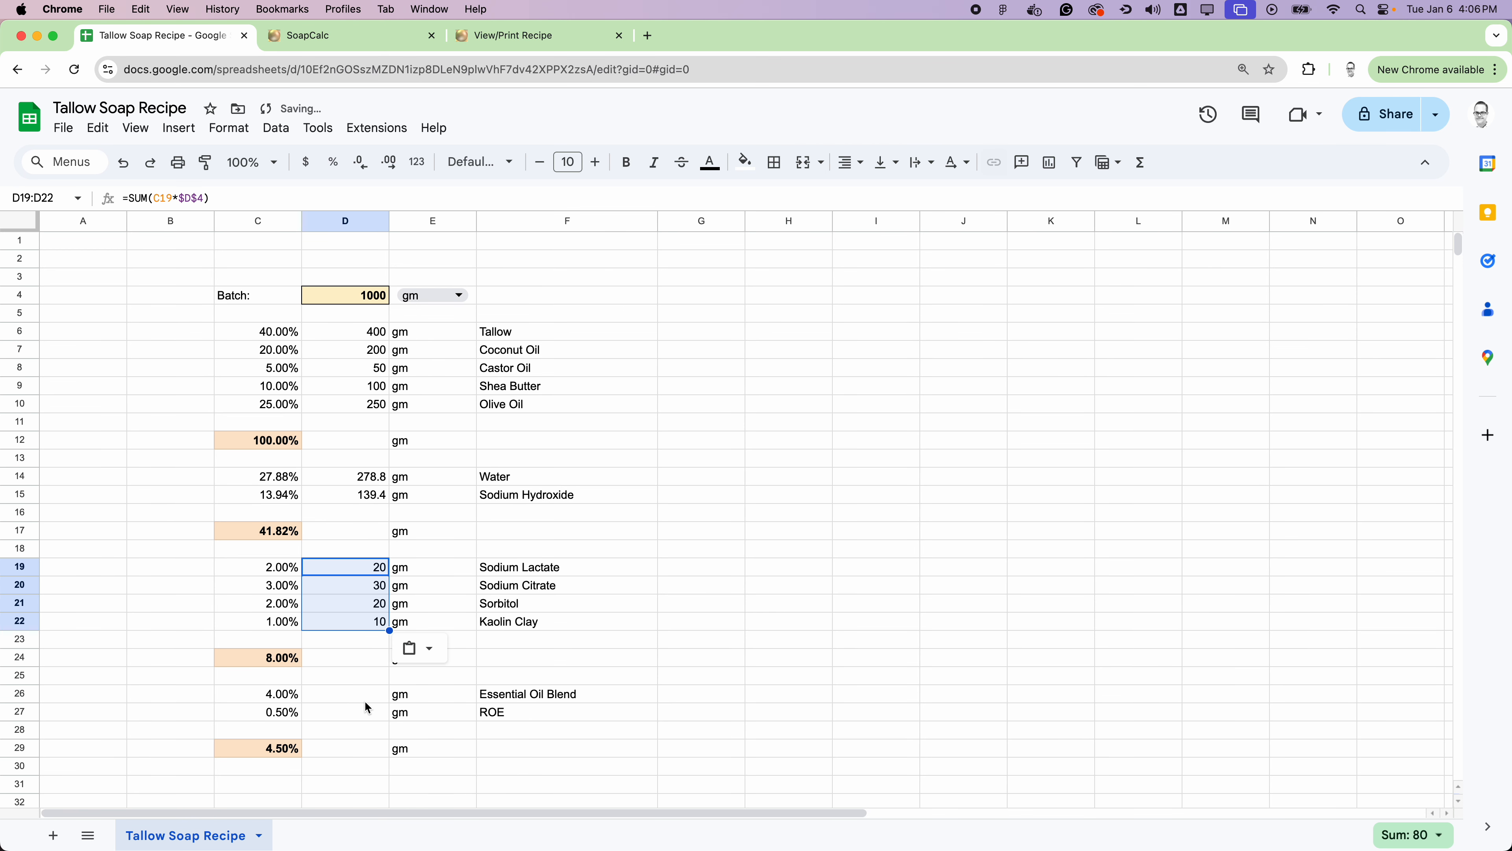
left_click_drag(364, 694, 368, 714)
key("super+v")
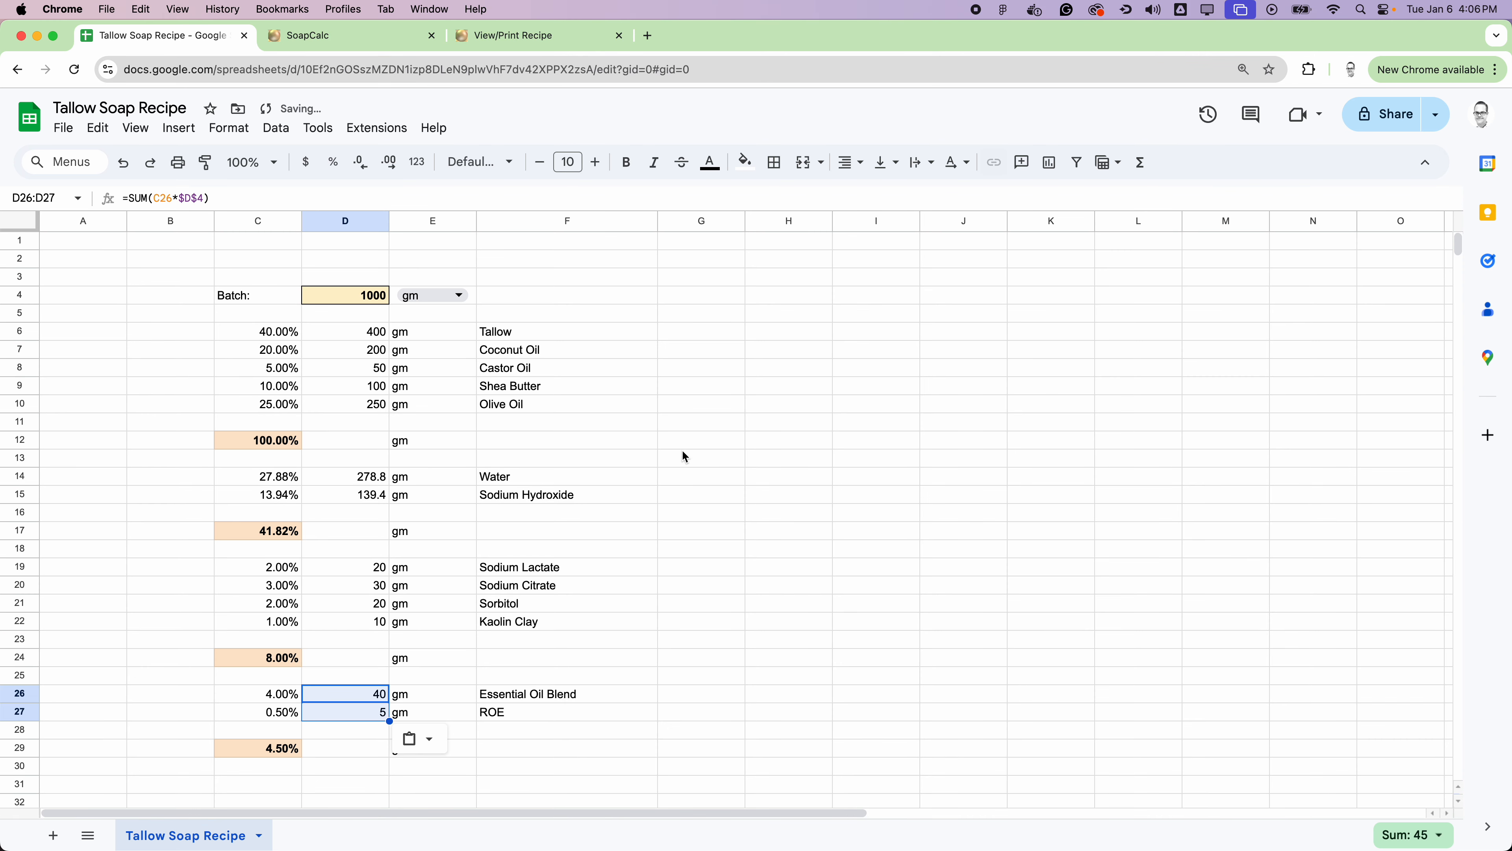
left_click(682, 452)
Step: Test the recipe scaling by setting the batch size in D4 to 1500, and set it back to 1000
scroll(592, 523, "down", 1)
scroll(592, 522, "down", 1)
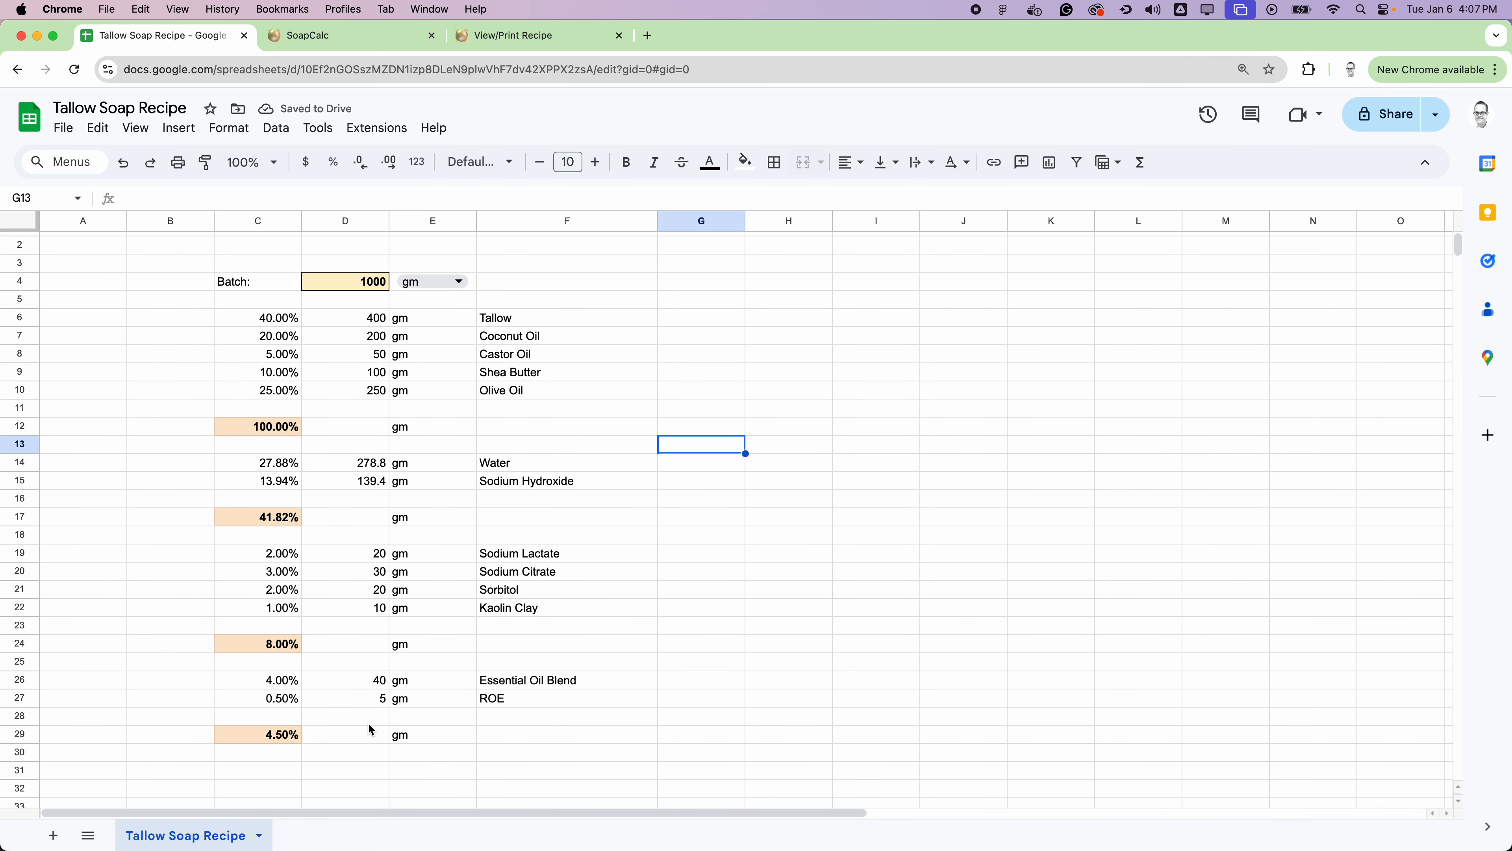
left_click(366, 285)
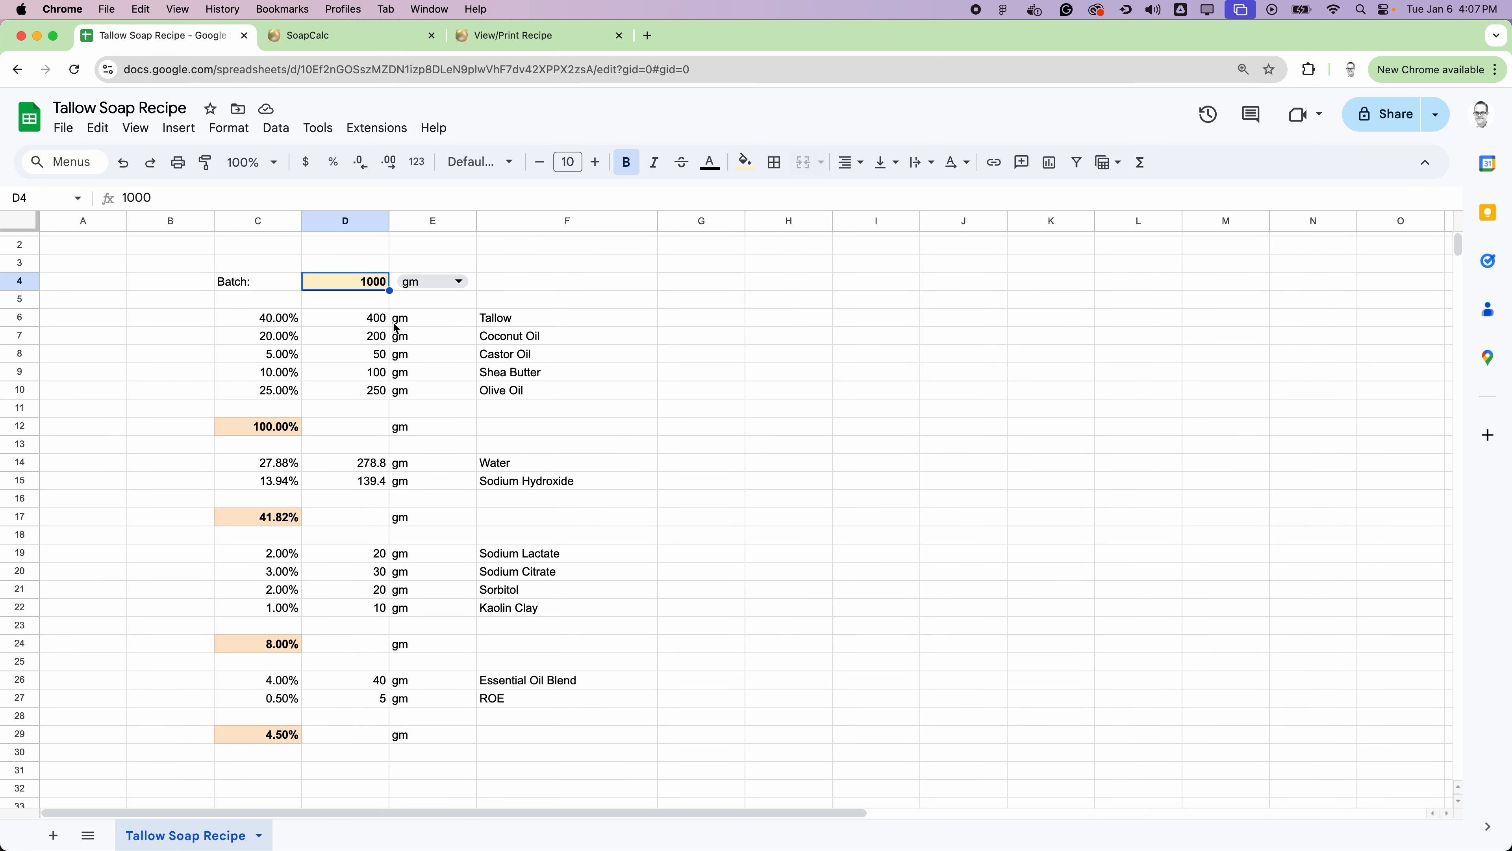
type("1500")
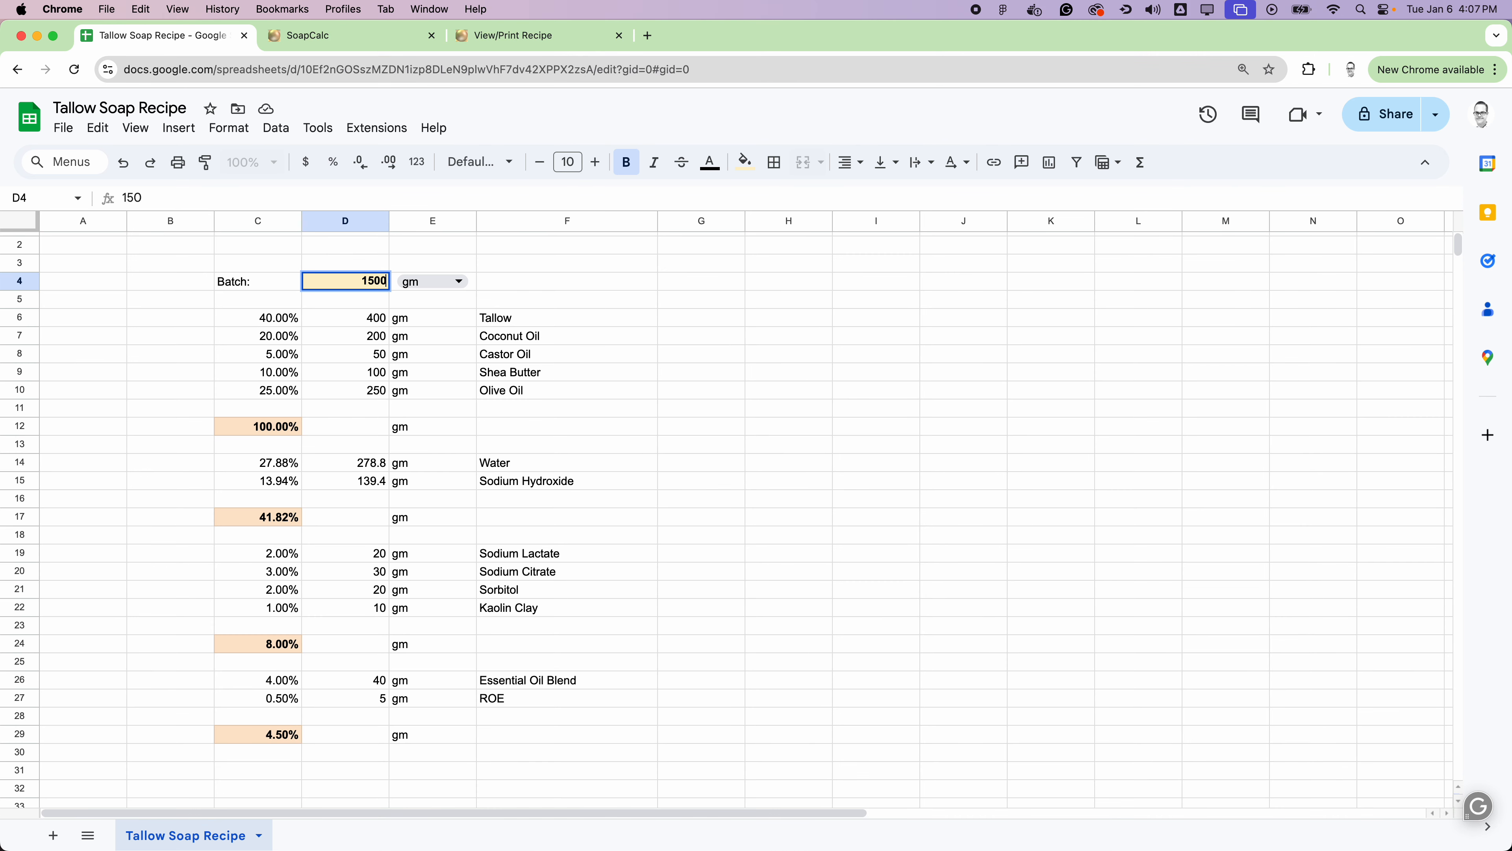
key("Return")
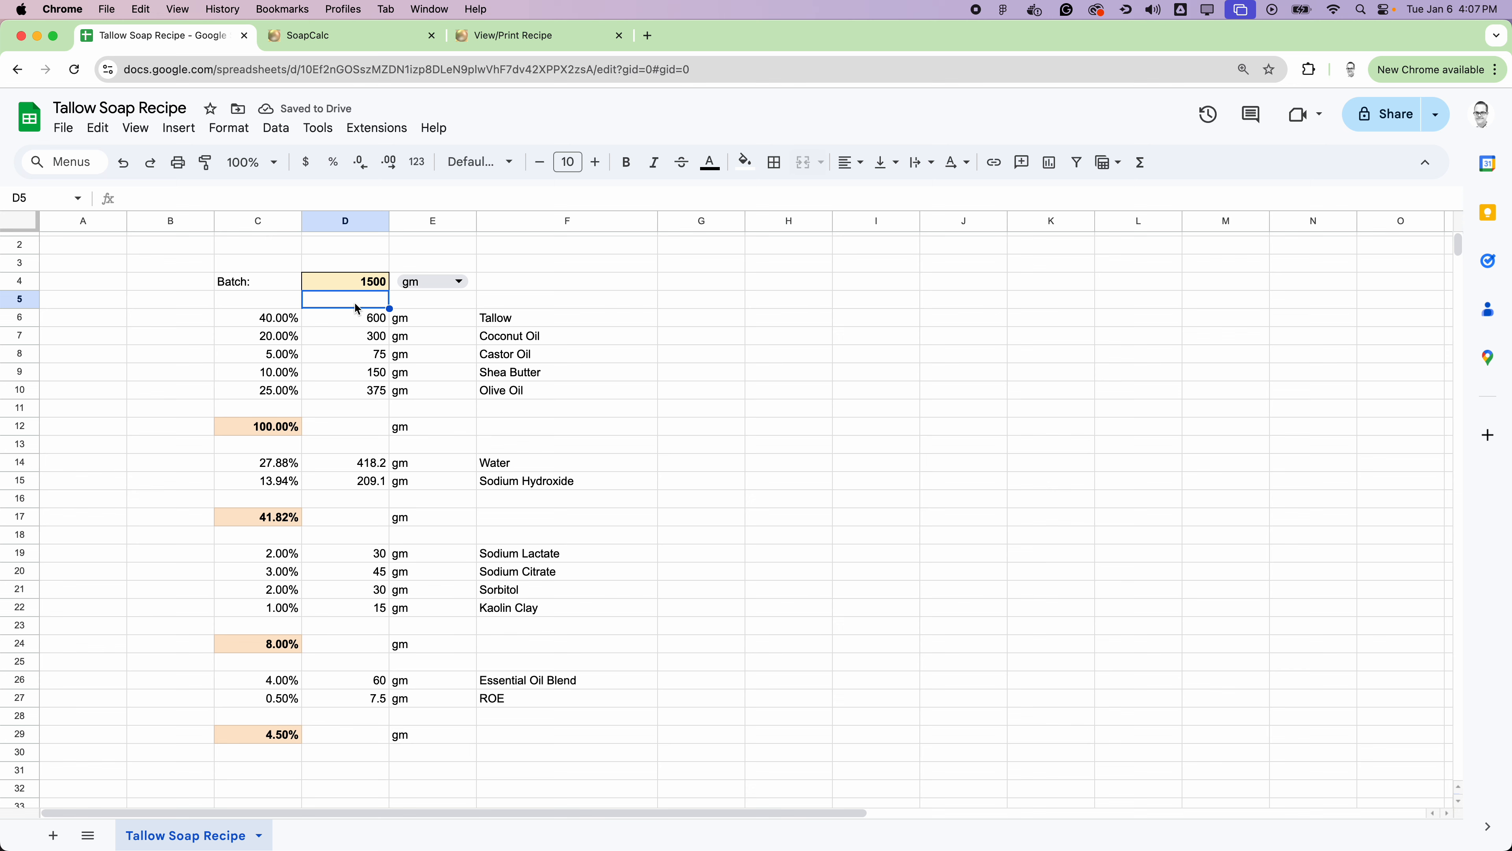
left_click(367, 284)
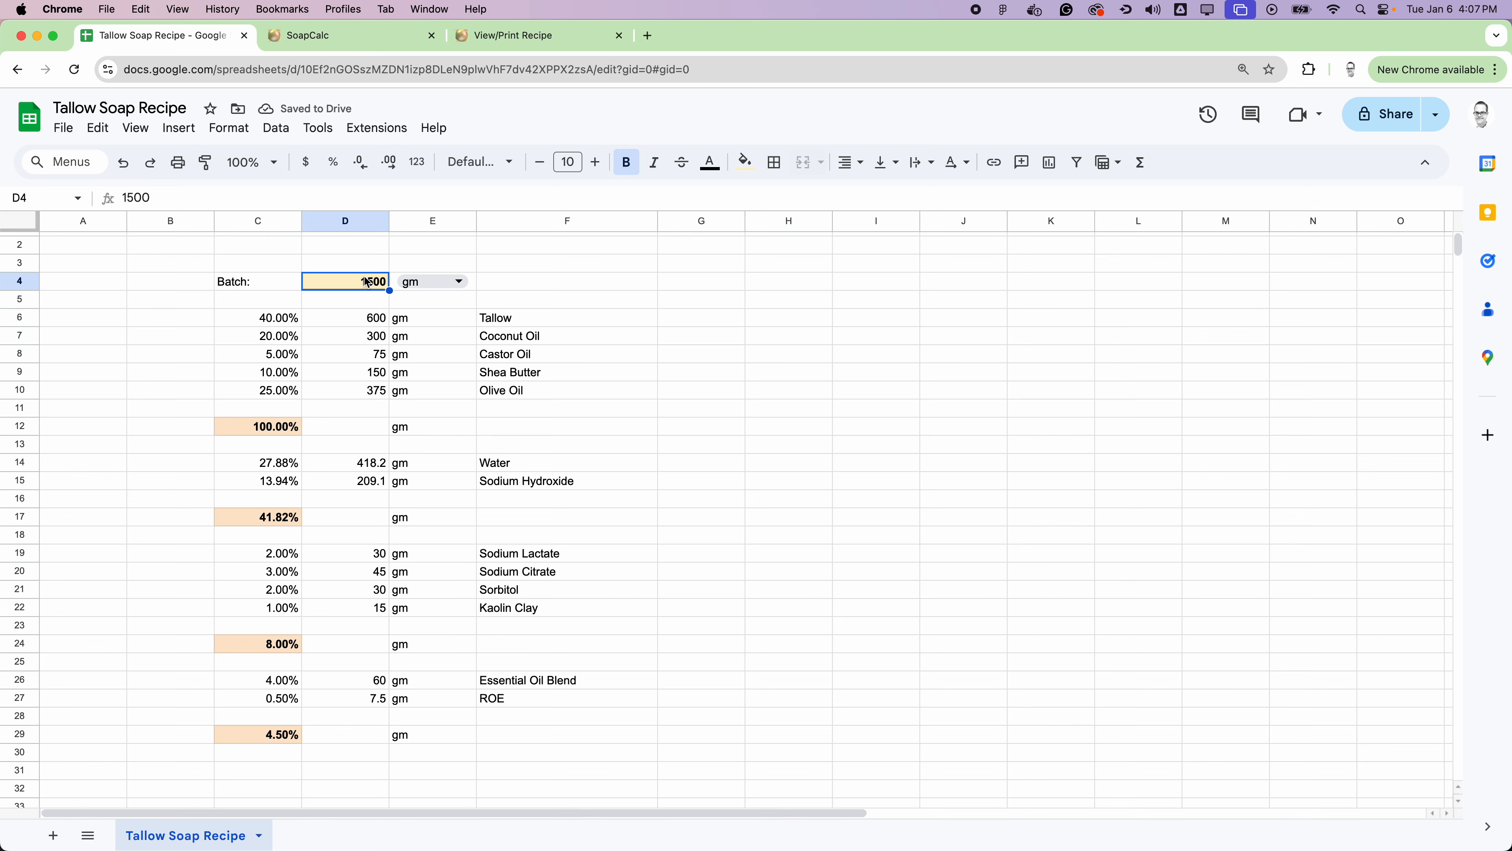
type("1000")
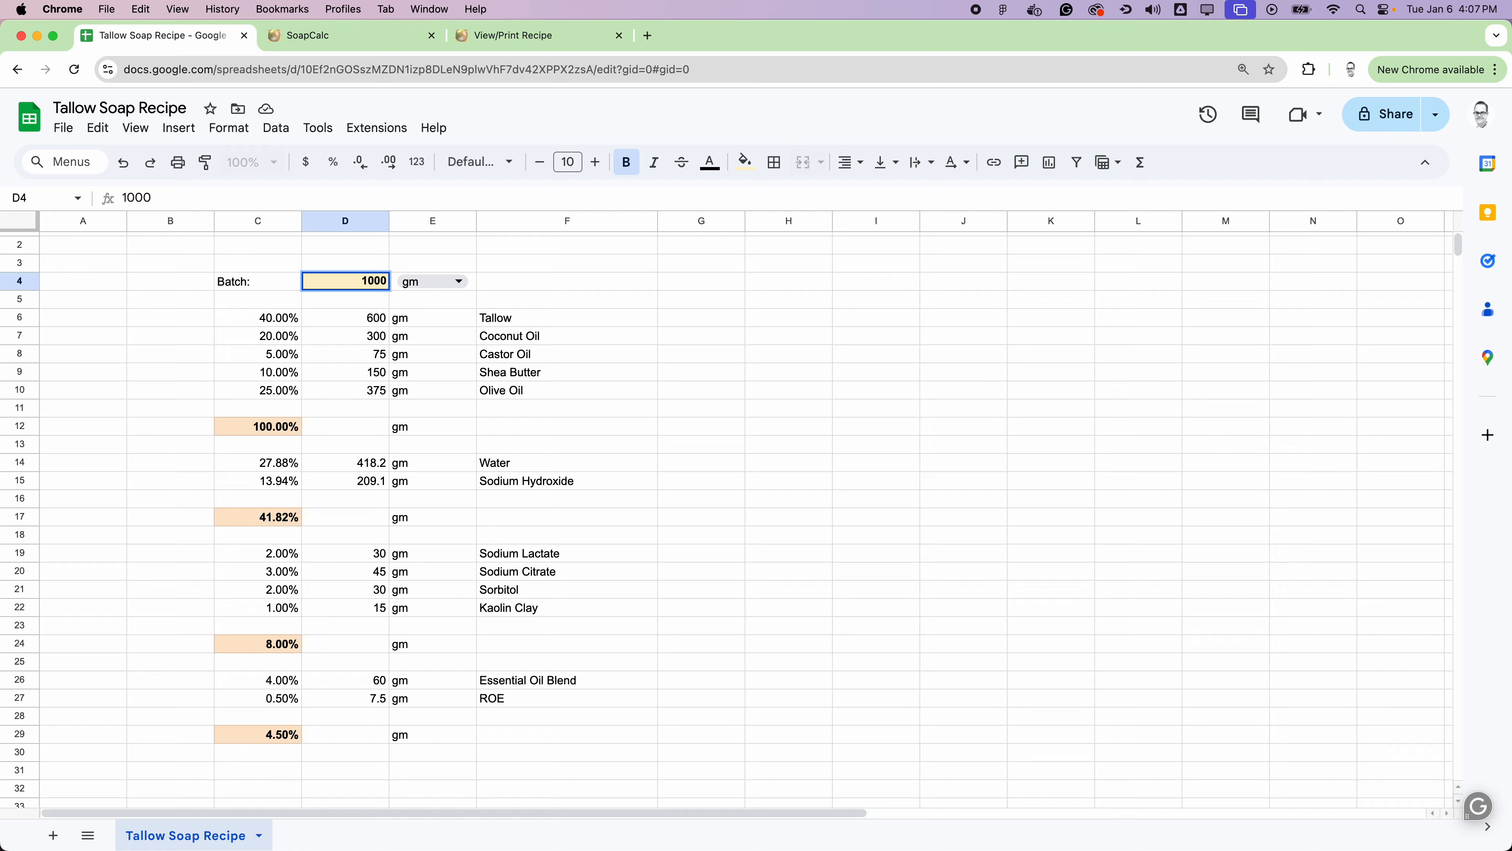
key("Return")
left_click(535, 265)
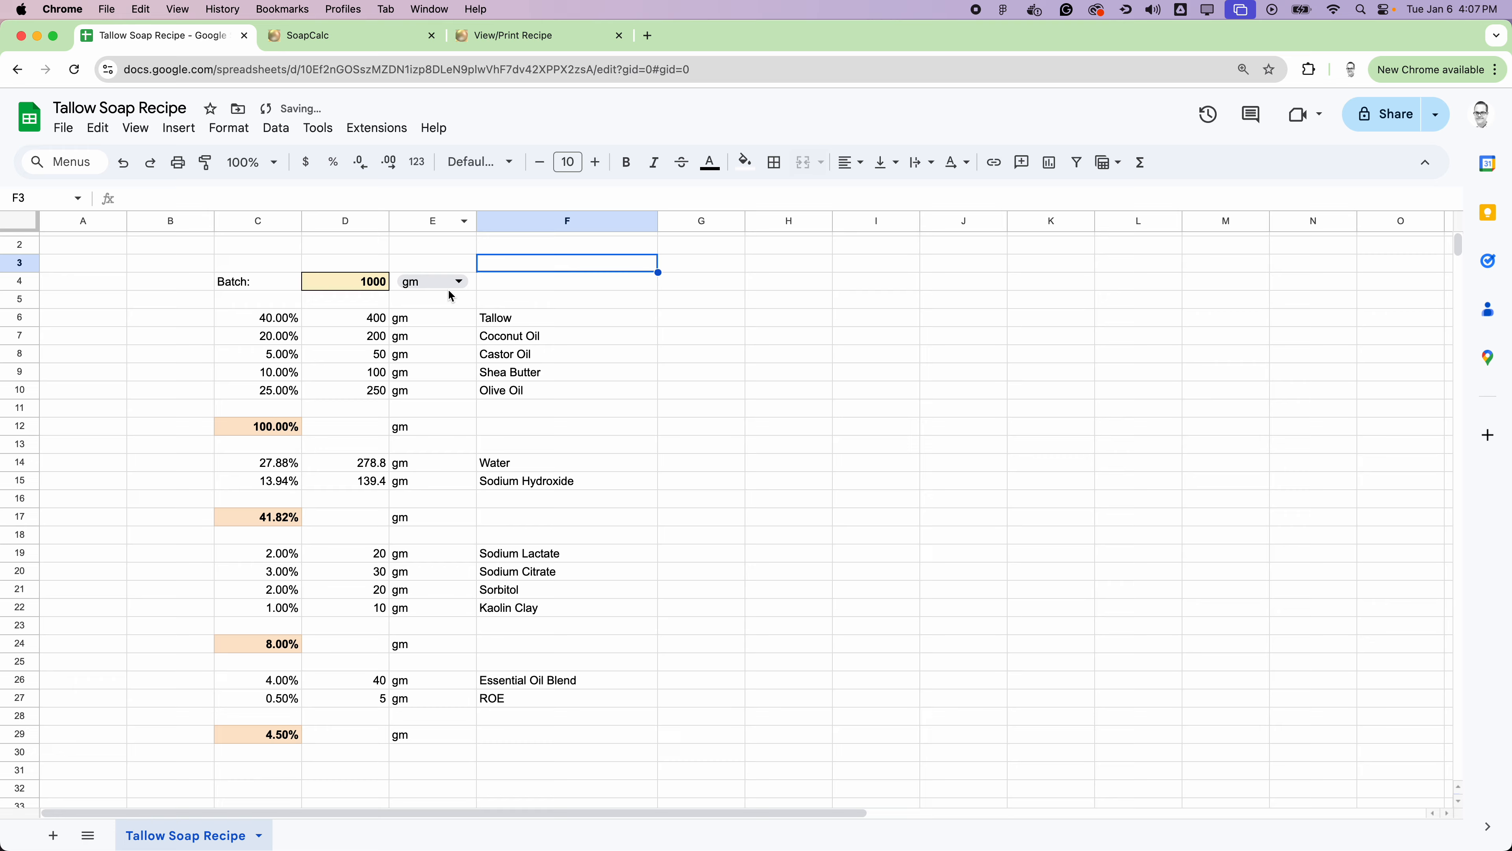
Step: Total the oil weights in D12 with =SUM(D6:D10)
scroll(588, 487, "down", 2)
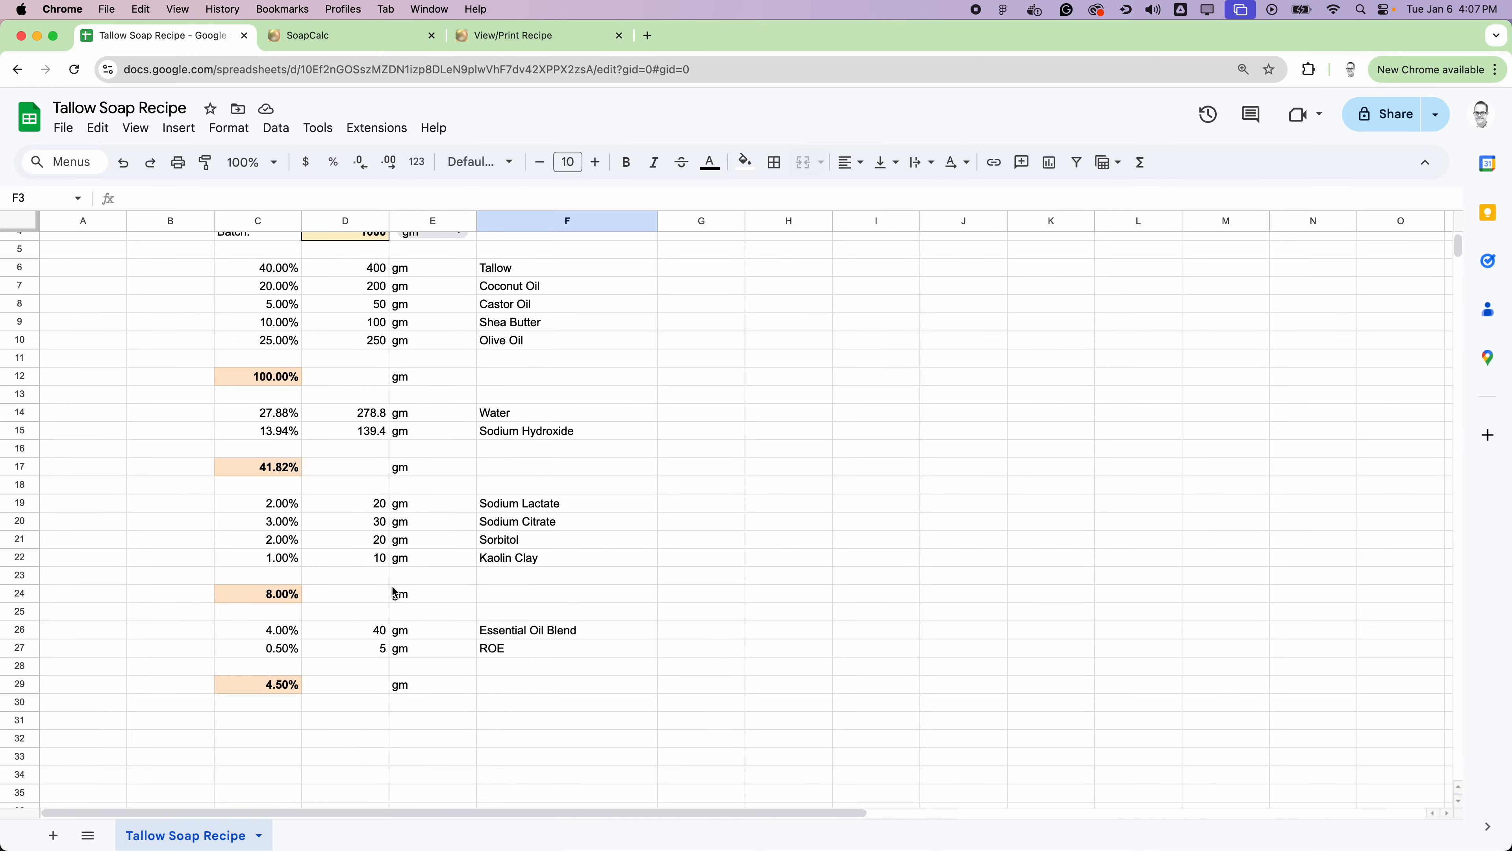
left_click(359, 382)
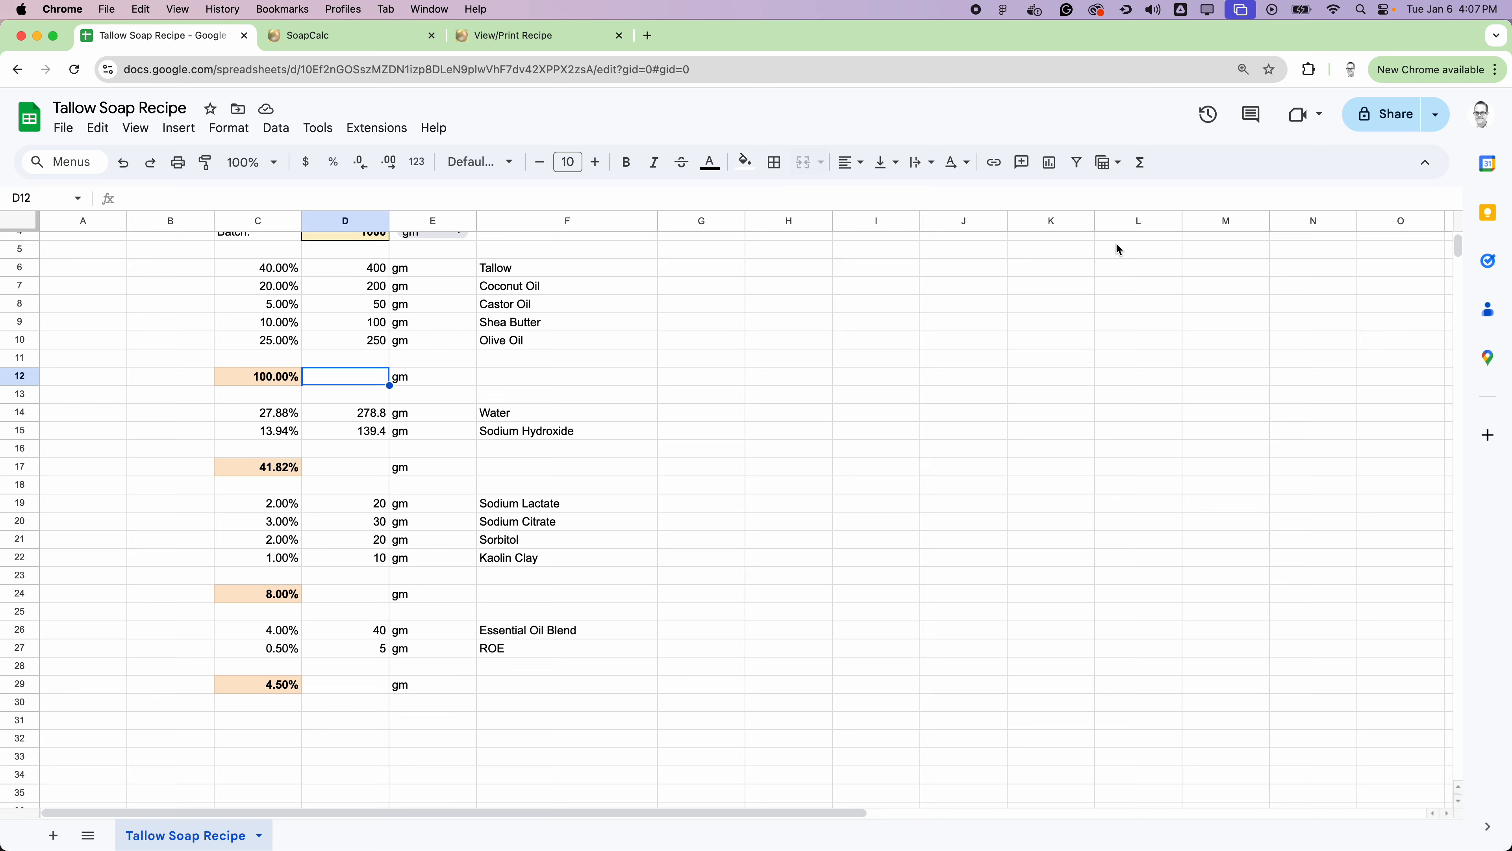
left_click(1142, 163)
left_click(1153, 194)
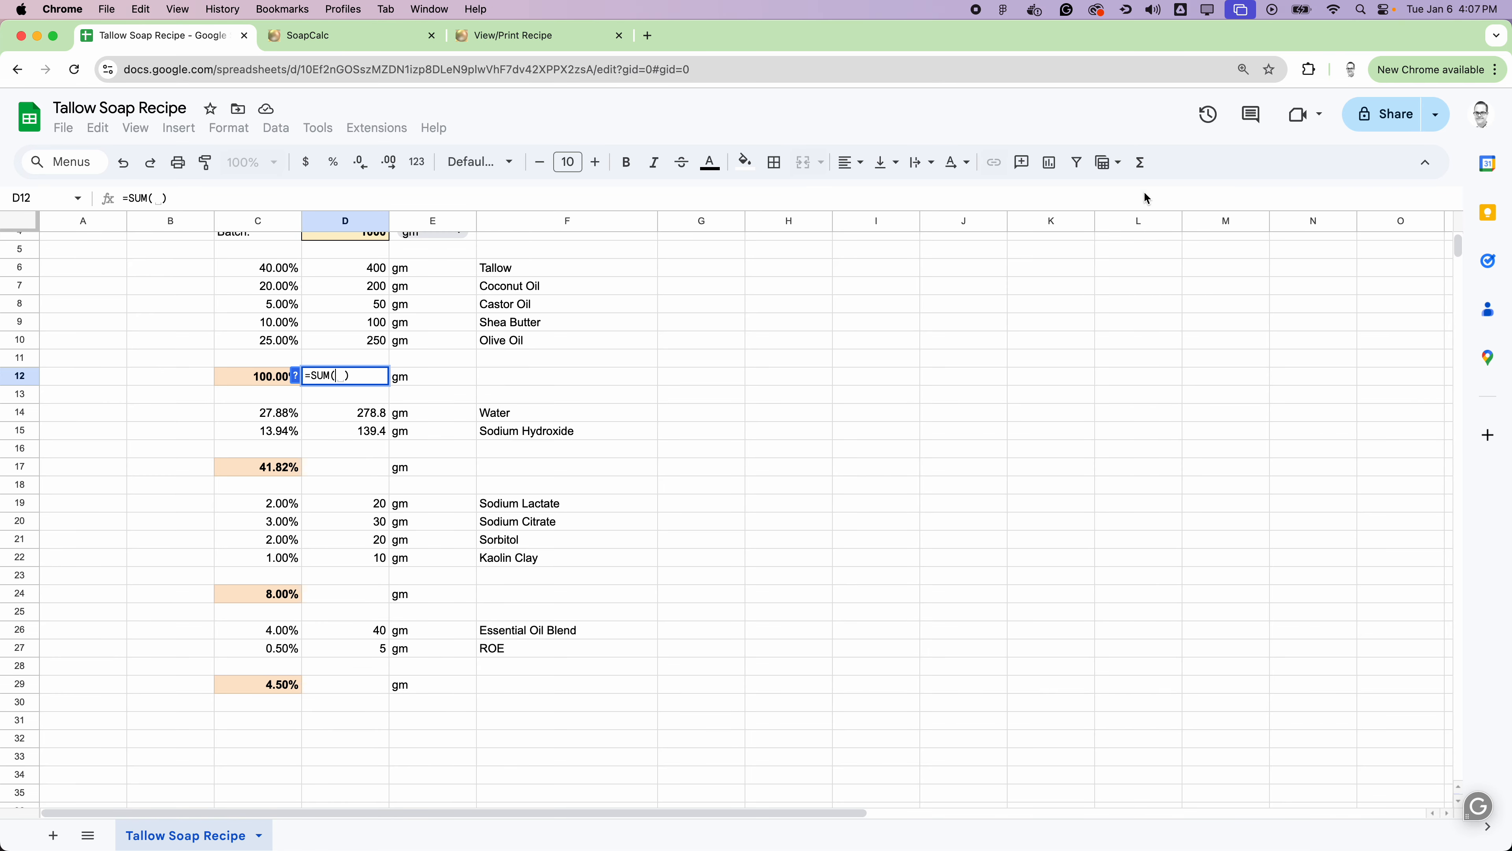
left_click_drag(374, 270, 375, 344)
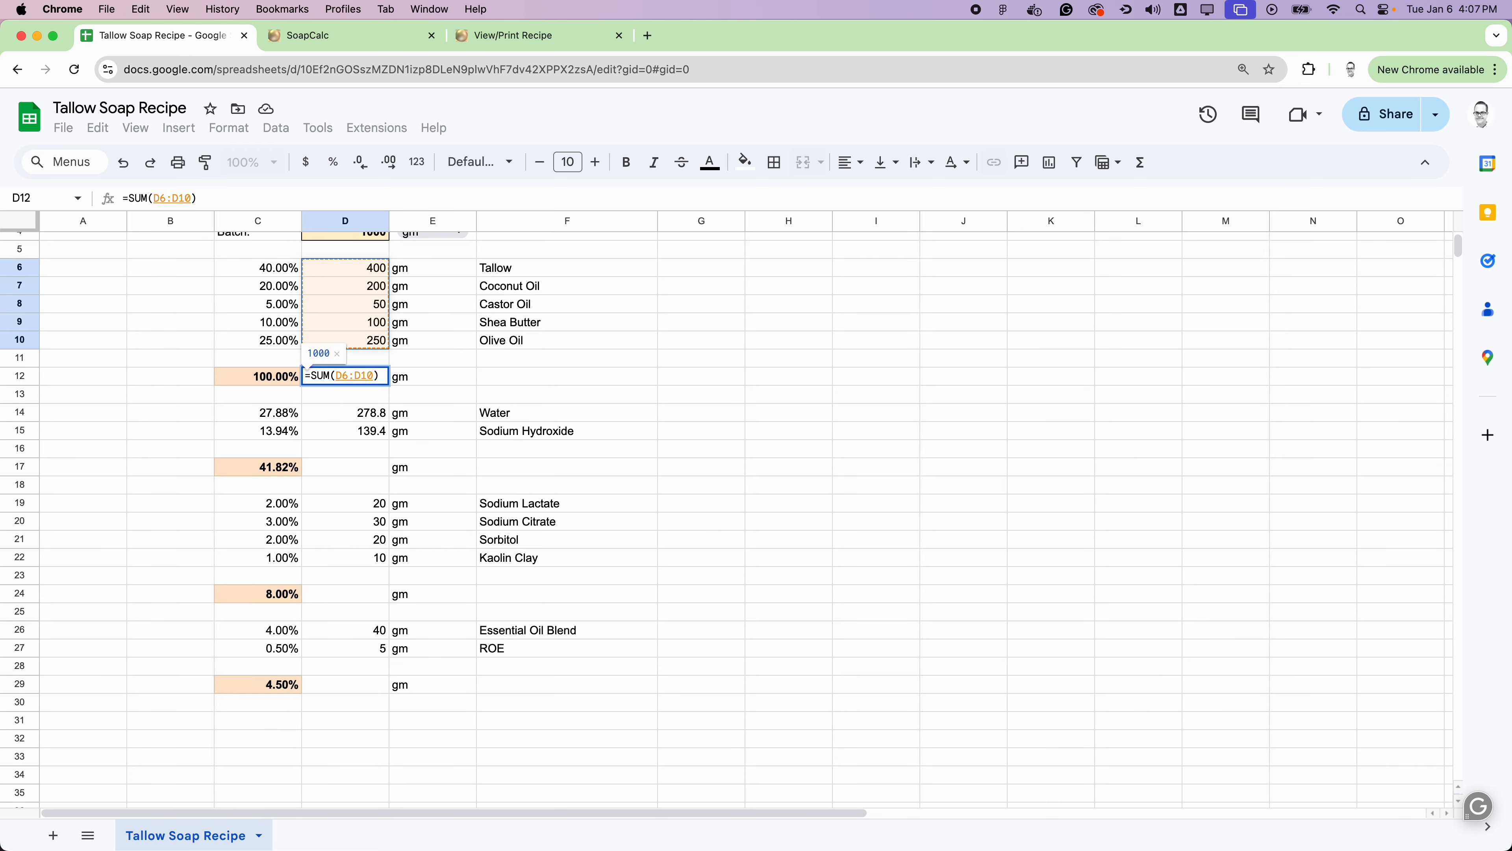
key("Return")
Step: Total the Water and Sodium Hydroxide weights in D17 with =SUM(D14:D15)
left_click(365, 464)
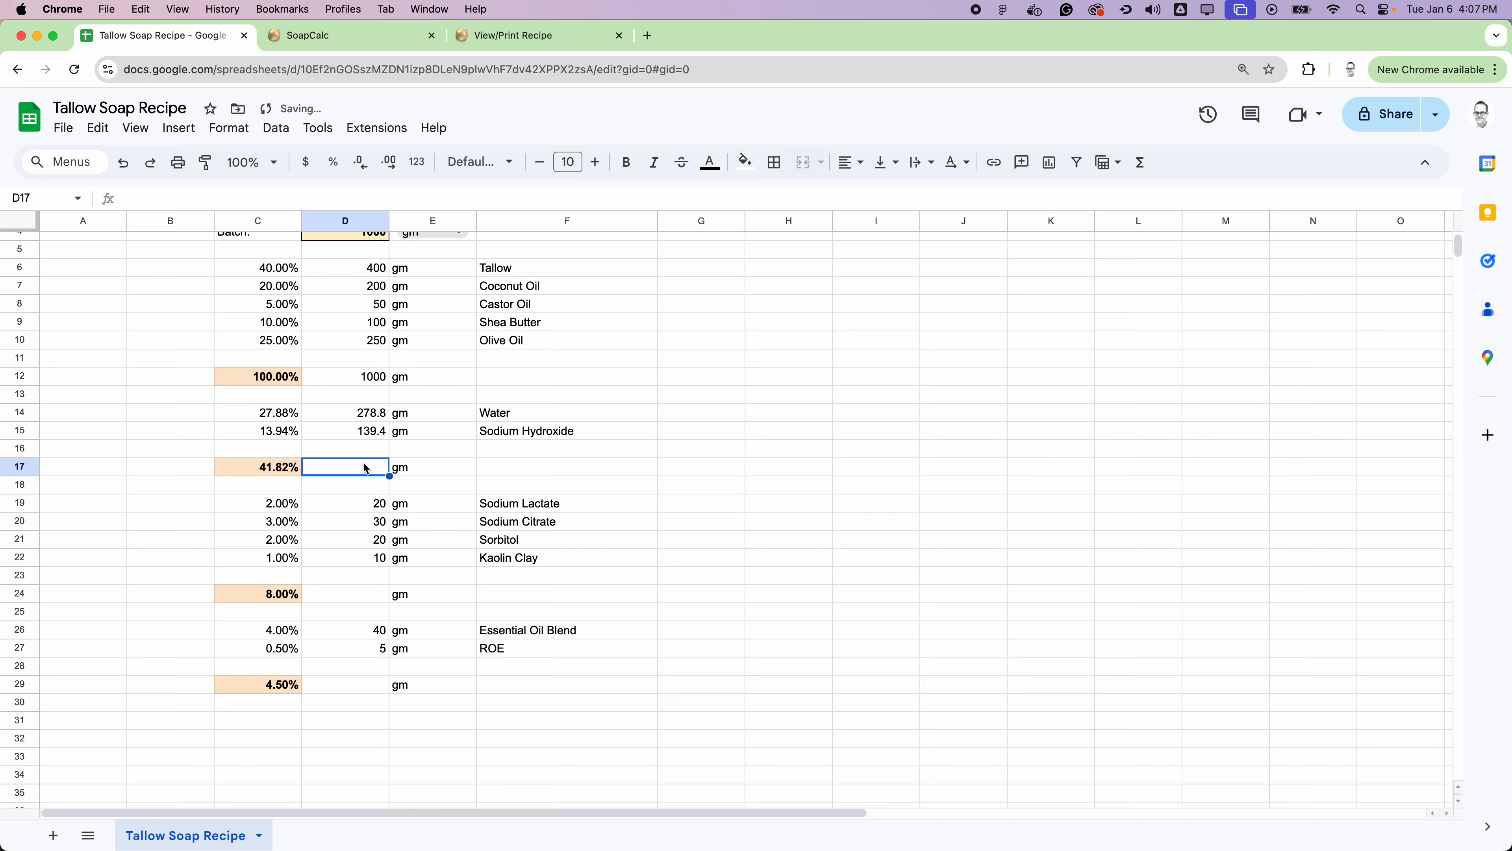
left_click(1140, 162)
left_click(1150, 197)
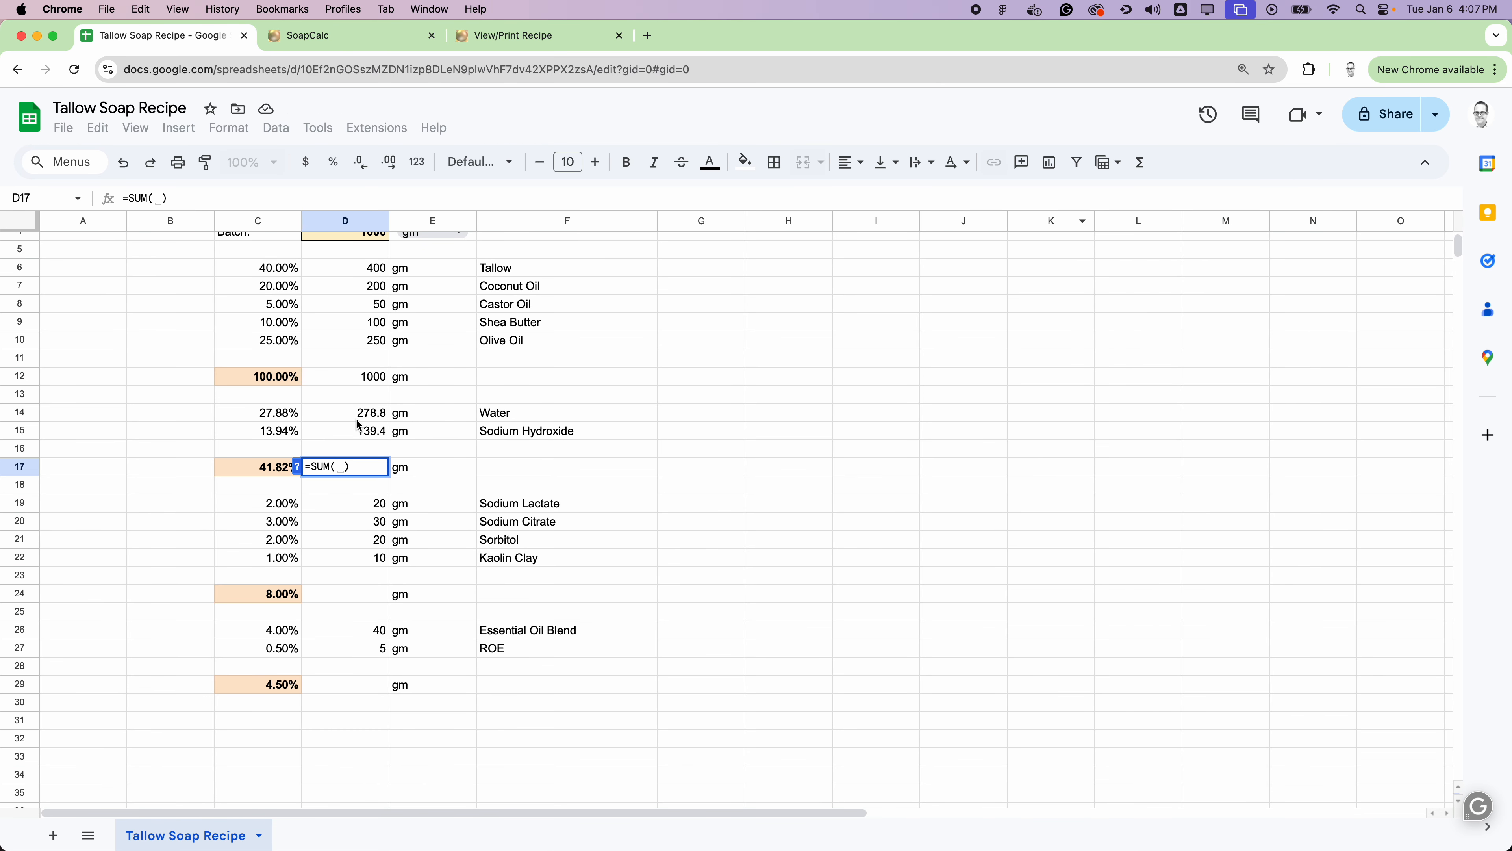
left_click_drag(372, 420, 357, 434)
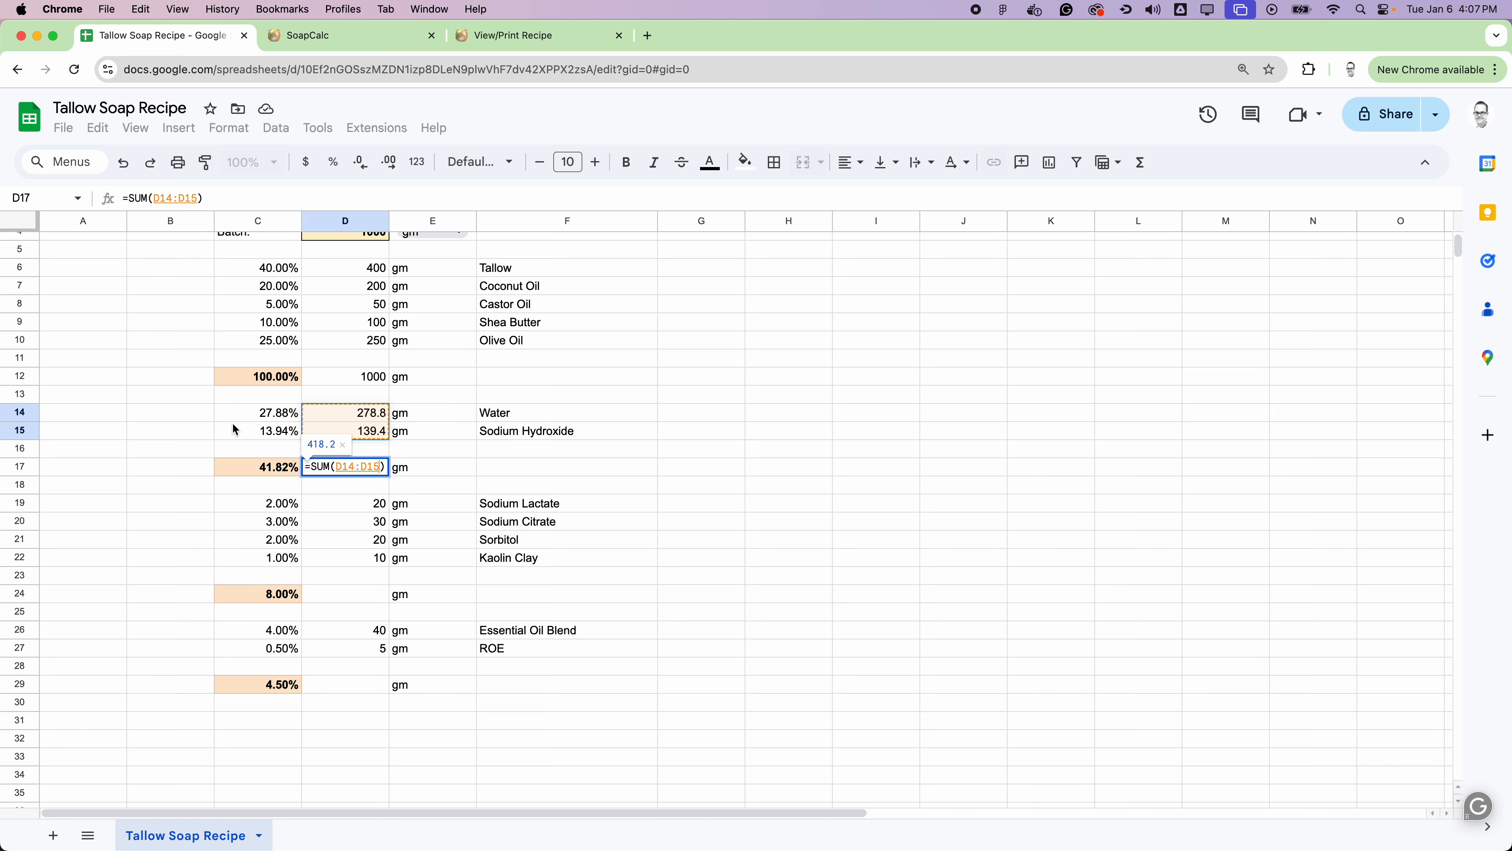
key("Return")
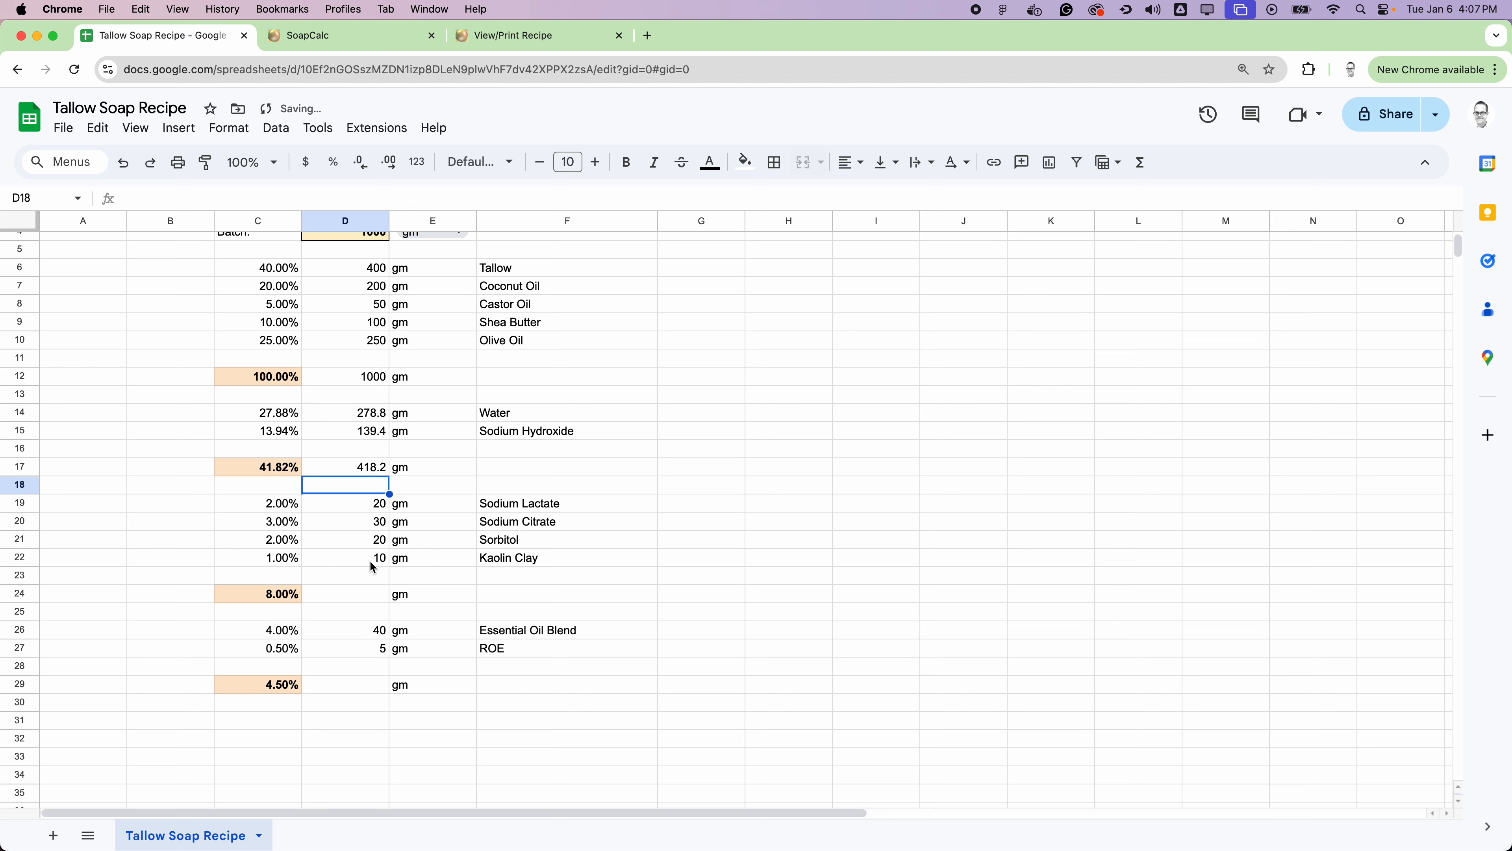
Step: Total the additive weights from Sodium Lactate to Kaolin Clay in D24 with =SUM(D19:D22)
left_click(367, 595)
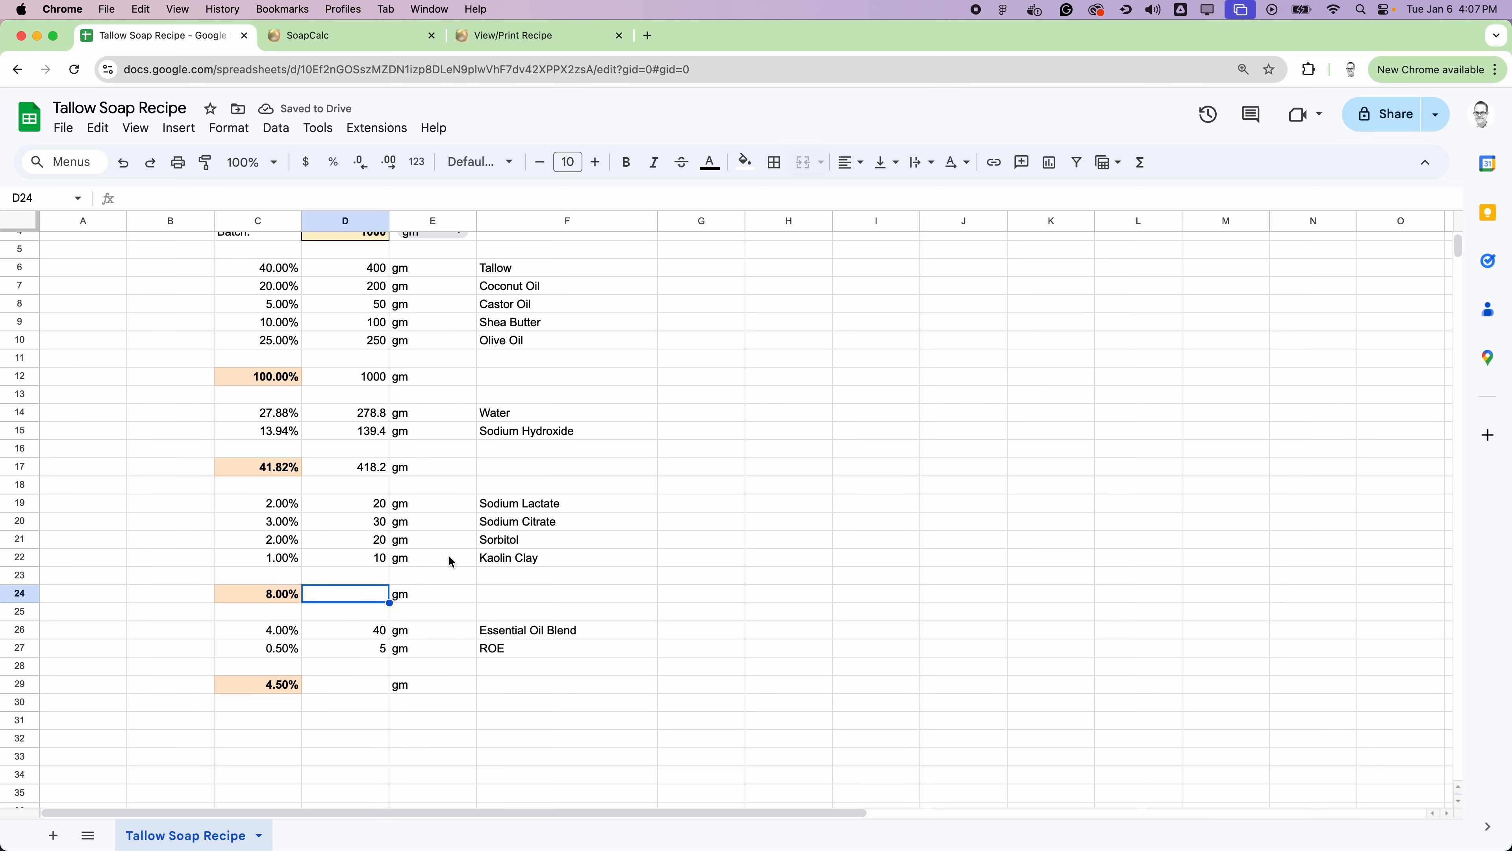
left_click(1141, 163)
left_click(1173, 194)
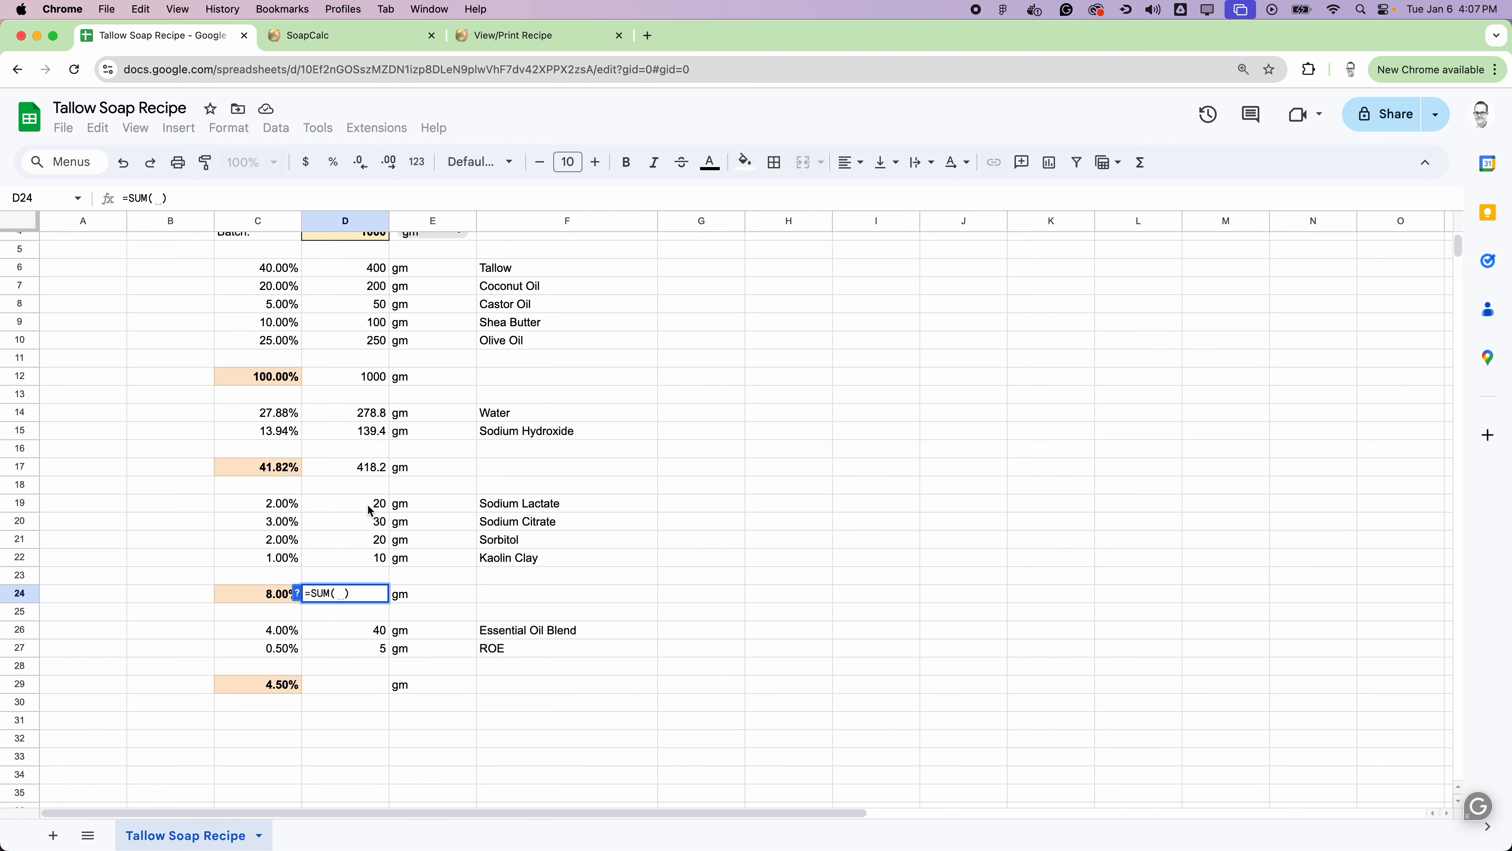
left_click_drag(369, 509, 314, 557)
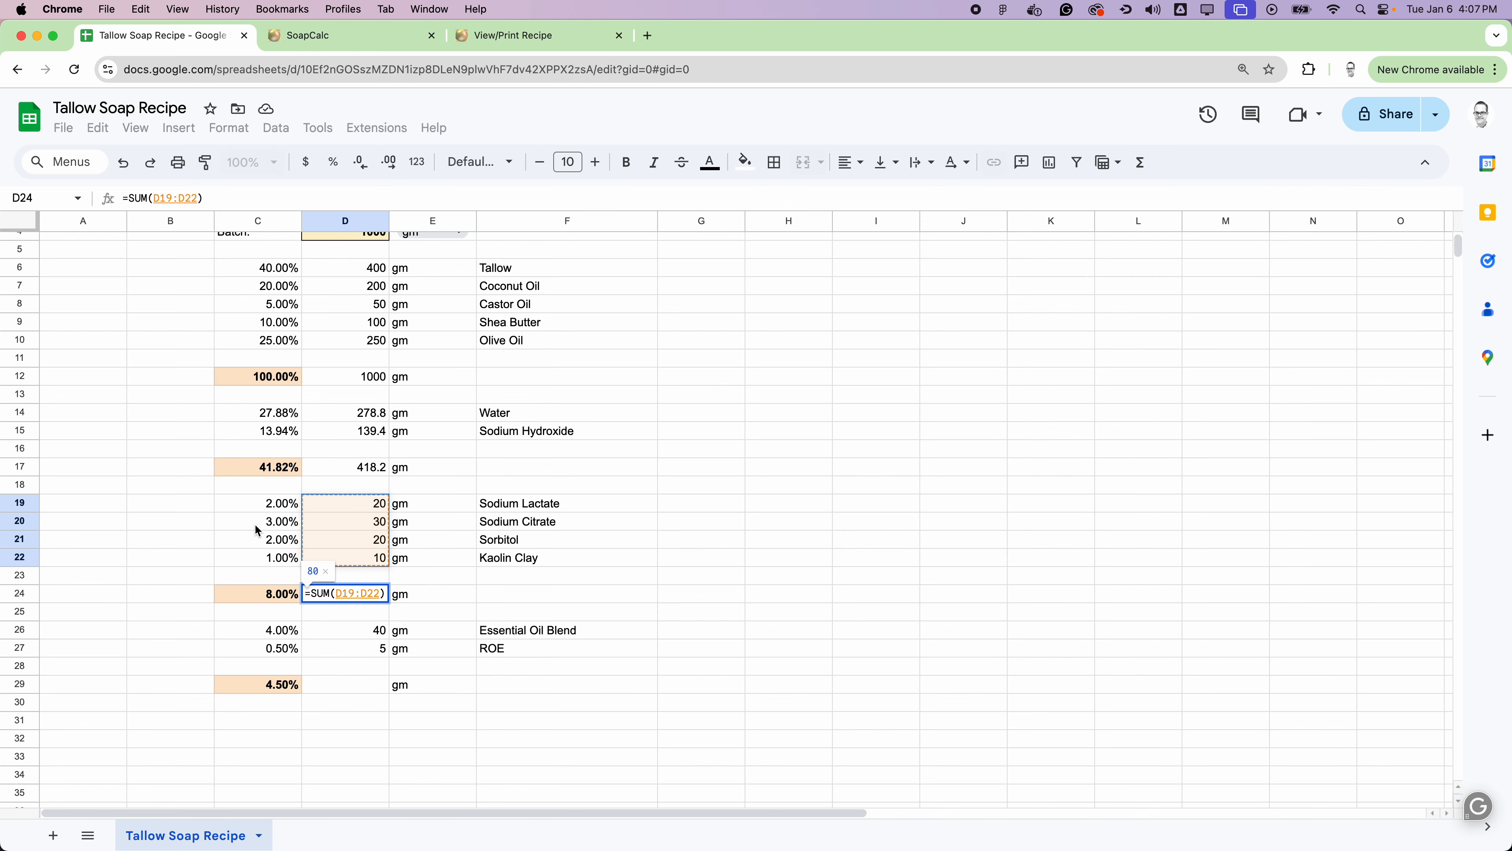
key("Return")
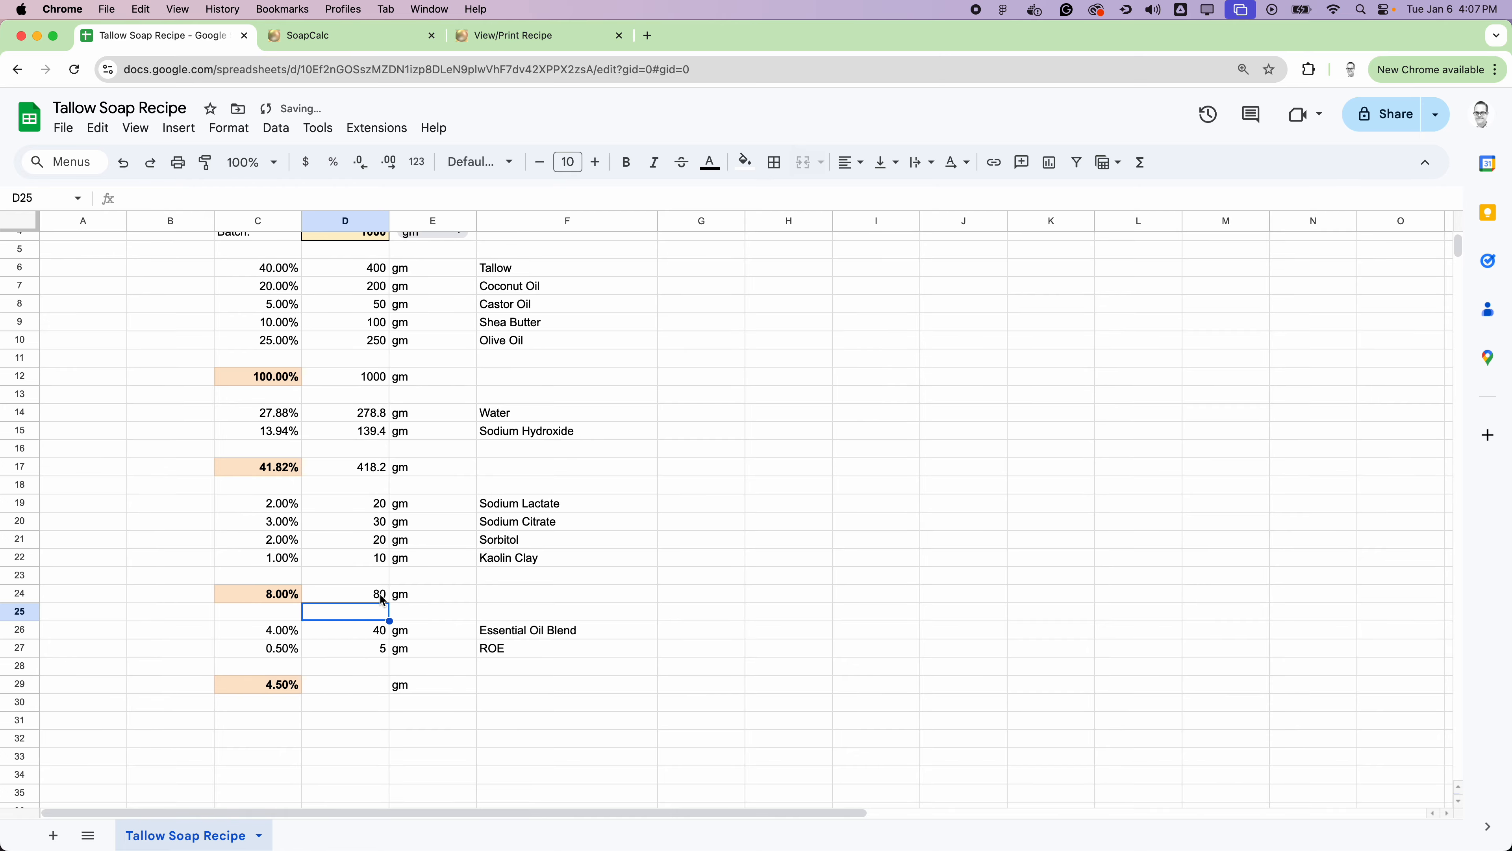
Step: Total the Essential Oil Blend and ROE weights in D29 with =SUM(D26:D27)
scroll(443, 540, "down", 2)
left_click(361, 636)
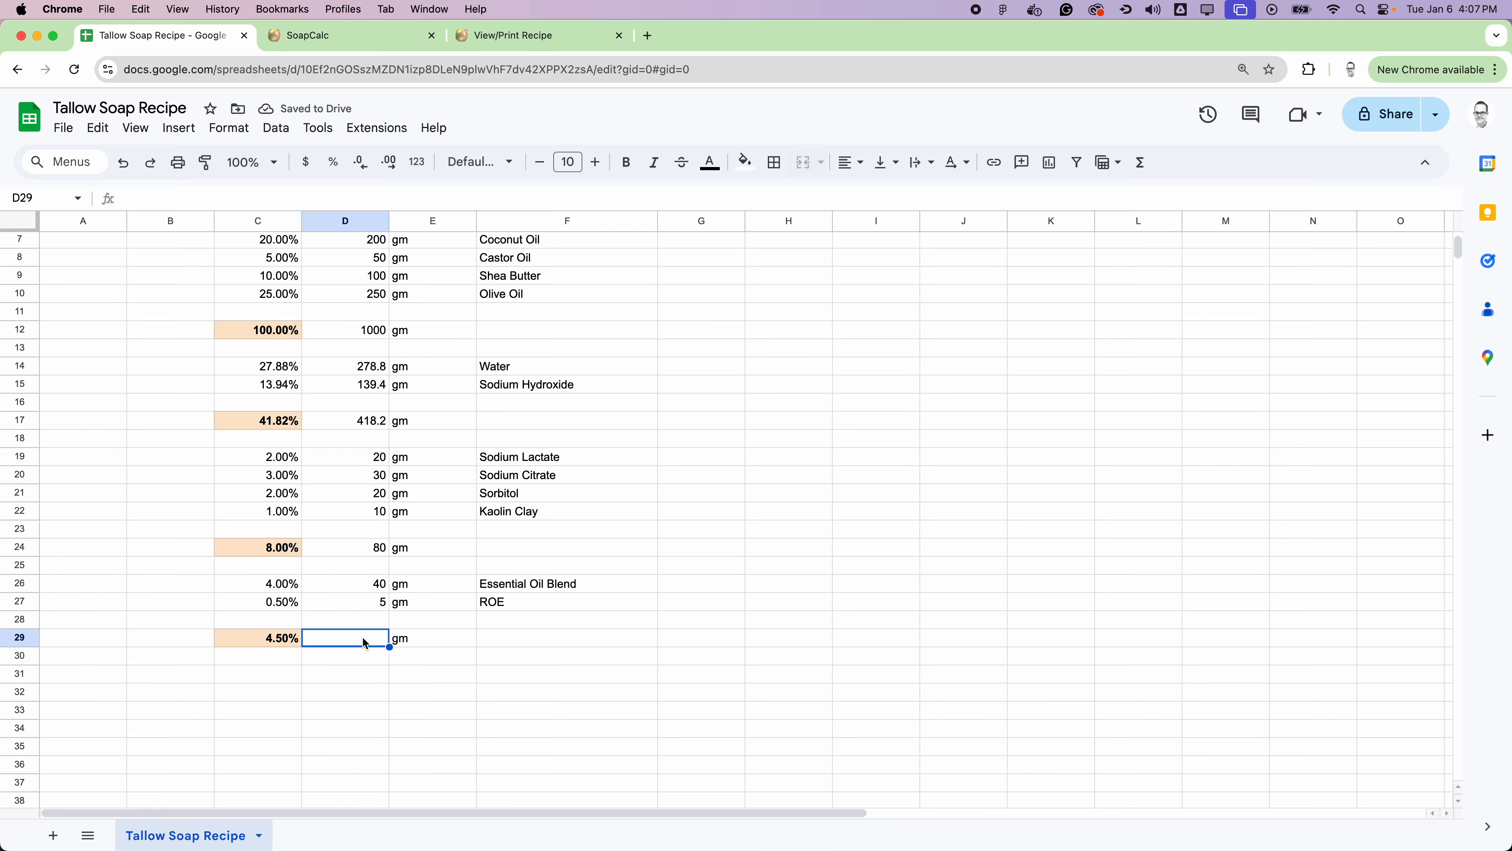
left_click(1140, 162)
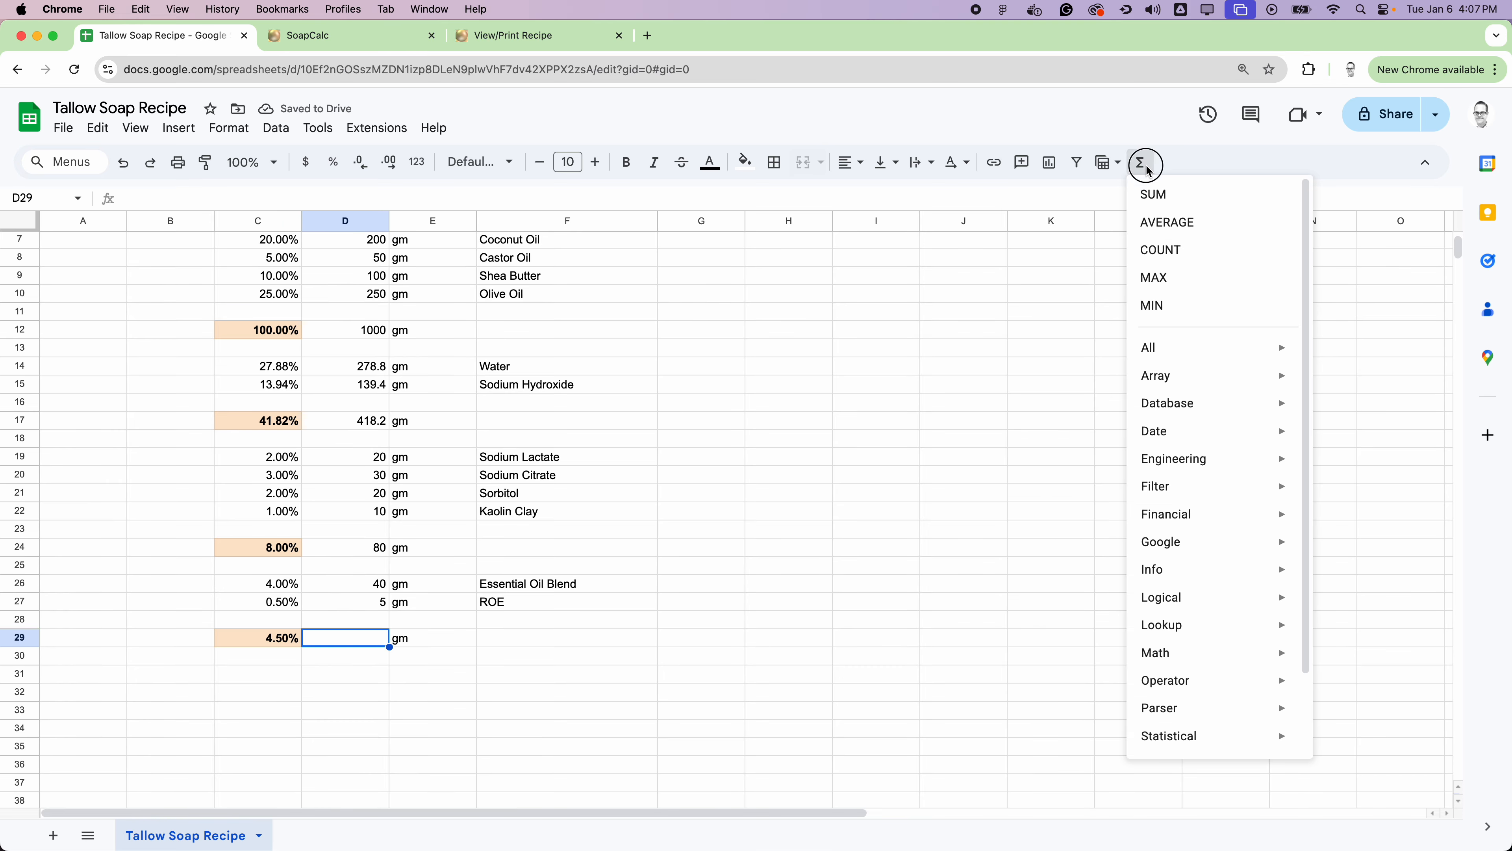
left_click(1160, 192)
left_click_drag(371, 584, 370, 601)
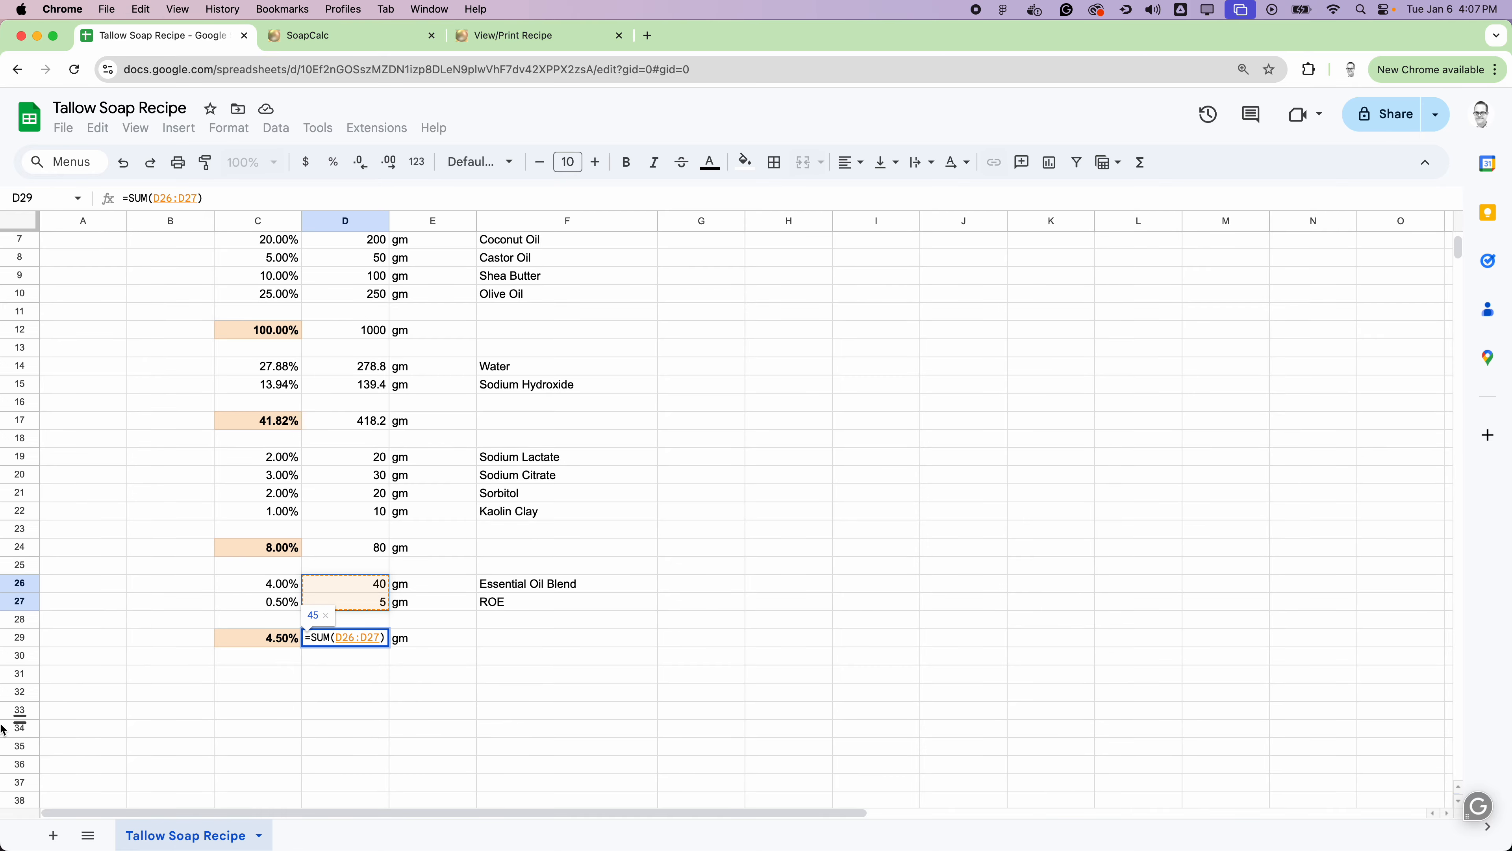
mouse_move(3, 727)
key("Return")
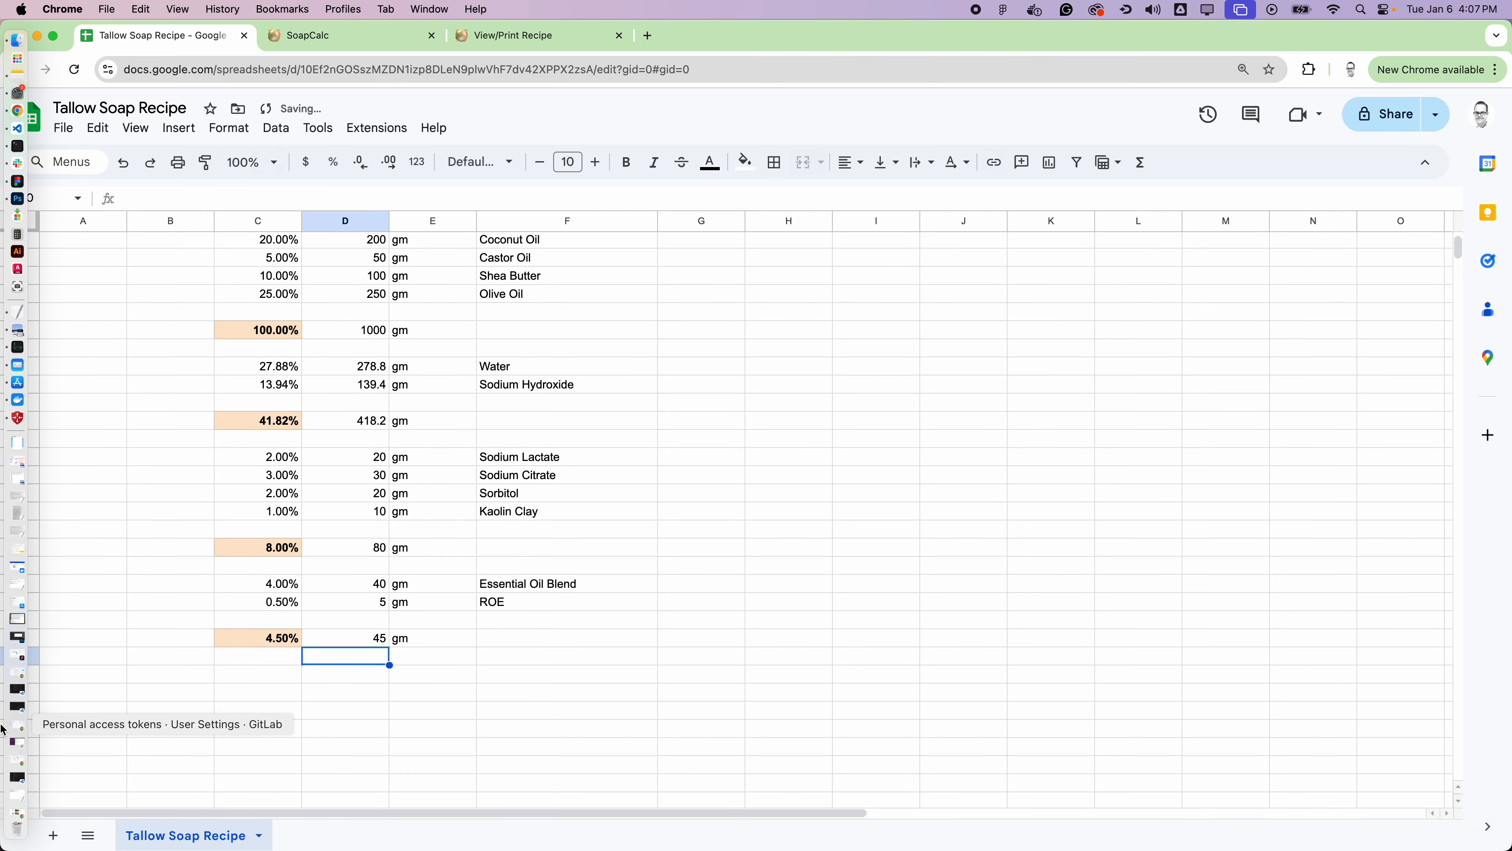
left_click(556, 514)
Step: Fill columns D to F of total rows 12, 17, 24 and 29 with light orange and make them bold
left_click_drag(366, 641, 499, 634)
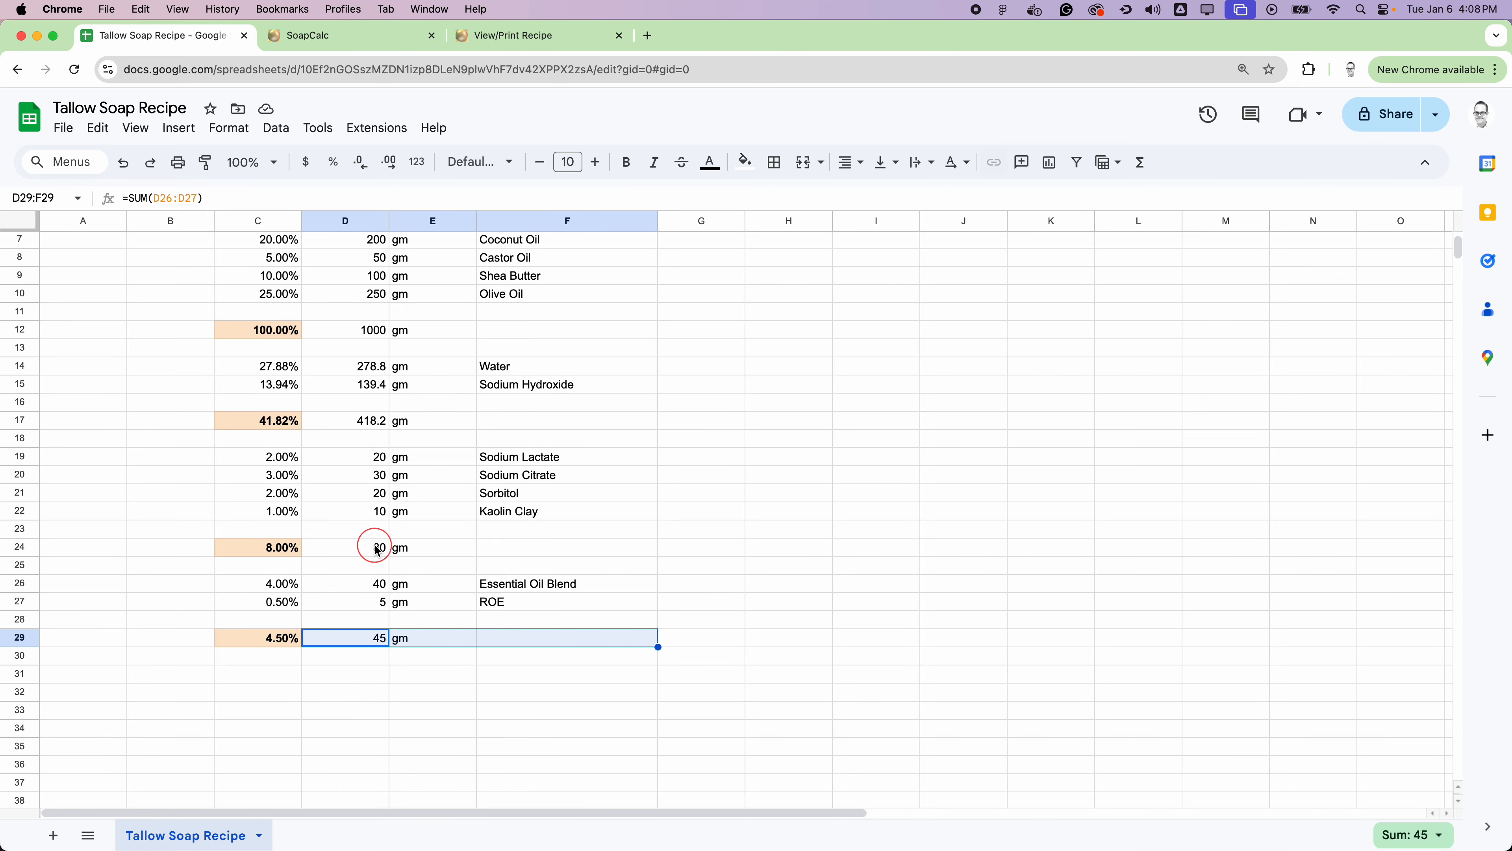
left_click_drag(364, 547, 497, 547, "super")
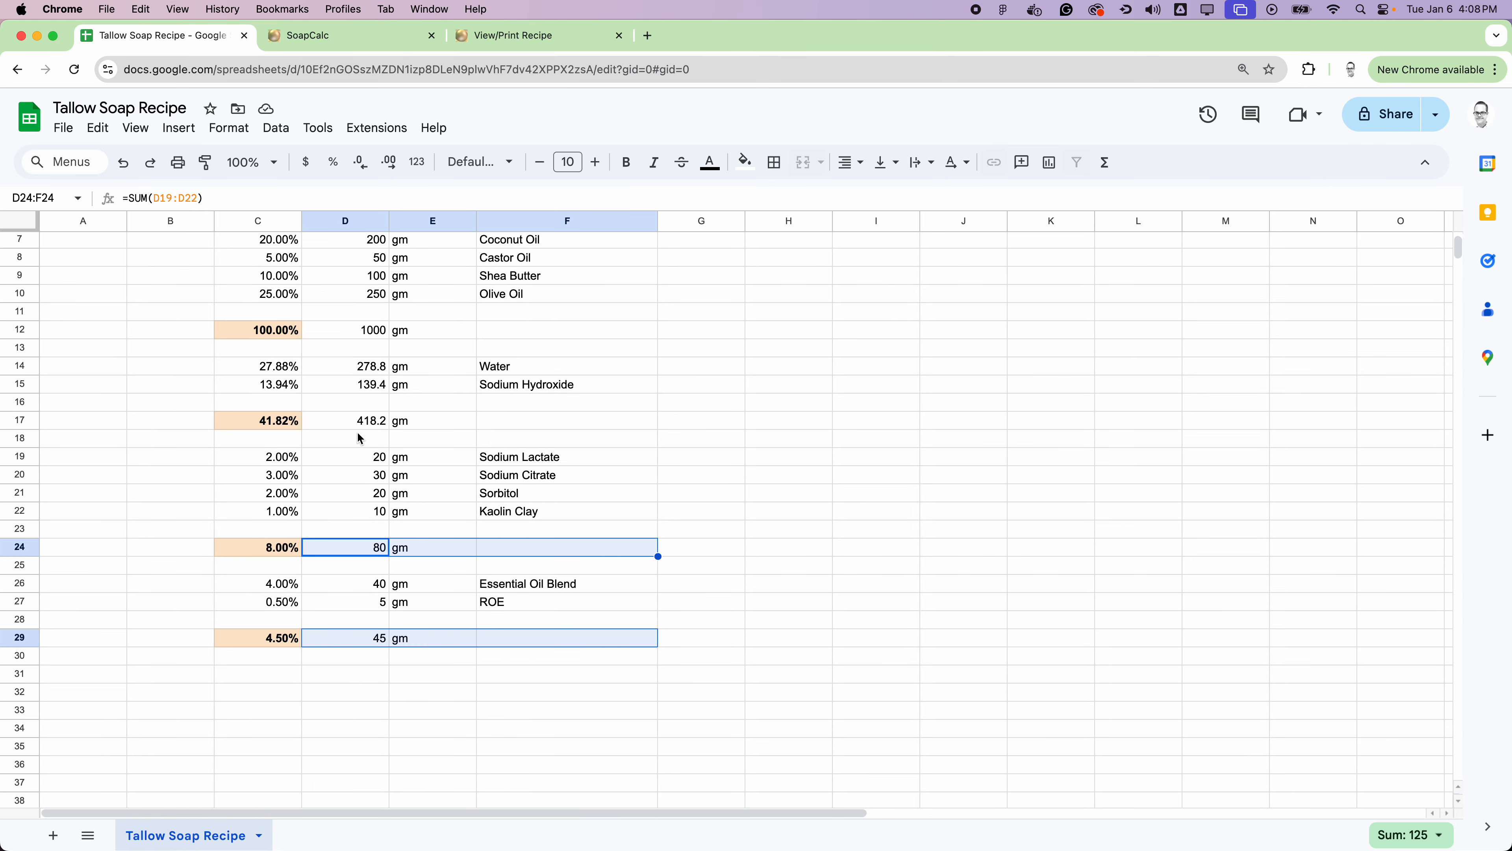
left_click_drag(342, 425, 512, 430, "super")
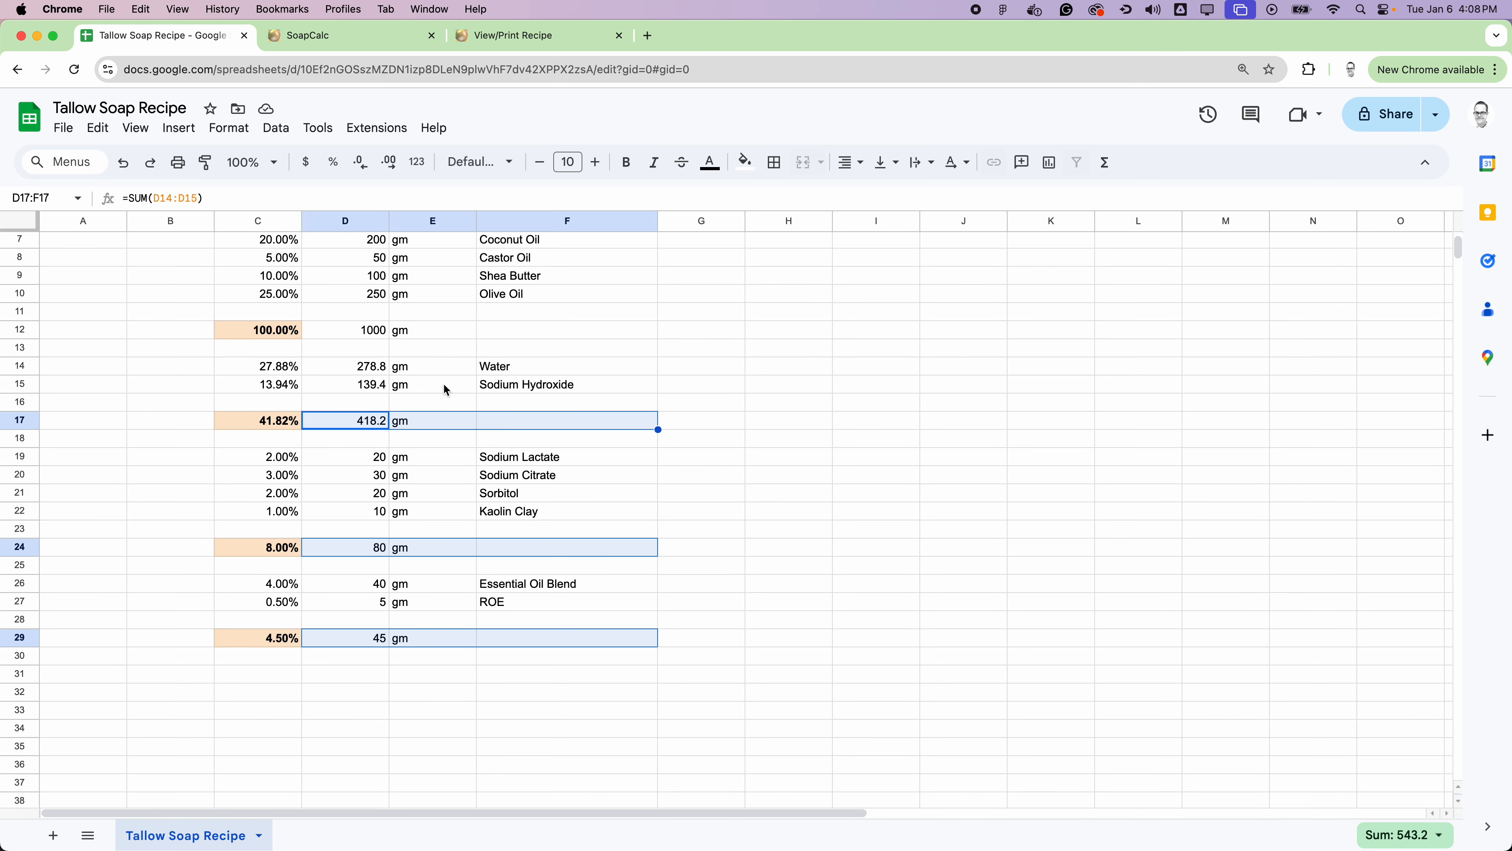
left_click_drag(344, 331, 561, 326, "super")
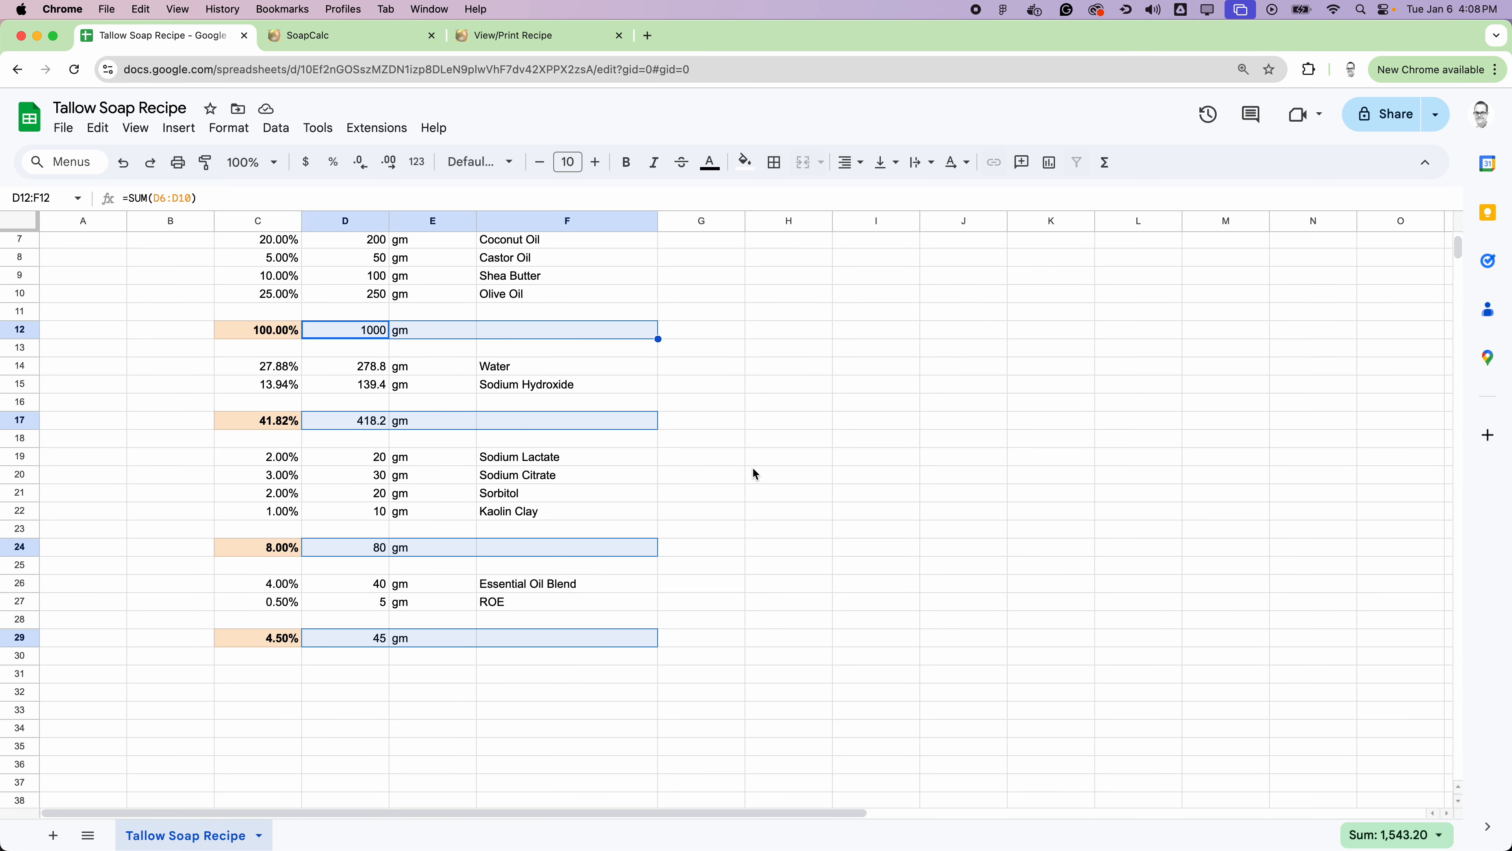
scroll(755, 475, "up", 3)
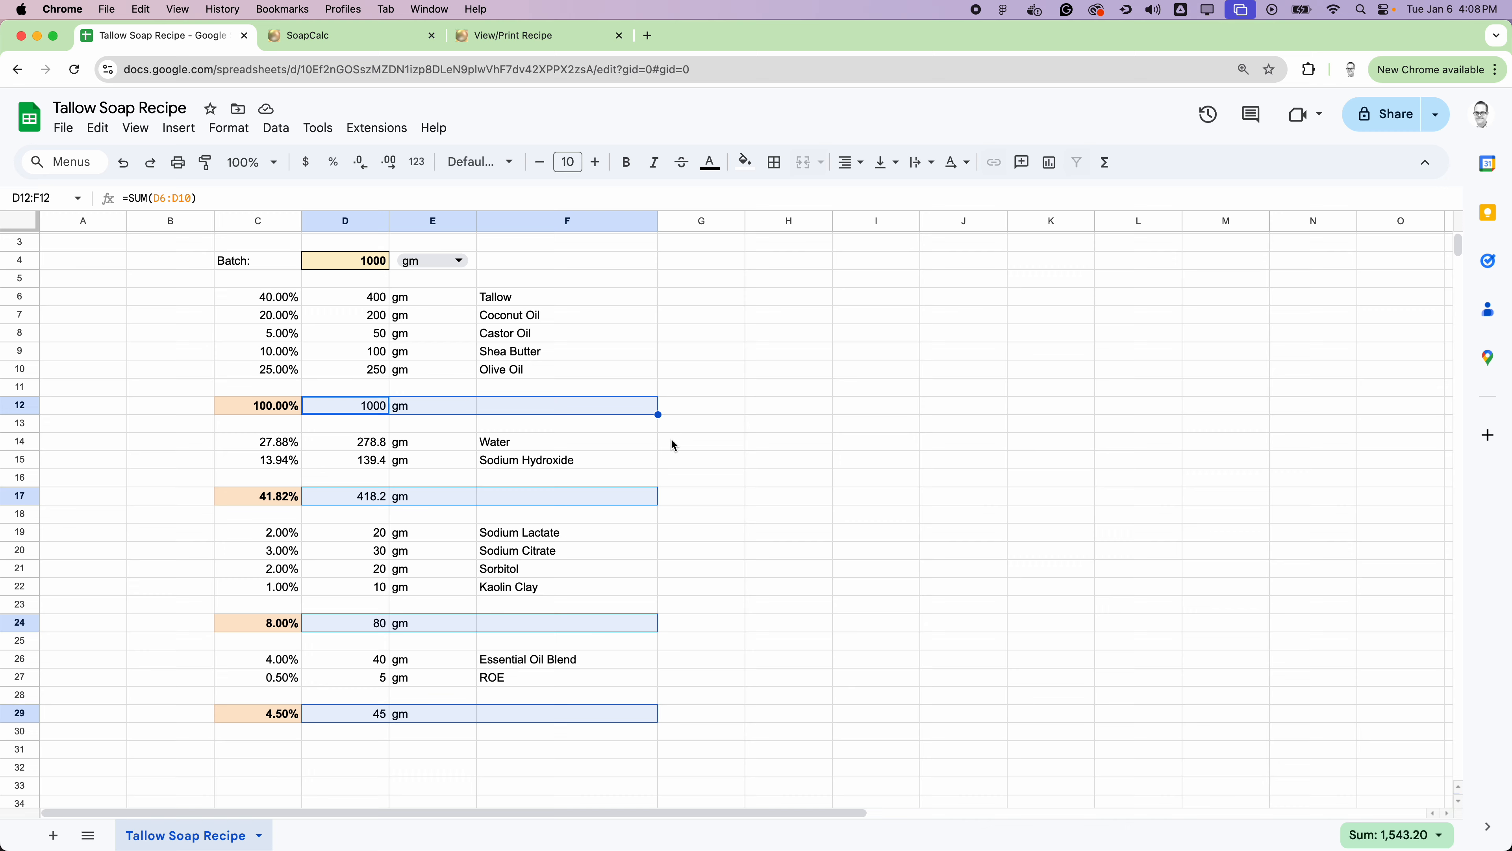
scroll(643, 471, "down", 1)
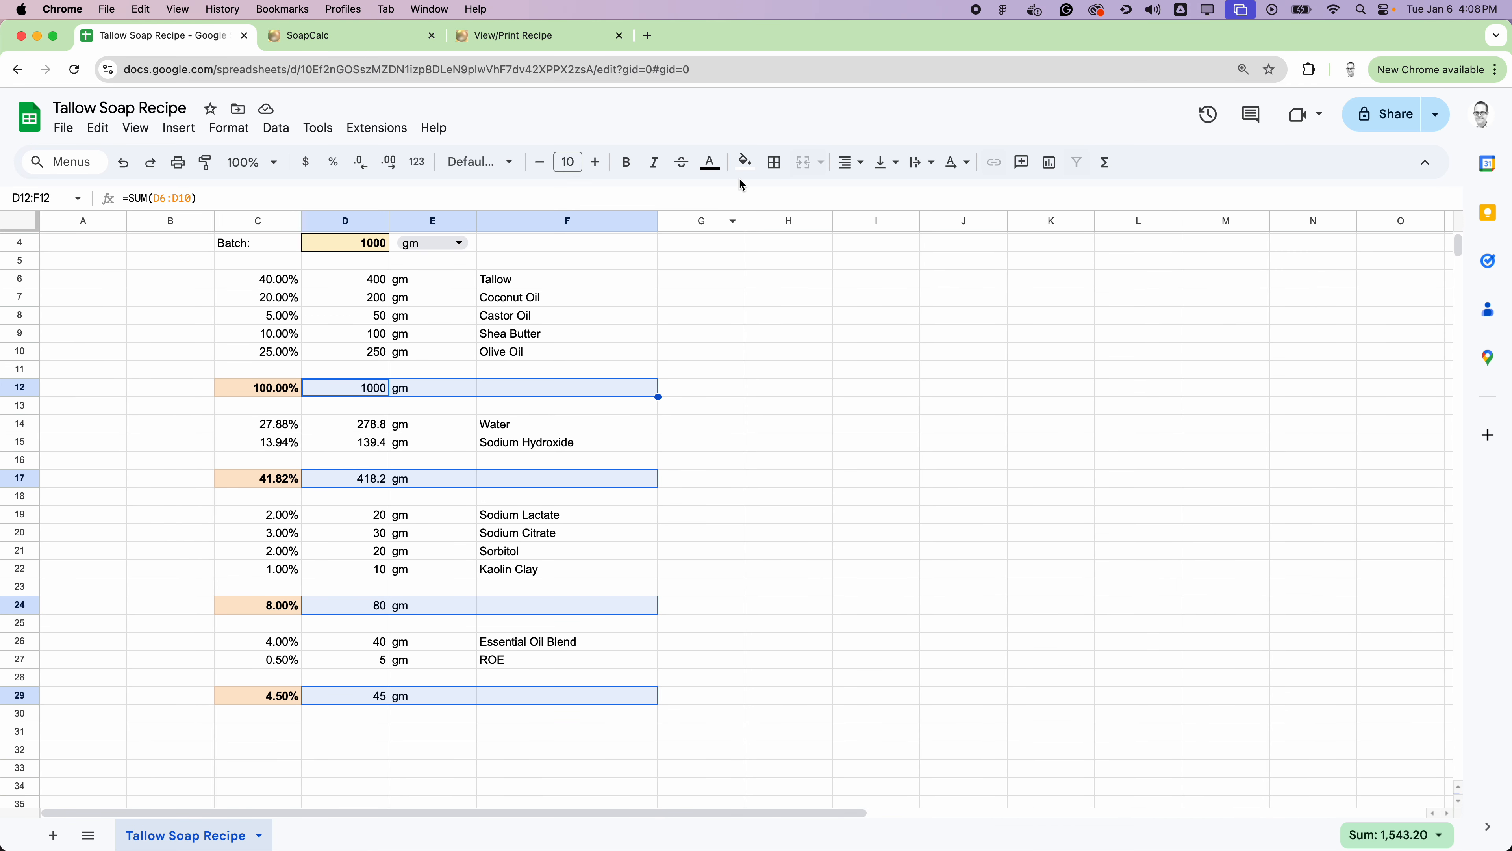
left_click(745, 166)
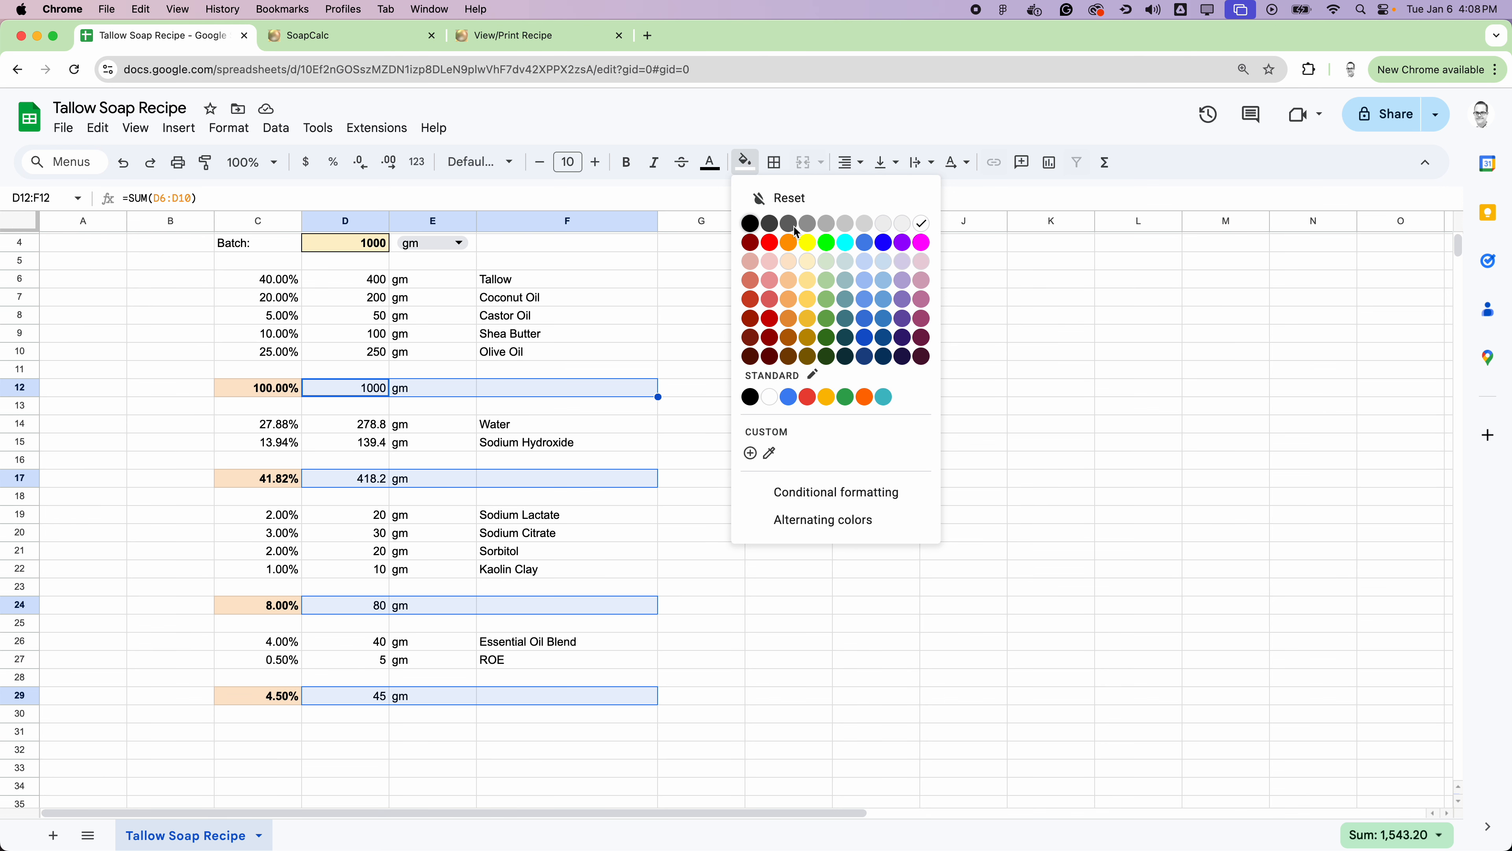
left_click(789, 262)
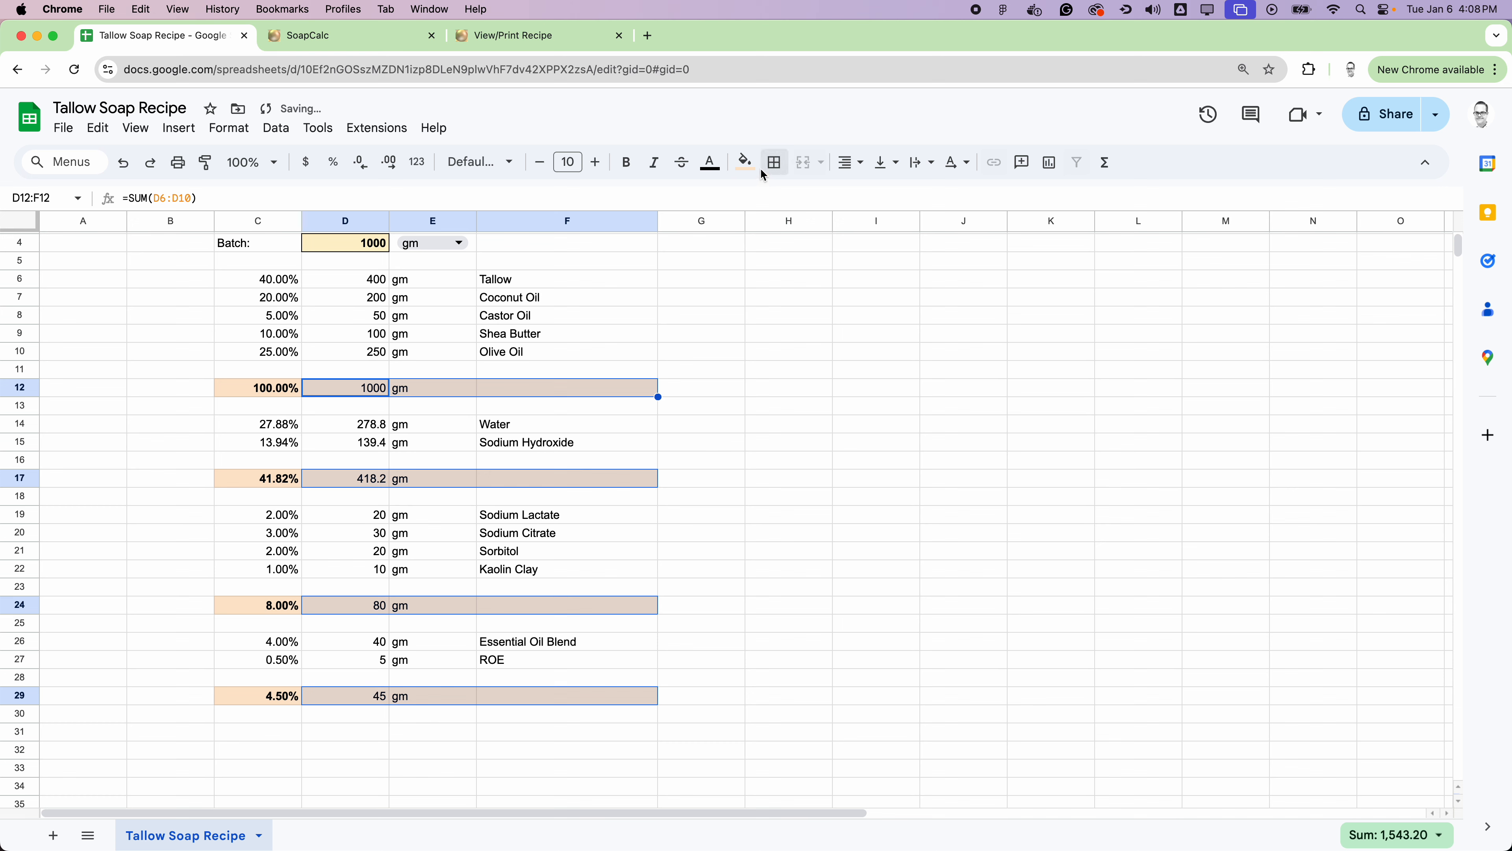
left_click(780, 353)
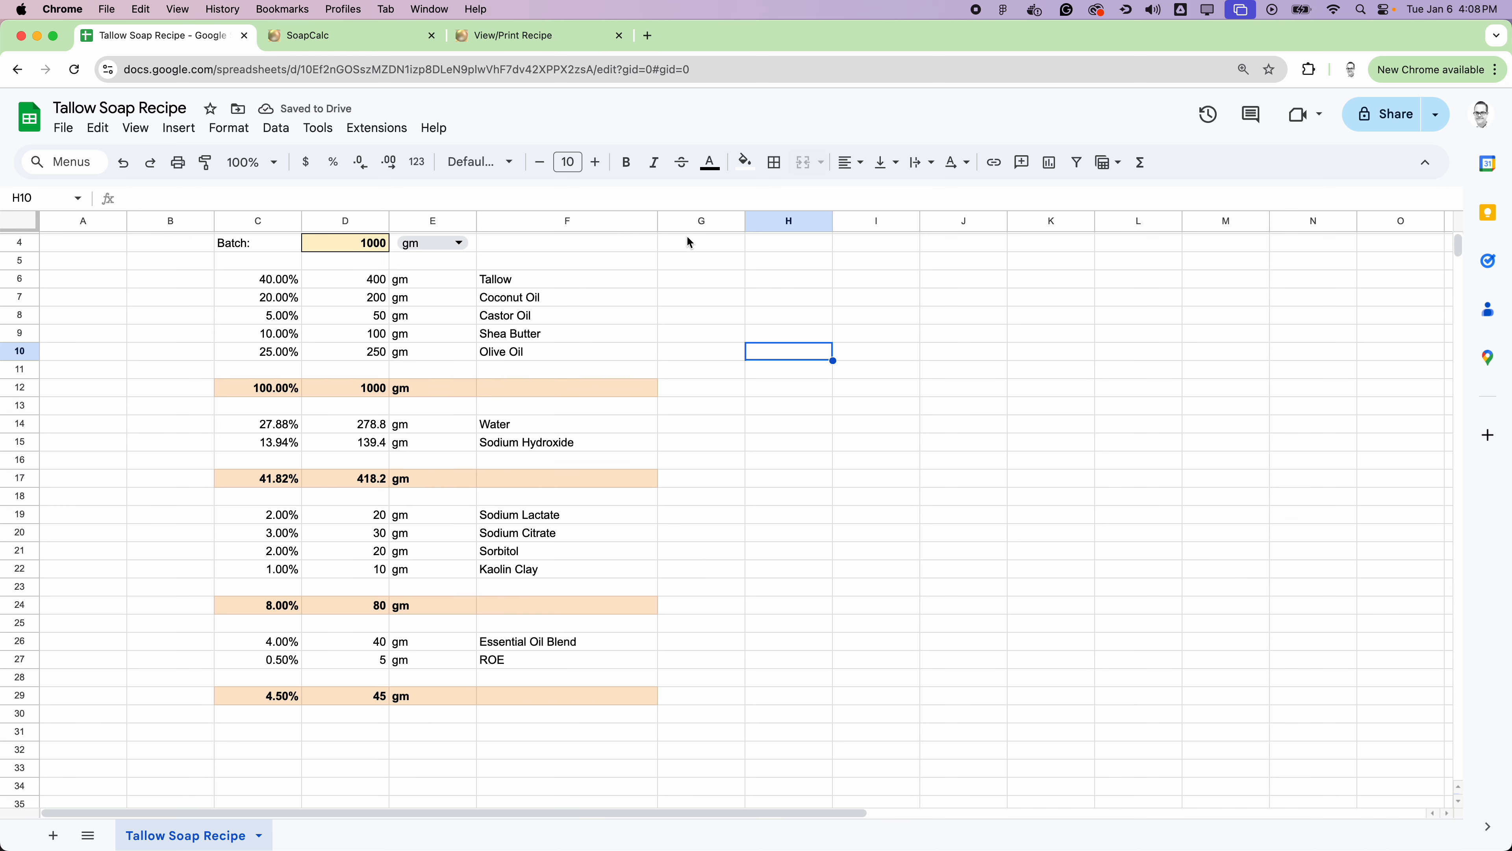
left_click_drag(685, 277, 692, 334)
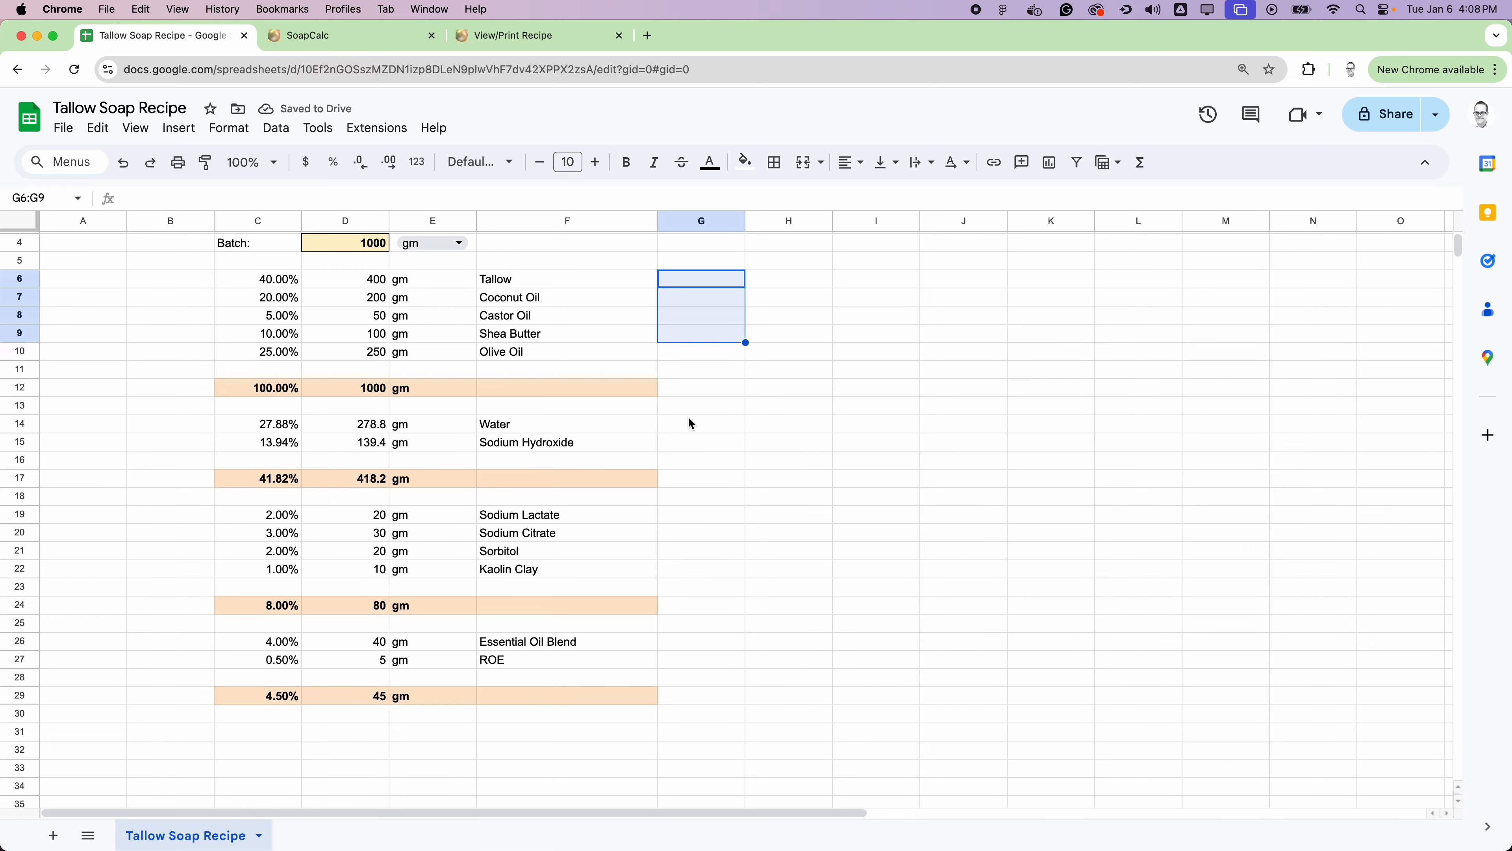
left_click_drag(690, 424, 691, 442)
left_click(938, 422)
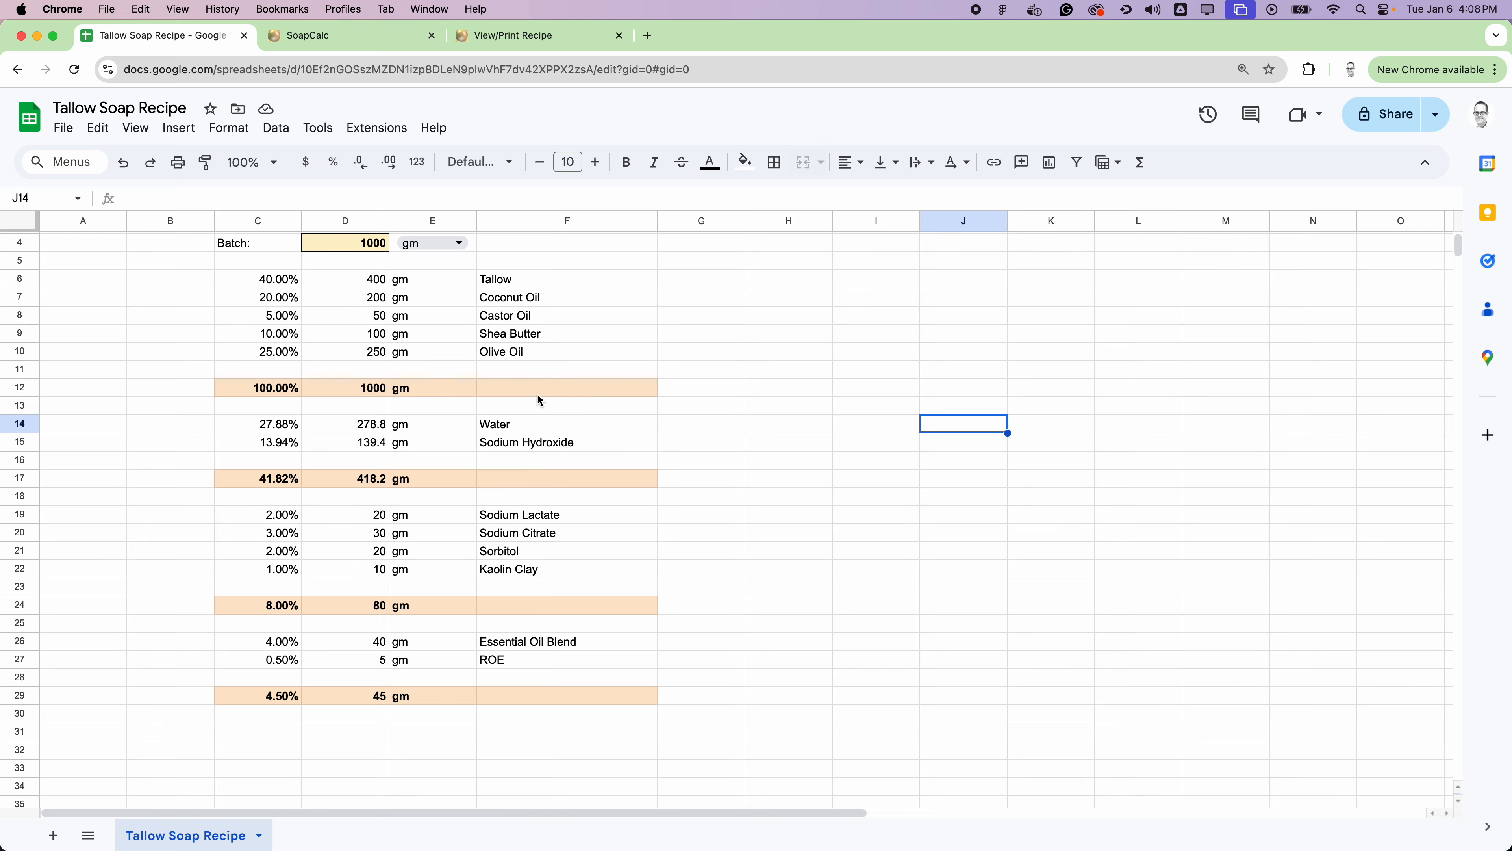
Step: Make the "Batch:" label in C4 bold
scroll(755, 411, "down", 1)
scroll(755, 412, "up", 2)
left_click(241, 255)
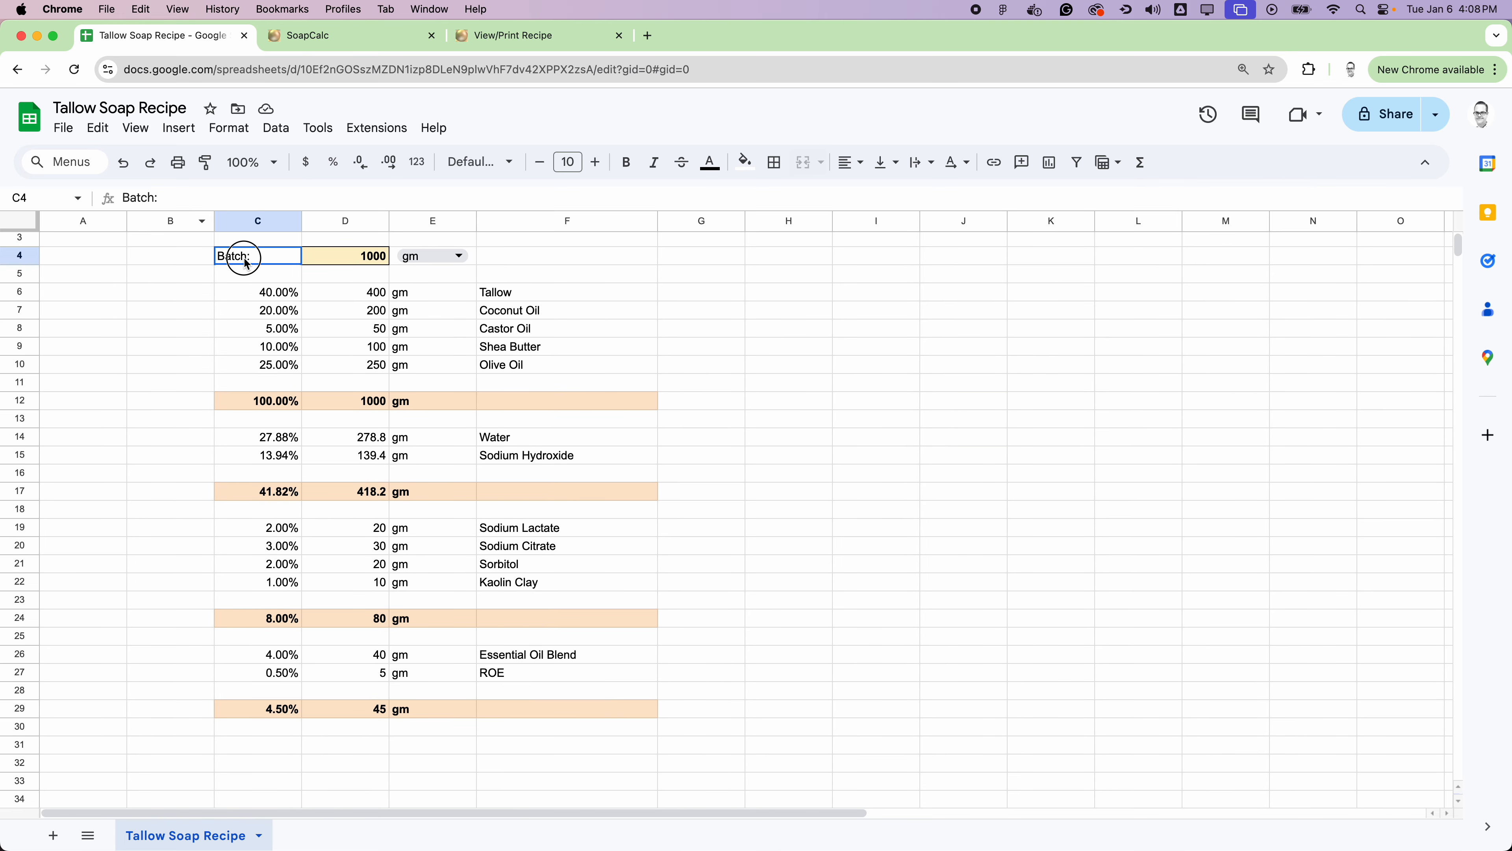
left_click(620, 170)
Step: List the essential oils Sweet Orange, Bitter Orange and Cedarwood in F31:F33 below the last total row
scroll(781, 353, "down", 1)
scroll(781, 354, "down", 3)
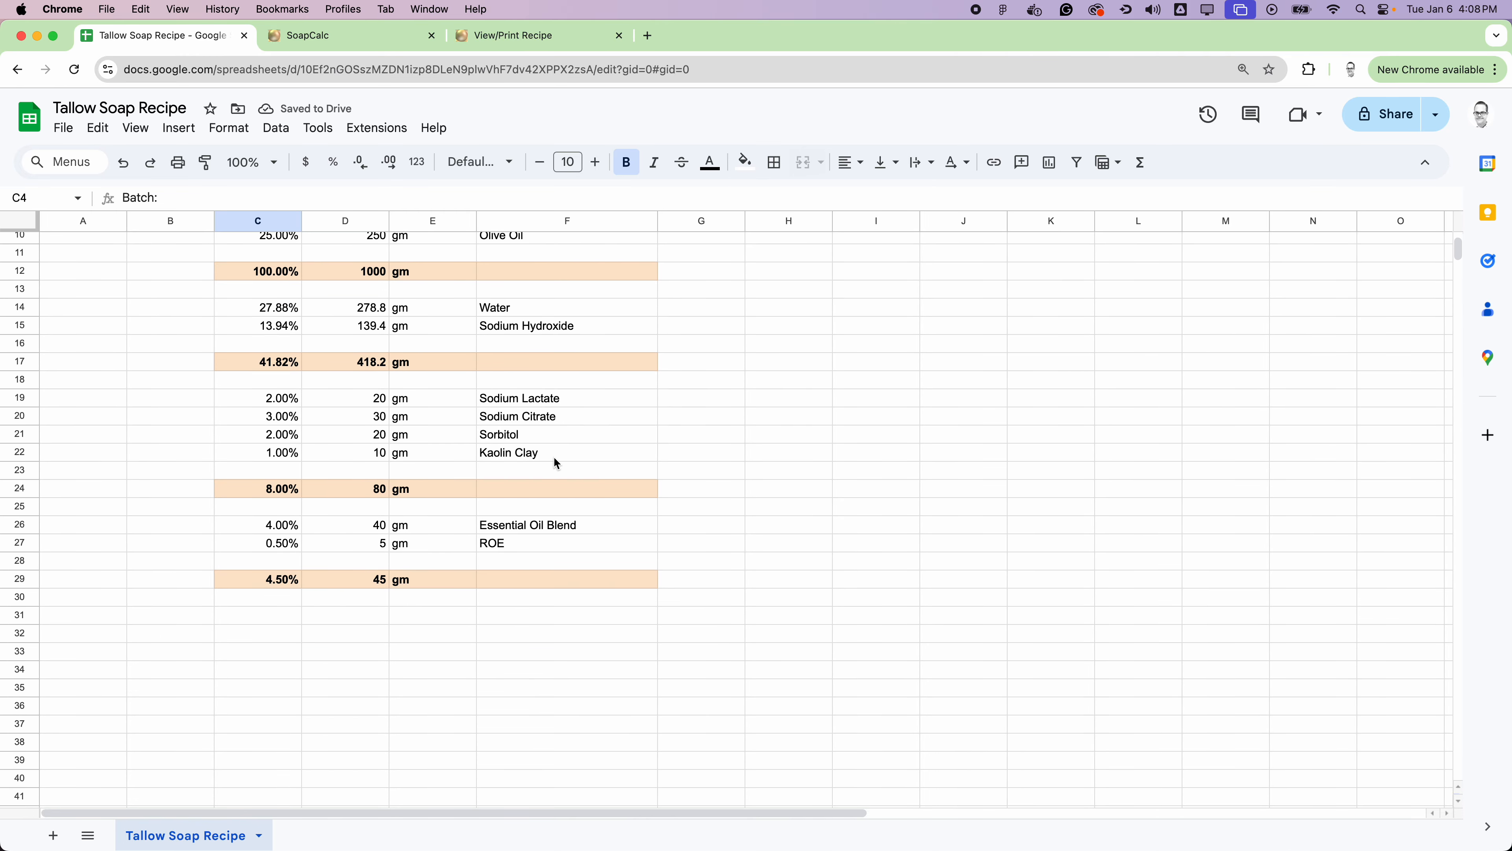
scroll(697, 432, "up", 5)
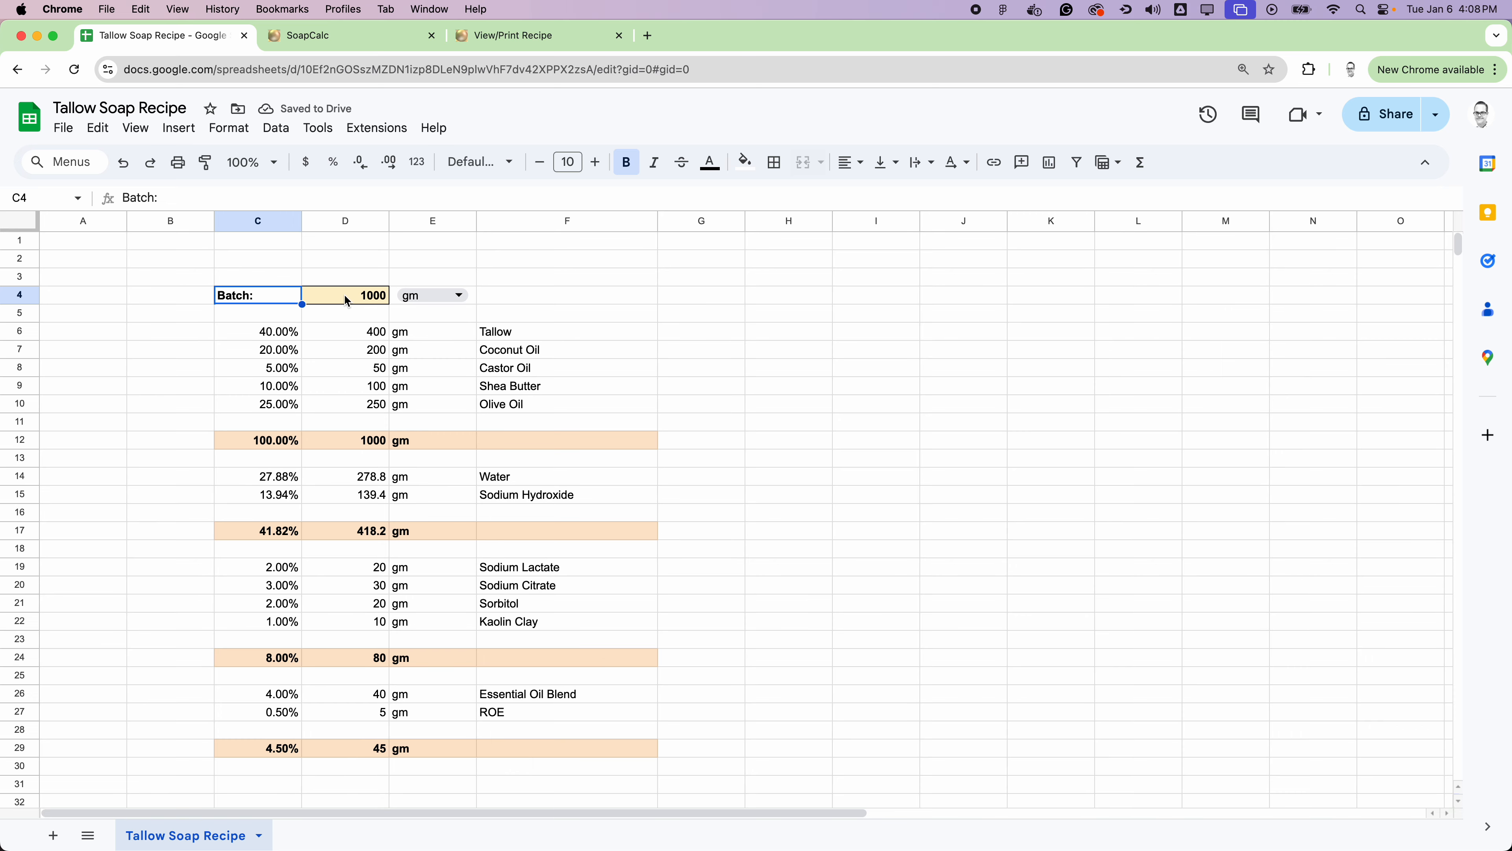
scroll(719, 454, "down", 5)
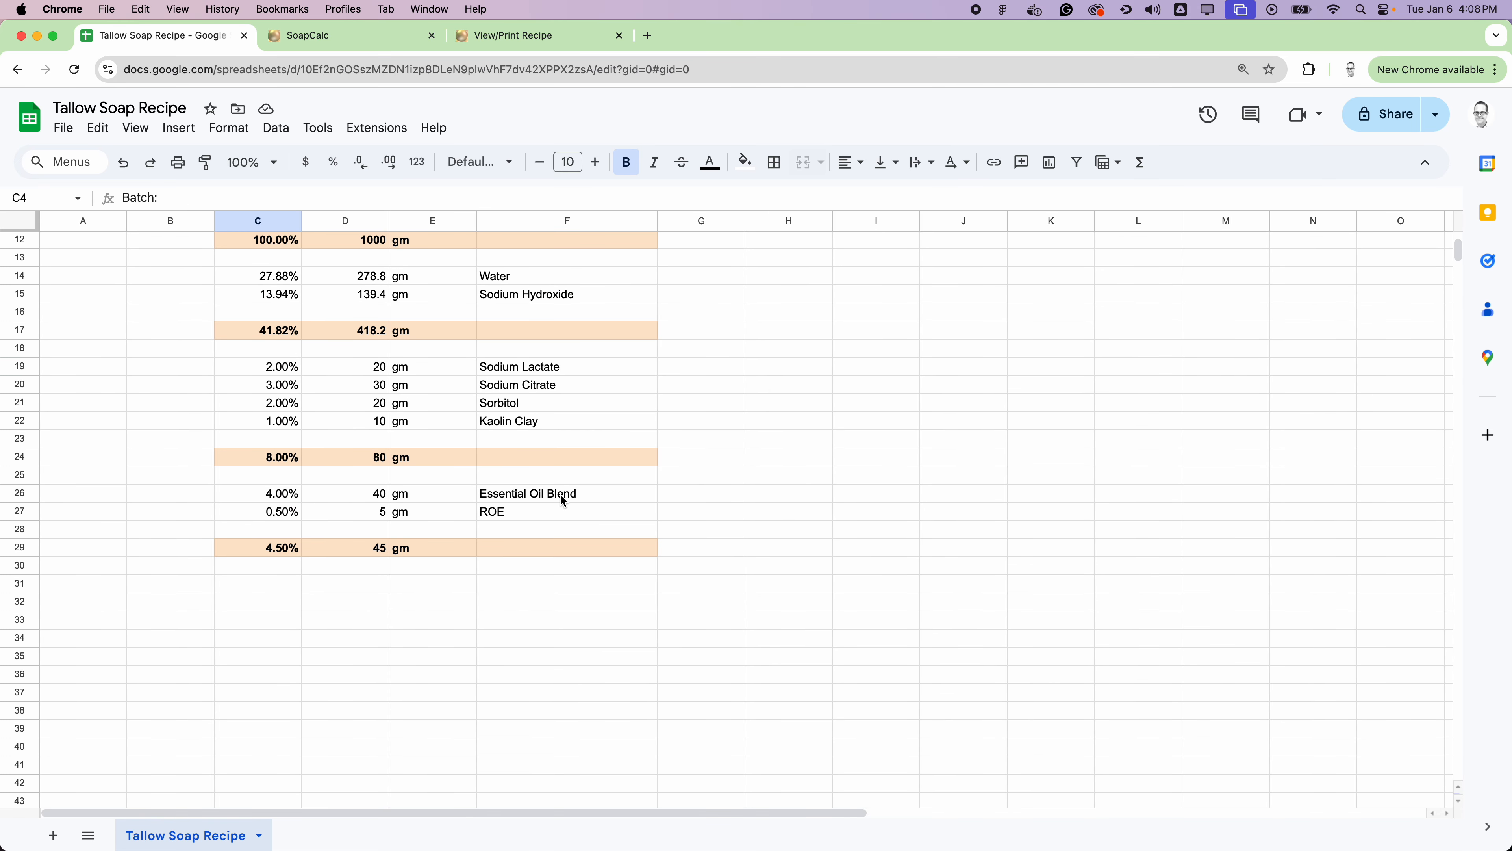
left_click(559, 497)
left_click_drag(271, 581, 564, 659)
left_click(554, 587)
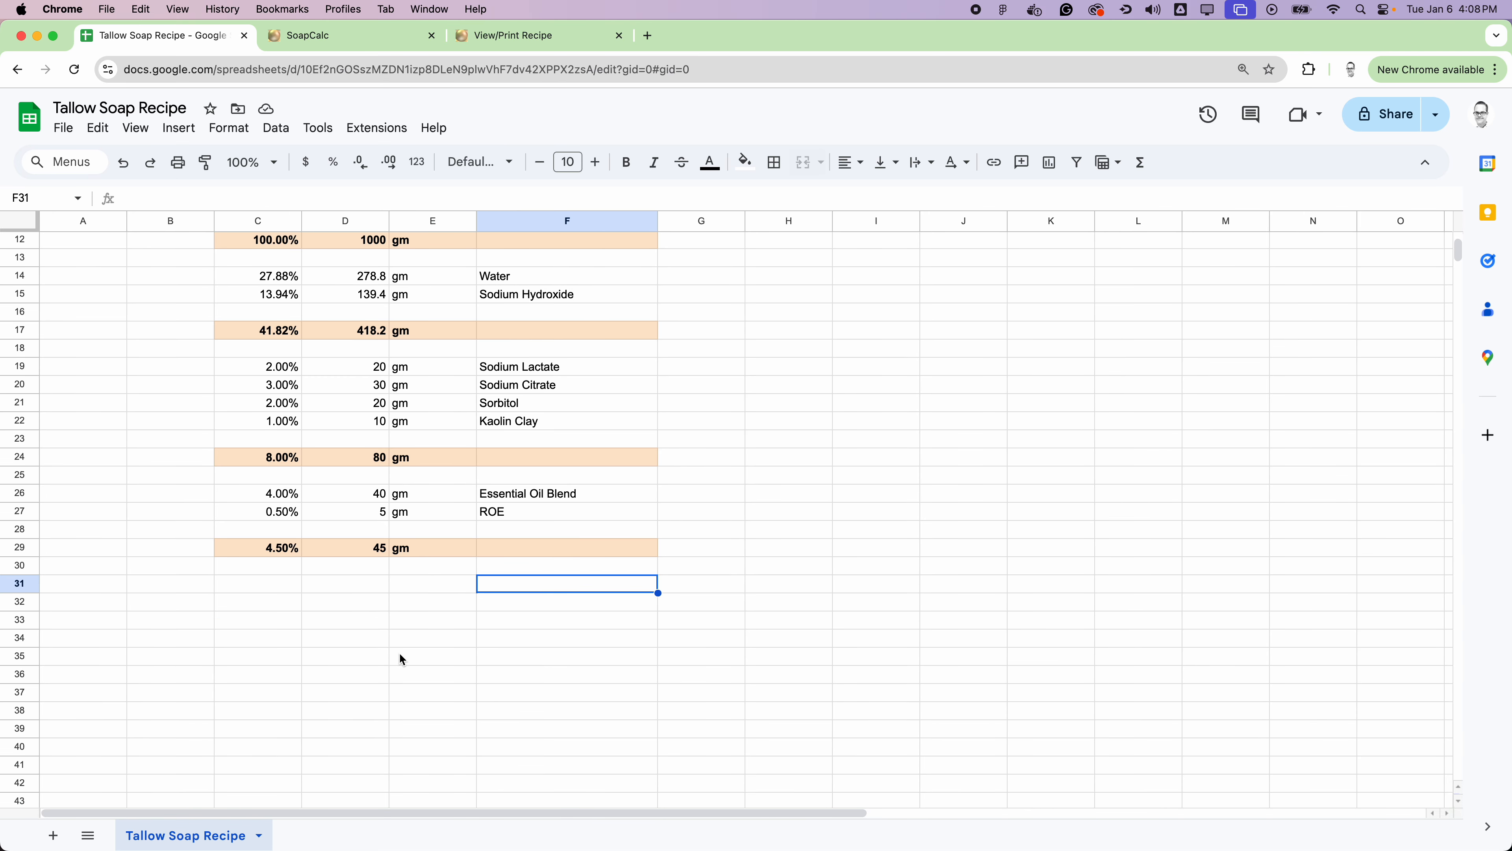
type("Sweet Orange")
key("Return")
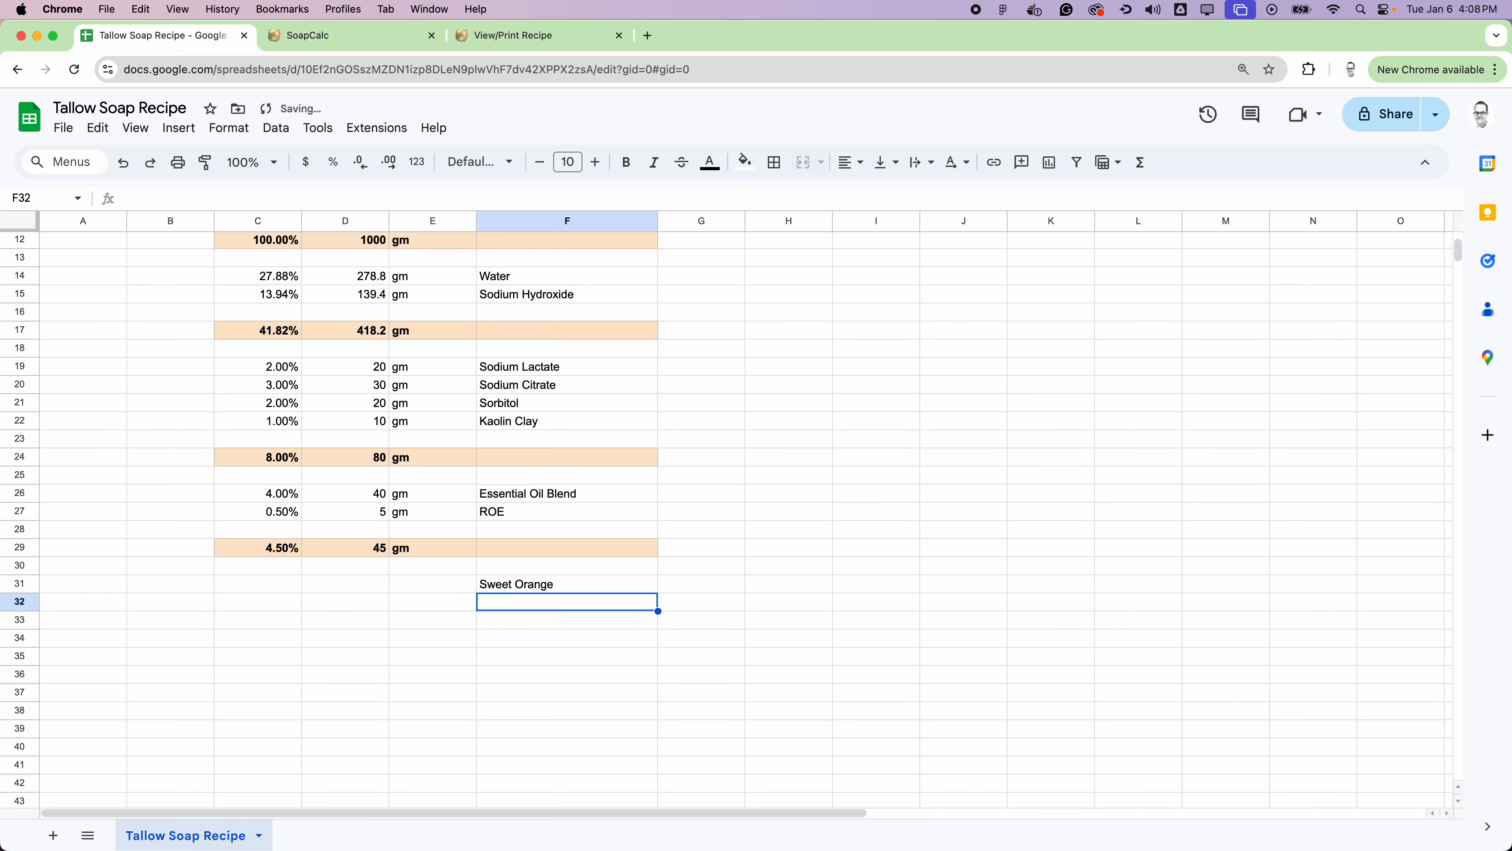
type("Bitter ")
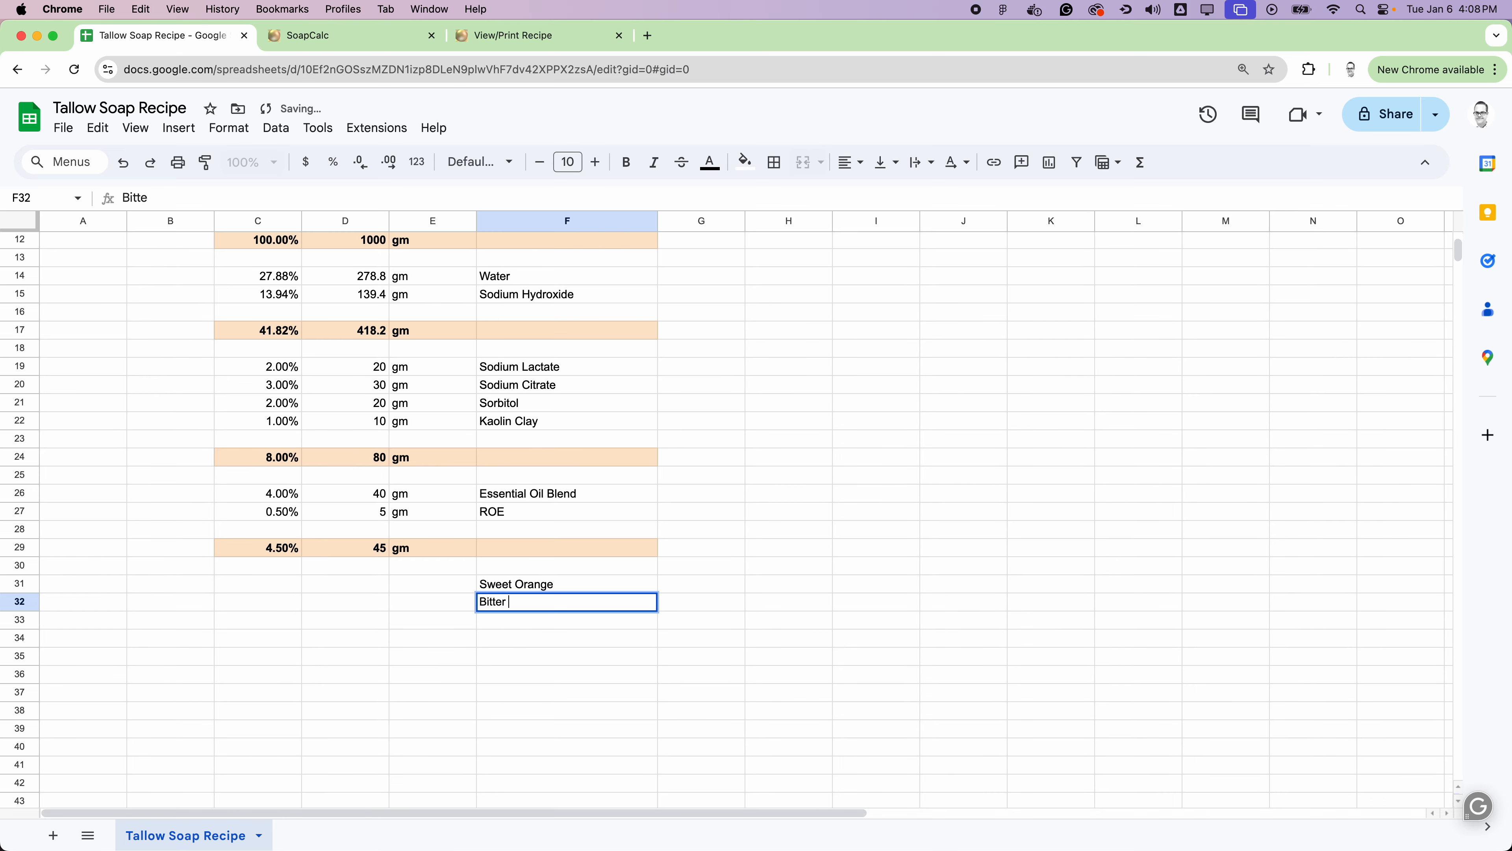
type("Orange")
key("Return")
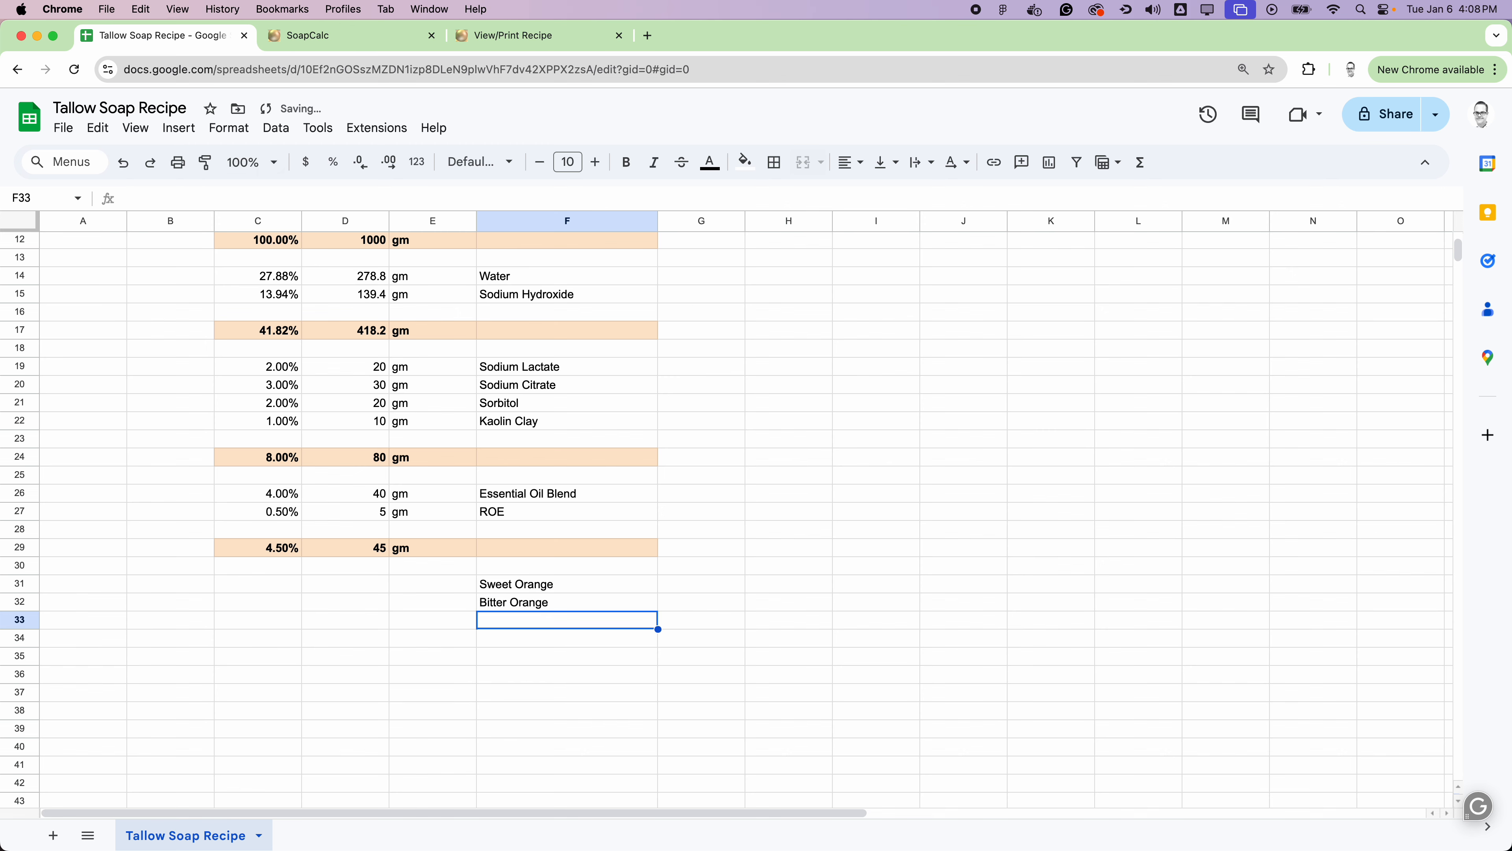
type("Cedarwood")
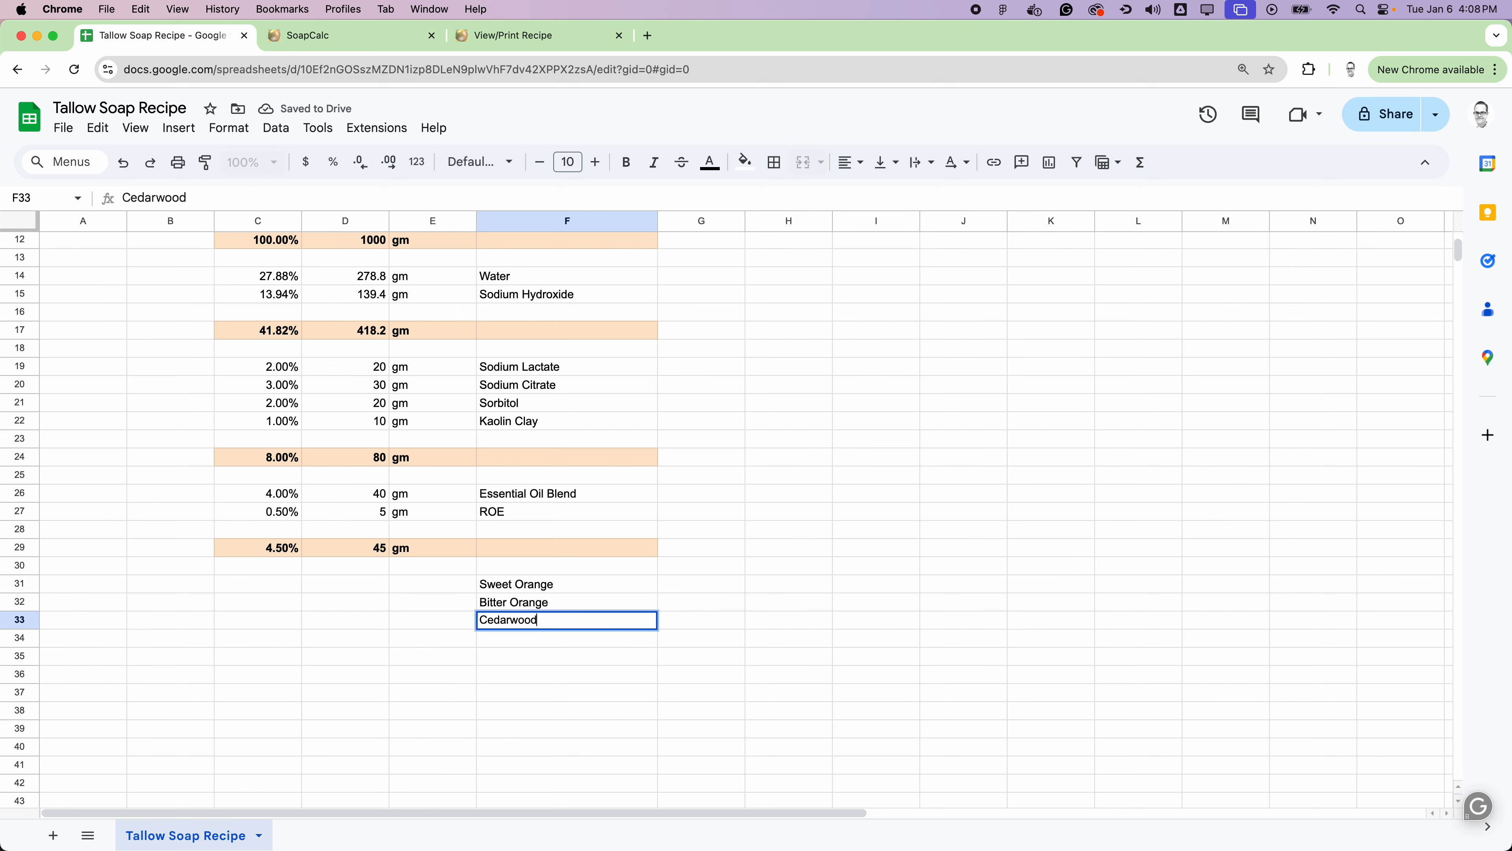
left_click(772, 571)
left_click_drag(565, 590, 567, 613)
left_click(743, 563)
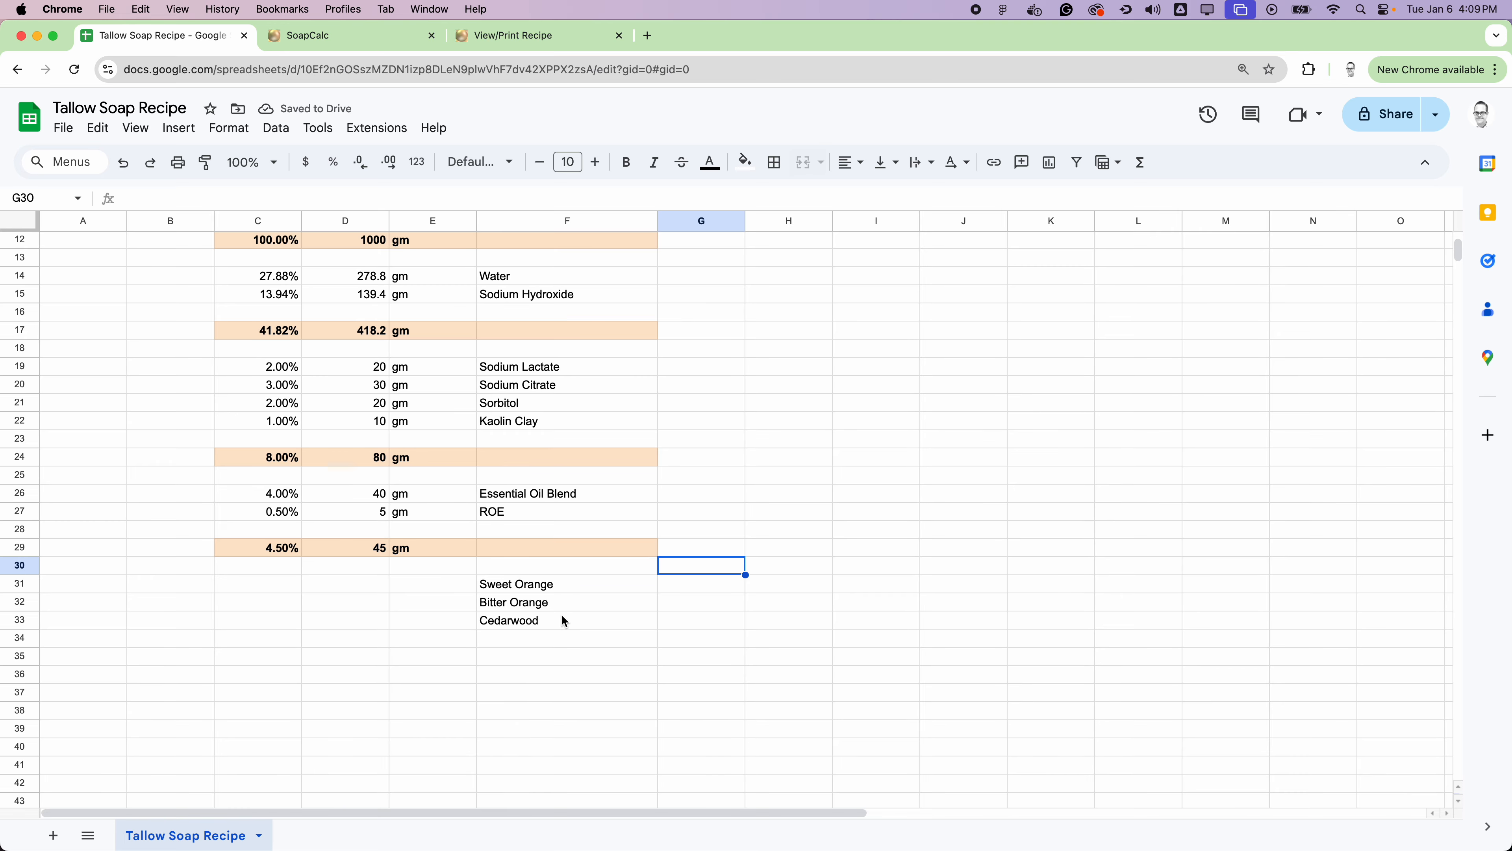
left_click_drag(559, 583, 550, 619)
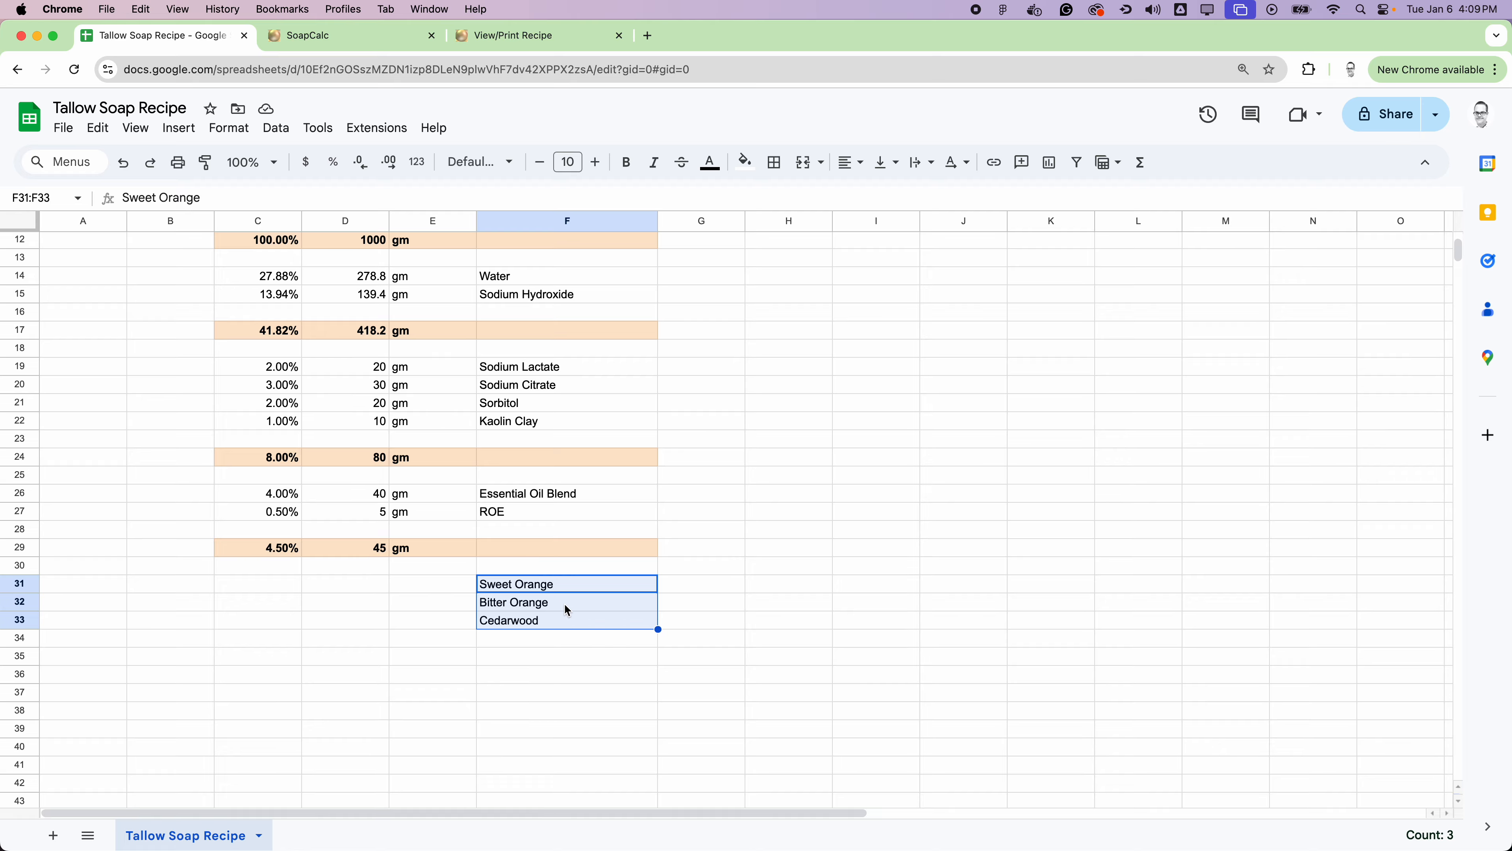
left_click(281, 496)
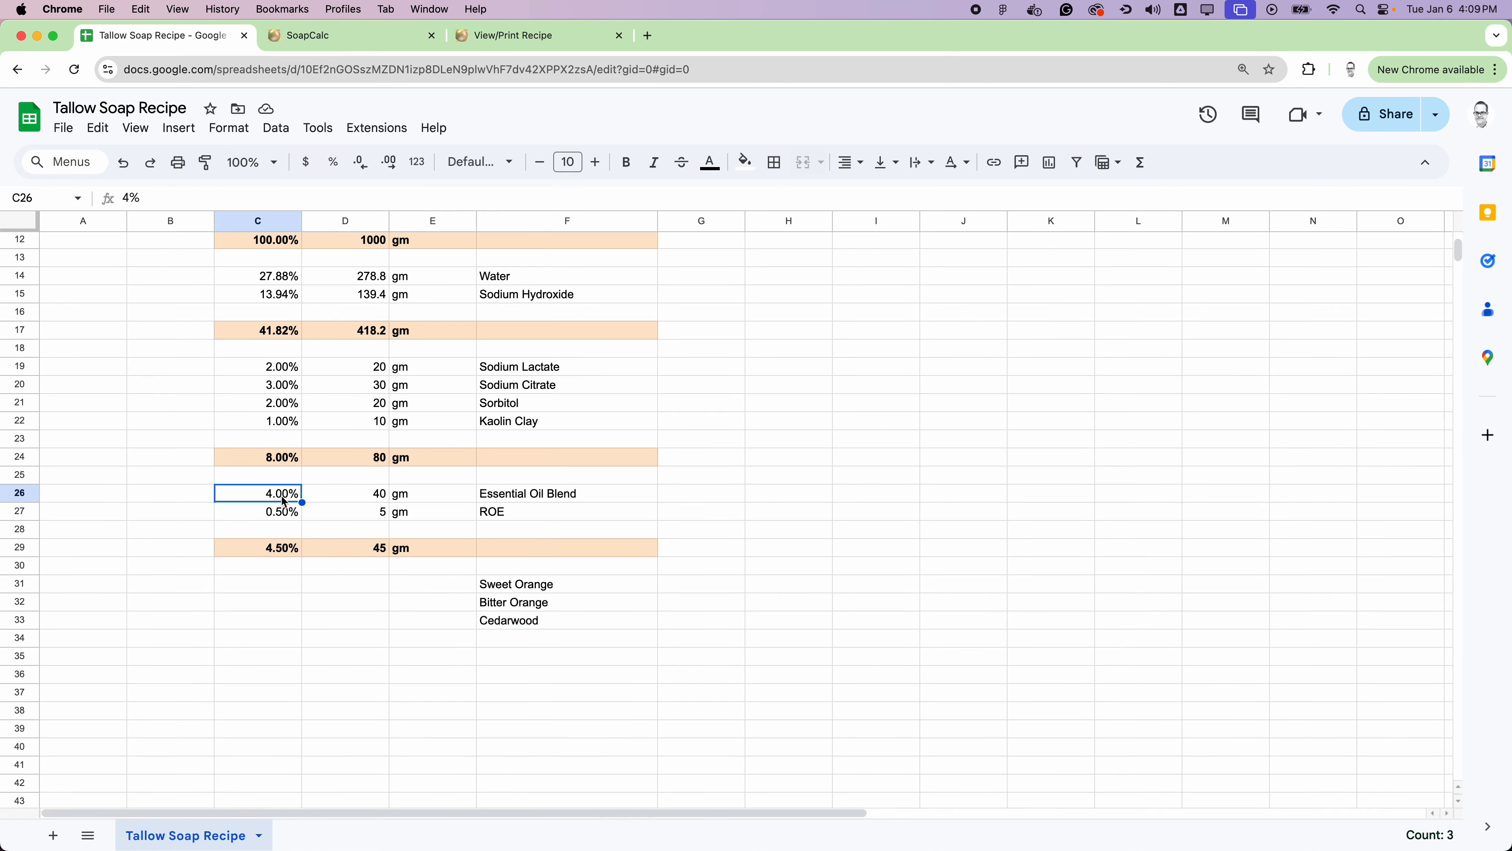
left_click_drag(516, 586, 518, 621)
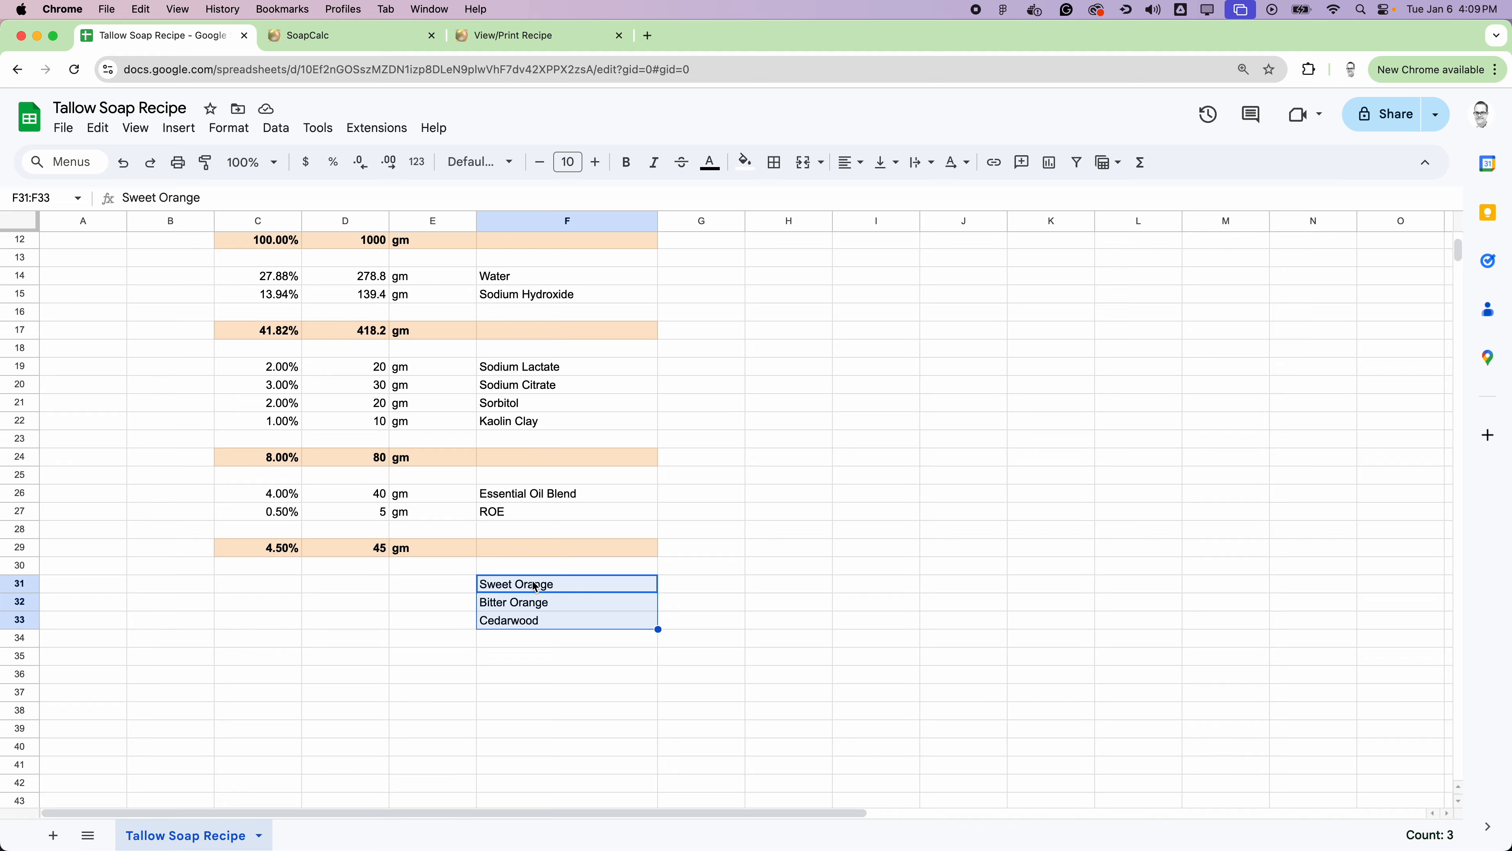
Step: Fill the essential oil block C31:F33 with light green
left_click_drag(274, 582, 550, 614)
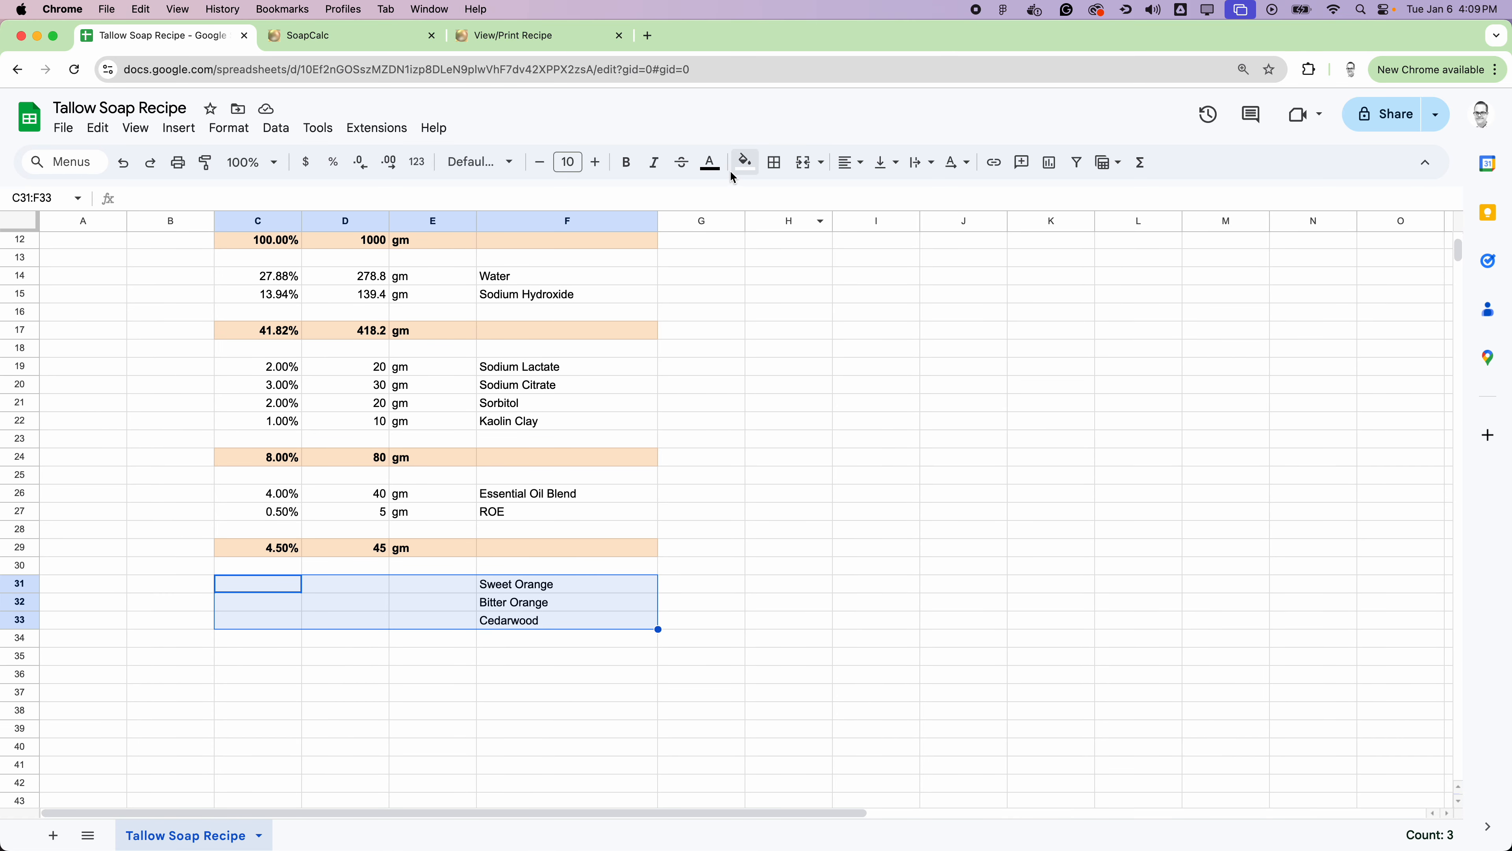
left_click(750, 169)
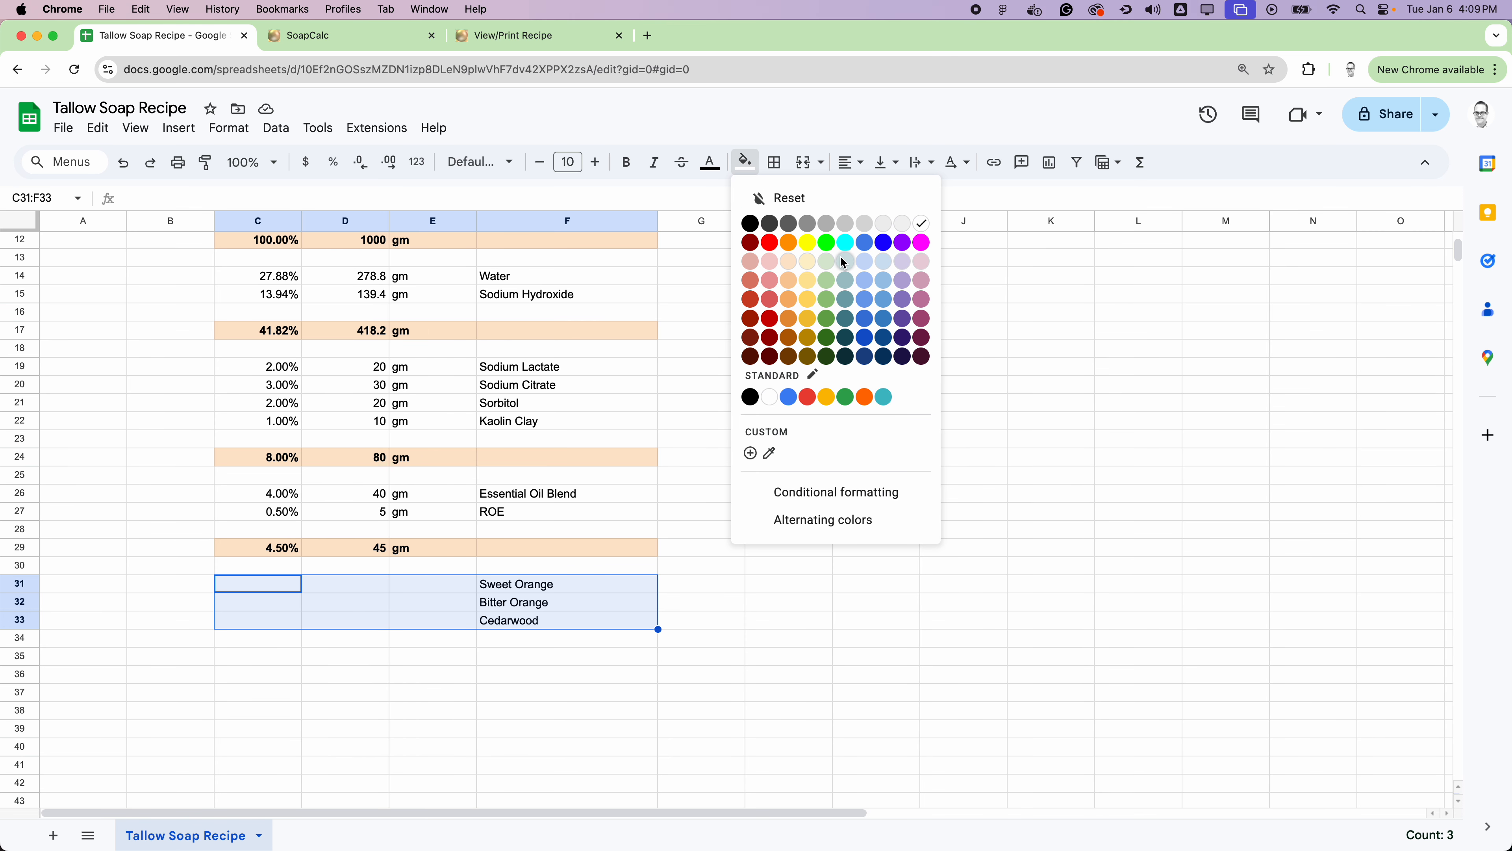
left_click(827, 264)
left_click(847, 490)
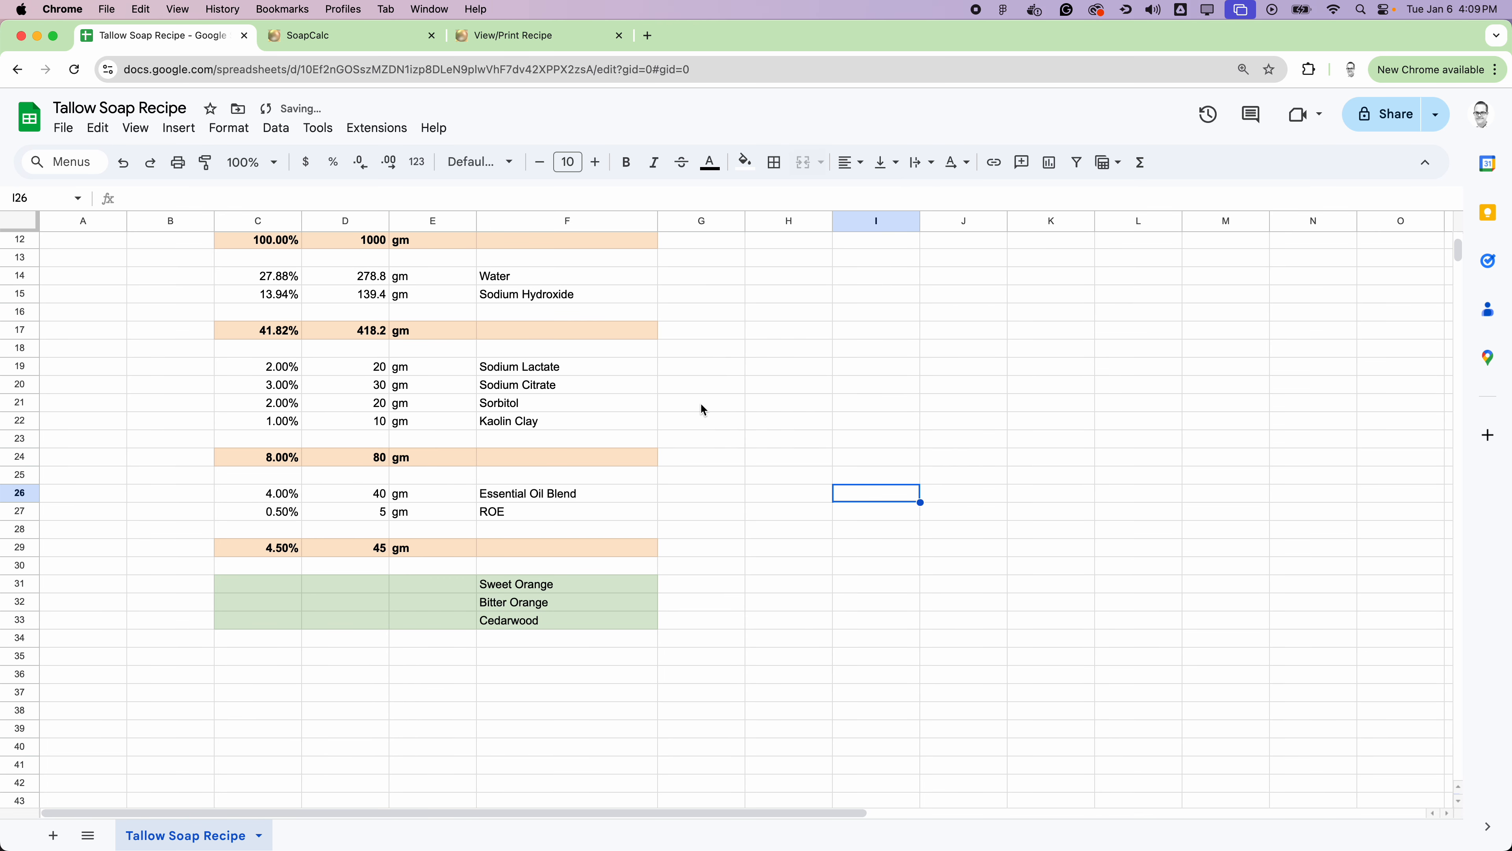
Step: Enter the blend percentages in C31:C33: 30% for Sweet Orange, 30% for Bitter Orange and 40% for Cedarwood
scroll(762, 396, "down", 2)
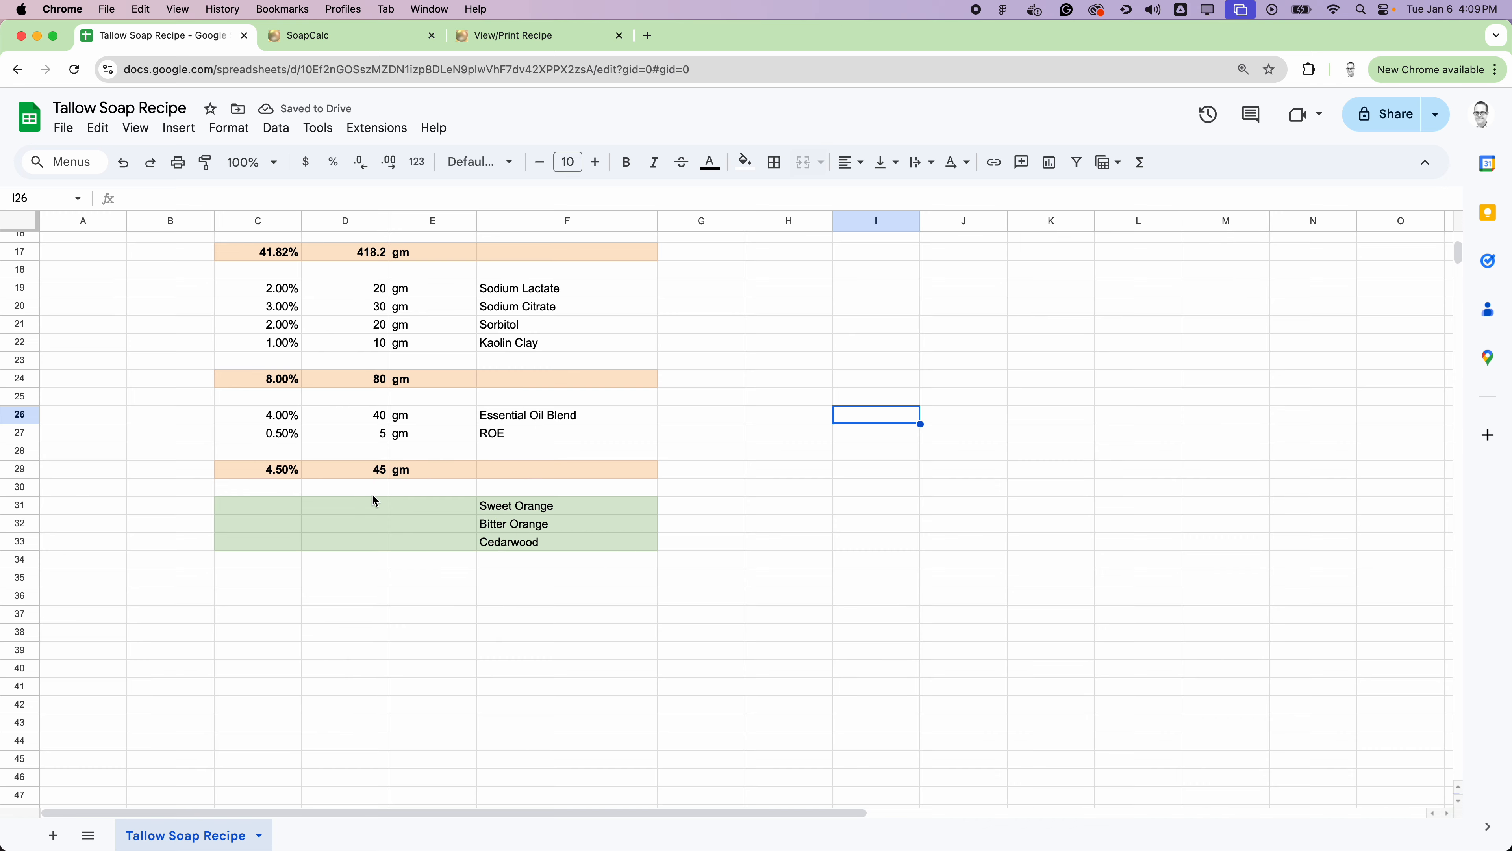
left_click(282, 512)
type("30%")
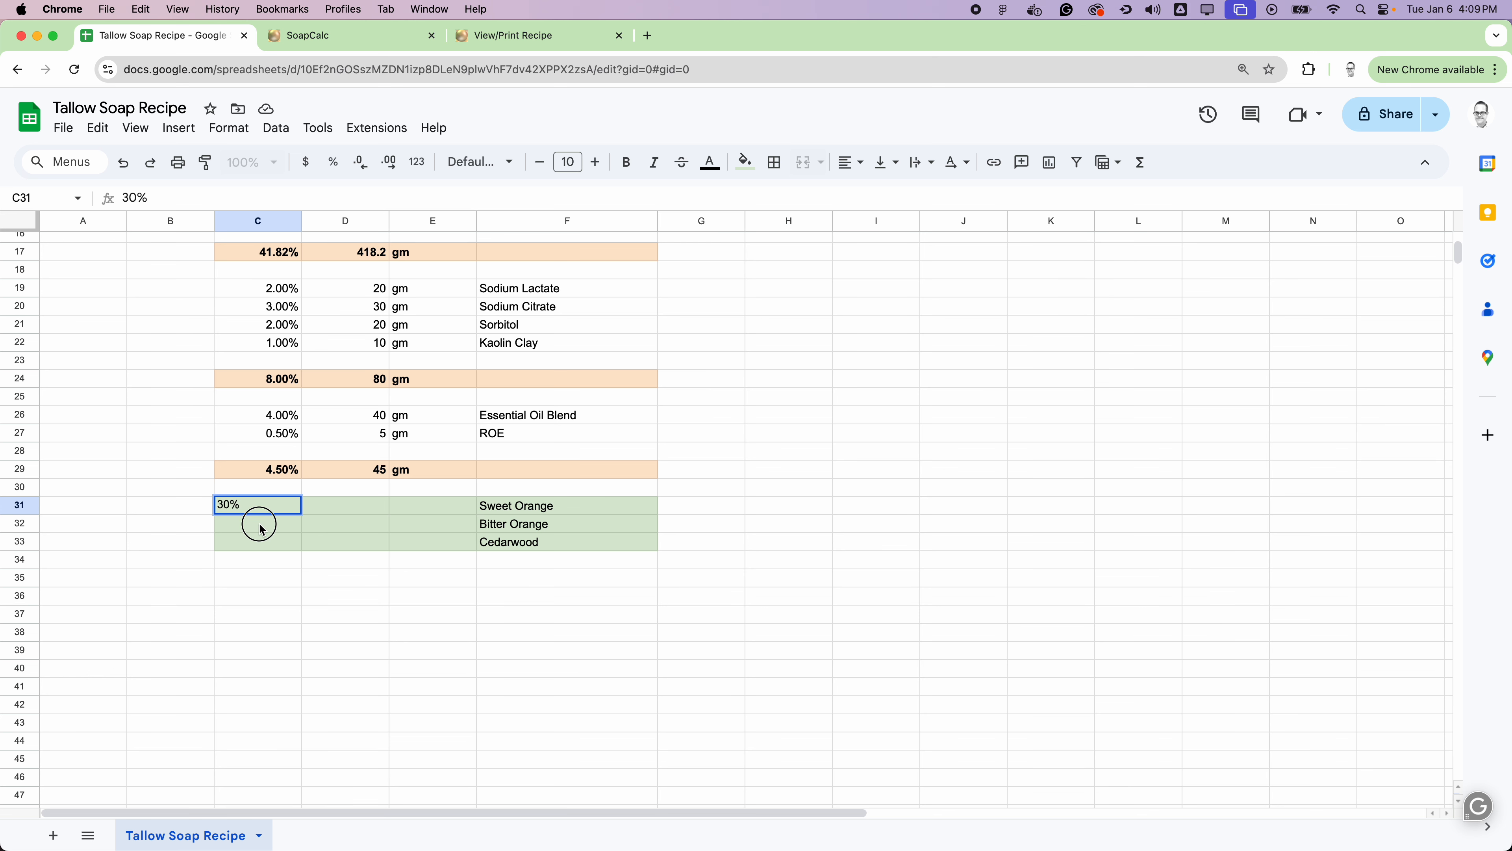
key("Return")
type("30%")
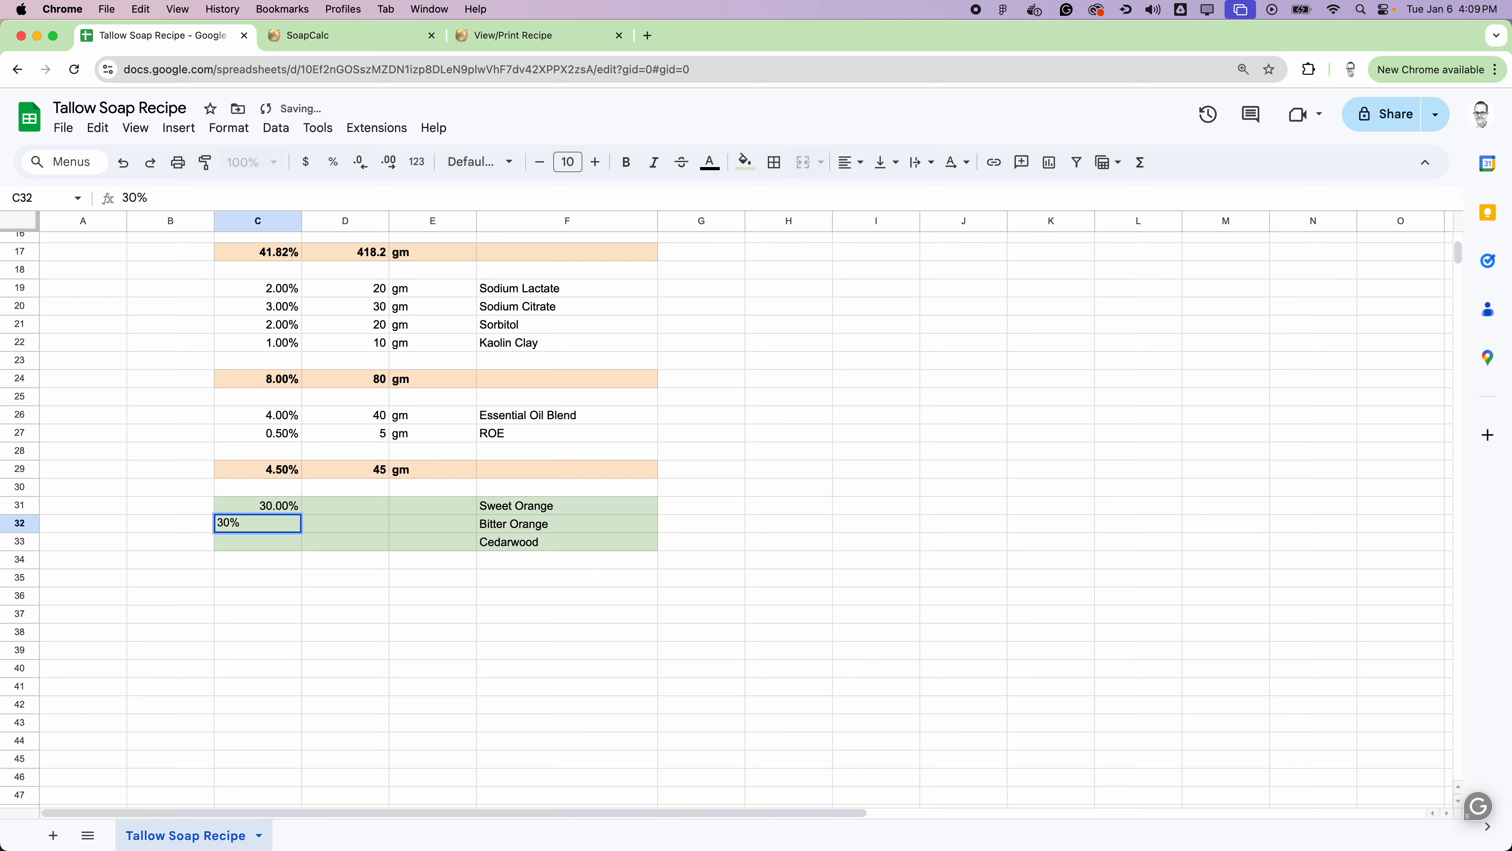
key("Return")
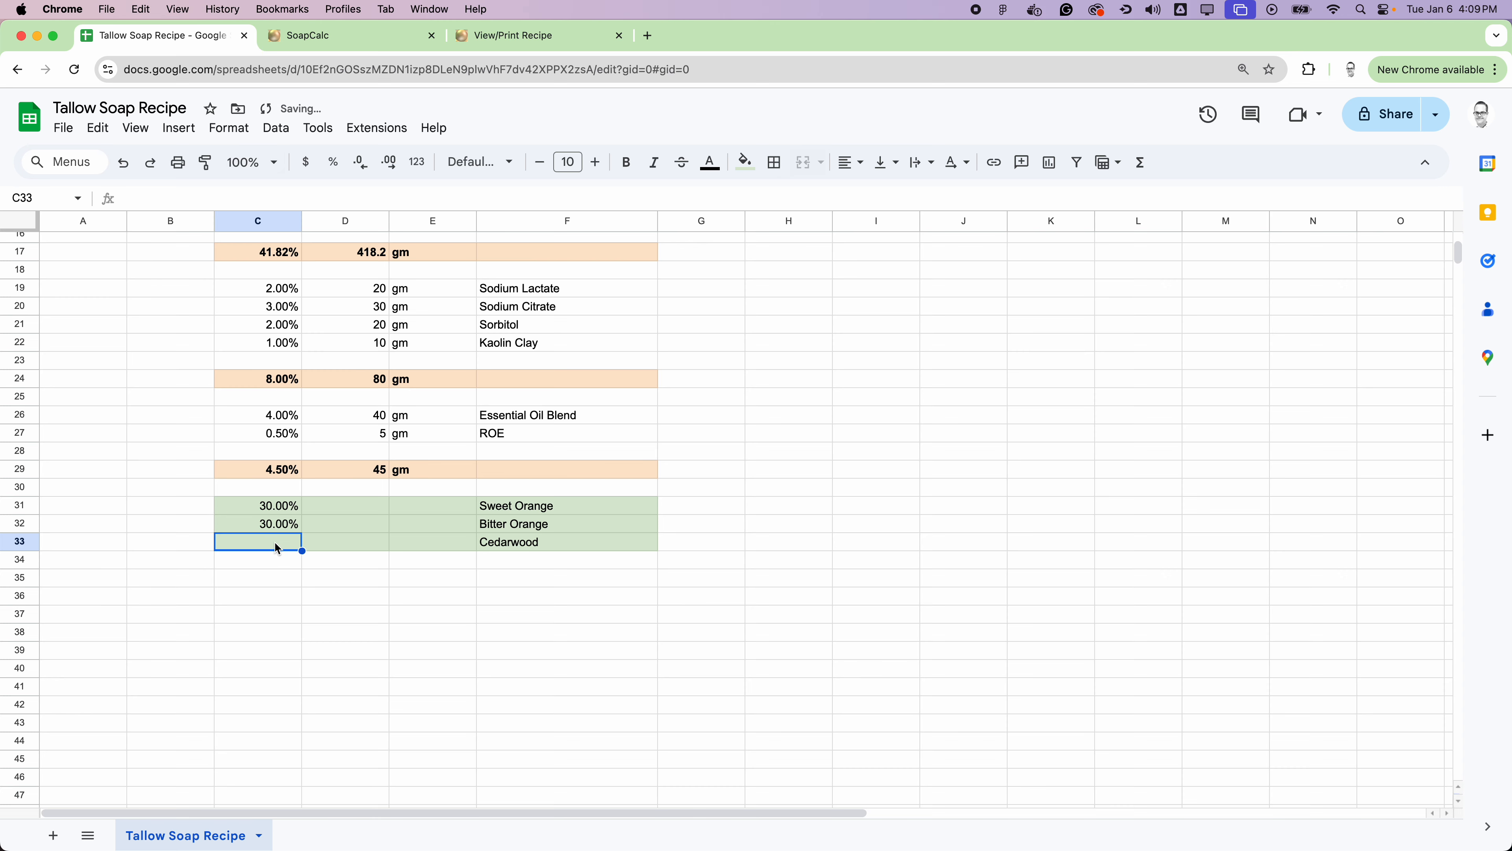
type("40%")
left_click(451, 569)
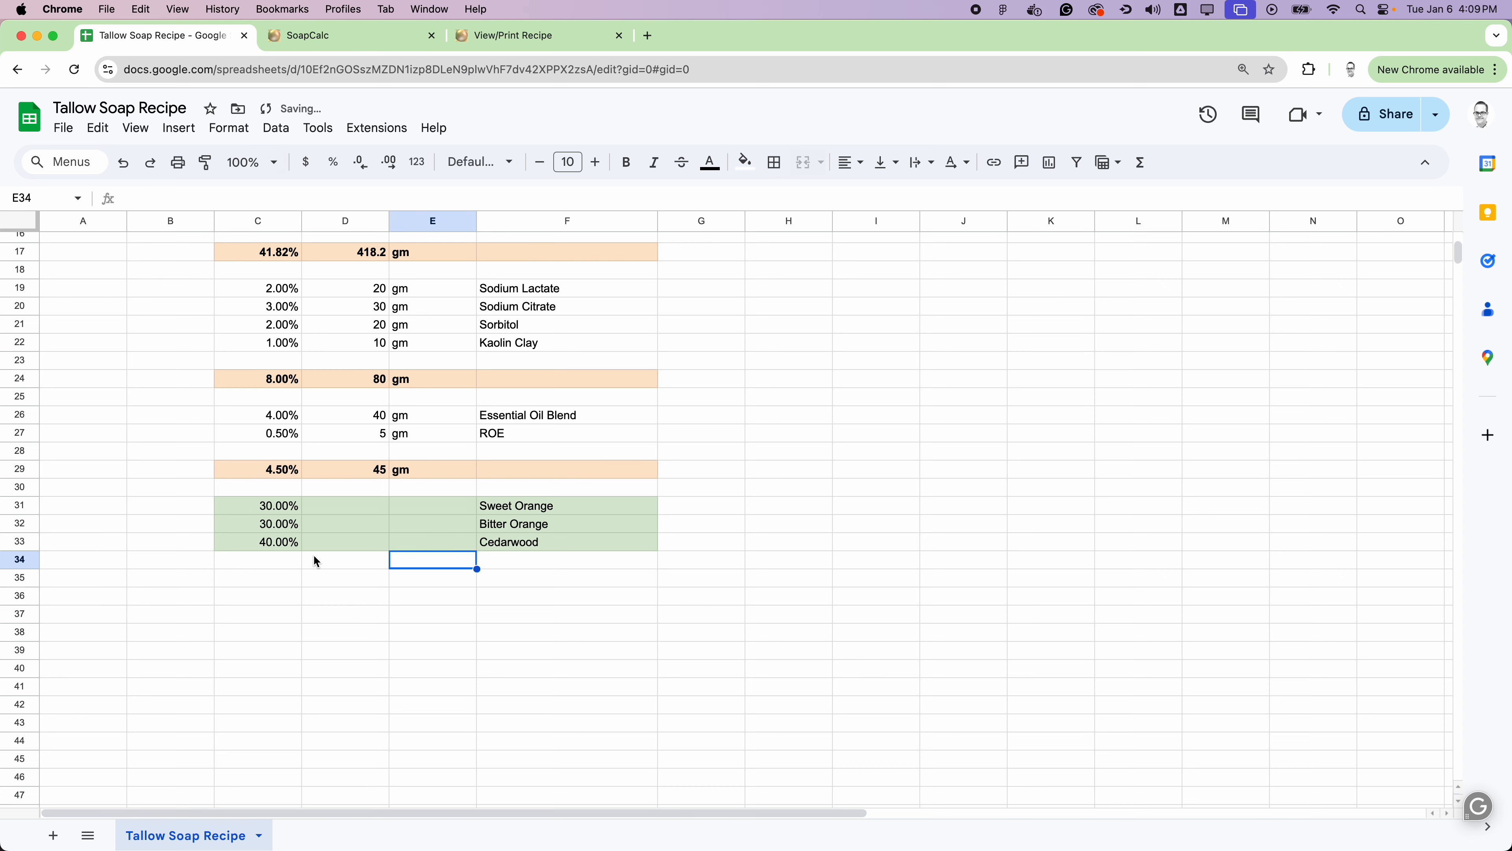
Step: Total the essential oil blend percentages in C35 with =SUM(C31:C33)
left_click(274, 576)
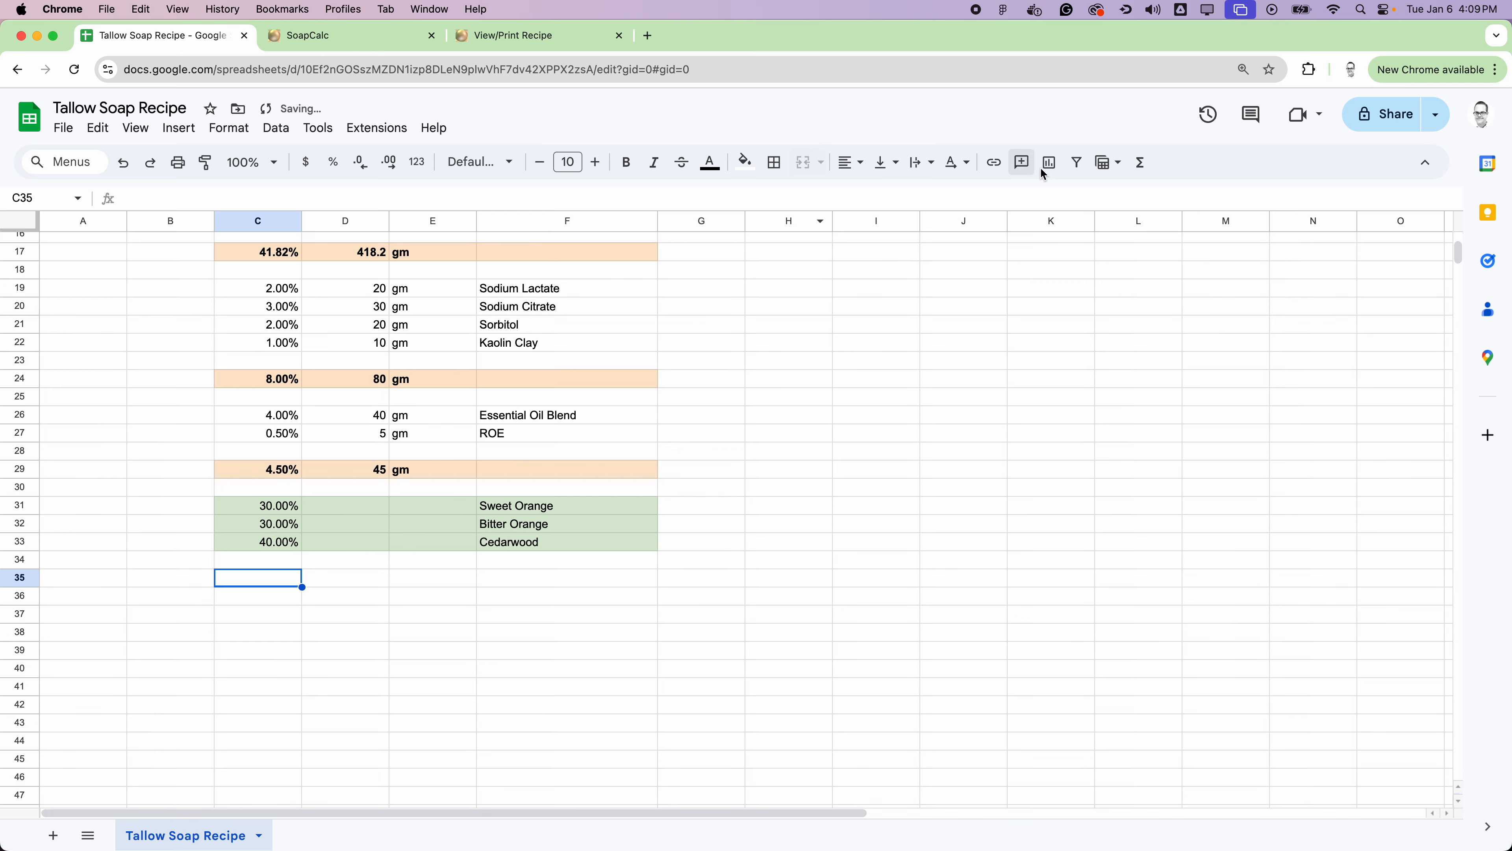
left_click(1140, 162)
left_click(1145, 193)
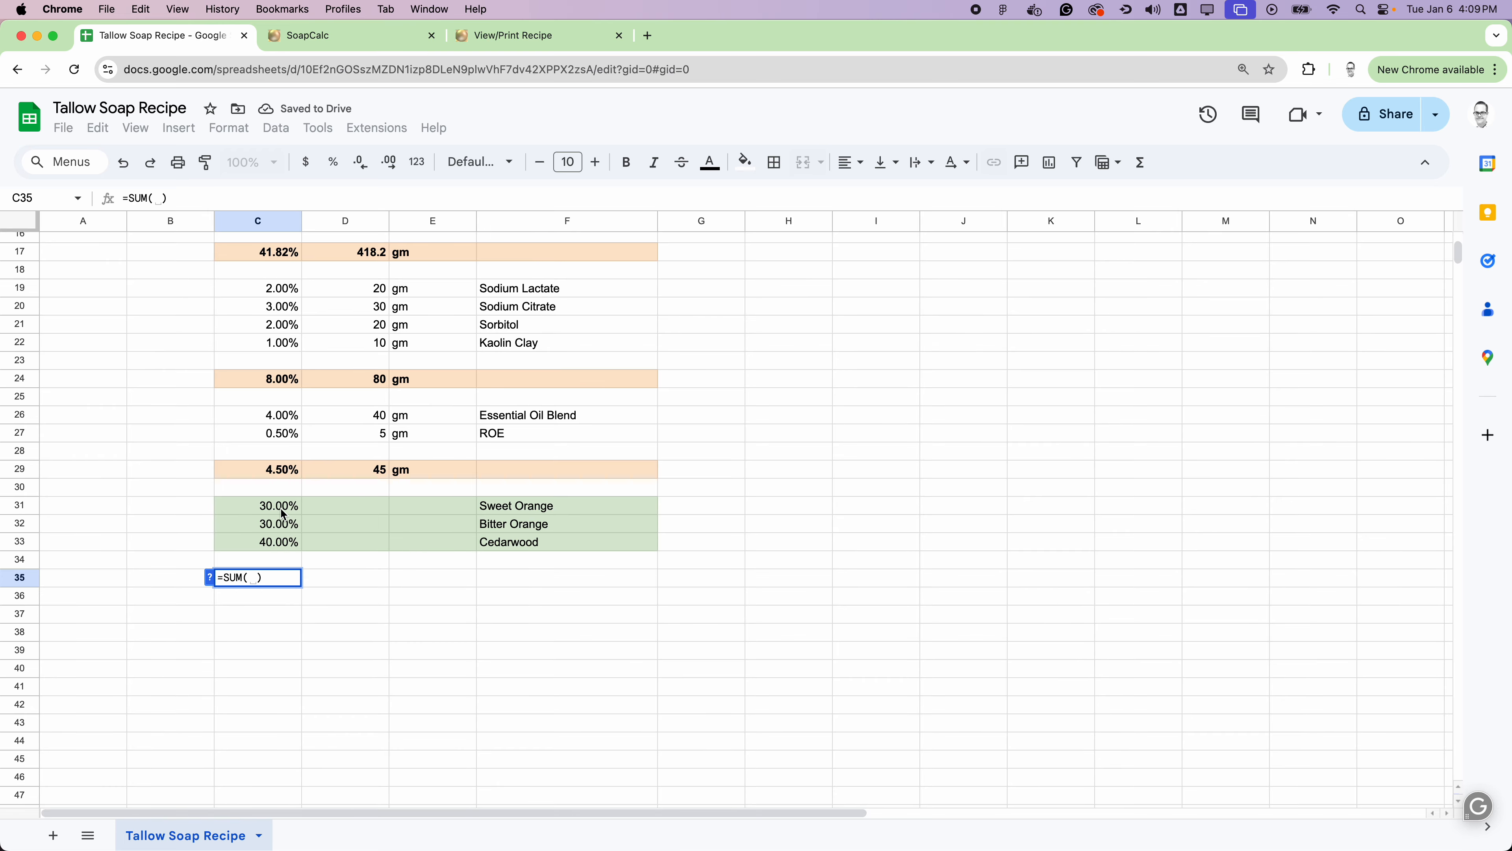
left_click_drag(285, 506, 266, 536)
key("Return")
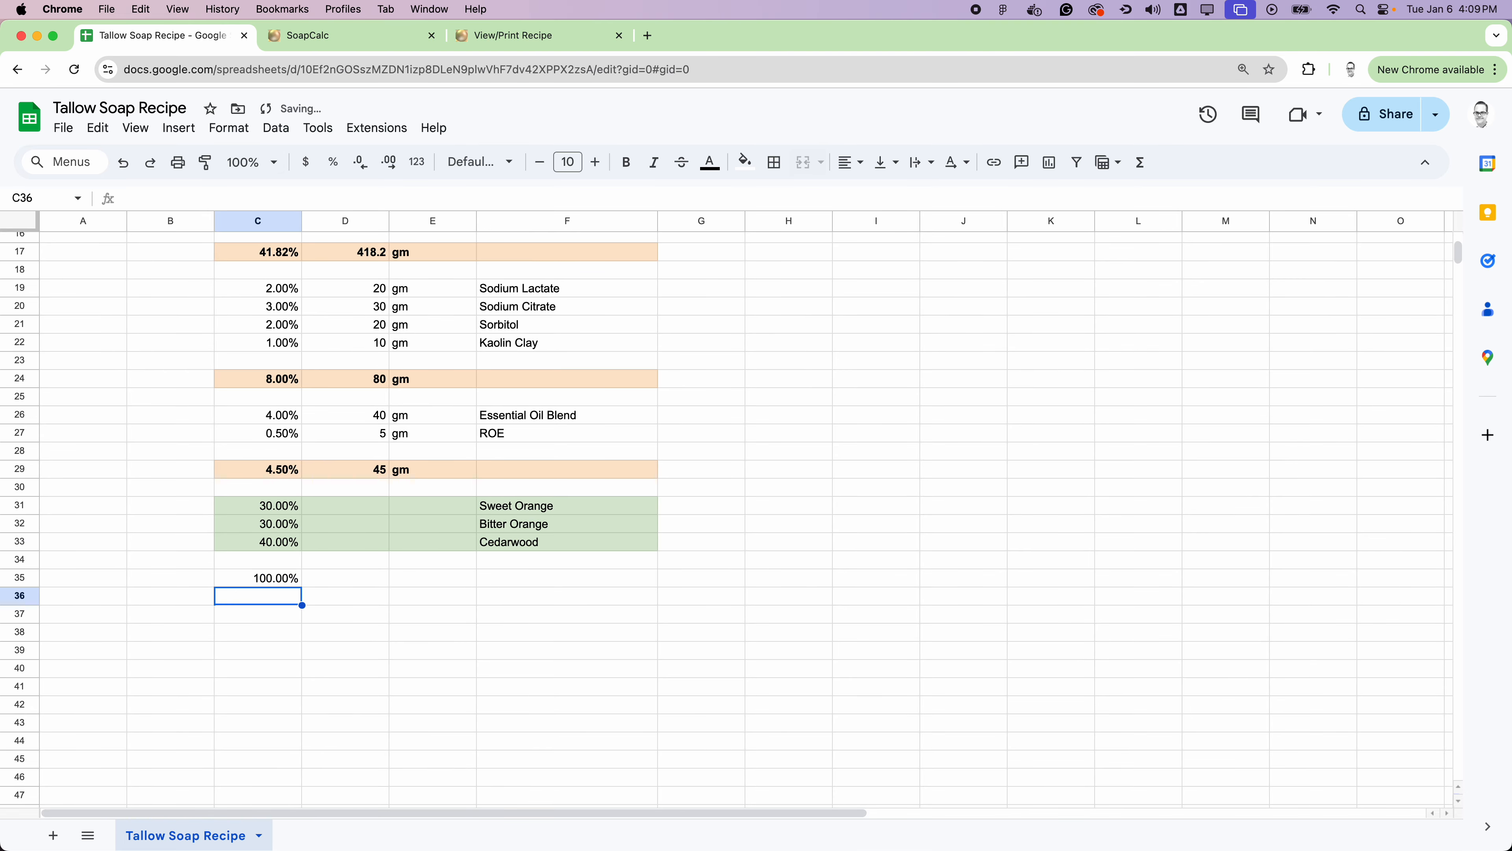
Step: Copy the unit reference from E27 into E31:E33 for the three essential oils
left_click_drag(542, 512, 551, 550)
left_click_drag(370, 499, 421, 541)
left_click(431, 433)
key("cmd+c")
key("cmd+v")
left_click(755, 524)
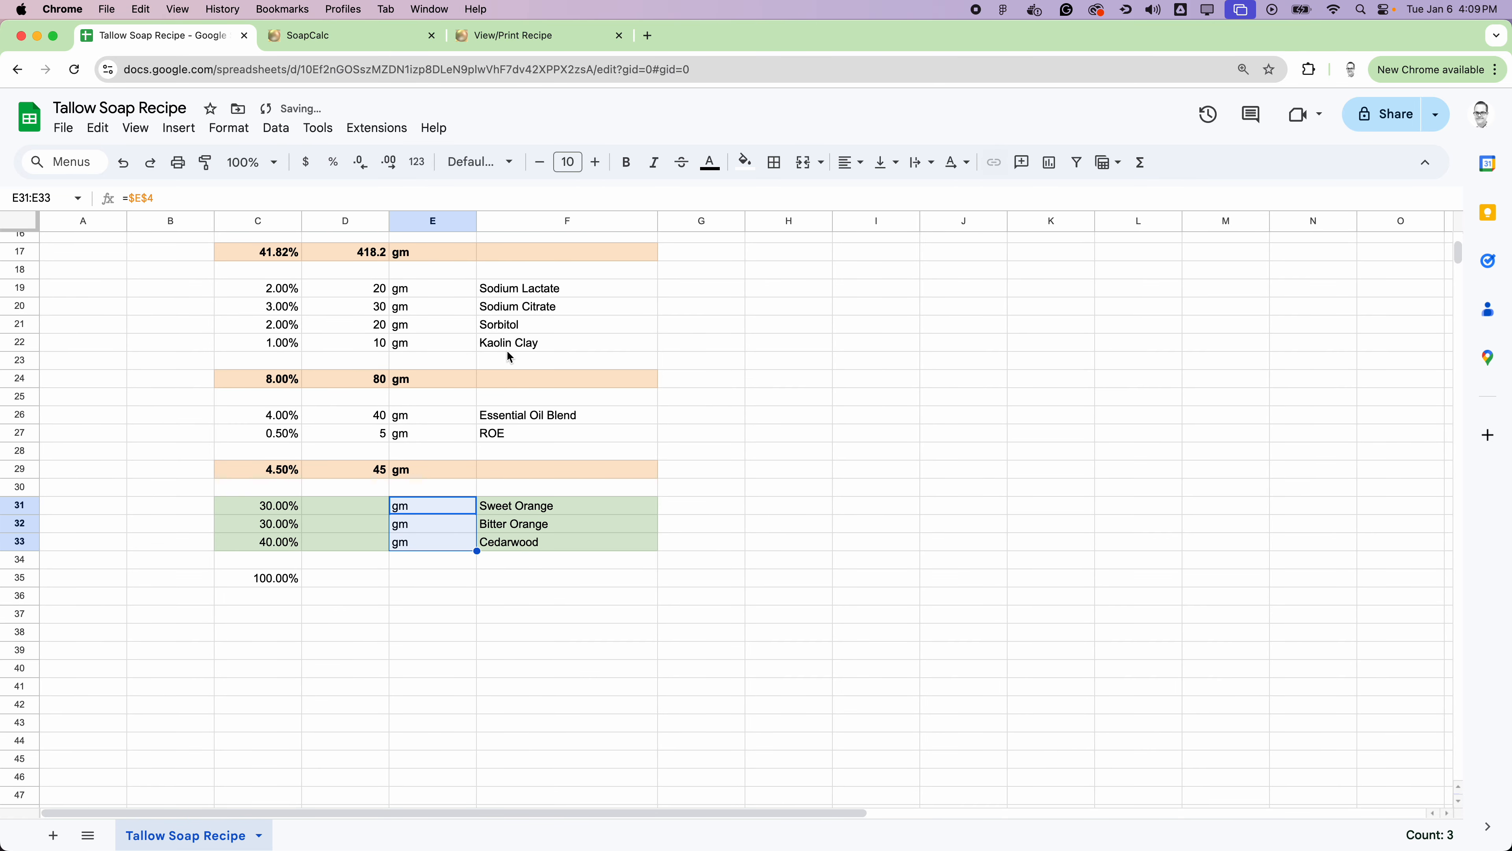
Step: Reapply the light green fill to the essential oil unit cells E31:E33
left_click(745, 164)
left_click(824, 262)
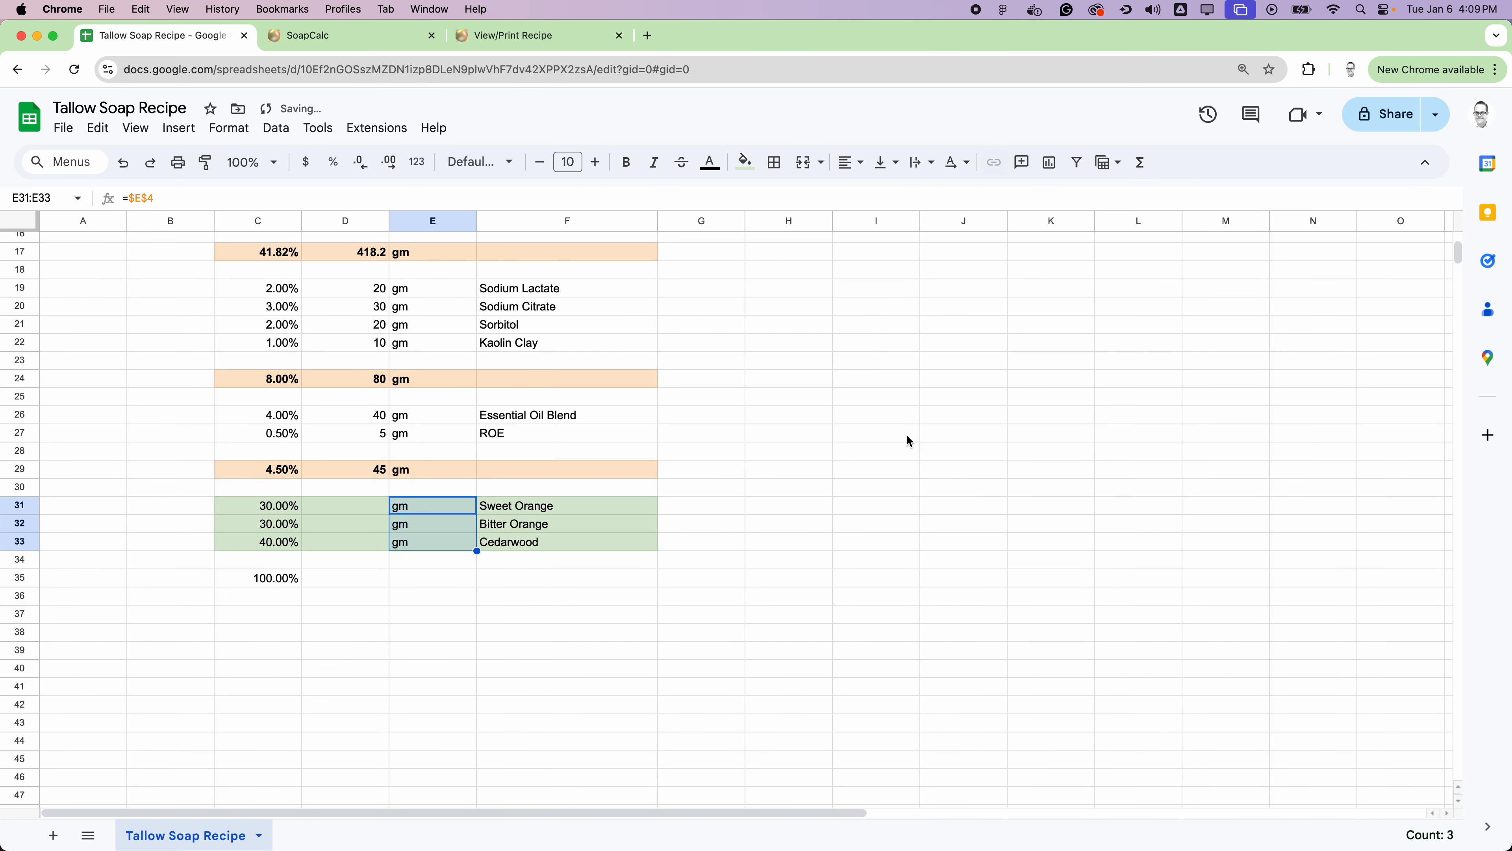
left_click(961, 469)
Step: Give the Essential Oil Blend weight in D26 an outer border and the same light green fill
left_click_drag(357, 516, 361, 541)
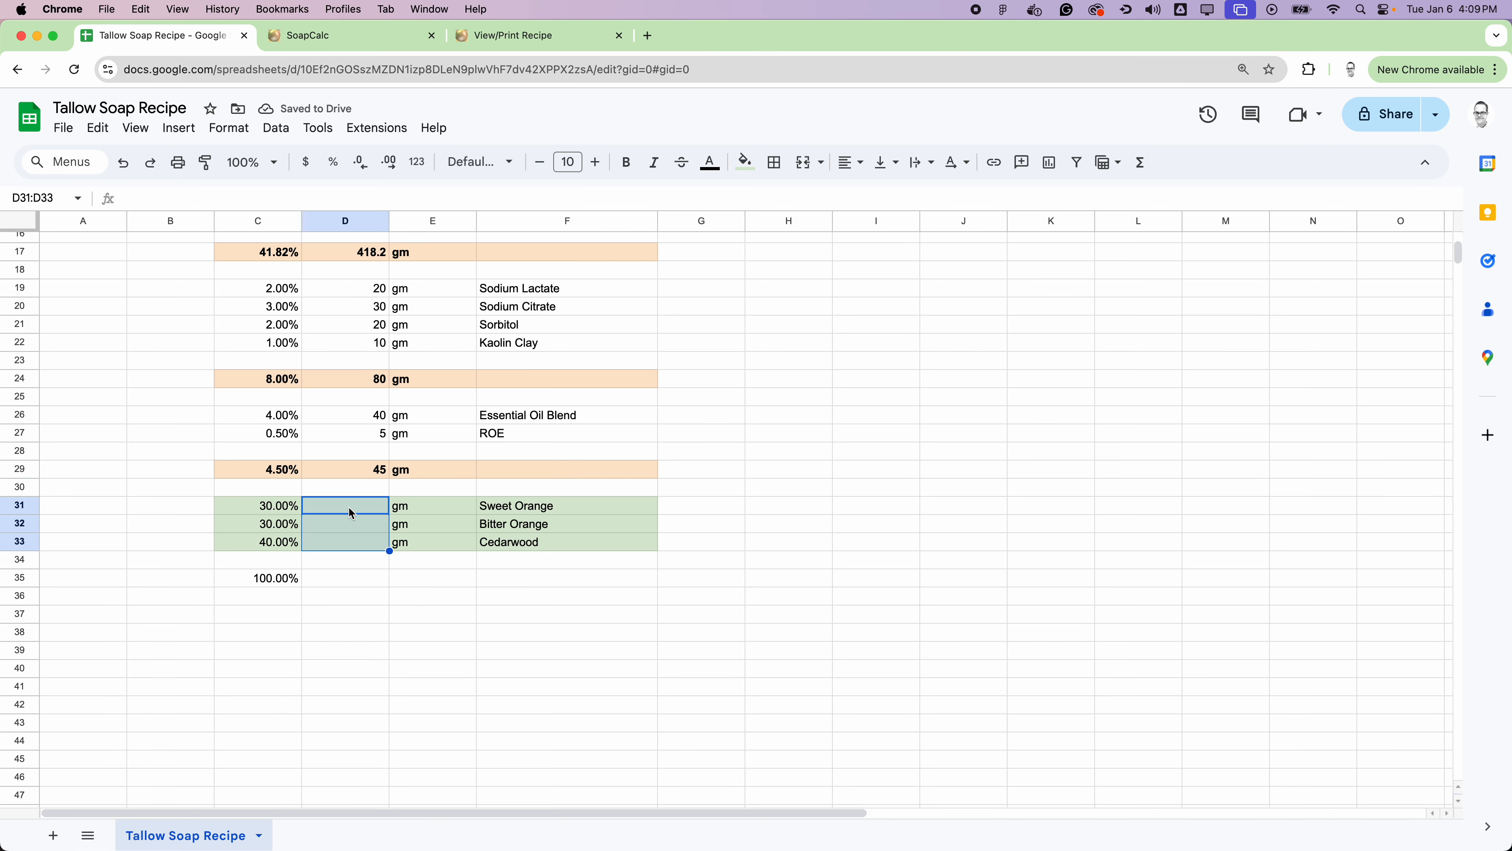
left_click(373, 418)
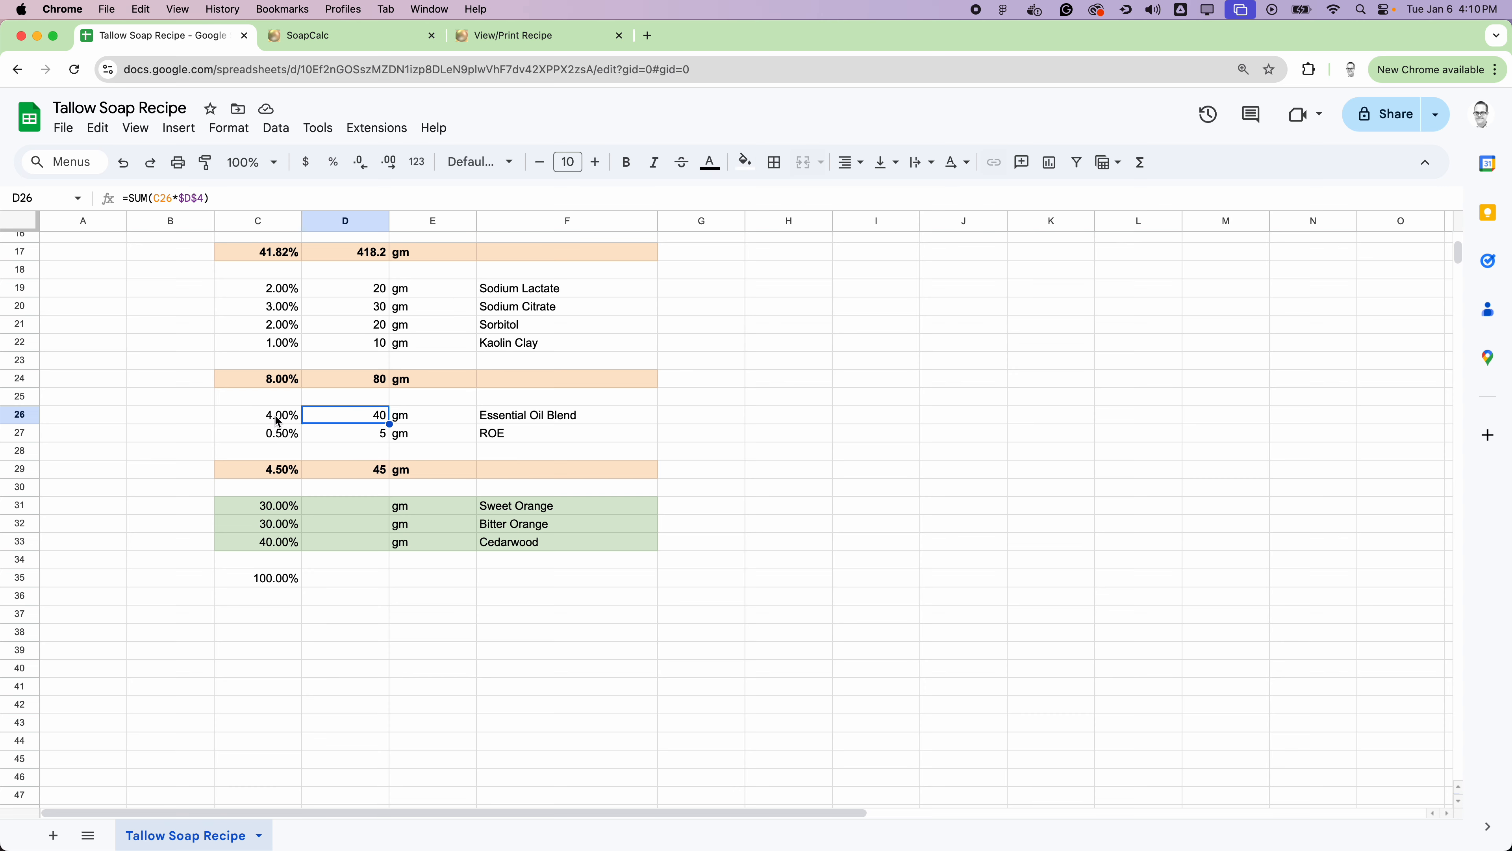
left_click(774, 162)
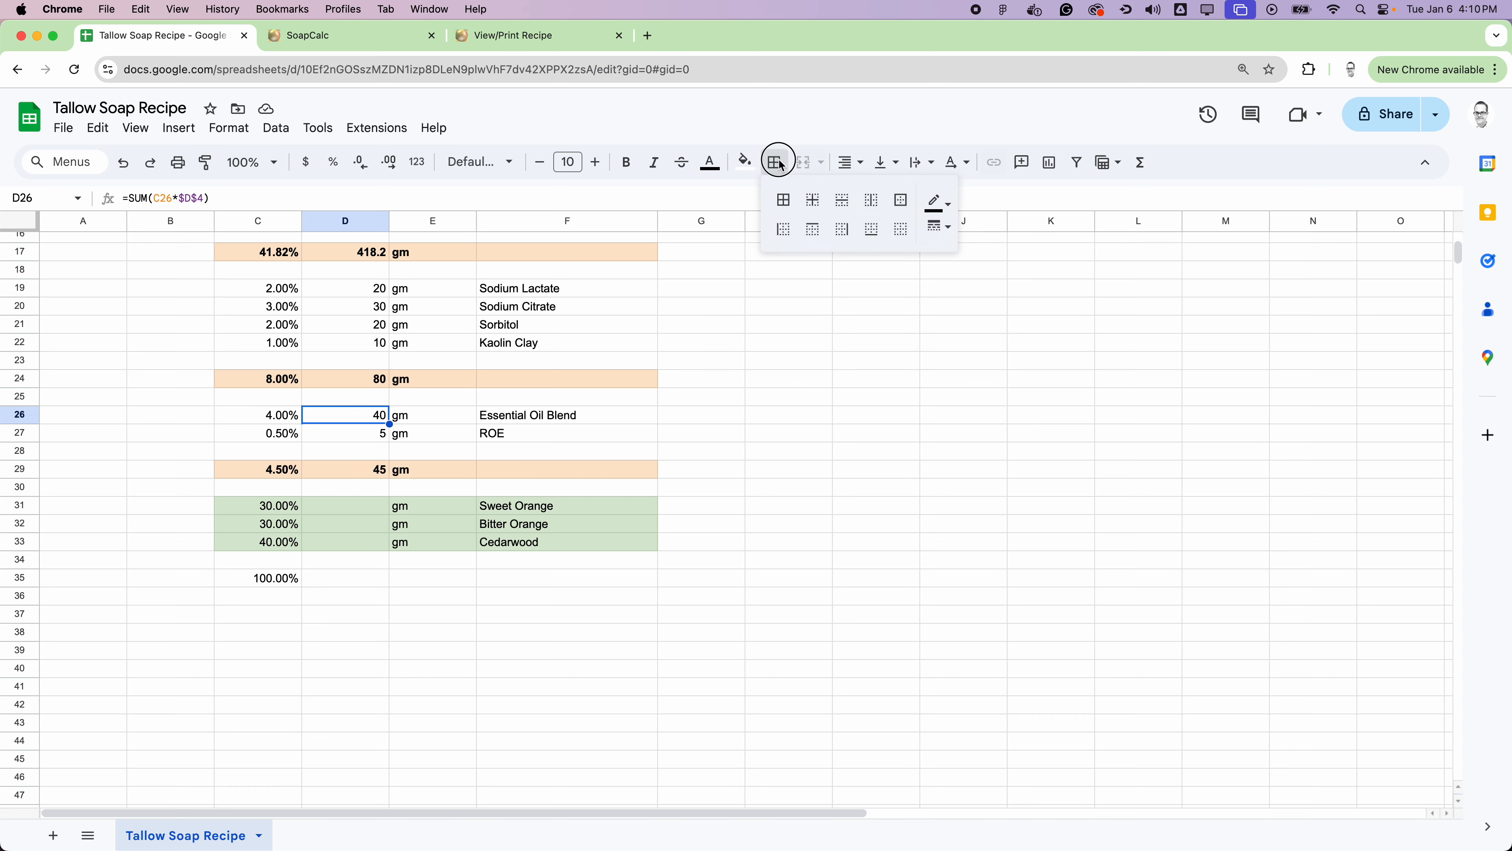
left_click(909, 209)
left_click(747, 163)
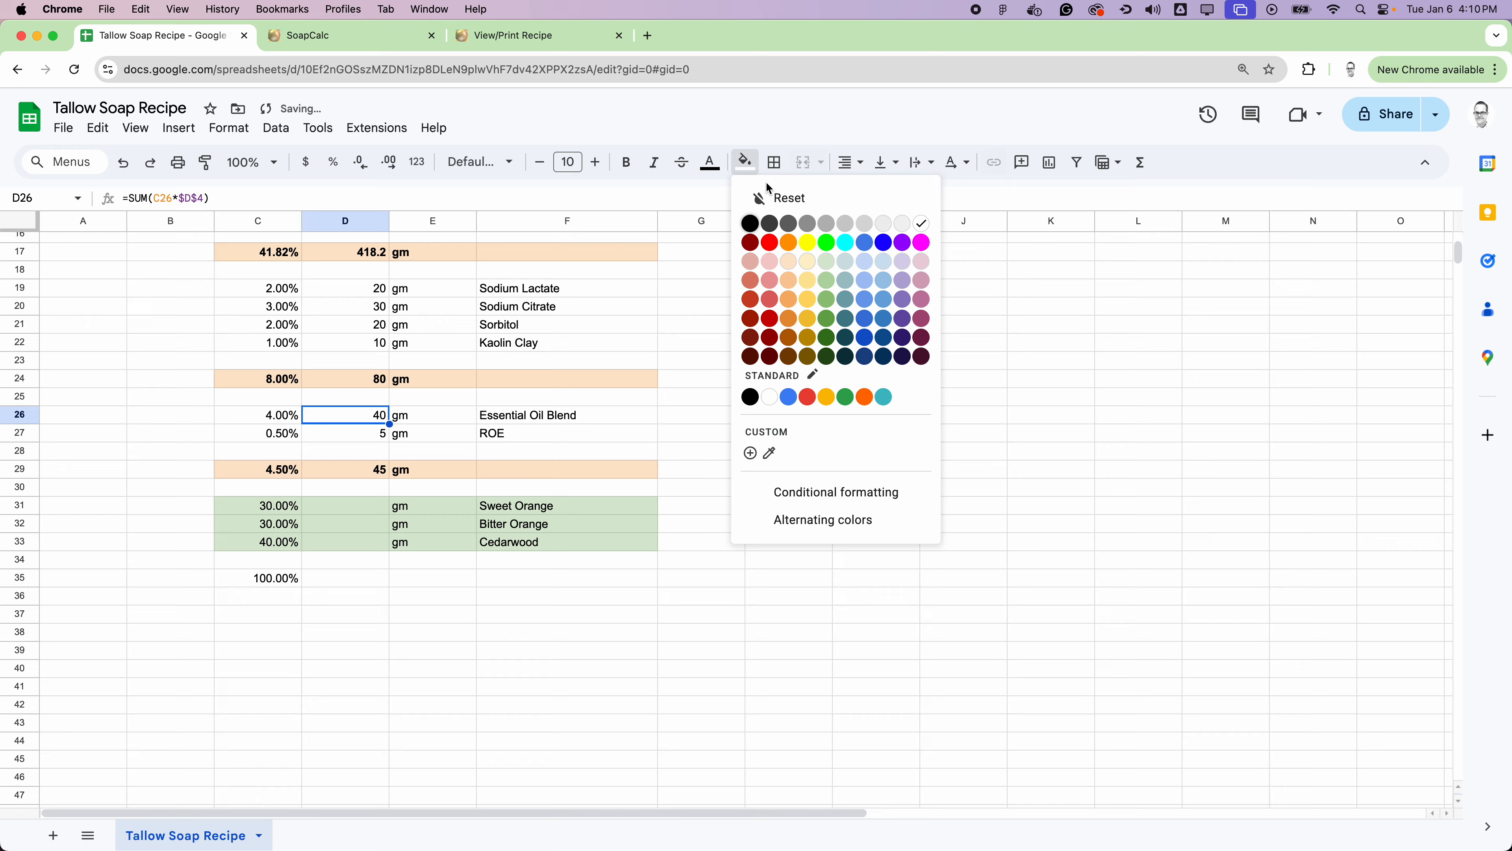
left_click(827, 261)
left_click(785, 396)
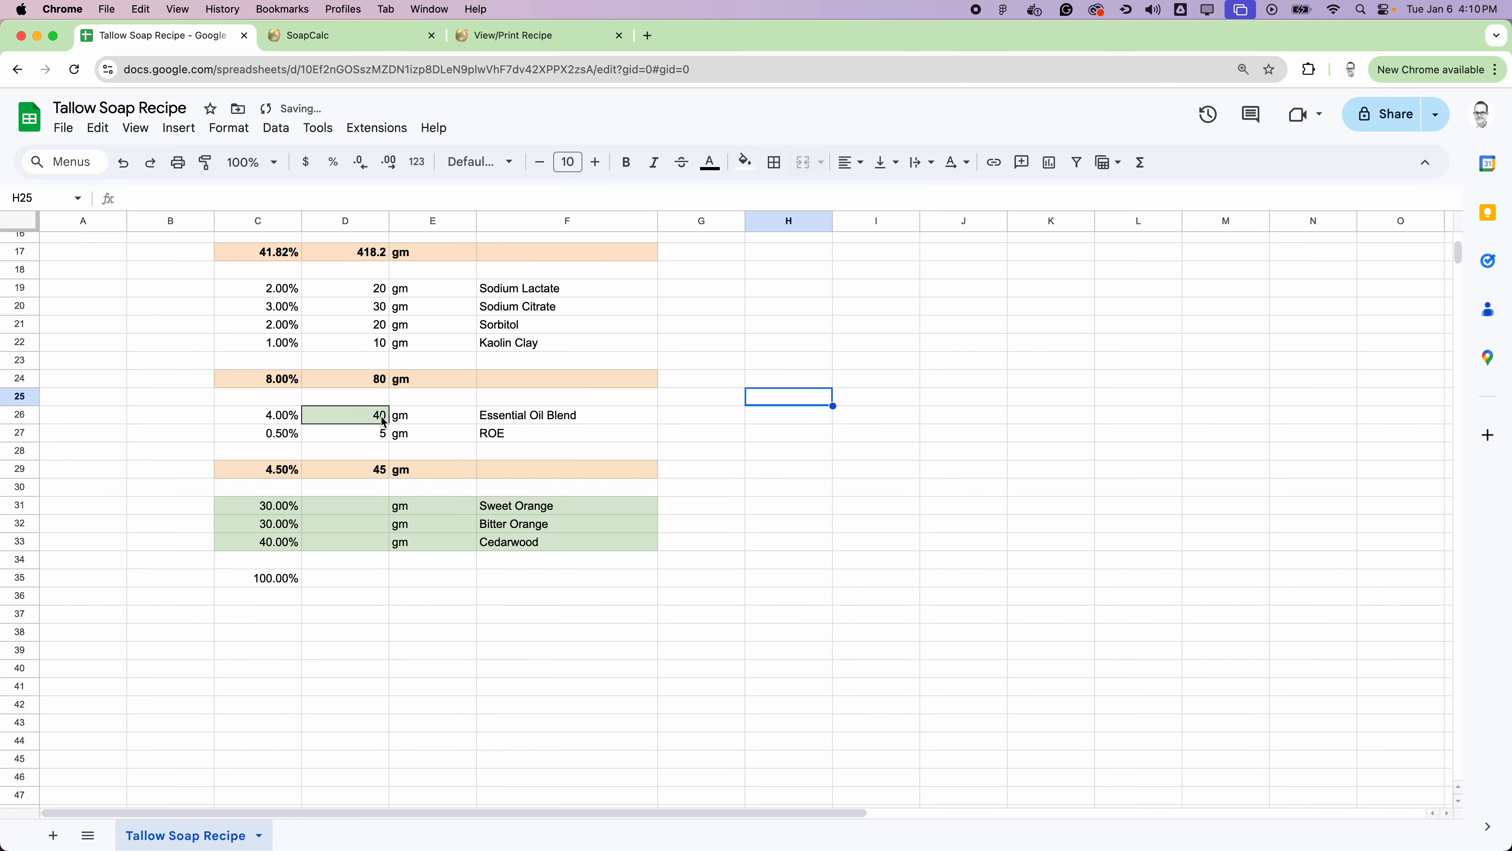
Step: Calculate the Sweet Orange weight in D31 with =SUM(C31*D26)
left_click(357, 510)
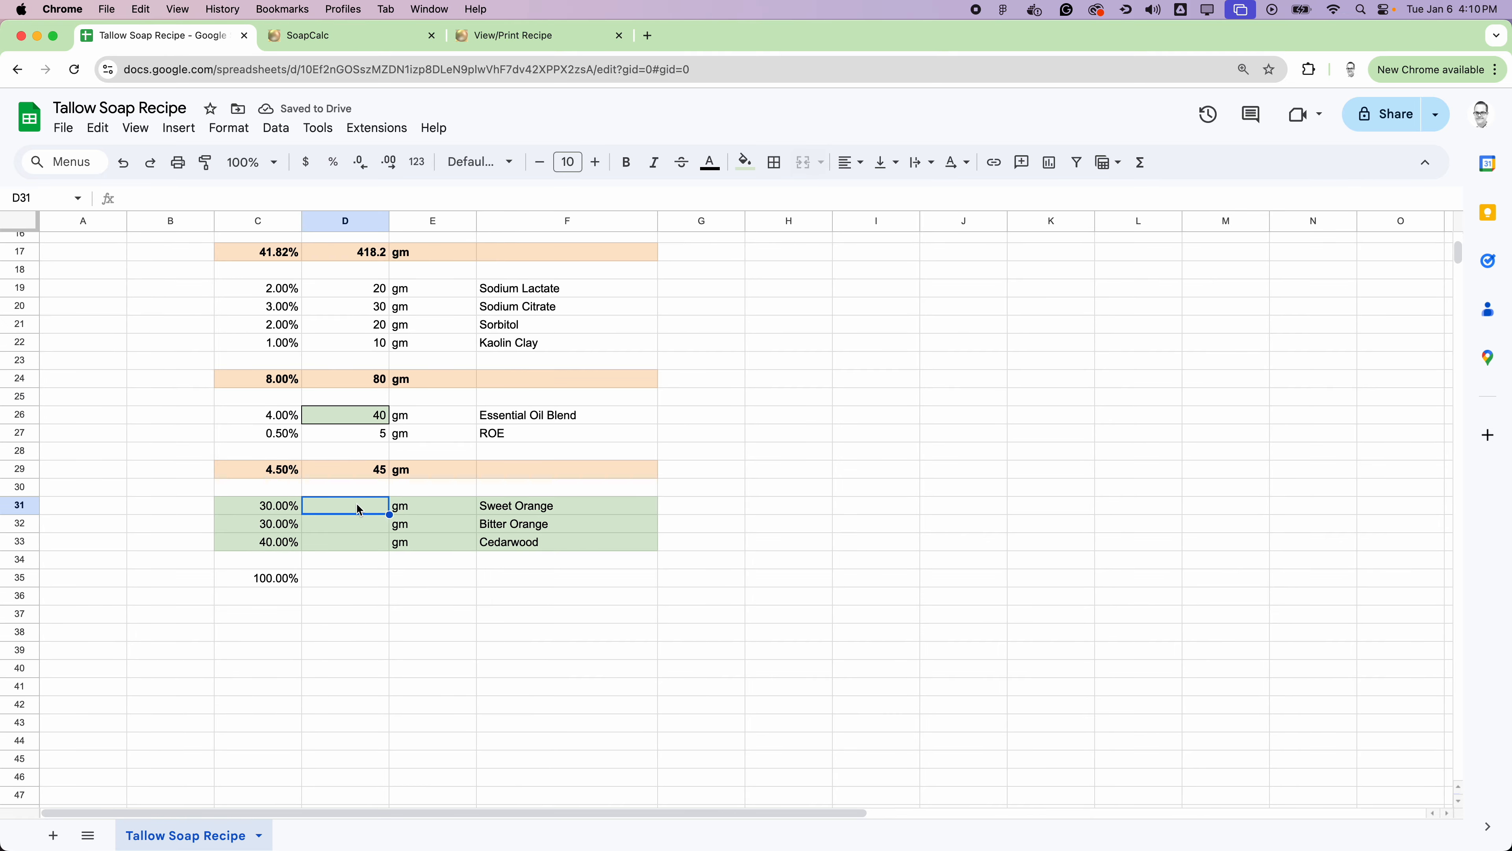
left_click(1143, 169)
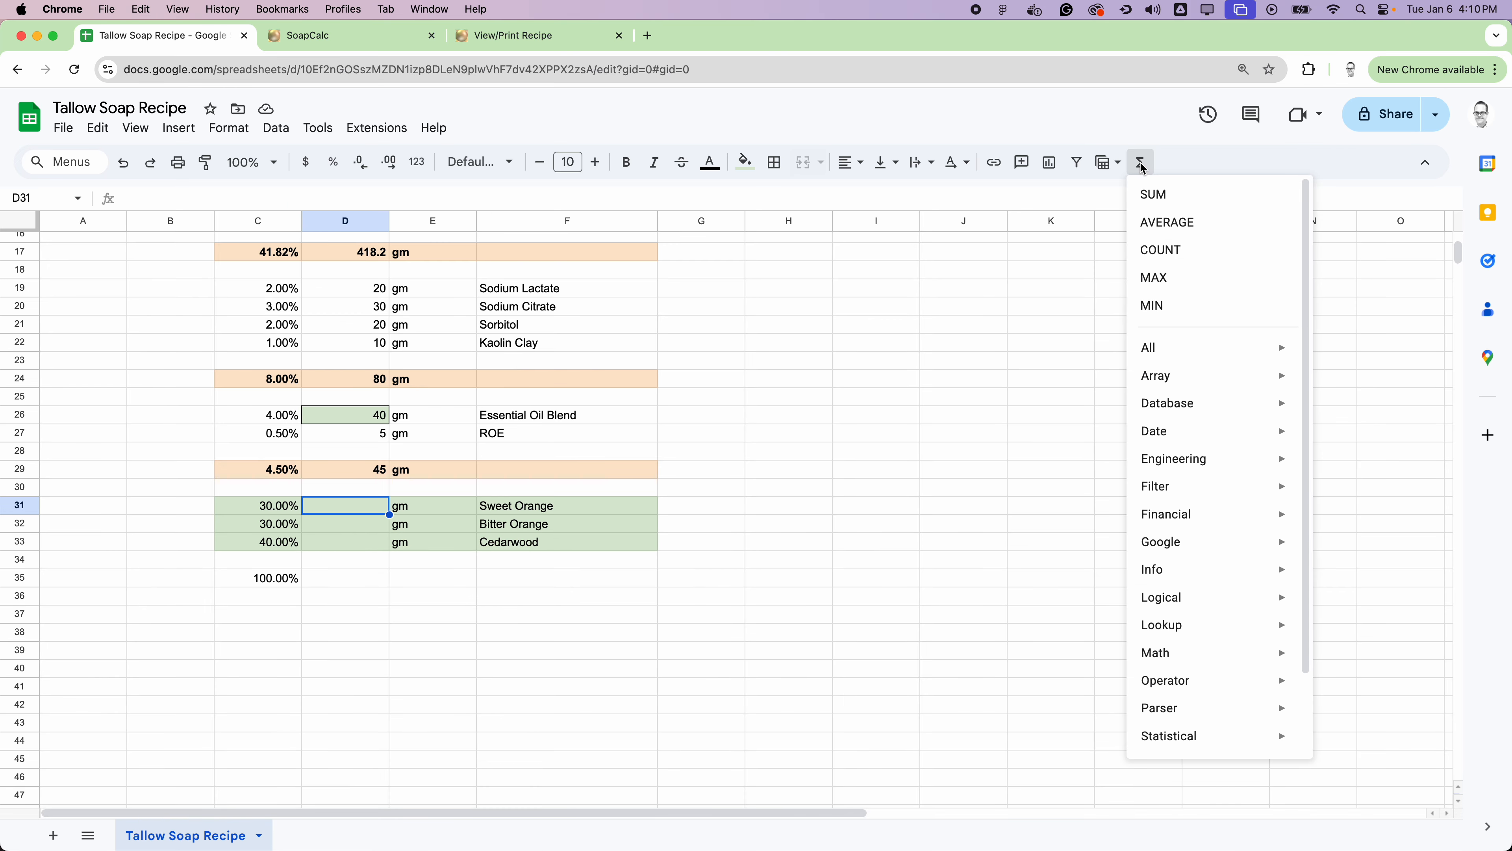
left_click(1167, 196)
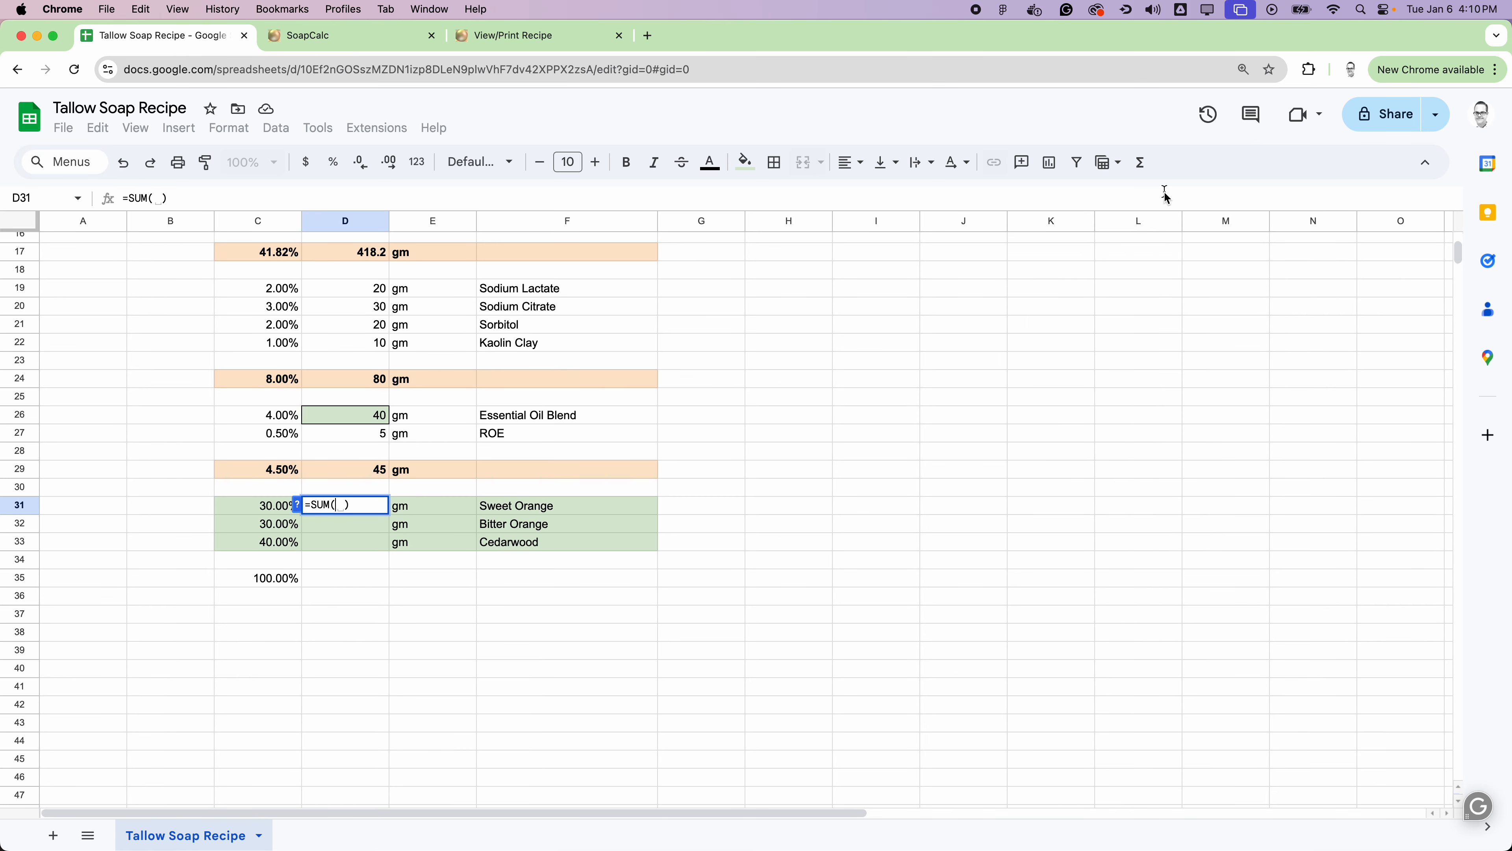
left_click(272, 510)
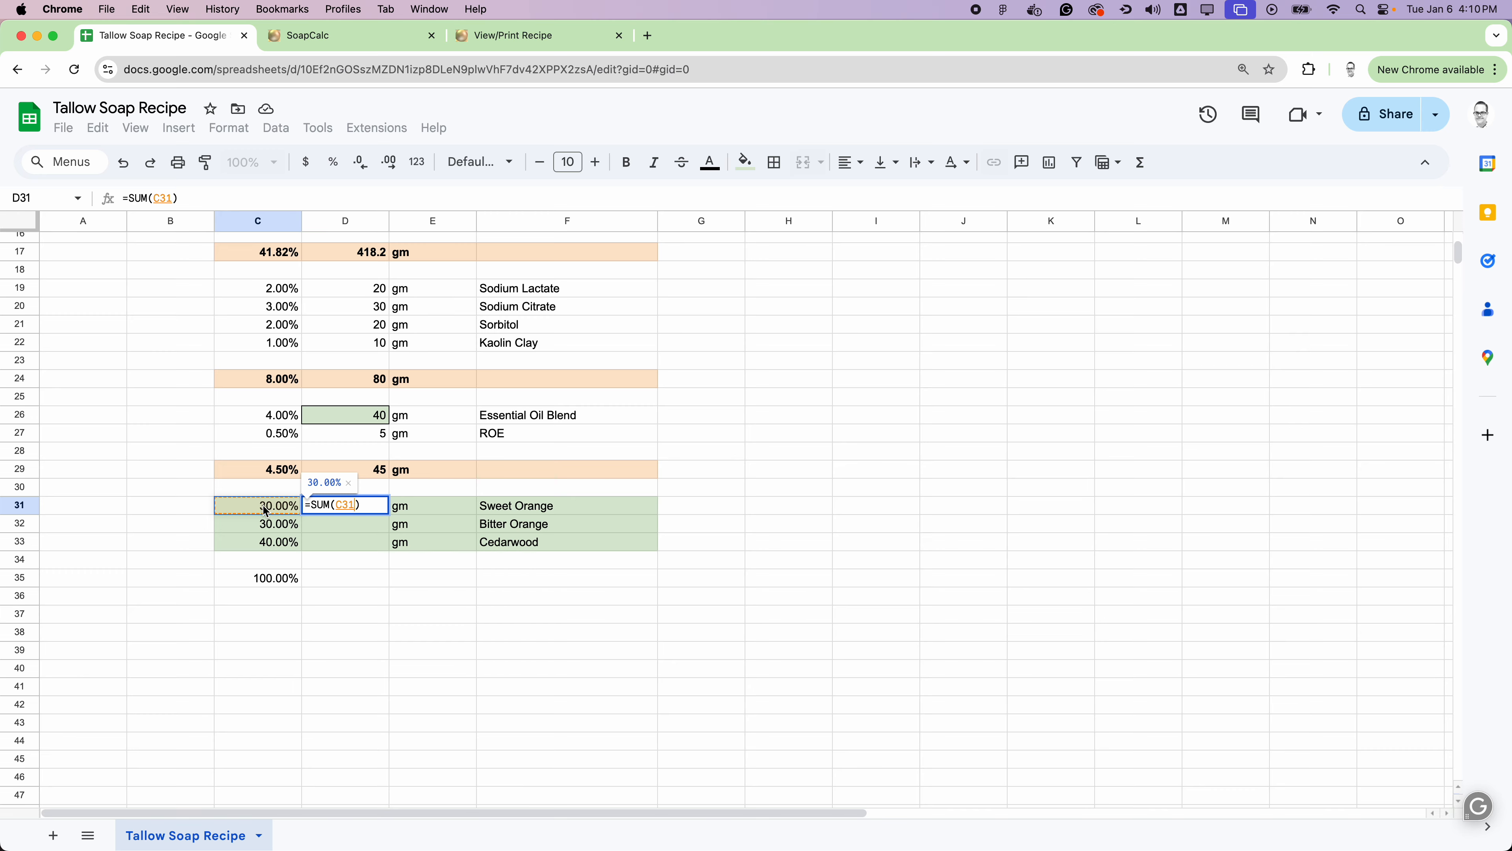
type("*")
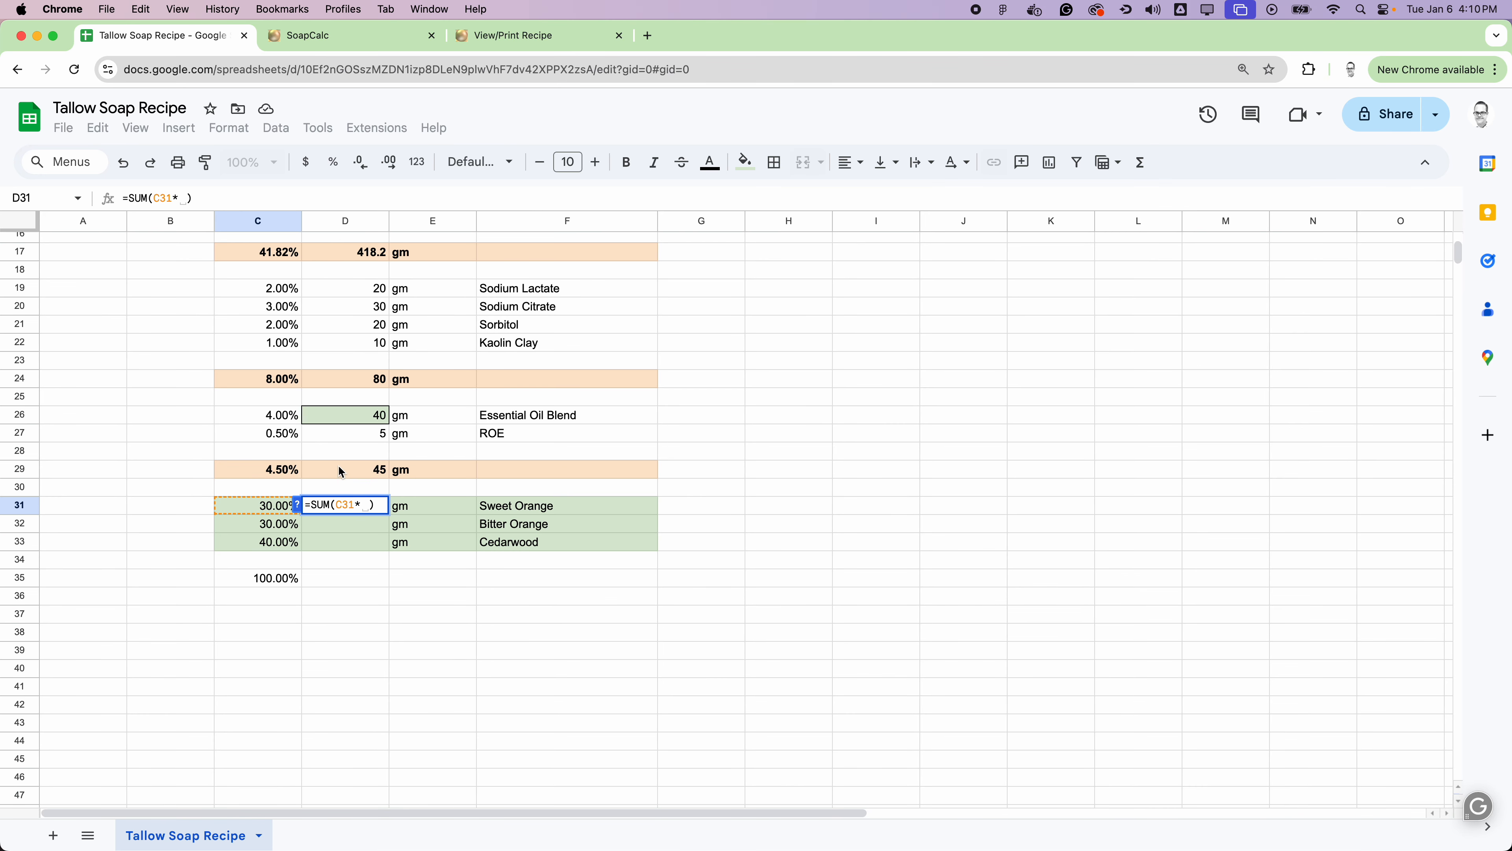
left_click(379, 417)
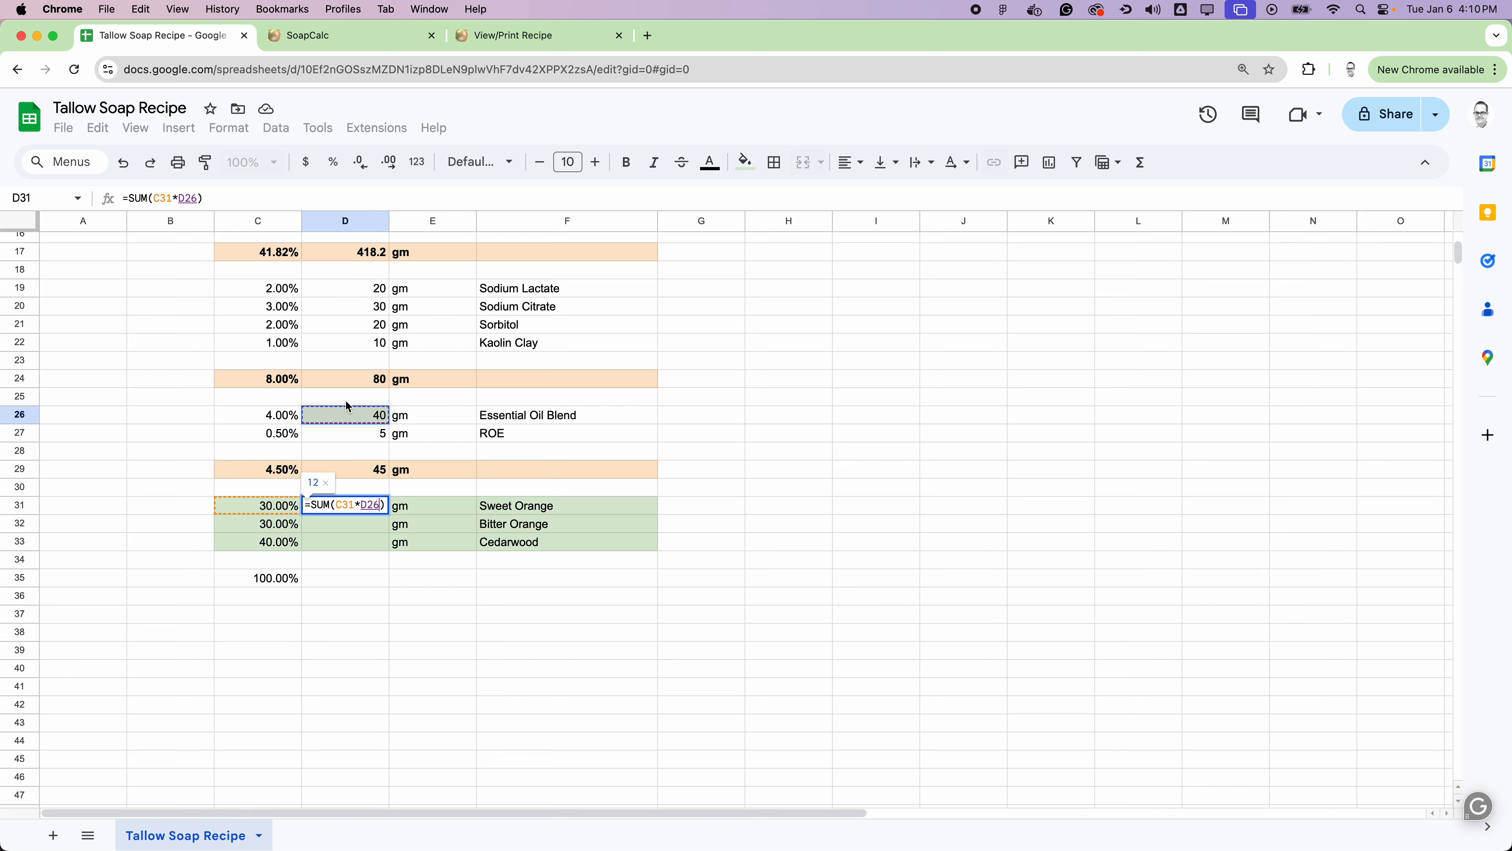
key("Return")
Step: Make the D26 reference in D31 absolute so the formula reads =SUM(C31*$D$26)
left_click(370, 510)
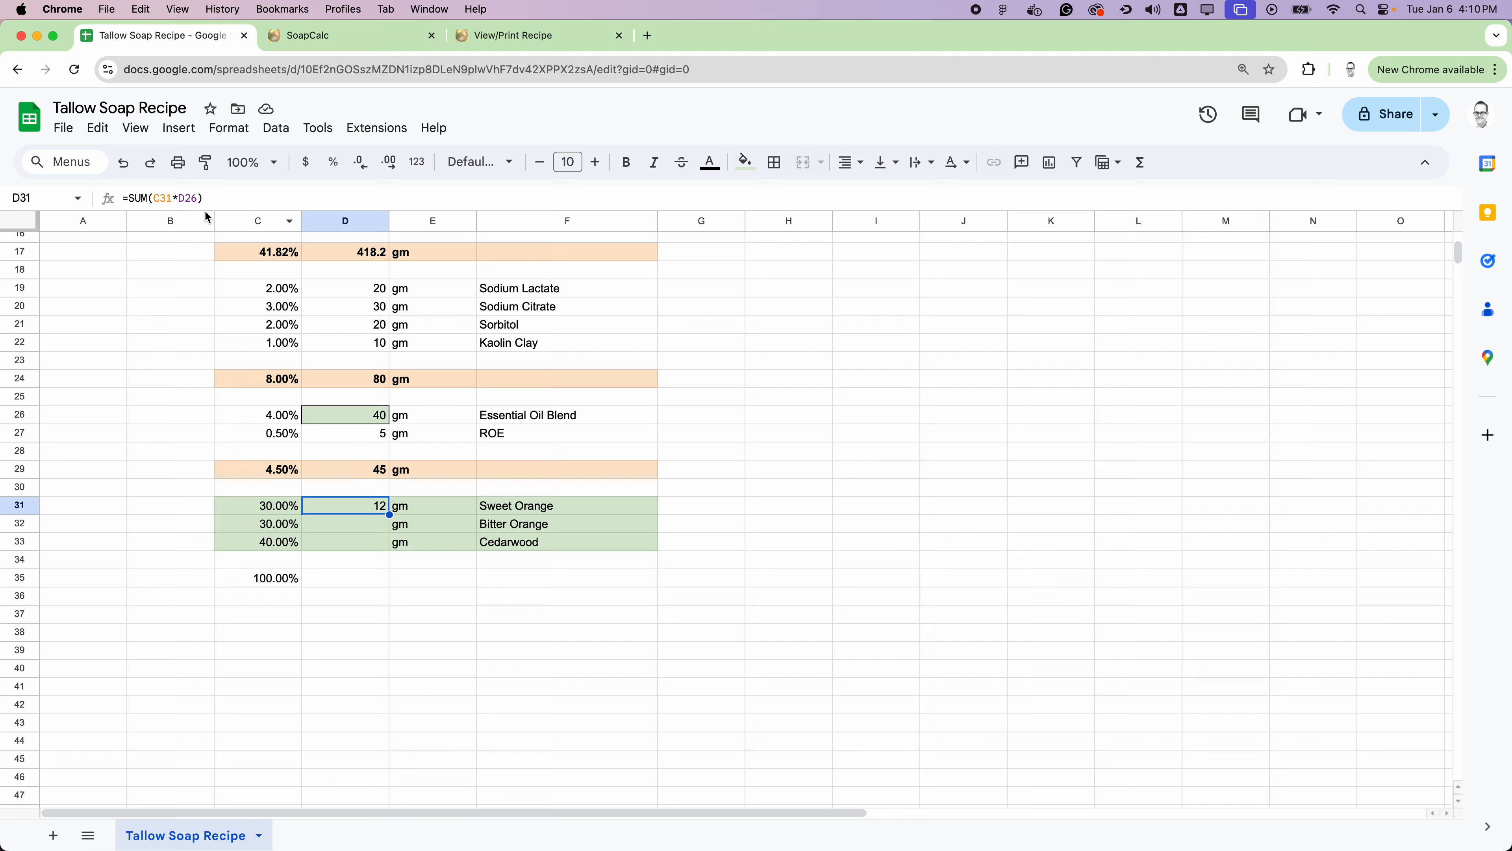
left_click(180, 199)
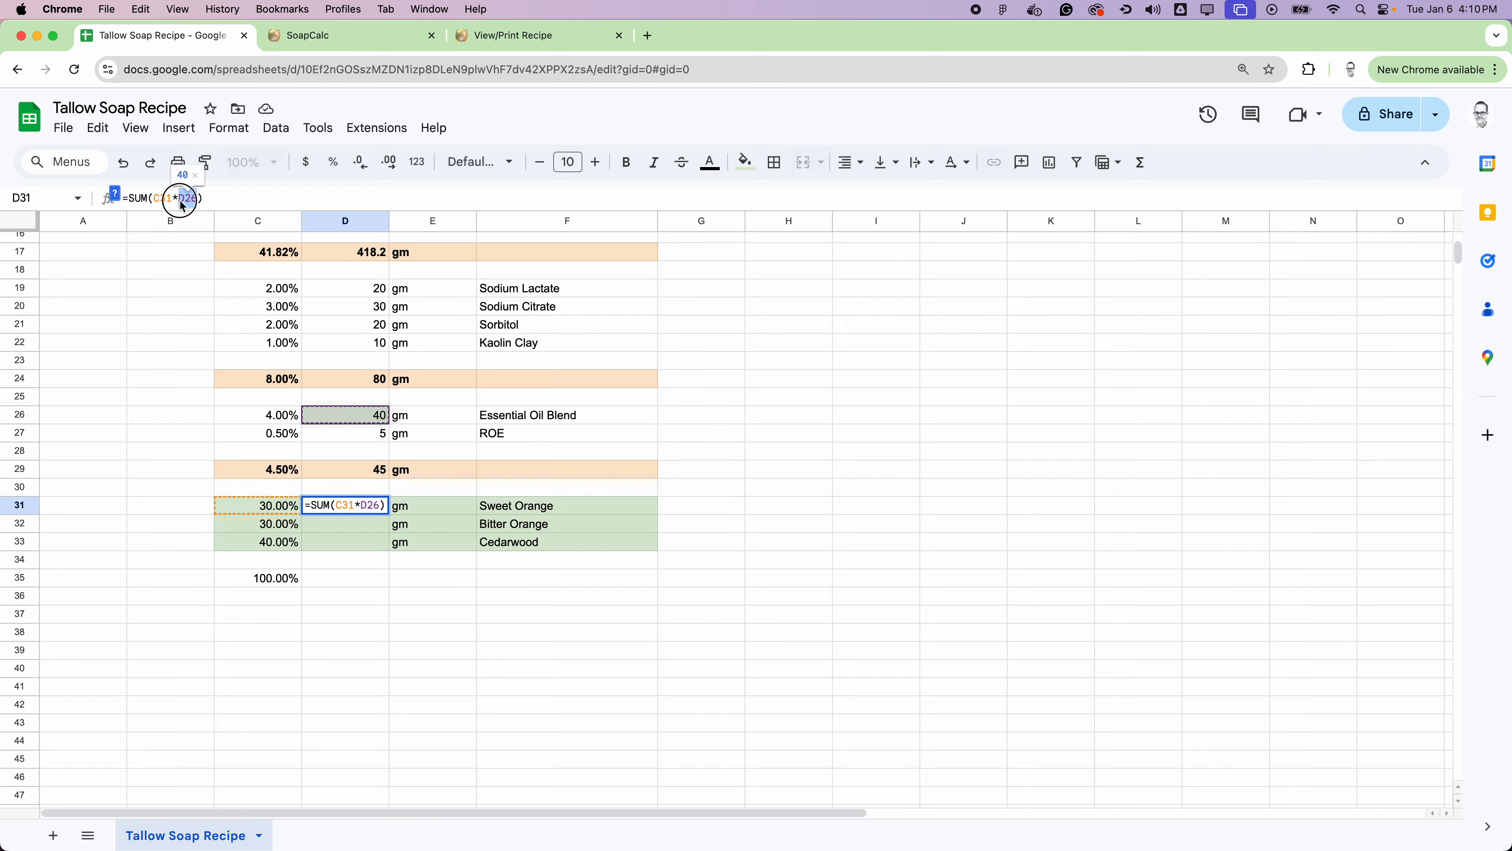
type("$")
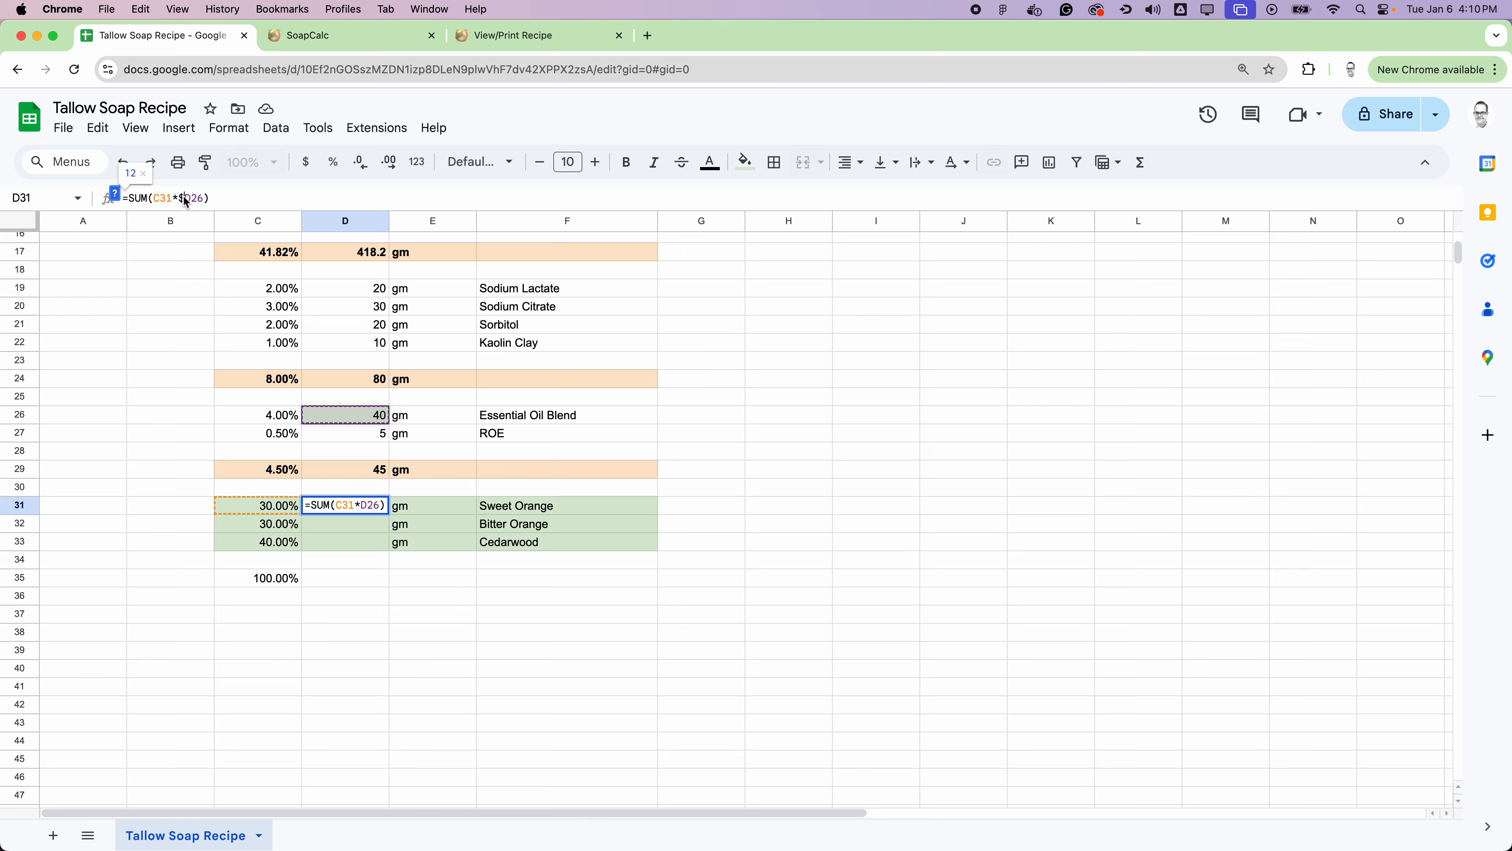
key("Right")
type("$")
key("Return")
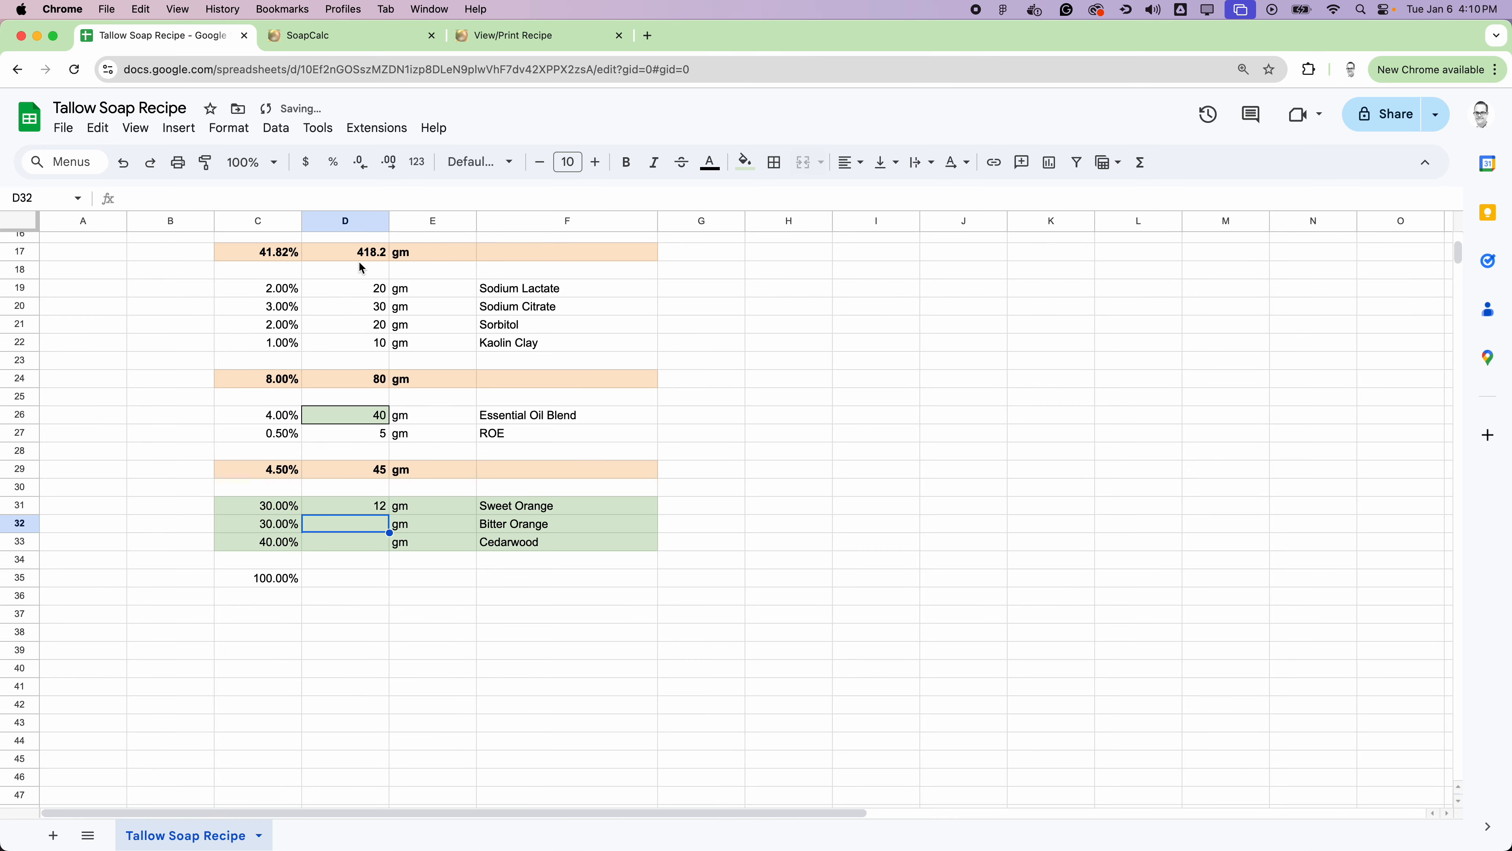
Step: Copy the weight formula from D31 to D32:D33 for Bitter Orange and Cedarwood
left_click(378, 505)
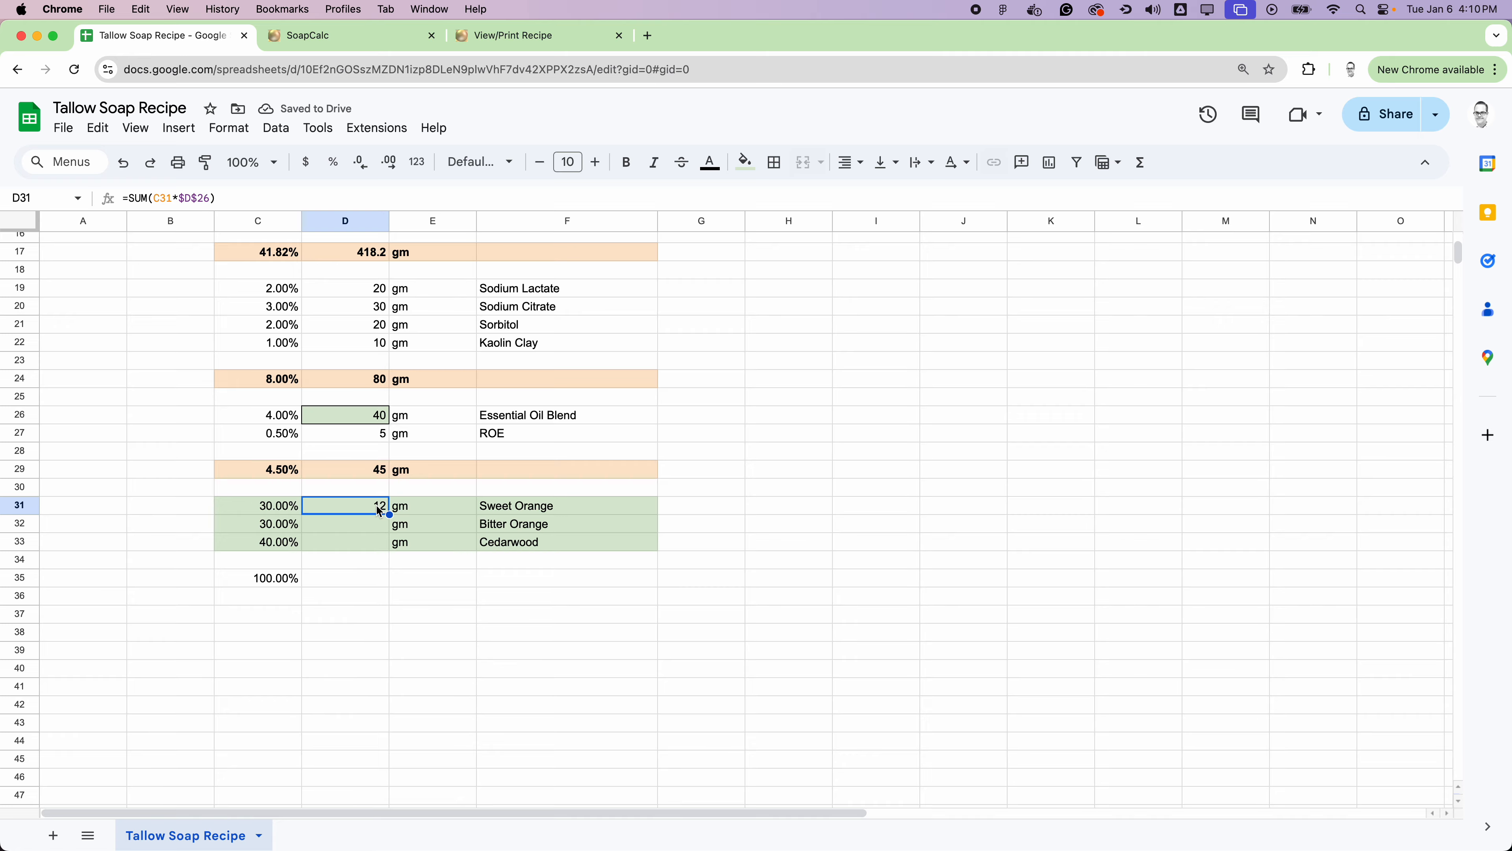
key("super+c")
left_click_drag(367, 524, 381, 542)
key("super+v")
left_click(772, 457)
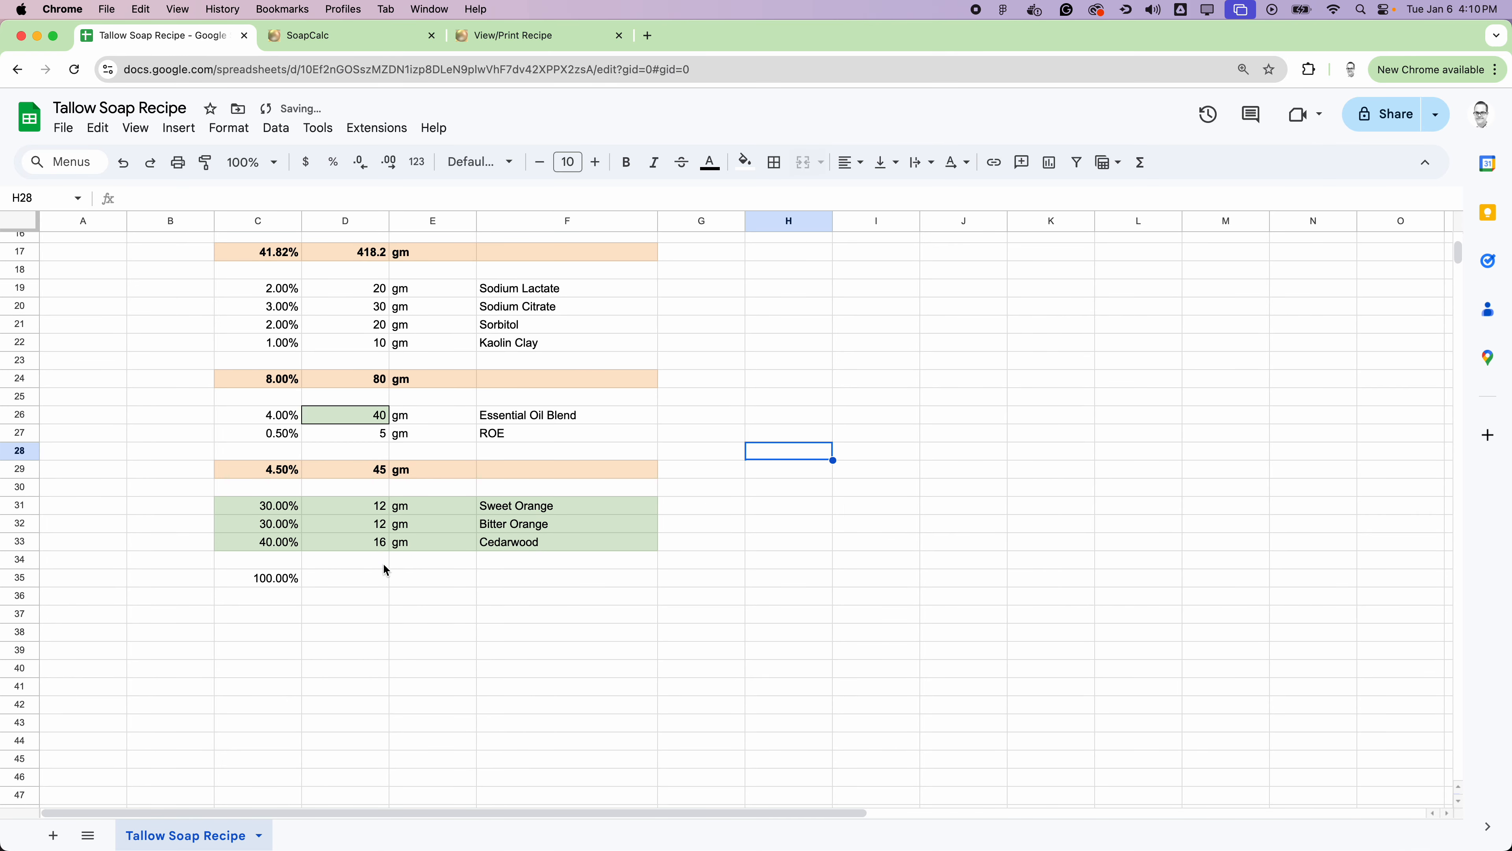
Step: Total the essential oil weights in D35 with =SUM(D31:D33)
left_click_drag(380, 505, 375, 540)
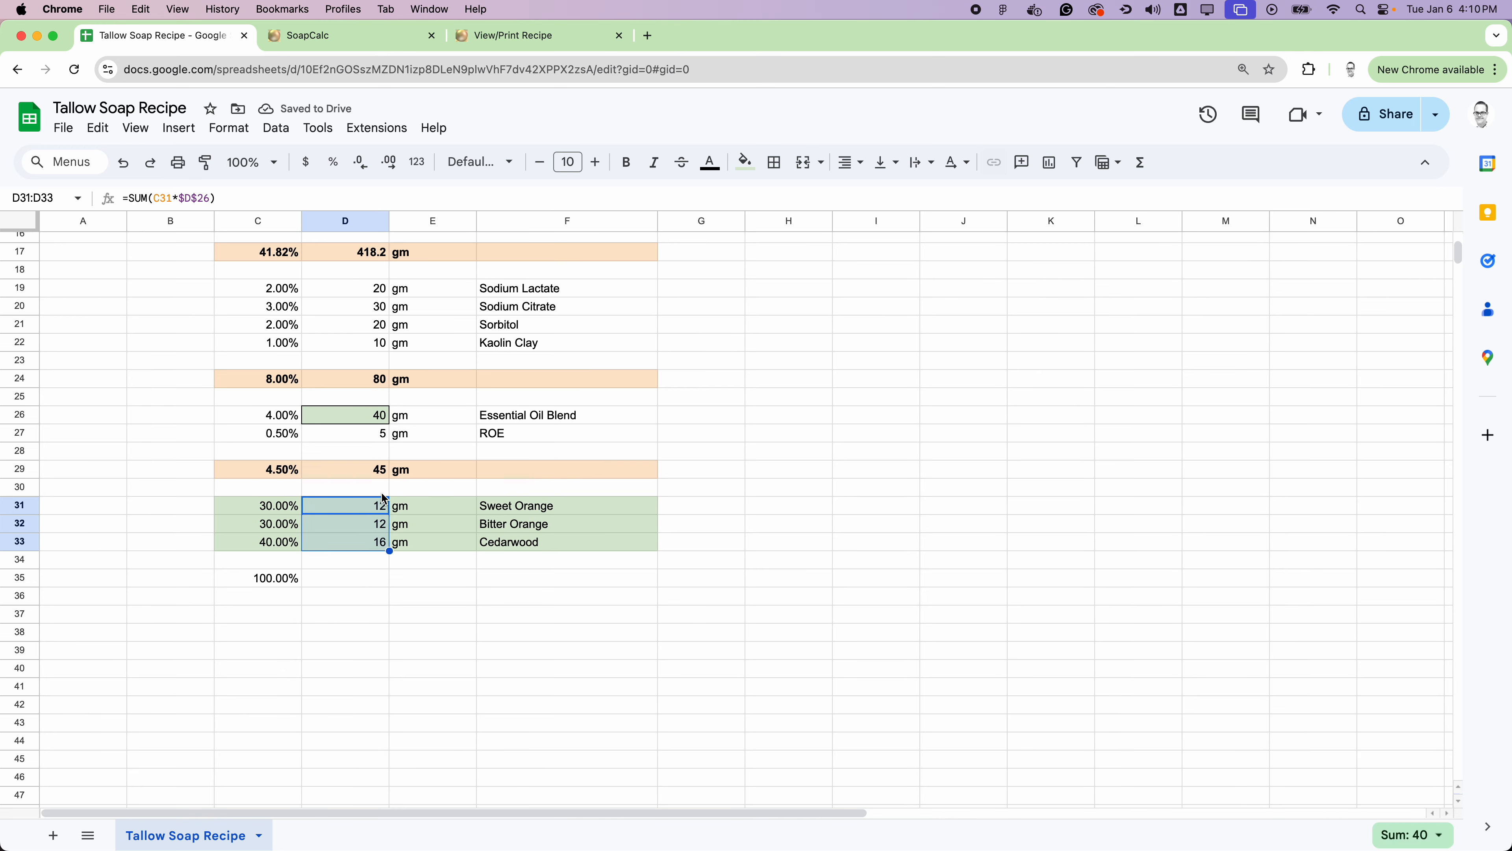
left_click(361, 581)
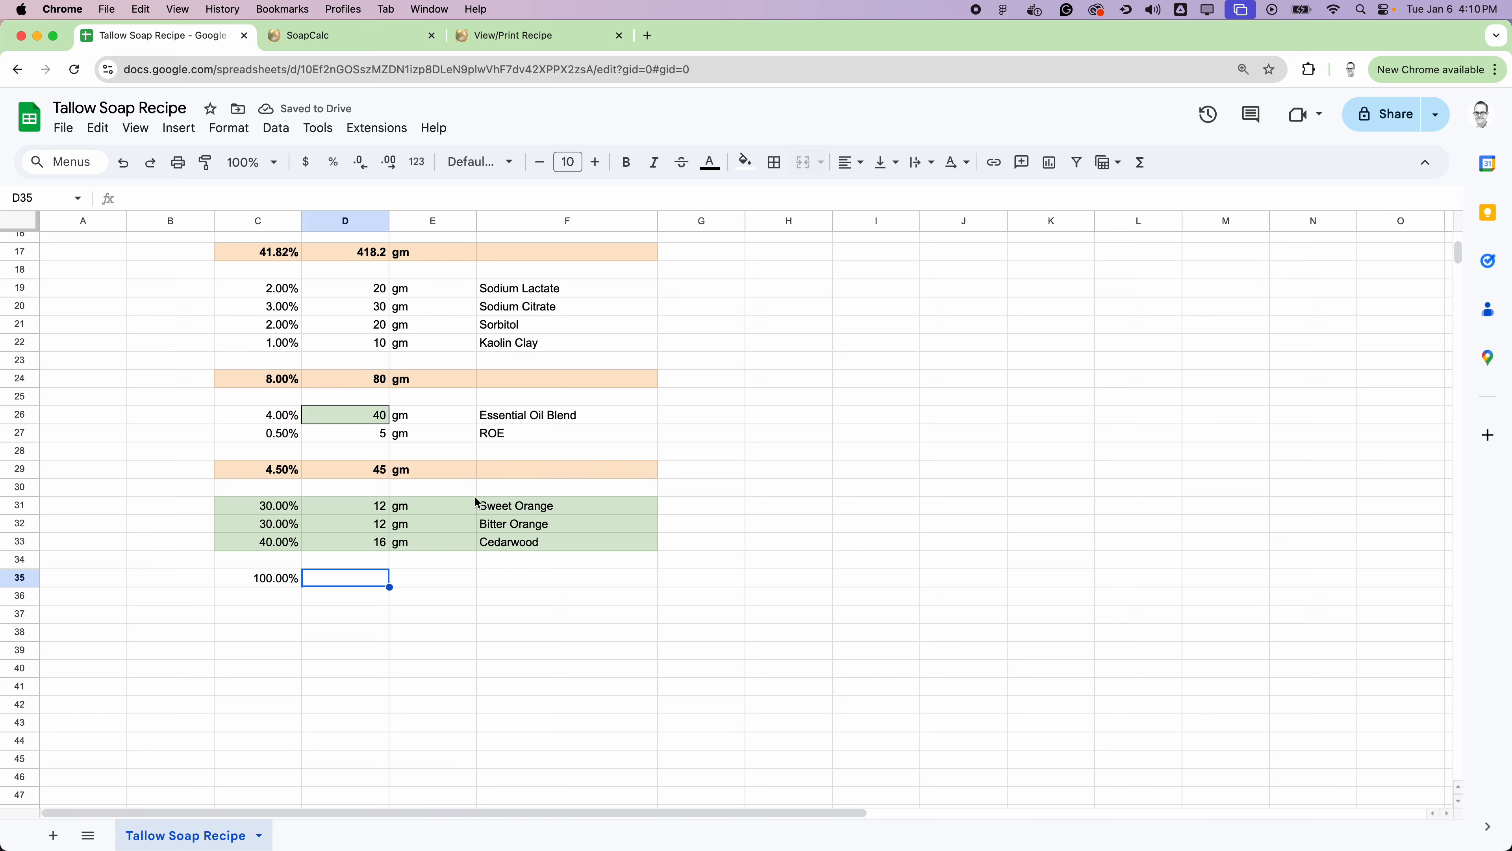
left_click(1140, 162)
left_click(1155, 193)
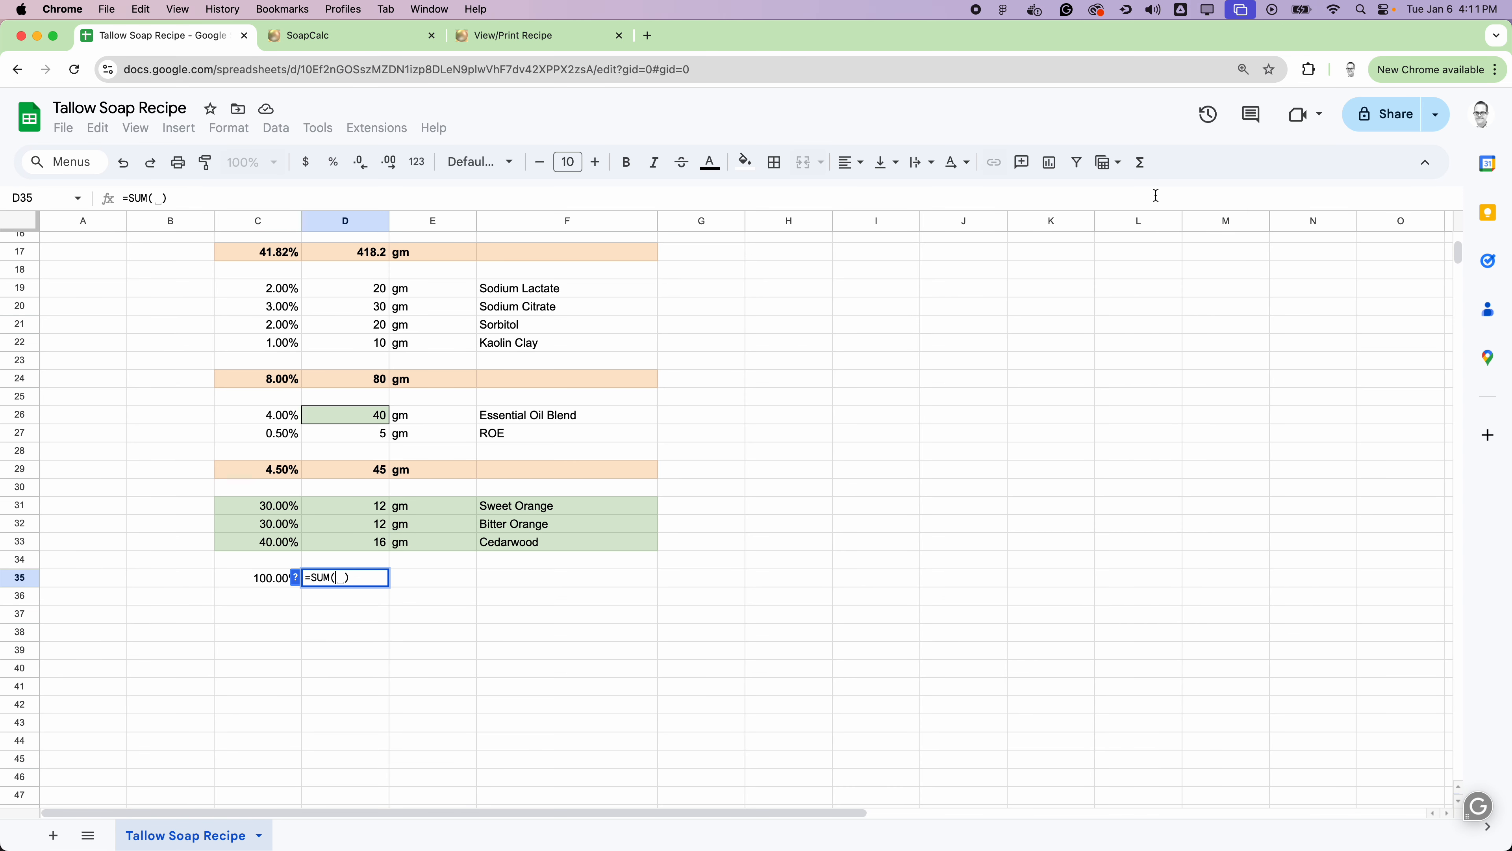
left_click_drag(369, 505, 366, 543)
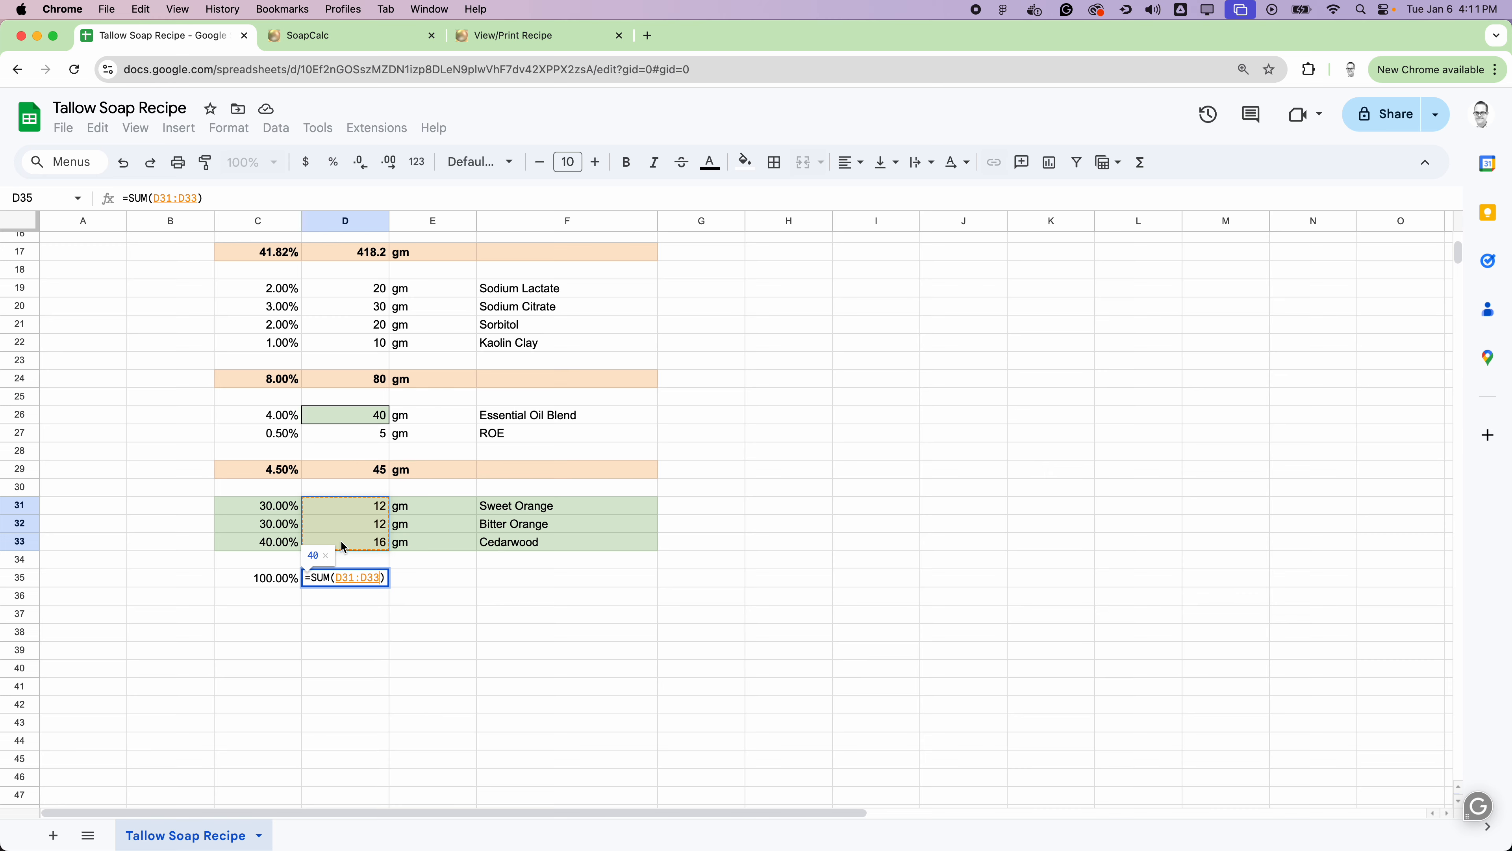
key("Return")
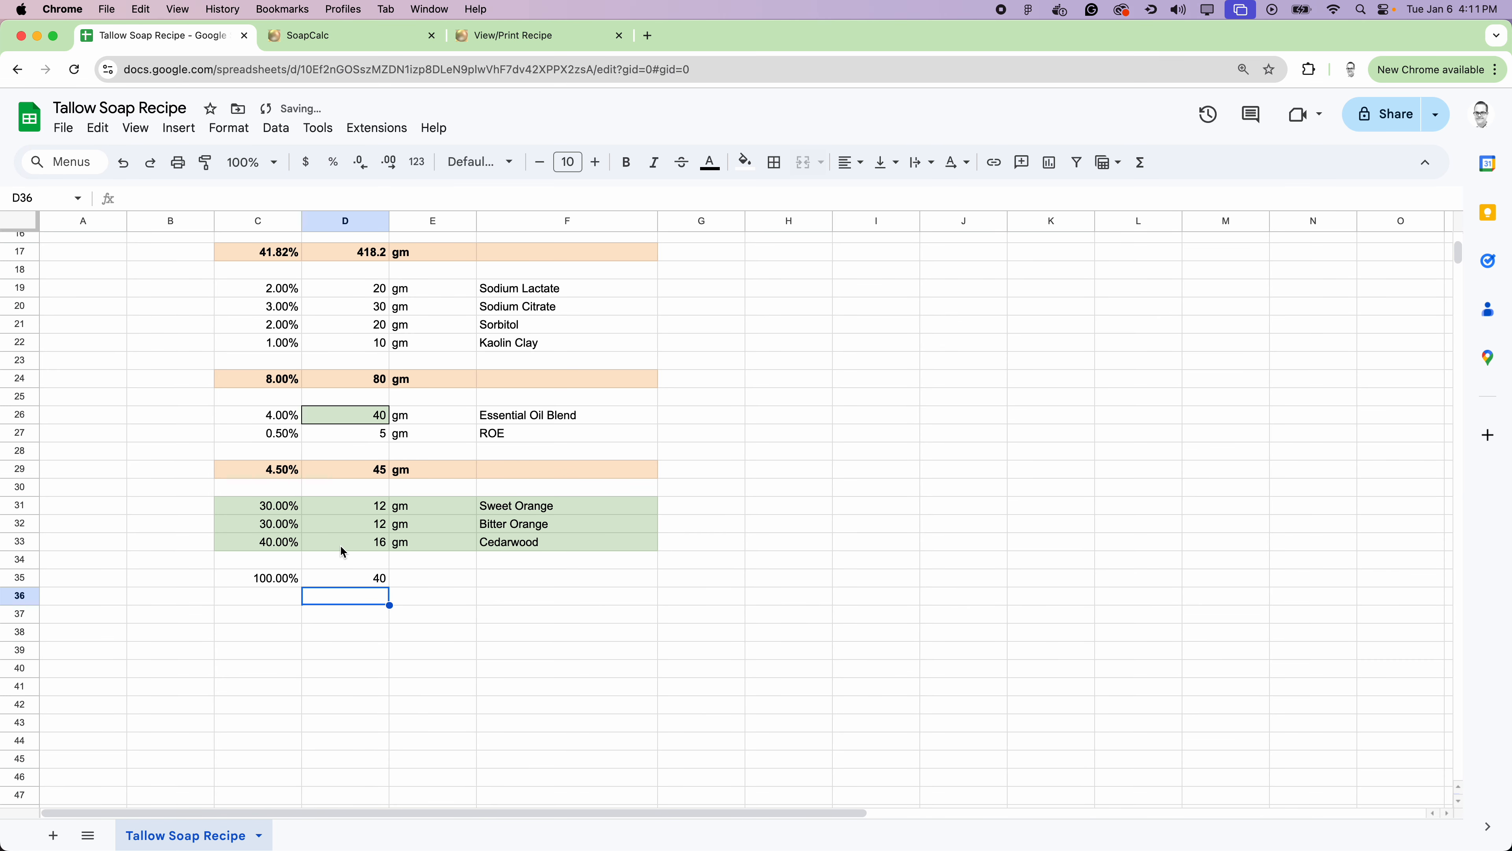
left_click(783, 459)
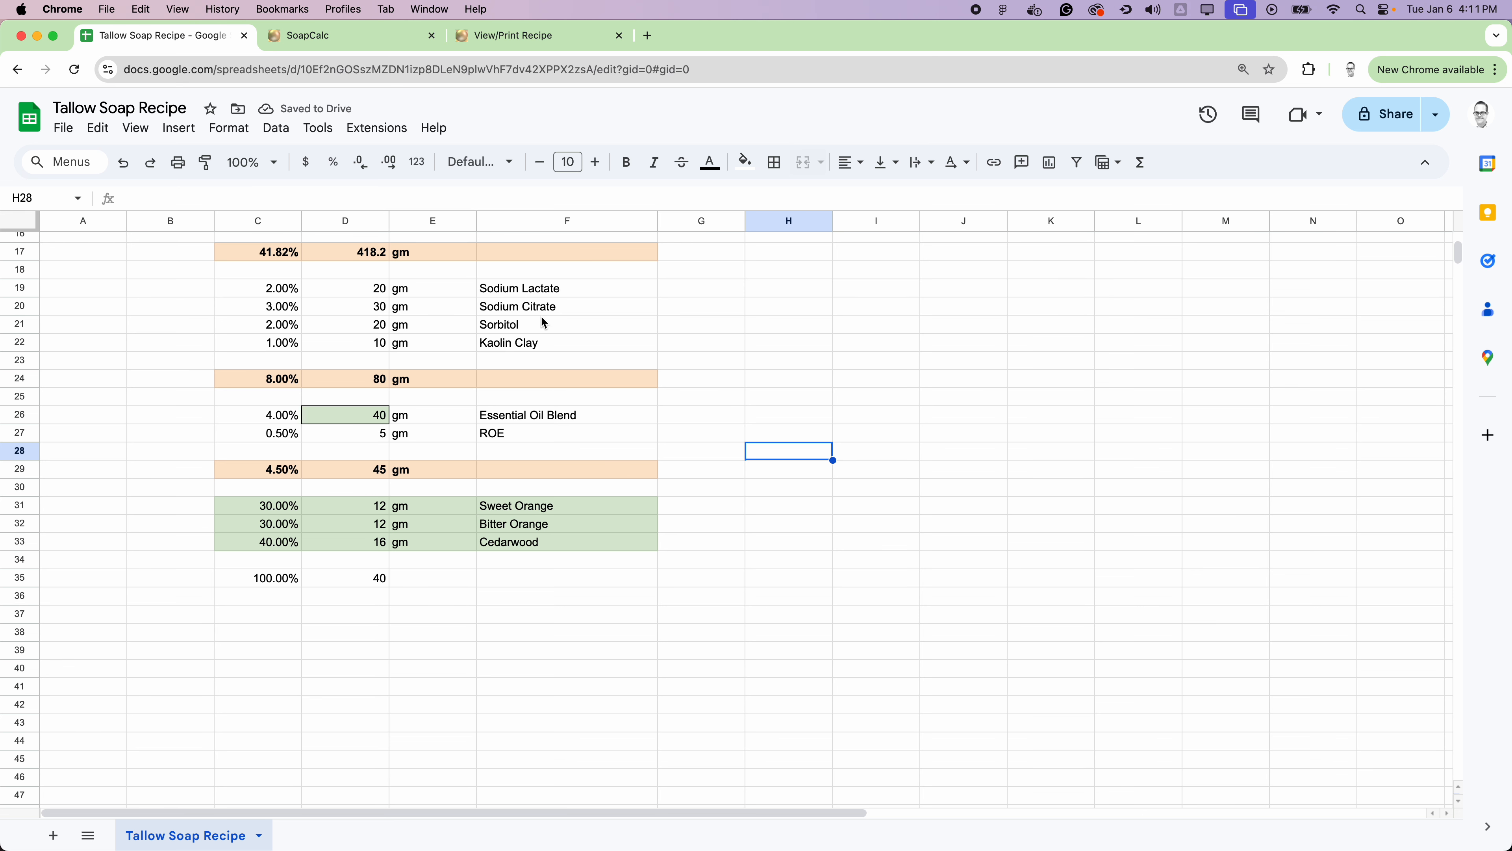
Step: Set the batch size in D4 to 3000
left_click(269, 414)
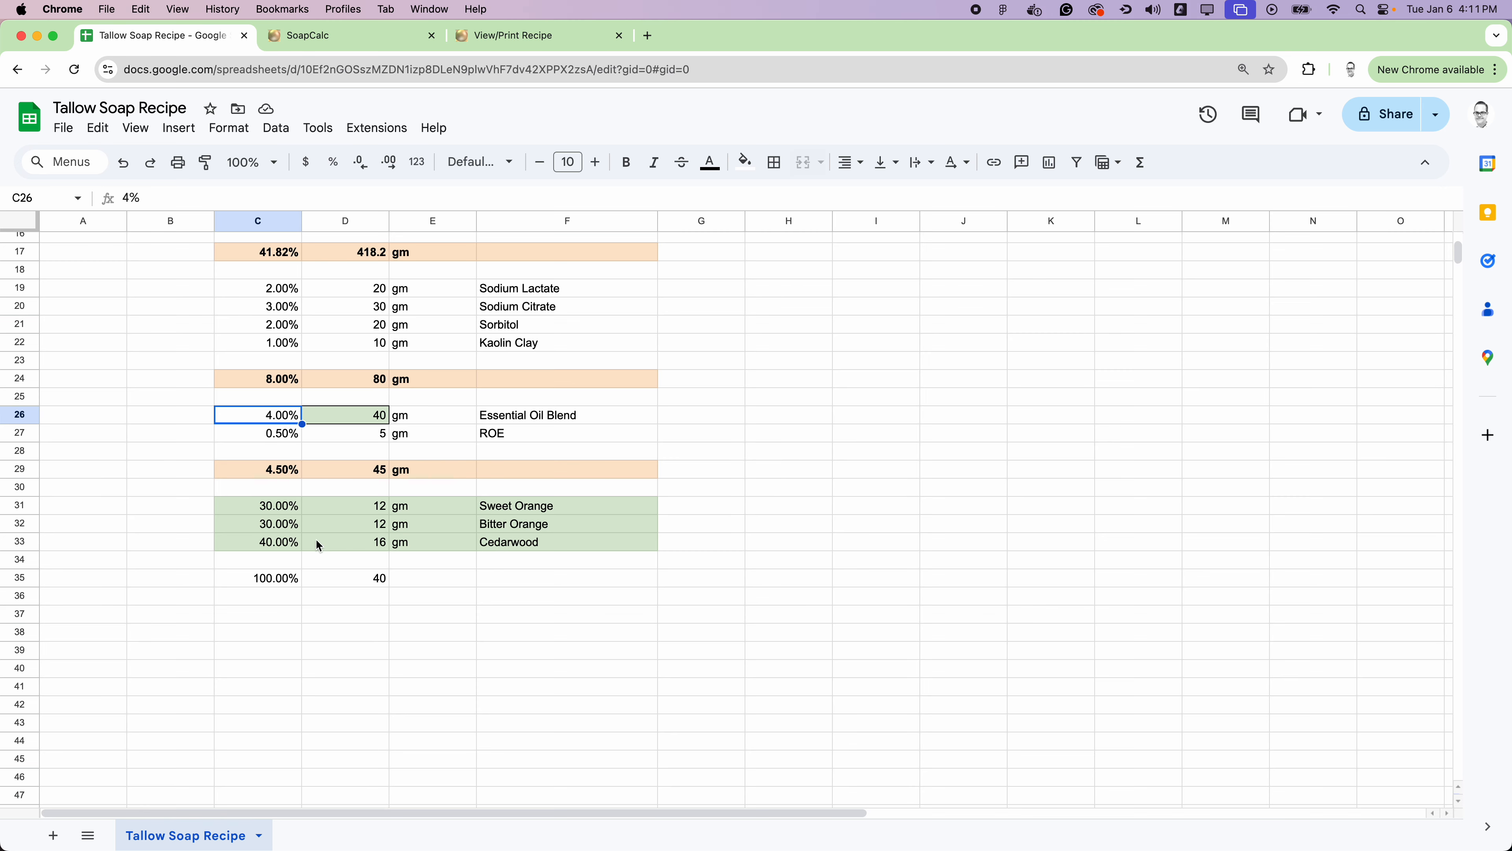
left_click_drag(276, 508, 280, 542)
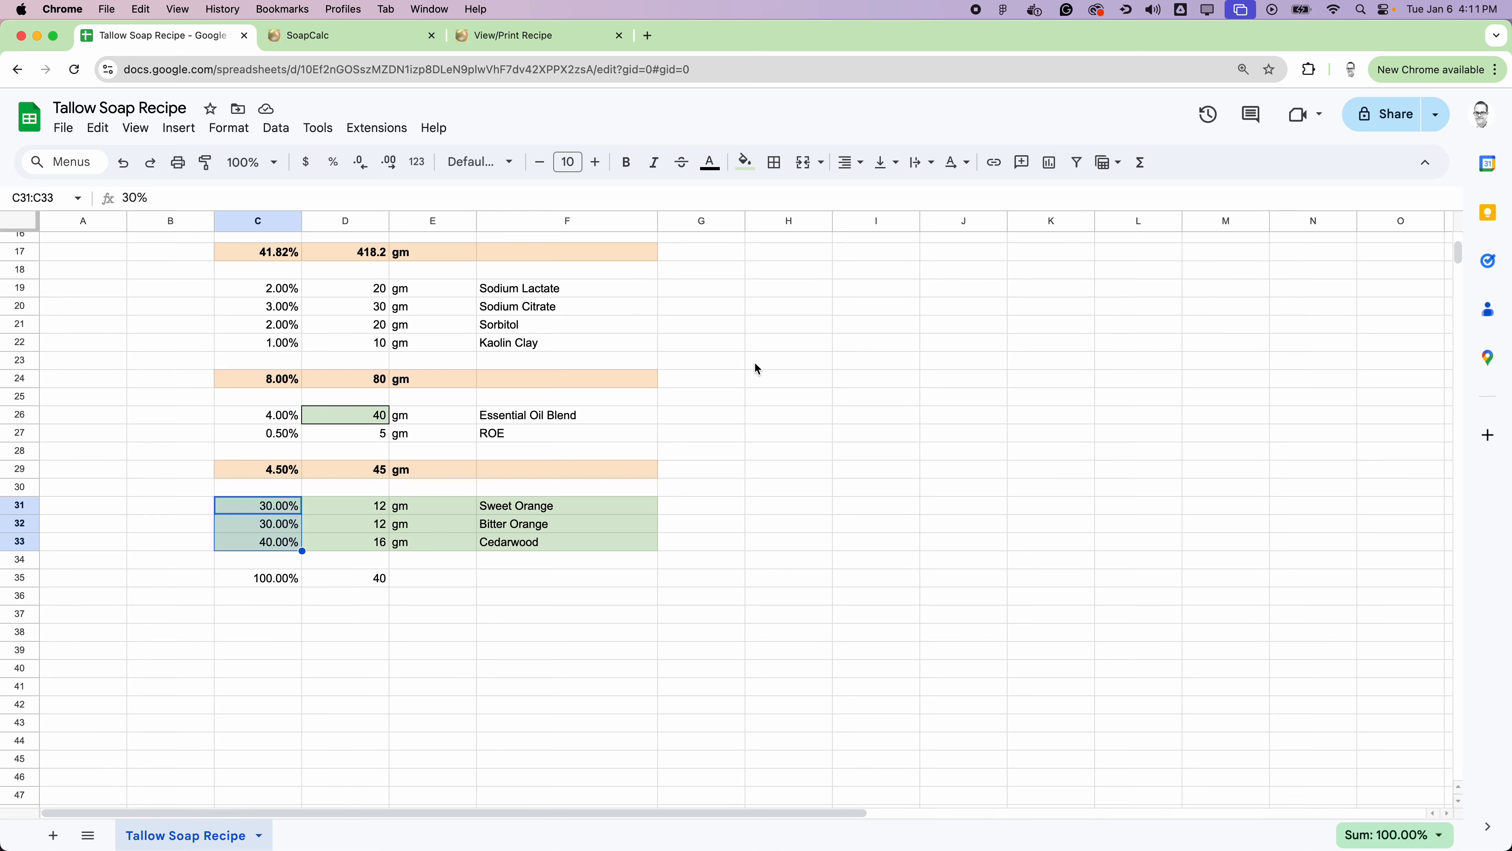
scroll(757, 363, "up", 5)
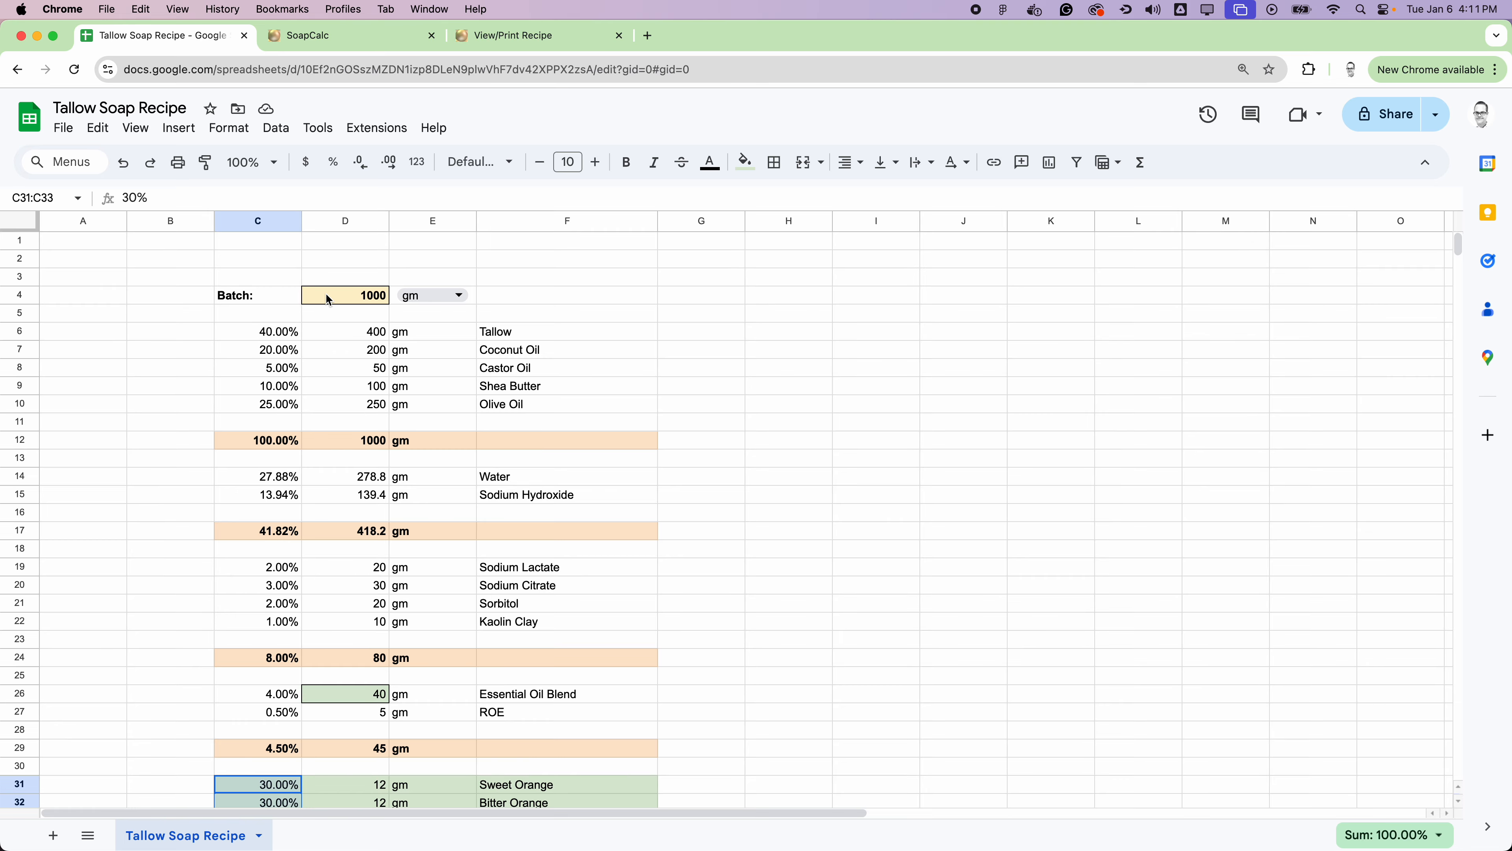
left_click(354, 301)
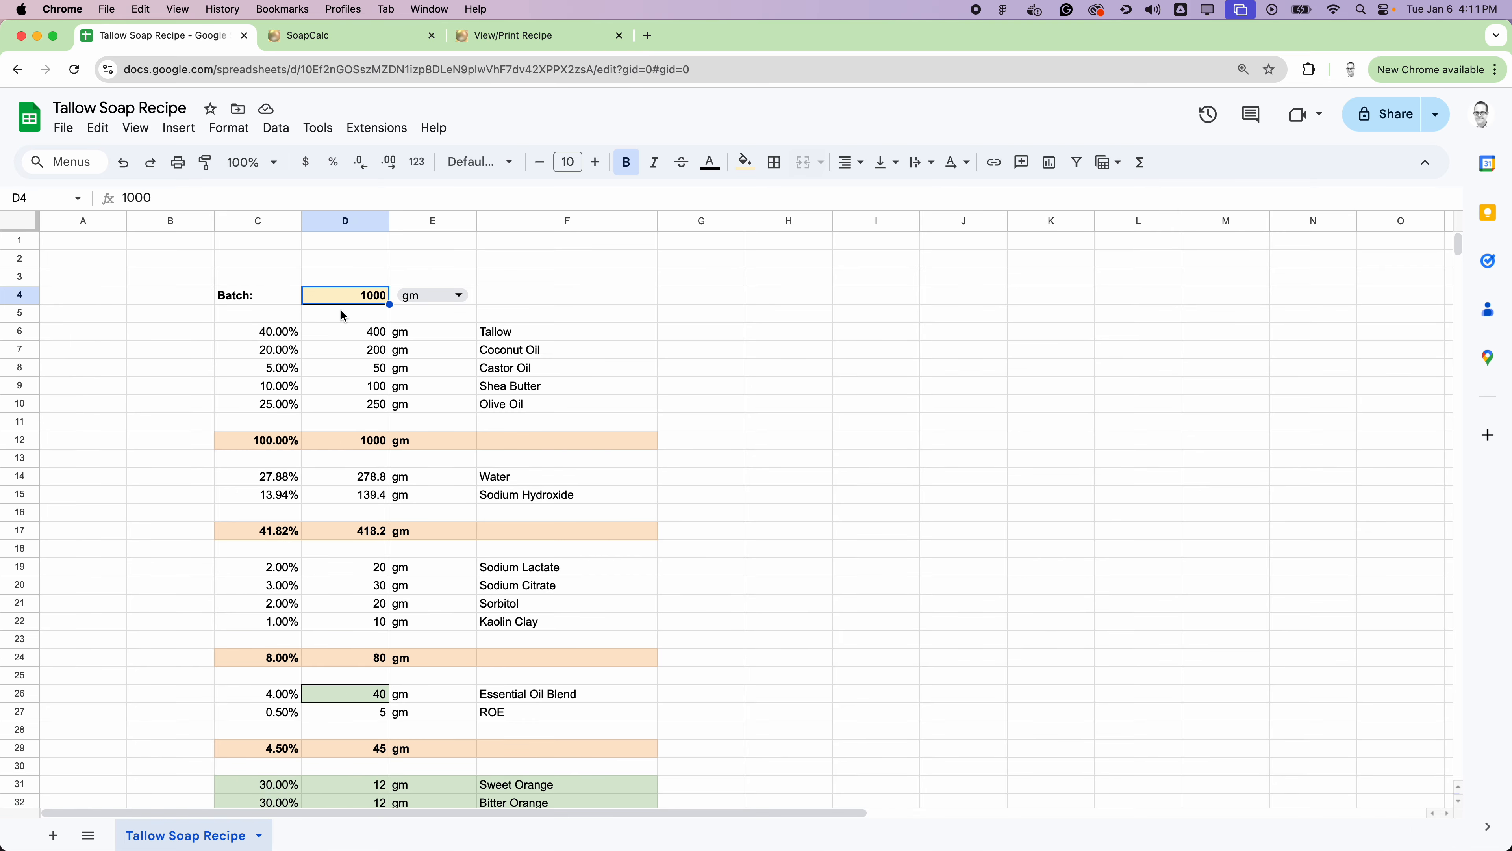
type("3000")
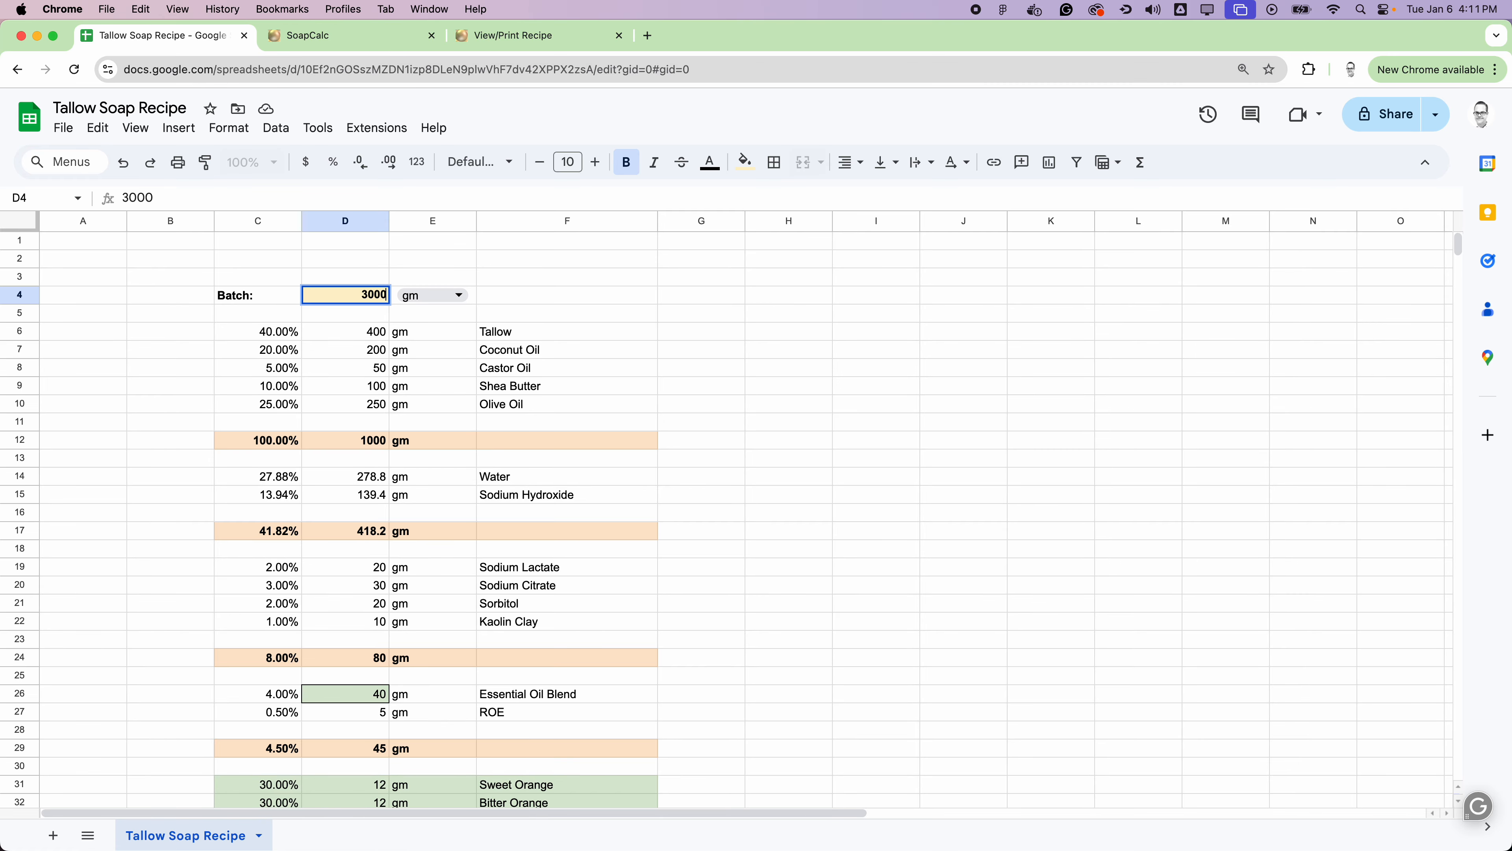
key("Return")
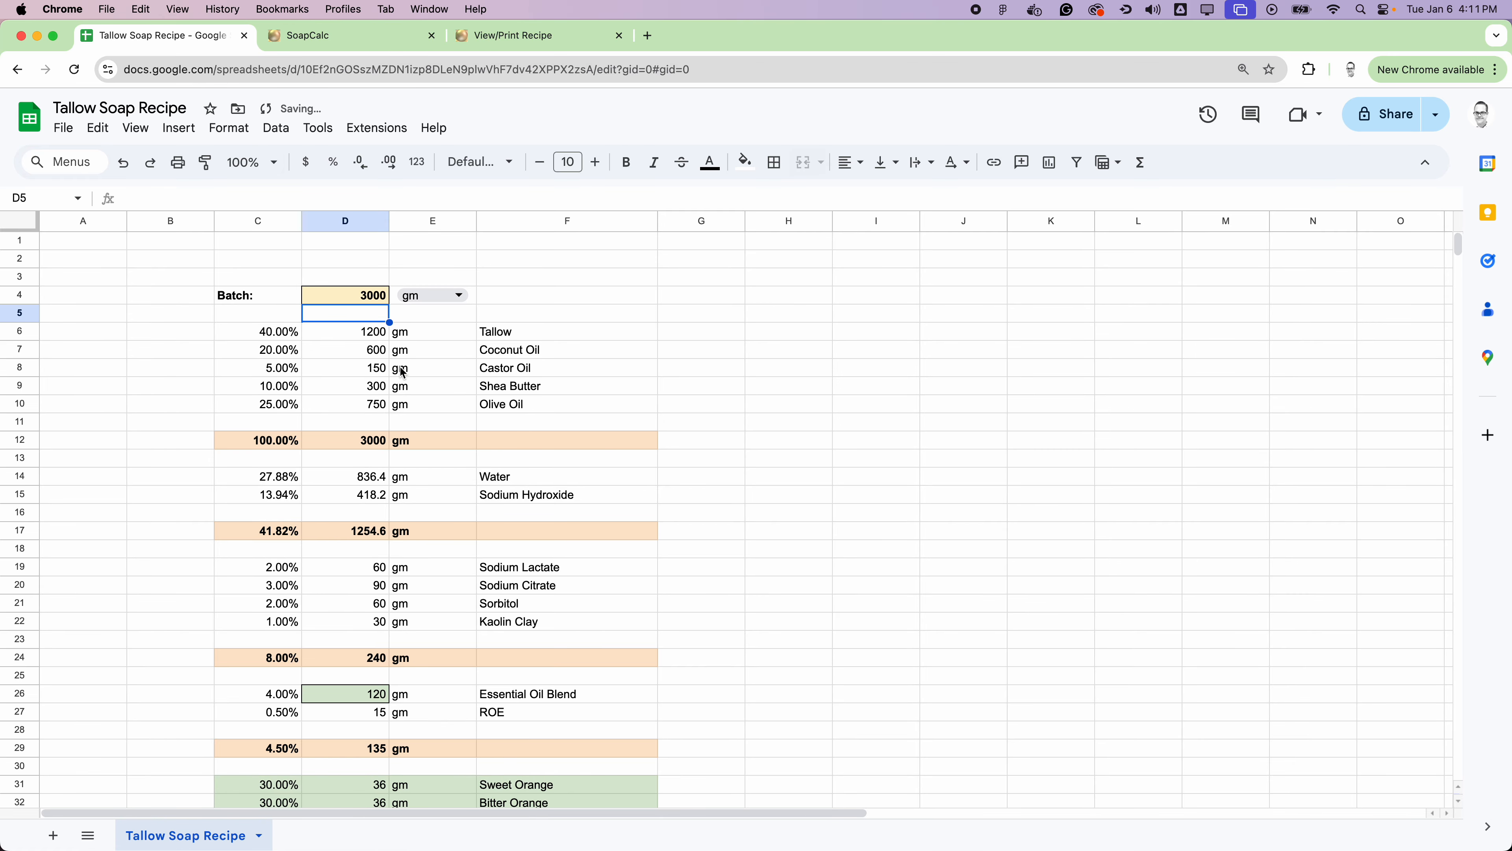
Step: Check the rescaled essential oil weights in D31:D33 and the recipe's group totals
scroll(883, 571, "down", 5)
scroll(883, 570, "down", 5)
scroll(584, 474, "up", 2)
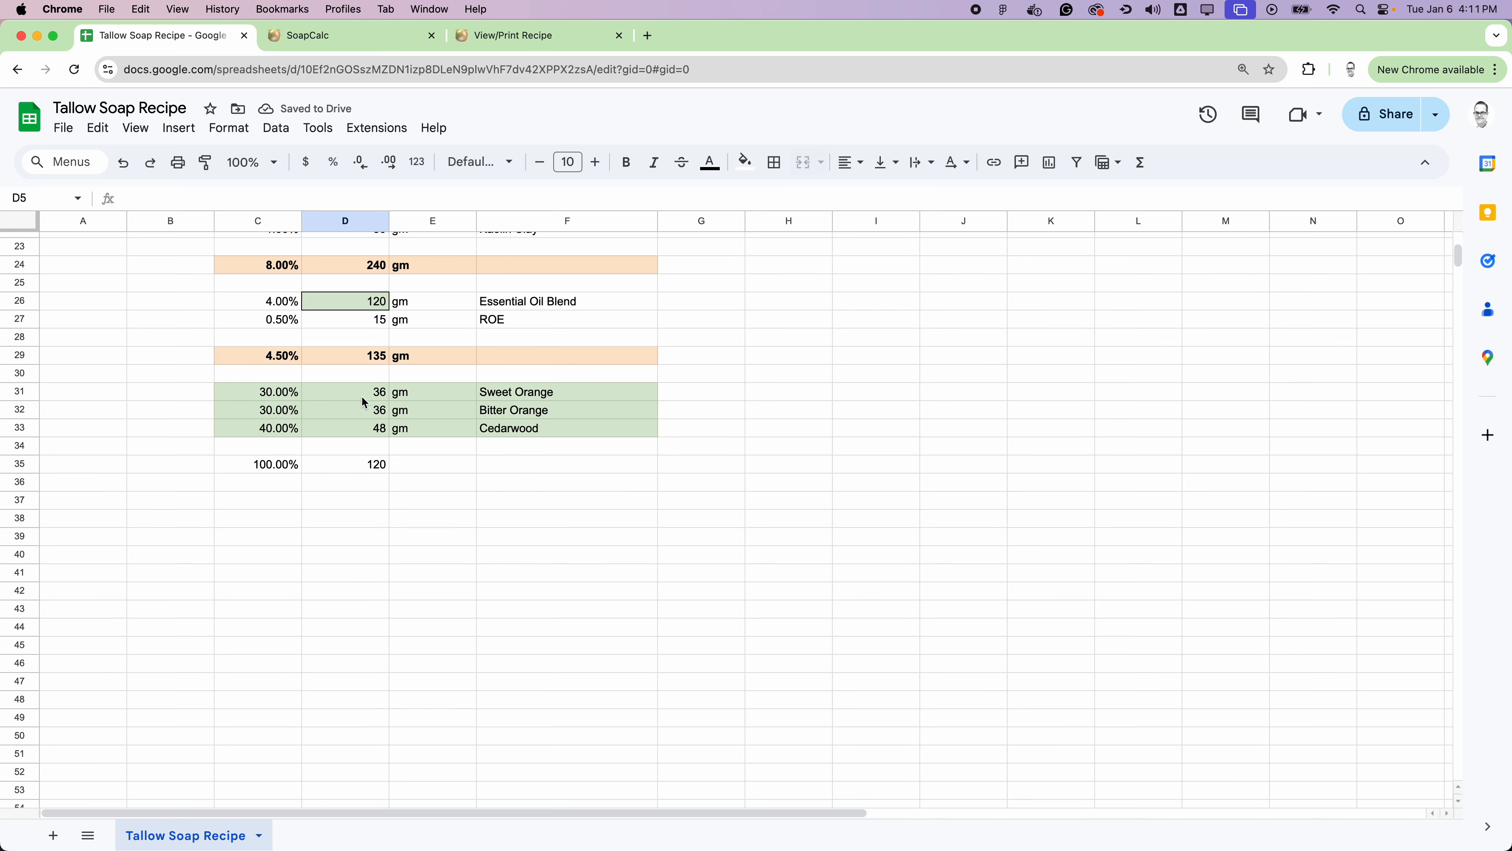
left_click_drag(362, 398, 378, 424)
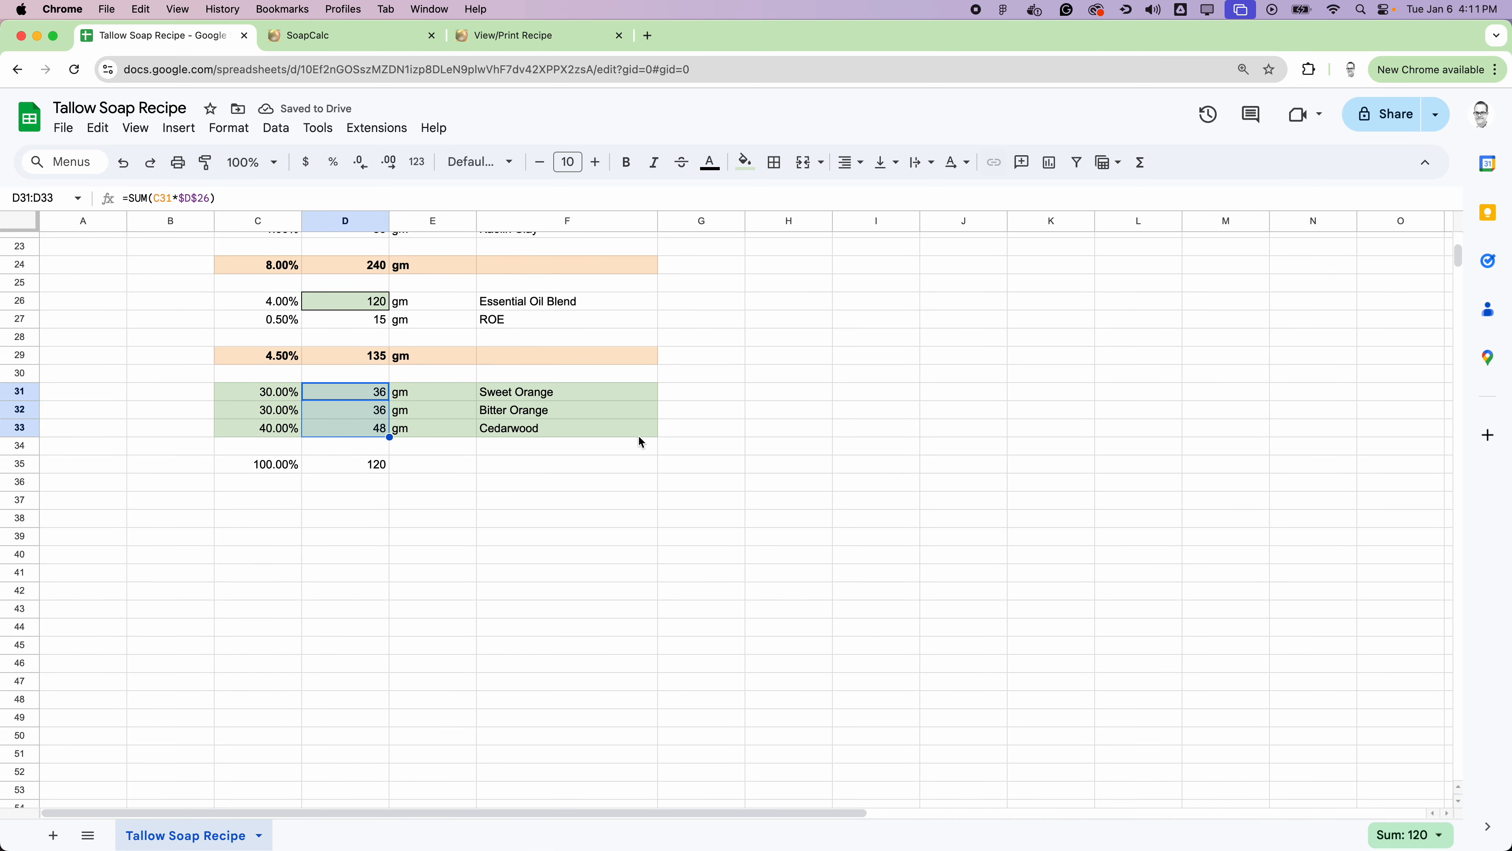
left_click(851, 444)
scroll(747, 489, "up", 2)
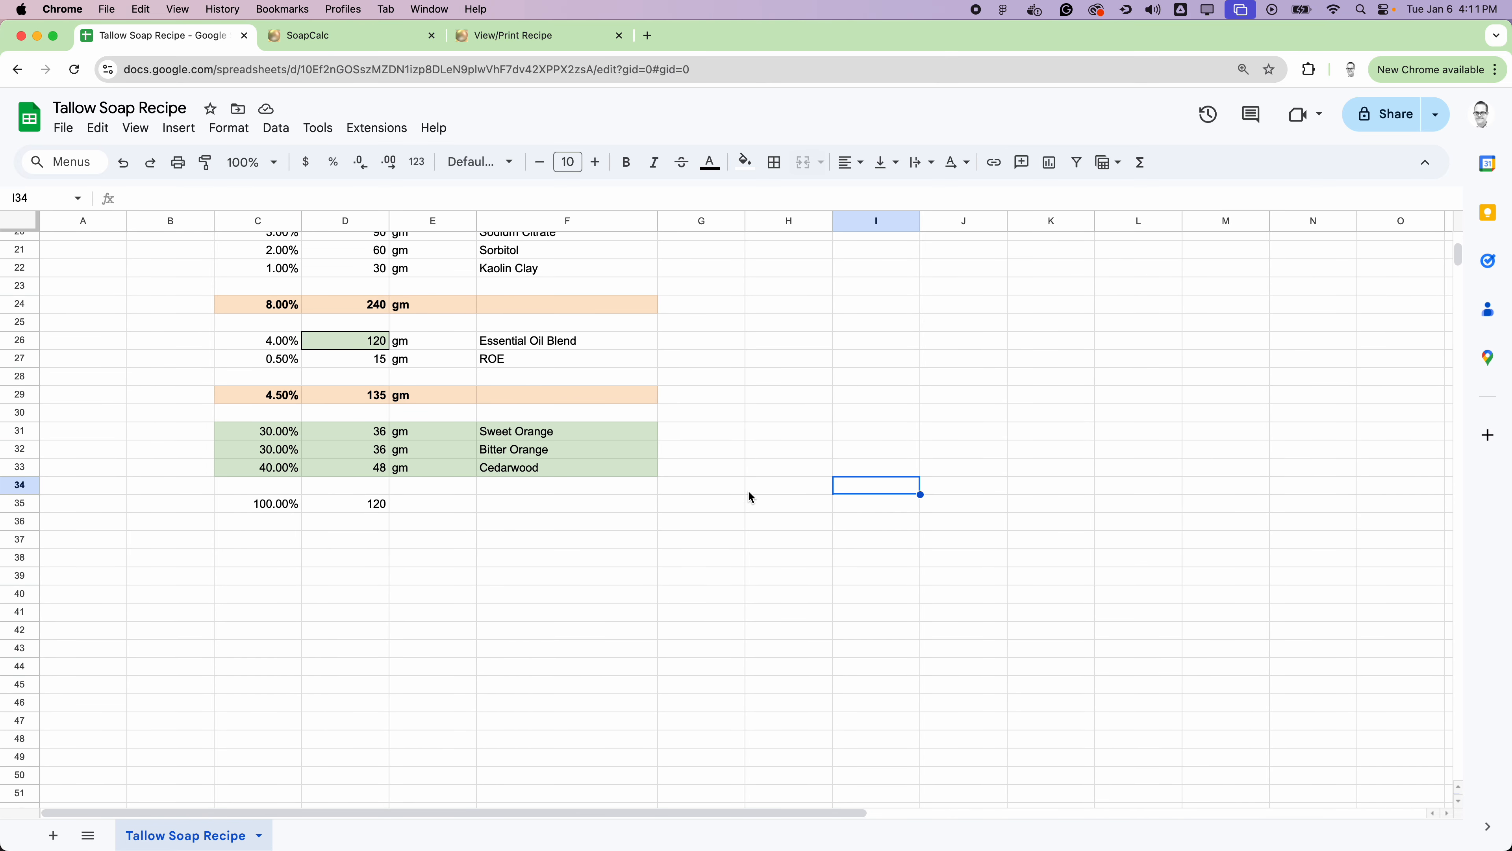
scroll(753, 477, "up", 5)
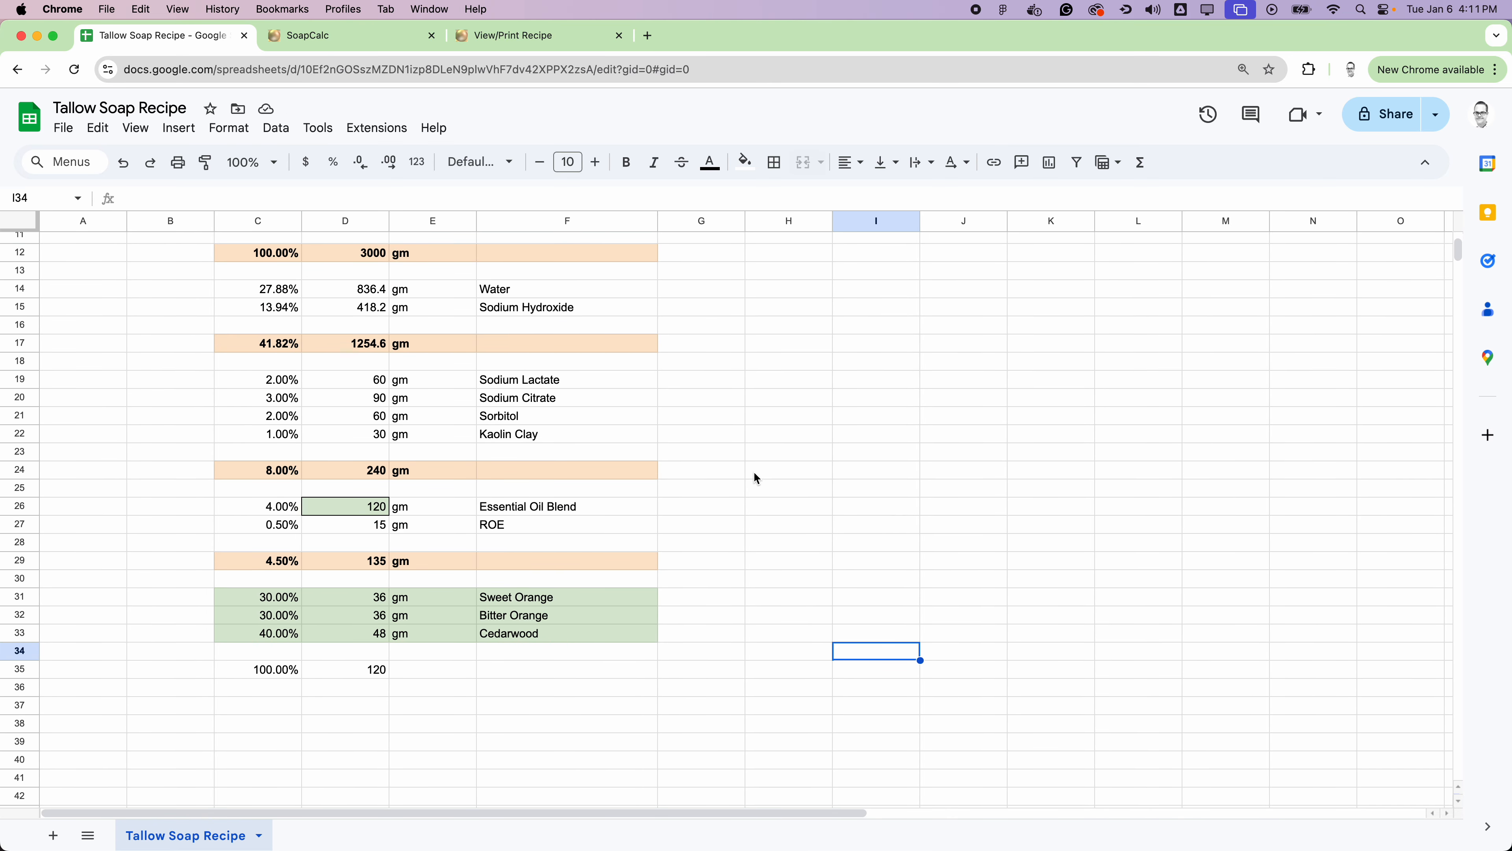
Step: Review the batch size, oil list, additives, essential oil breakdown and group totals throughout the recipe sheet
scroll(799, 437, "up", 4)
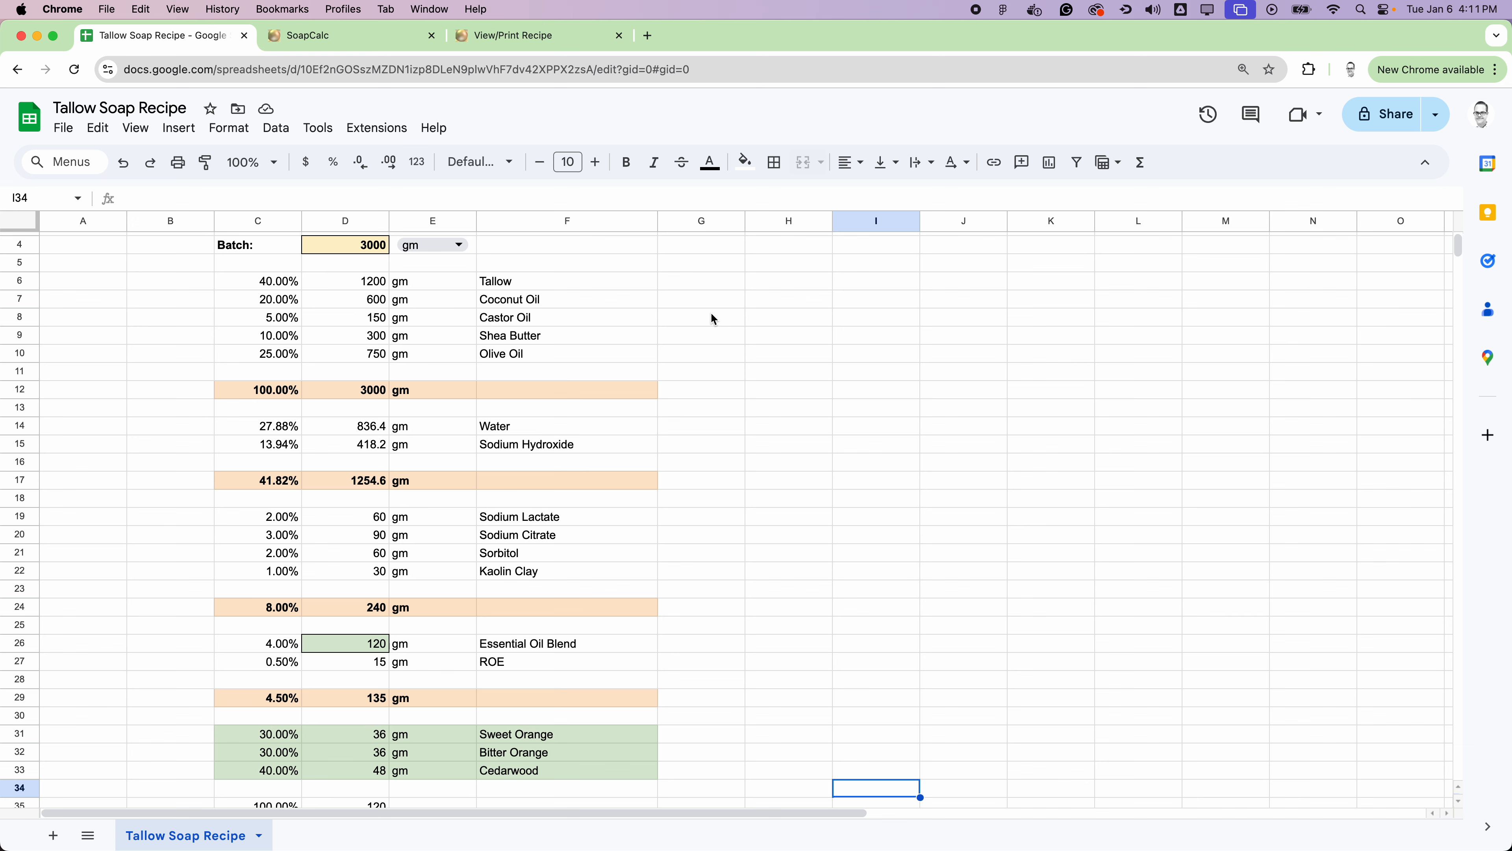
scroll(798, 337, "up", 2)
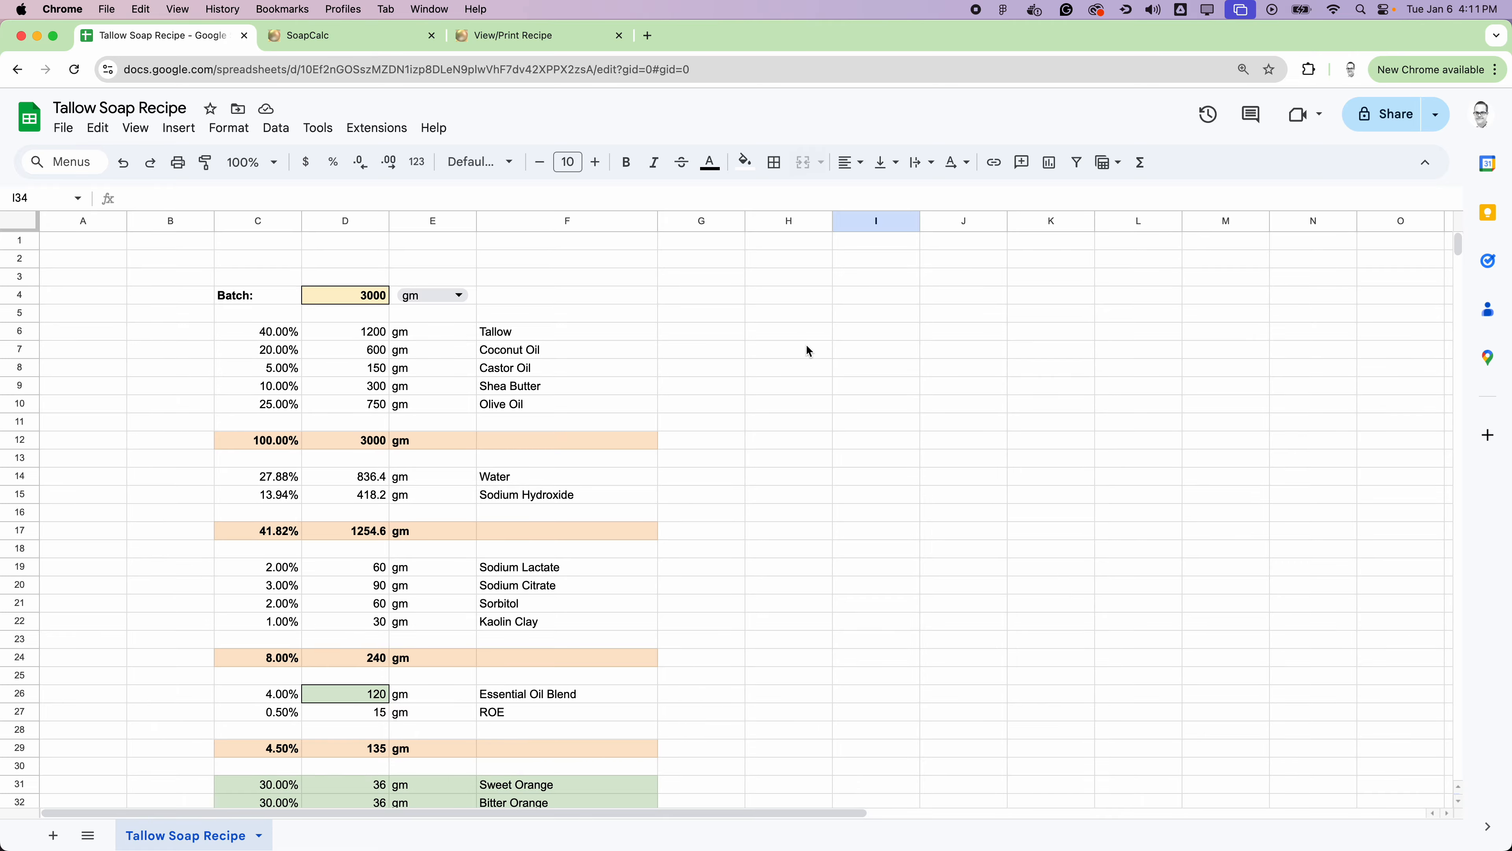
scroll(798, 429, "down", 1)
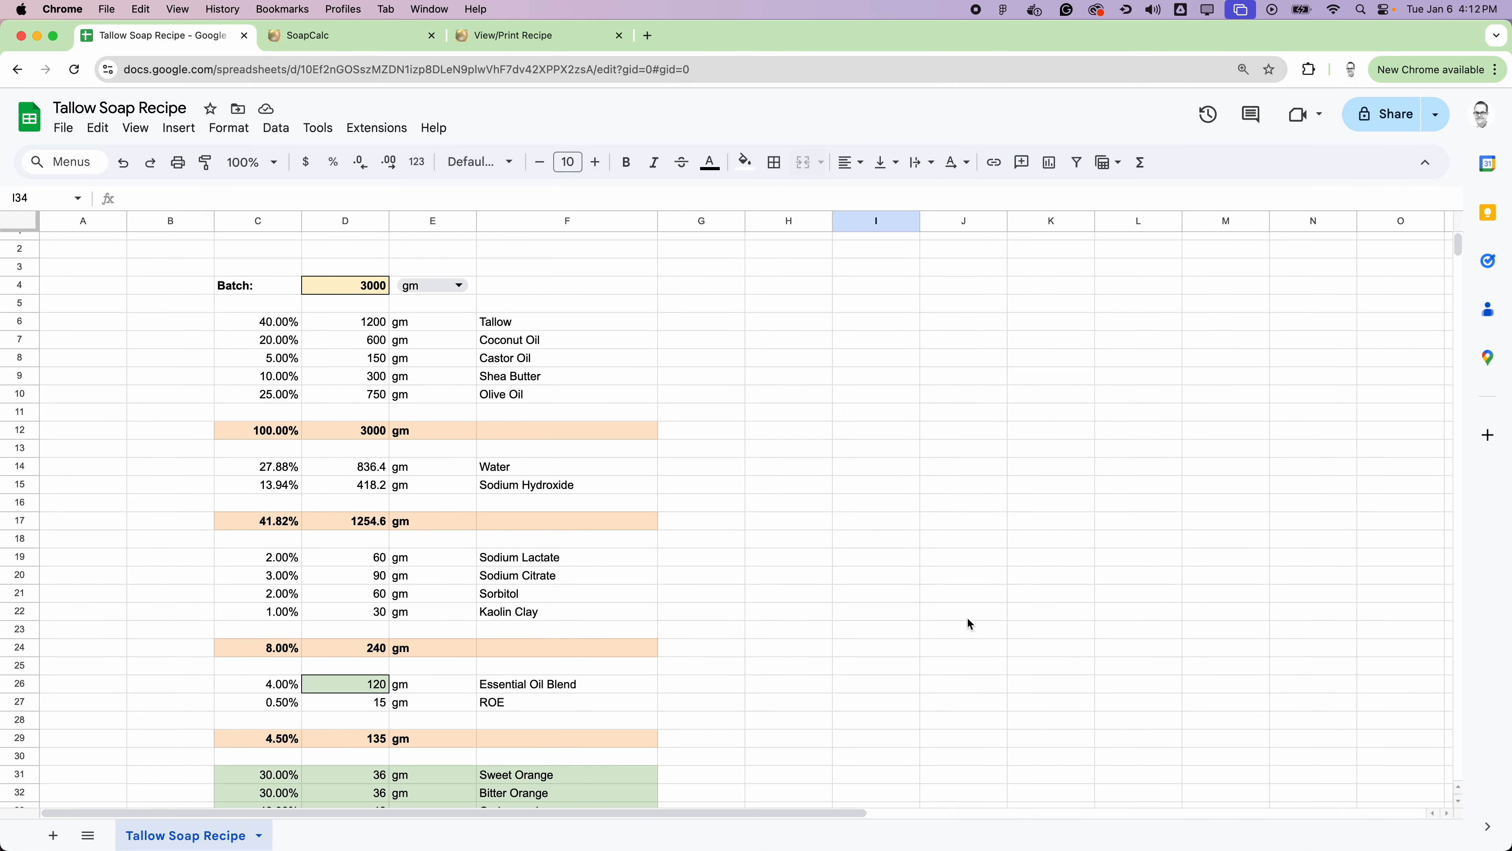
scroll(968, 618, "down", 3)
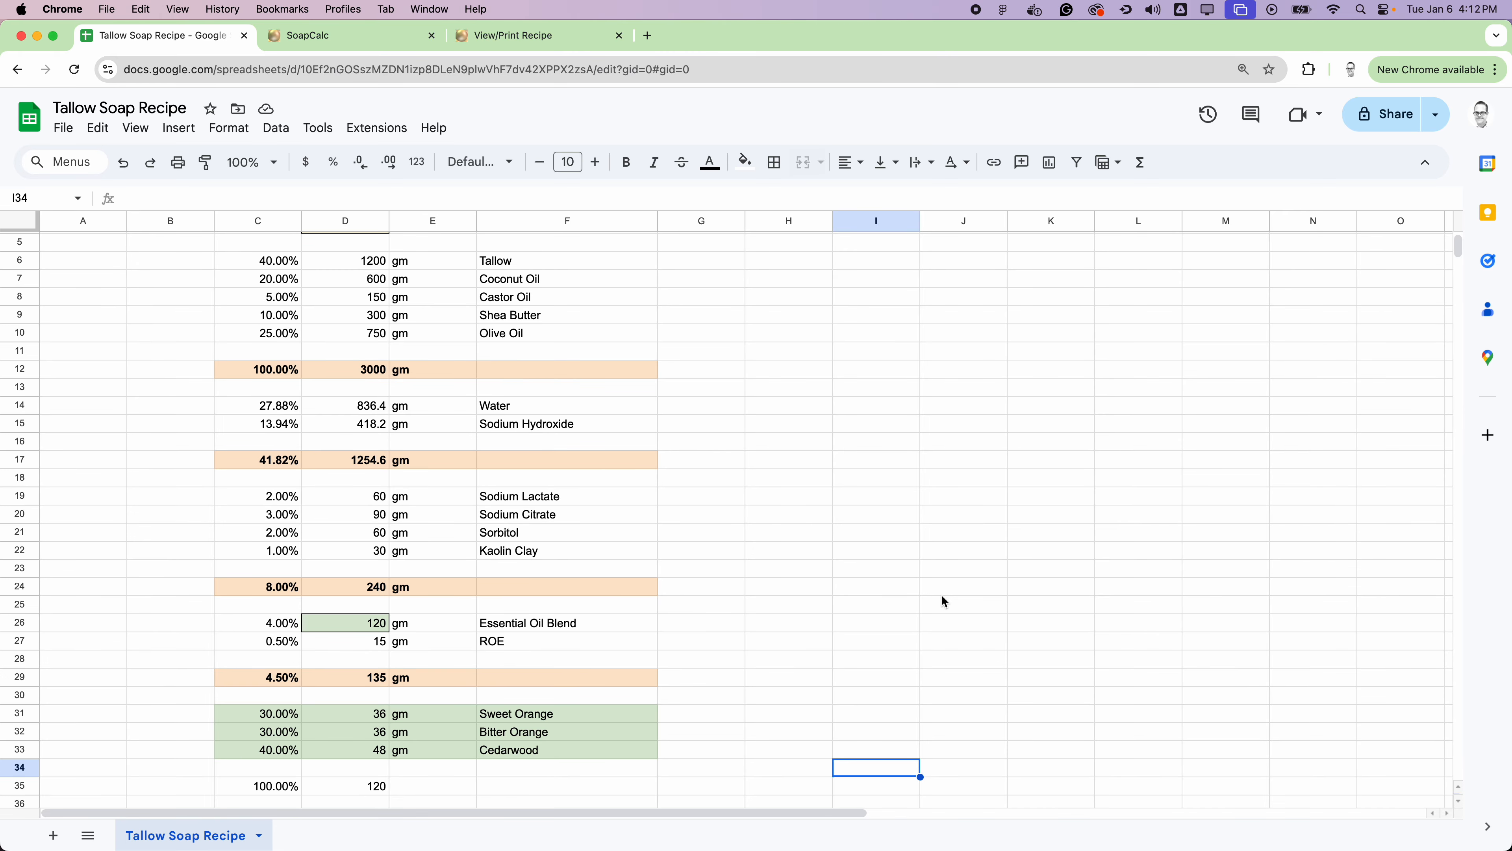
scroll(942, 597, "up", 3)
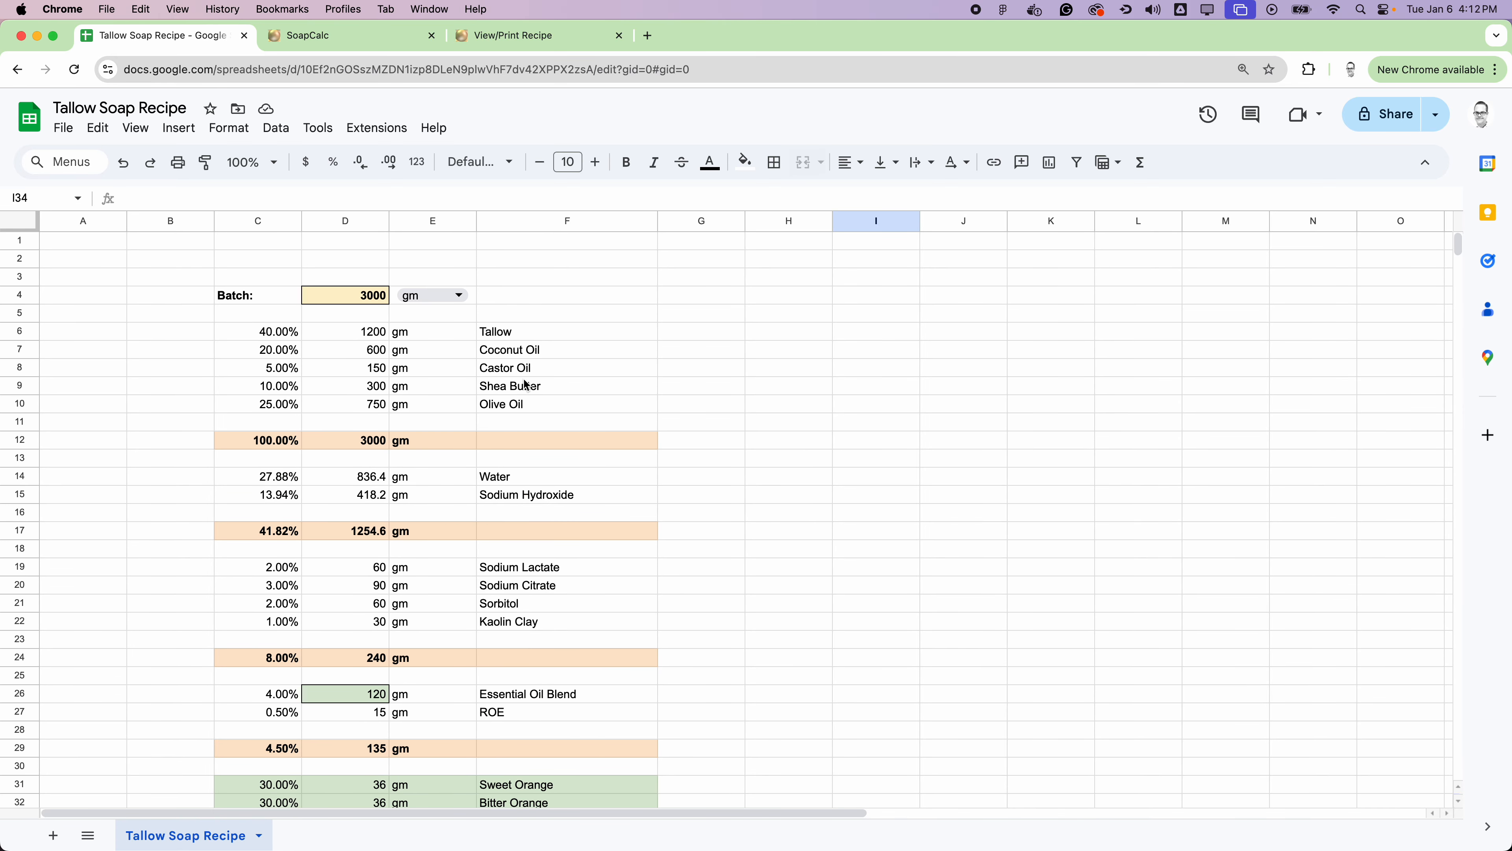
left_click_drag(534, 328, 550, 403)
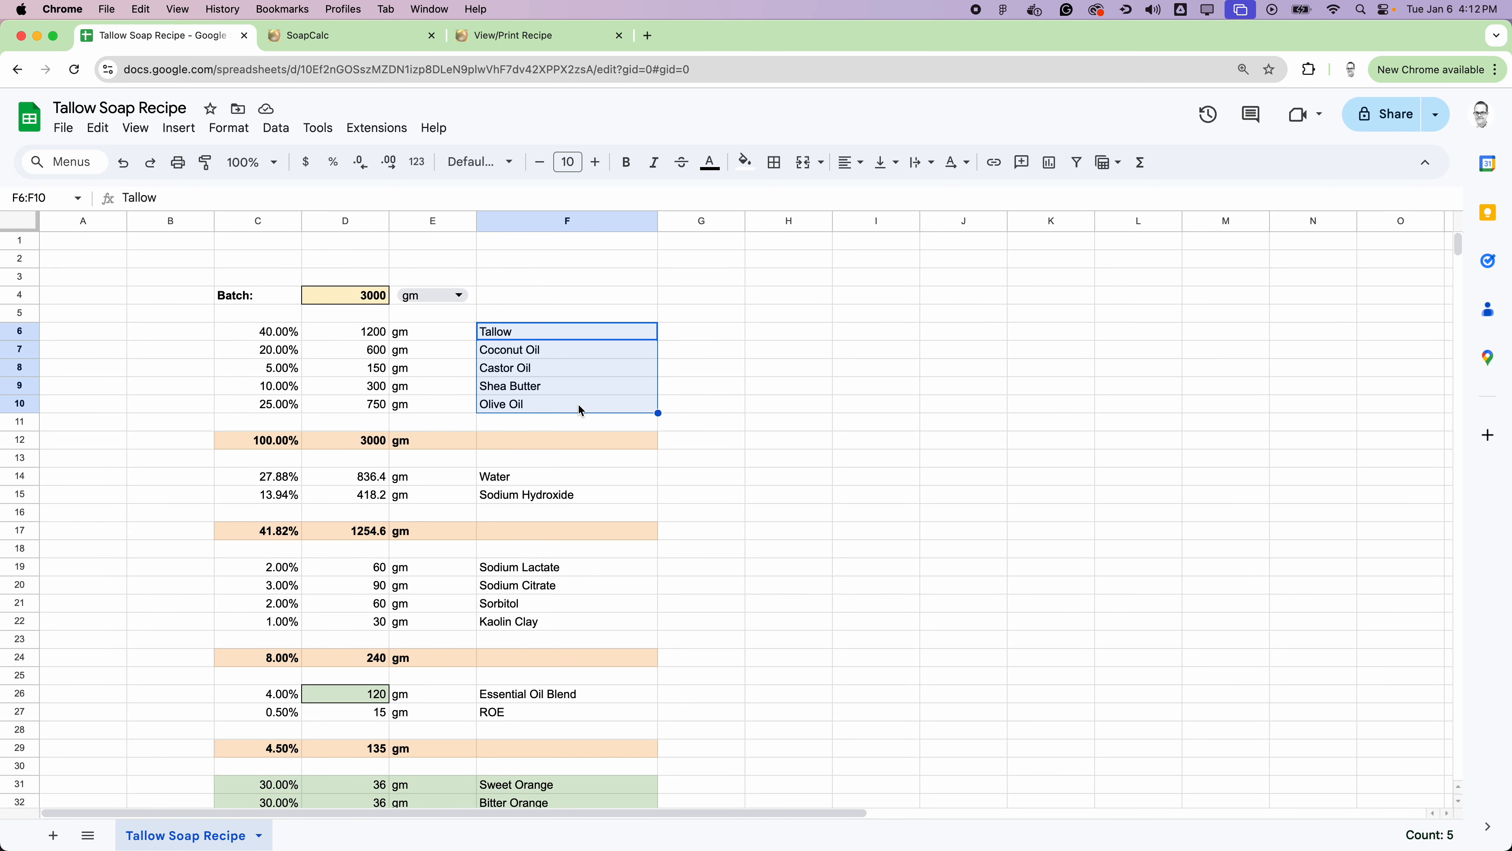
left_click(369, 303)
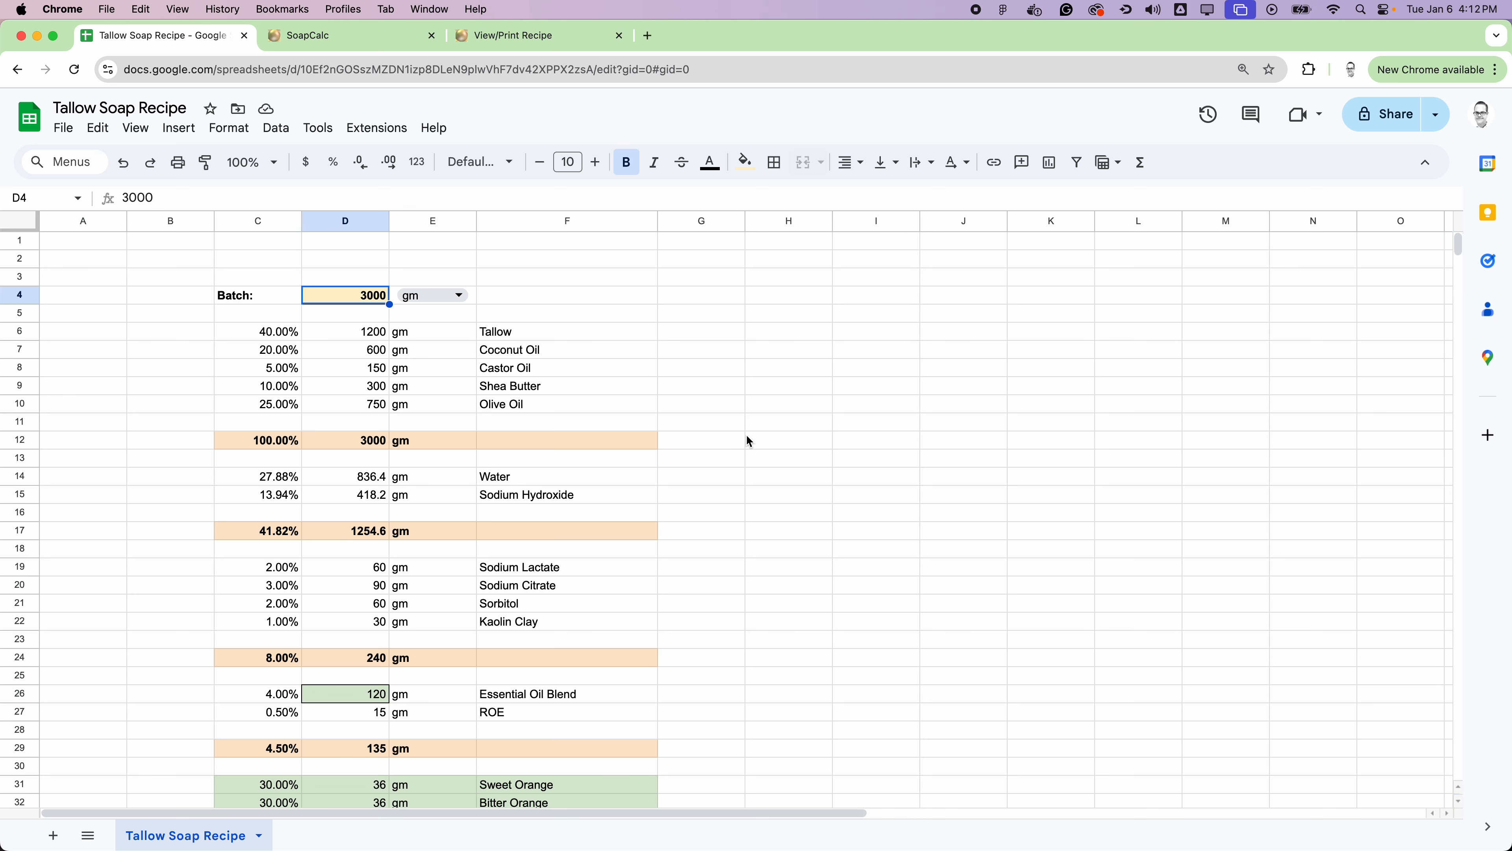
left_click(905, 477)
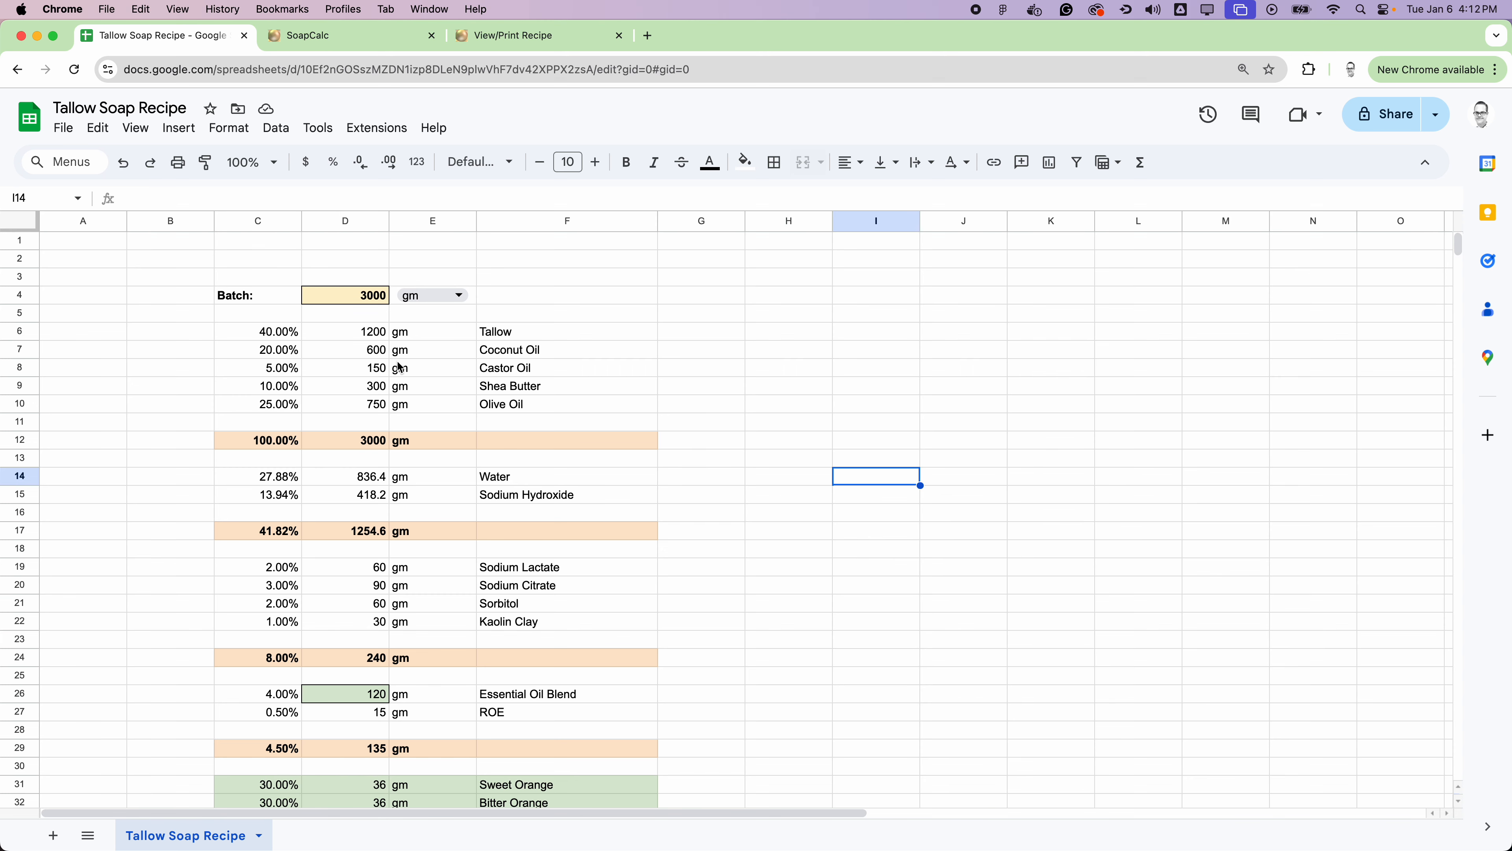
scroll(680, 489, "down", 5)
scroll(682, 490, "up", 3)
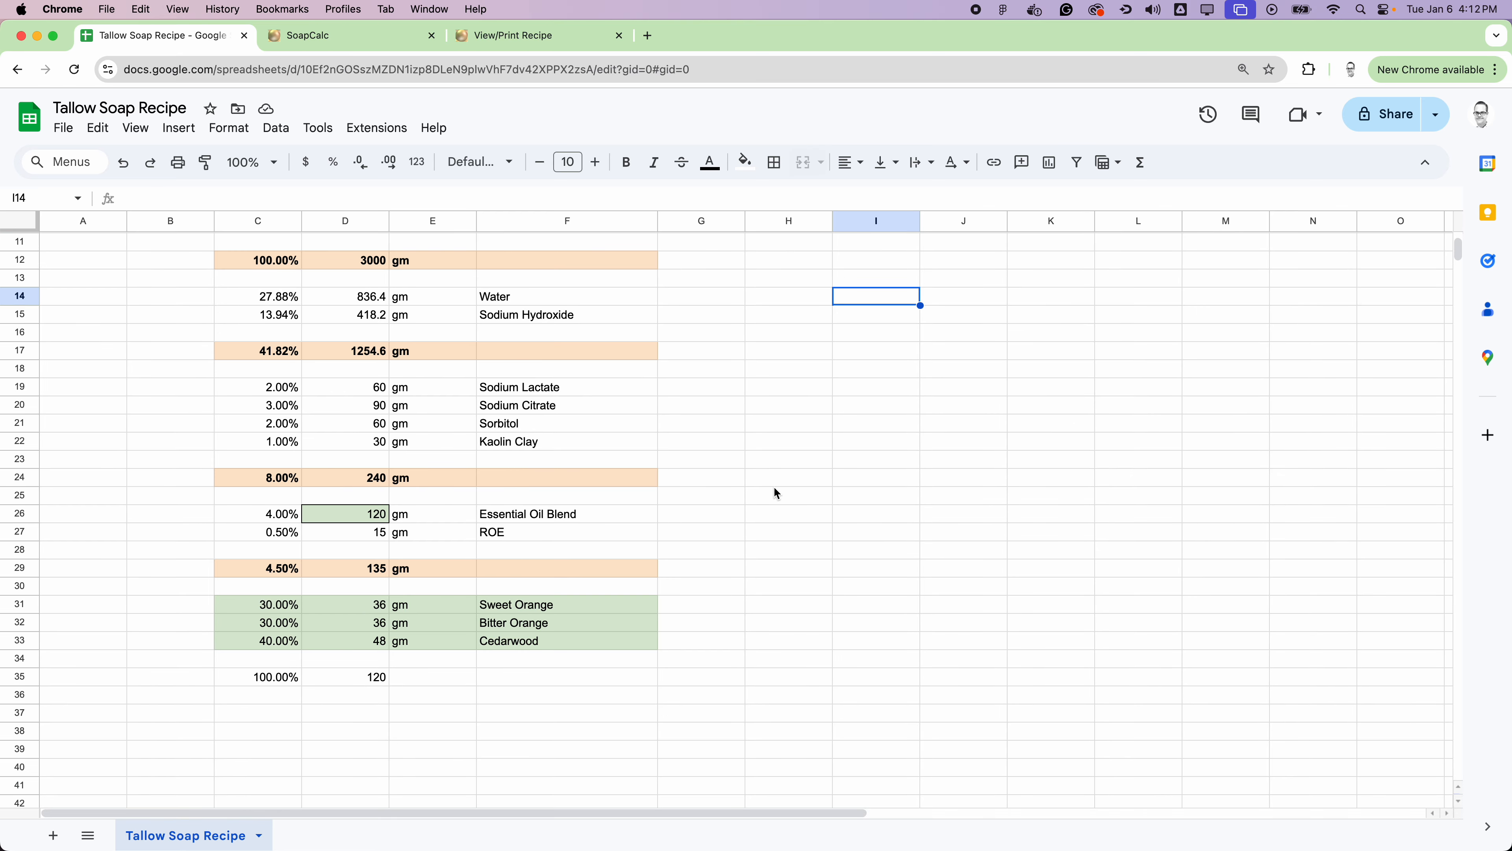
scroll(777, 492, "up", 3)
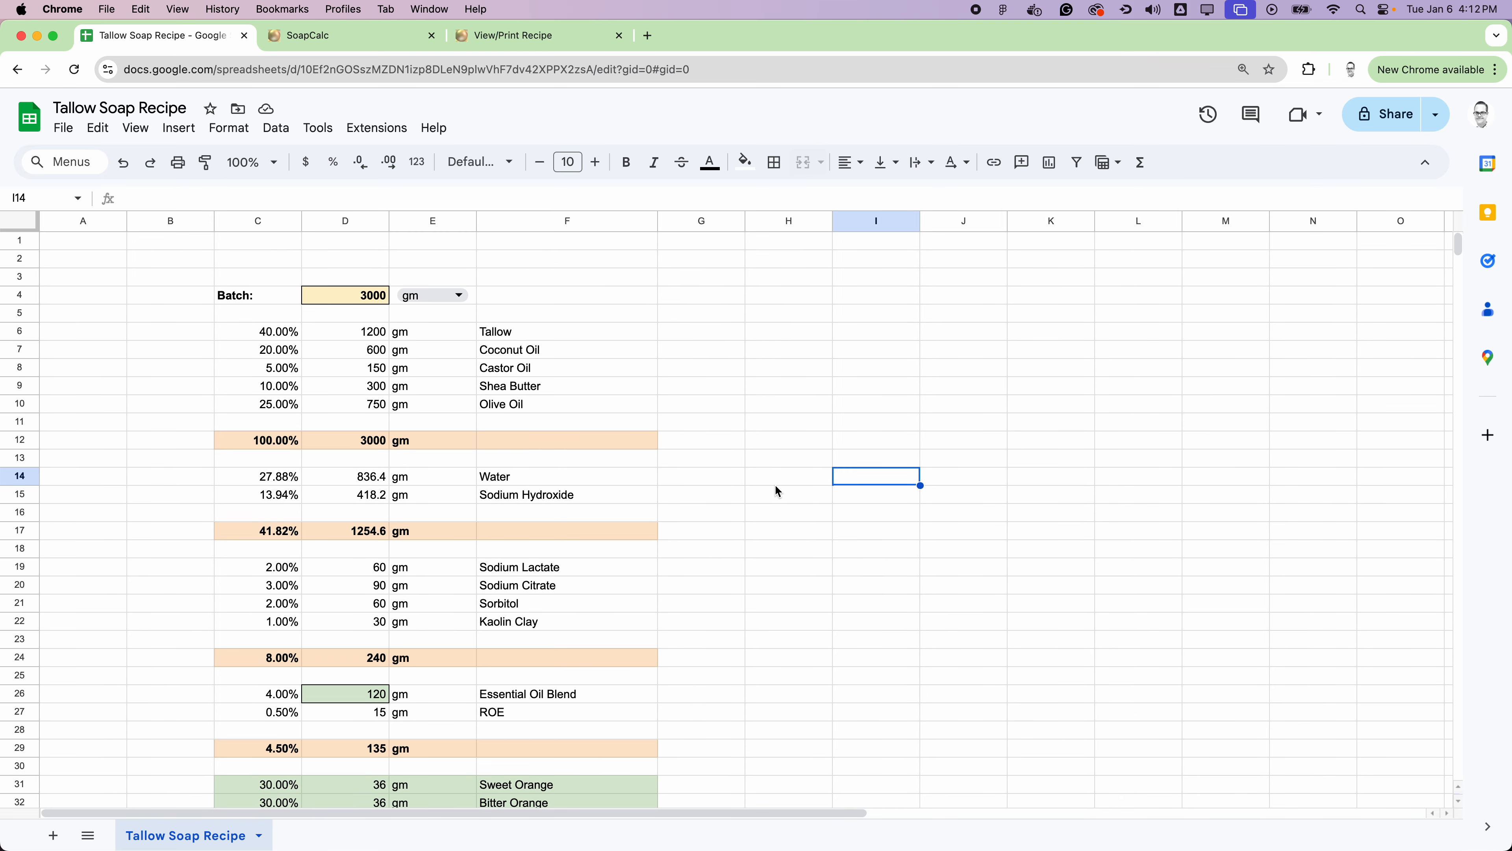
Step: Add a Water/Lye label in G6 with the ratio 2:1 beside it in H6
left_click(732, 334)
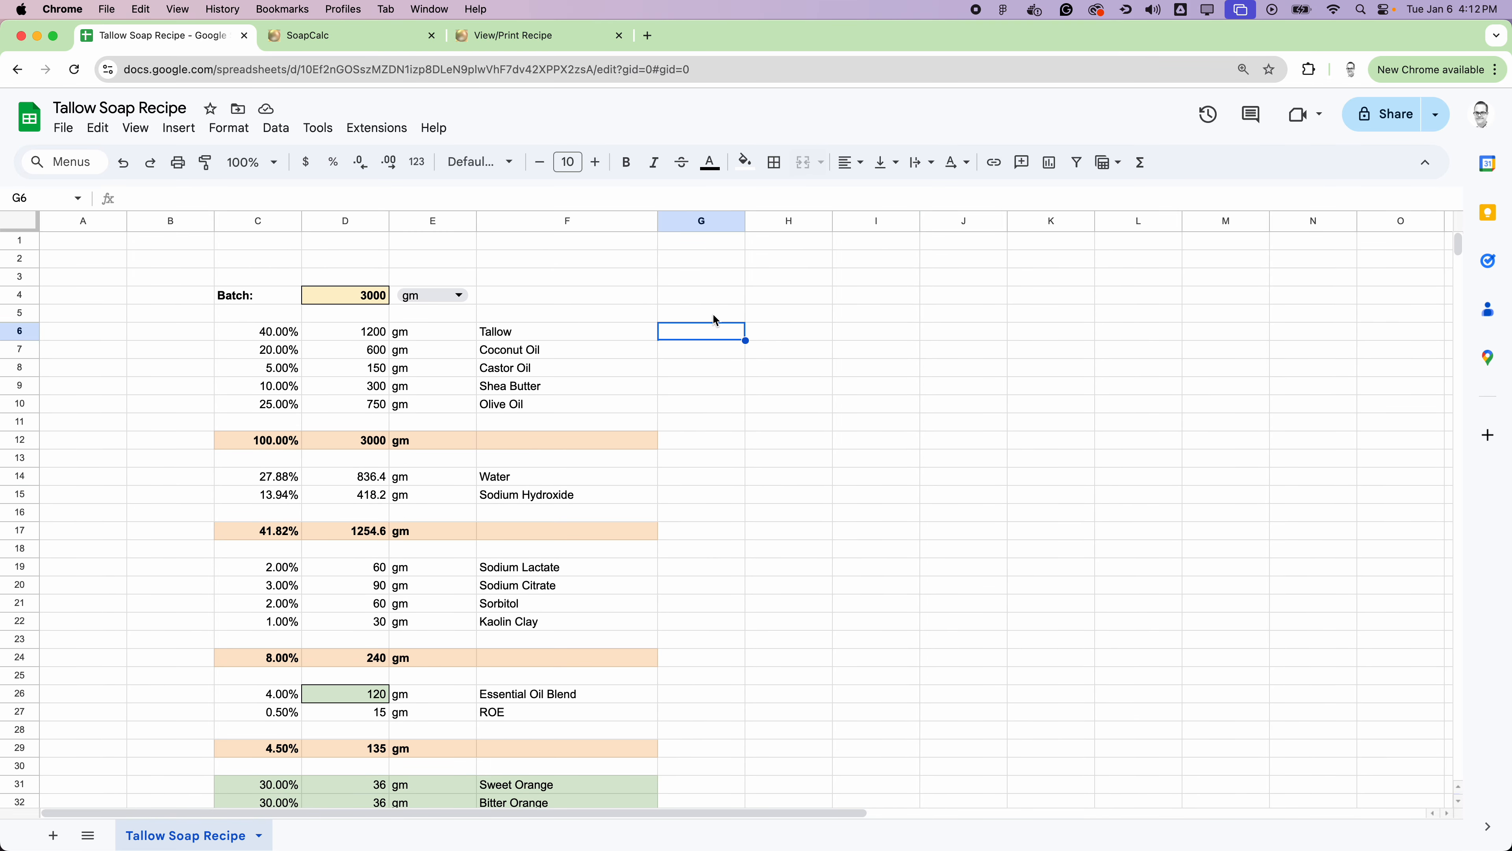
type("Lye")
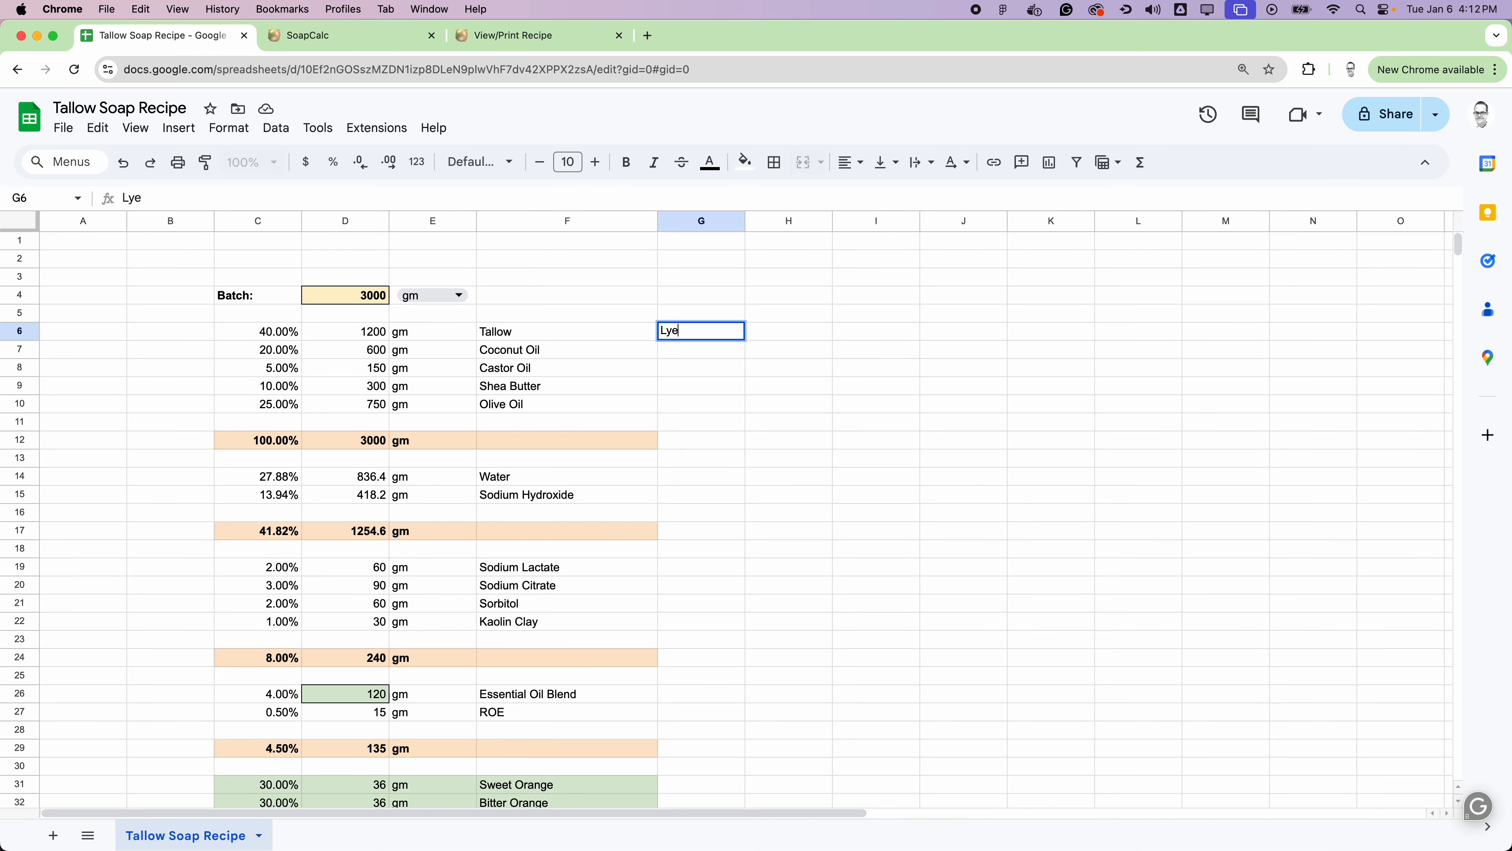
type("/Wa")
key("BackSpace")
key("BackSpace")
key("BackSpace")
key("BackSpace")
key("BackSpace")
key("BackSpace")
type("Water/Lye")
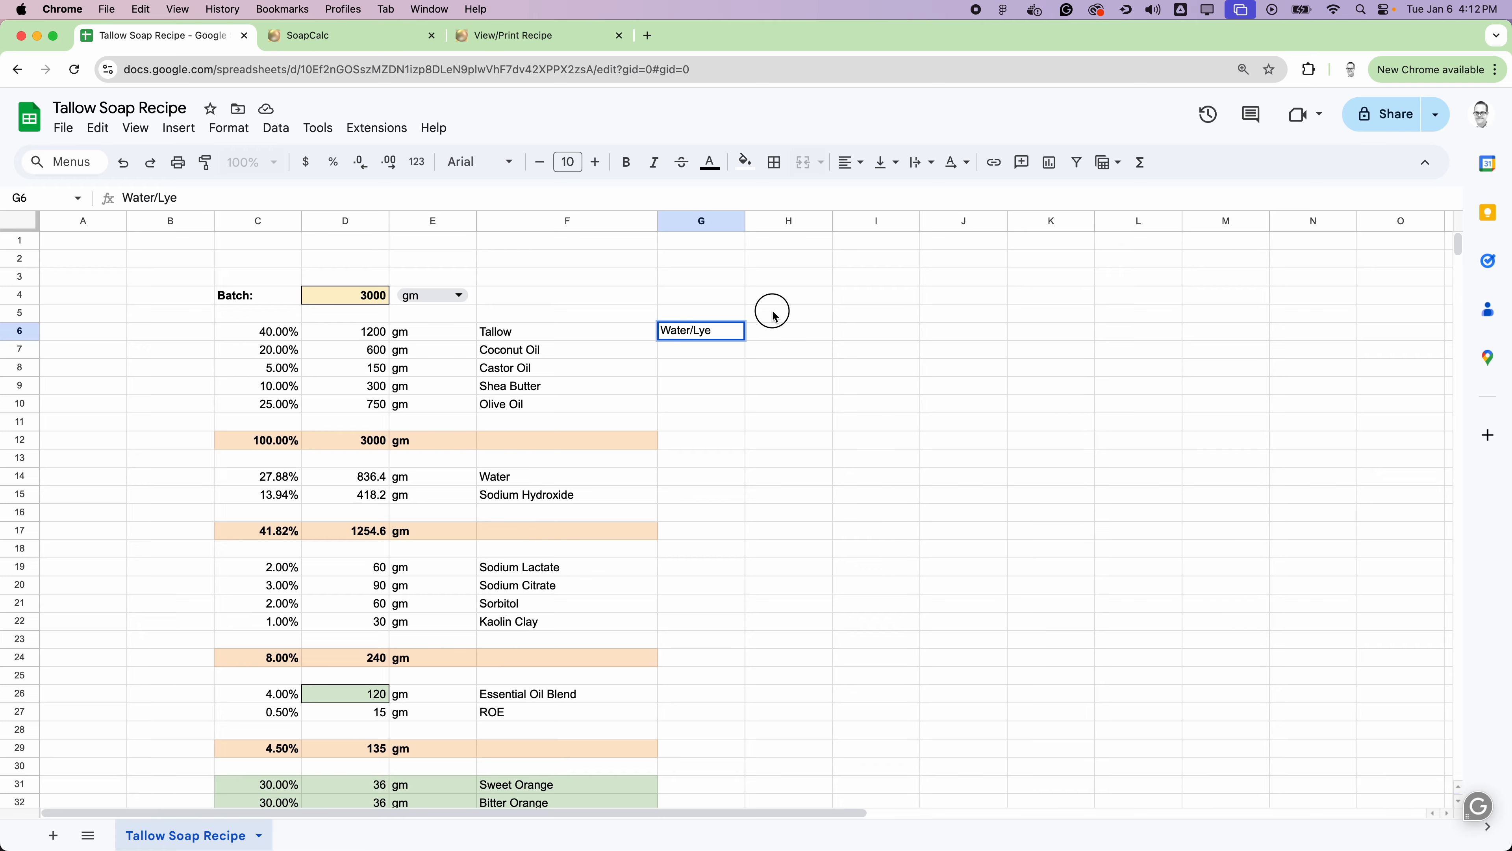
left_click(775, 329)
type("2:1")
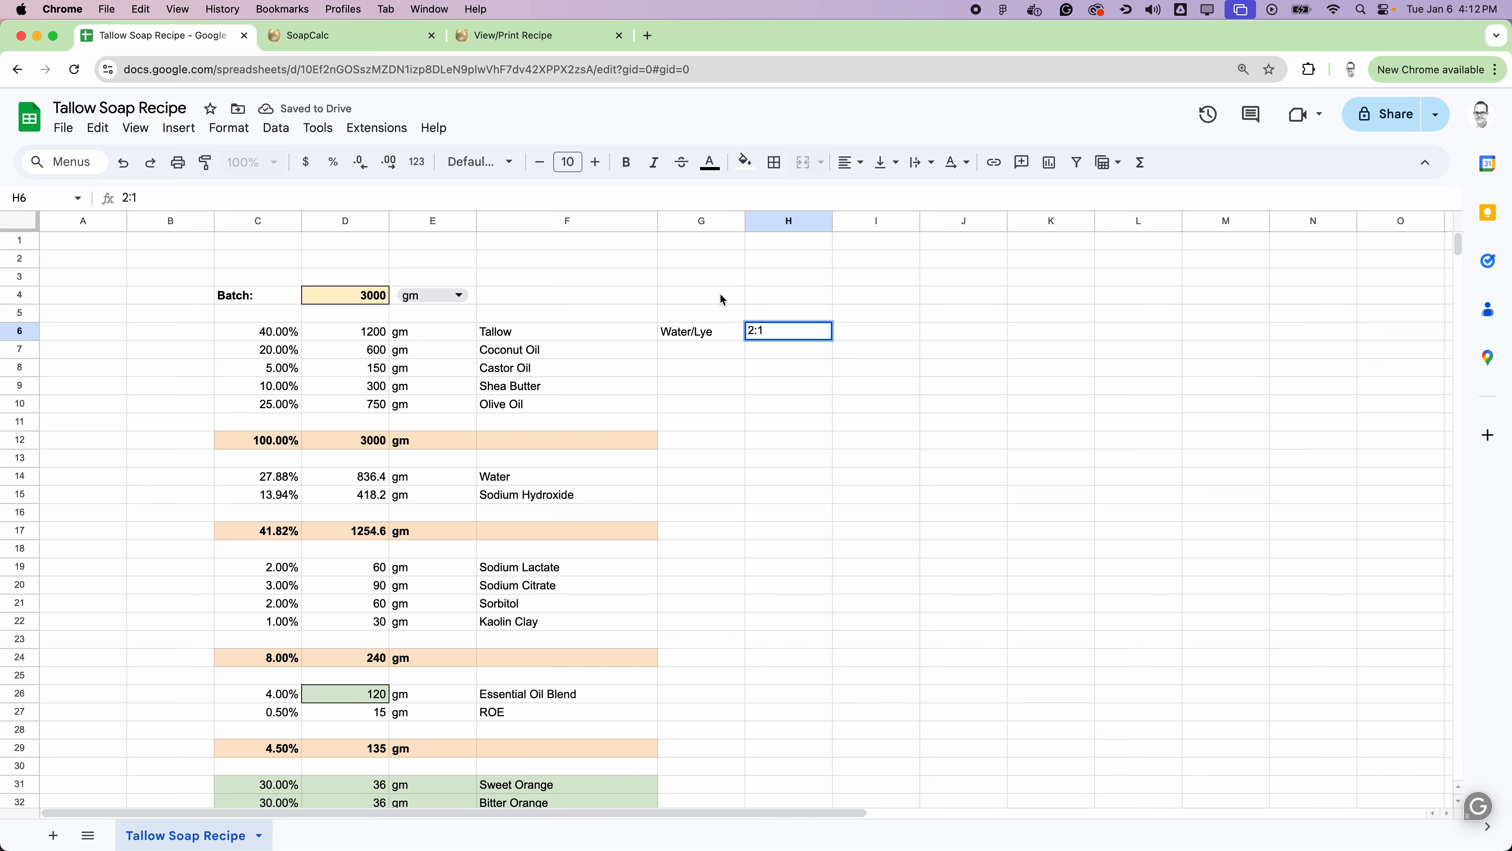
Step: Enter the label Superfat in G7, under the Water/Lye label
left_click(694, 349)
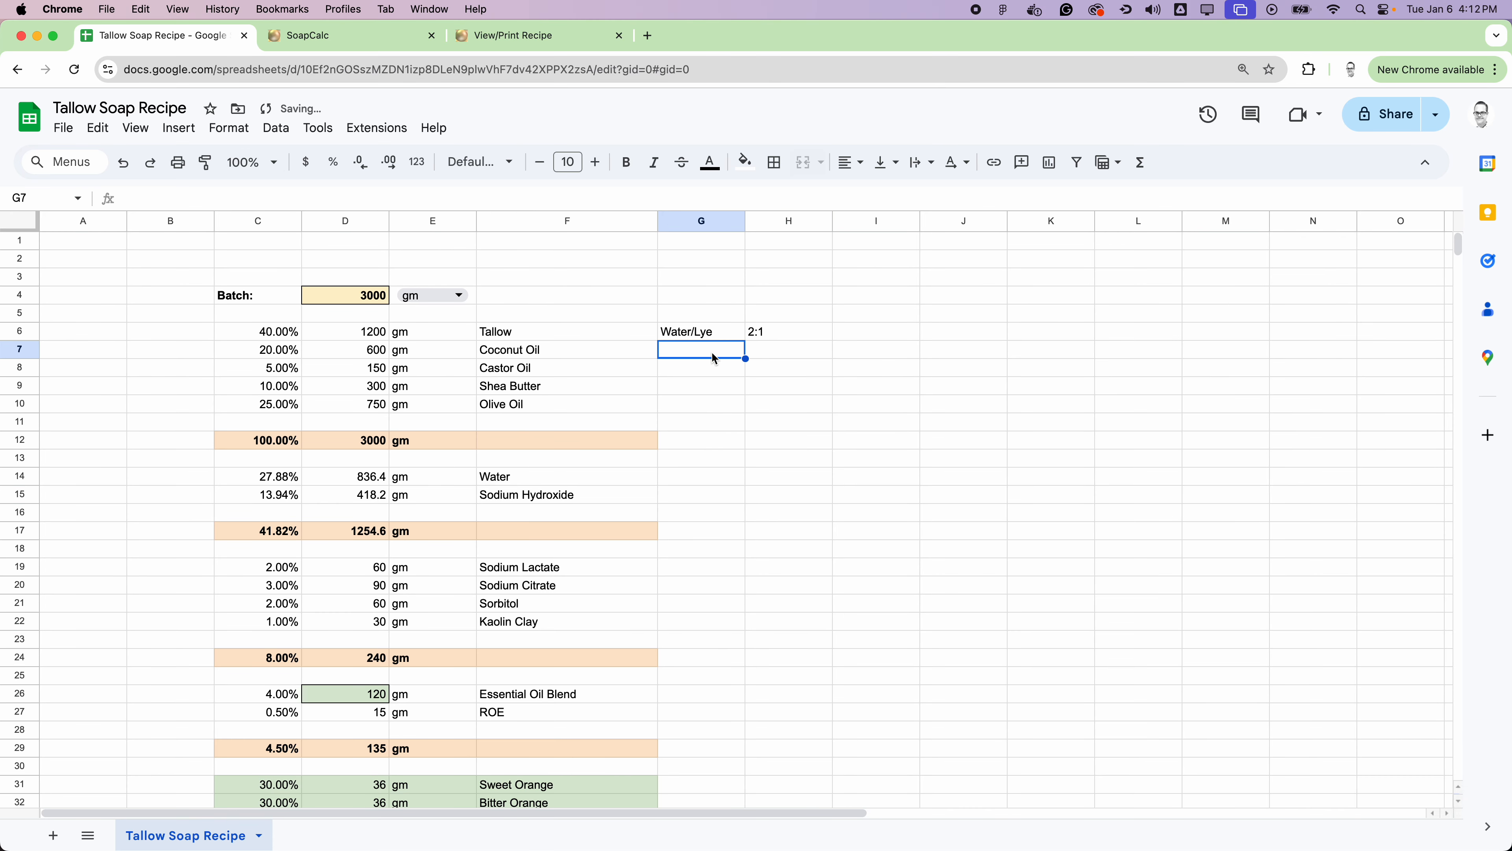
type("Superft")
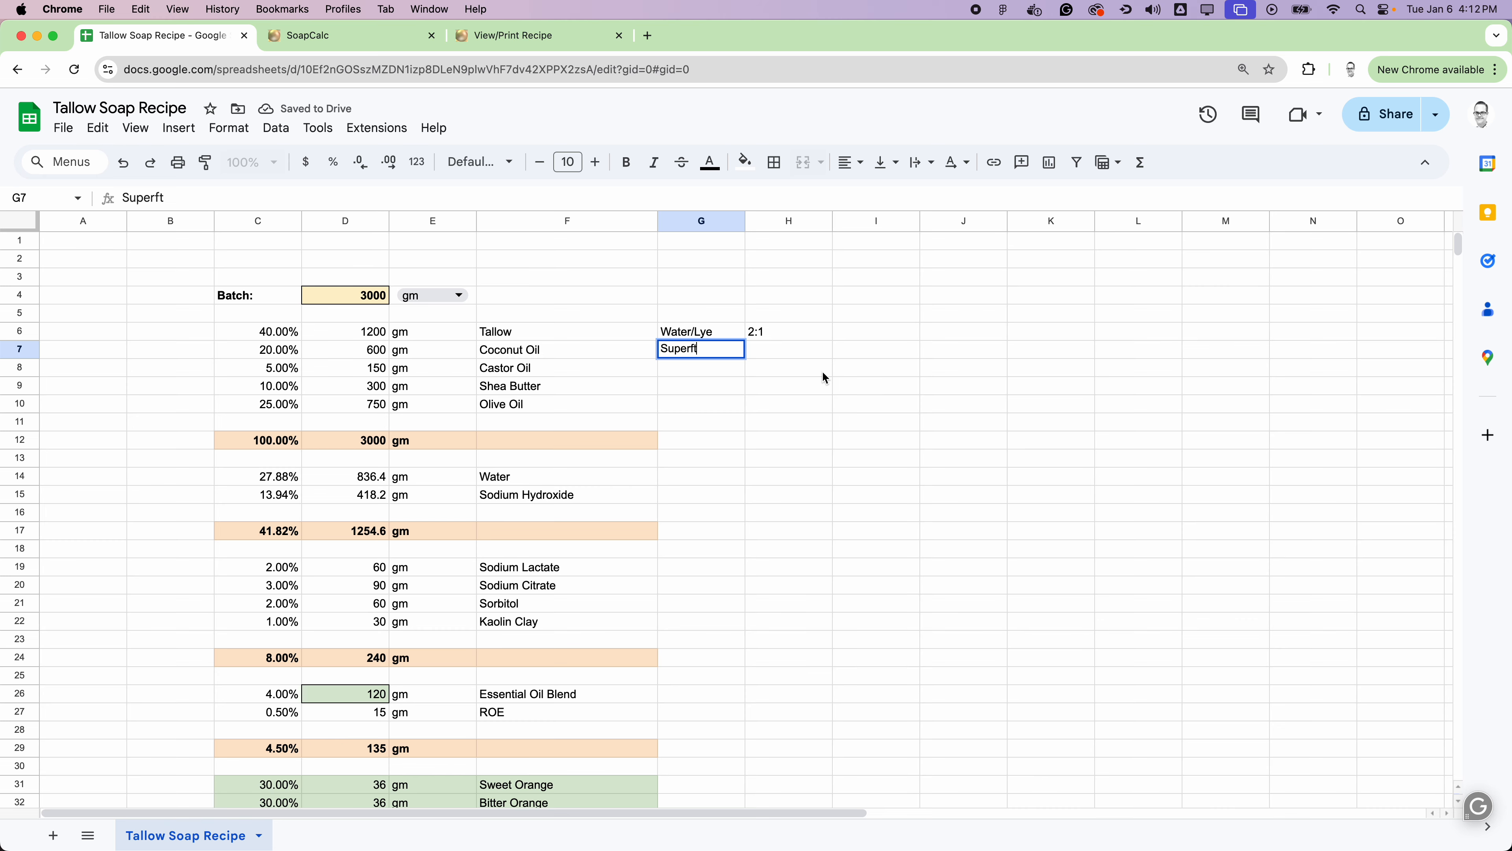
key("Left")
type("a")
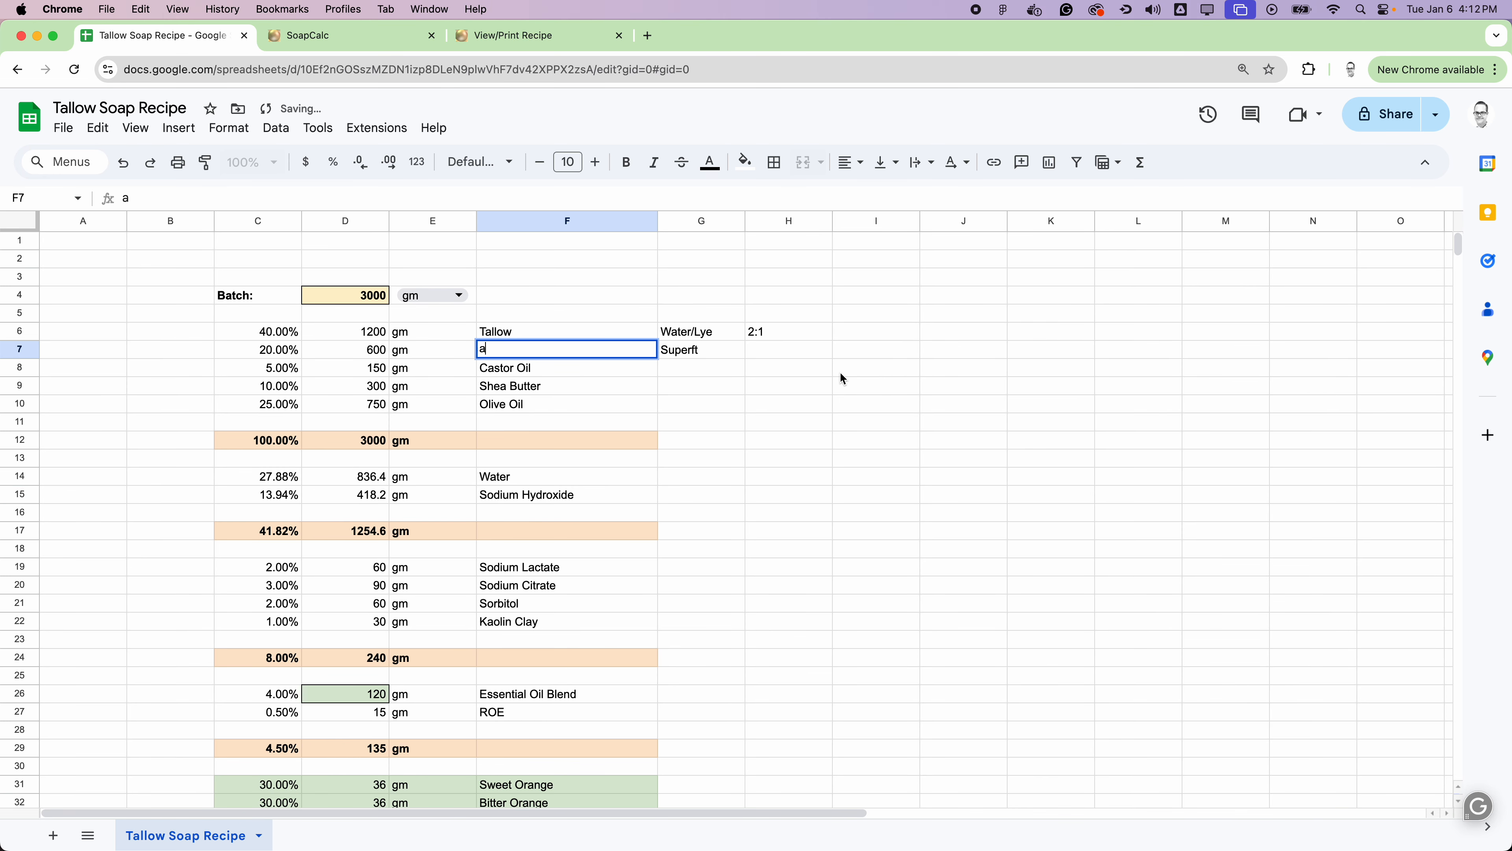
double_click(699, 352)
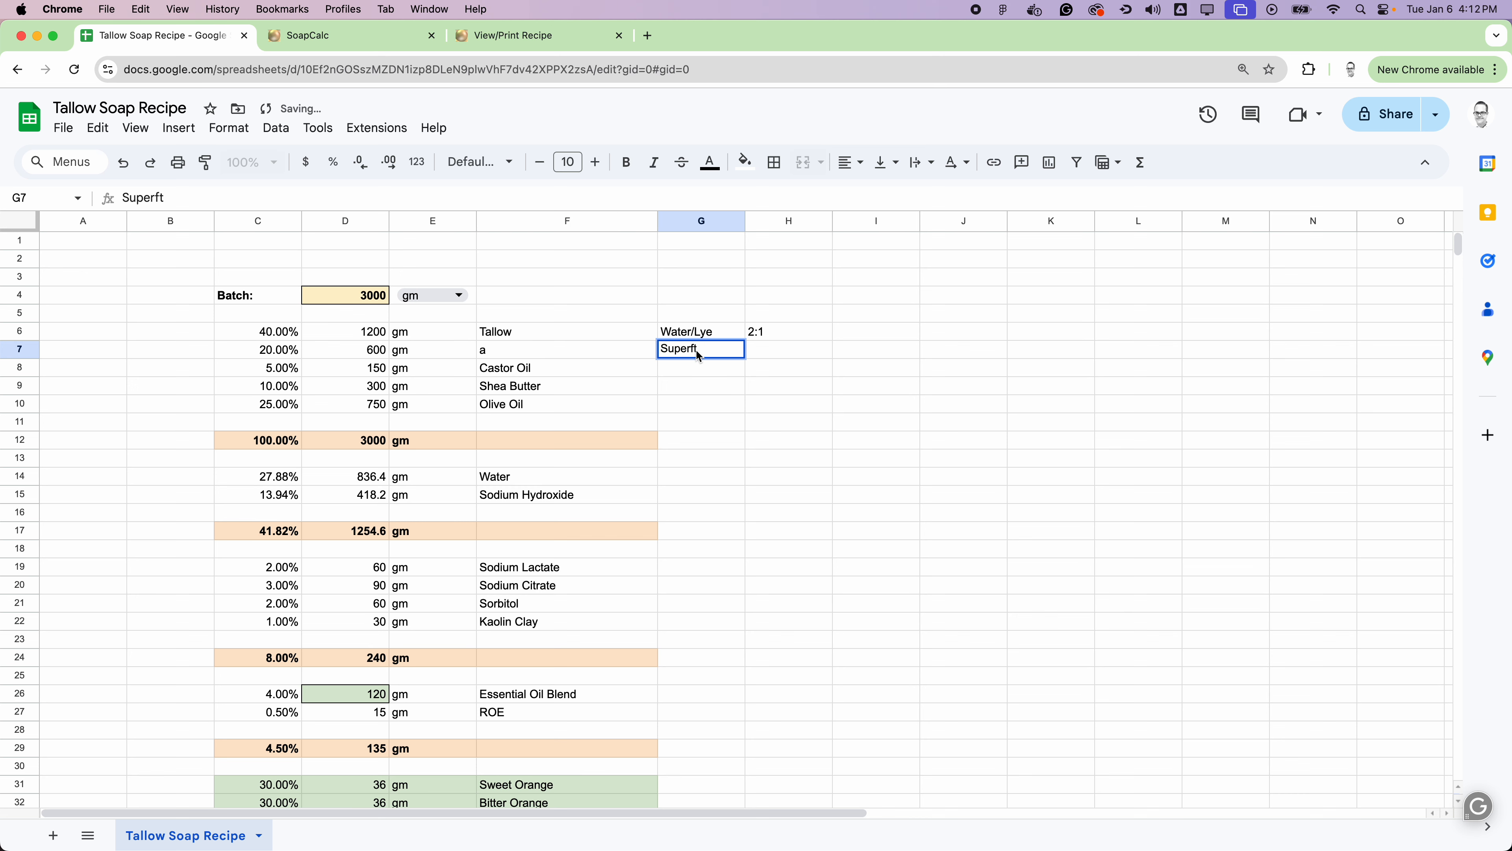
type("a")
key("Return")
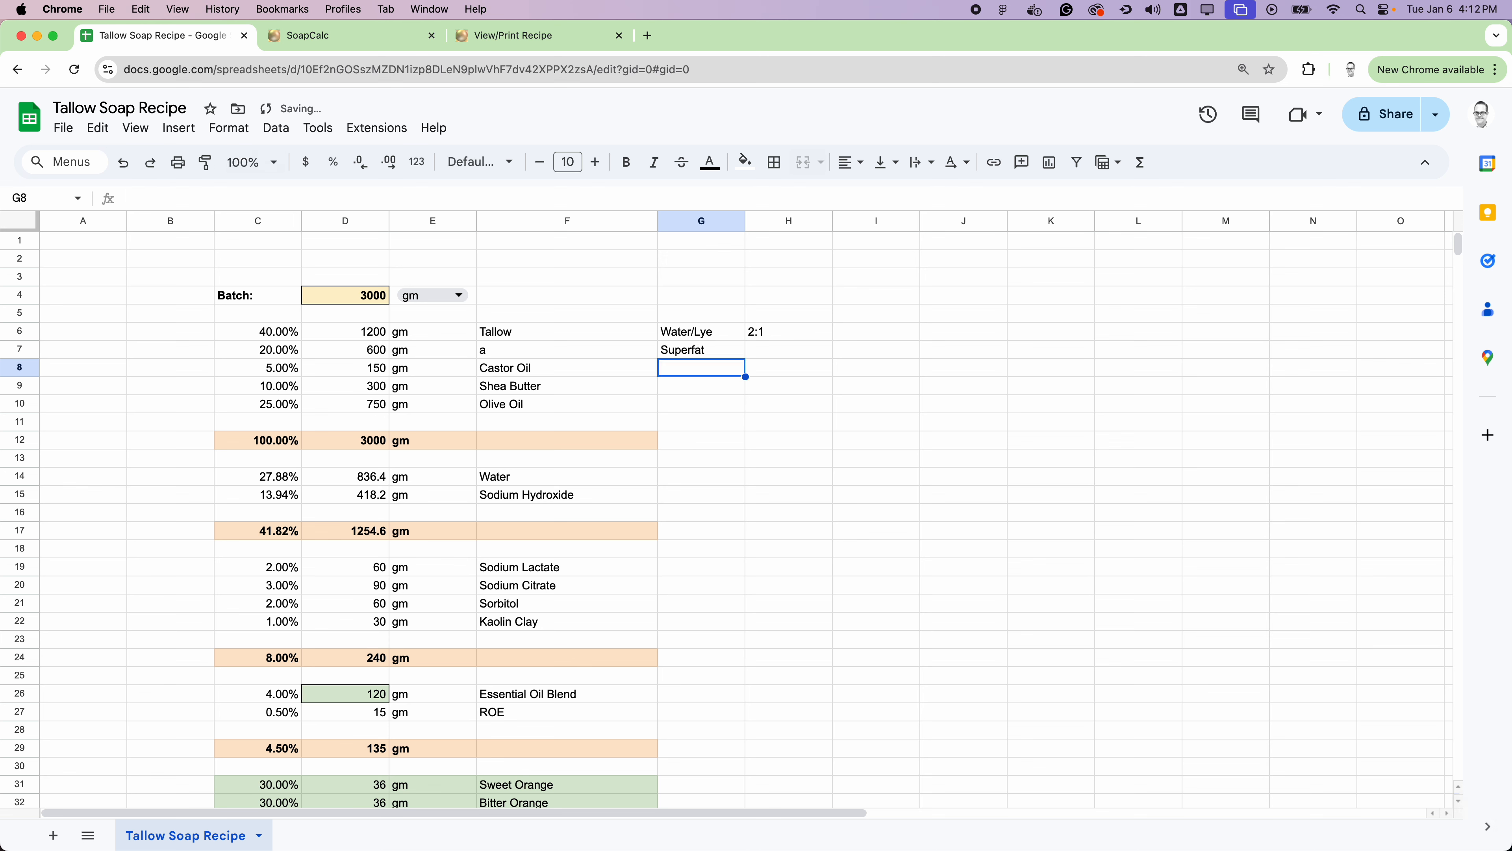
Step: Format H7 as a percentage and set the superfat value to 5%
left_click(786, 351)
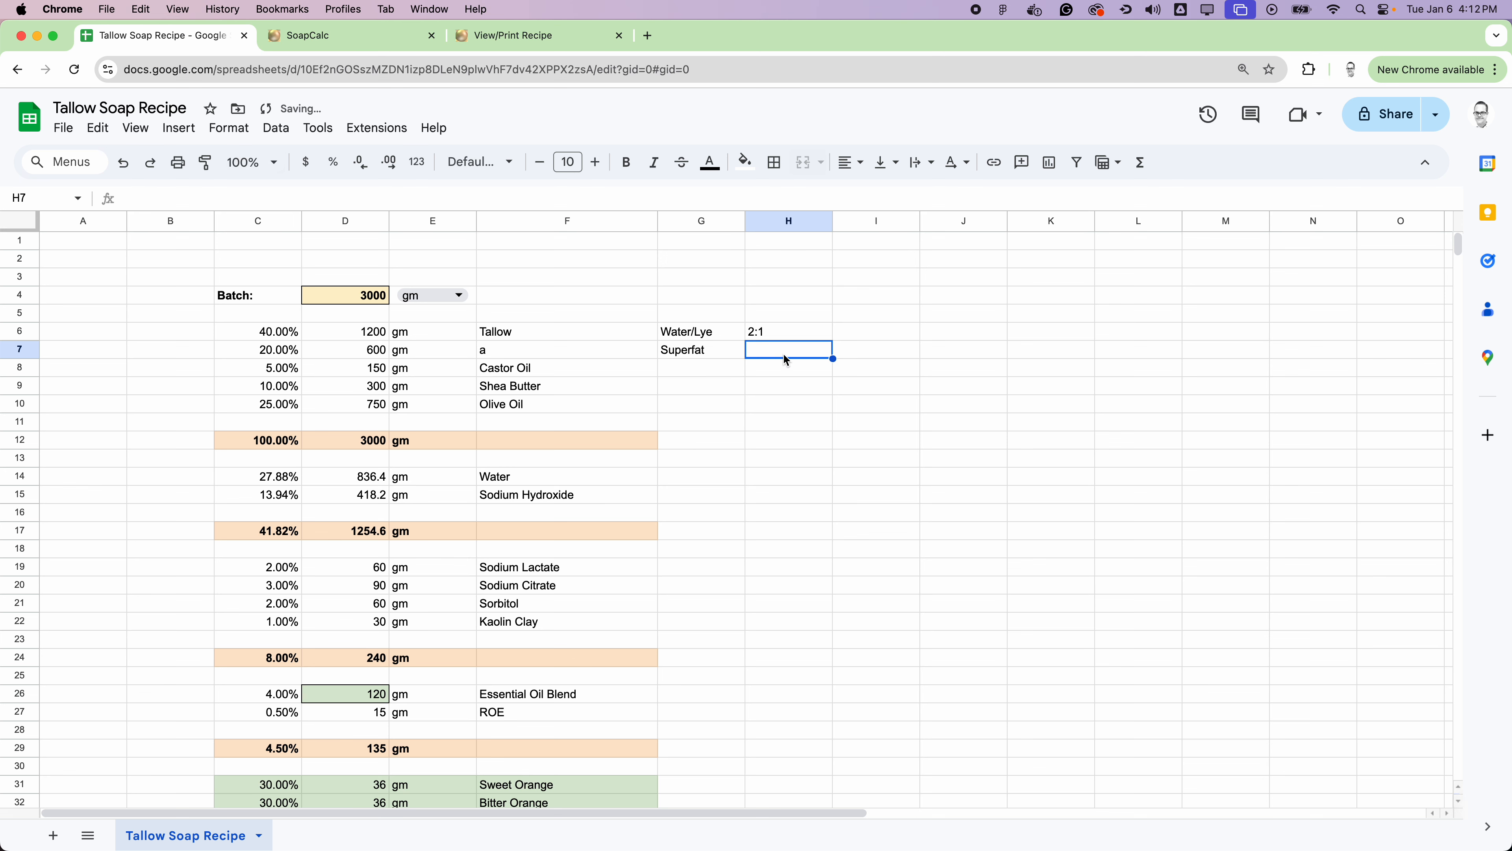
left_click(334, 164)
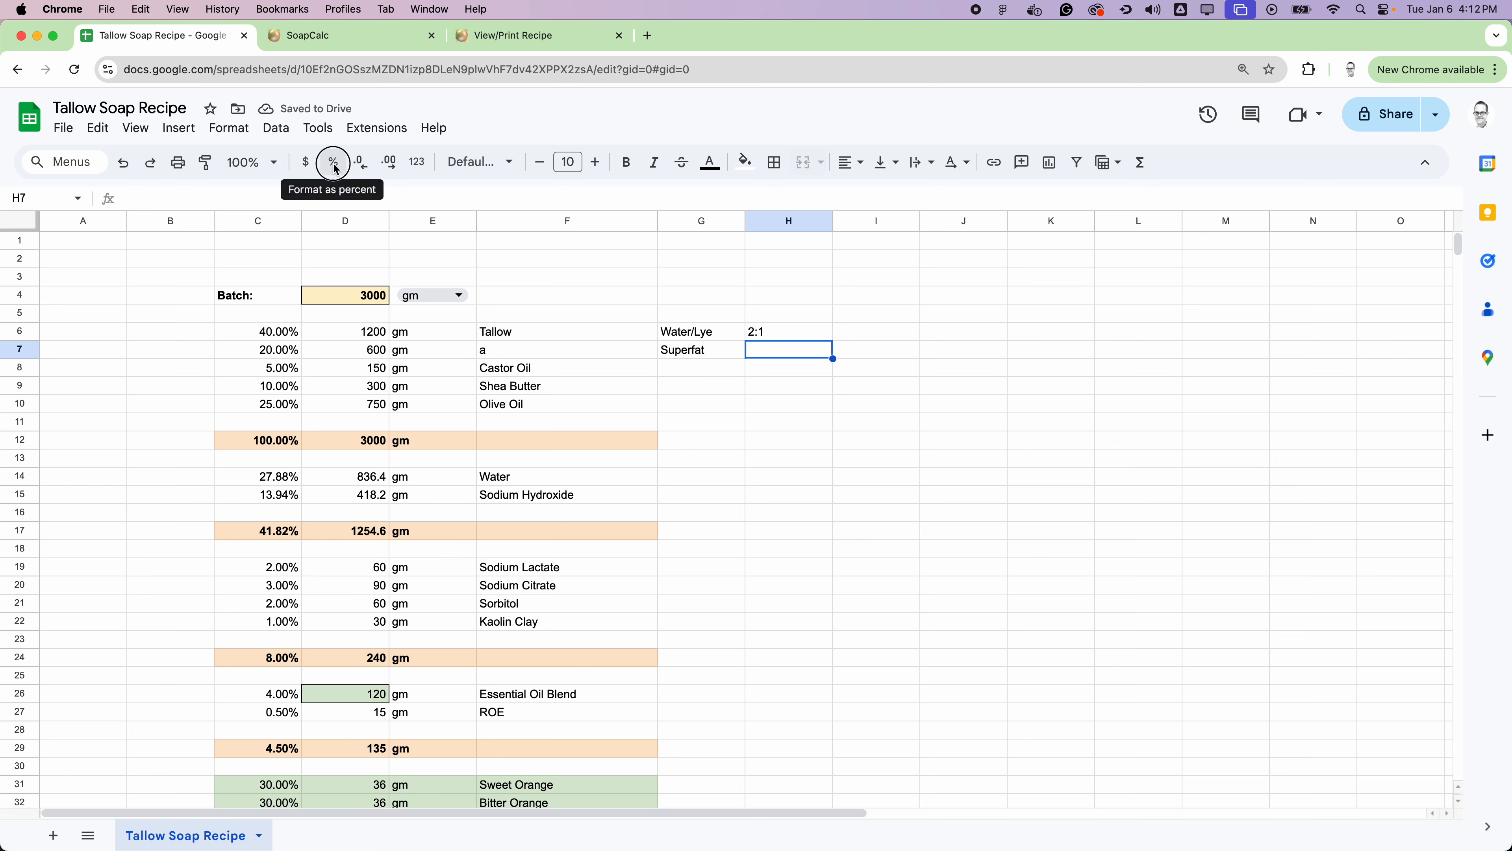
left_click(818, 352)
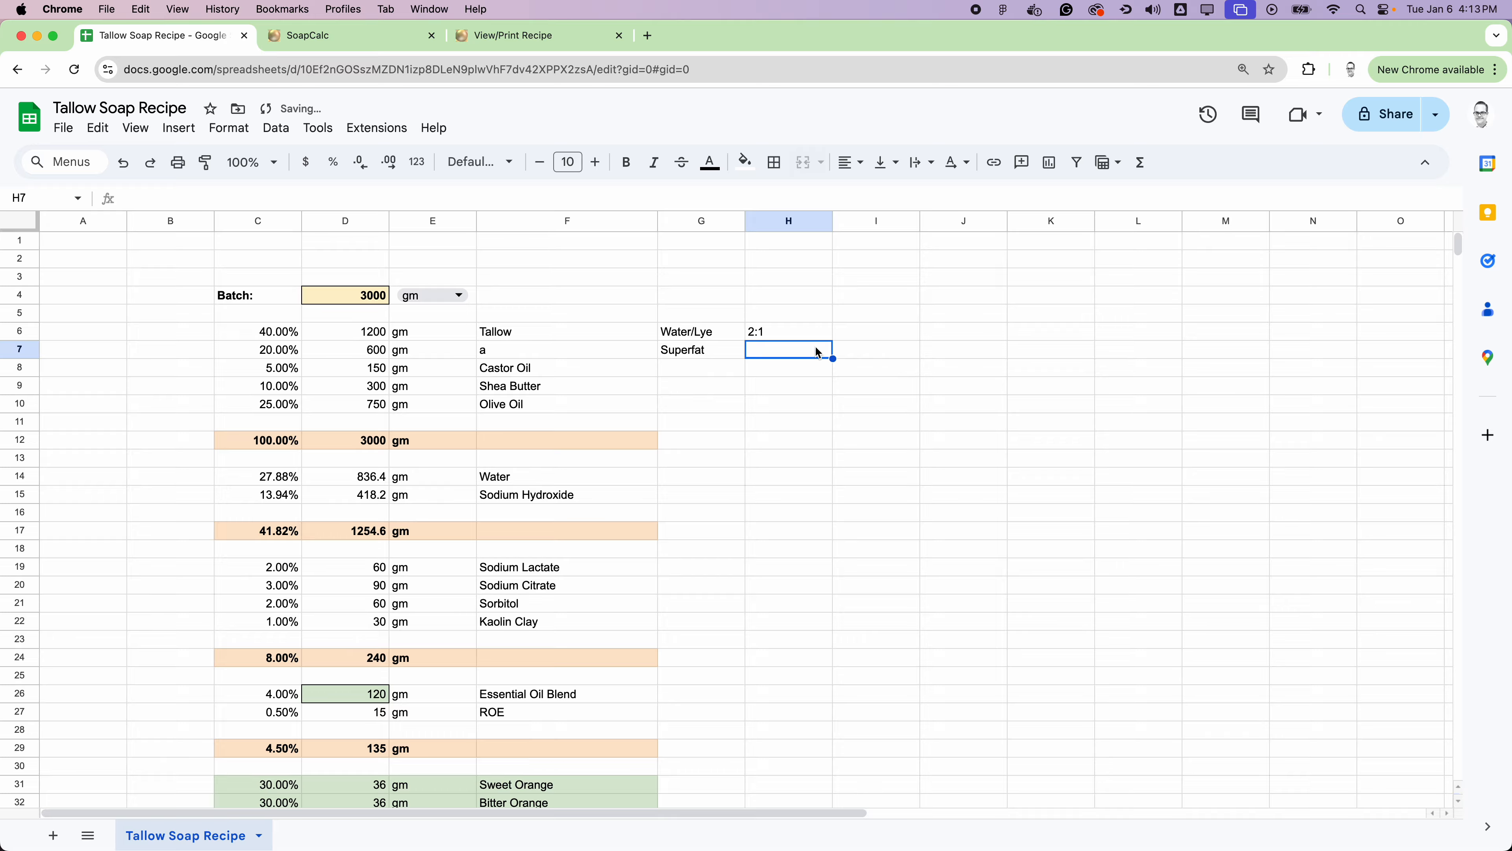
type("5")
left_click(936, 373)
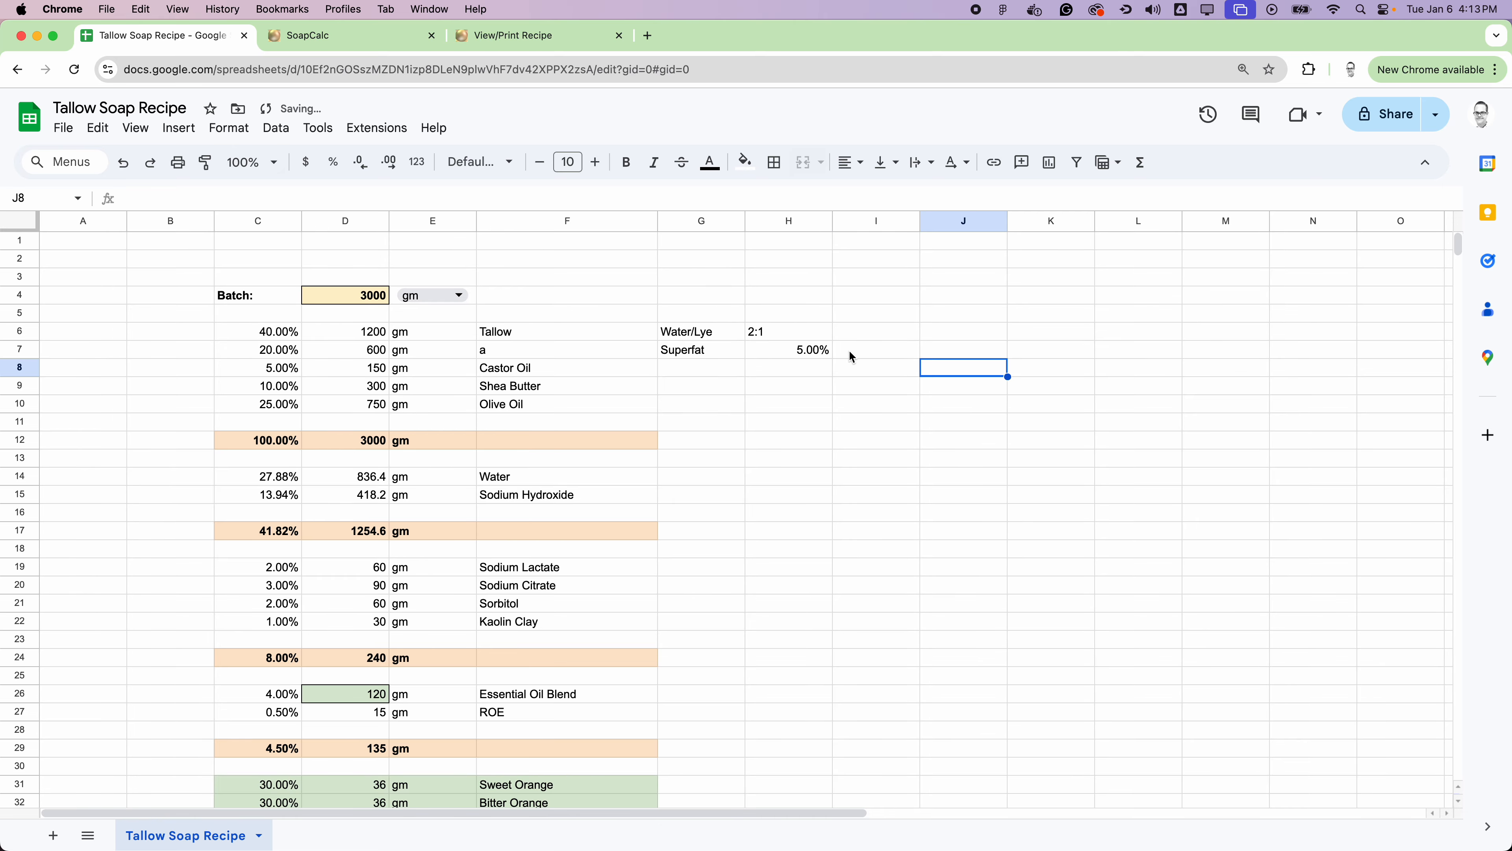
Step: Switch to the SoapCalc recipe page to check the water-to-lye ratio and superfat, and return to the spreadsheet's ratio in H6
left_click(528, 36)
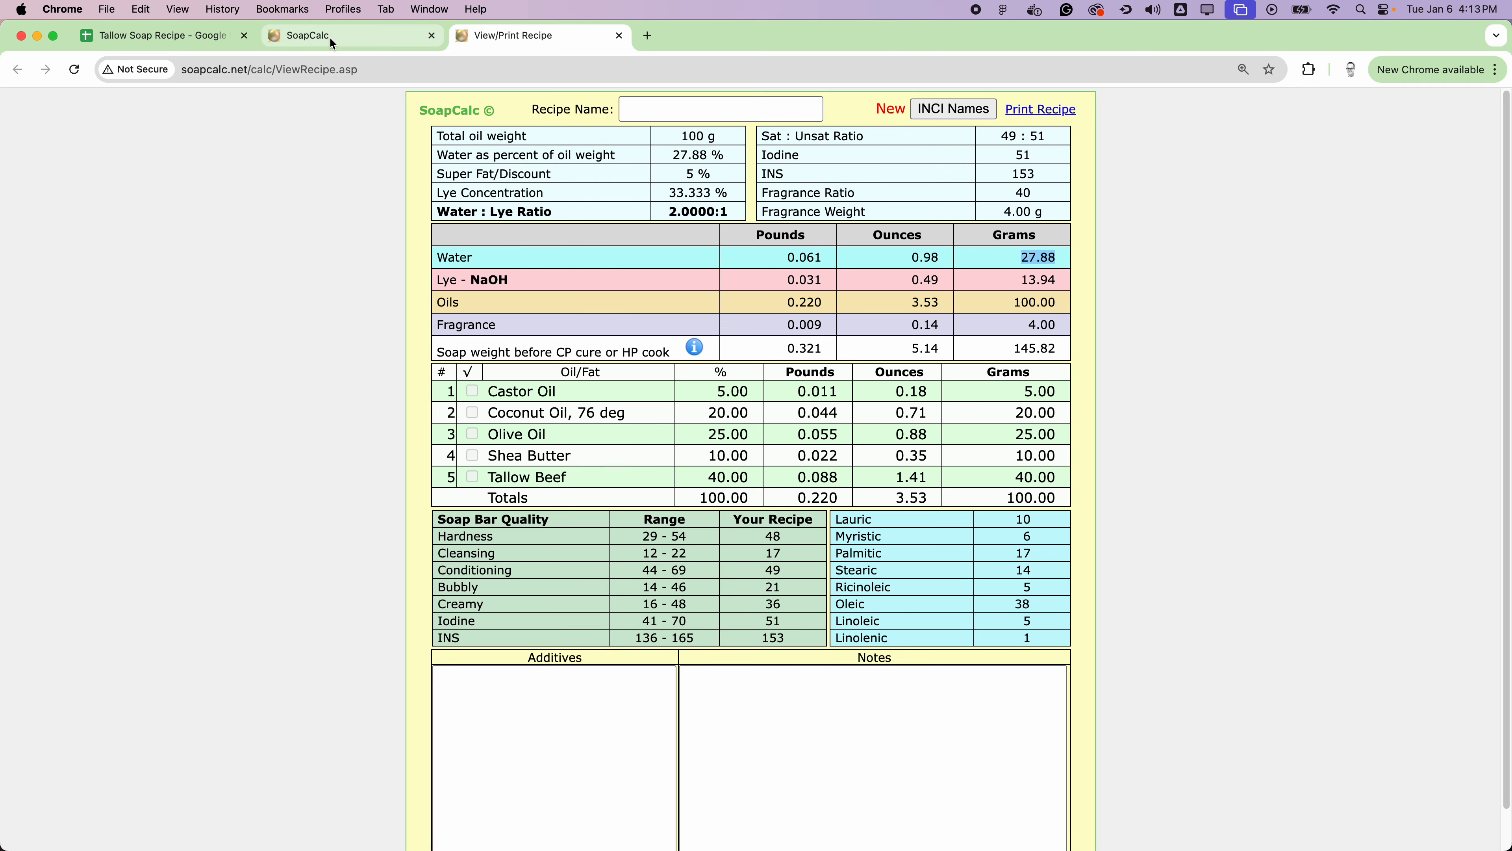
left_click(185, 44)
left_click(956, 458)
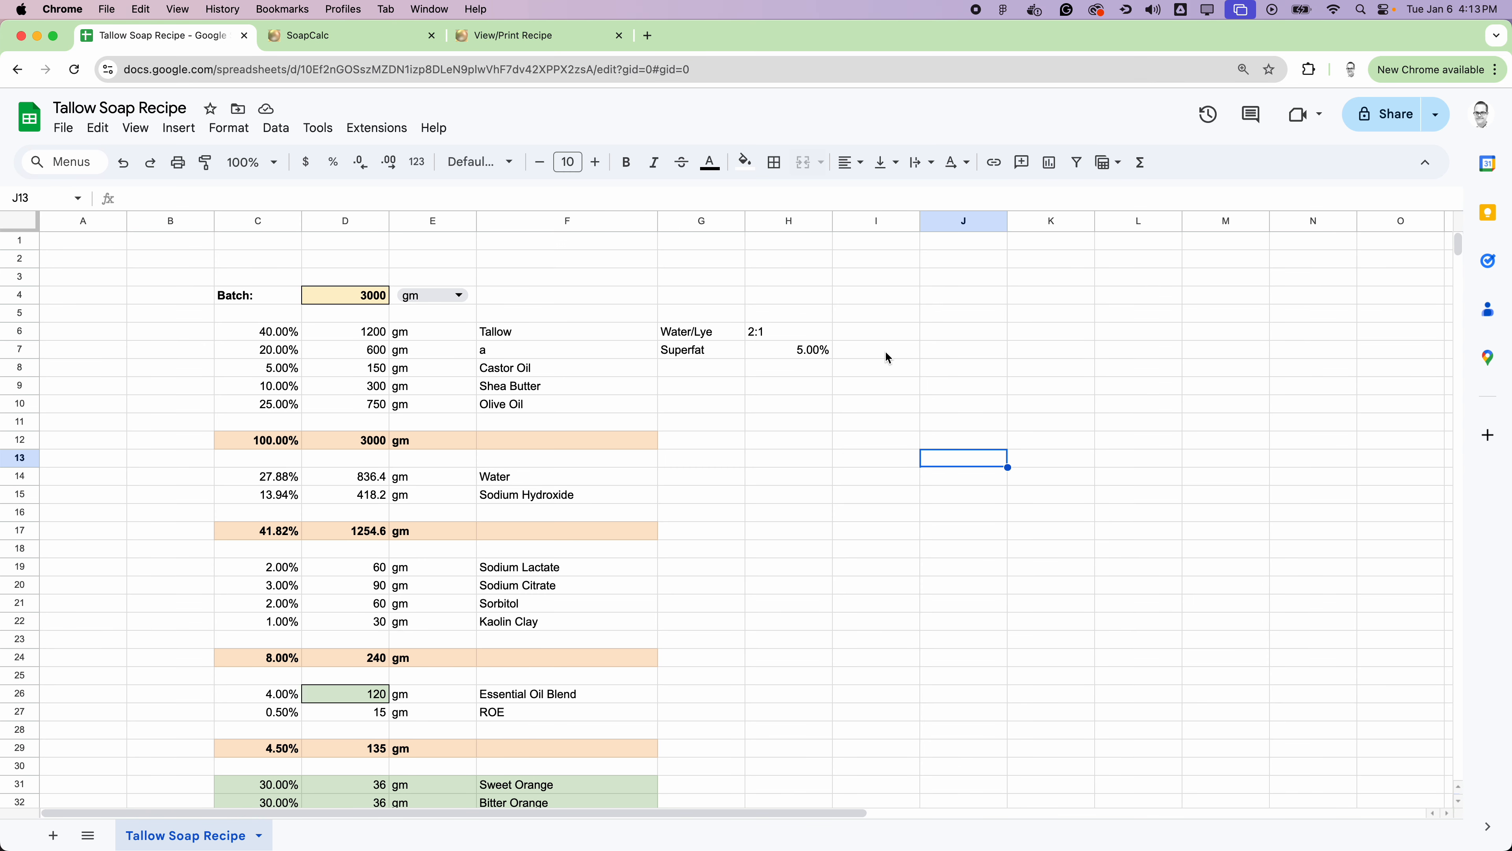
left_click(783, 329)
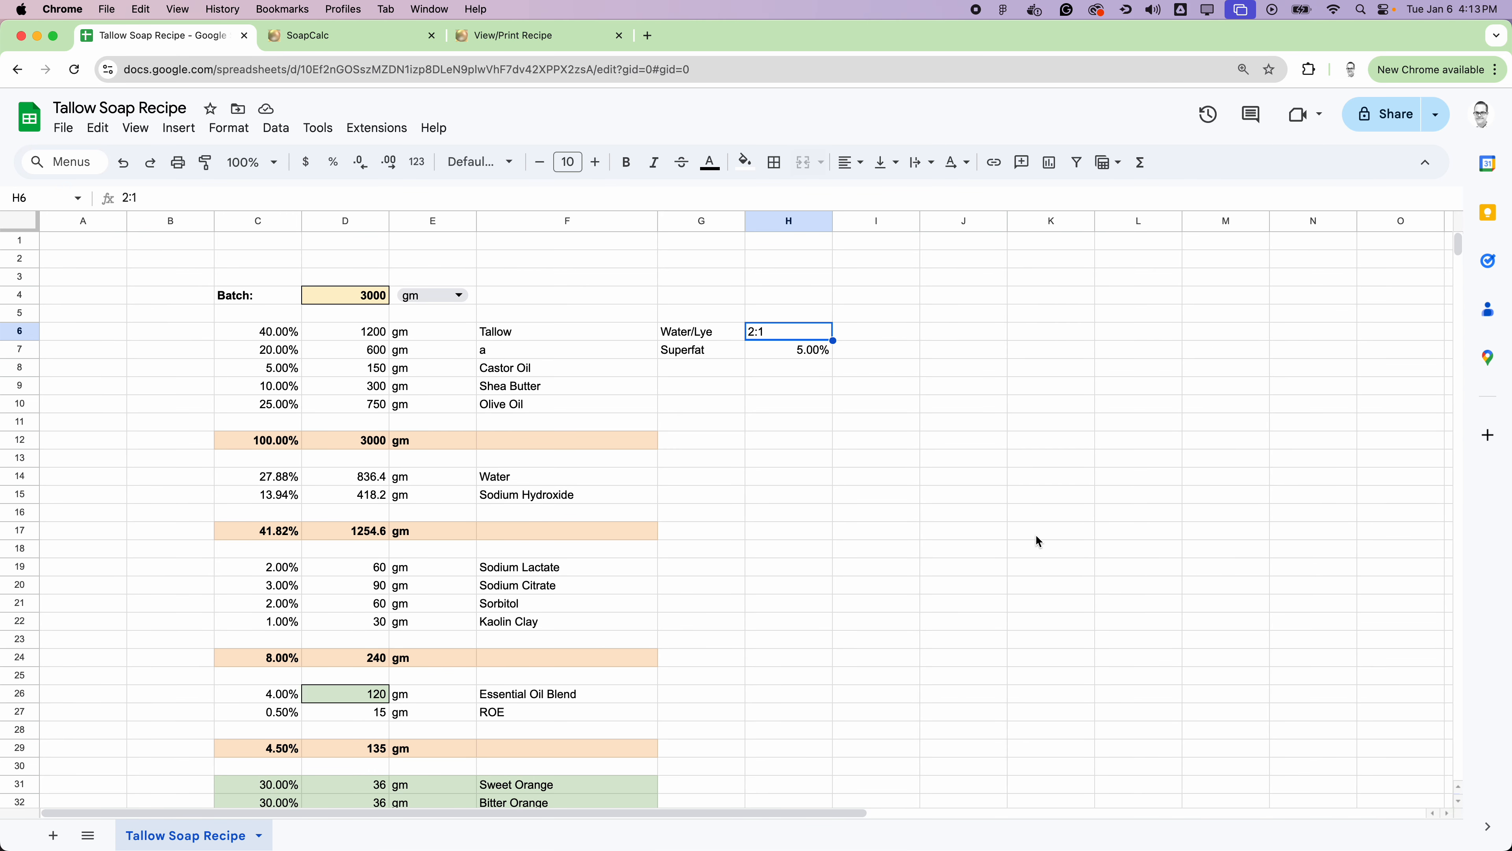
Step: Examine the completed recipe sheet, including the batch size in D4, the oil percentages in C6:C12 and the essential oil breakdown
scroll(748, 475, "down", 1)
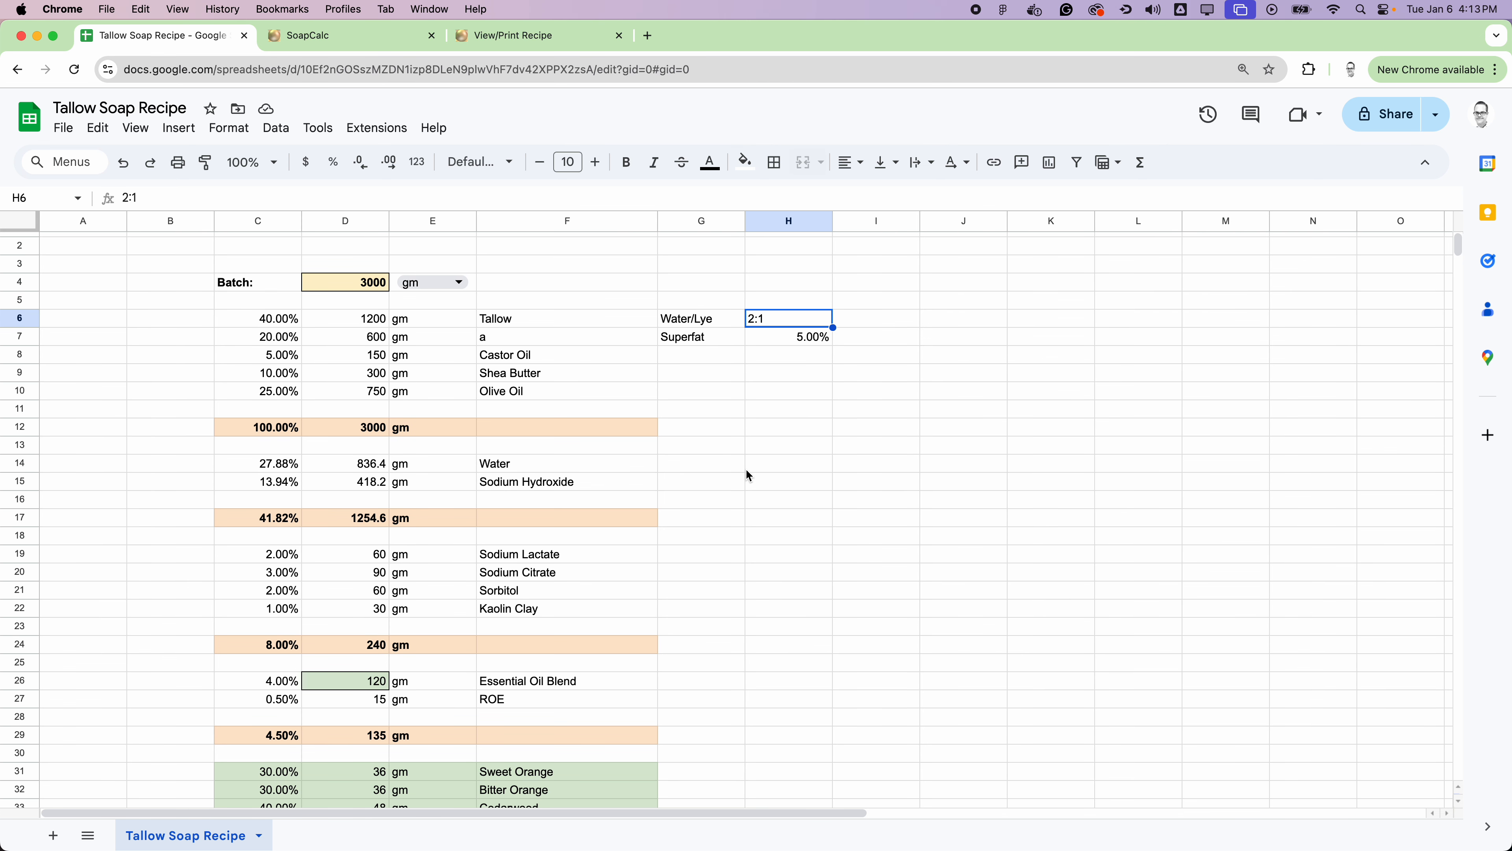
scroll(563, 620, "down", 5)
scroll(688, 550, "up", 5)
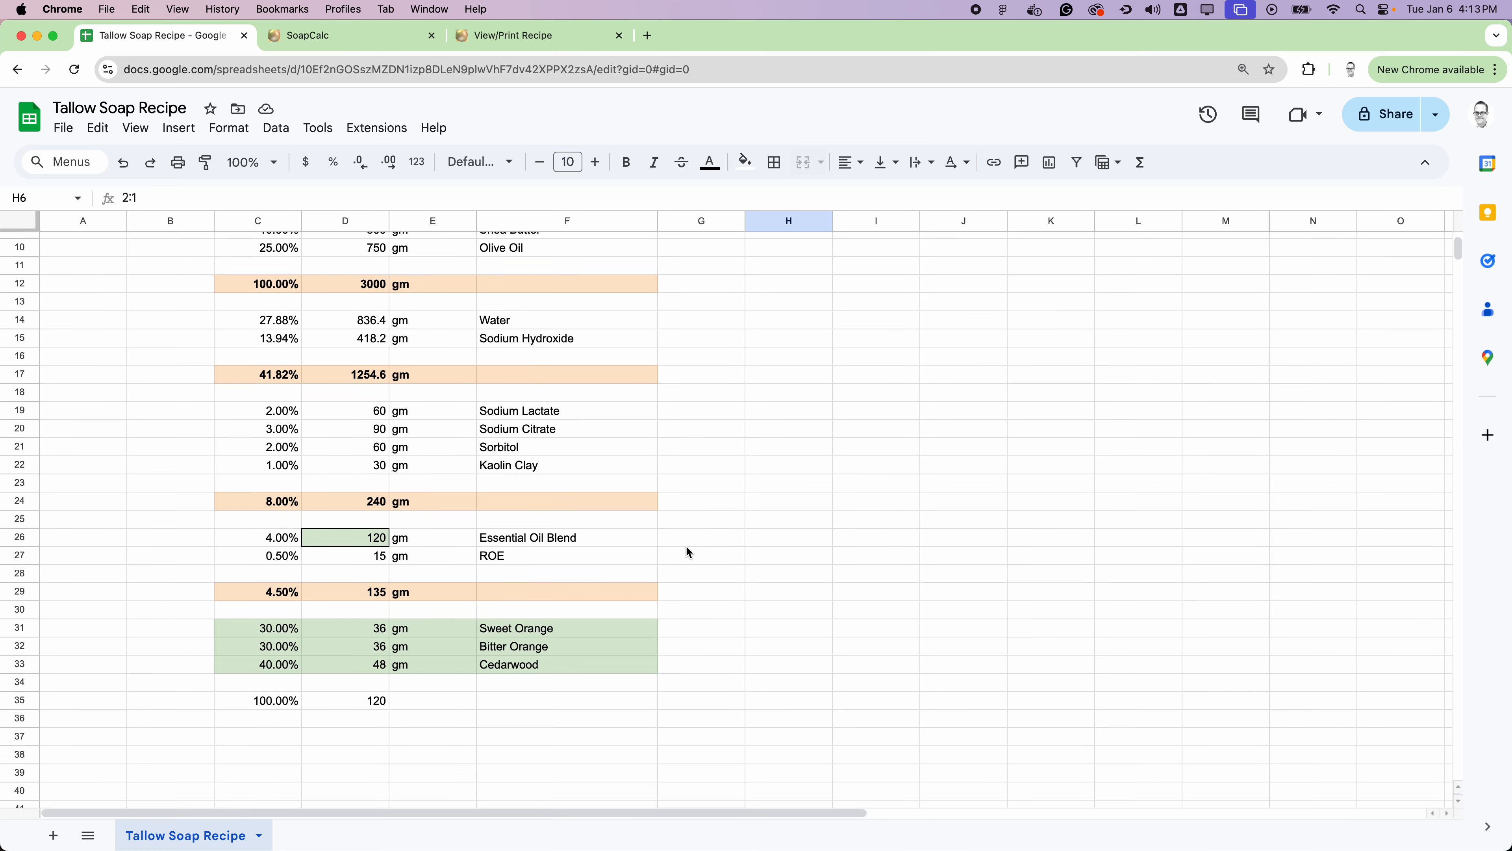
left_click(346, 294)
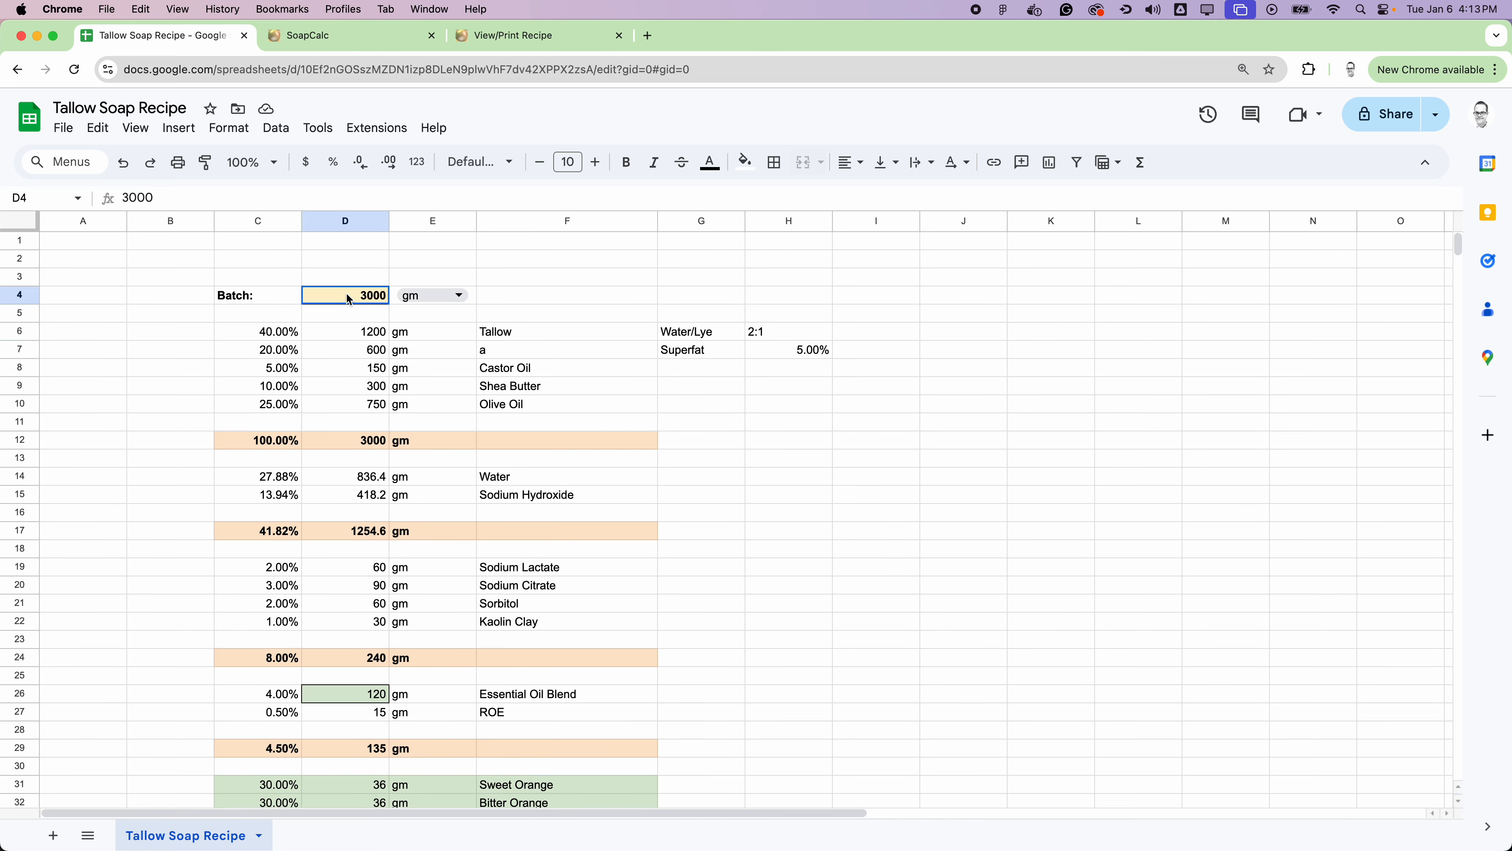
scroll(842, 508, "down", 1)
scroll(841, 507, "down", 3)
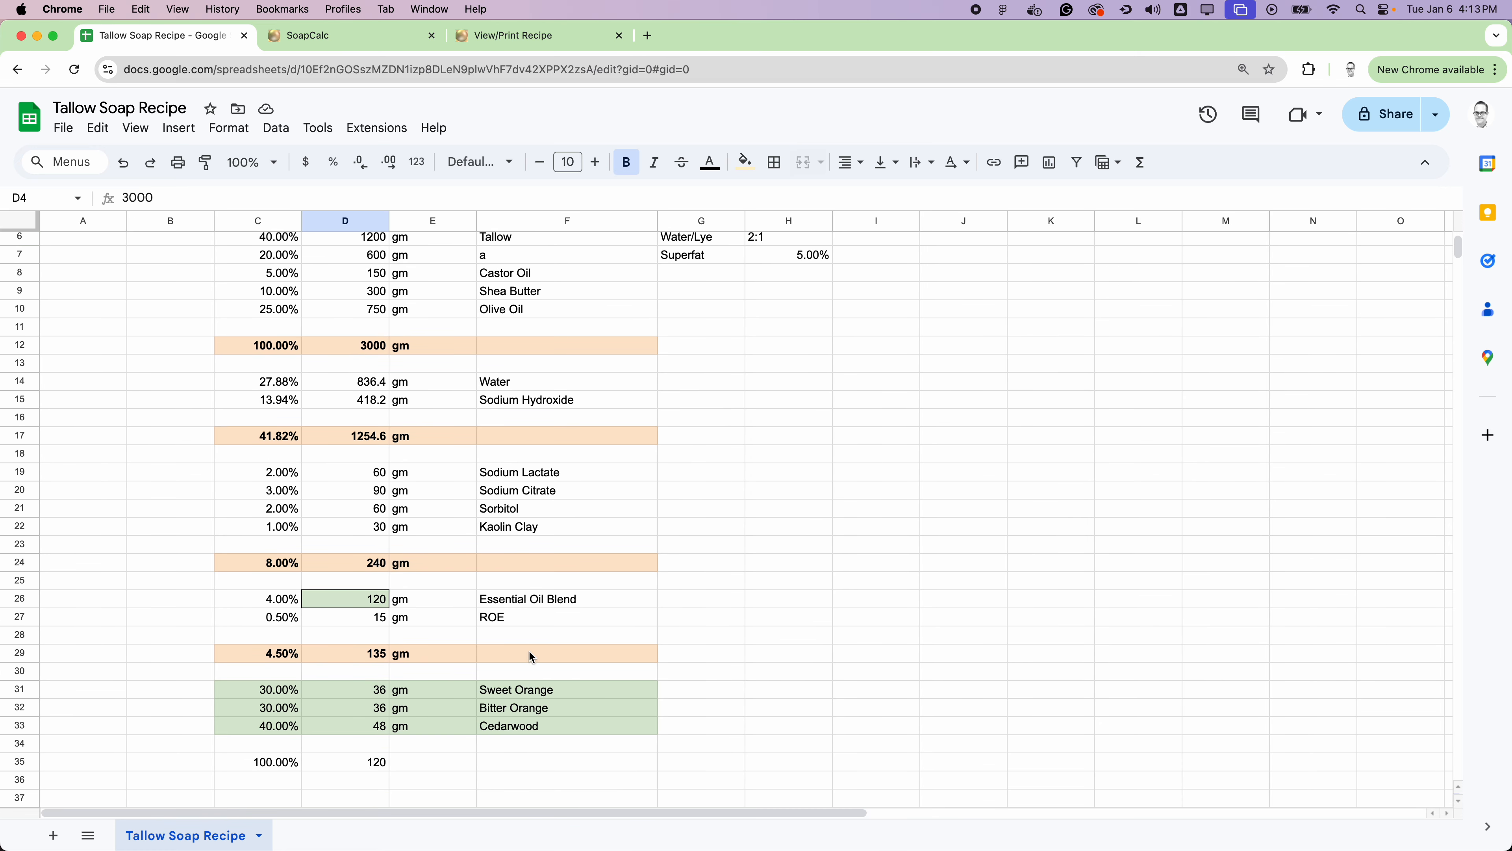
scroll(811, 372, "up", 1)
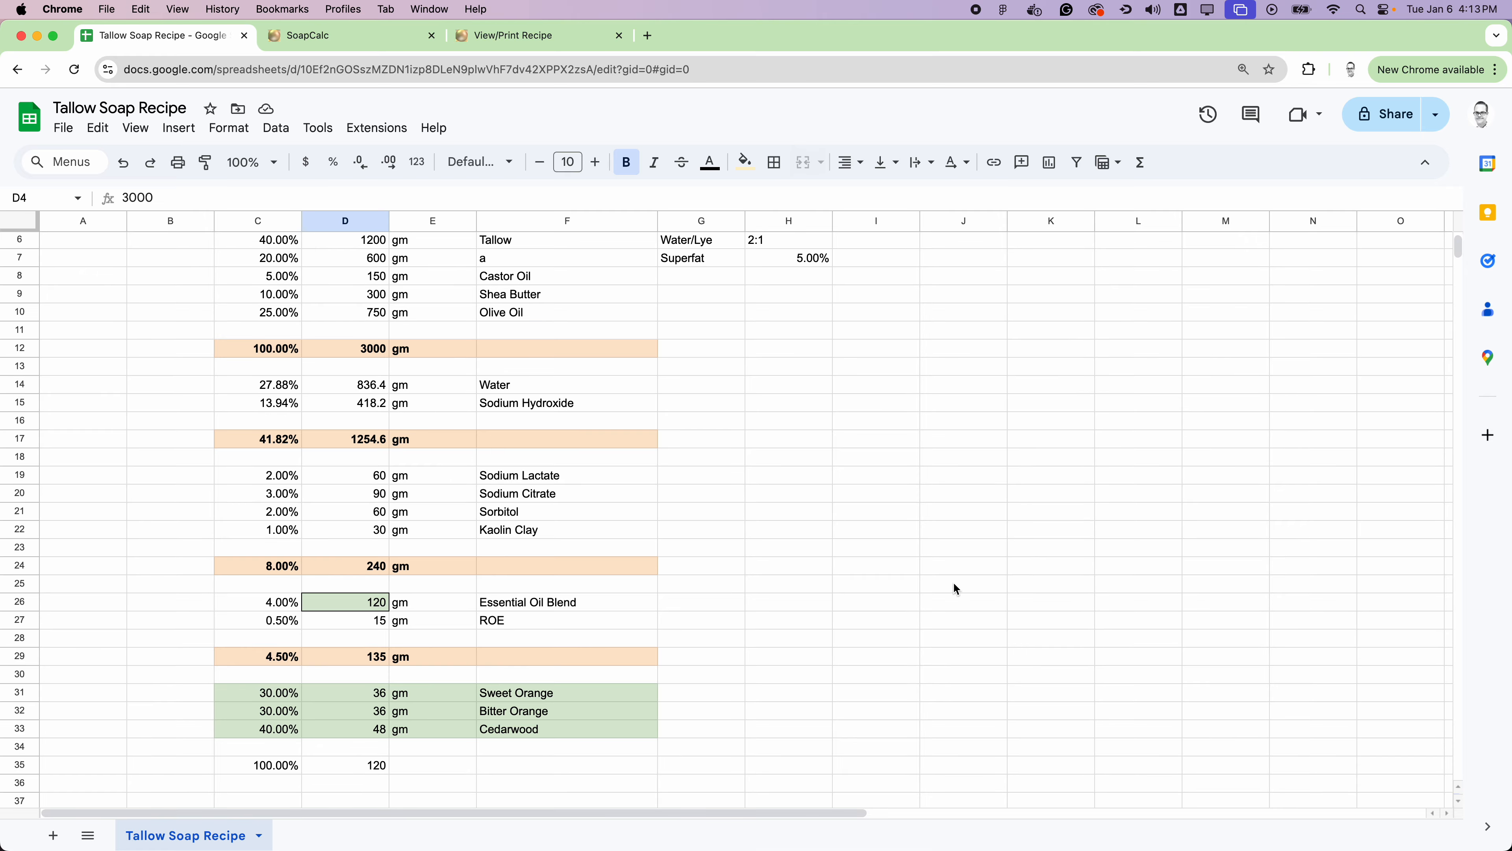
left_click(929, 465)
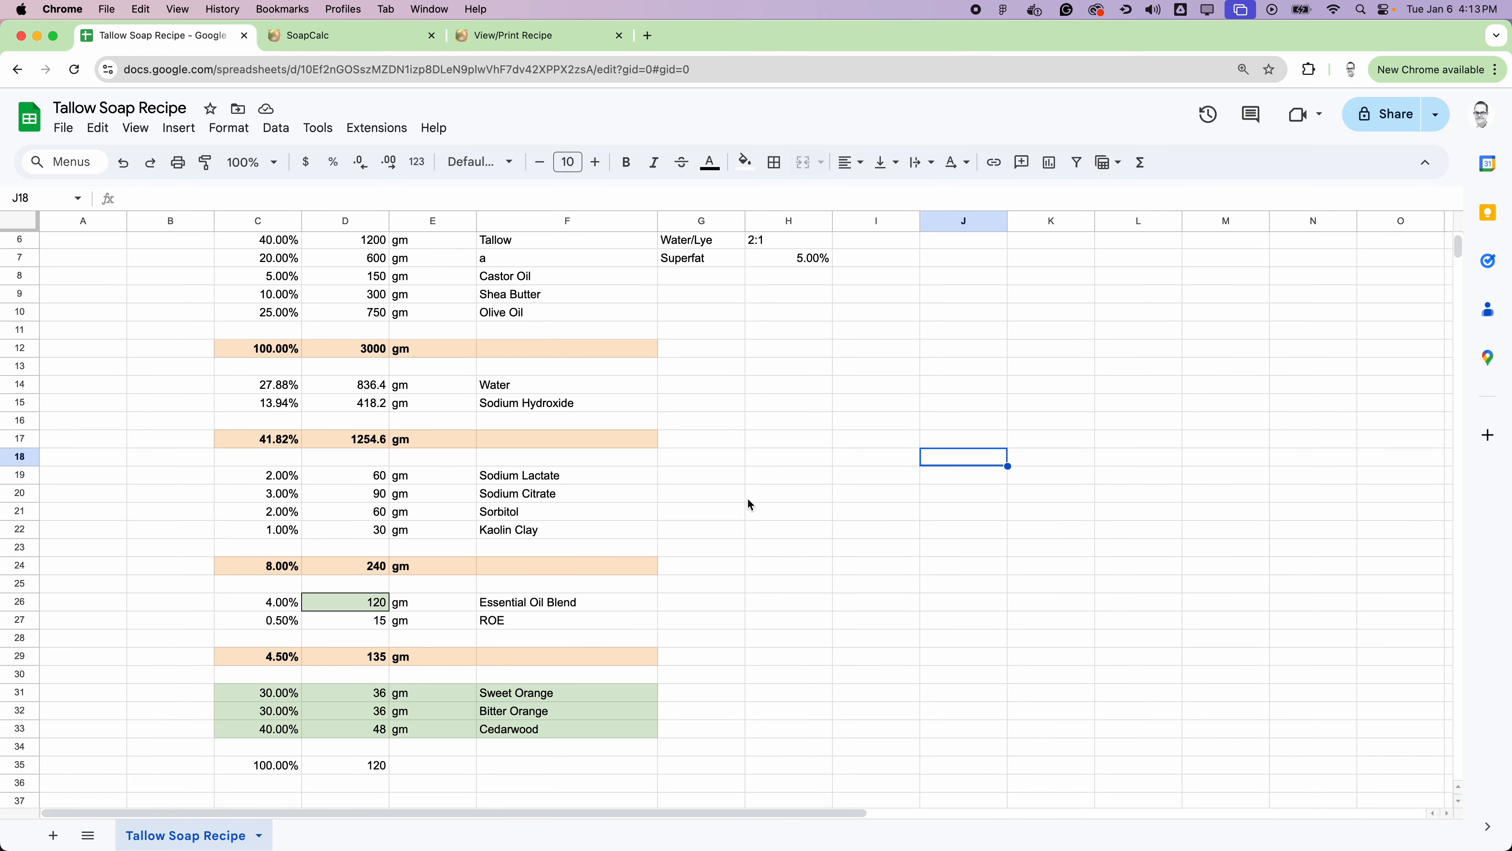
scroll(759, 491, "up", 3)
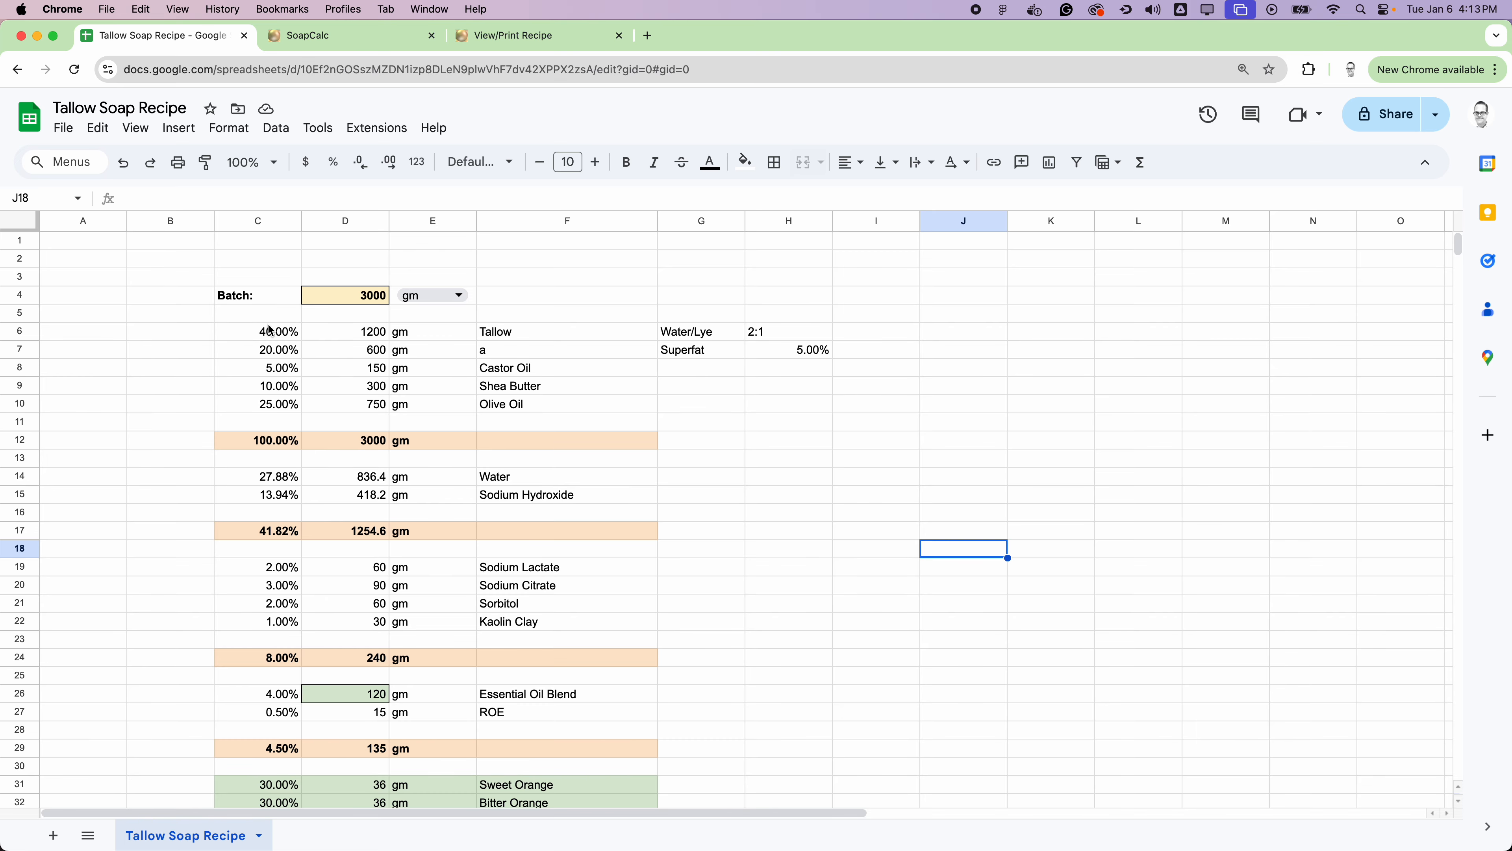
left_click_drag(267, 332, 266, 441)
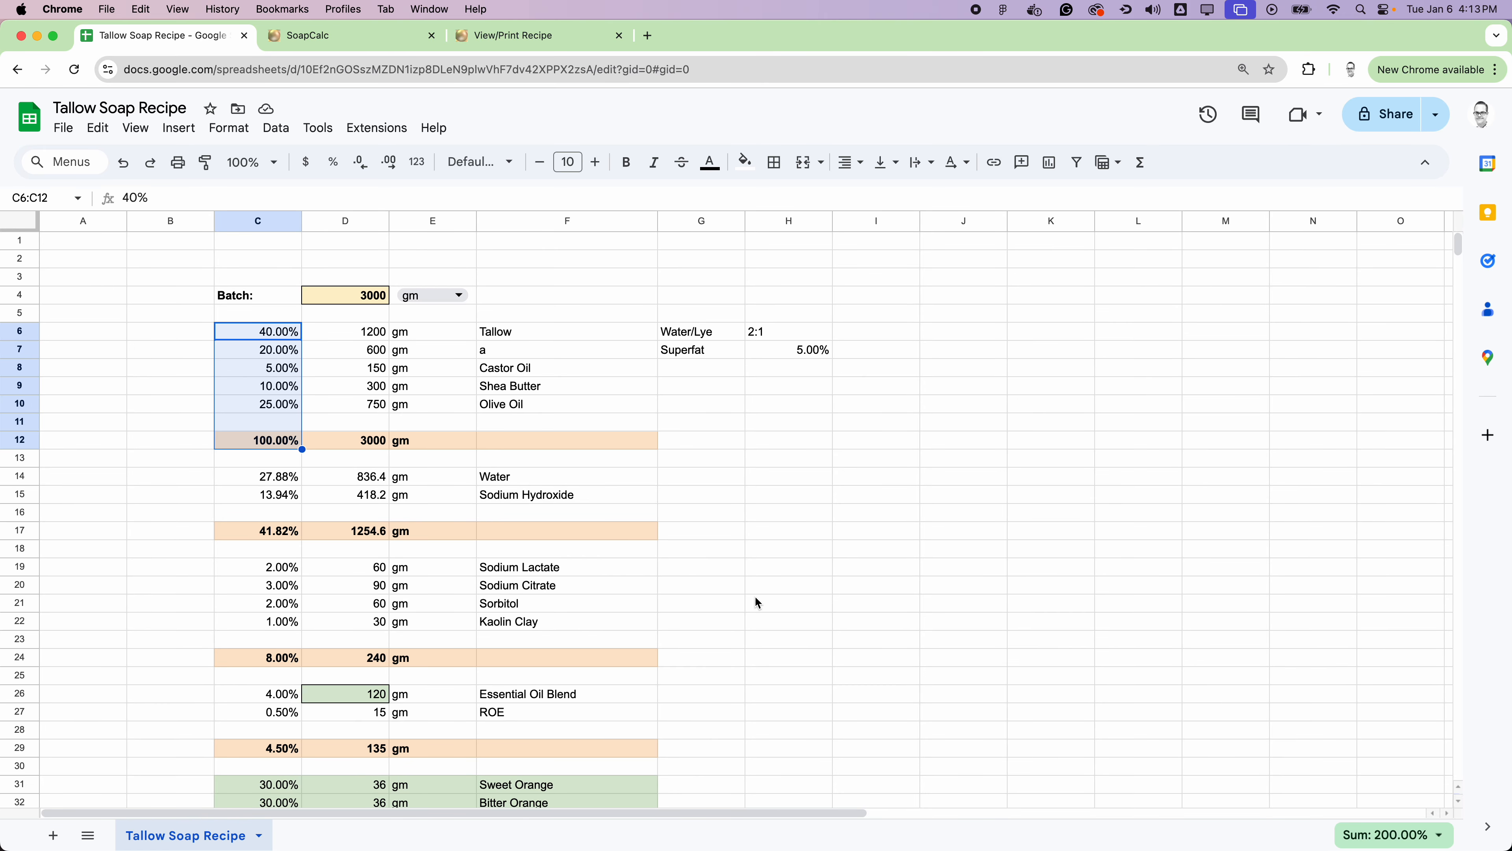
scroll(755, 598, "down", 1)
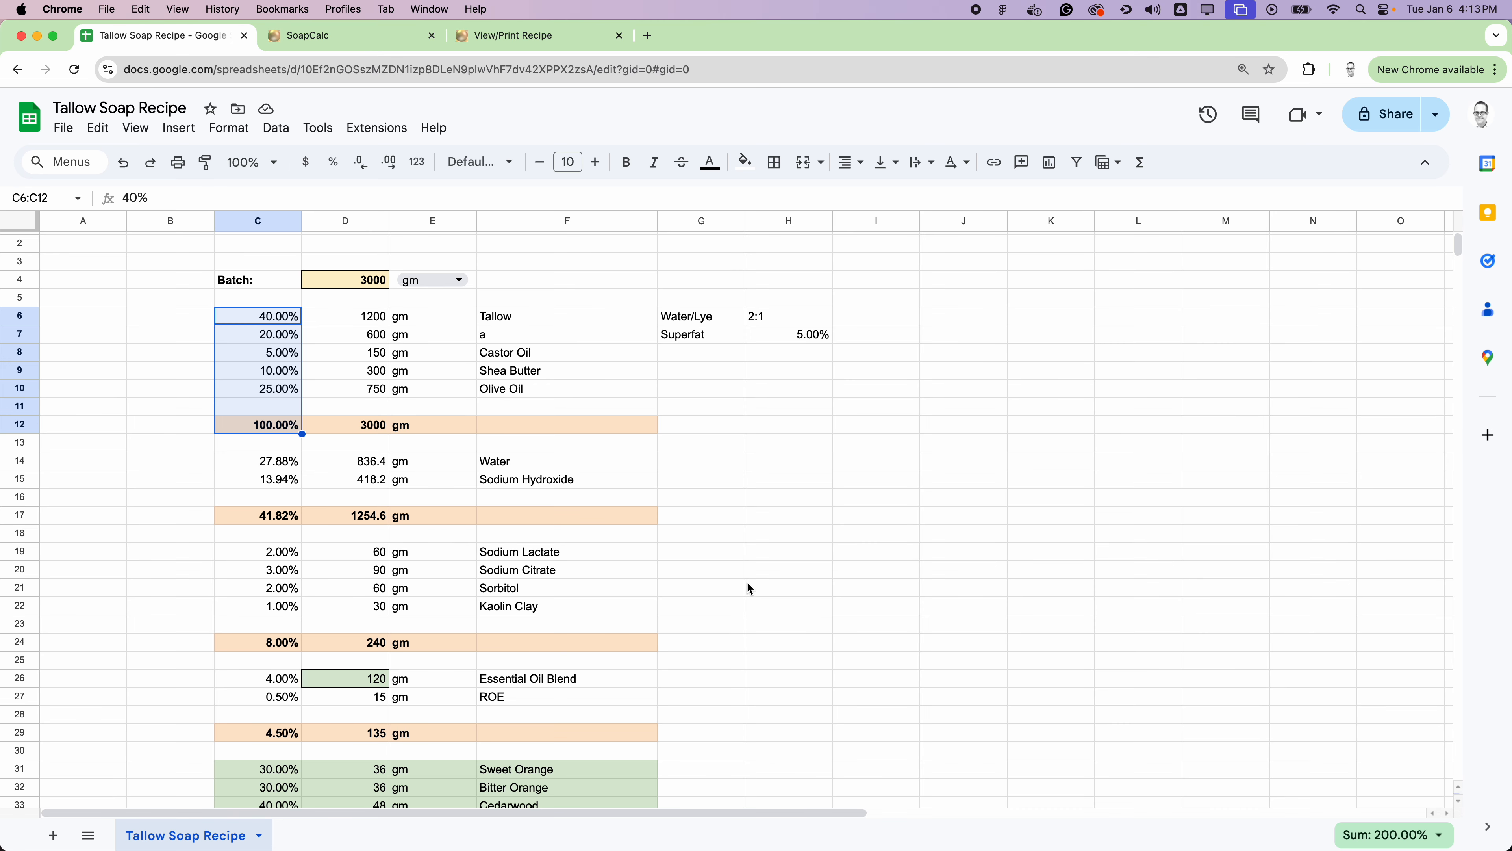
left_click(800, 536)
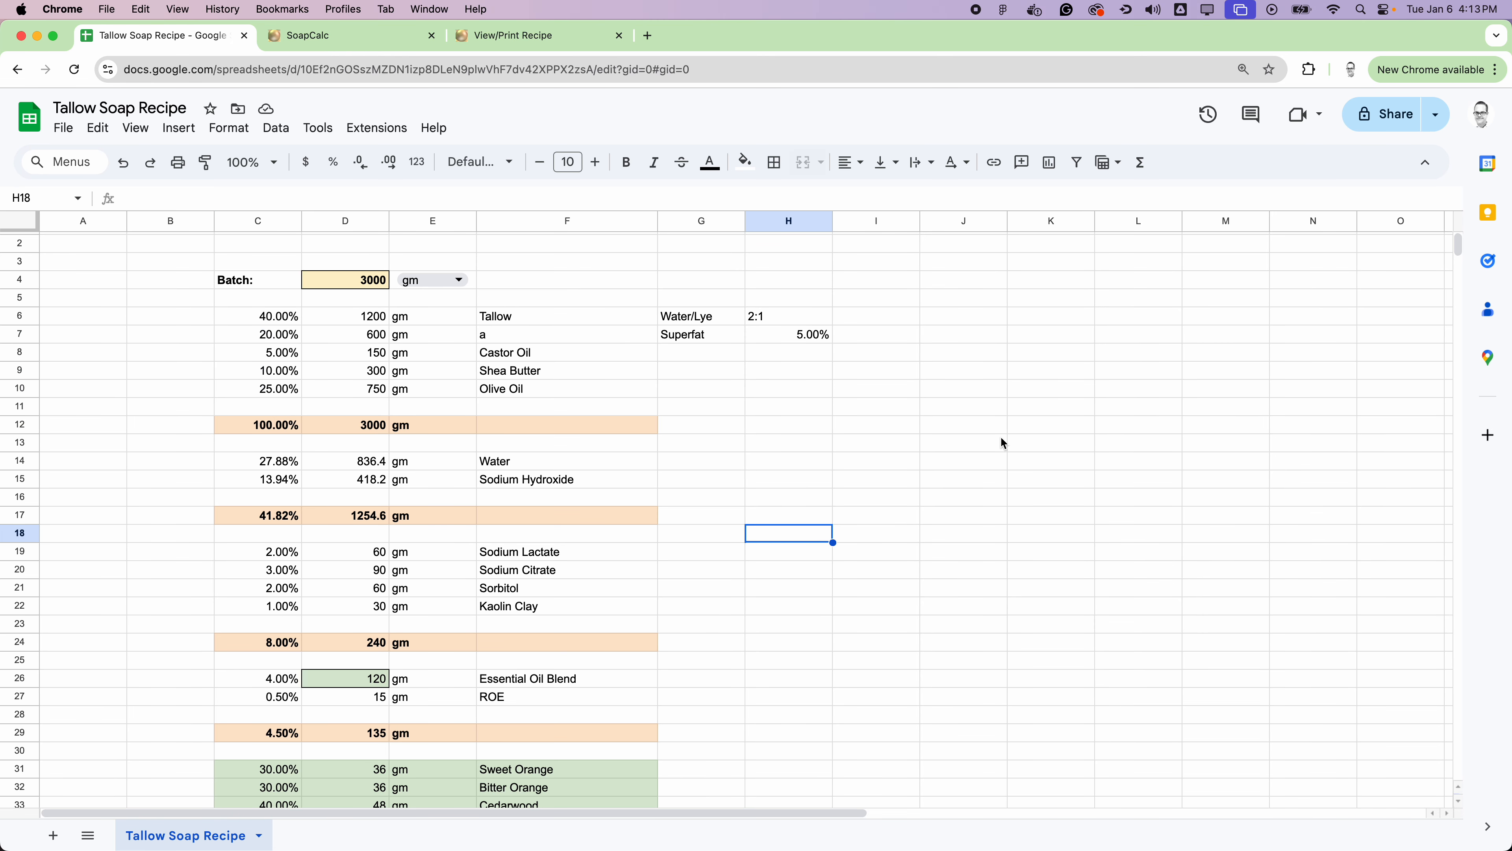